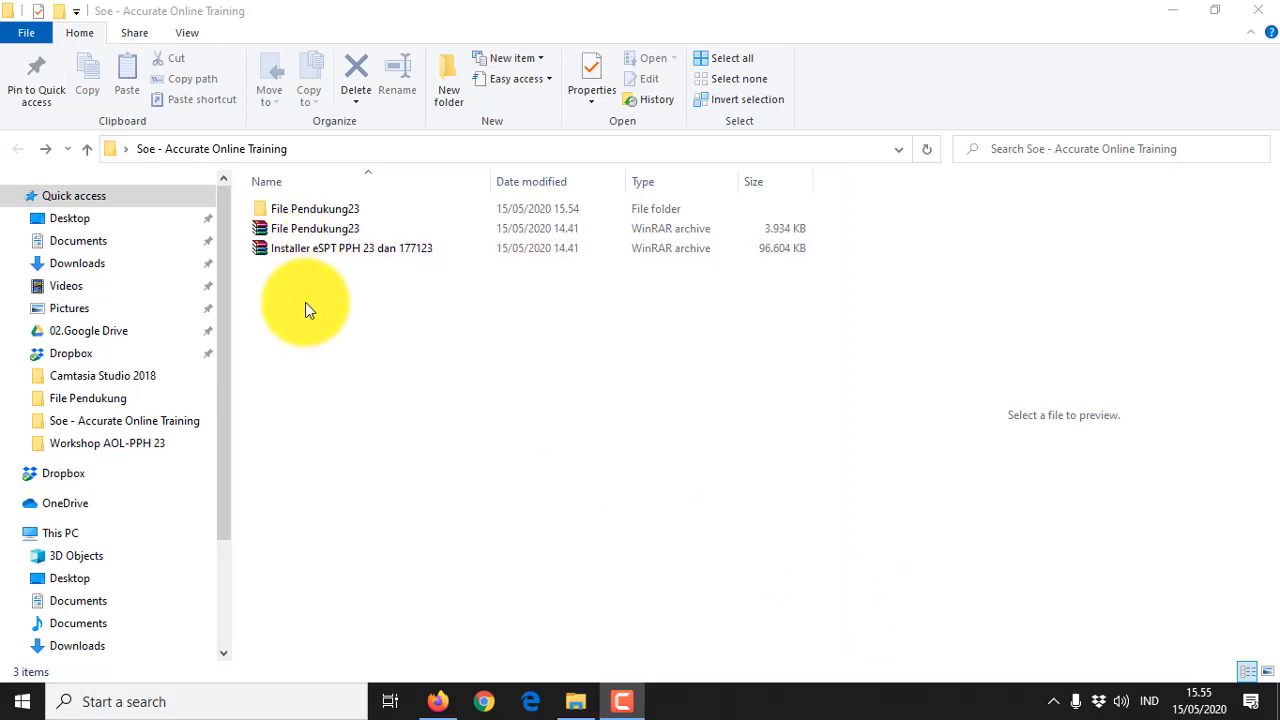
Open the PDF "3.WORKSHOP PPH 23 - ACCURATE ONLINE" from the File Pendukung23 folder
left_click(302, 209)
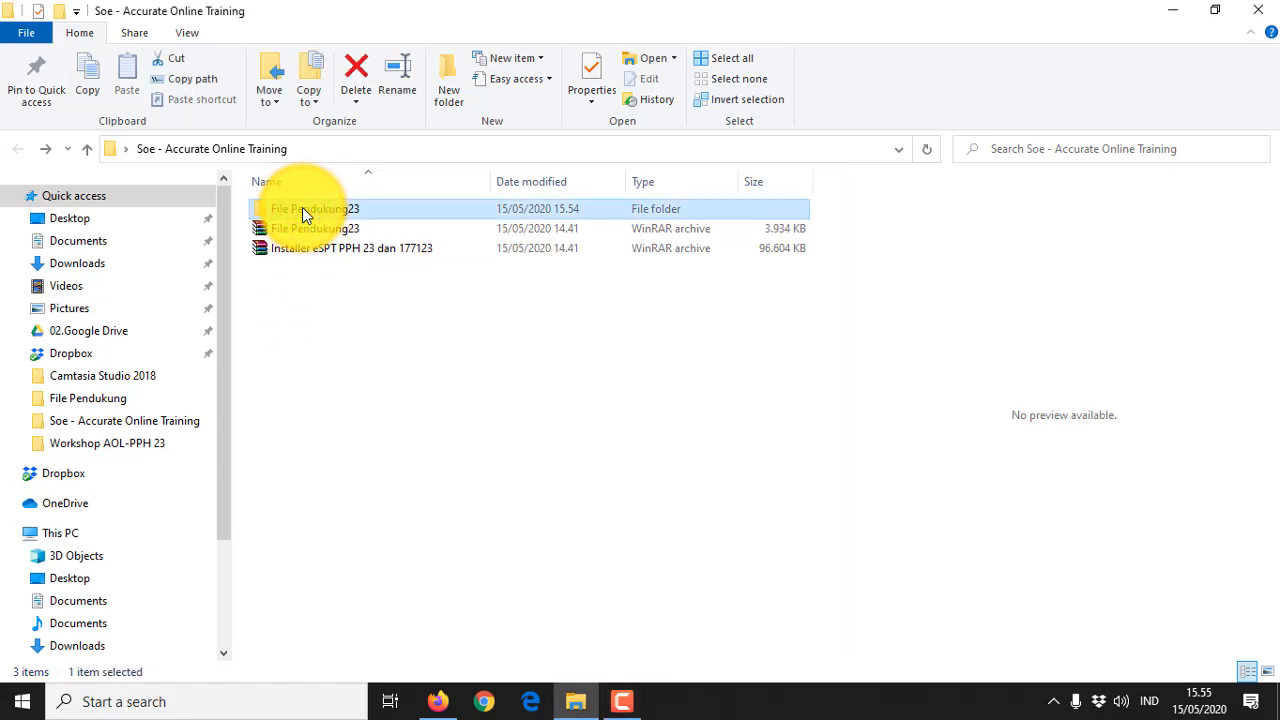
double_click(302, 210)
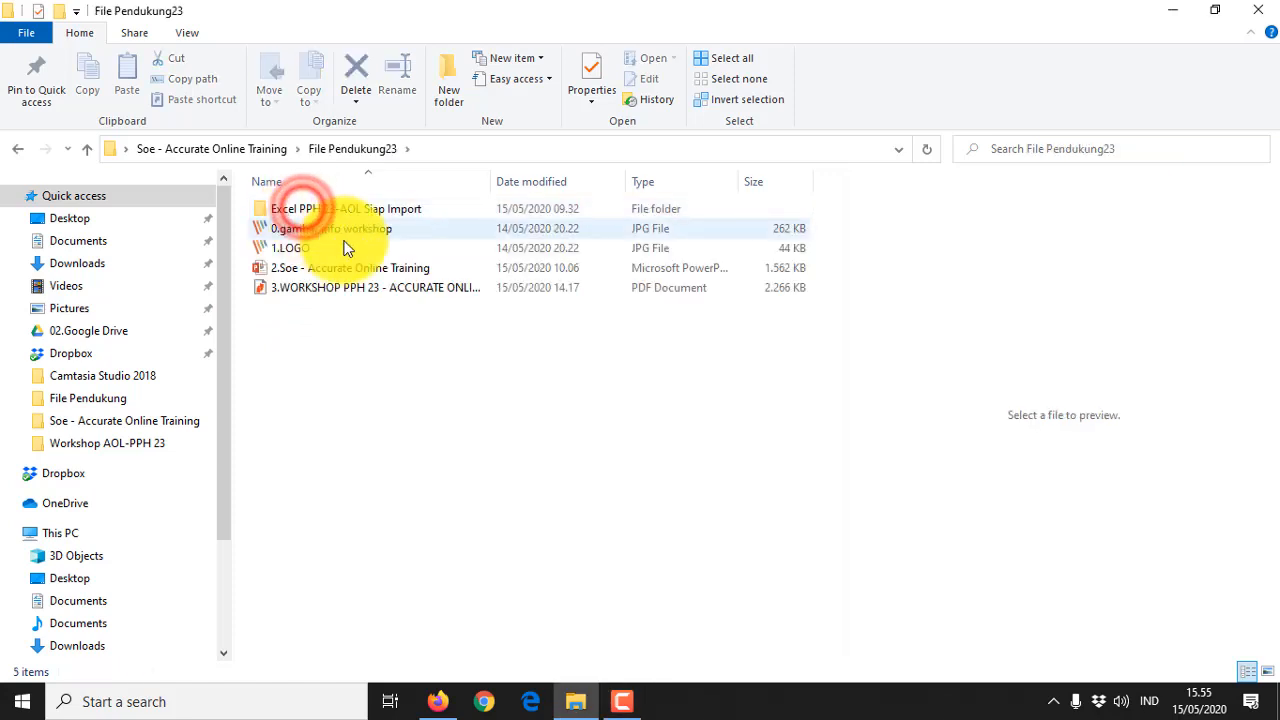
left_click(380, 360)
left_click(343, 286)
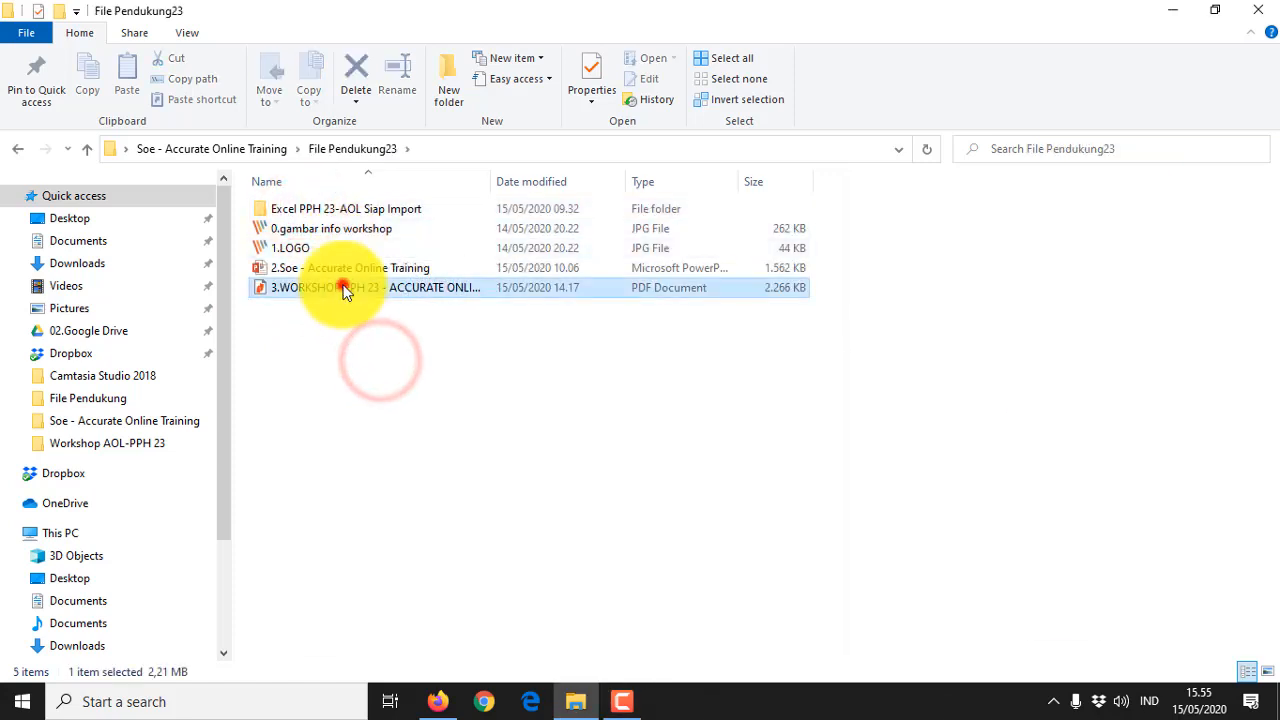
right_click(343, 287)
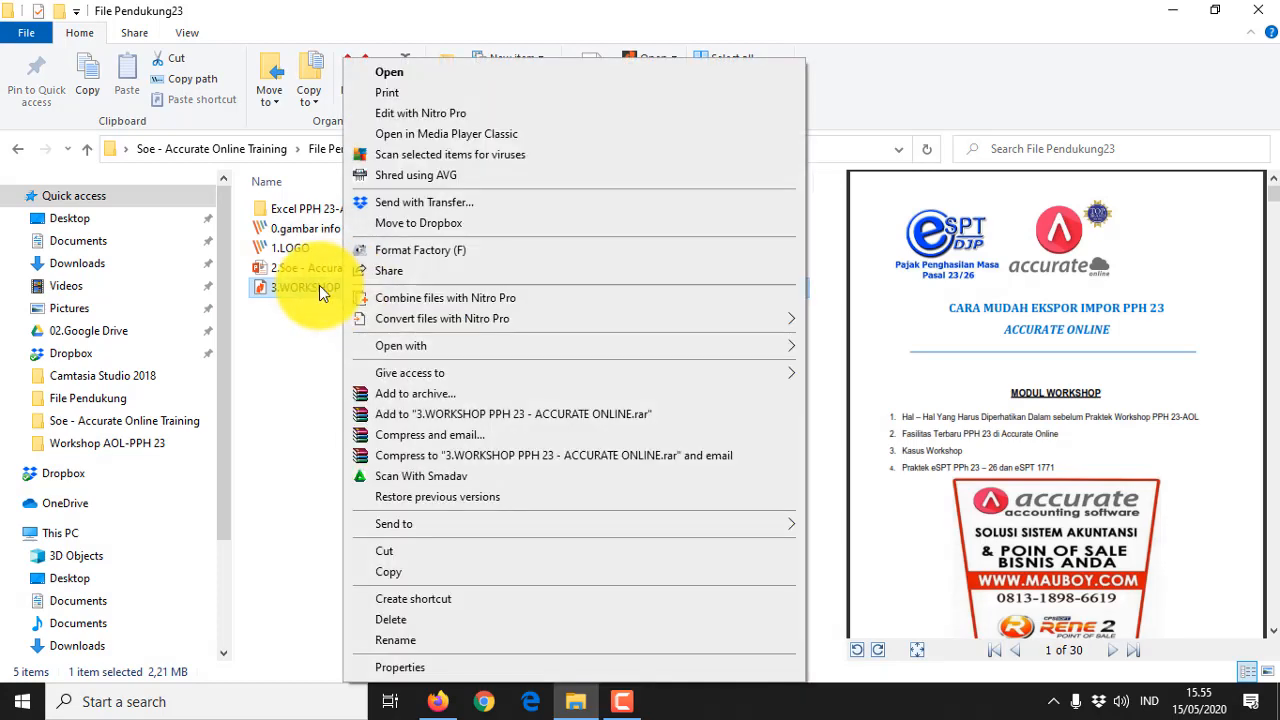
left_click(431, 79)
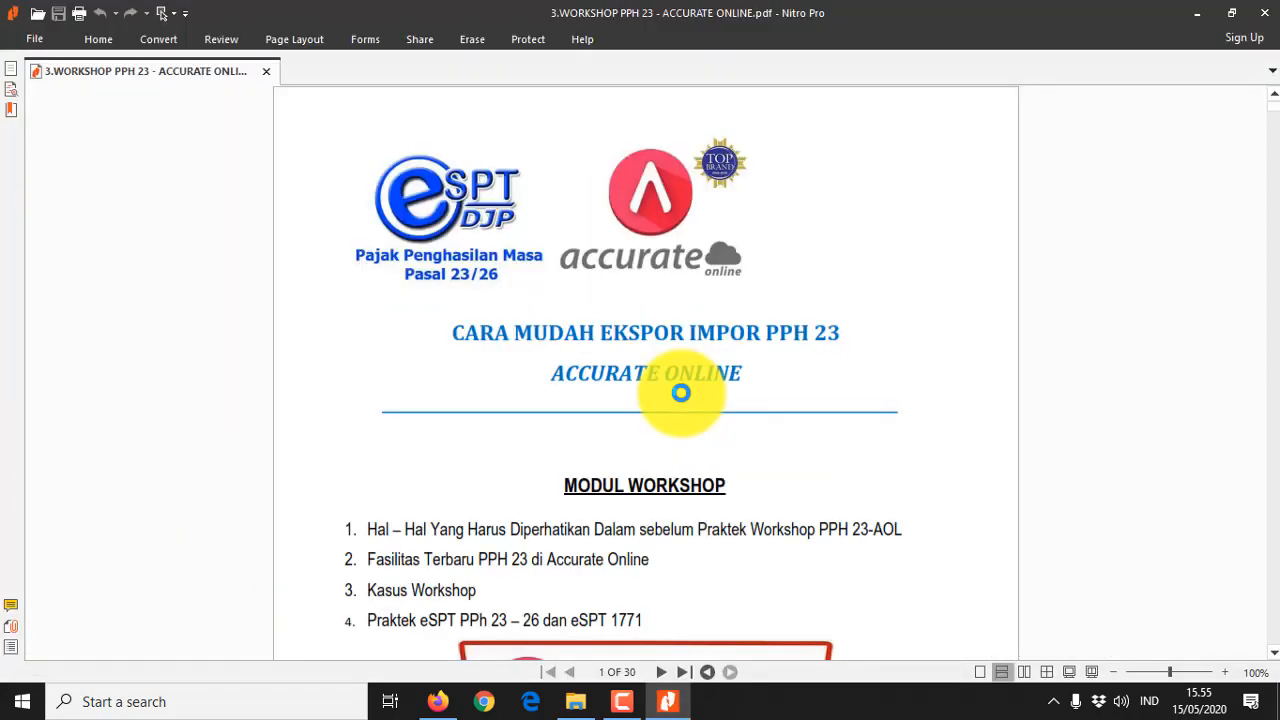
Read the workshop module list on the cover page, continuing to the Setting Komputer section on page 2
scroll(686, 427, "down", 1)
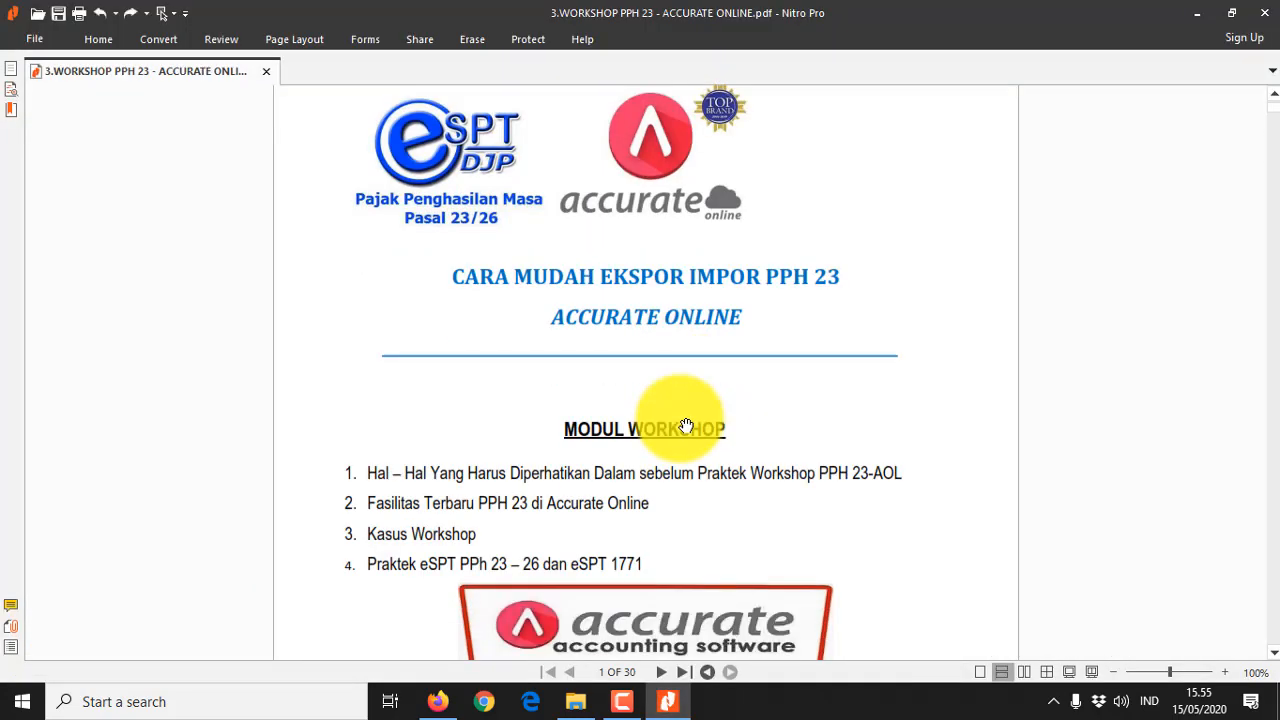
scroll(686, 427, "up", 1)
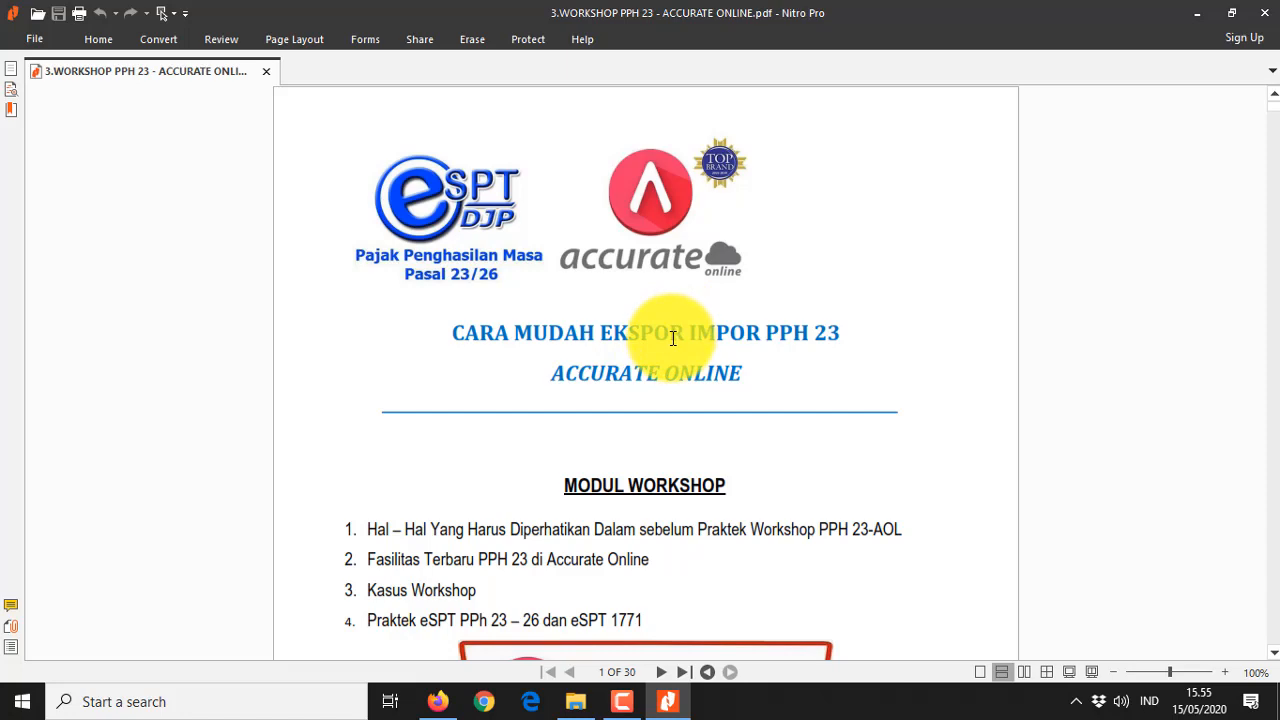
scroll(673, 338, "down", 3)
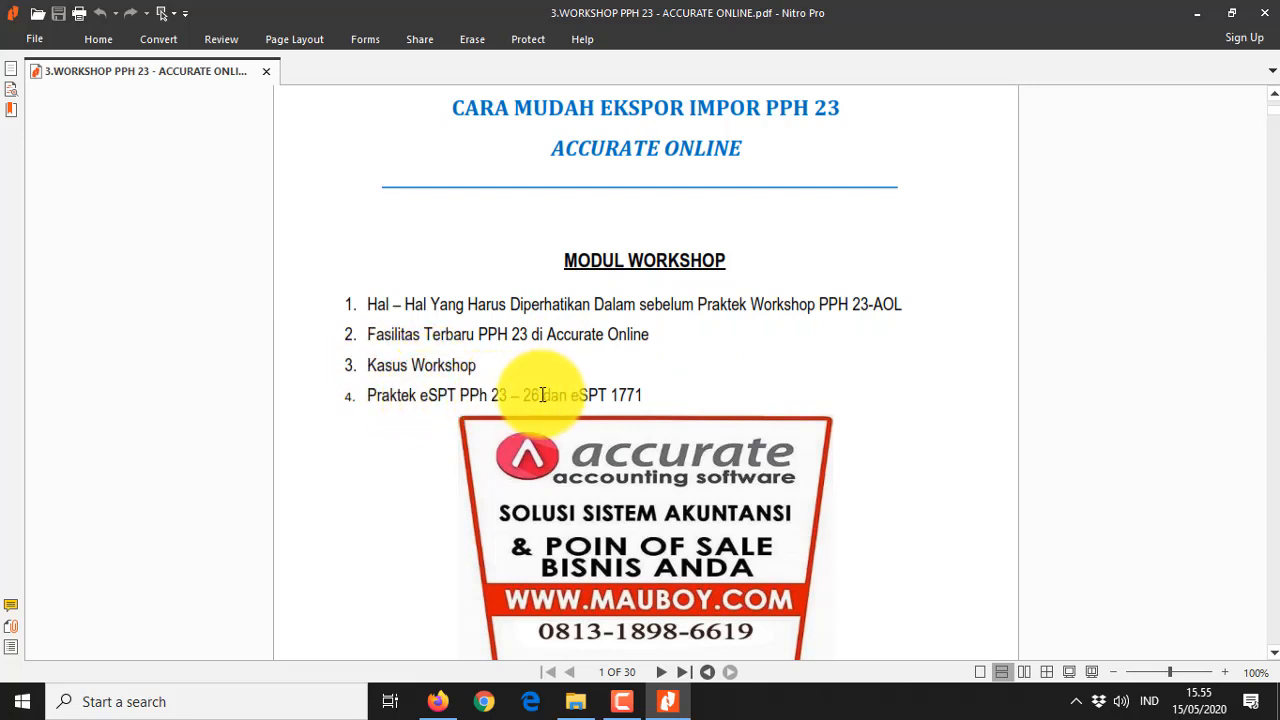
scroll(542, 395, "down", 3)
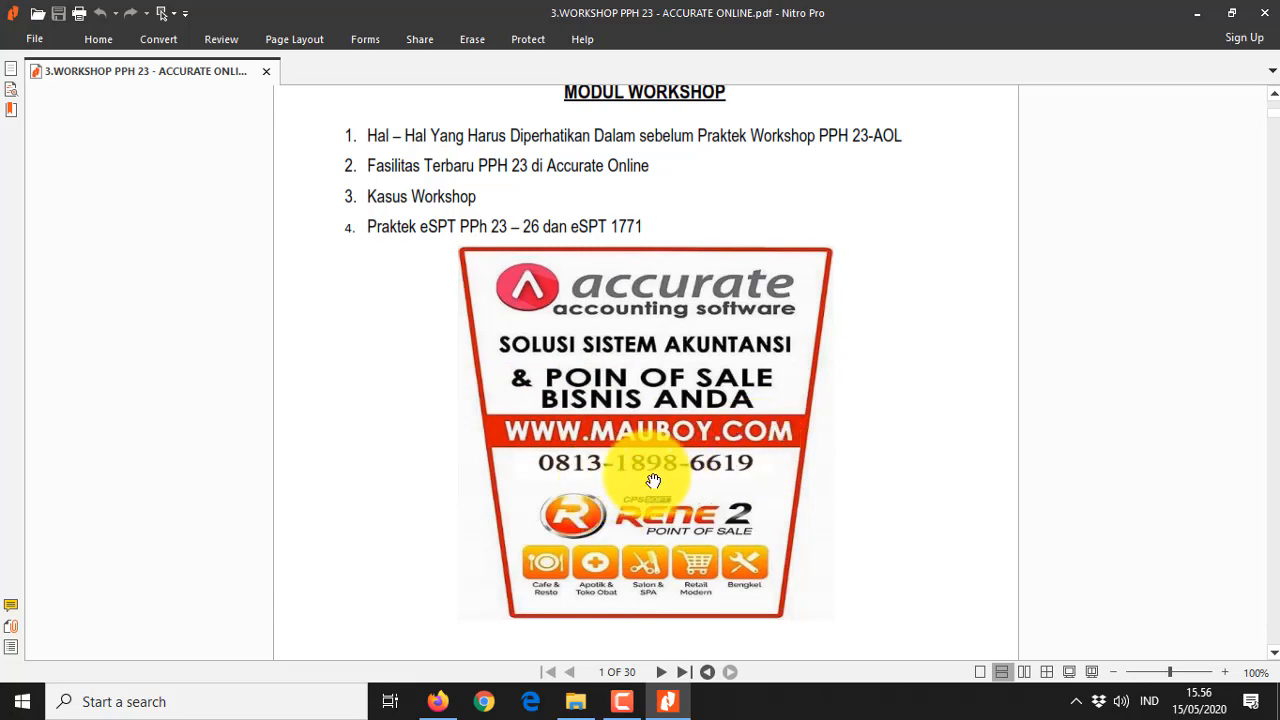
scroll(647, 478, "down", 4)
scroll(647, 478, "down", 4)
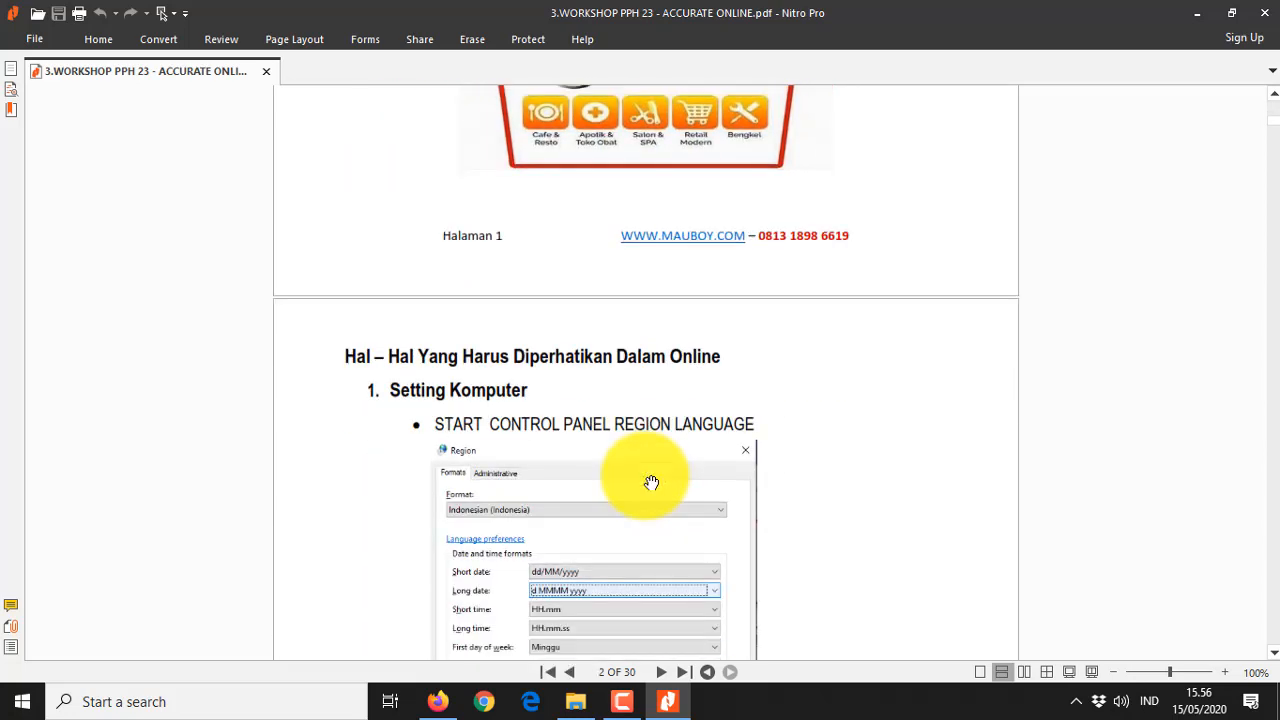
scroll(651, 483, "down", 2)
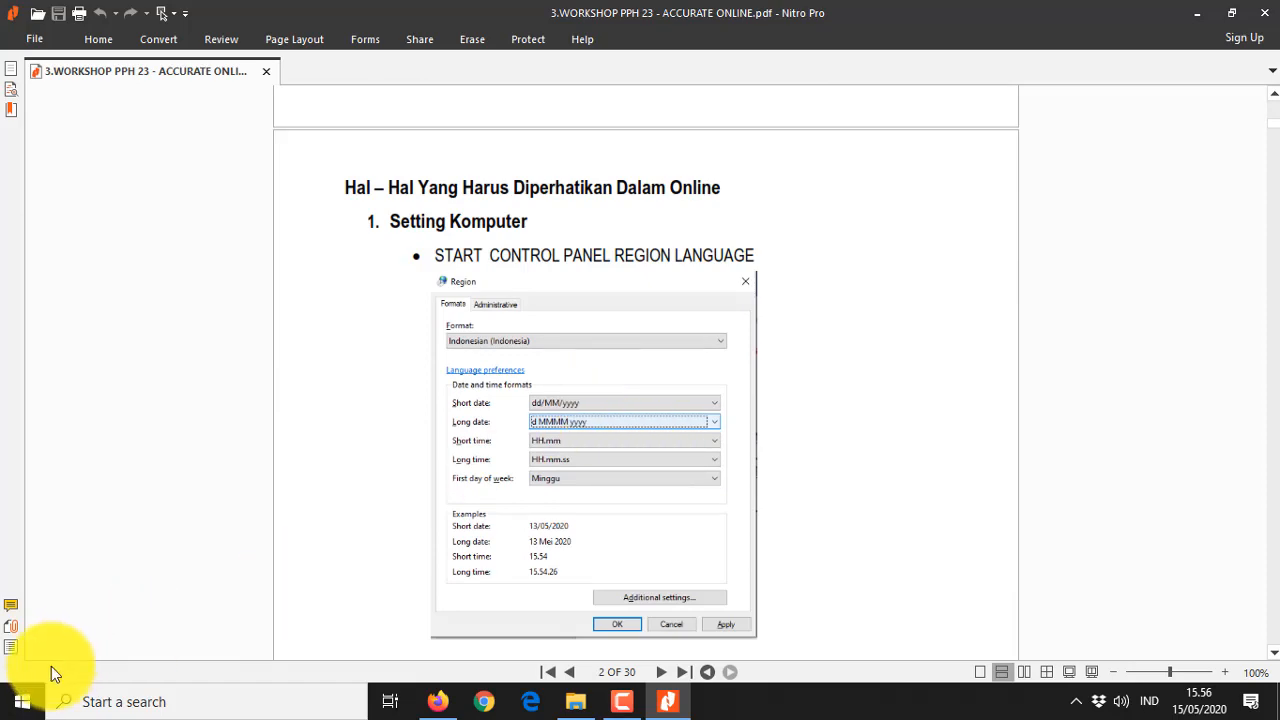
Open the Region settings under Clock and Region in the Windows Control Panel
left_click(16, 704)
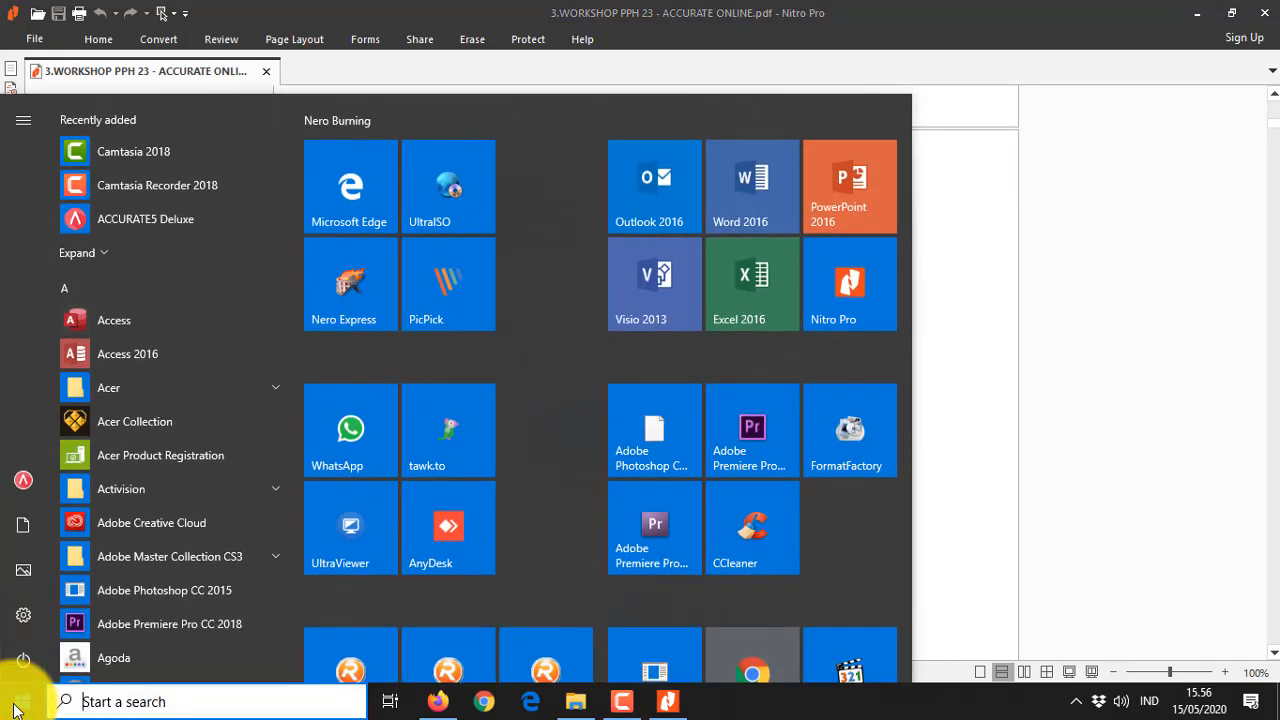
type("control panel")
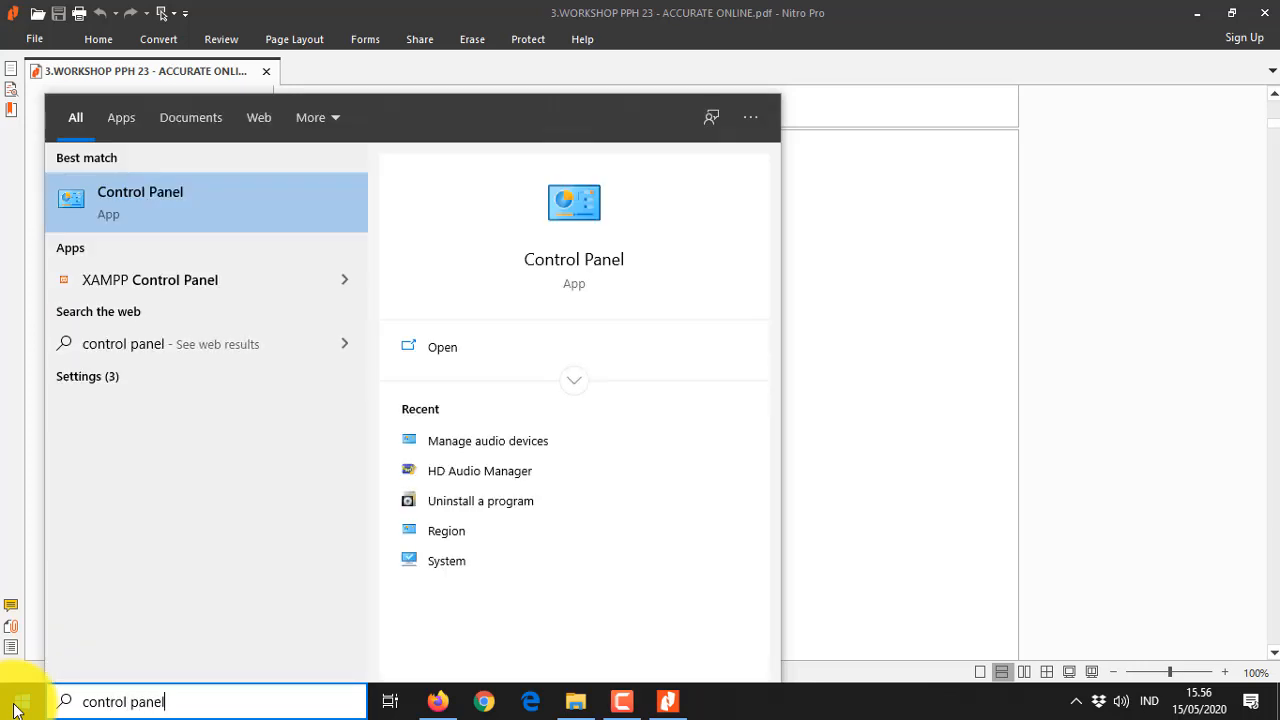
key("Return")
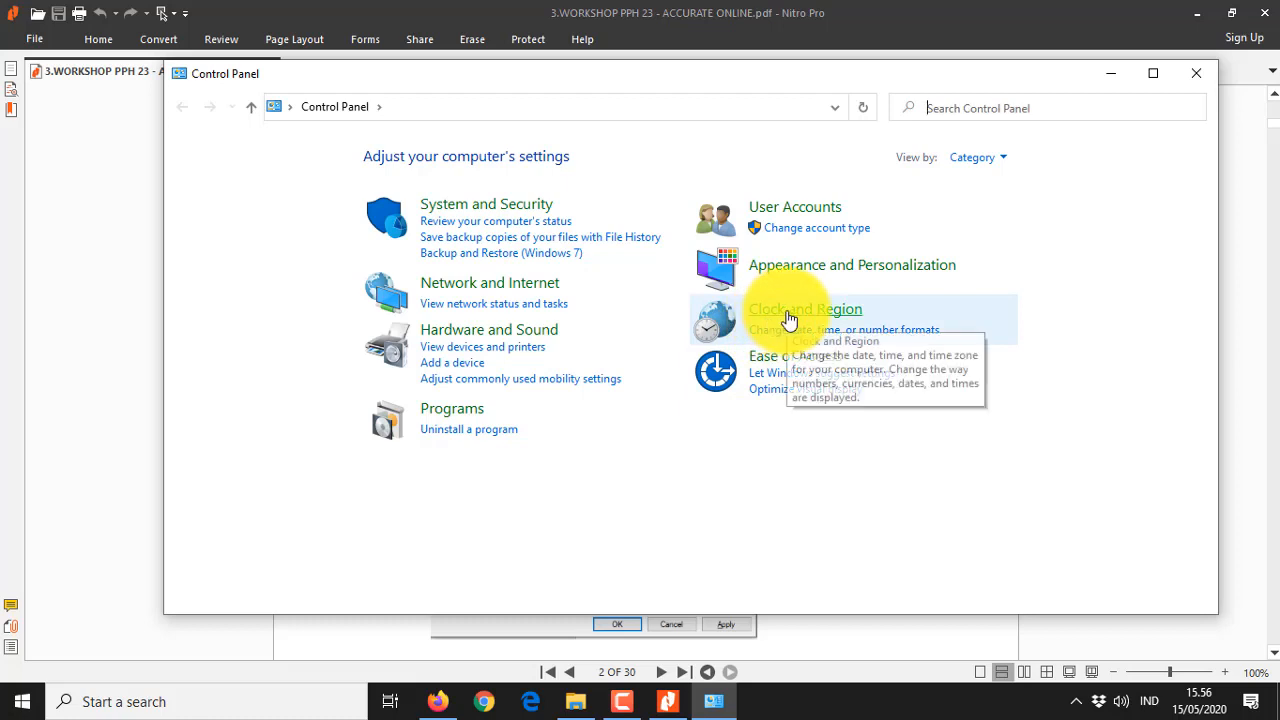
left_click(786, 314)
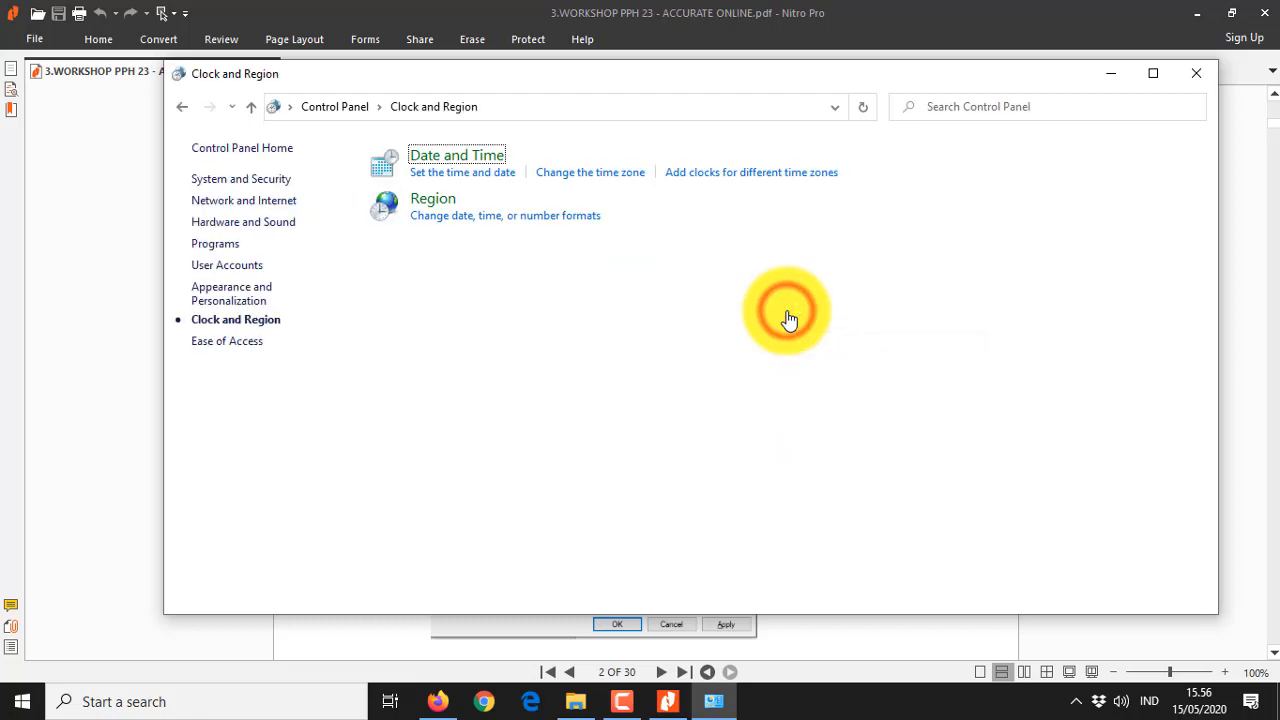
left_click(428, 203)
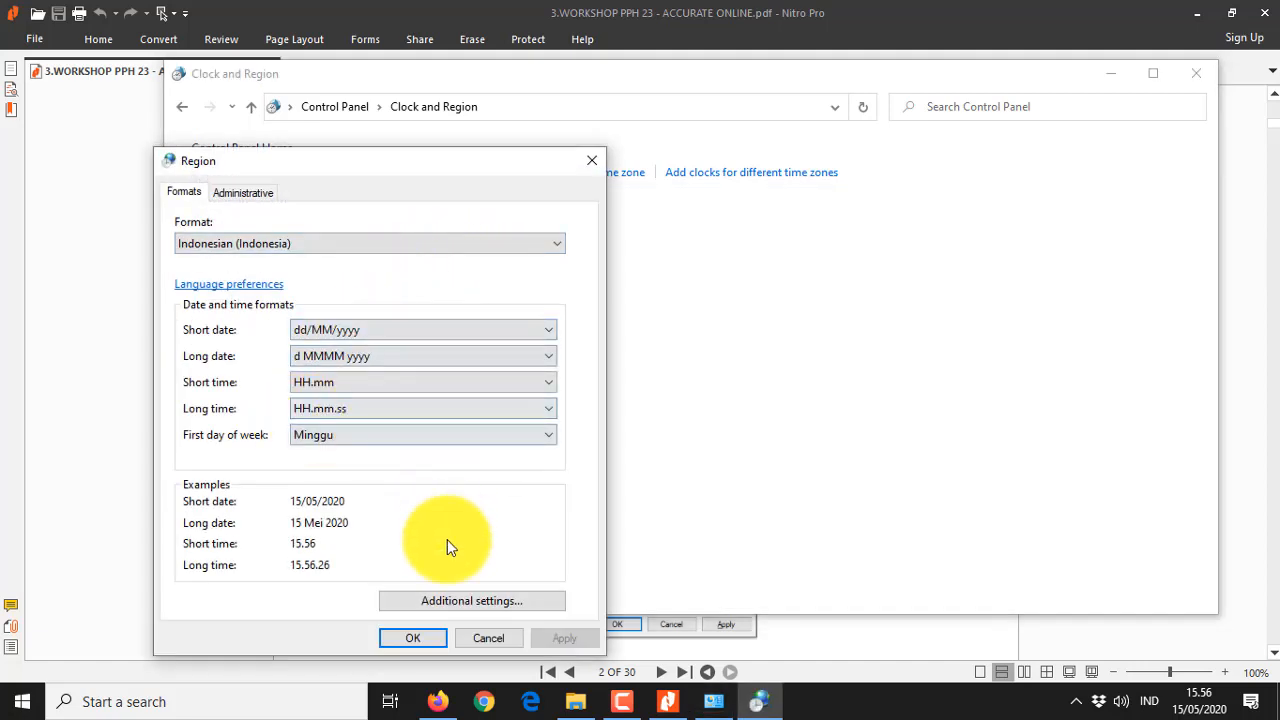
Check the short date, long date and short time formats in the Region settings
left_click(382, 330)
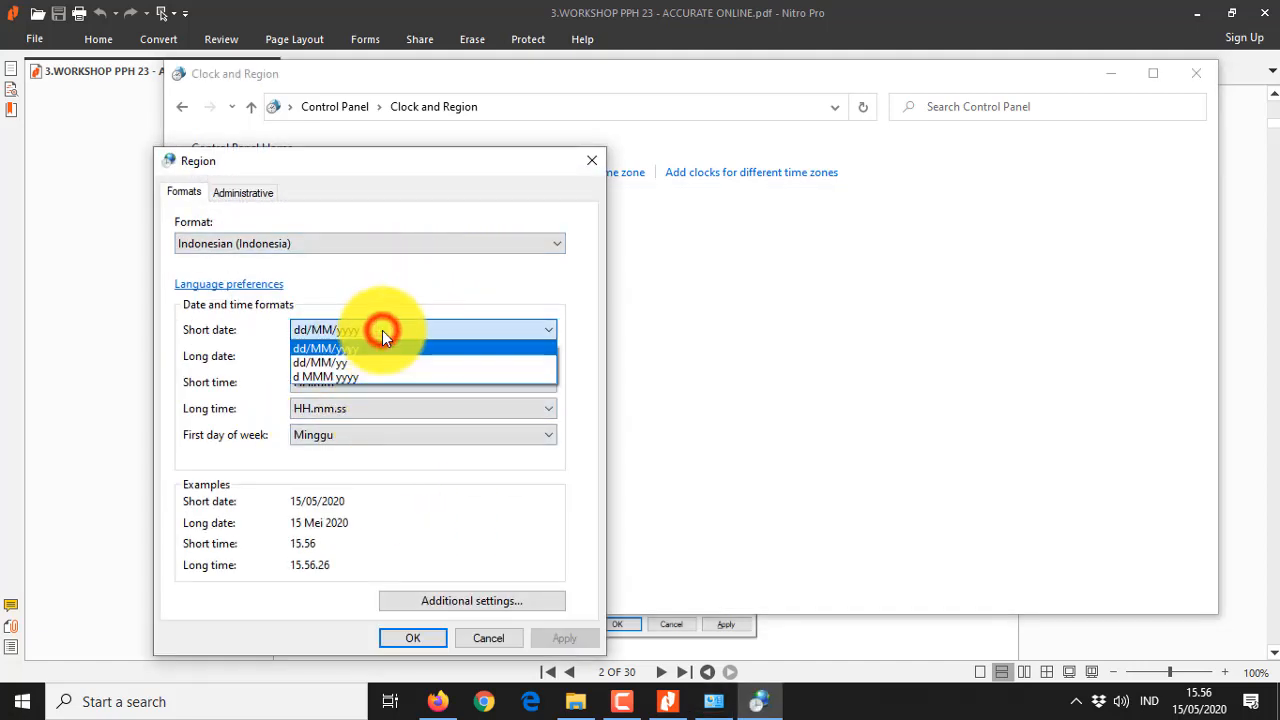
left_click(382, 330)
left_click(317, 357)
left_click(317, 357)
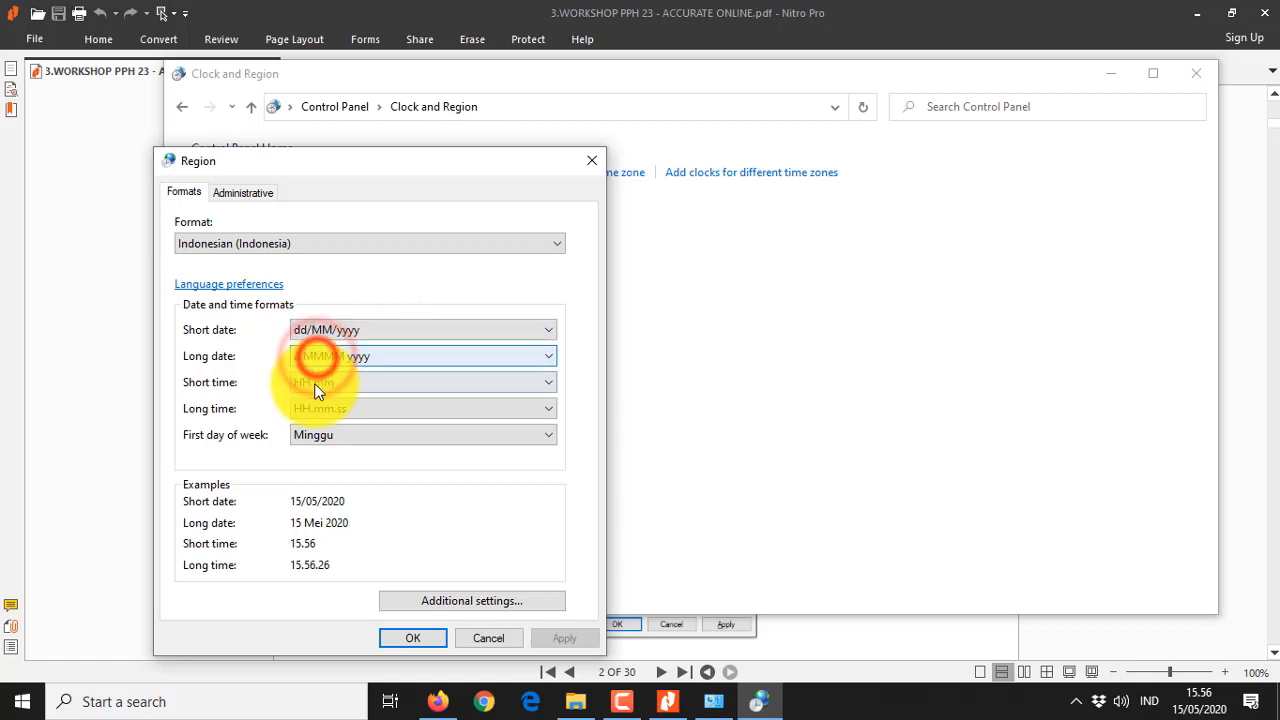
left_click(314, 381)
left_click(314, 381)
Check the decimal and digit grouping symbols in the additional number format settings, and close the regional settings and Control Panel
left_click(492, 601)
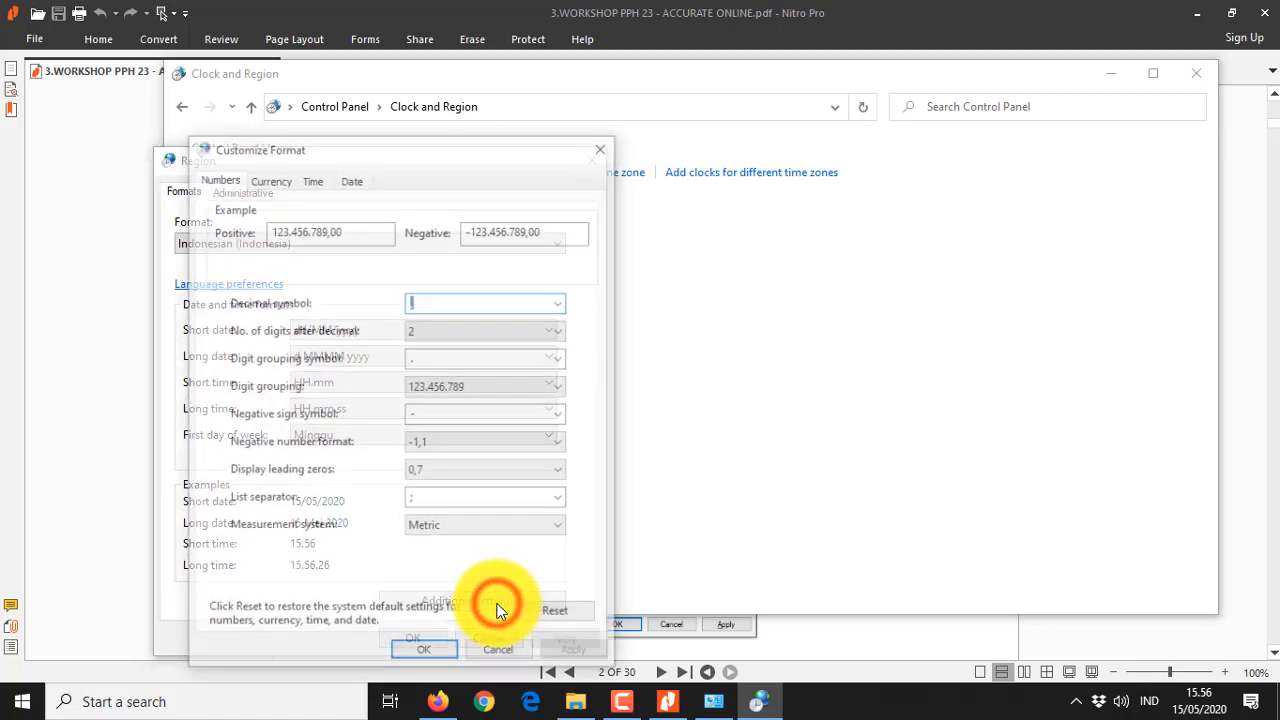
left_click(426, 300)
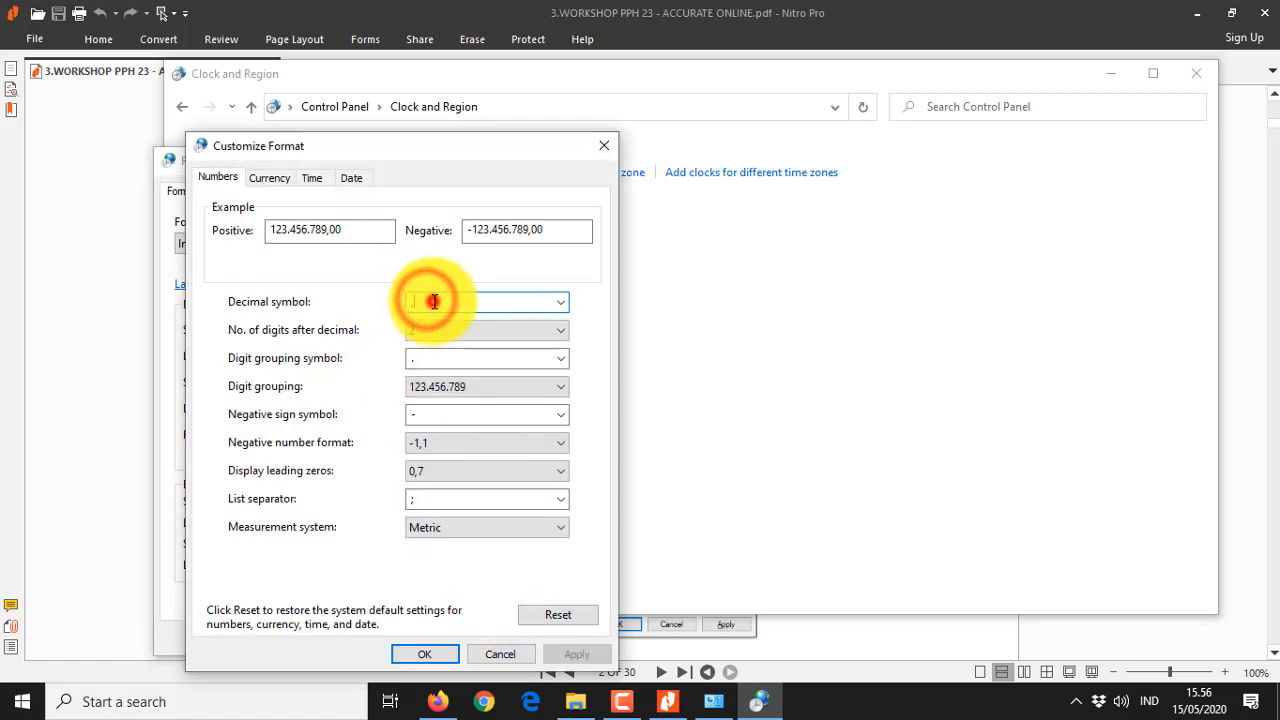
left_click(437, 357)
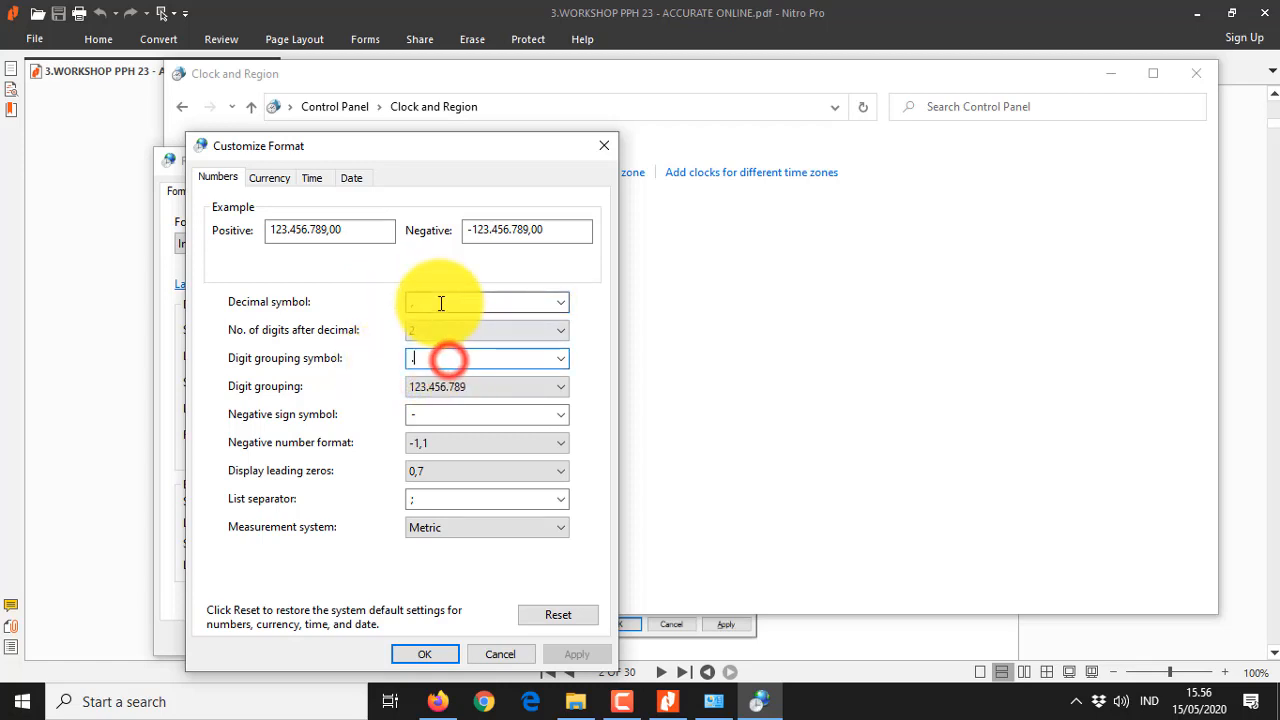
left_click(437, 301)
left_click(436, 357)
left_click(429, 303)
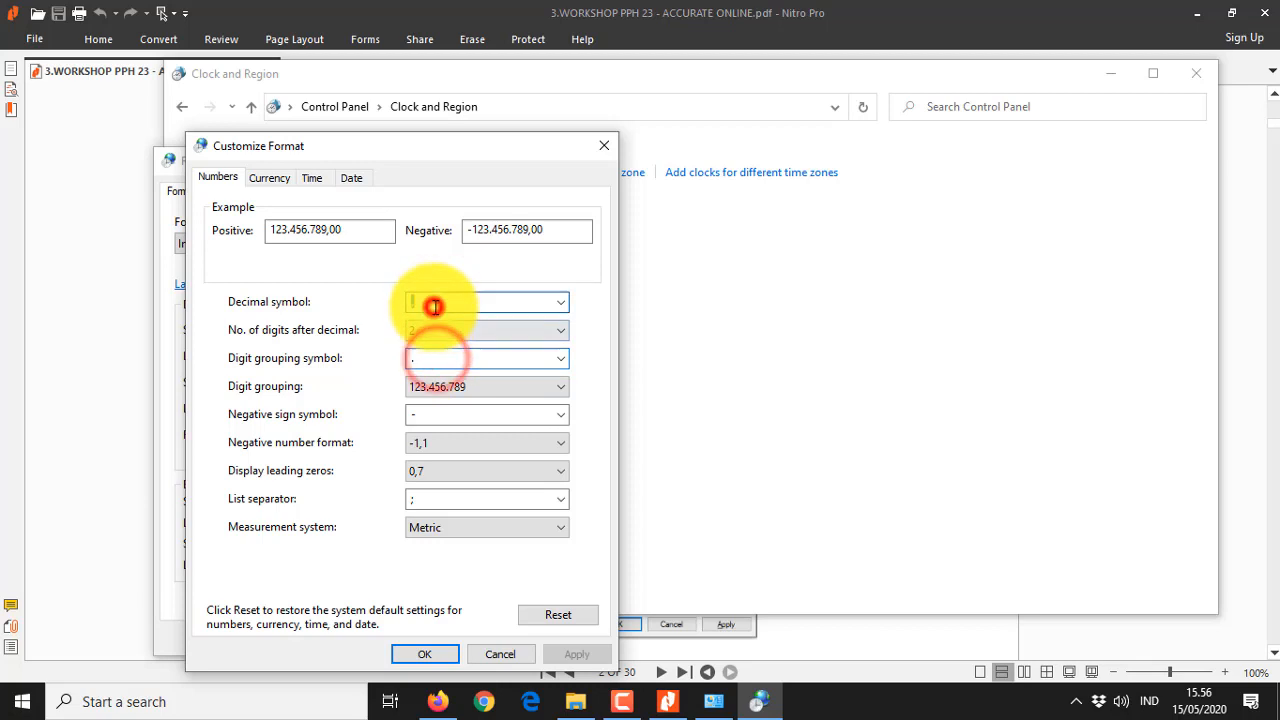
left_click(442, 653)
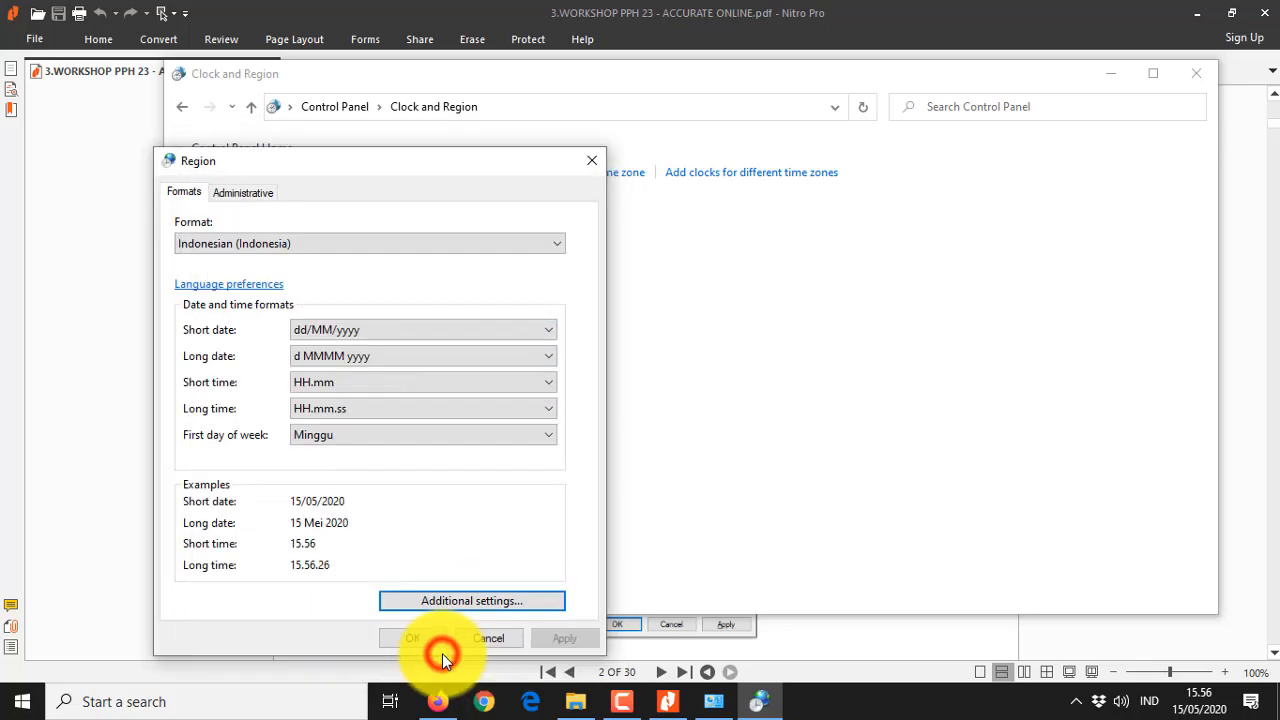
left_click(418, 638)
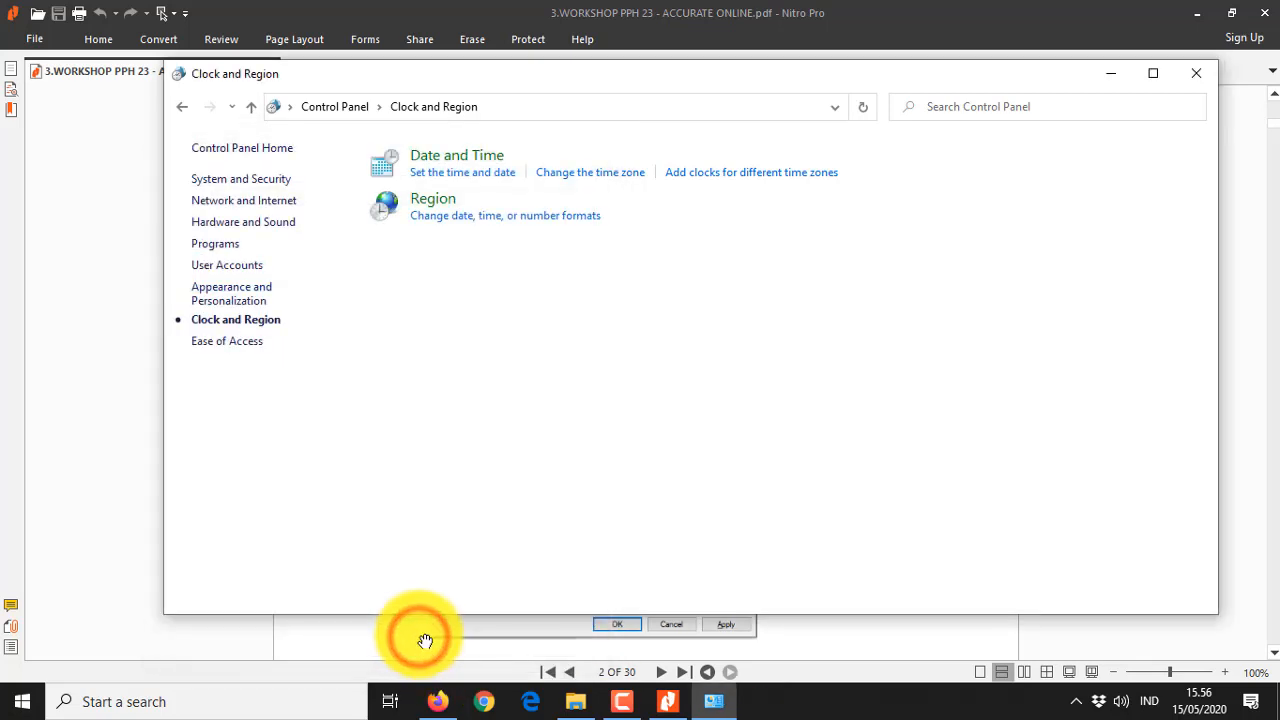
left_click(1195, 77)
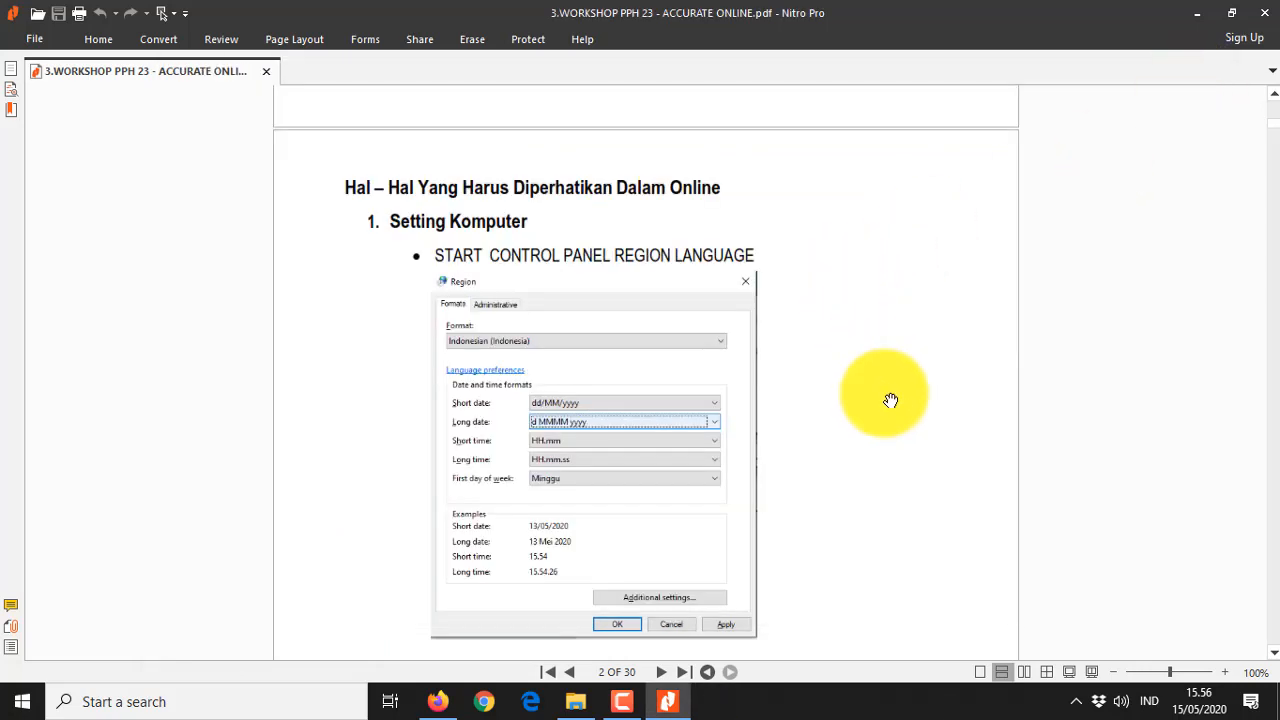
Review the company tax data section and the "Step By Step Create Database Accurate Online" list in the PDF
scroll(870, 330, "down", 5)
scroll(870, 332, "down", 1)
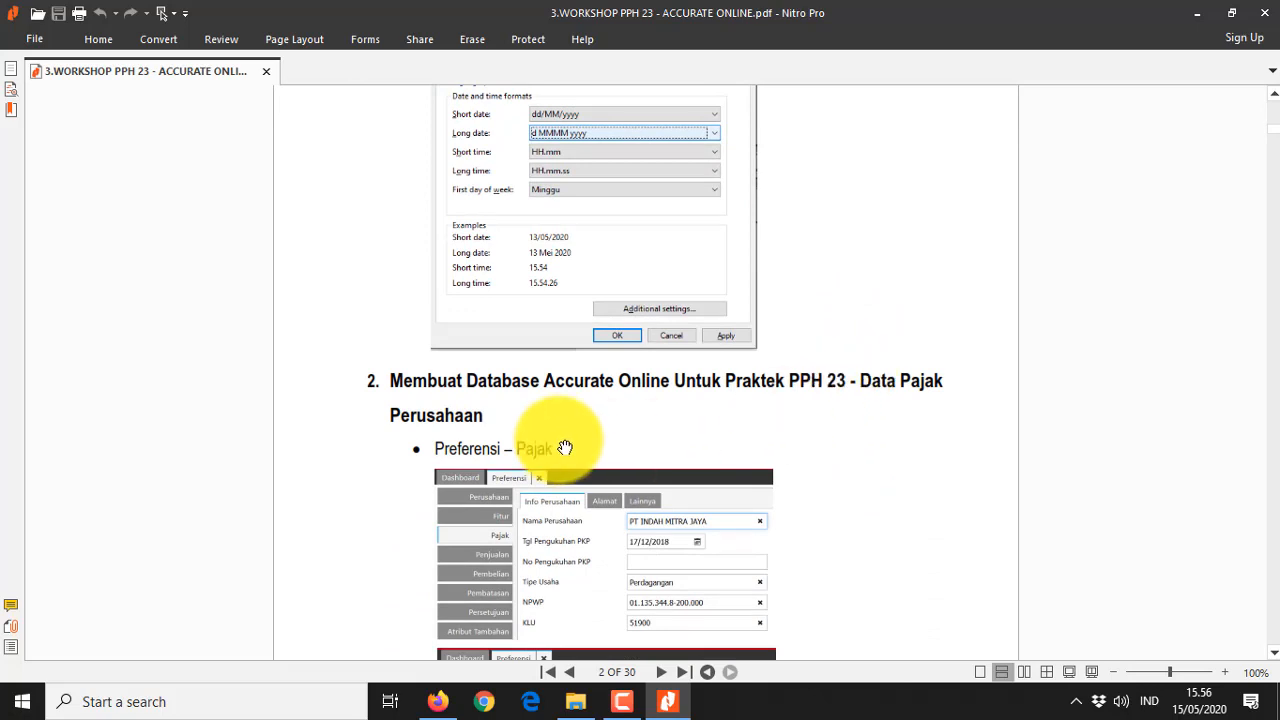
scroll(565, 447, "down", 8)
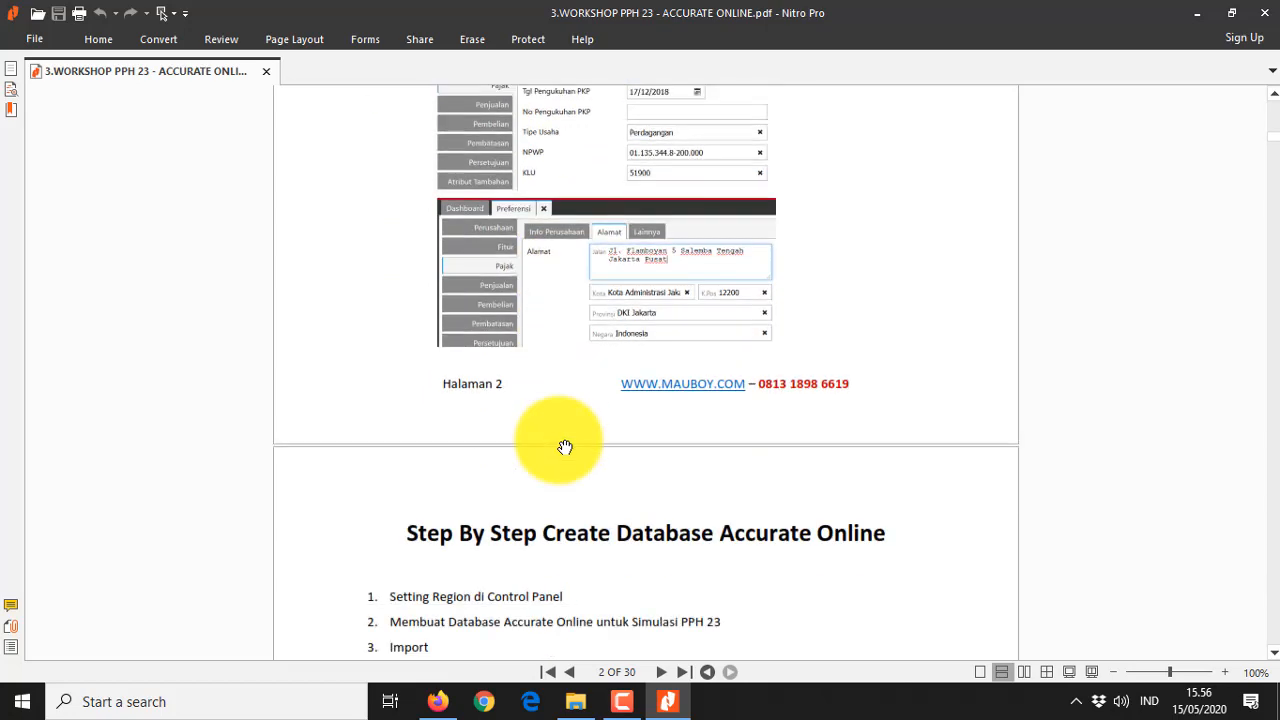
scroll(565, 447, "down", 5)
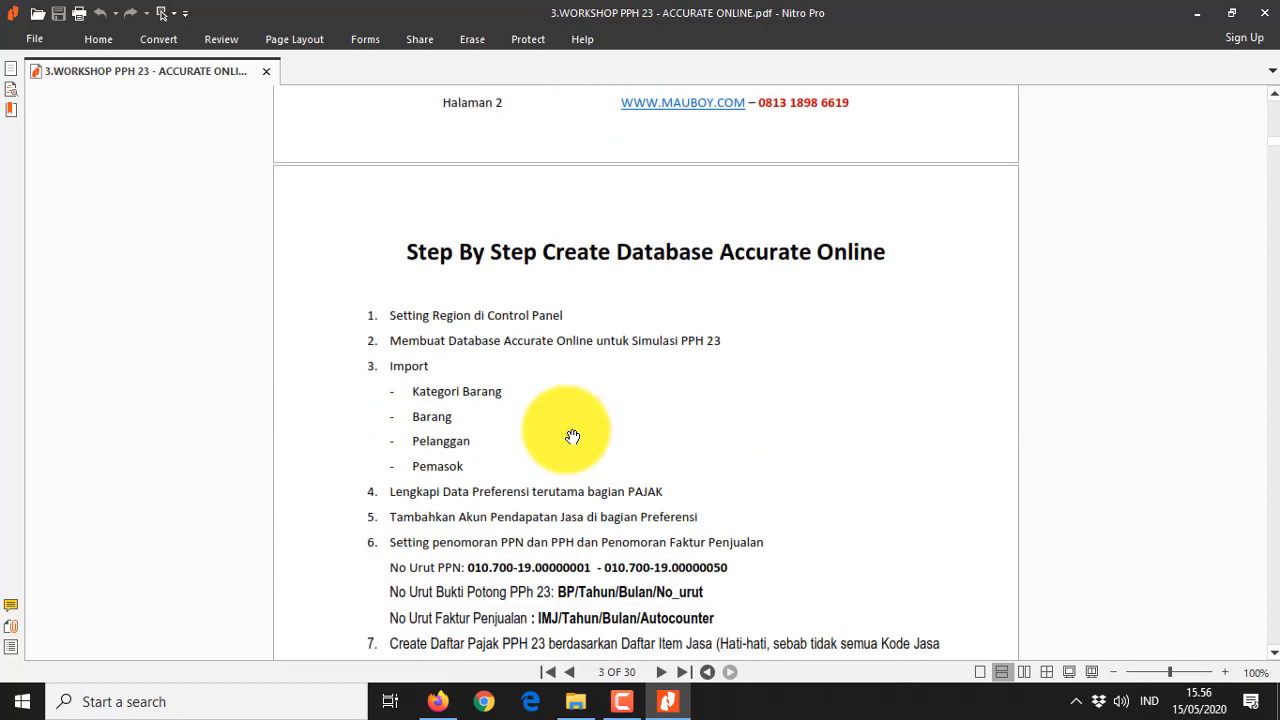
scroll(572, 437, "up", 9)
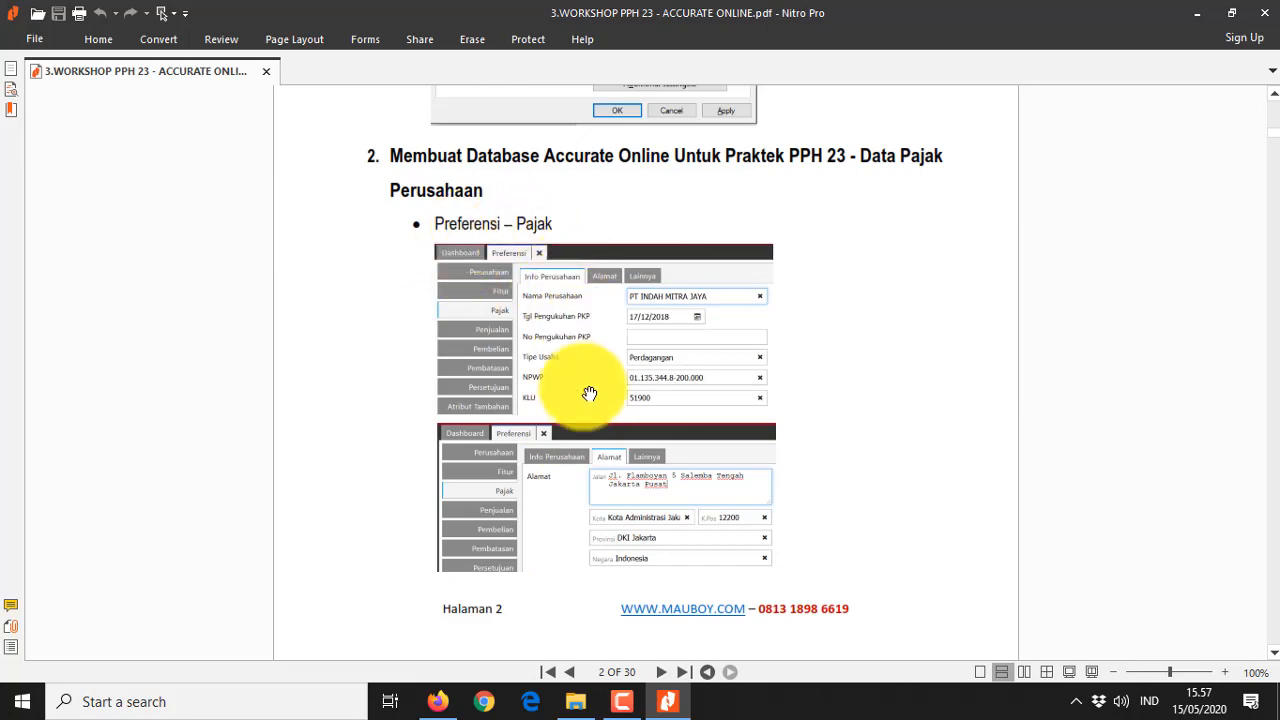
scroll(586, 391, "down", 7)
scroll(590, 398, "down", 3)
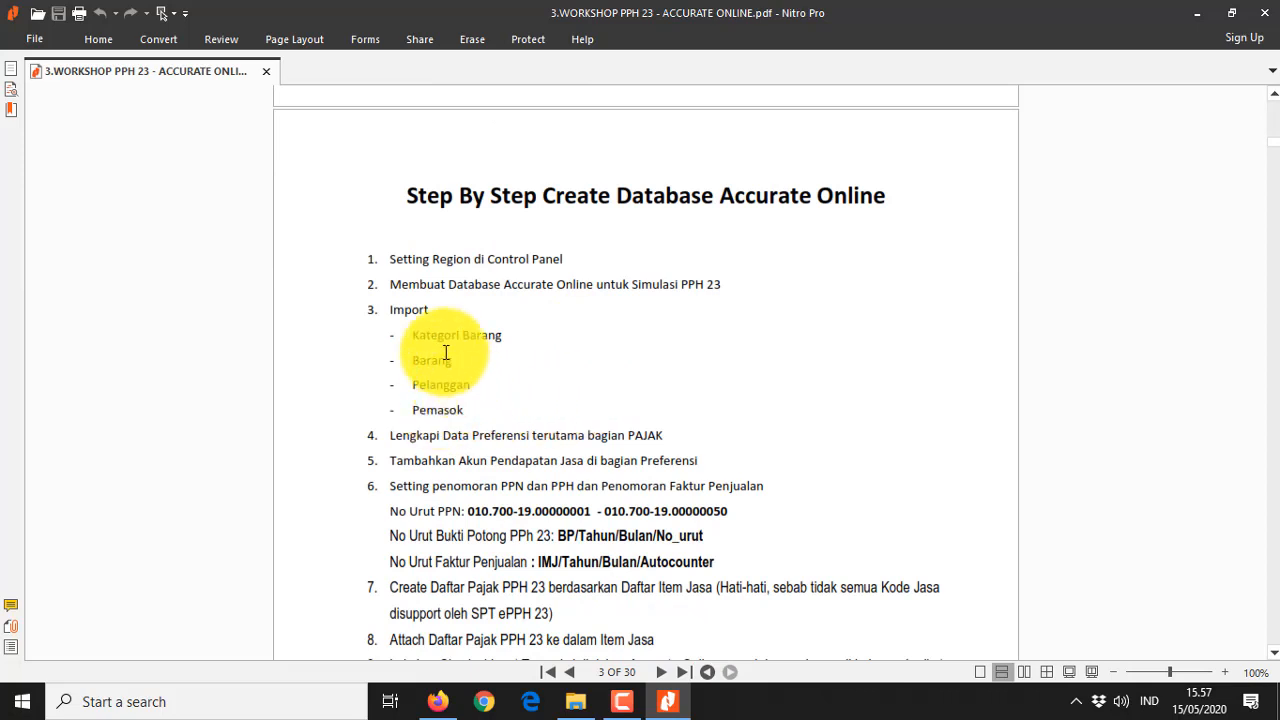
Enlarge the PDF to 125% and highlight the Import step with its item category, item, customer and supplier entries
left_click(363, 263)
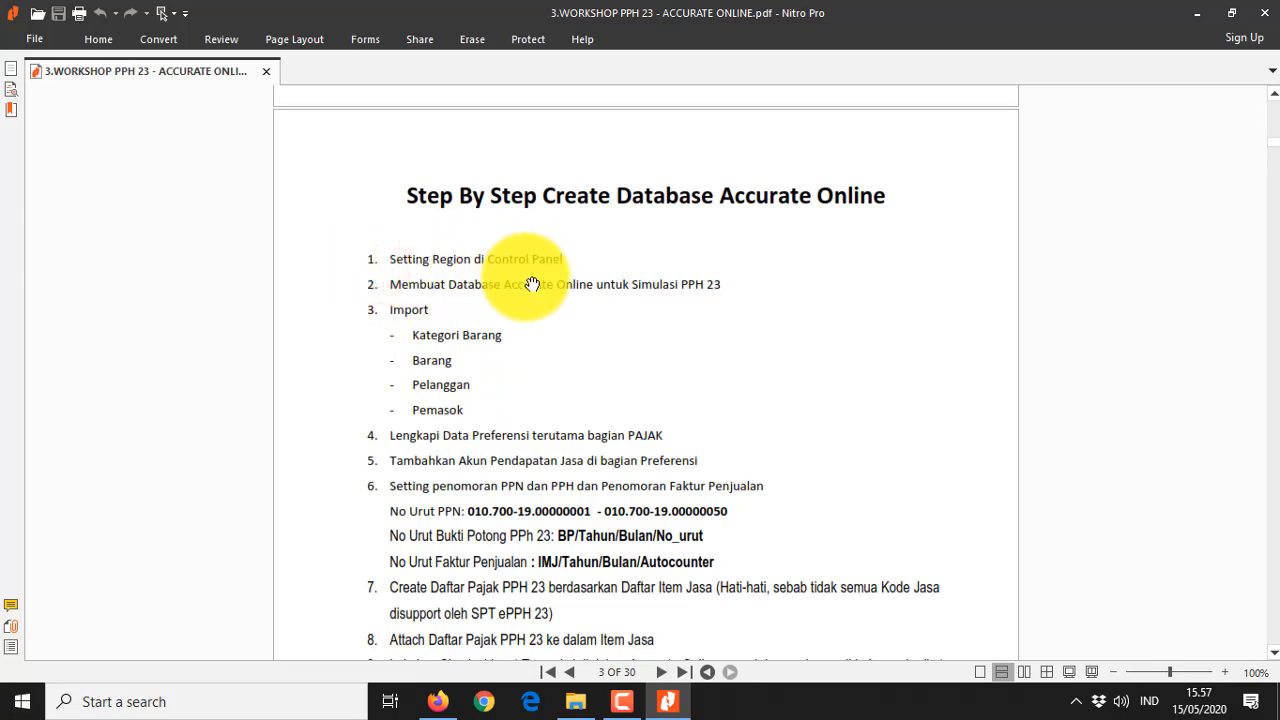
left_click(1225, 672)
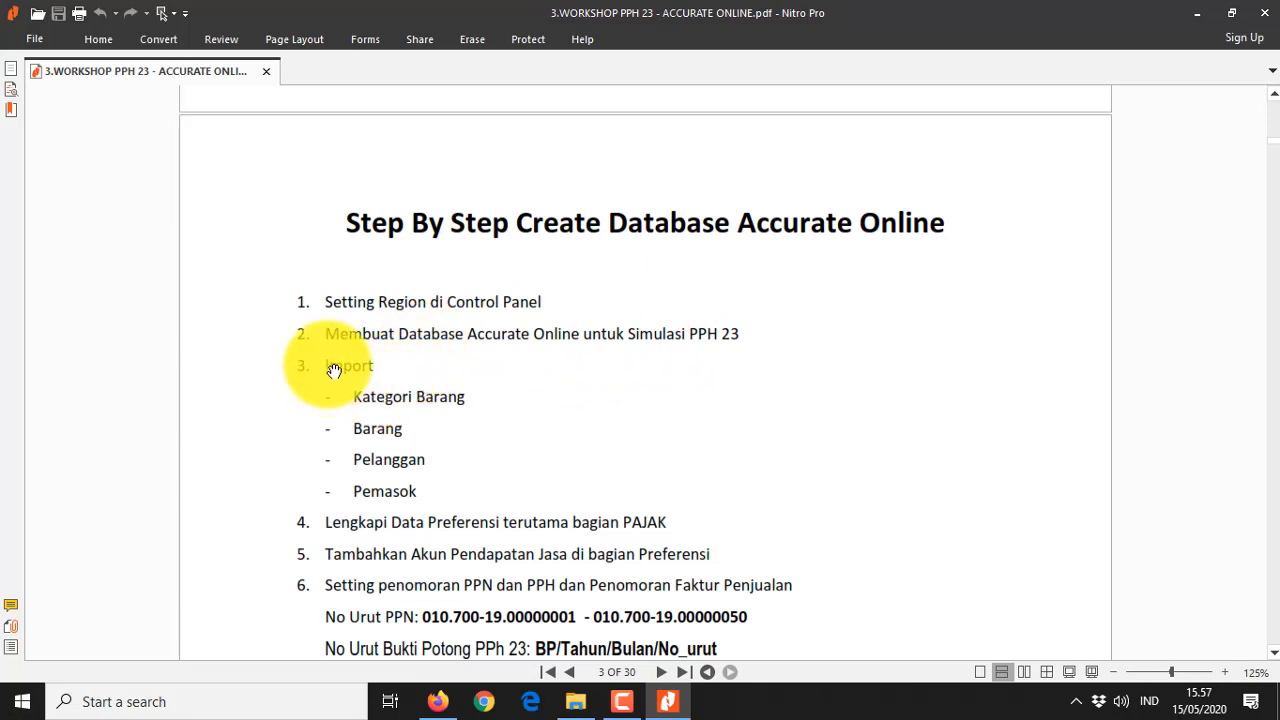
left_click_drag(334, 371, 443, 489)
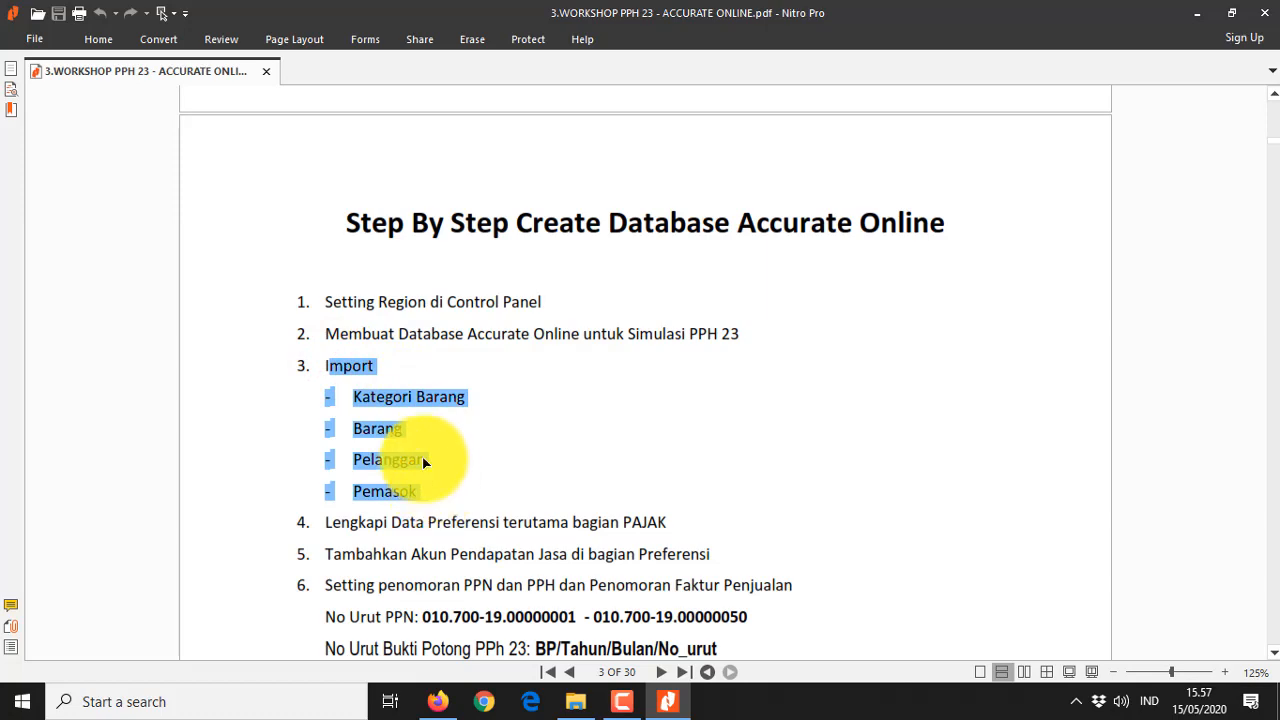
left_click(389, 407)
Switch to File Explorer and open the "Excel PPH 23-AOL Siap Import" folder to look over the item category, item, vendor and customer files
left_click(576, 701)
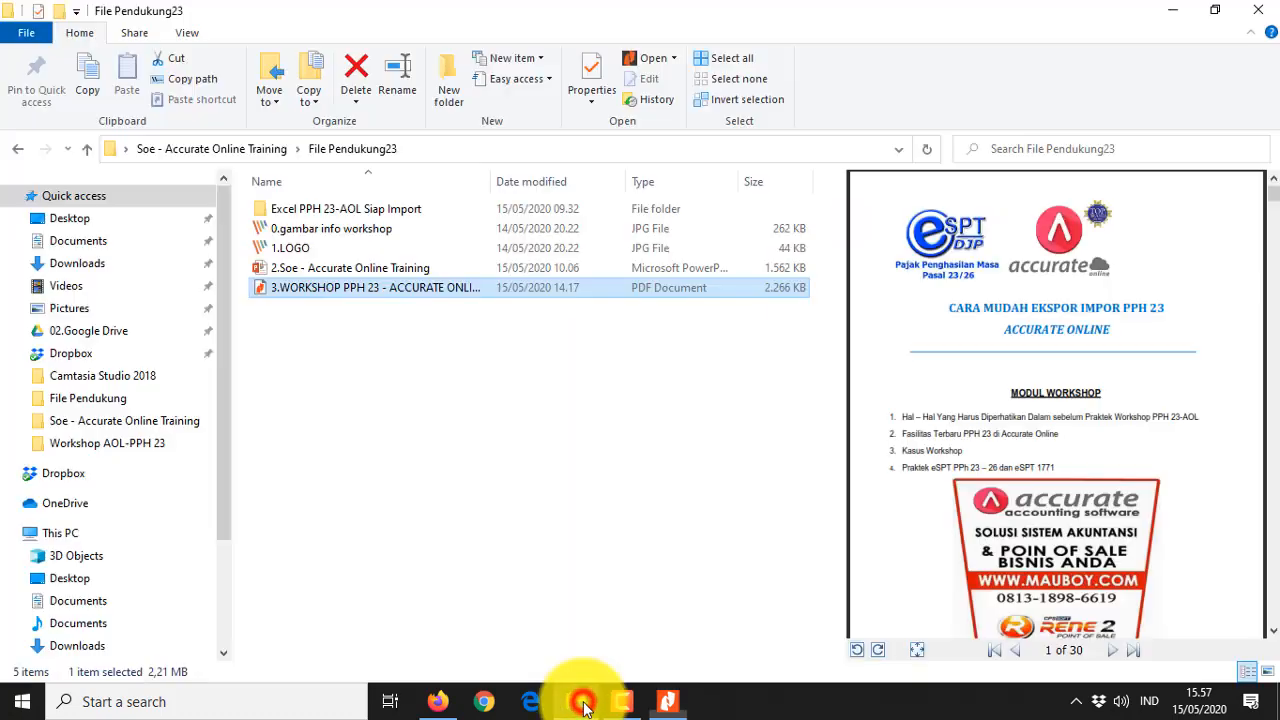
left_click(304, 212)
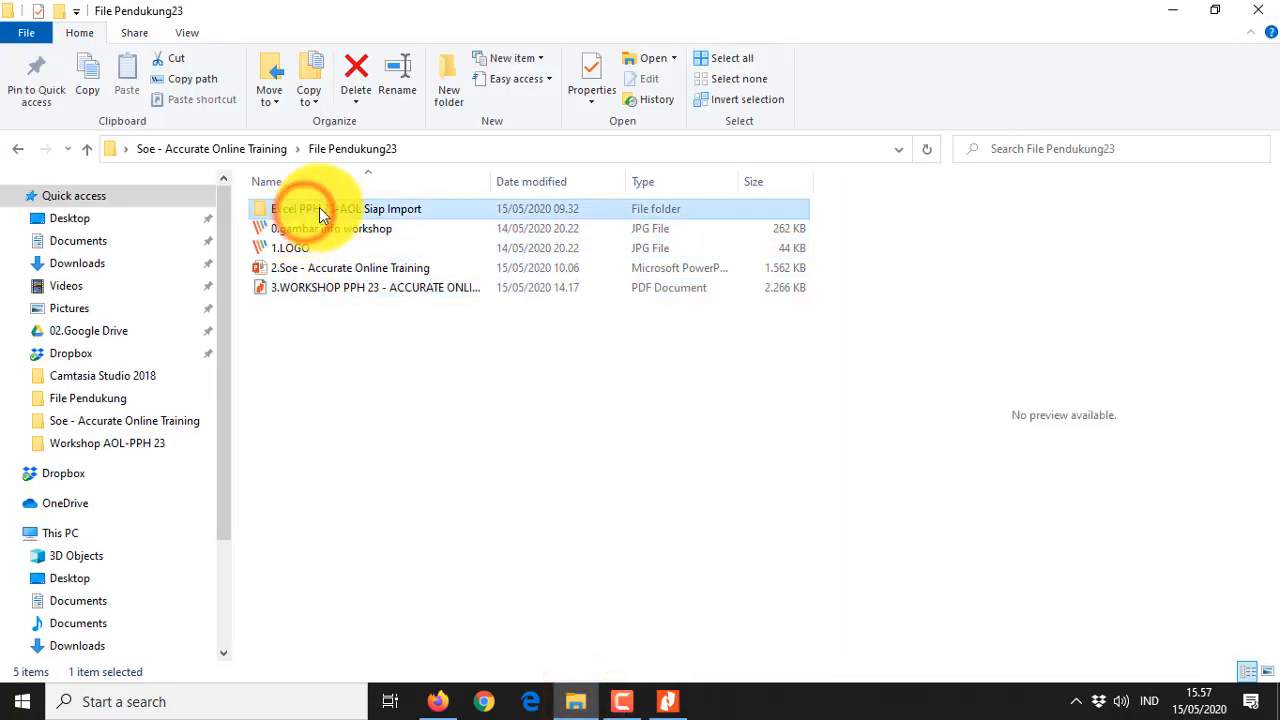
left_click(370, 211)
double_click(370, 211)
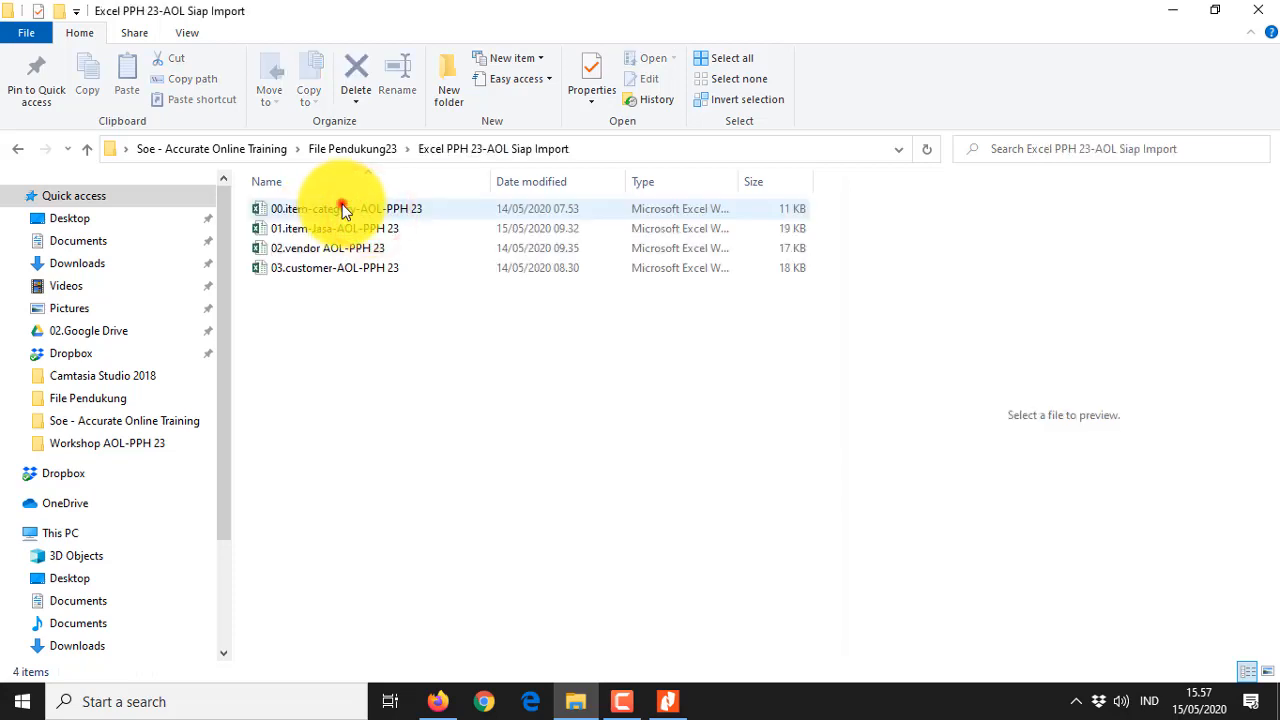
left_click(342, 205)
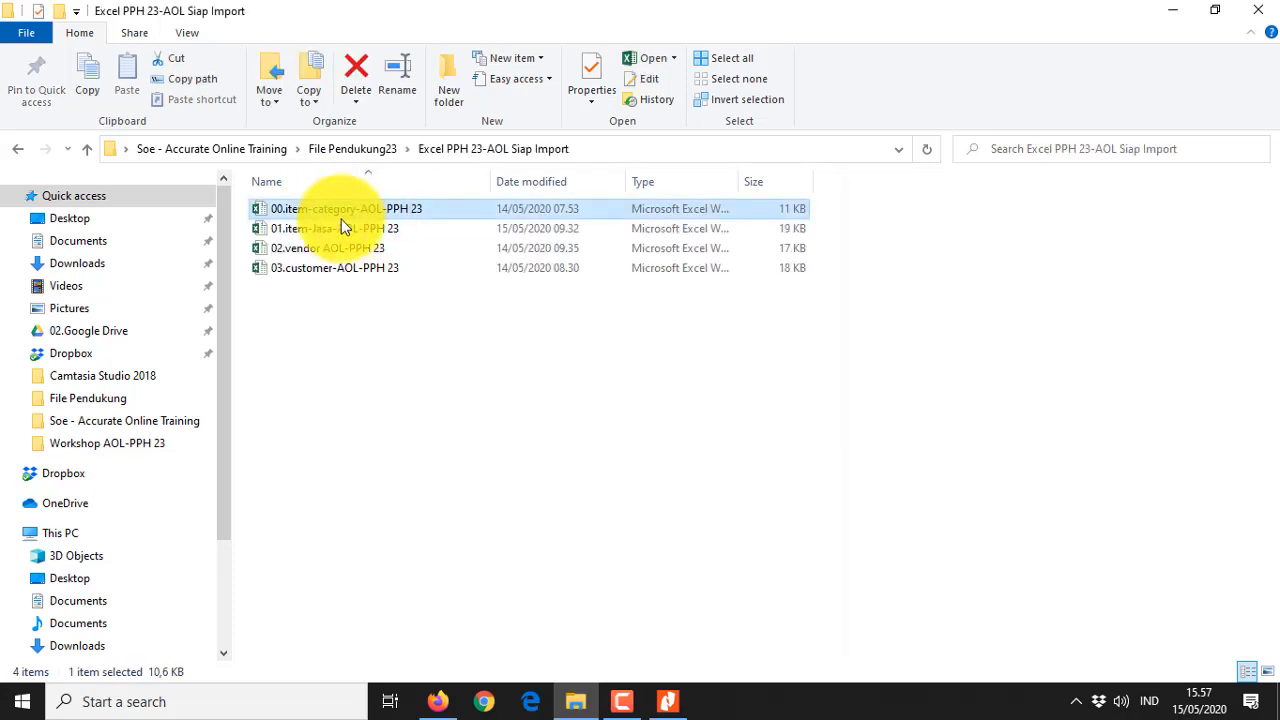
left_click(338, 230)
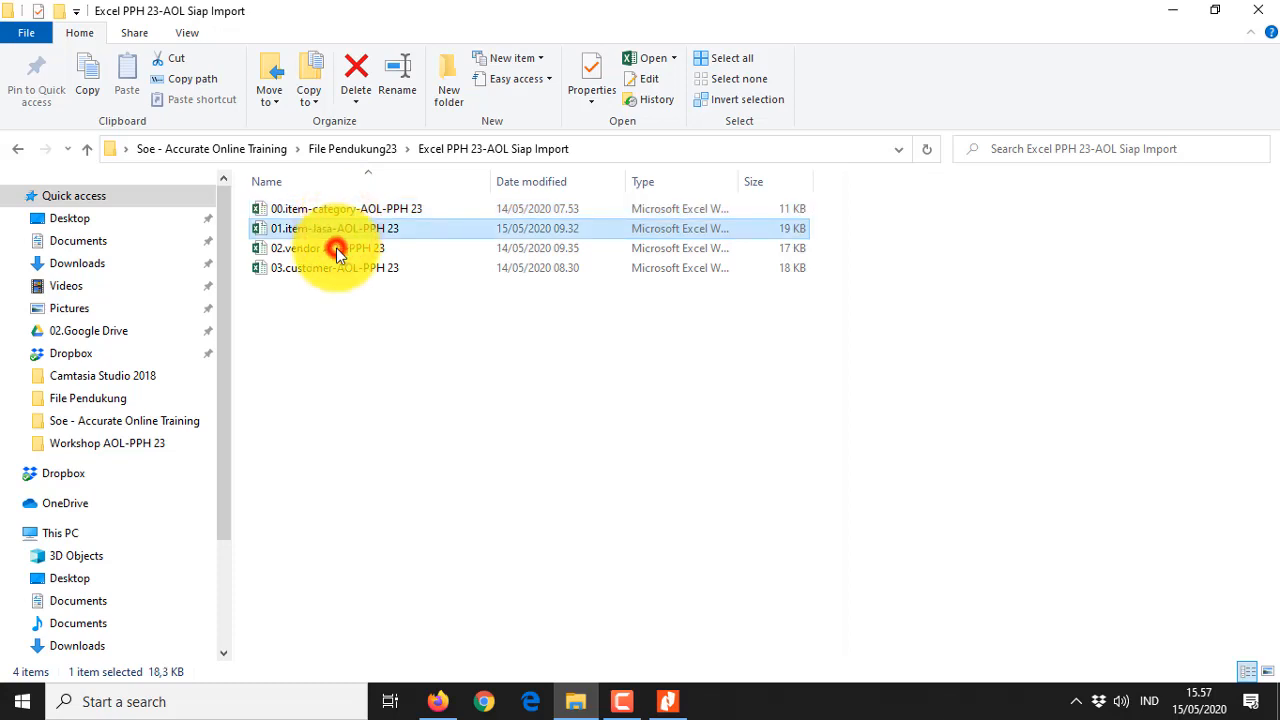
left_click(333, 266)
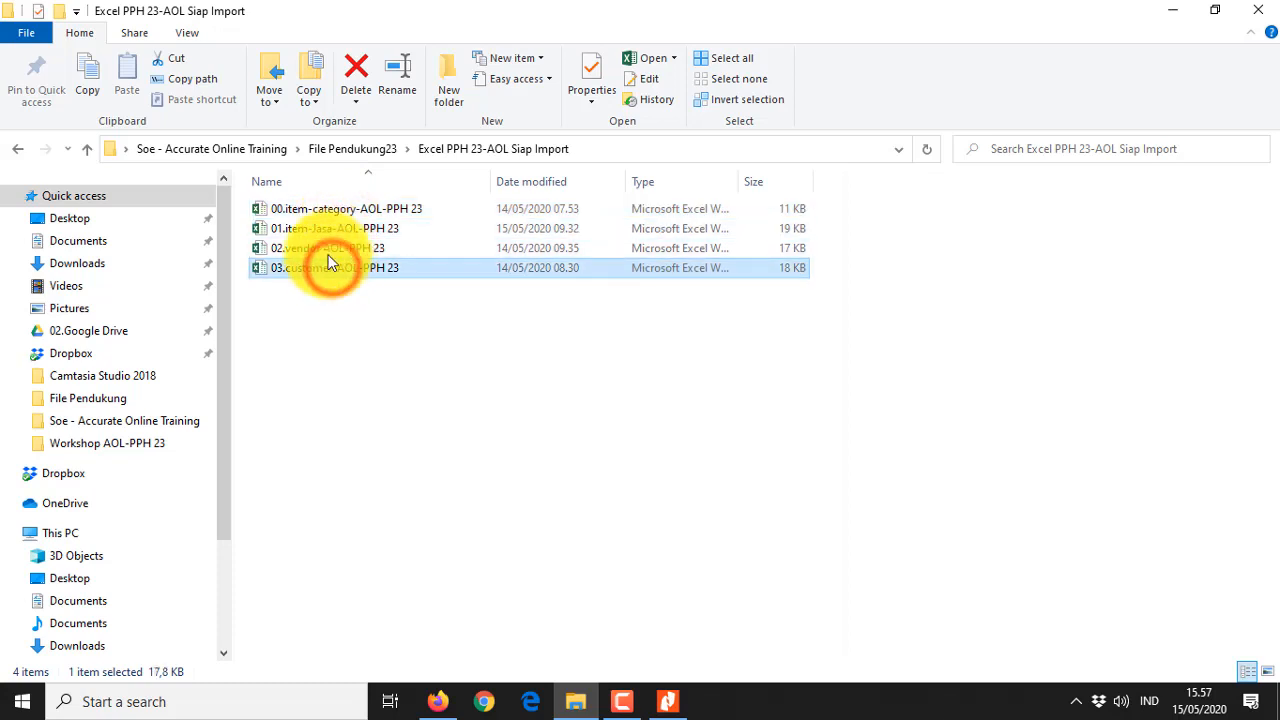
Open the 00.item-category-AOL-PPH 23 workbook in Excel and dismiss the Office activation window
left_click(300, 210)
right_click(302, 211)
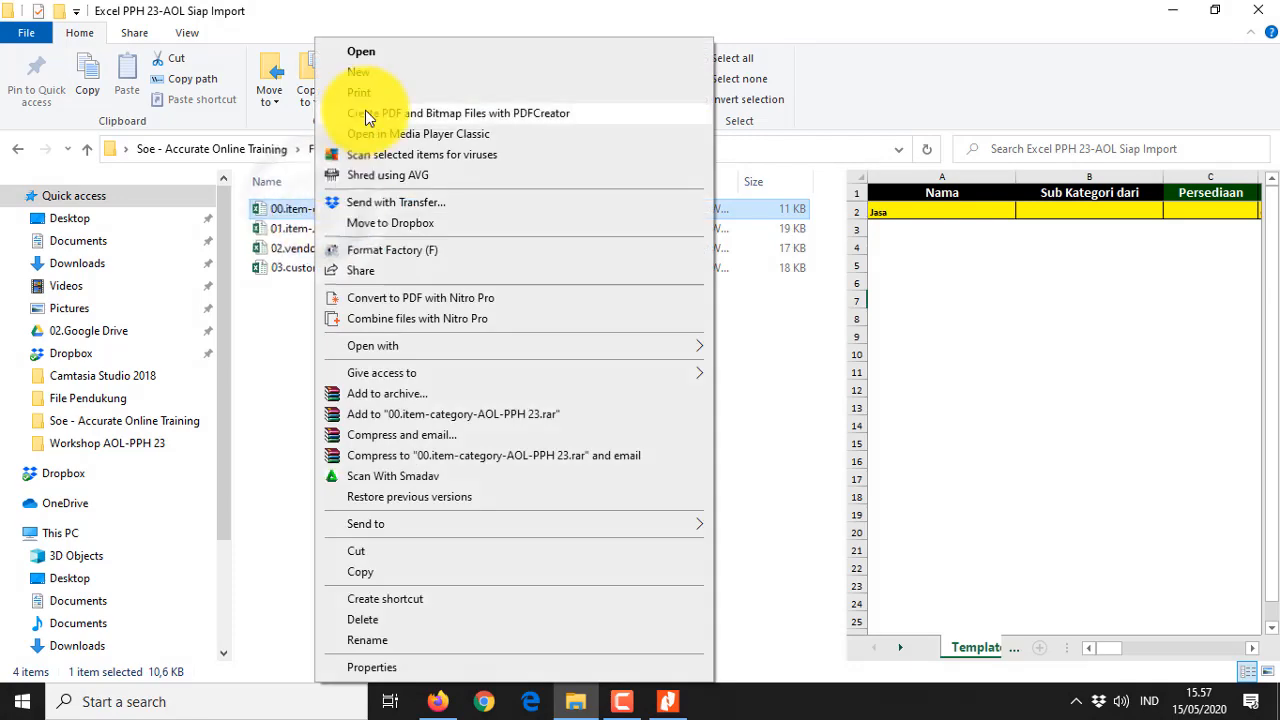
left_click(366, 49)
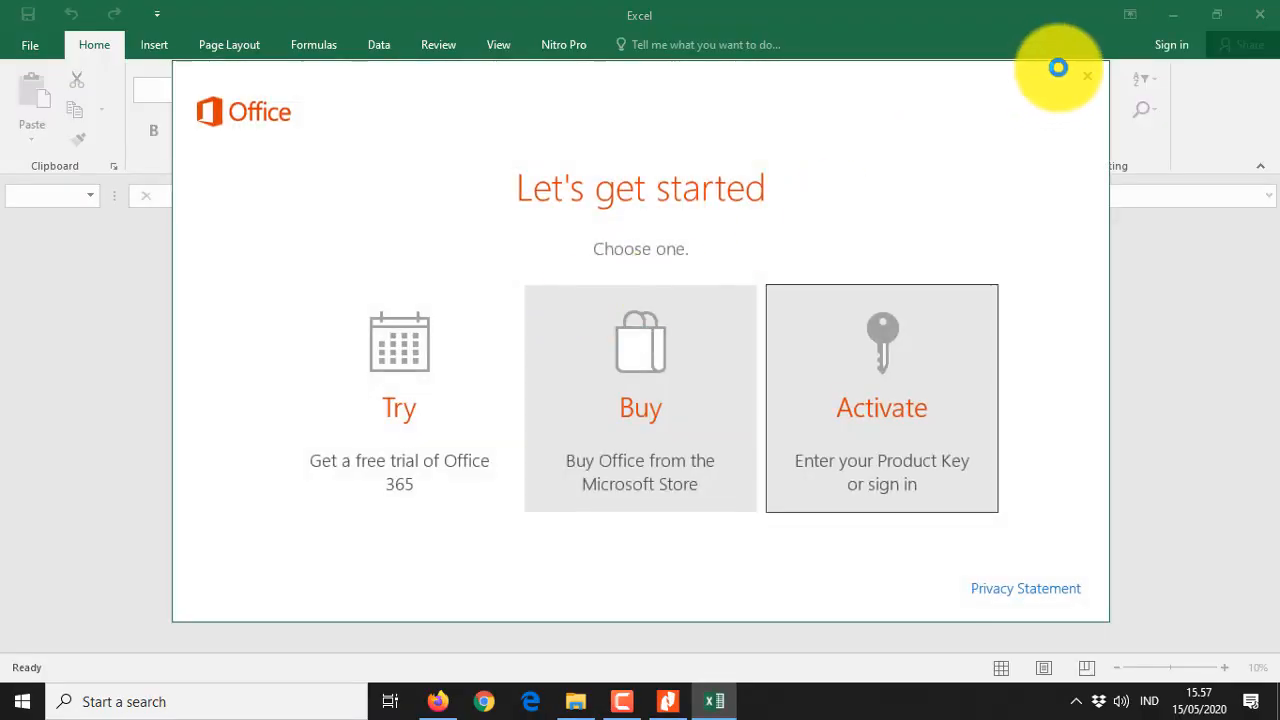
left_click(1091, 76)
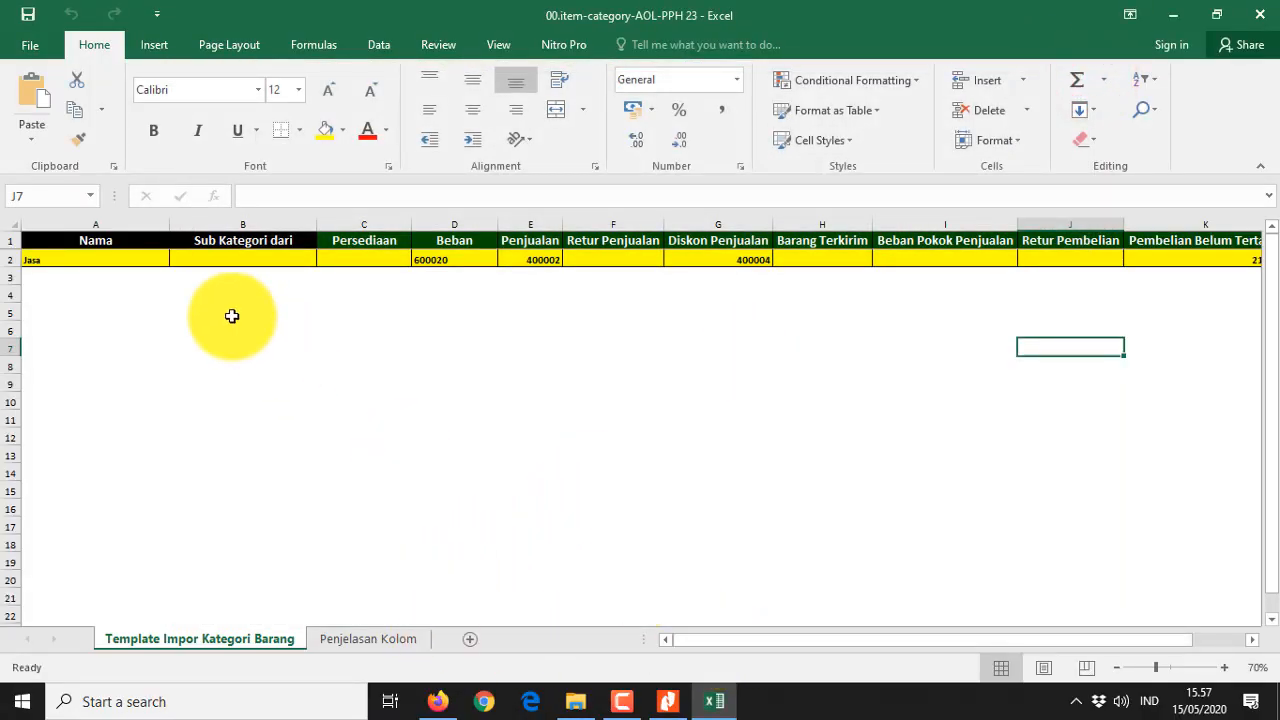
Examine the Jasa category row's name and its Beban, Penjualan, Retur Penjualan and Diskon Penjualan account columns
left_click(99, 258)
scroll(266, 391, "up", 1, "ctrl")
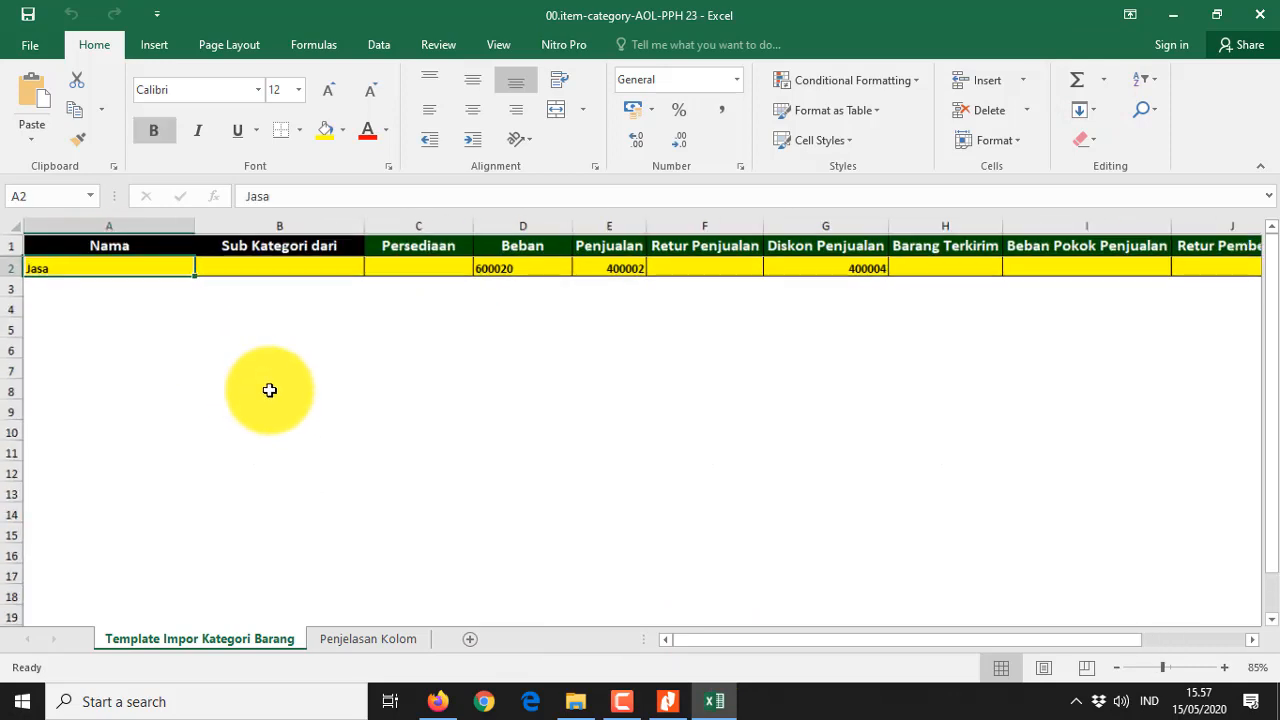
left_click(525, 270)
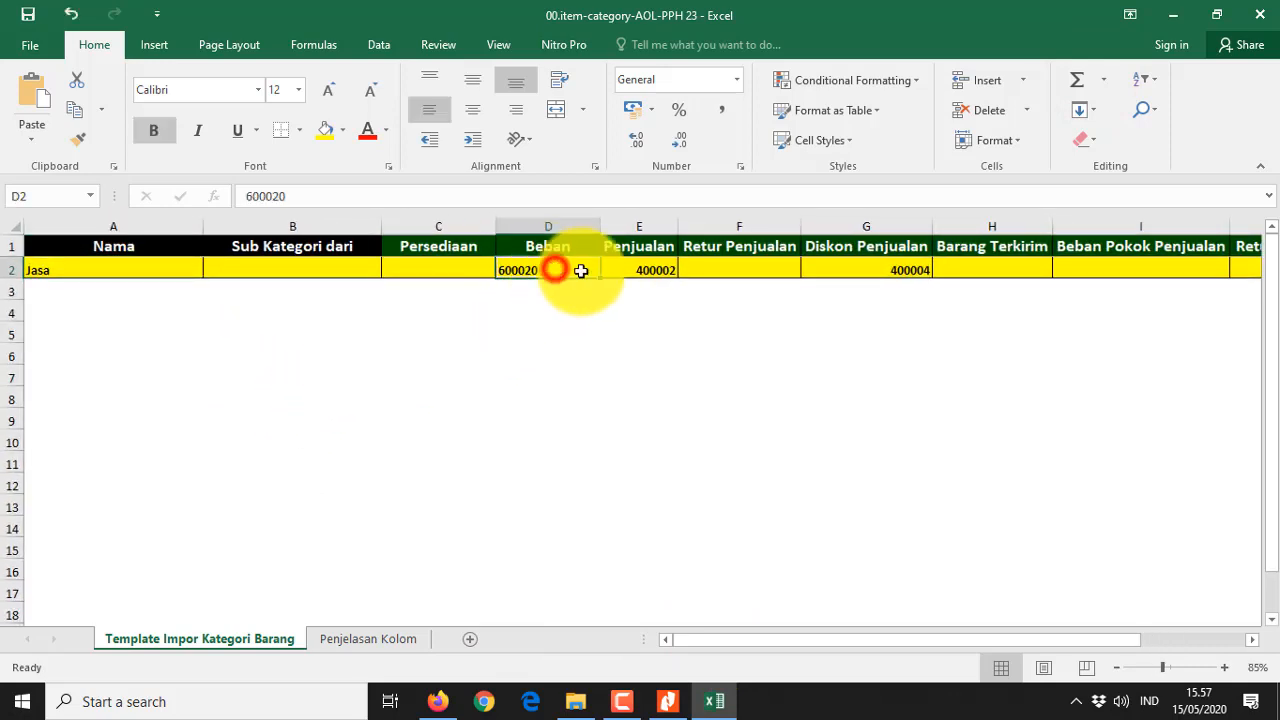
left_click(657, 270)
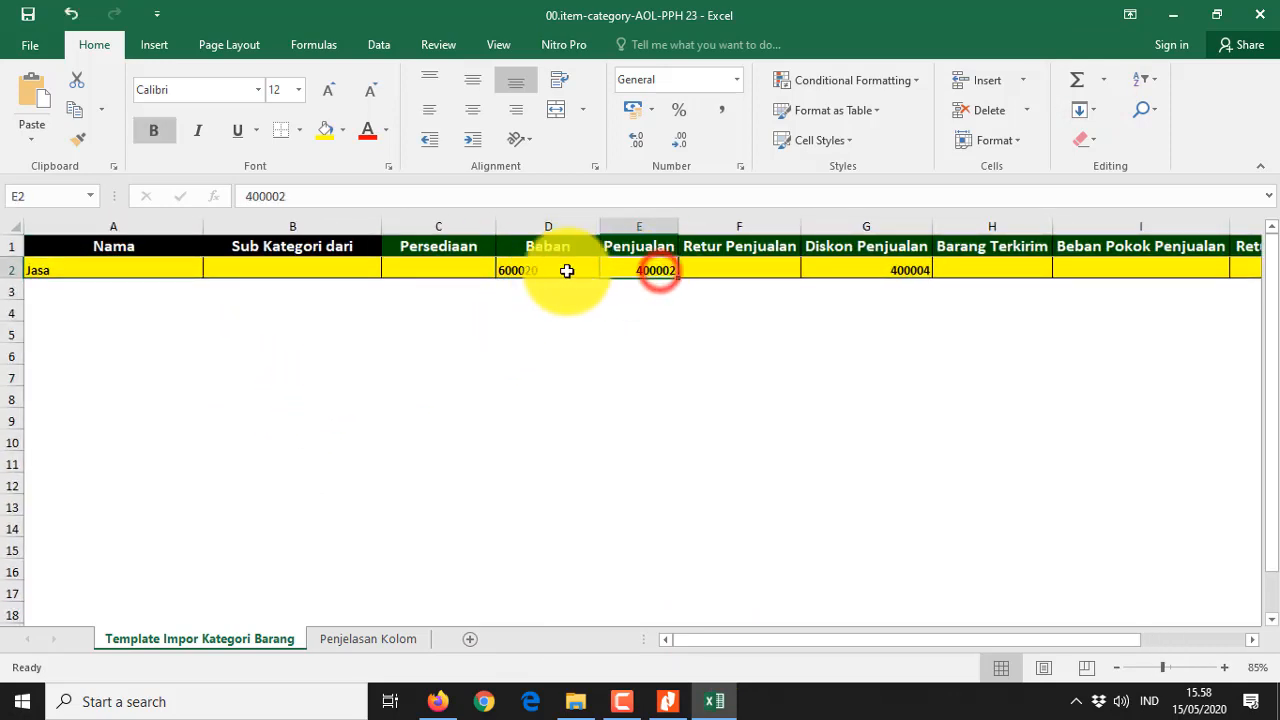
left_click(889, 270)
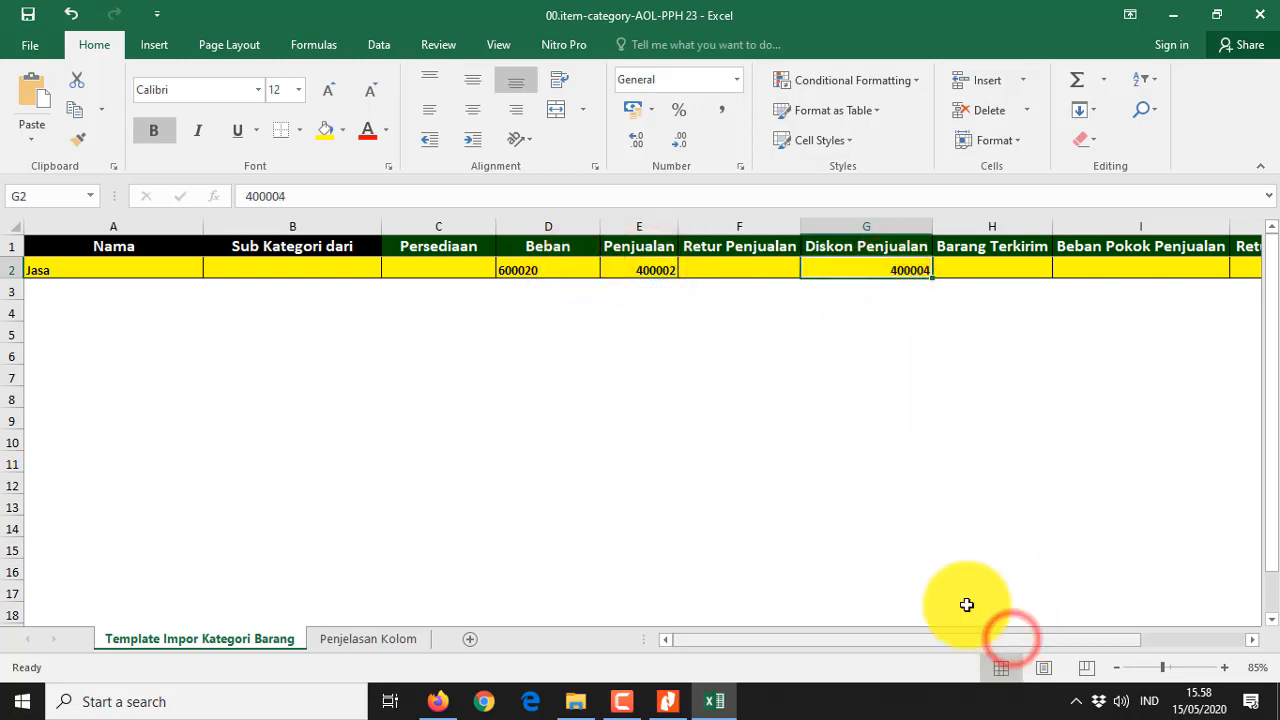
left_click(624, 268)
left_click(826, 265)
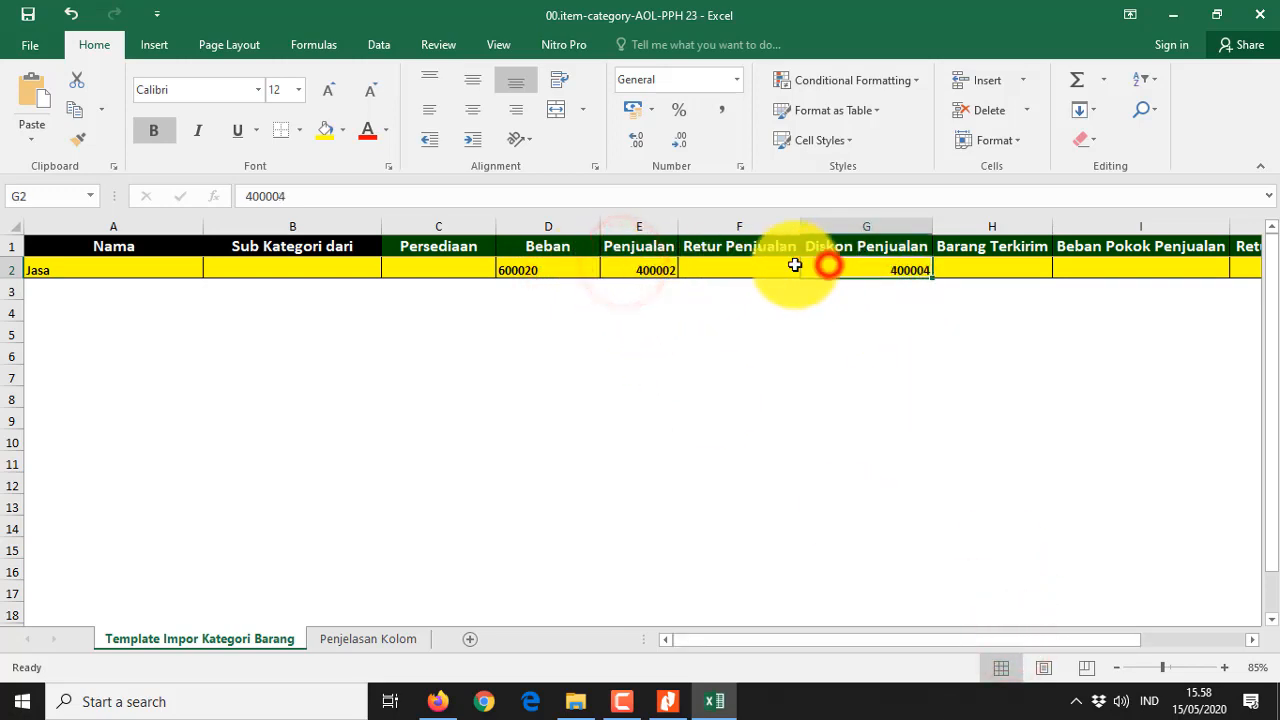
left_click(737, 265)
left_click(737, 249)
left_click(744, 268)
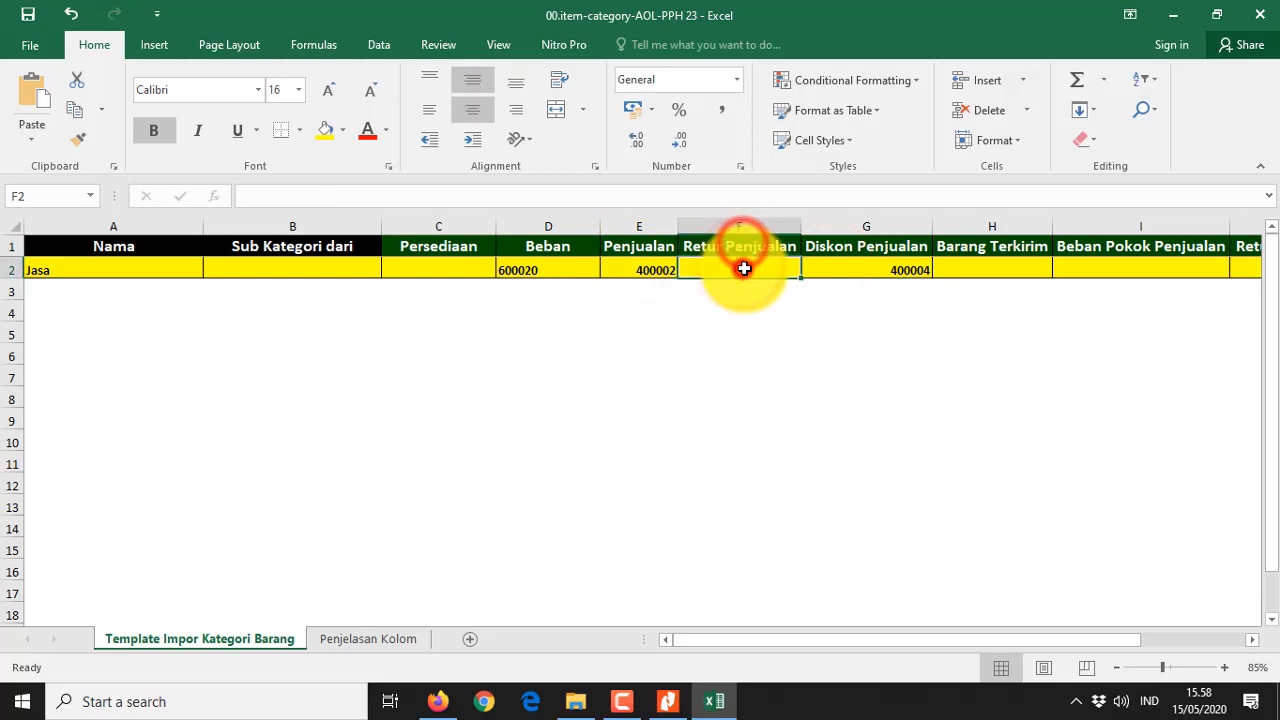
Examine the Barang Terkirim, Beban Pokok Penjualan, Retur Pembelian and Pembelian Belum Tertagih columns of the category template
left_click(966, 266)
left_click(968, 246)
left_click_drag(1035, 228, 1109, 229)
left_click_drag(1037, 641, 1060, 641)
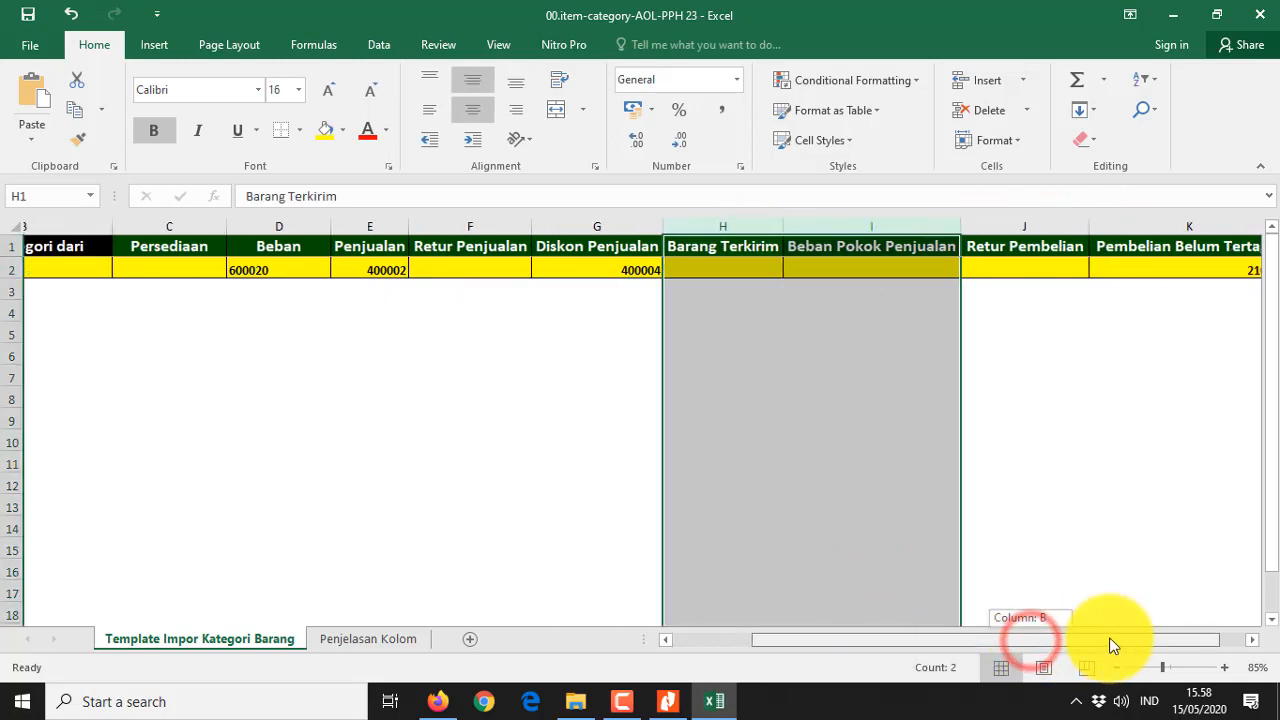
left_click(951, 231)
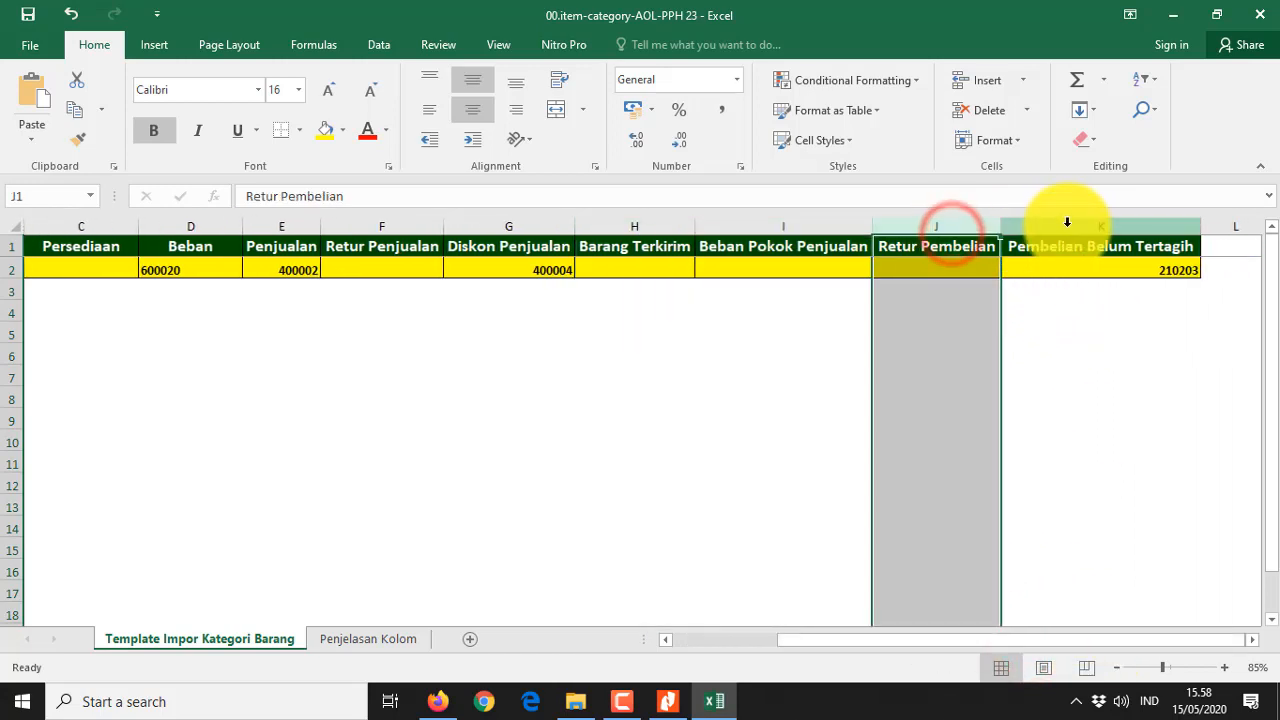
left_click(1085, 264)
left_click(1082, 244)
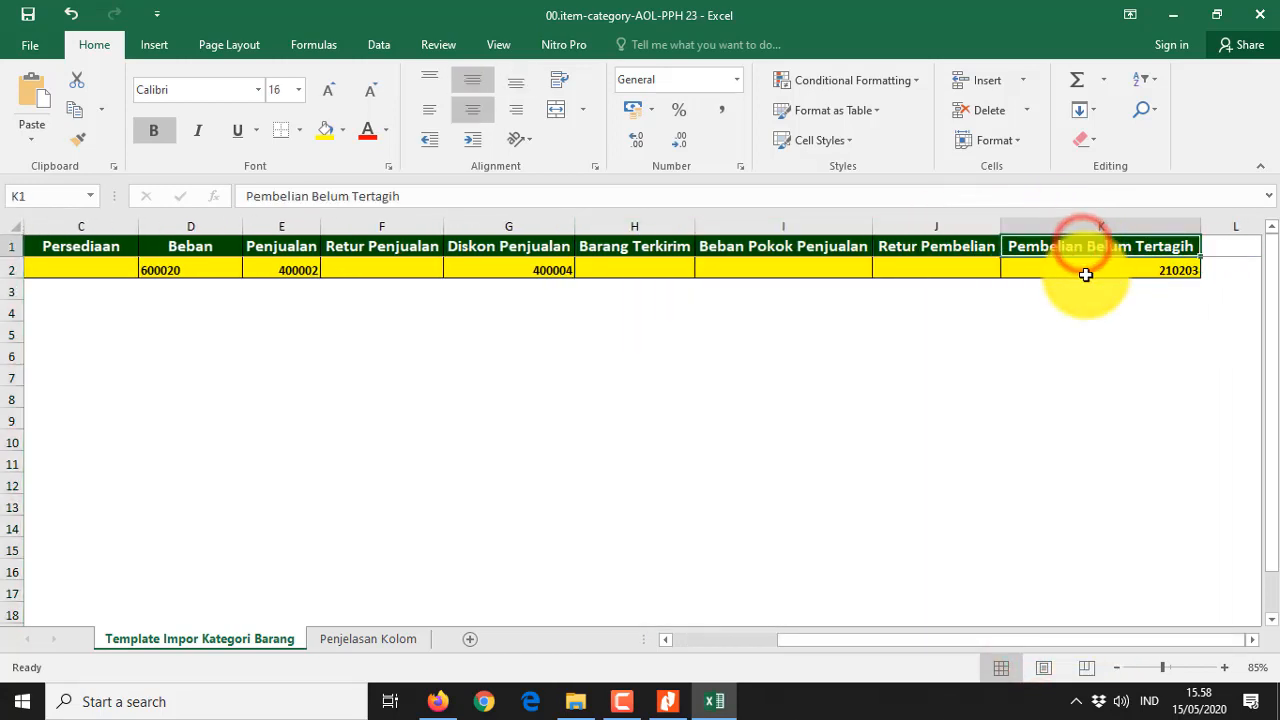
left_click(1085, 270)
Recheck the Diskon Penjualan, Penjualan and Beban account codes of the Jasa row, and close the item category workbook
left_click(560, 270)
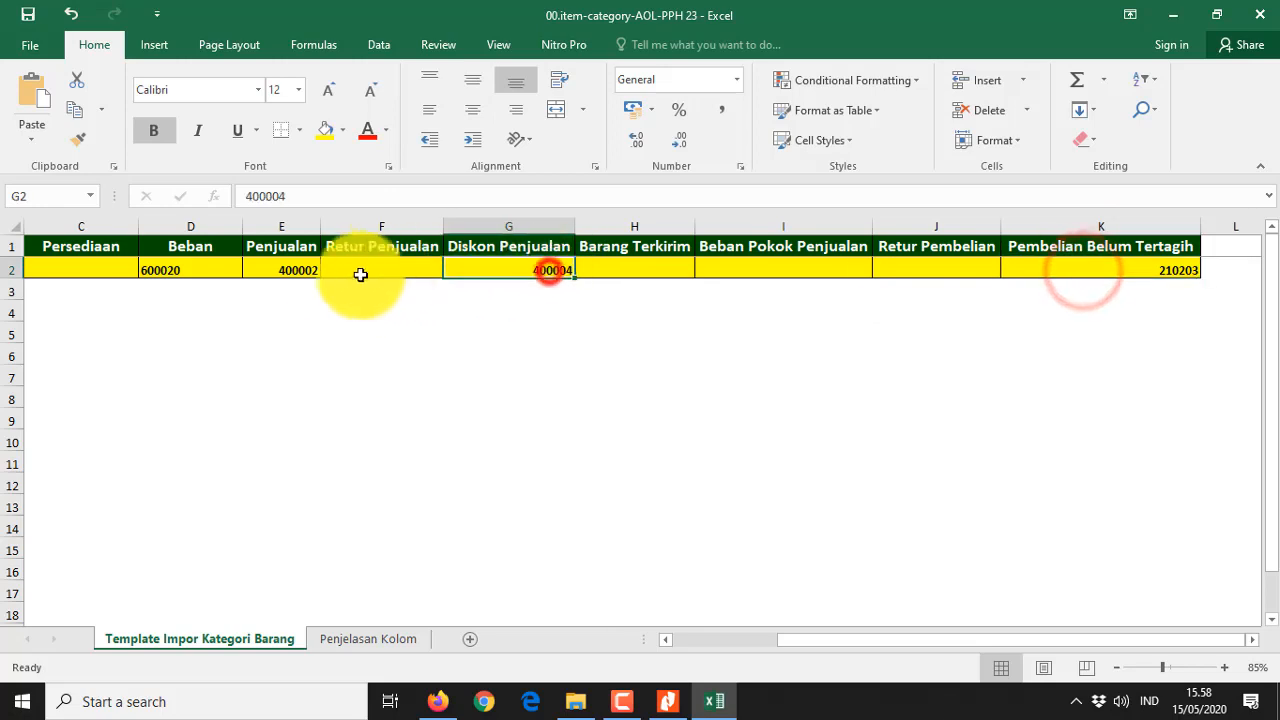
left_click(305, 270)
left_click(190, 270)
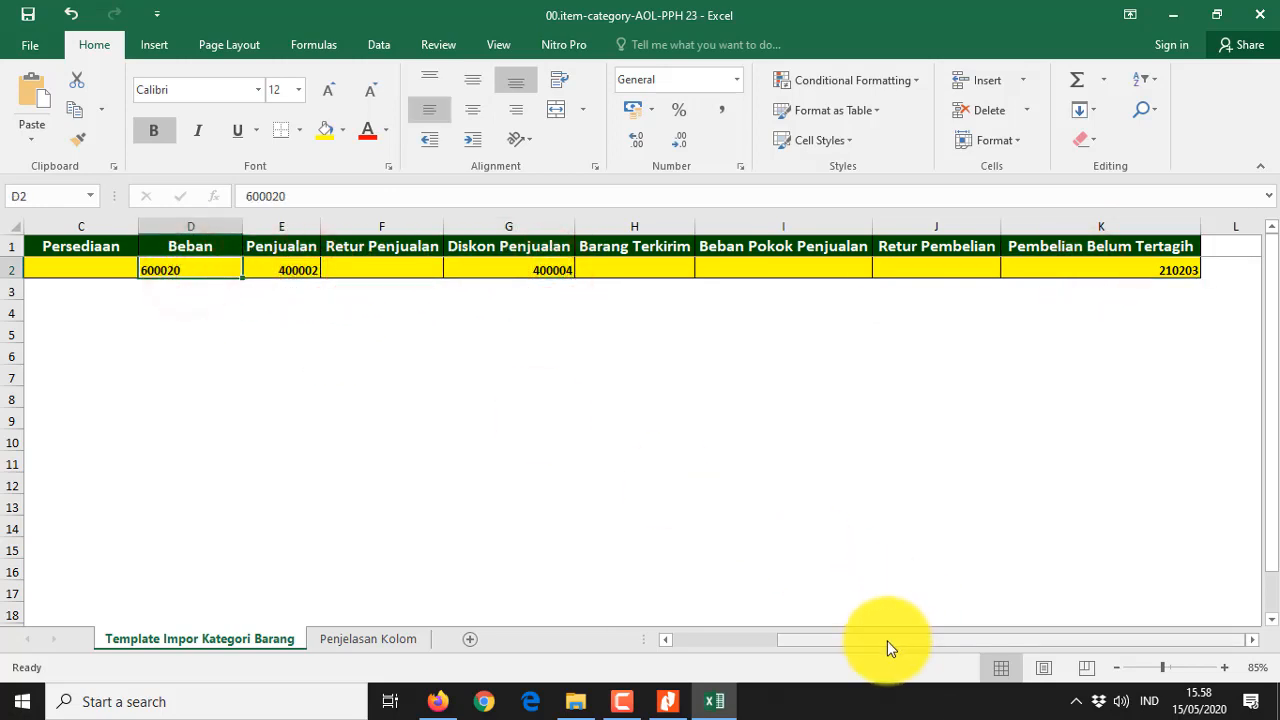
mouse_move(887, 645)
left_mouse_down()
mouse_move(775, 643)
mouse_move(871, 636)
left_mouse_up()
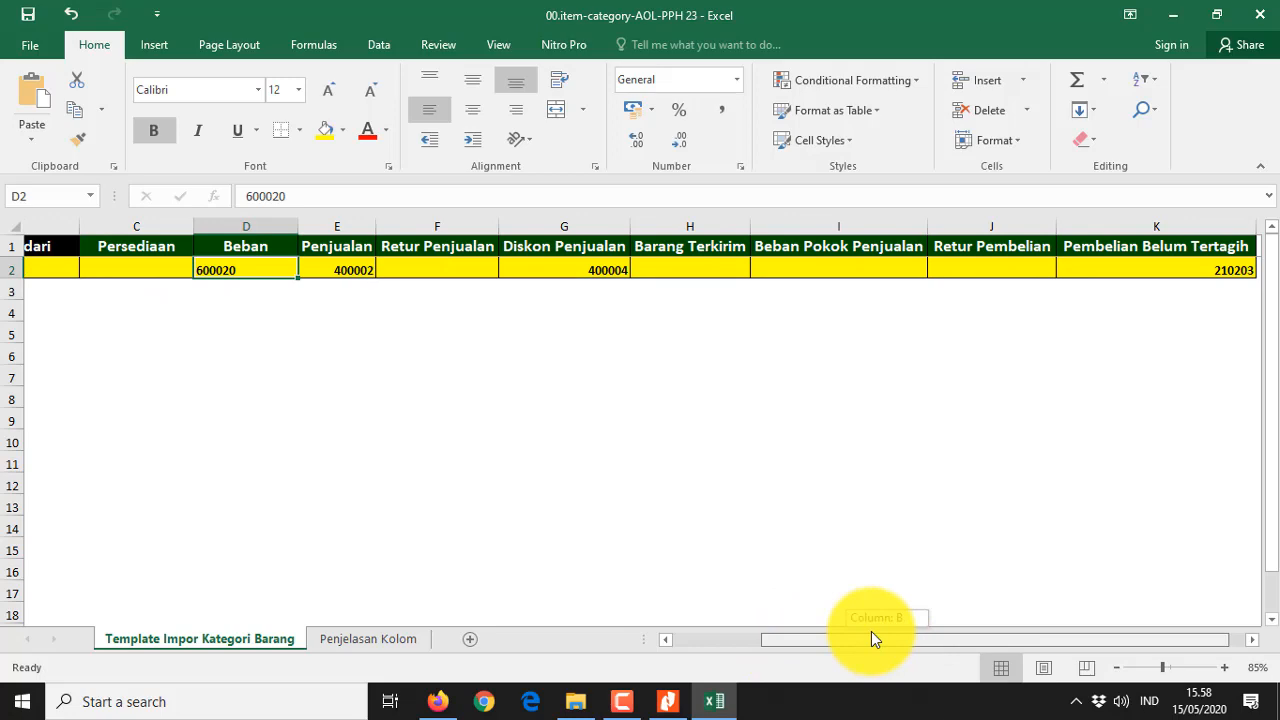
left_click(1270, 16)
Open the 01.item-Jasa-AOL-PPH 23 workbook in Excel and dismiss the Office activation window
left_click(310, 233)
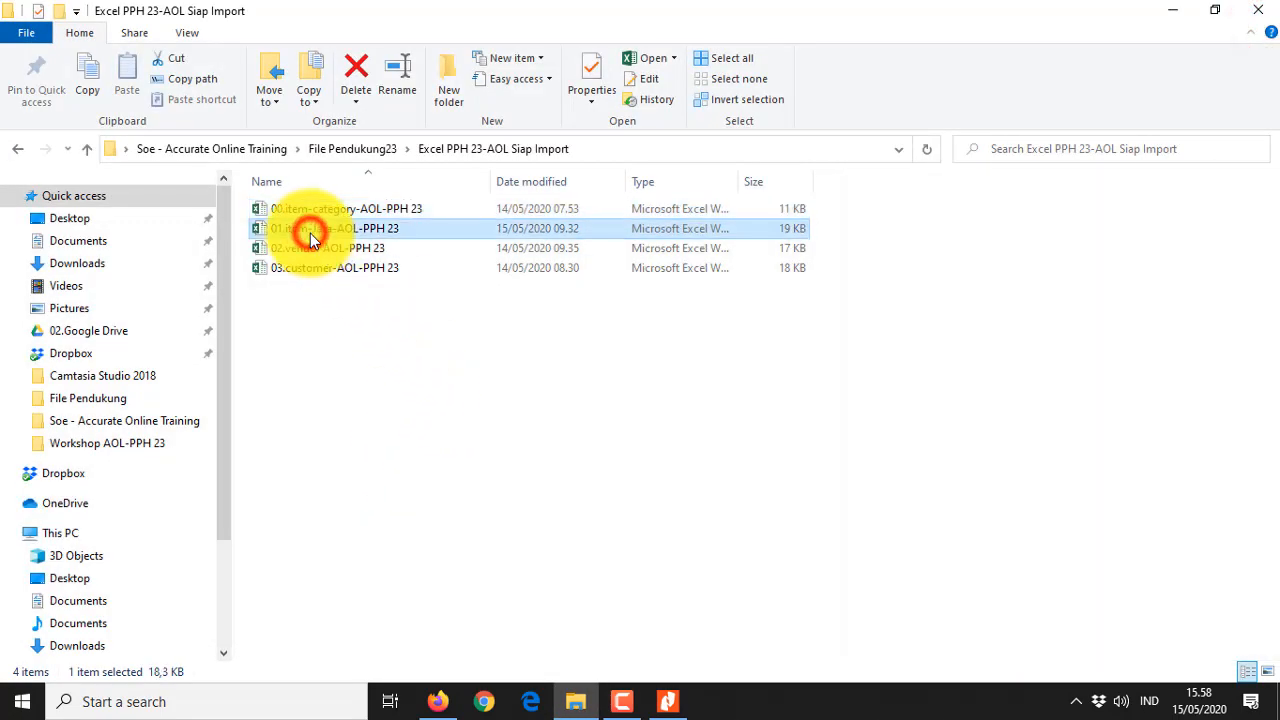
right_click(310, 233)
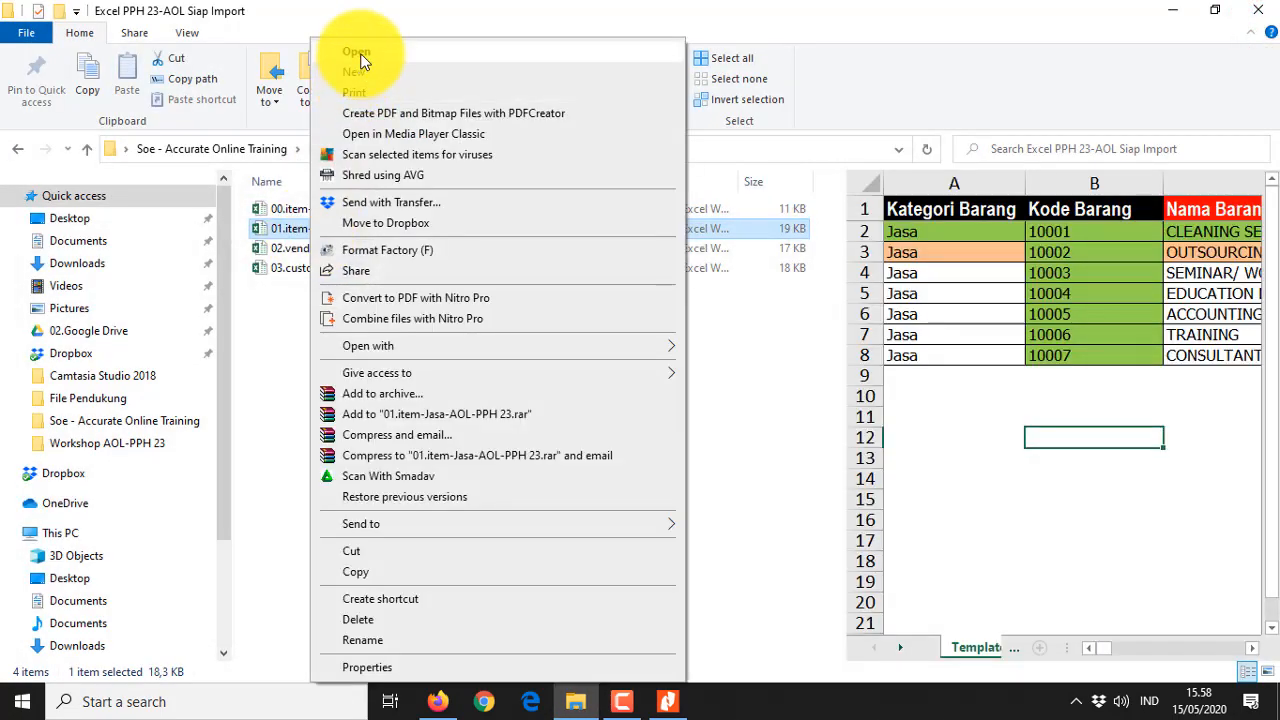
left_click(357, 52)
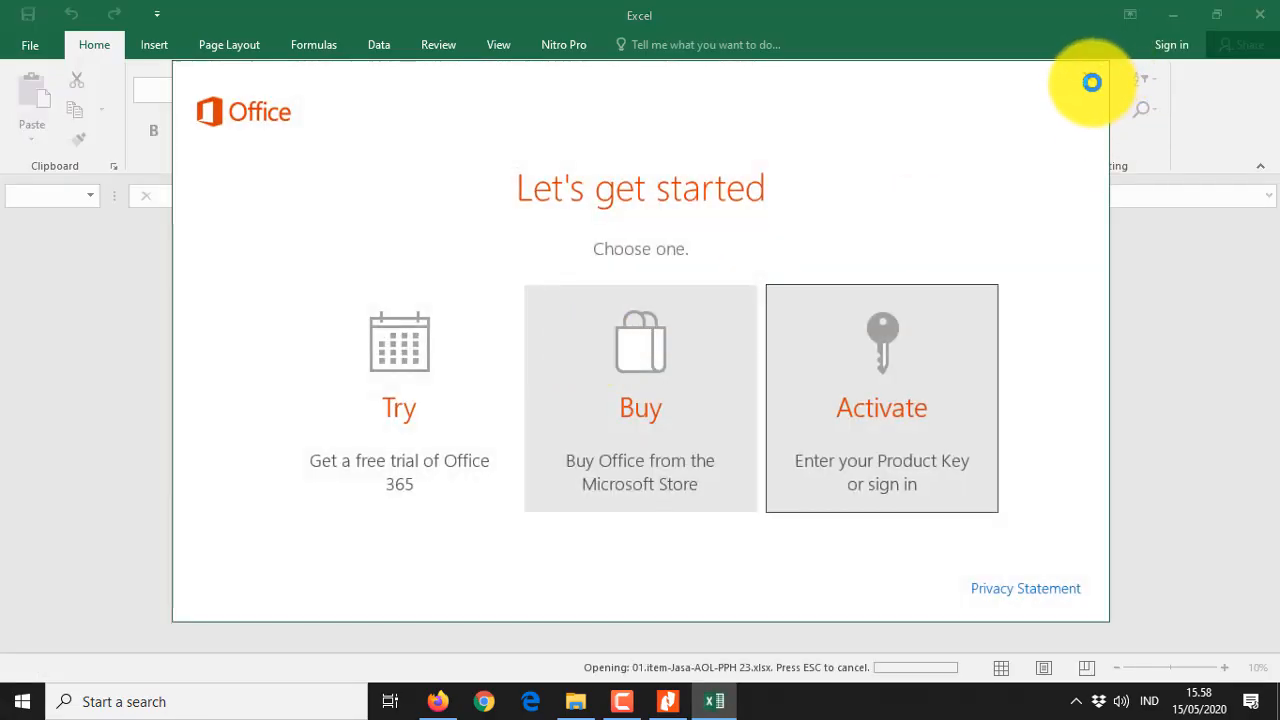
left_click(1090, 80)
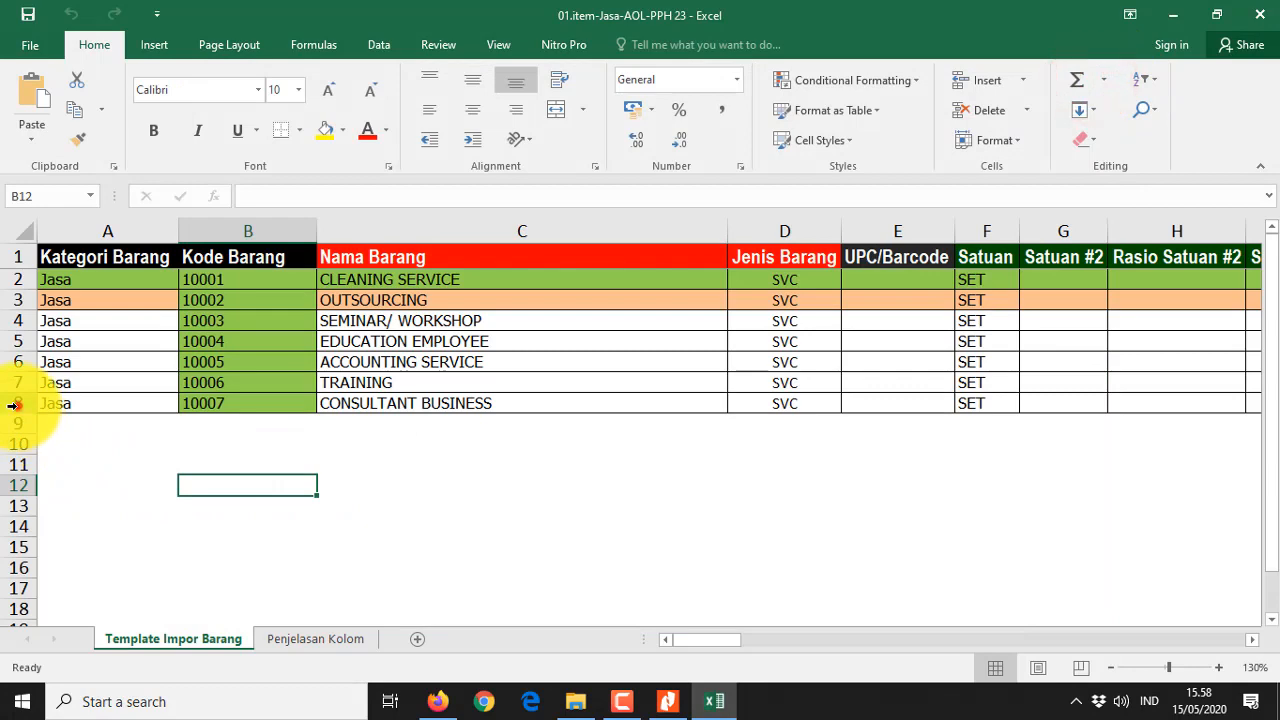
Review the item rows 2 to 8 and their service names in the Nama Barang column
left_click_drag(14, 404, 11, 280)
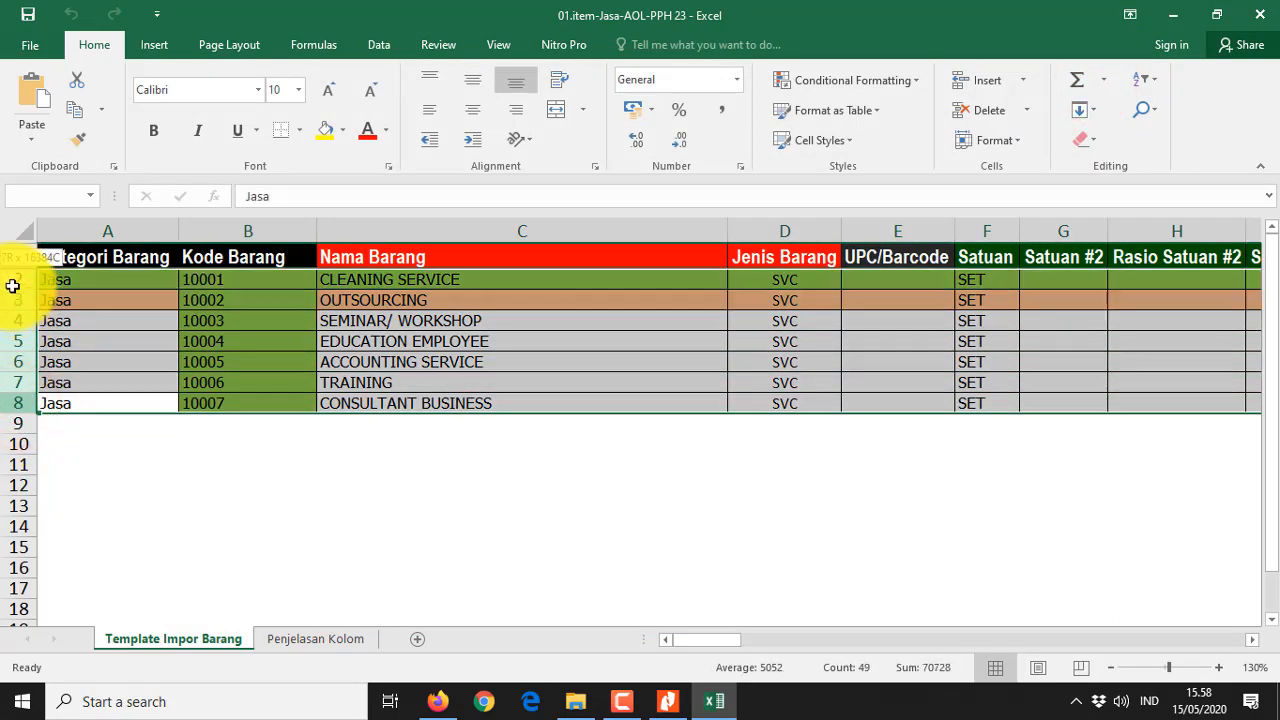
left_click(441, 284)
left_click(434, 300)
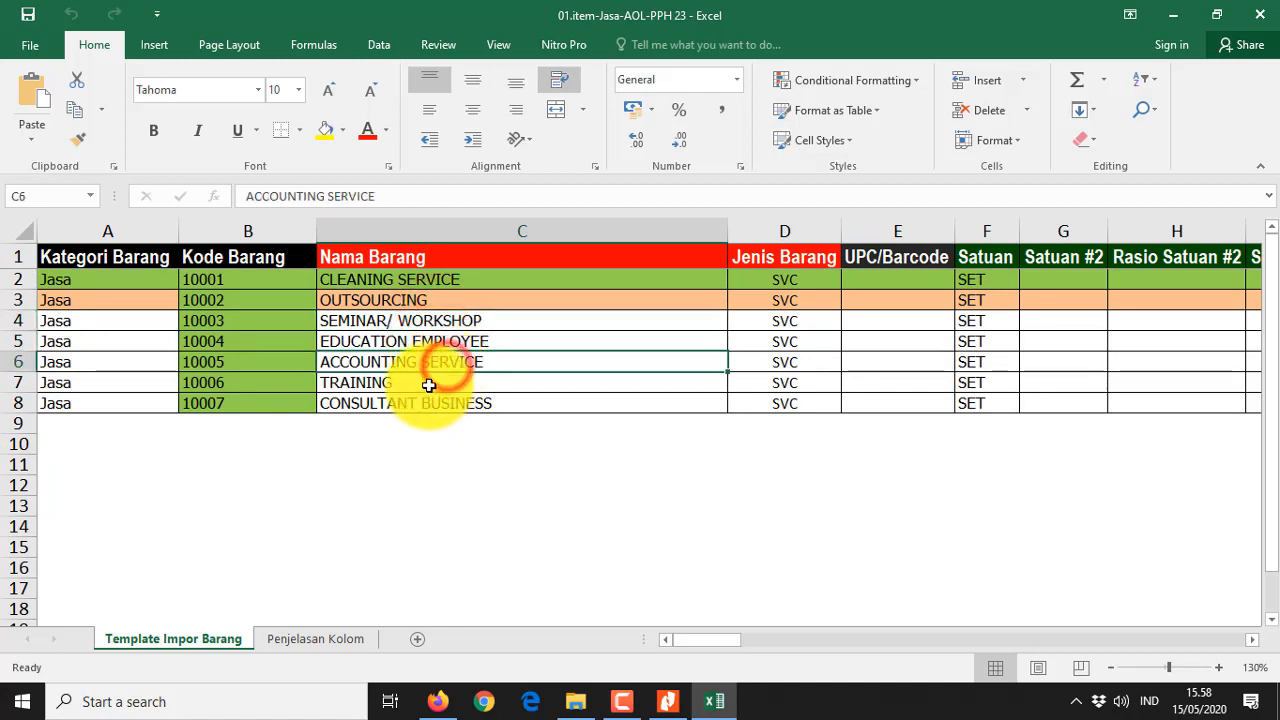
left_click(428, 384)
left_click(416, 362)
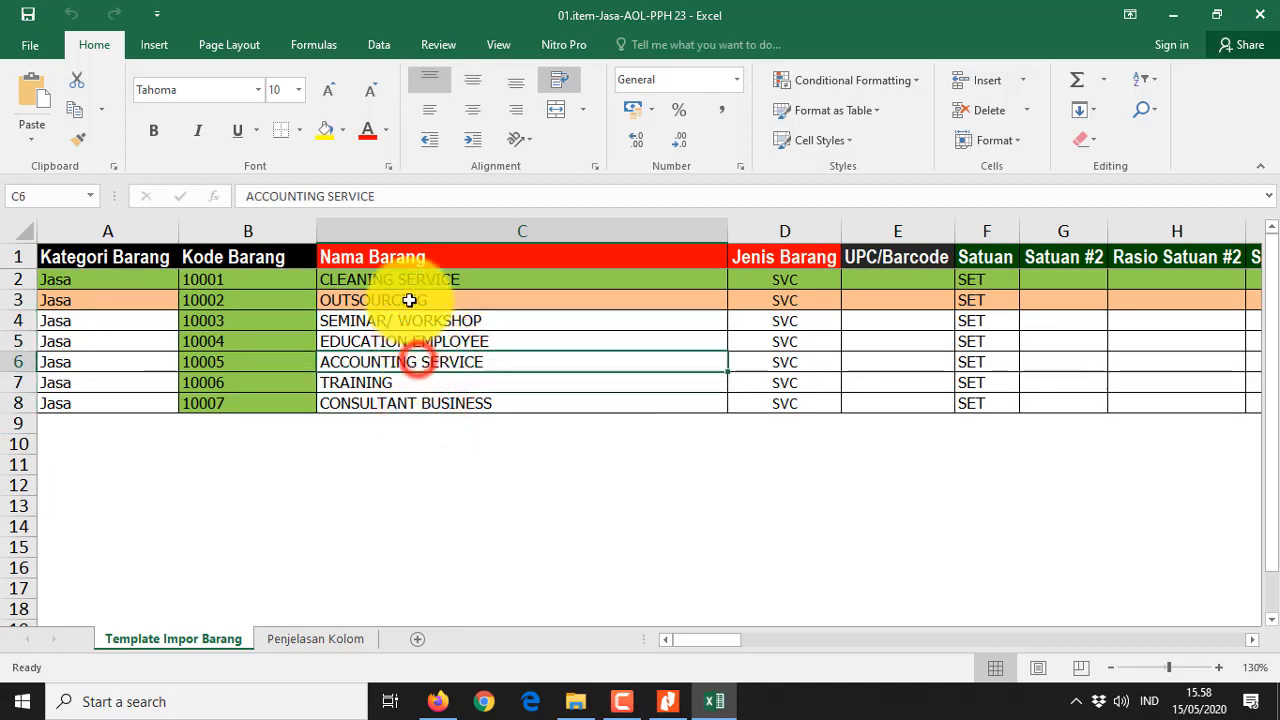
left_click(410, 300)
left_click(410, 280)
Review the Kode Barang, Kategori Barang, Jenis Barang and Satuan values for all the service items
left_click_drag(258, 281, 263, 400)
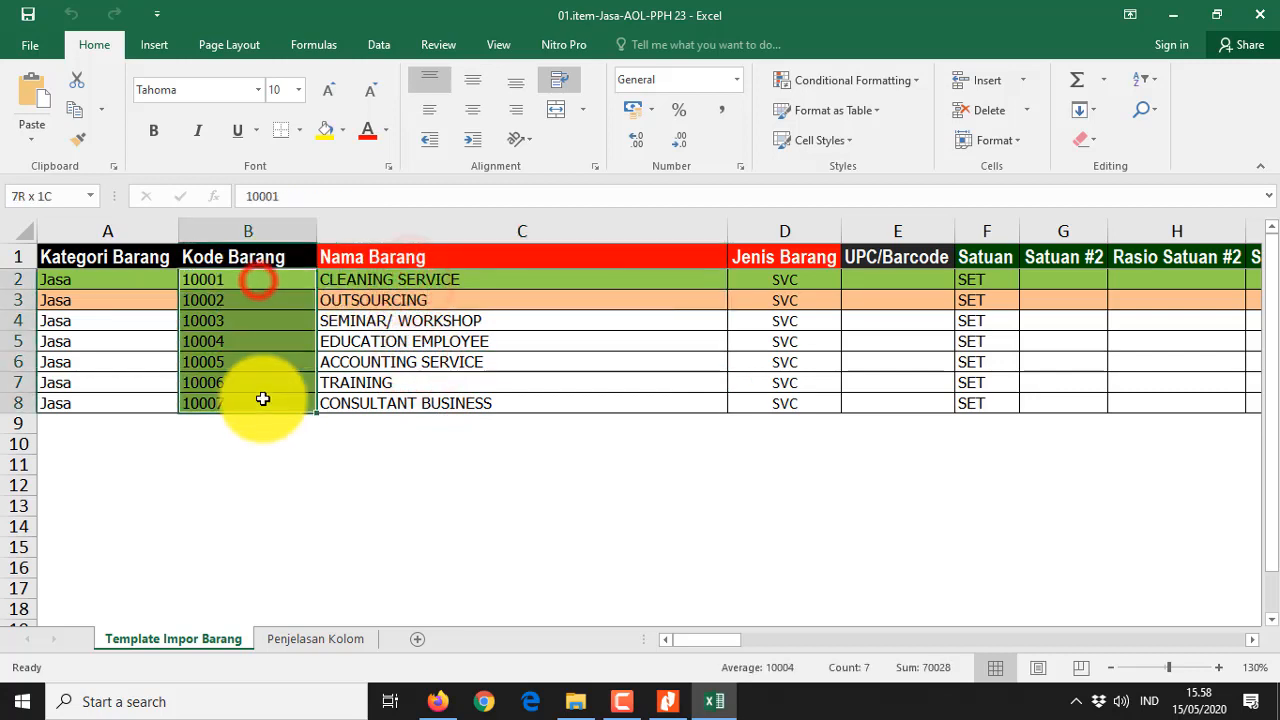
left_click_drag(103, 277, 105, 402)
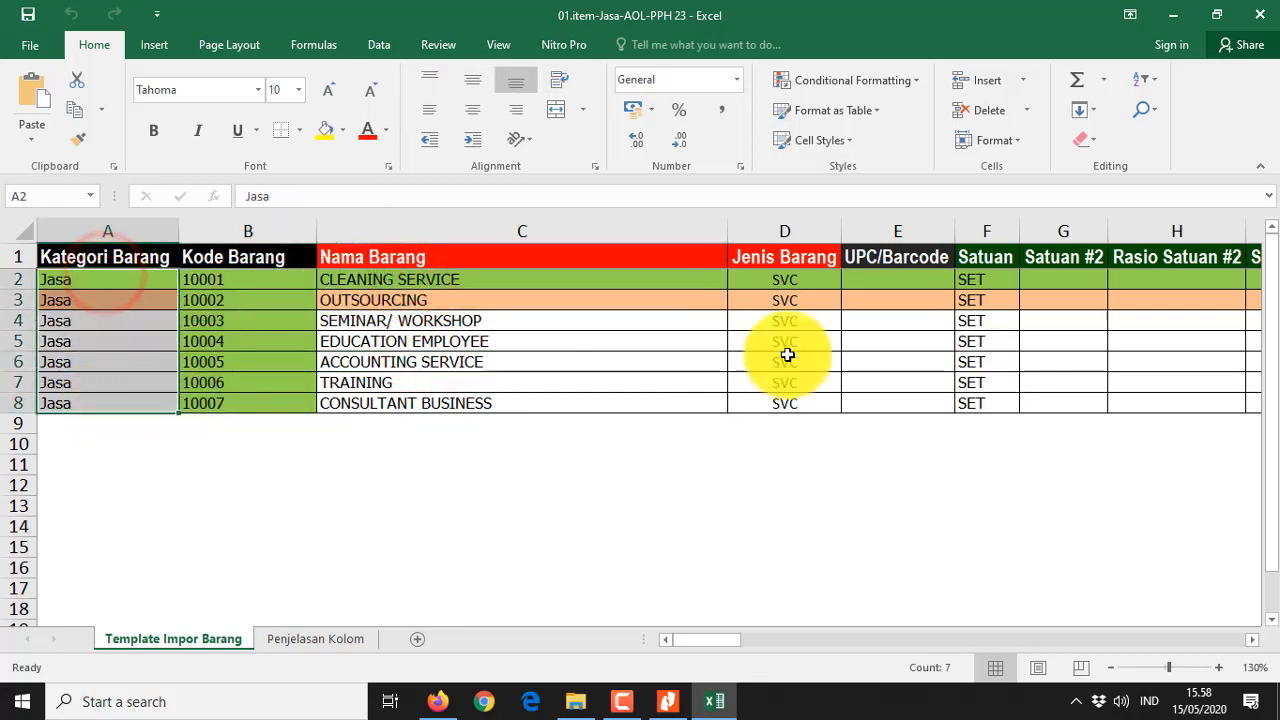
left_click_drag(803, 280, 808, 400)
left_click_drag(980, 272, 986, 403)
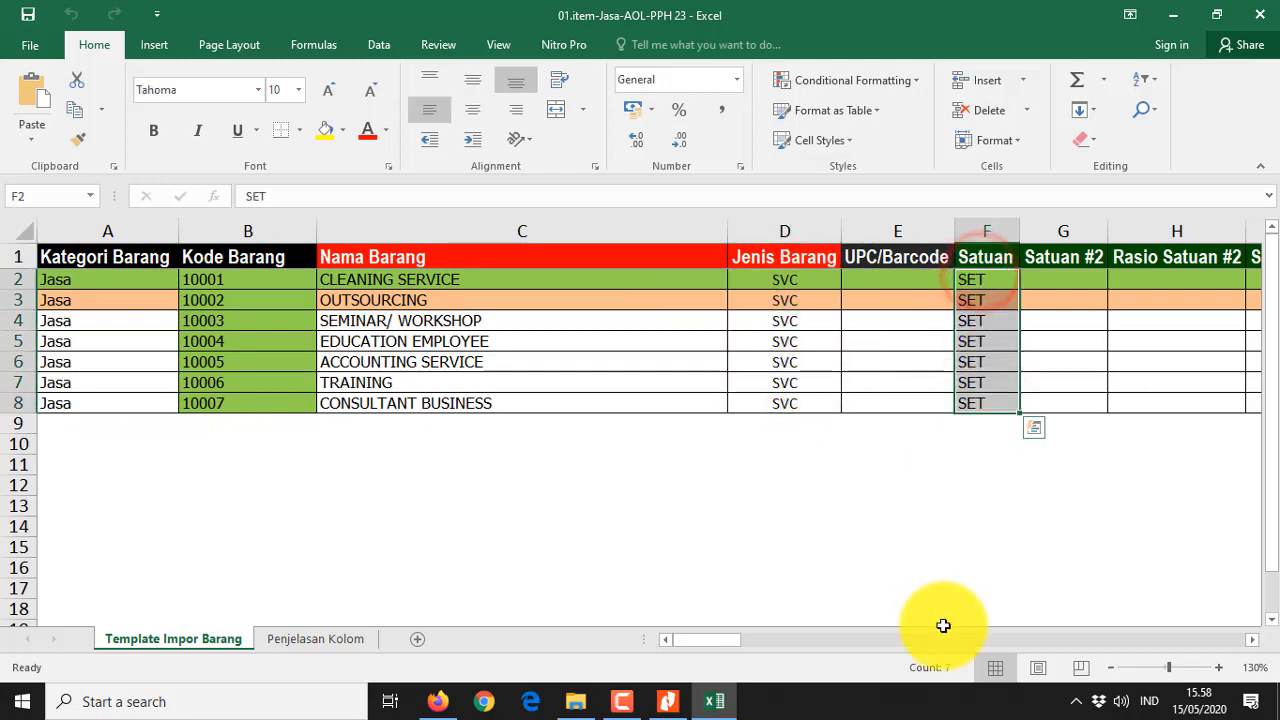
Check the PPN and Dasar Pengenaan PPN(%) columns for all the service items, and close the item workbook
left_click_drag(727, 648, 931, 645)
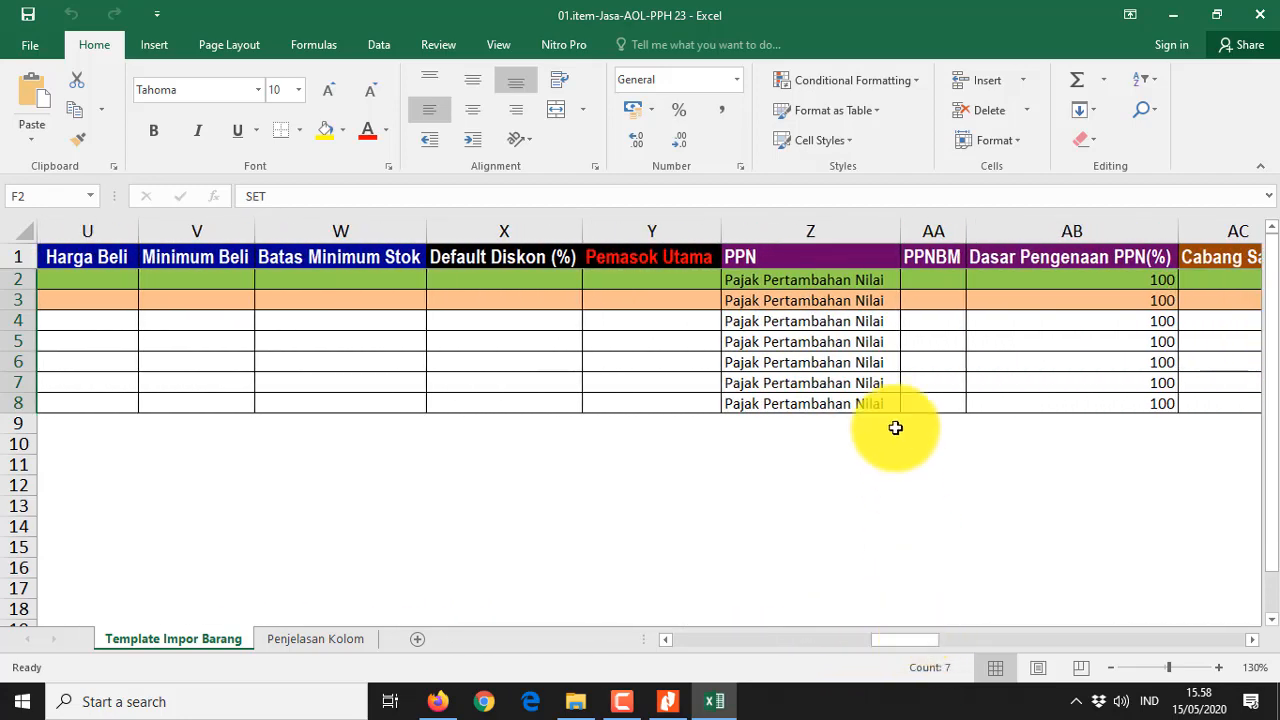
left_click_drag(832, 284, 836, 393)
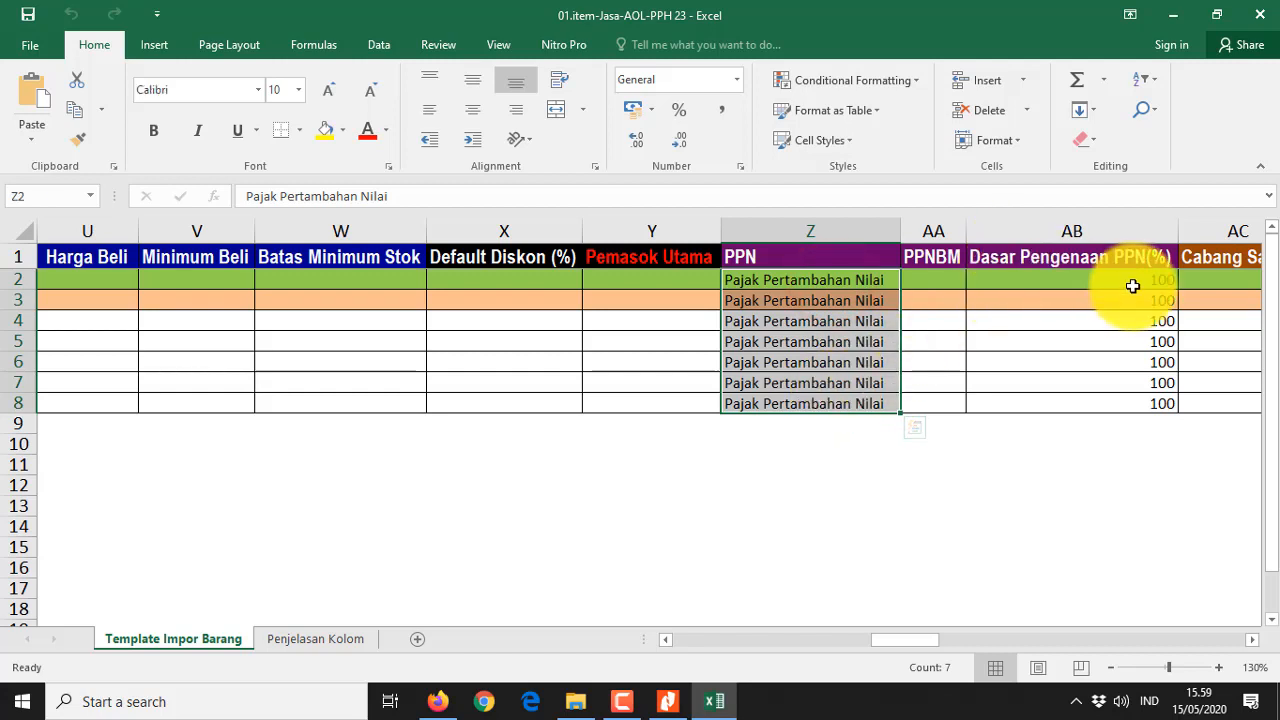
left_click_drag(1129, 282, 1131, 405)
left_click_drag(920, 643, 676, 612)
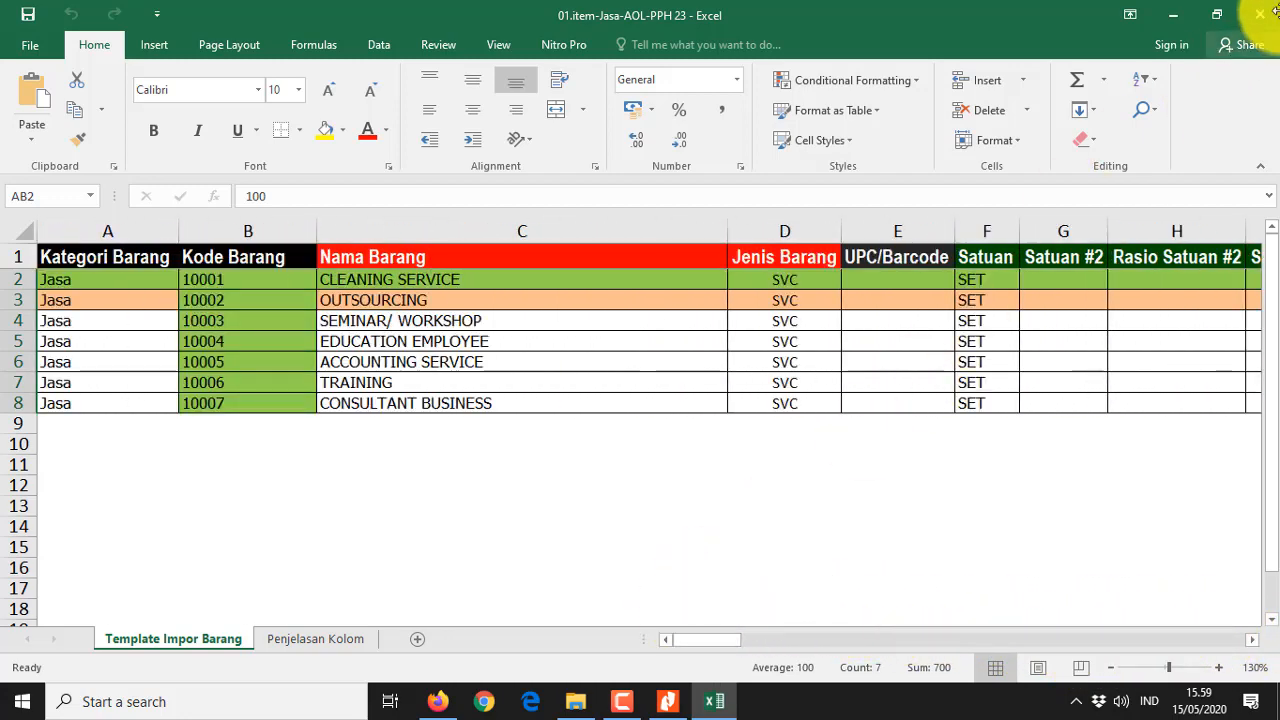
left_click(1272, 20)
Open the 02.vendor AOL-PPH 23 workbook in Excel and dismiss the Office activation window
left_click(341, 248)
right_click(341, 248)
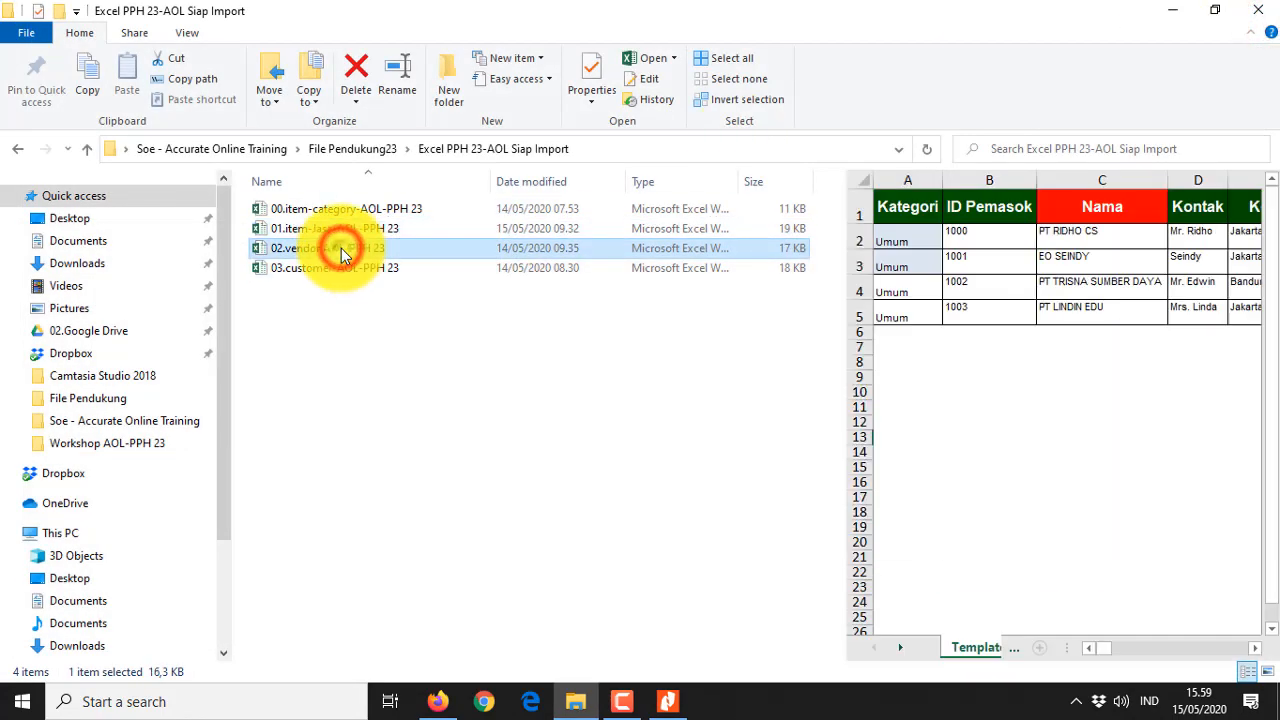
left_click(393, 58)
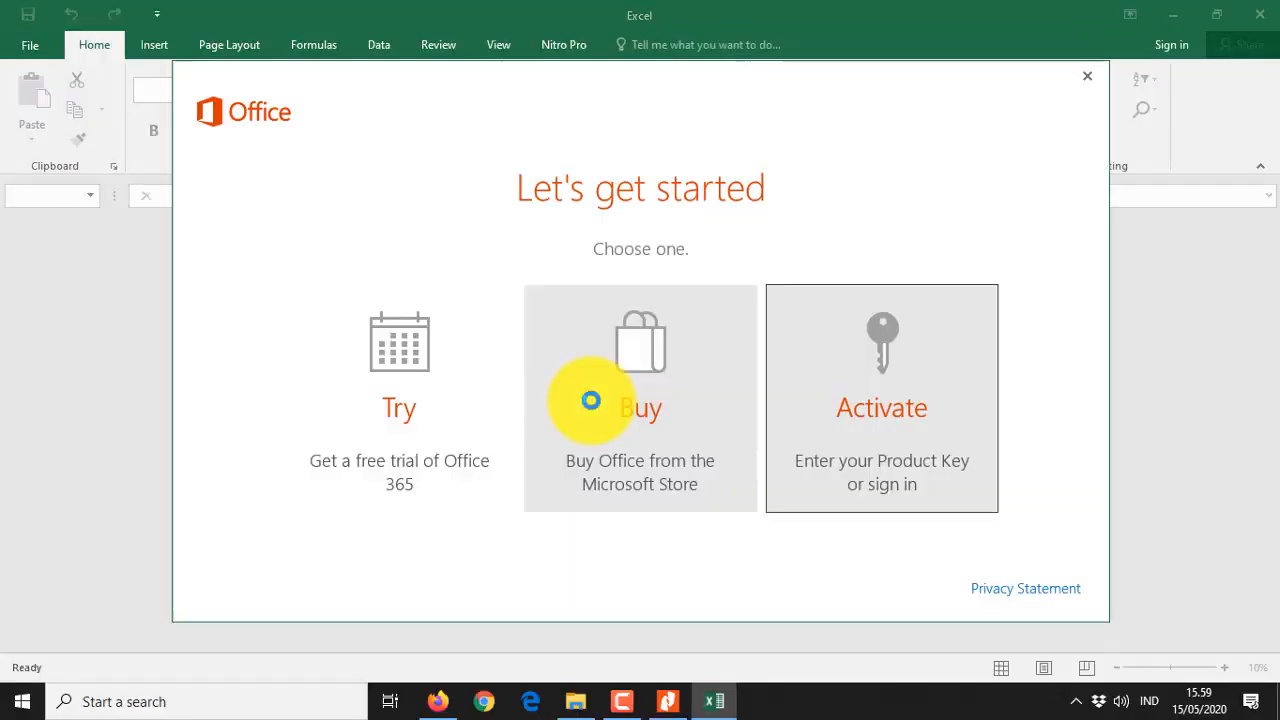
left_click(1087, 76)
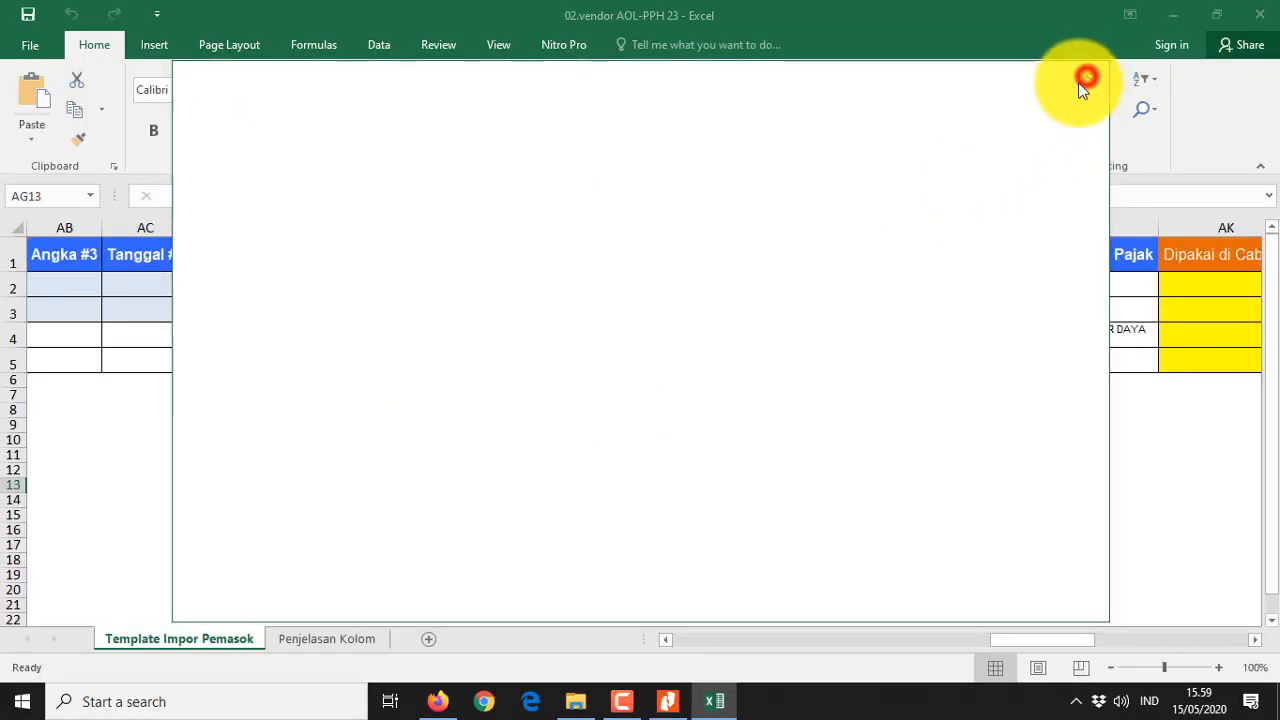
Review the Kategori, ID Pemasok, Nama, Kontak and Kota columns for the vendors in rows 2 to 5
left_click_drag(958, 644, 692, 648)
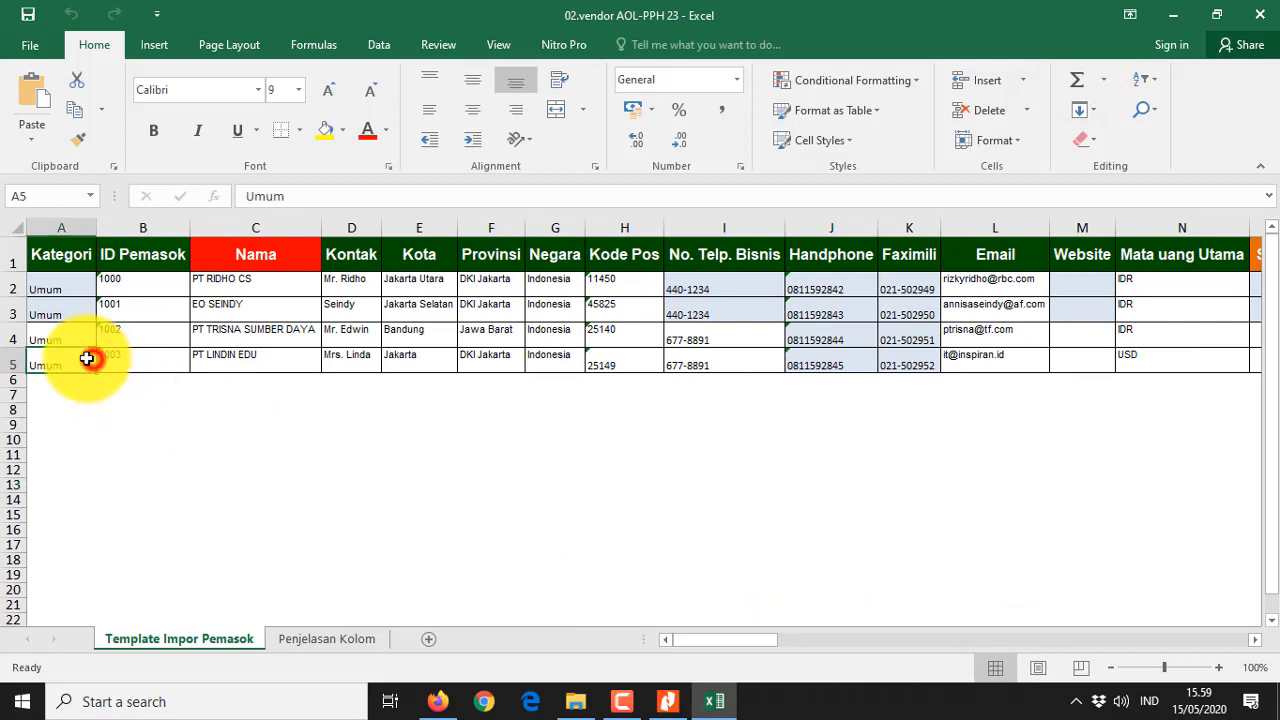
left_click_drag(59, 286, 51, 360)
left_click_drag(160, 286, 160, 360)
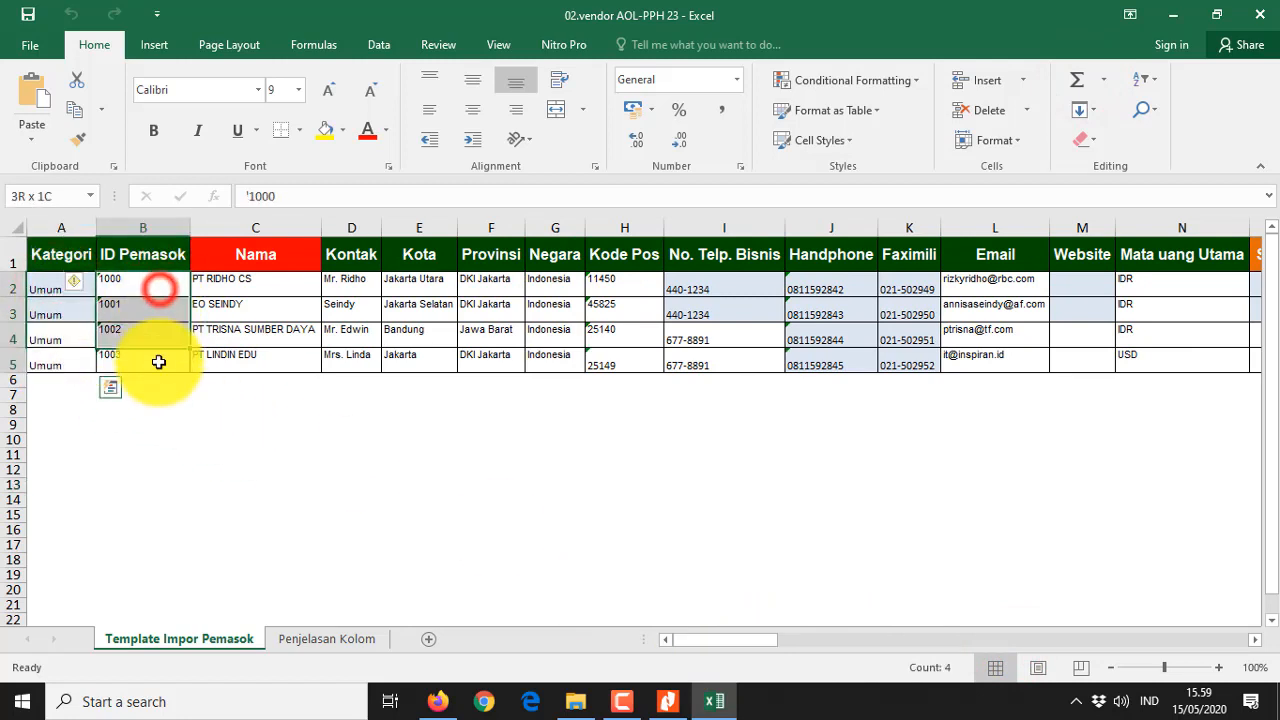
left_click(274, 282)
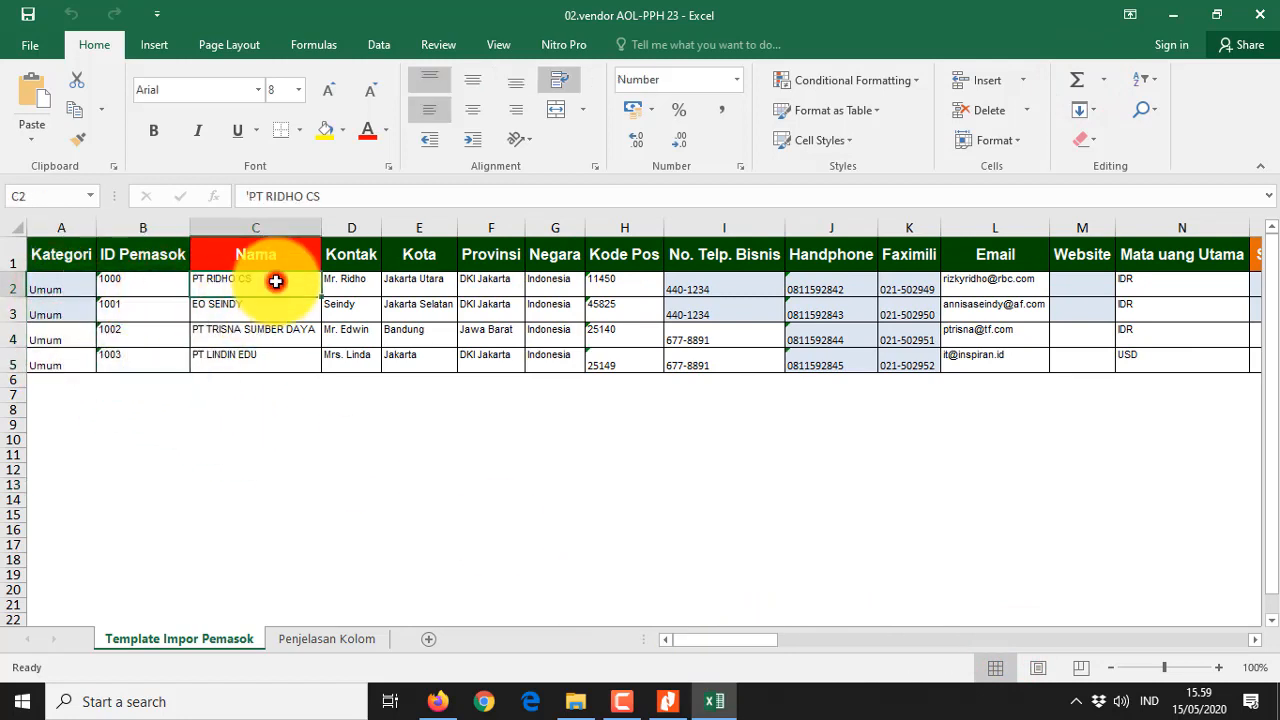
left_click(368, 228)
left_click(425, 228)
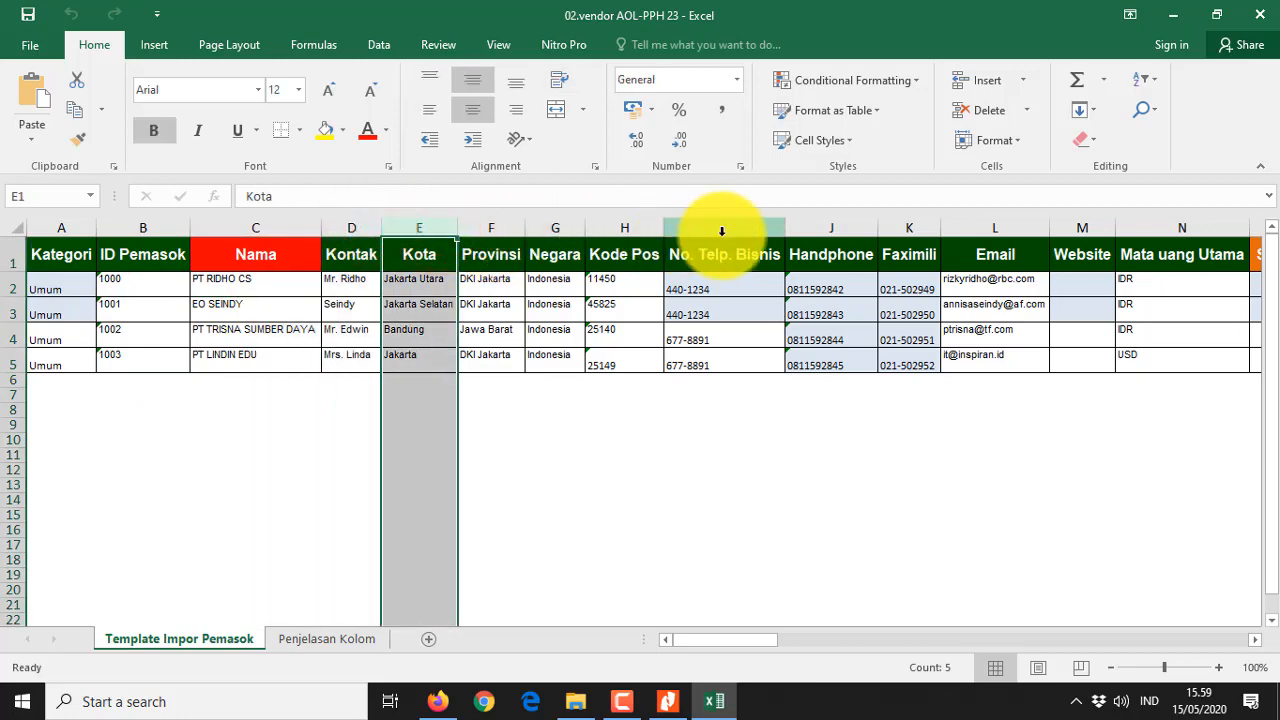
Review the vendors' Mata uang Utama and Saldo awal per tanggal columns, plus the Kode Pos, Negara, Provinsi and Kota columns
left_click_drag(752, 652, 792, 646)
left_click(841, 228)
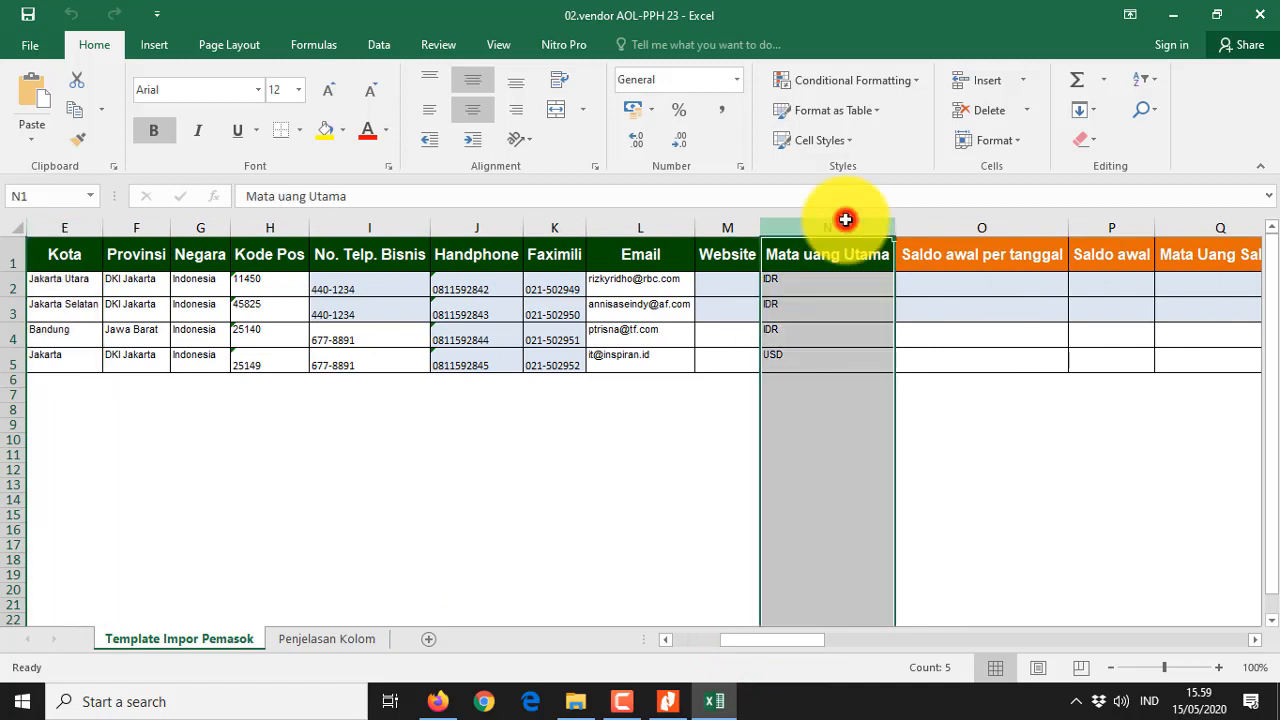
left_click(971, 228)
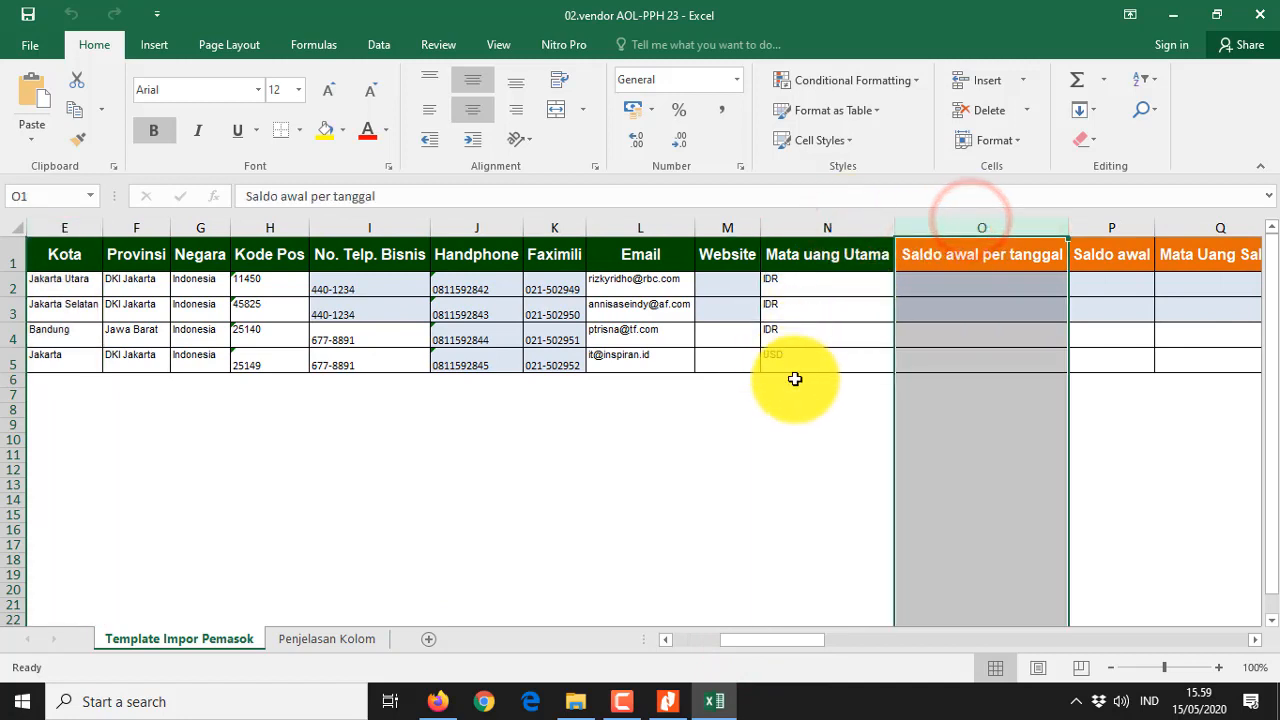
left_click(343, 248)
left_click(286, 224)
left_click(192, 229)
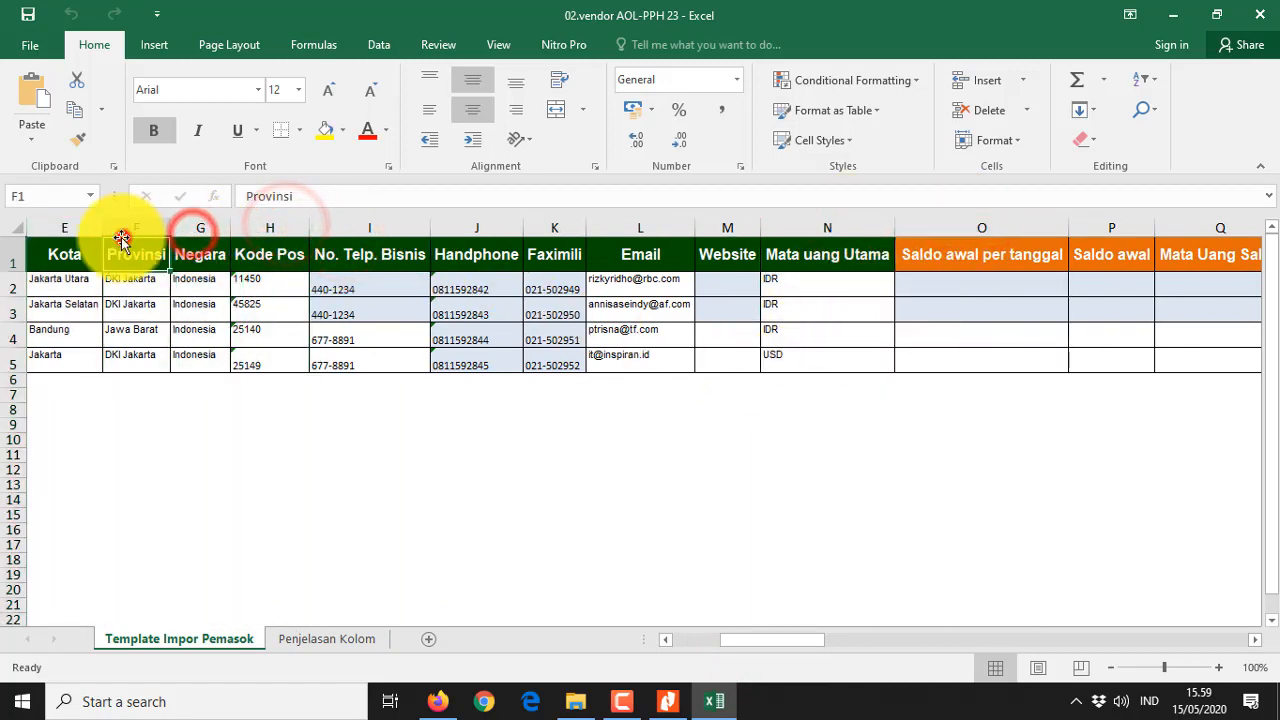
left_click(64, 228)
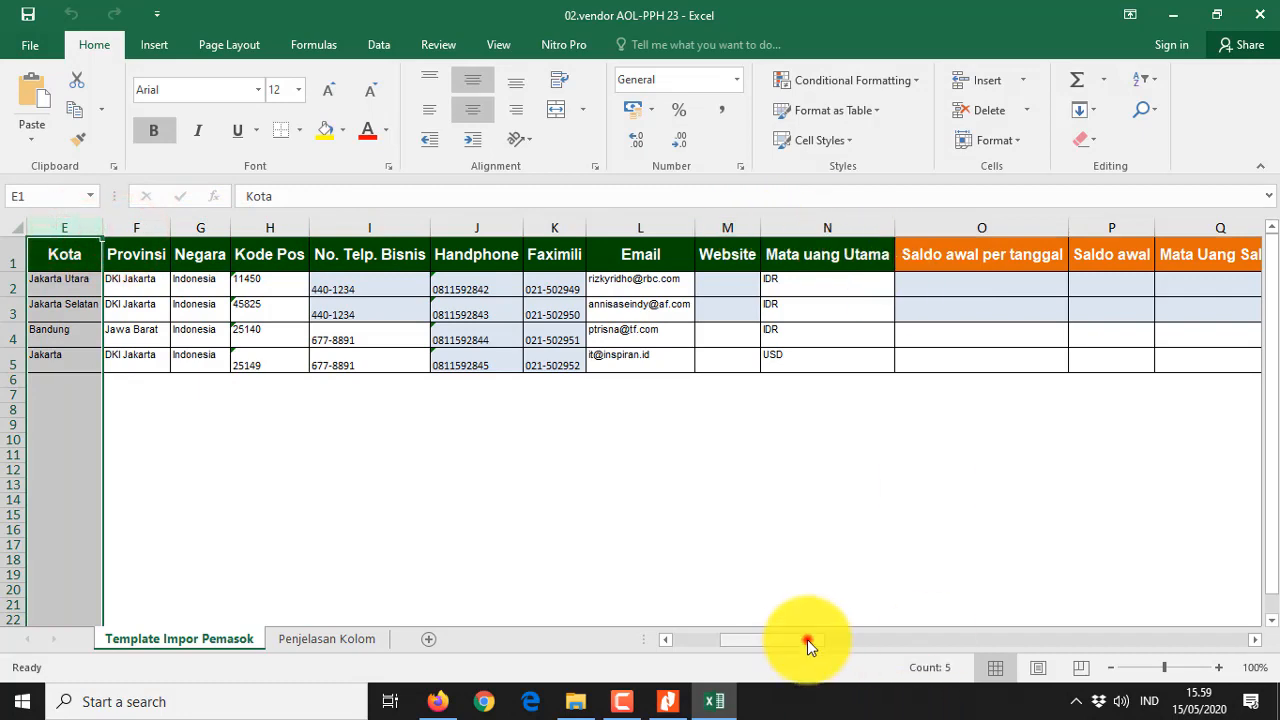
Examine the NPWP tax numbers of the vendors in rows 2 to 5
left_click_drag(807, 639, 1082, 636)
left_click(684, 287)
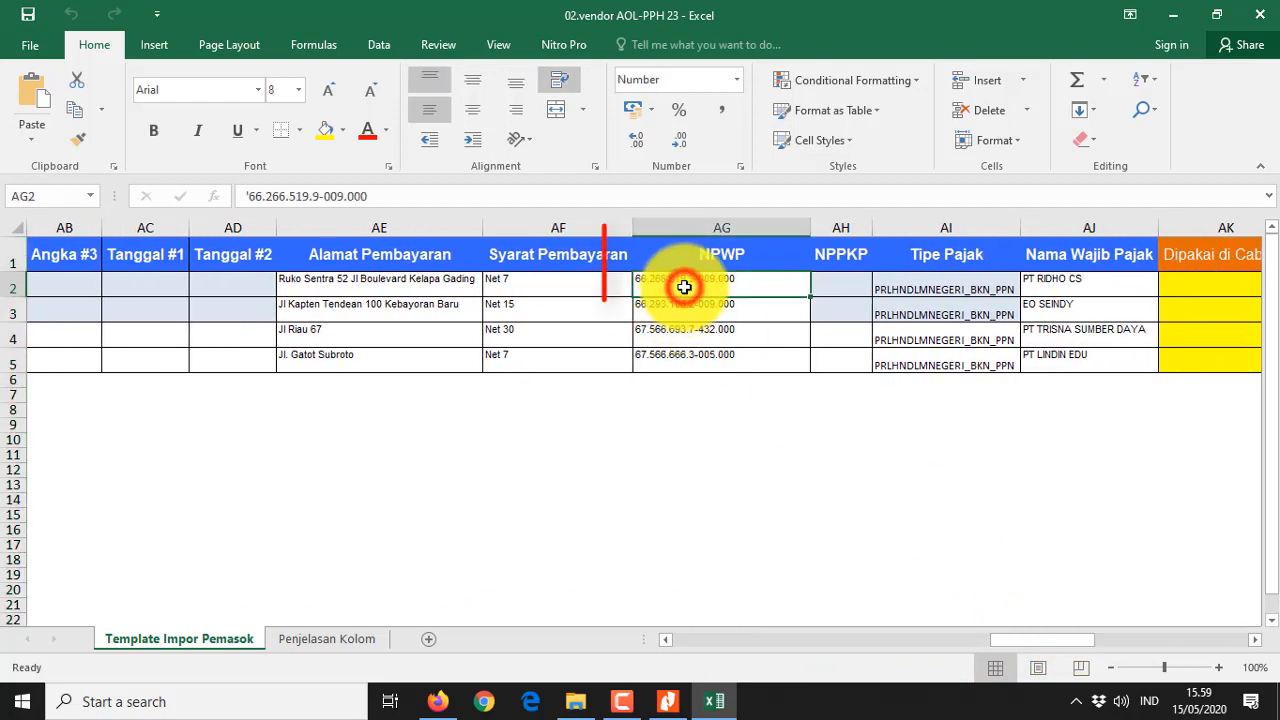
left_click(688, 360)
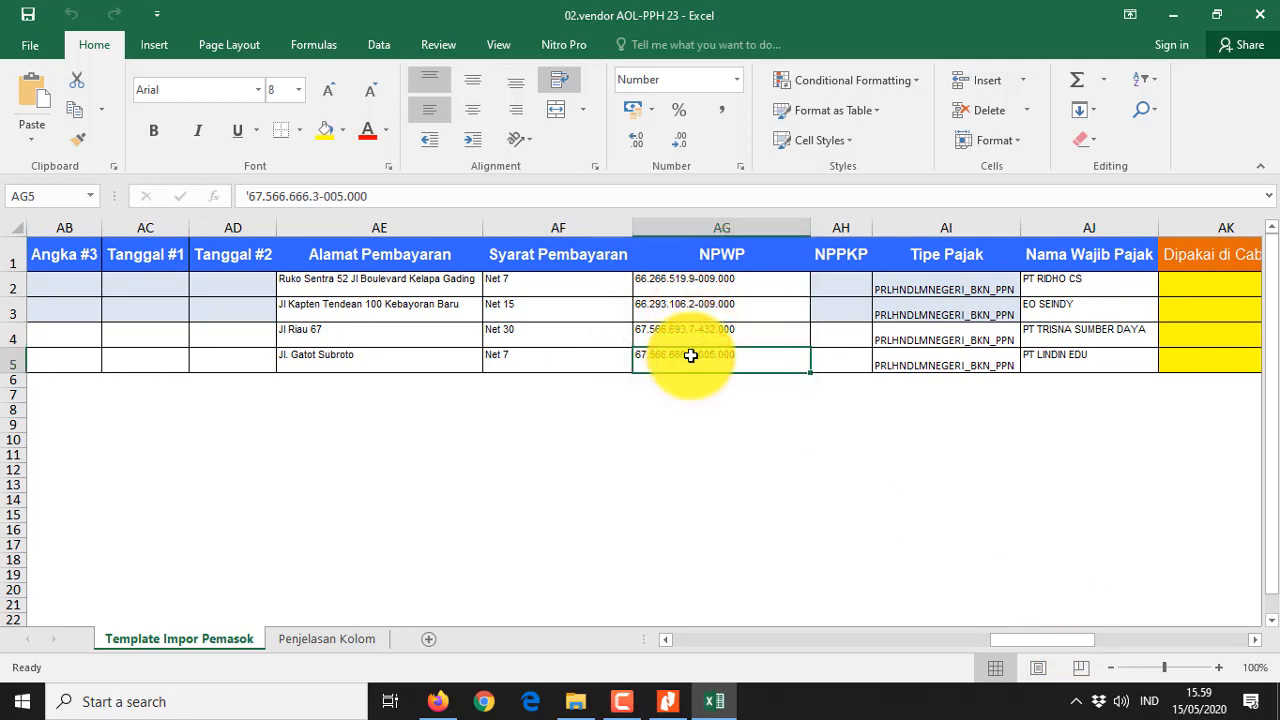
left_click(692, 268)
left_click(900, 292)
left_click(762, 285)
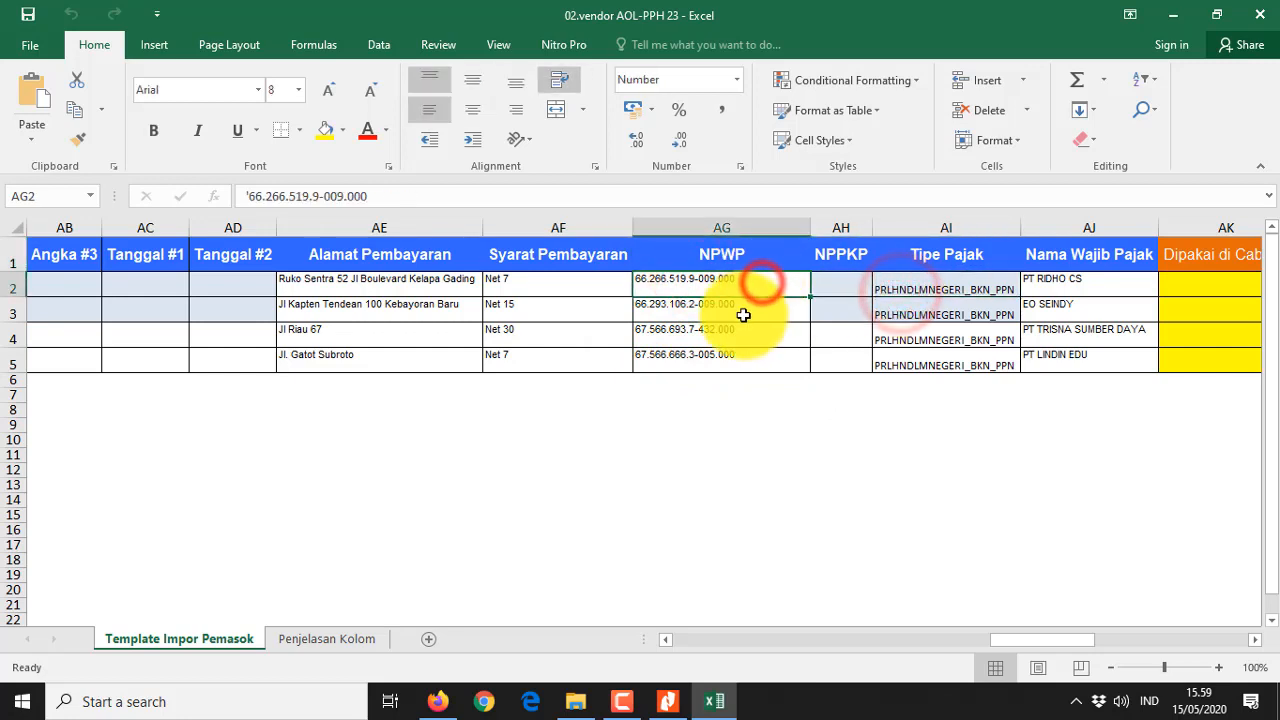
Review the vendors' Alamat Pembayaran, Tipe Pajak and Nama Wajib Pajak values
left_click(394, 279)
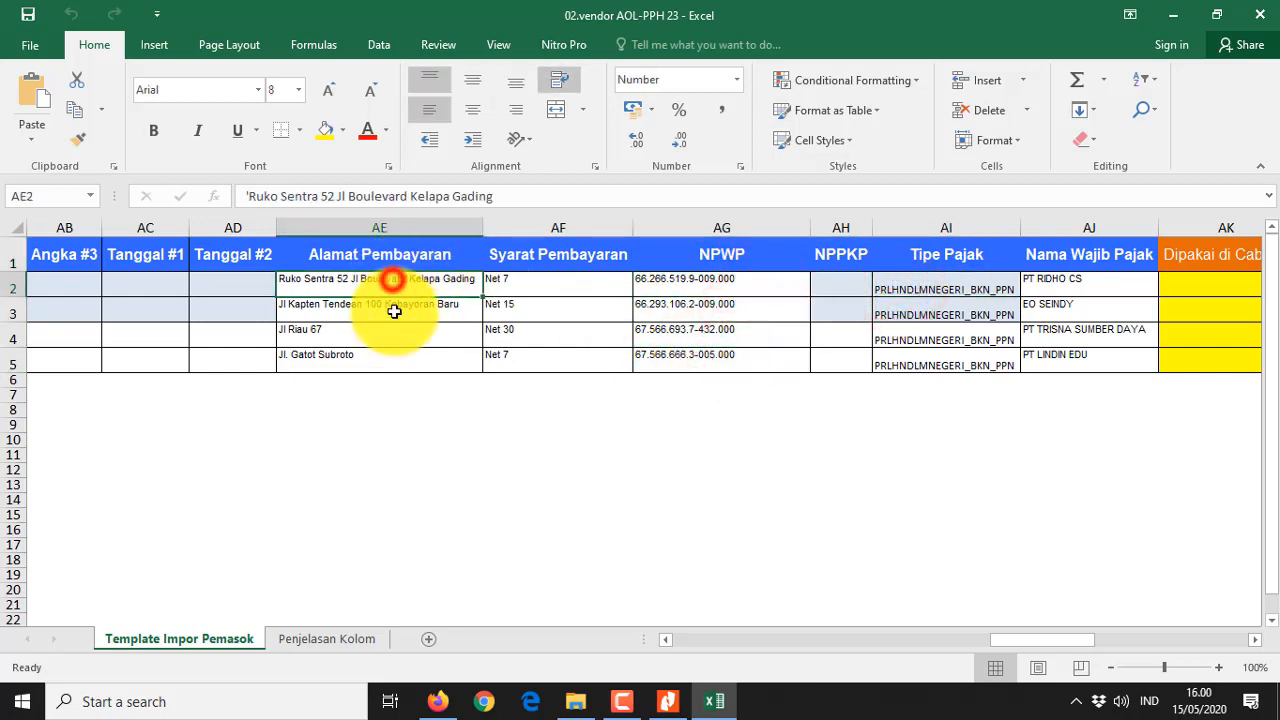
left_click(395, 315)
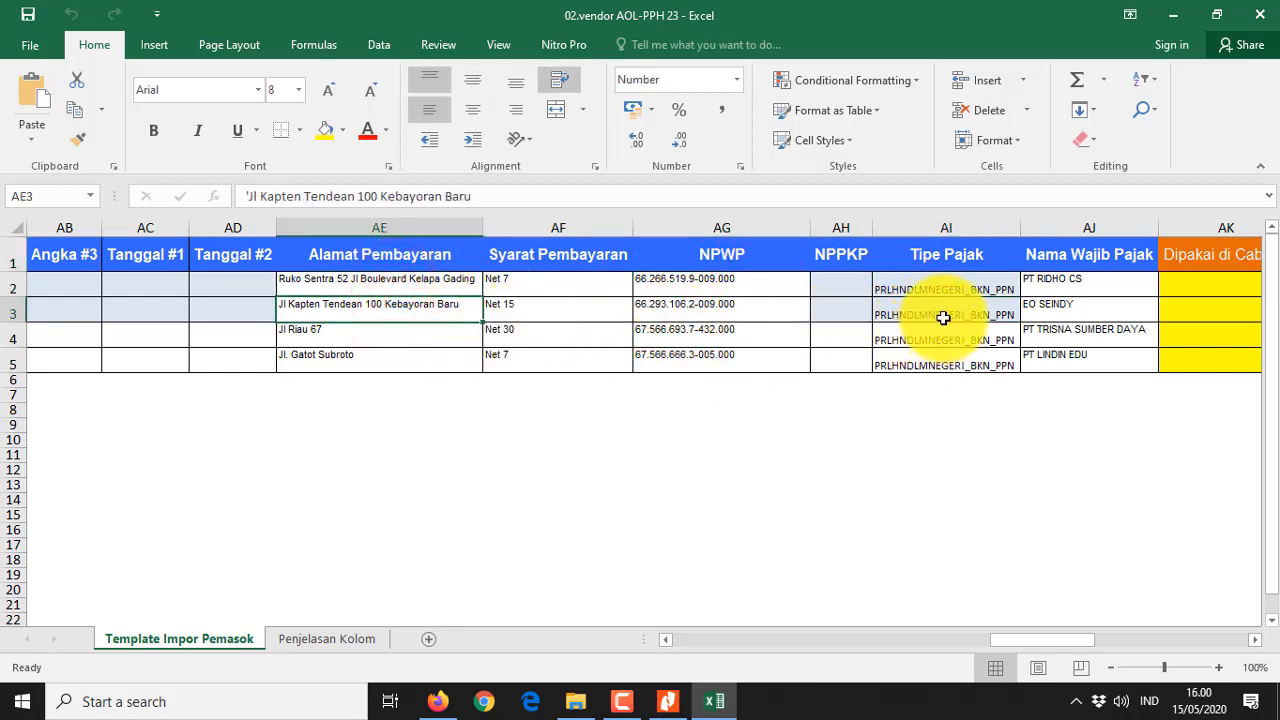
left_click_drag(955, 291, 957, 360)
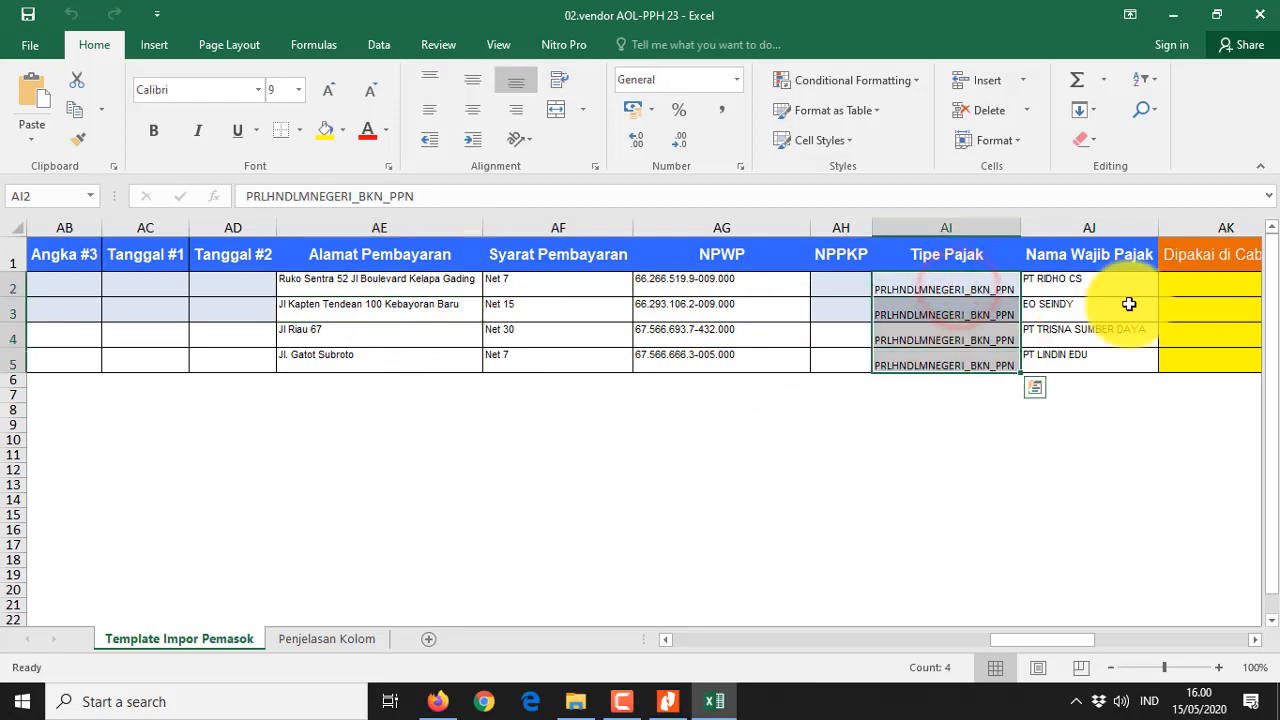
left_click_drag(1141, 285, 1133, 345)
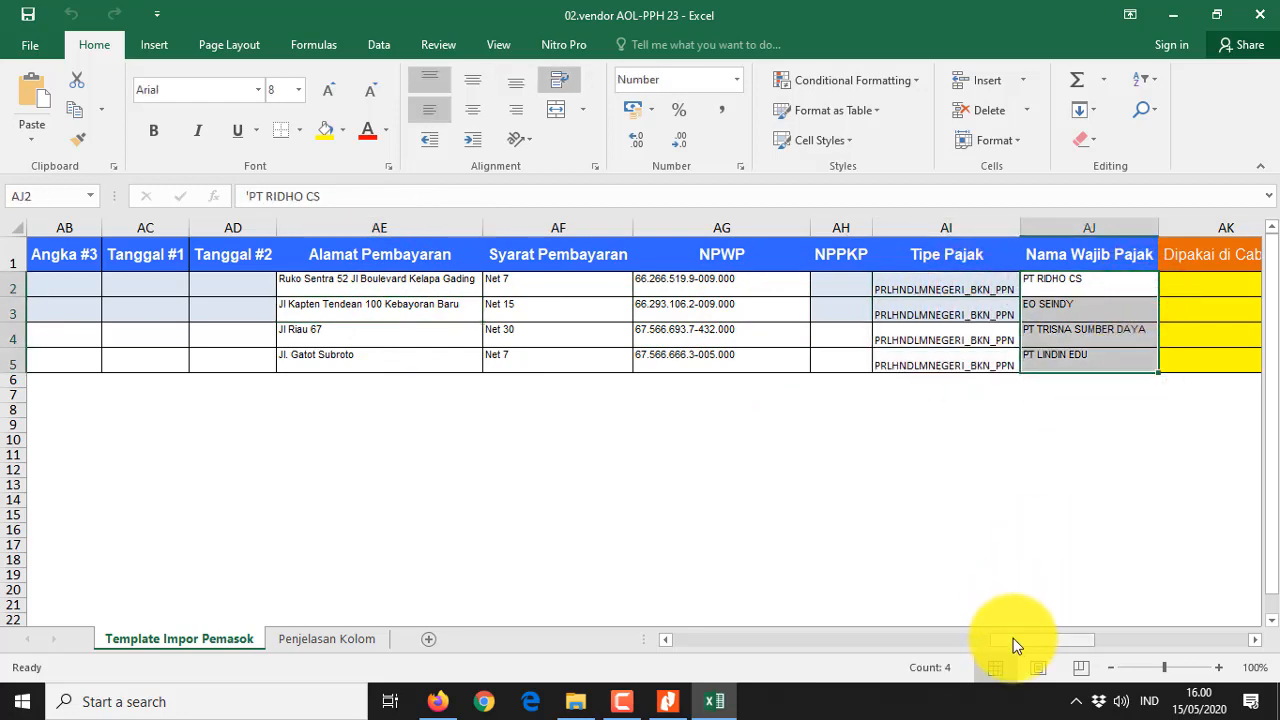
Review the vendors' tax address block from the Alamat Pajak column through the Kode Dokumen column
left_click_drag(1013, 638, 1160, 638)
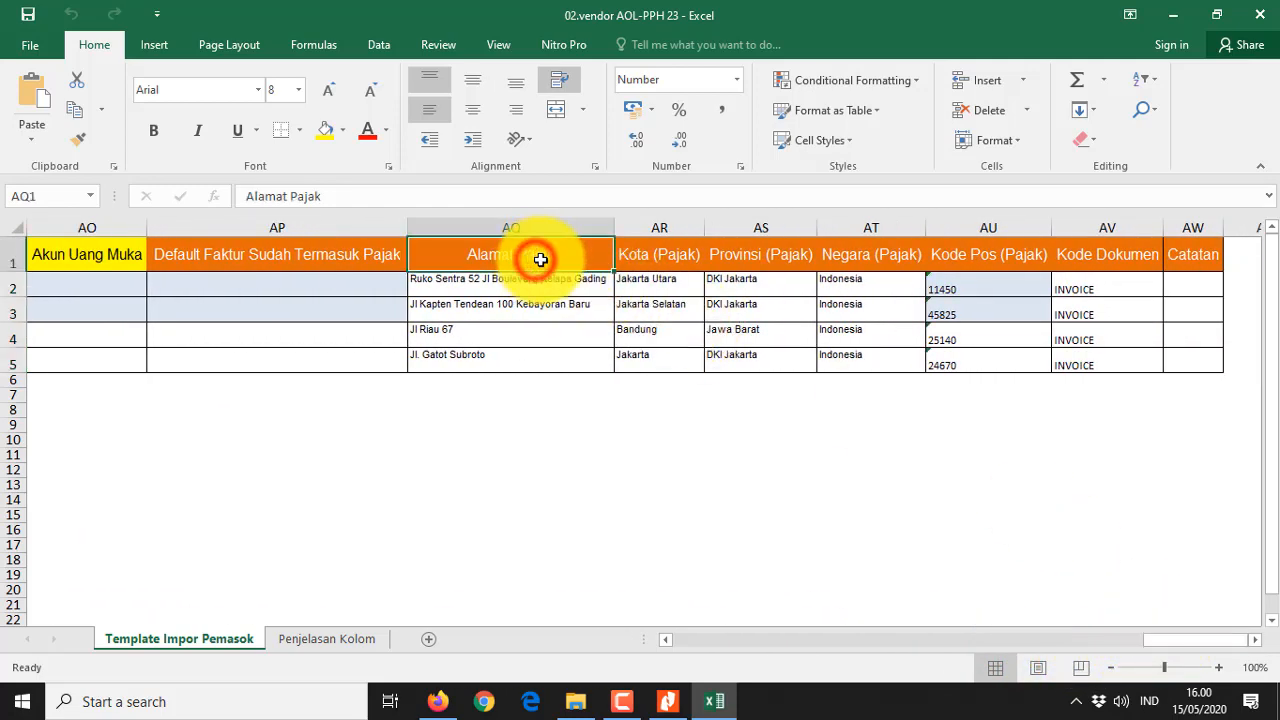
left_click_drag(540, 259, 1075, 352)
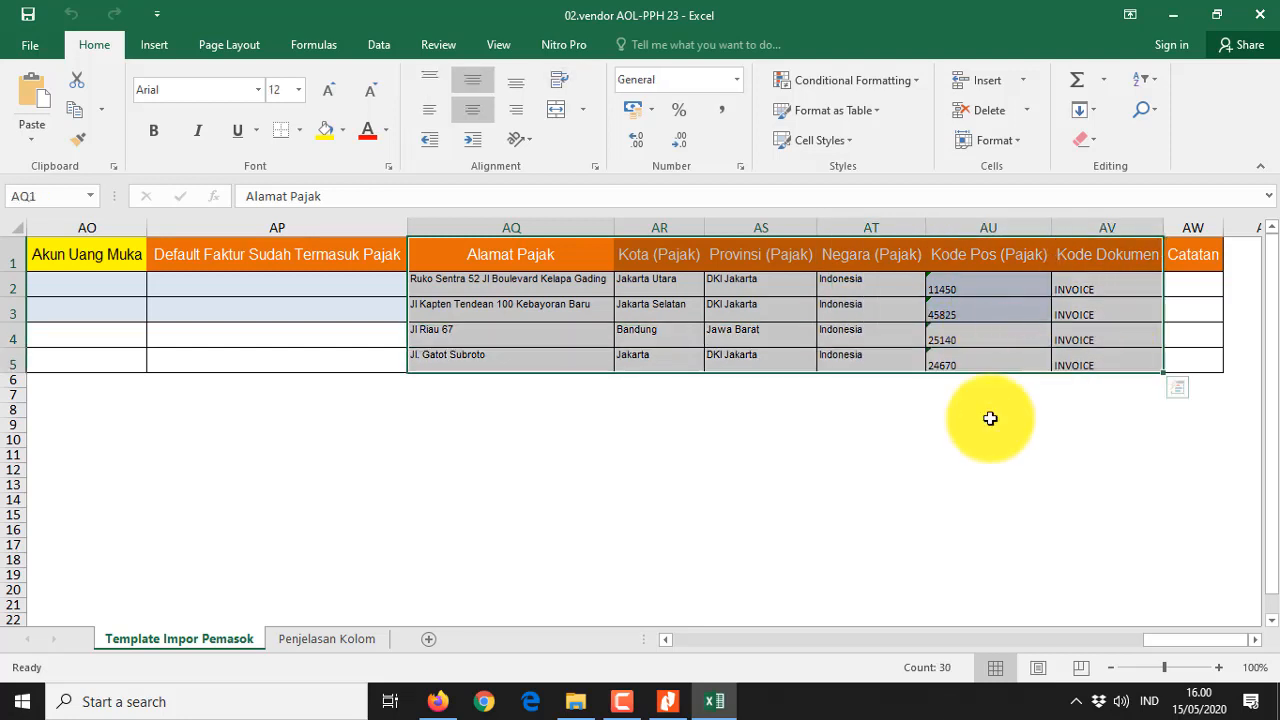
left_click(505, 284)
left_click(509, 259)
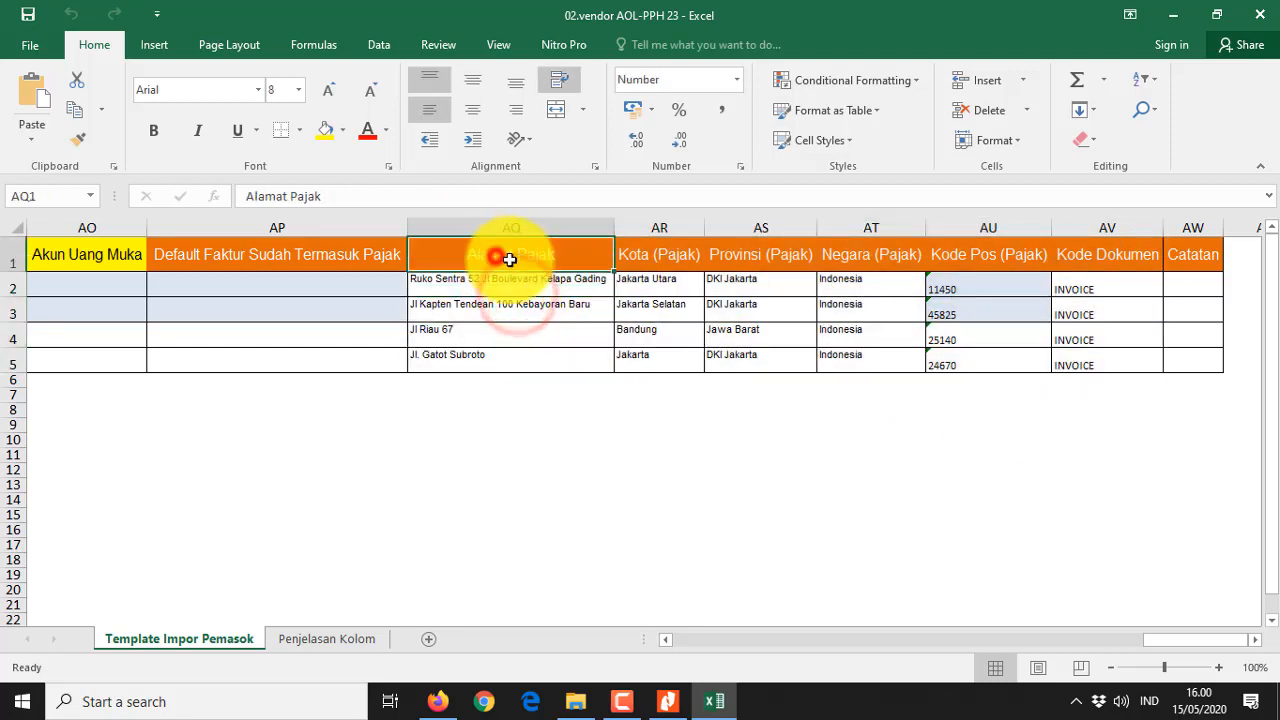
left_click_drag(509, 259, 1089, 351)
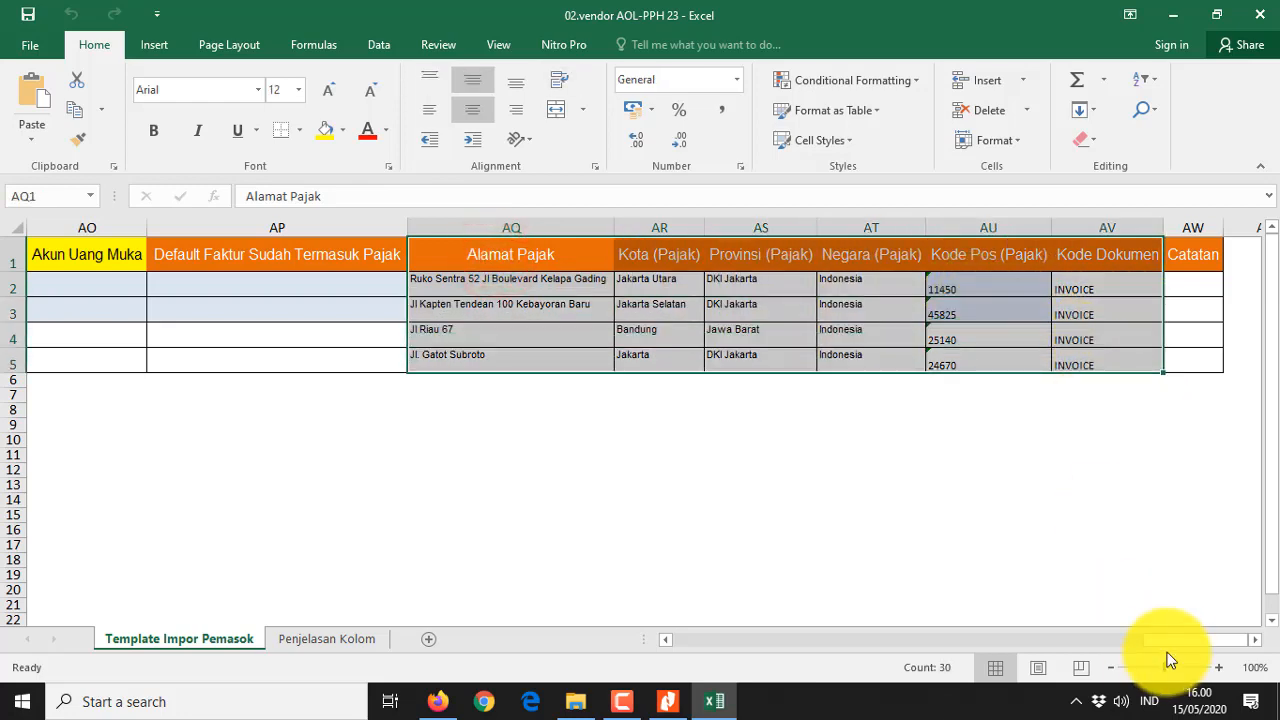
Recheck the vendors' Tipe Pajak, Nama Wajib Pajak and NPWP columns, and close the vendor workbook
left_click_drag(1171, 644, 1056, 640)
left_click_drag(708, 256, 823, 363)
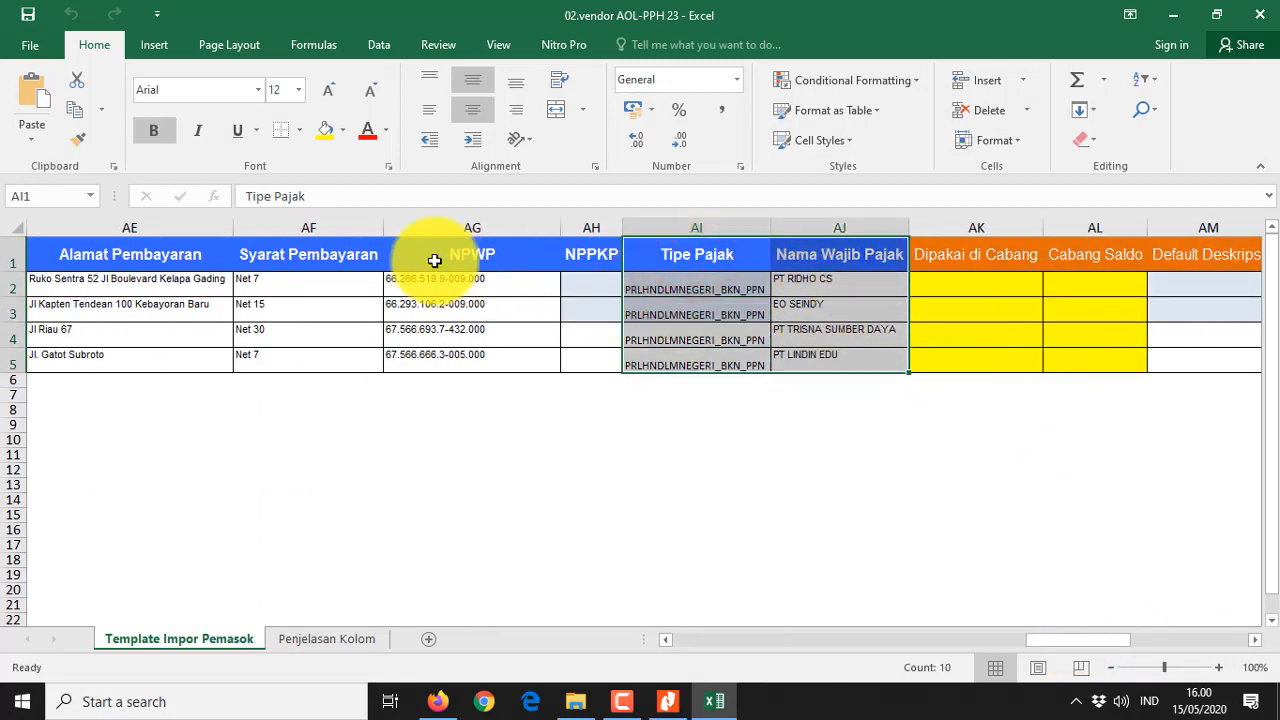
left_click_drag(427, 255, 468, 352)
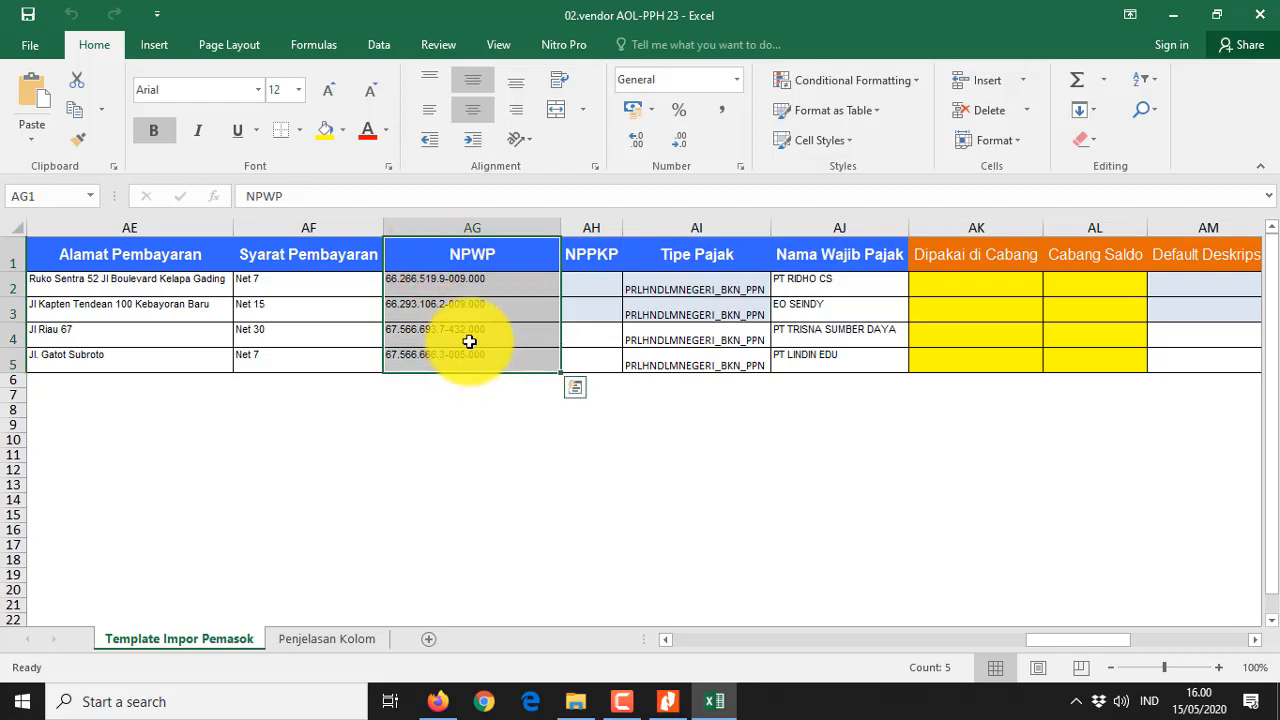
left_click(1255, 30)
Open the 03.customer-AOL-PPH 23 workbook in Excel and dismiss the Office activation window
left_click(343, 269)
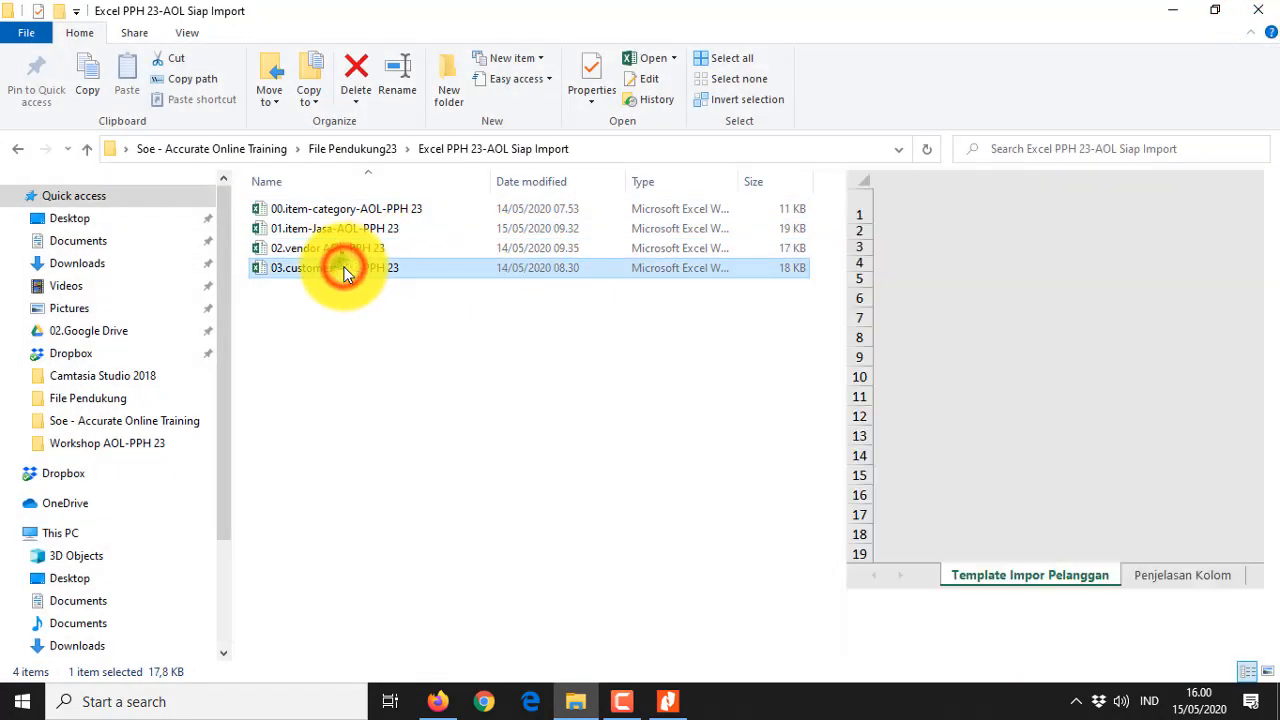
right_click(343, 272)
left_click(378, 56)
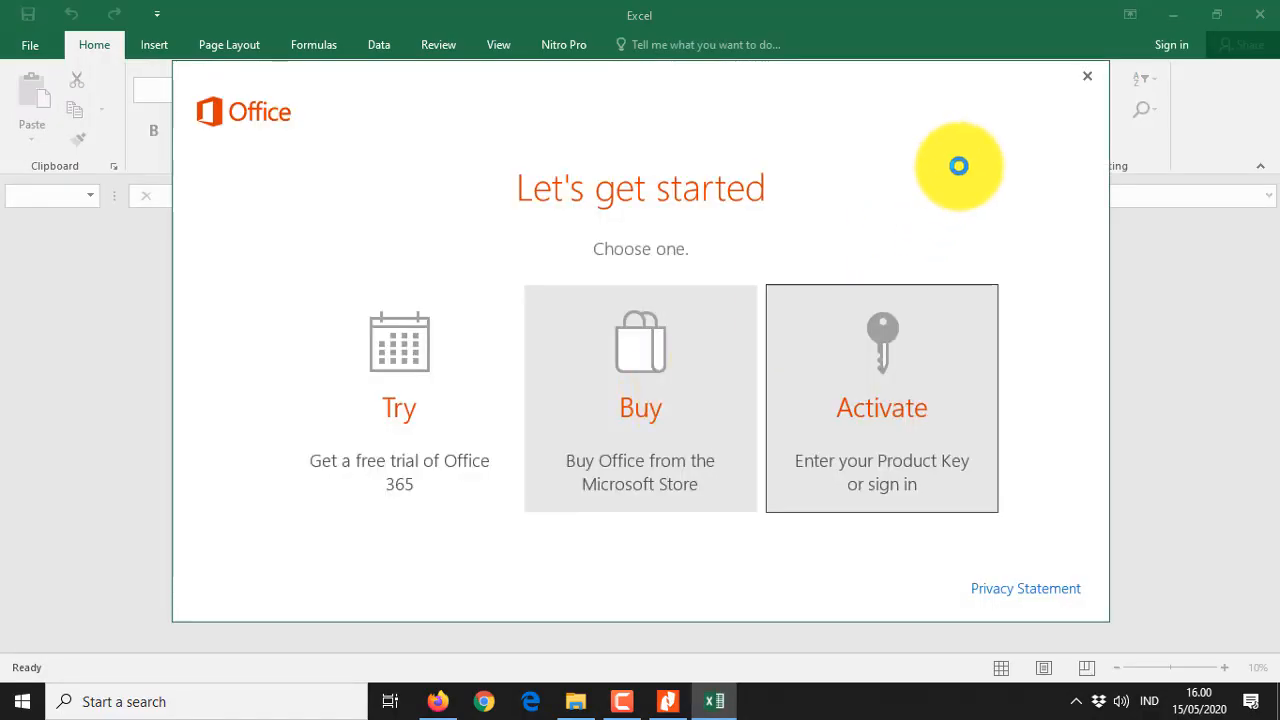
left_click(1087, 78)
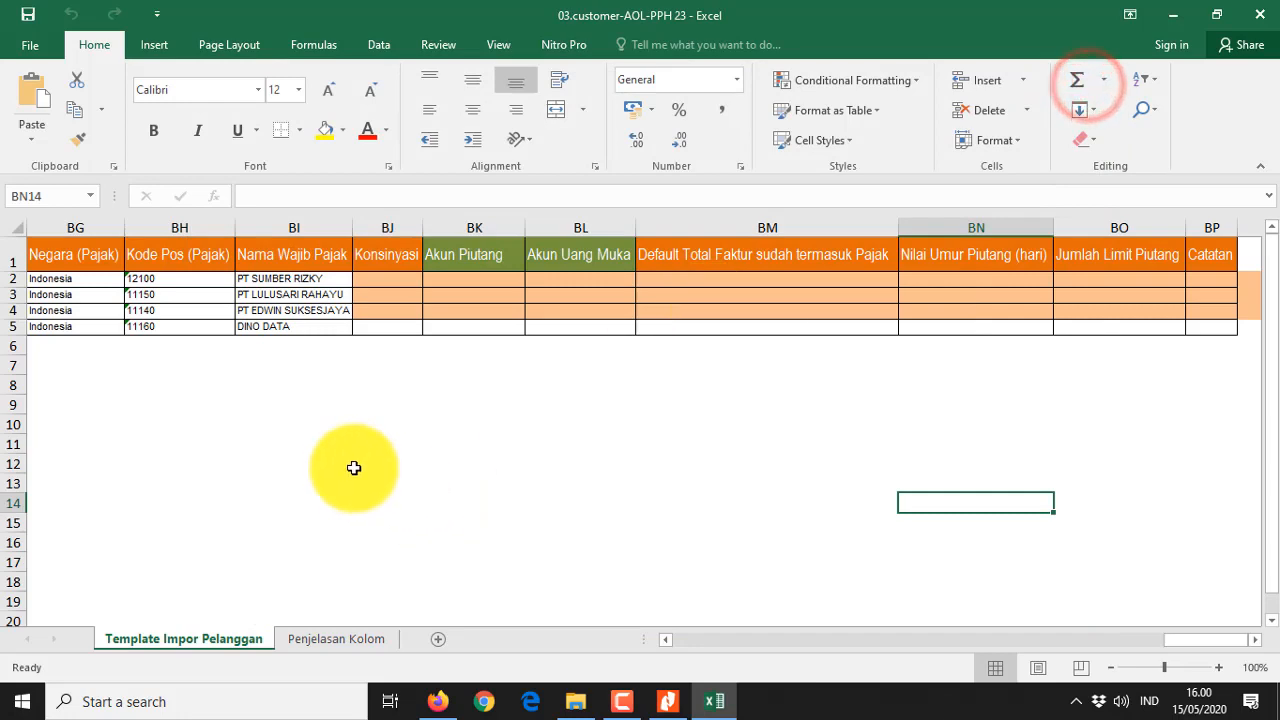
Review the customer data in rows 2 to 5, from the Kategori column through the Kode Pos column
left_click_drag(1173, 640, 673, 645)
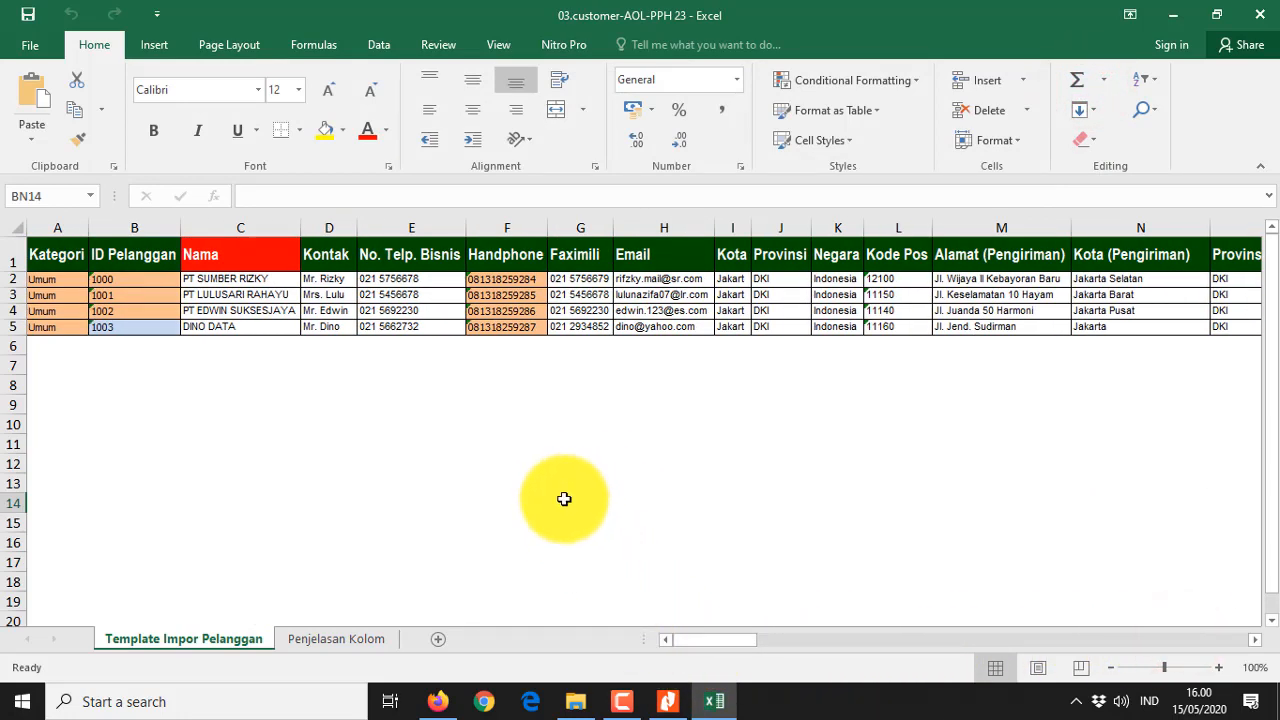
scroll(564, 499, "up", 2)
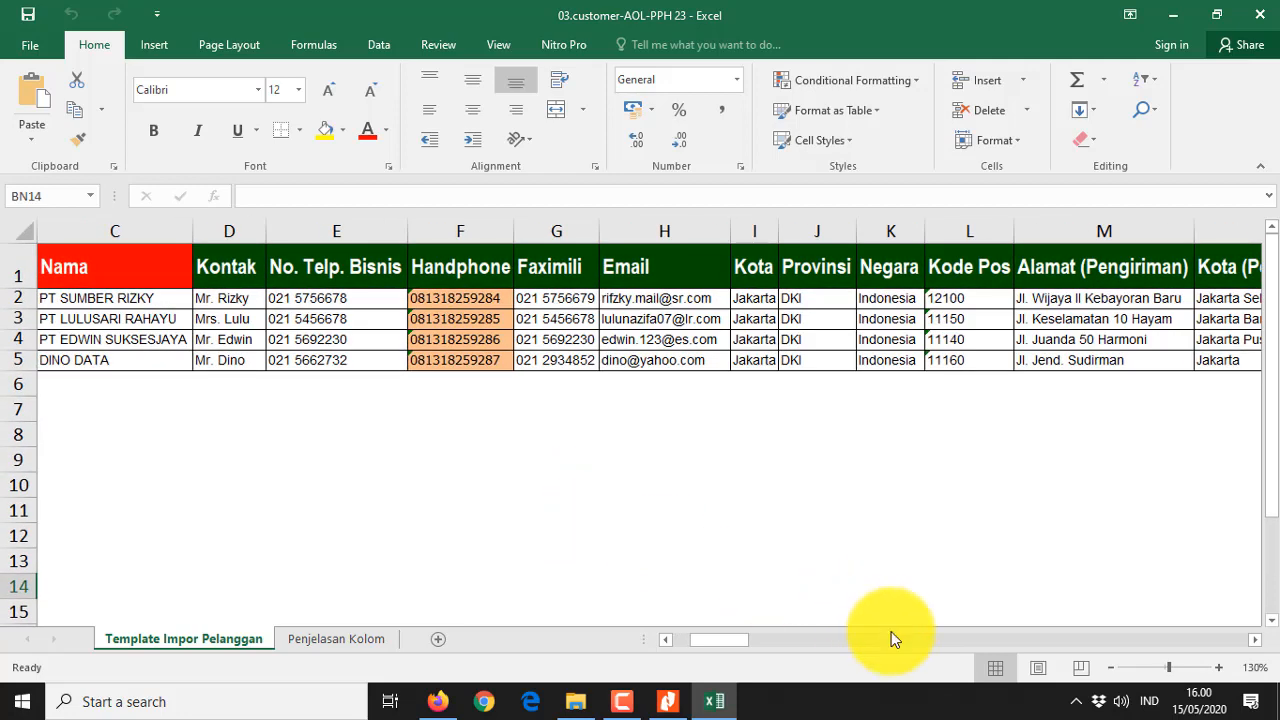
left_click_drag(733, 640, 693, 638)
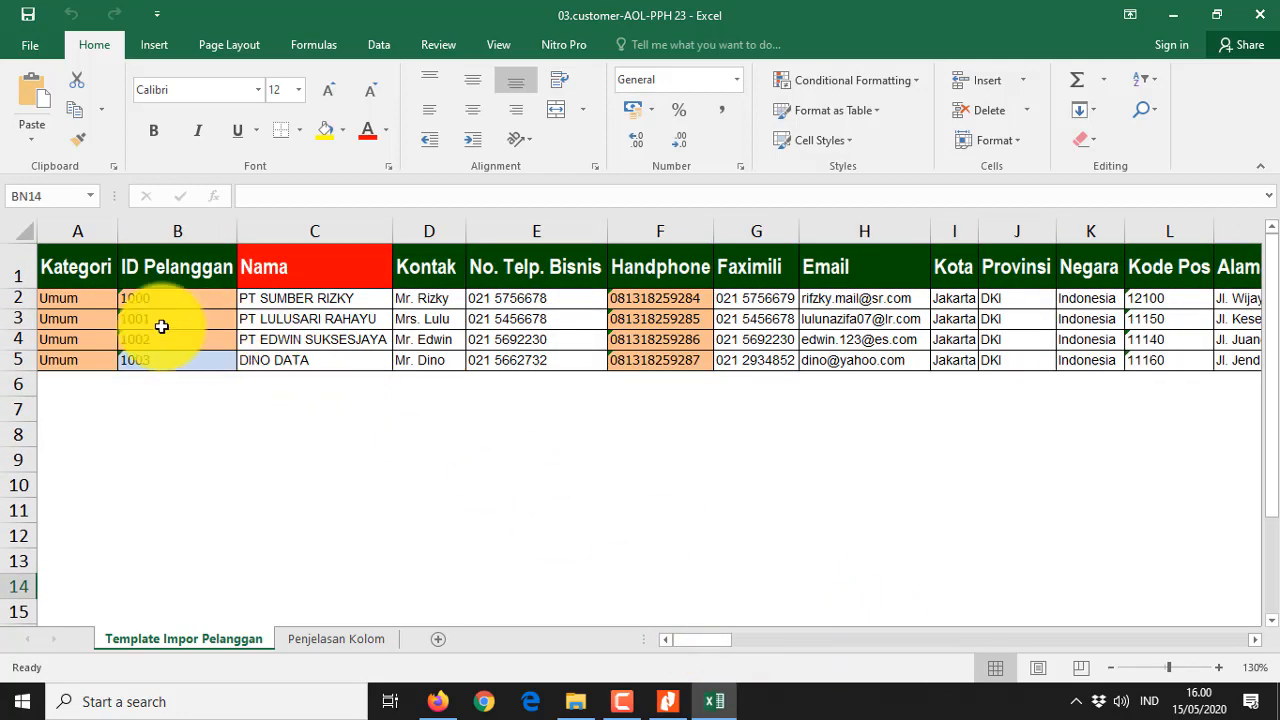
left_click_drag(88, 304, 92, 358)
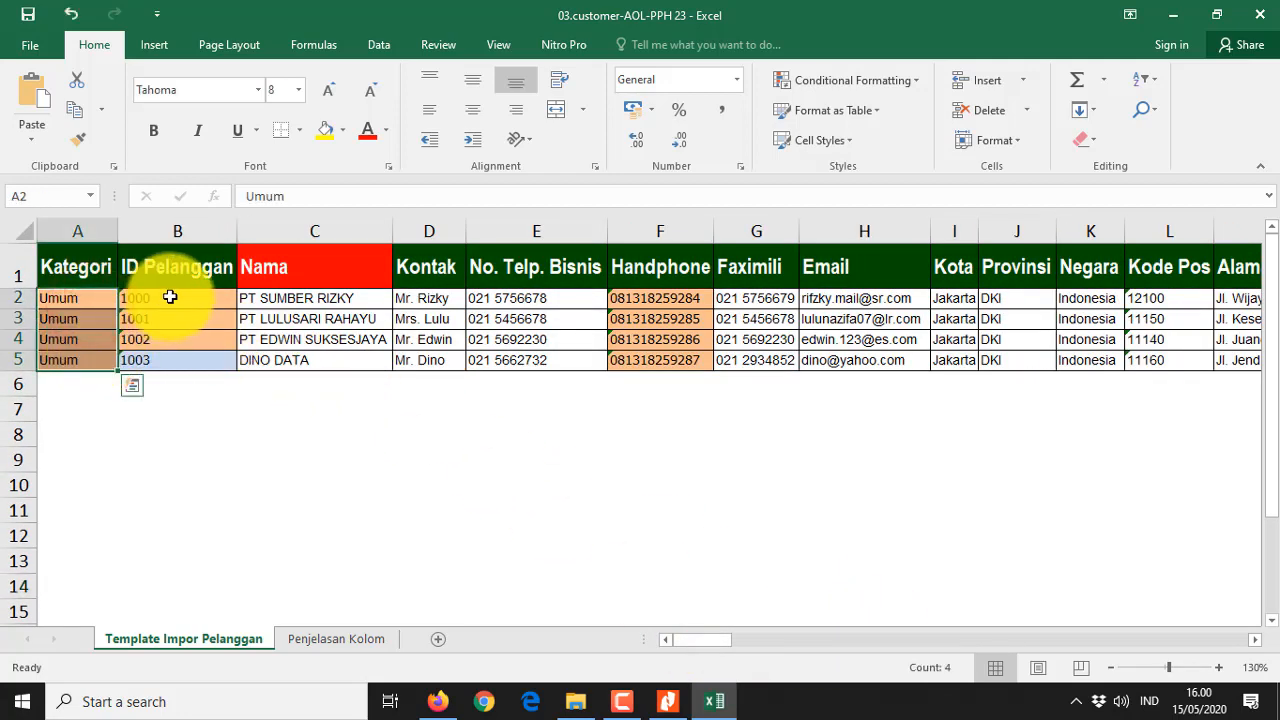
left_click_drag(171, 296, 1169, 356)
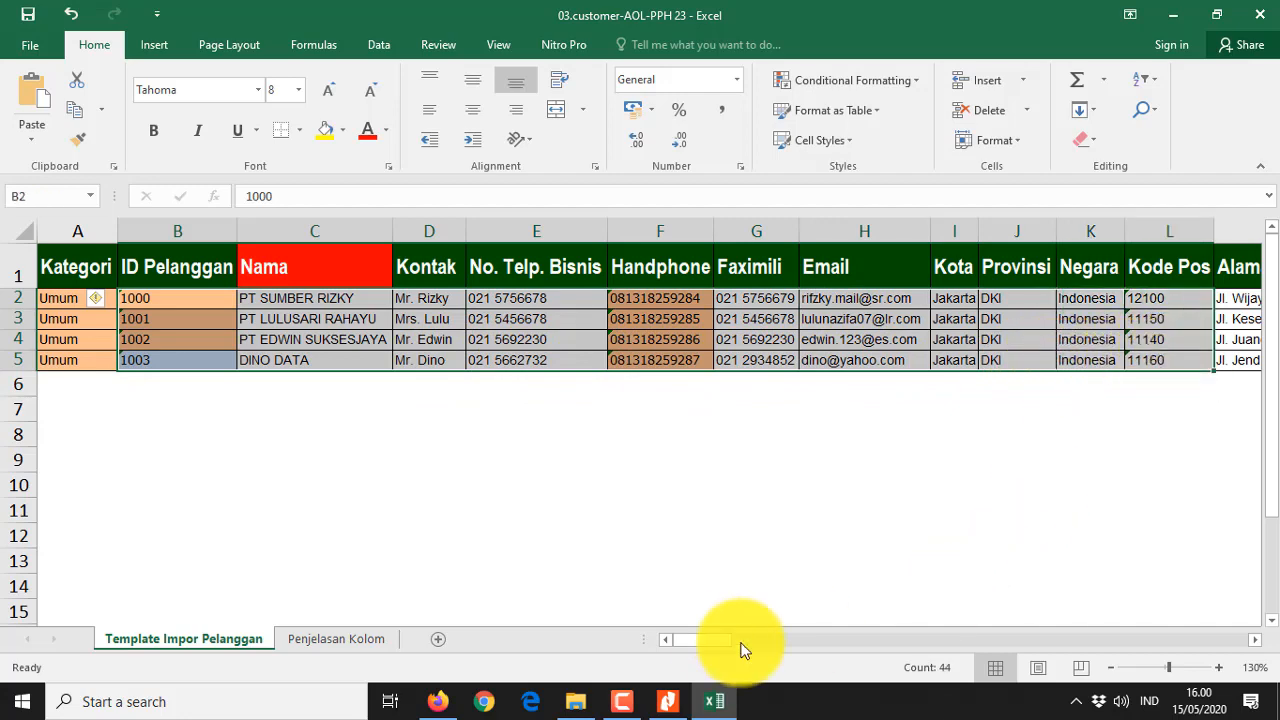
Check the Mata uang Utama column for all the customers, paying attention to the customer in row 5
left_click_drag(705, 645, 826, 643)
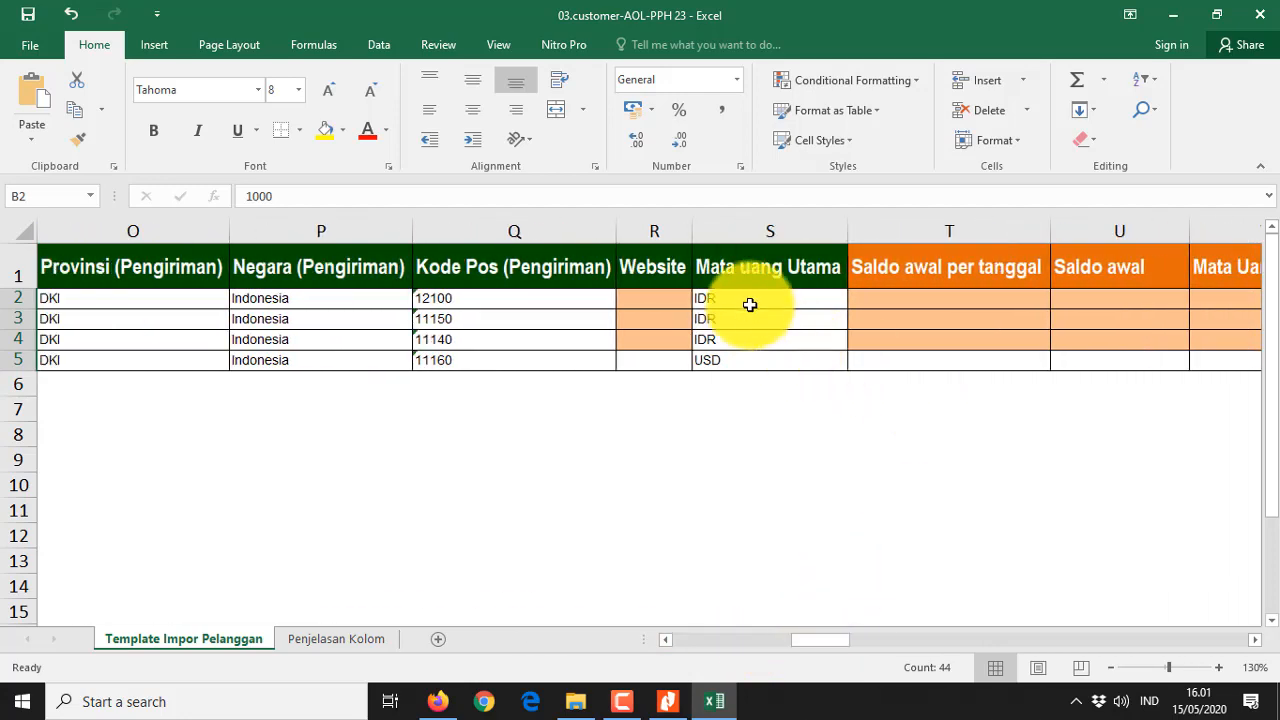
left_click_drag(754, 299, 754, 342)
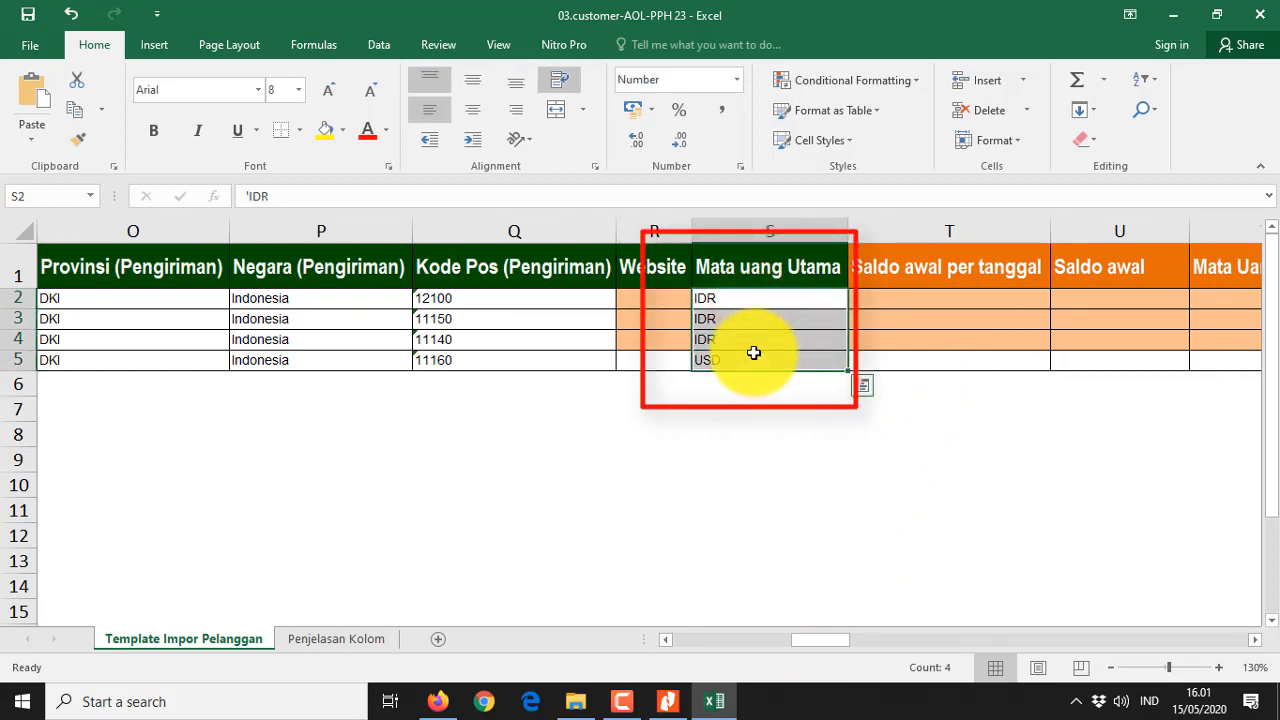
left_click(114, 359)
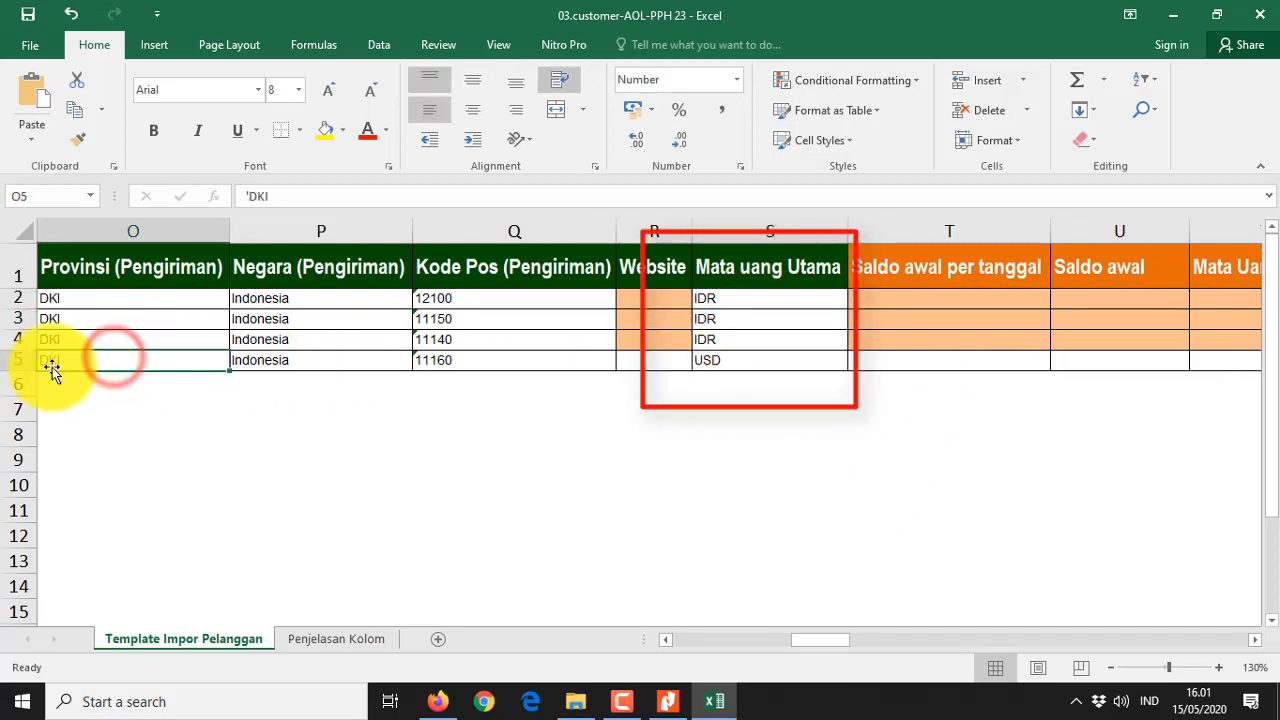
Check the row 5 customer's record and the NPWP, Tipe Pajak and Kode Dokumen columns for all the customers
left_click(18, 360)
left_click_drag(820, 643, 692, 648)
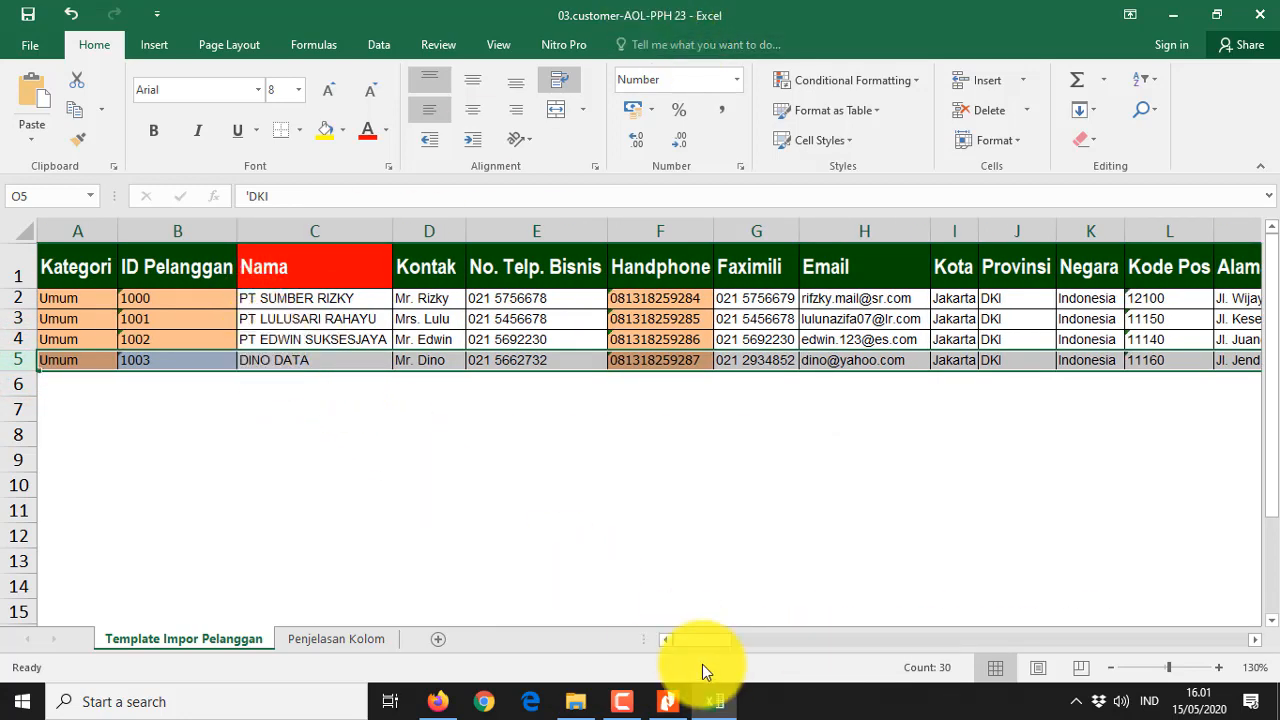
left_click_drag(716, 643, 1058, 638)
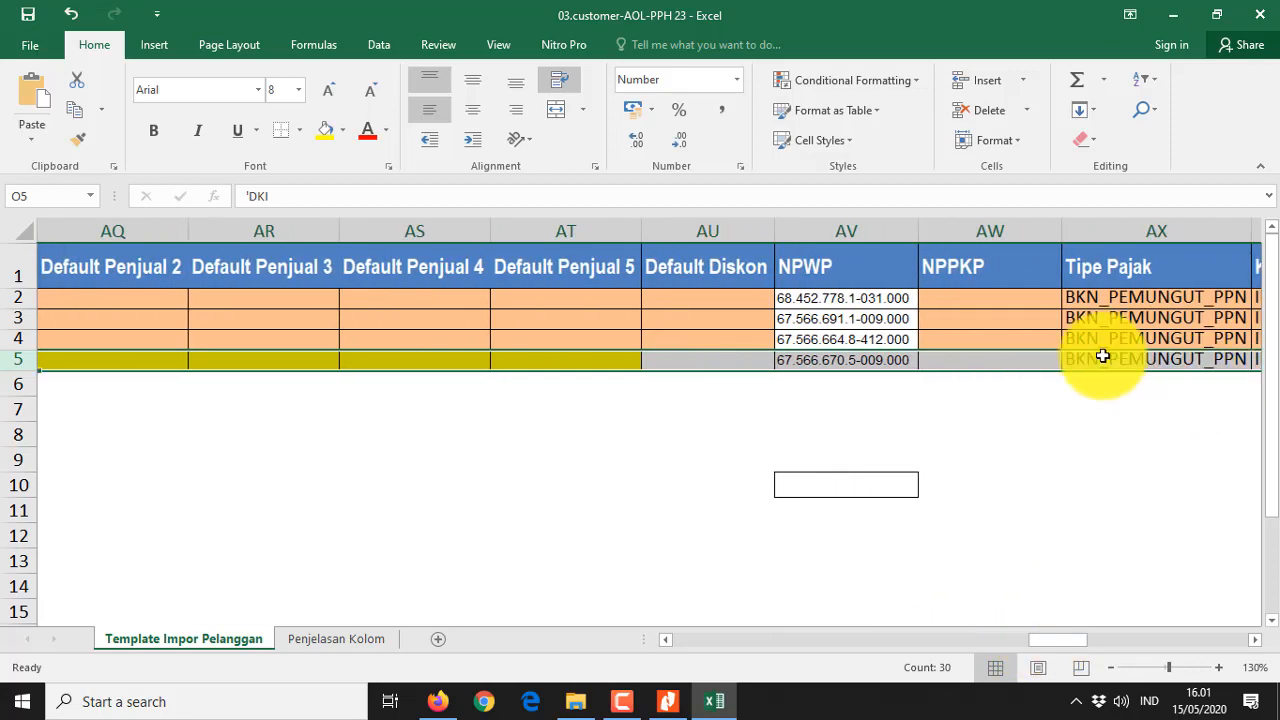
mouse_move(874, 302)
left_mouse_down()
mouse_move(1006, 323)
mouse_move(1108, 360)
left_mouse_up()
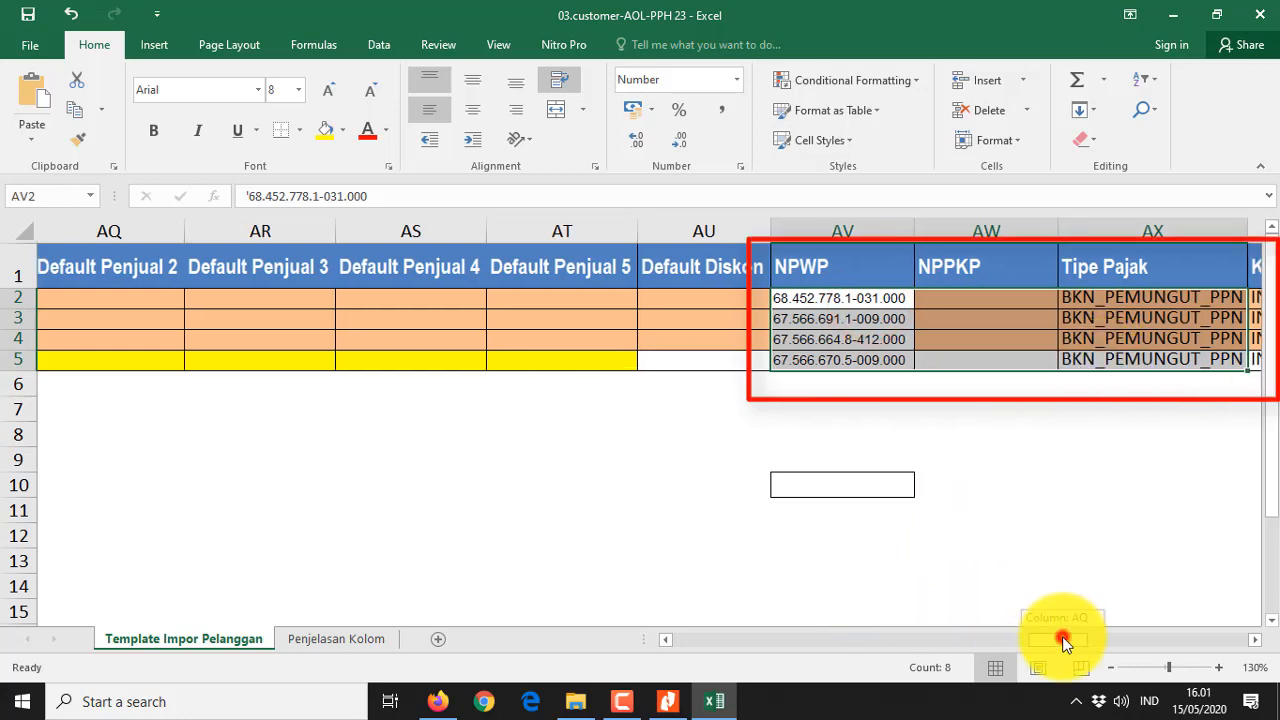
left_click_drag(1064, 640, 1069, 638)
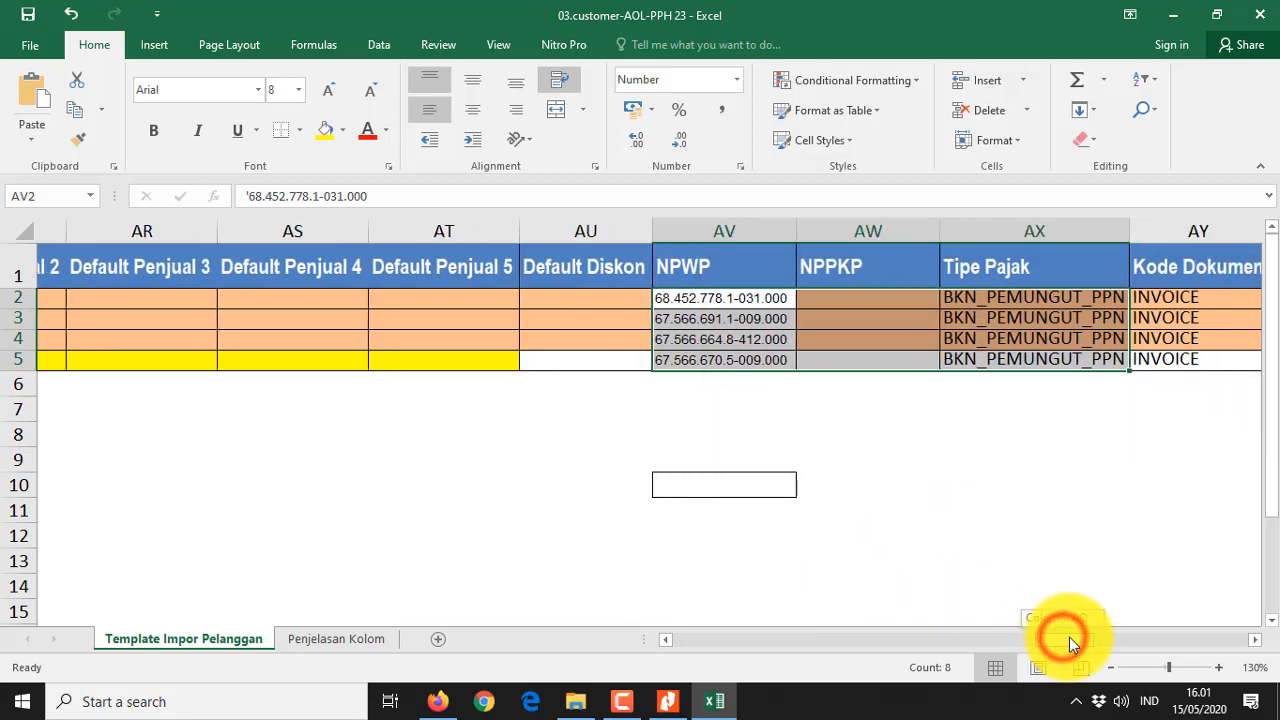
left_click(750, 357)
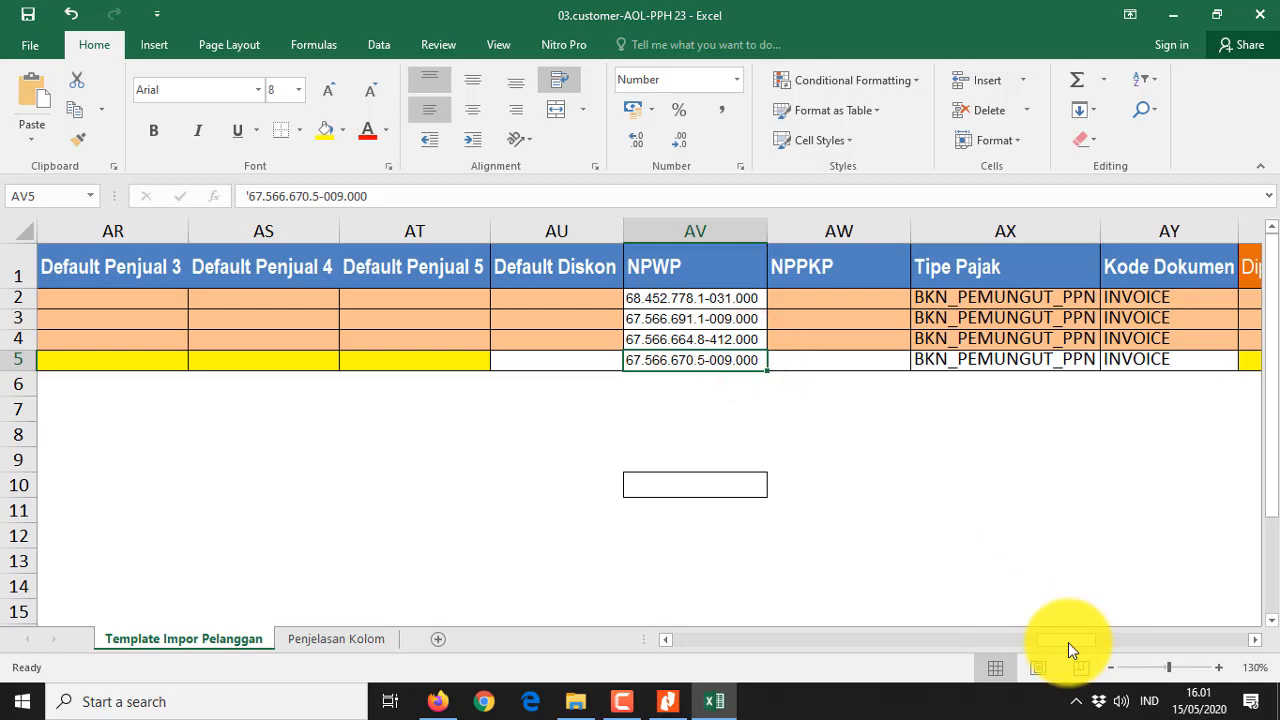
left_click_drag(1069, 640, 1091, 646)
left_click_drag(737, 291, 737, 354)
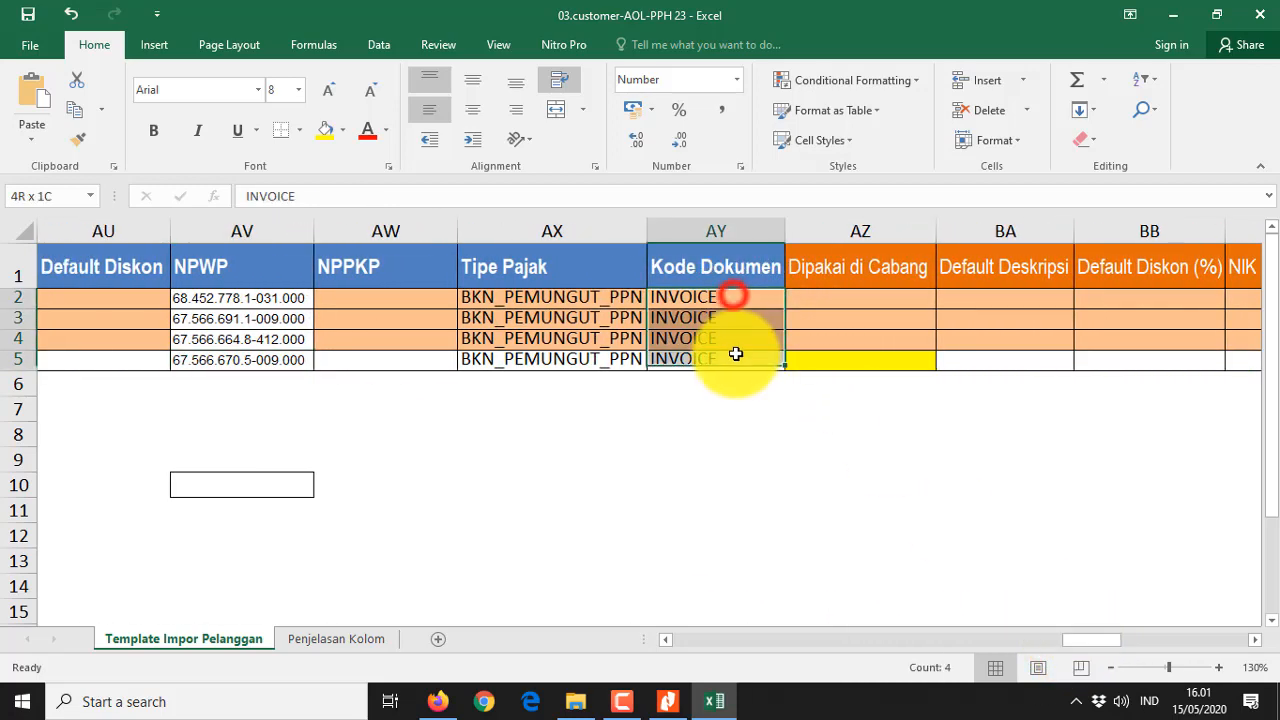
Review the customers' tax columns from Alamat (Pajak) through Nama Wajib Pajak, and close the customer workbook
left_click_drag(1086, 640, 1147, 636)
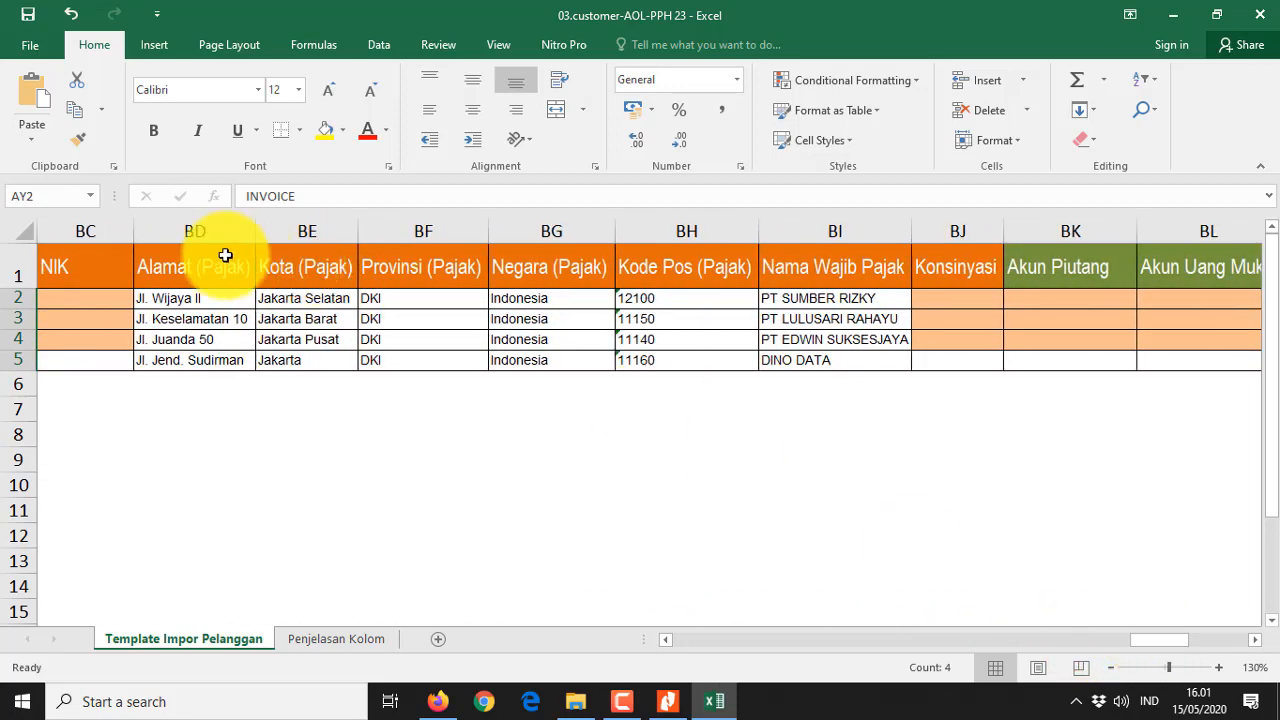
mouse_move(220, 258)
left_mouse_down()
mouse_move(254, 277)
mouse_move(360, 266)
mouse_move(886, 277)
mouse_move(931, 317)
mouse_move(932, 358)
mouse_move(894, 357)
left_mouse_up()
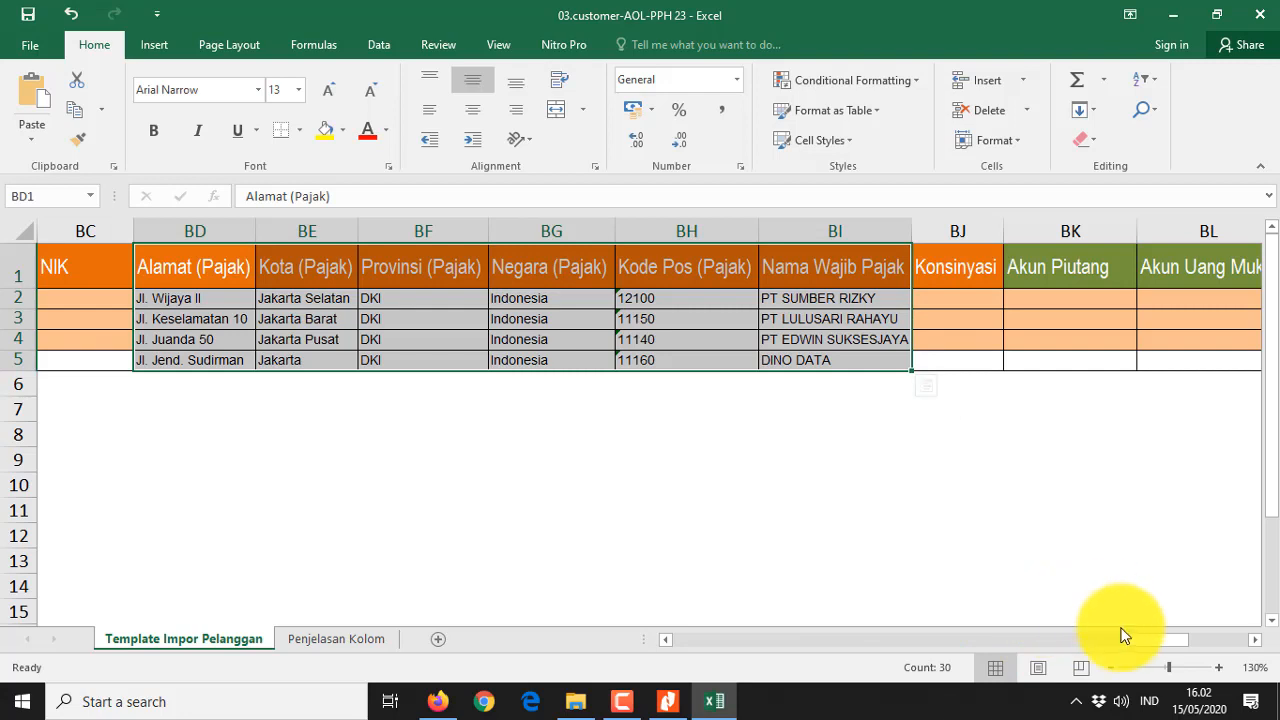
left_click_drag(1165, 642, 1165, 642)
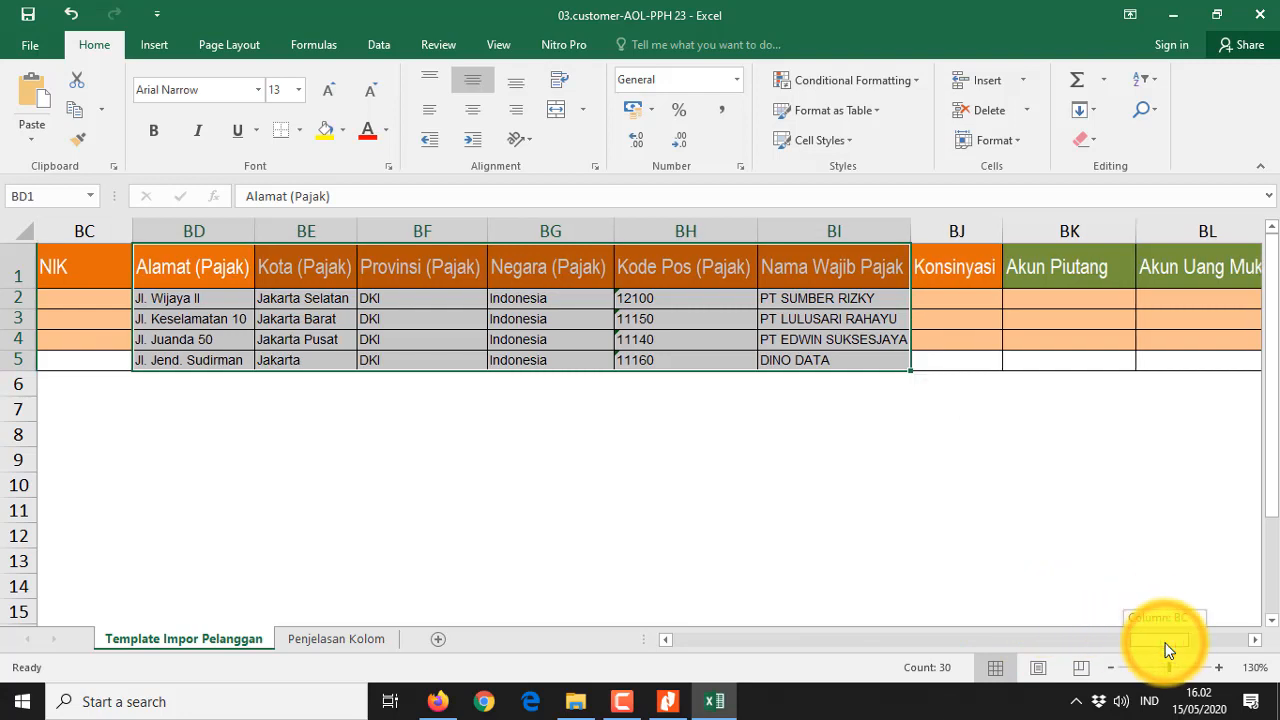
left_click_drag(191, 263, 857, 358)
left_click_drag(1160, 641, 758, 647)
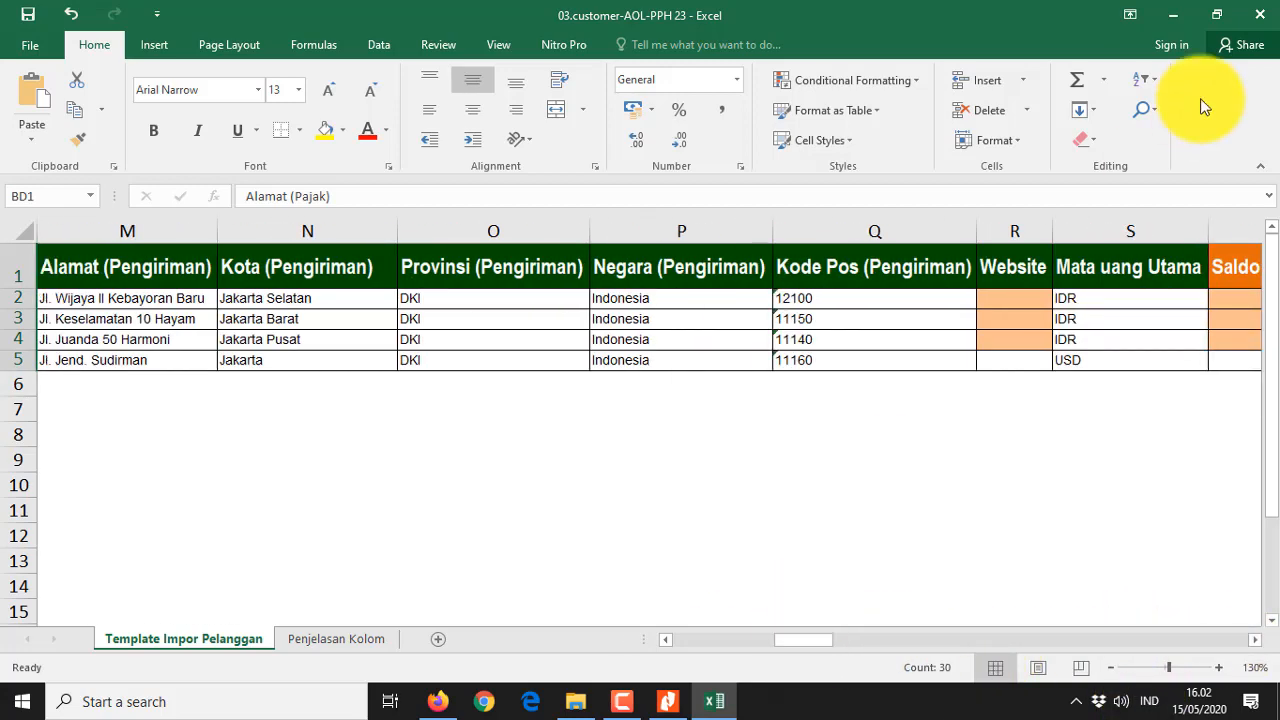
left_click(1258, 14)
Reopen the 02.vendor AOL-PPH 23 workbook in Excel and dismiss the Office activation window
left_click(273, 251)
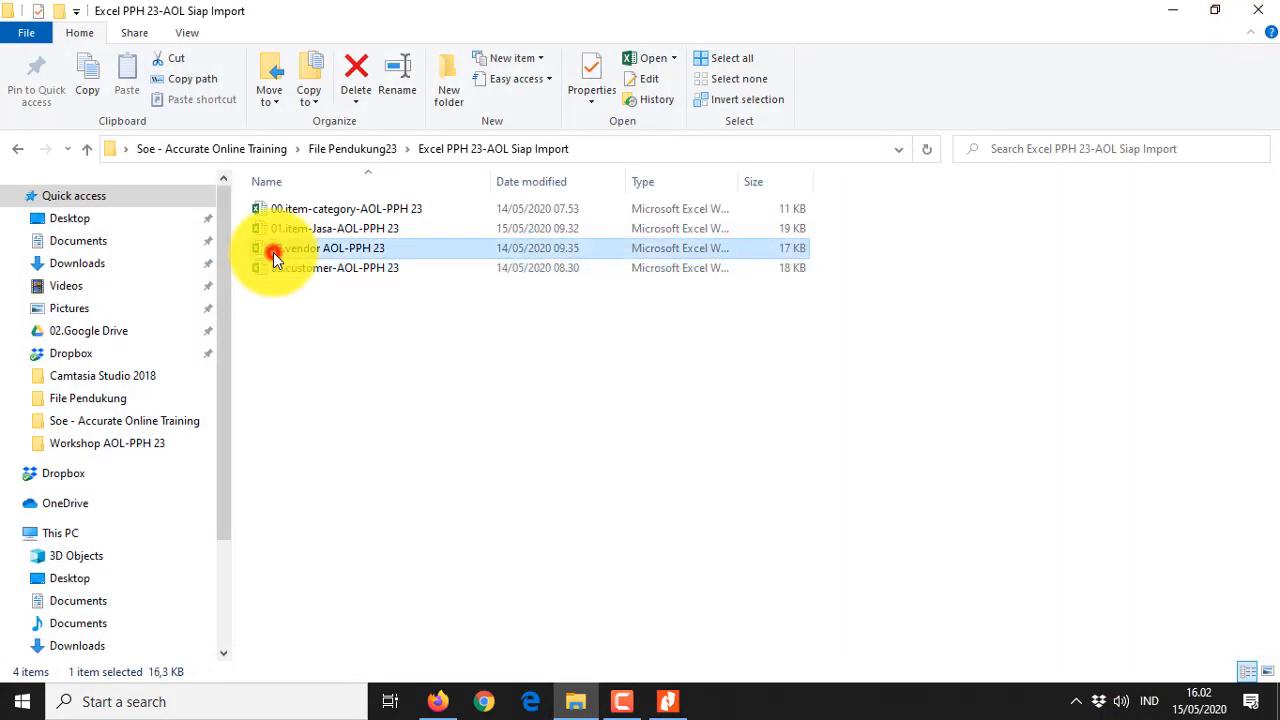
double_click(258, 247)
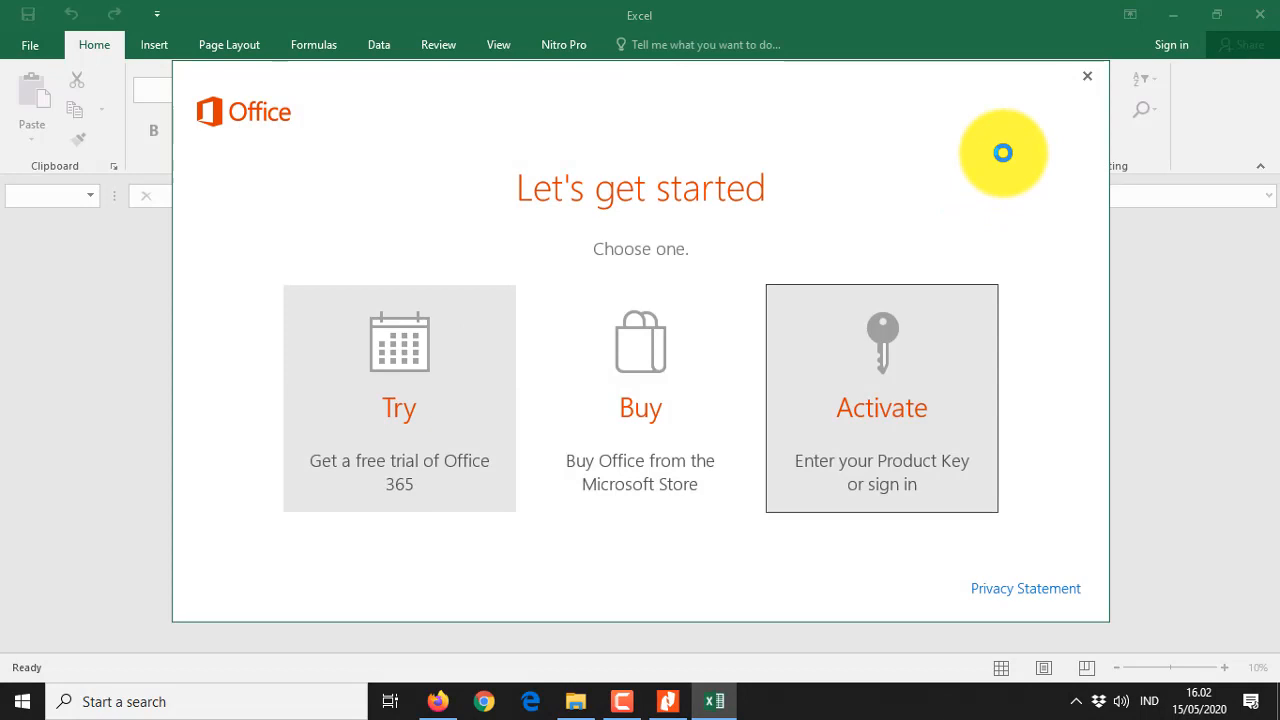
left_click(1088, 77)
Search the vendor sheet for "mata uang" to locate the Mata uang Utama column, and close the search dialog
left_click(323, 254)
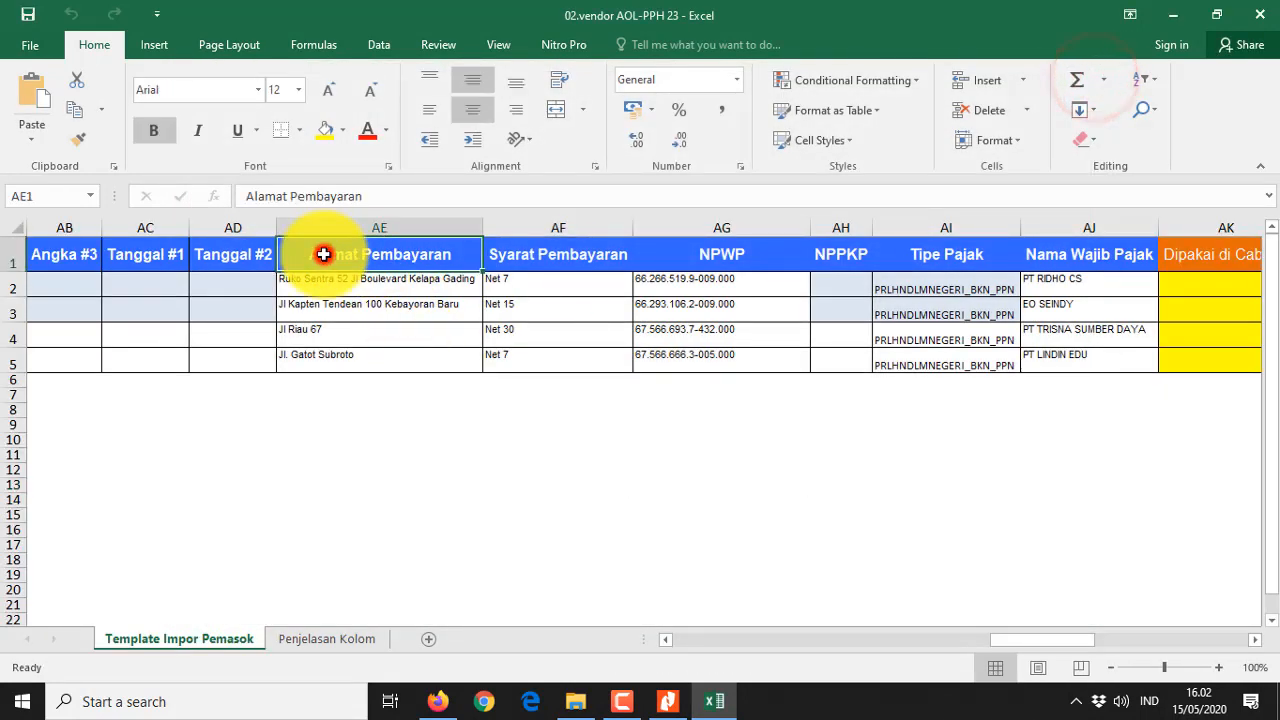
key("ctrl+f")
type("mata uang")
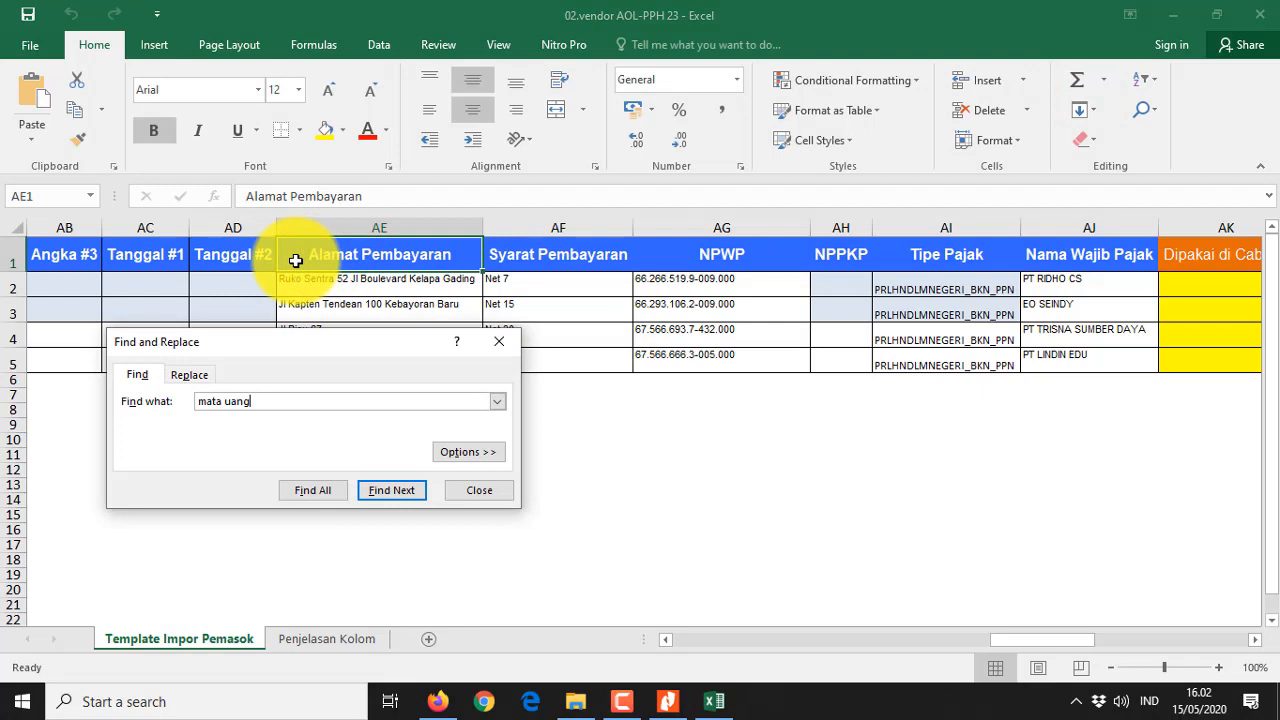
key("Return")
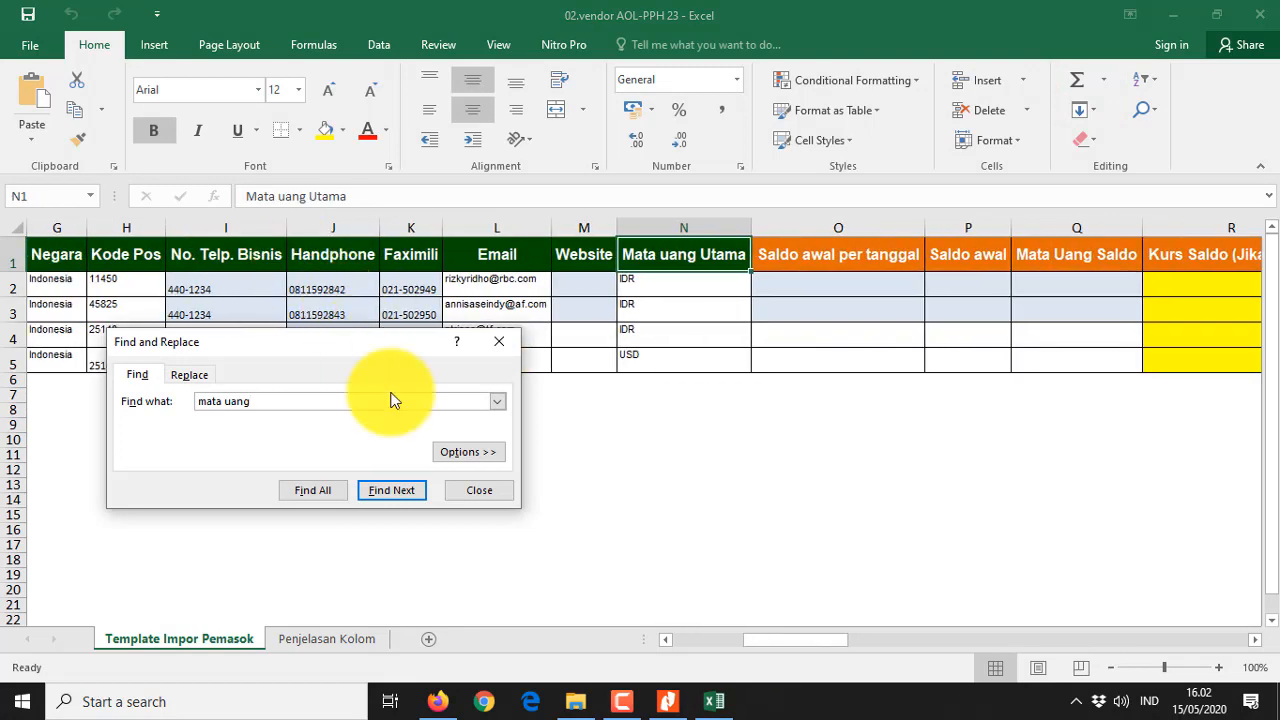
left_click(470, 494)
Examine the vendor record in row 5, including its Mata uang Utama, ID Pemasok, Nama and Kontak values
left_click(657, 363)
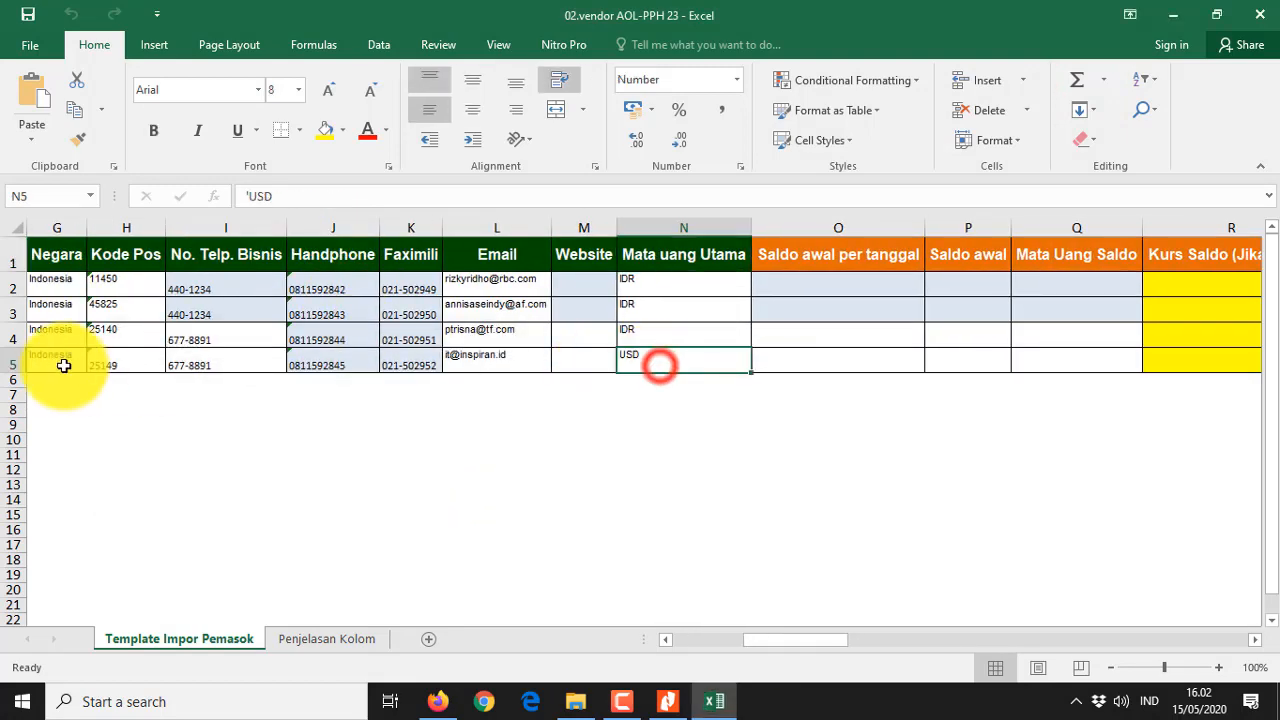
left_click(13, 364)
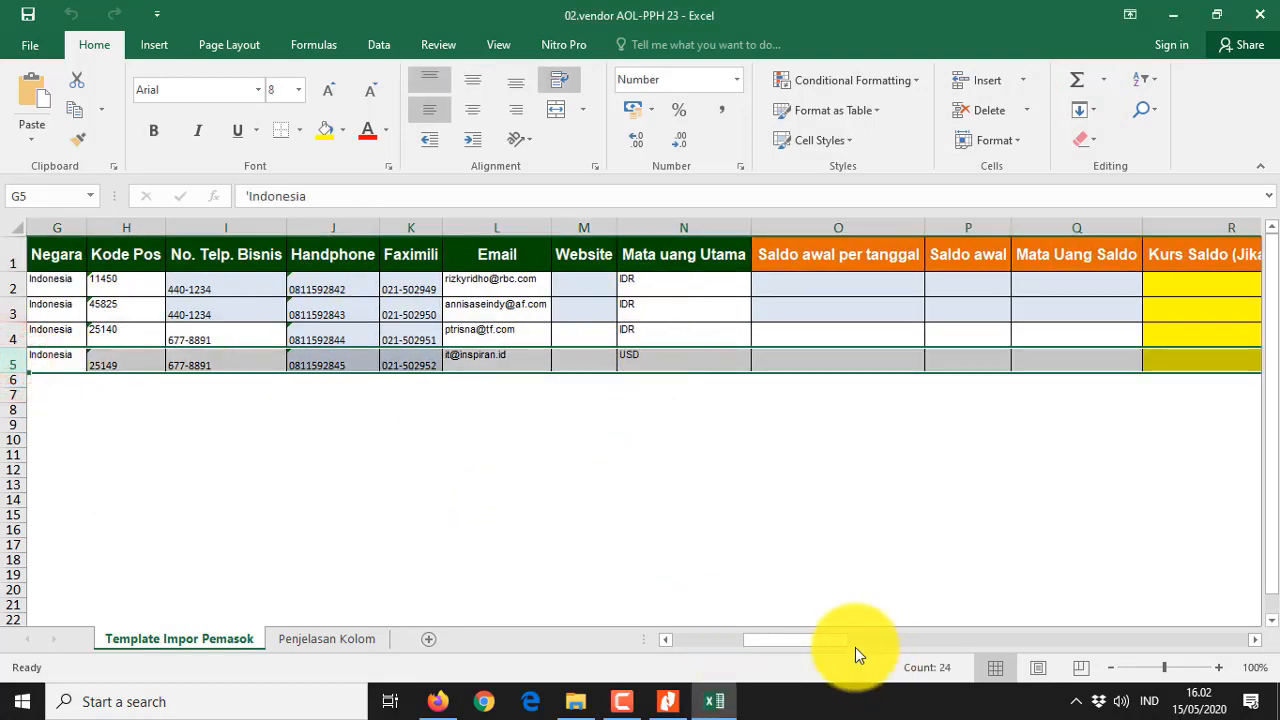
left_click_drag(838, 641, 737, 643)
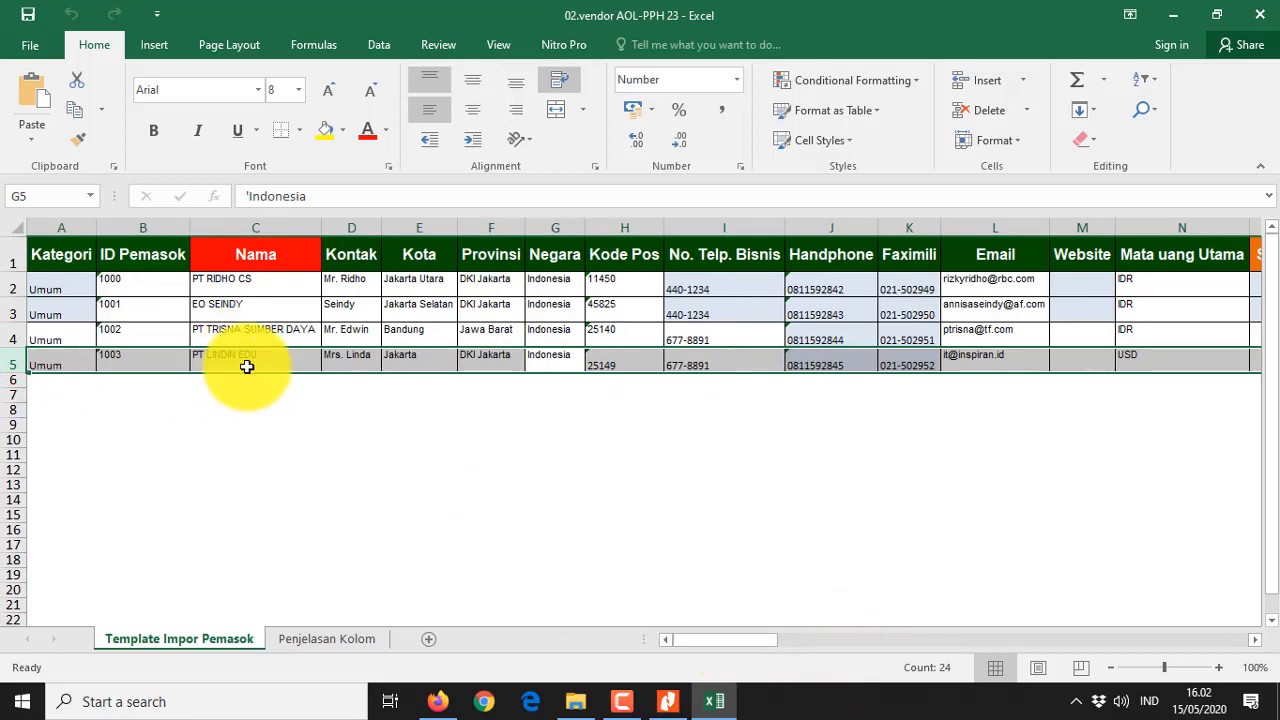
left_click(247, 364)
left_click(342, 363)
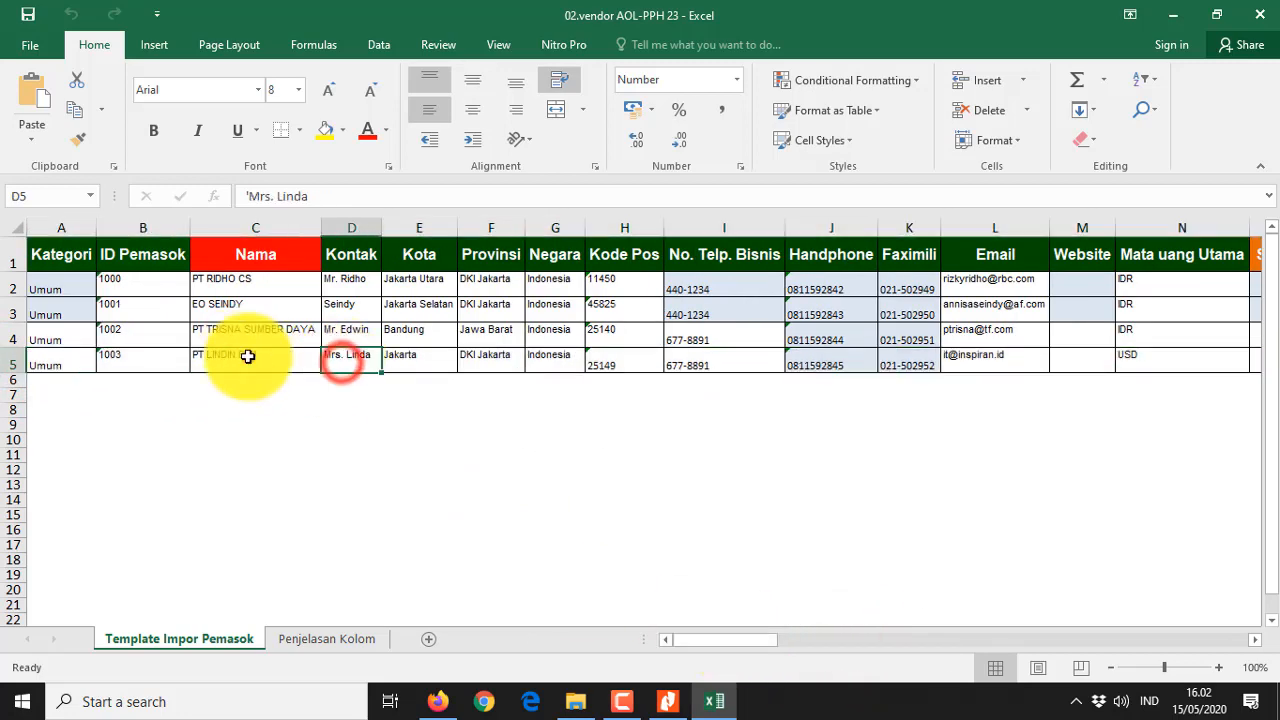
left_click(126, 357)
left_click(13, 362)
left_click(376, 362)
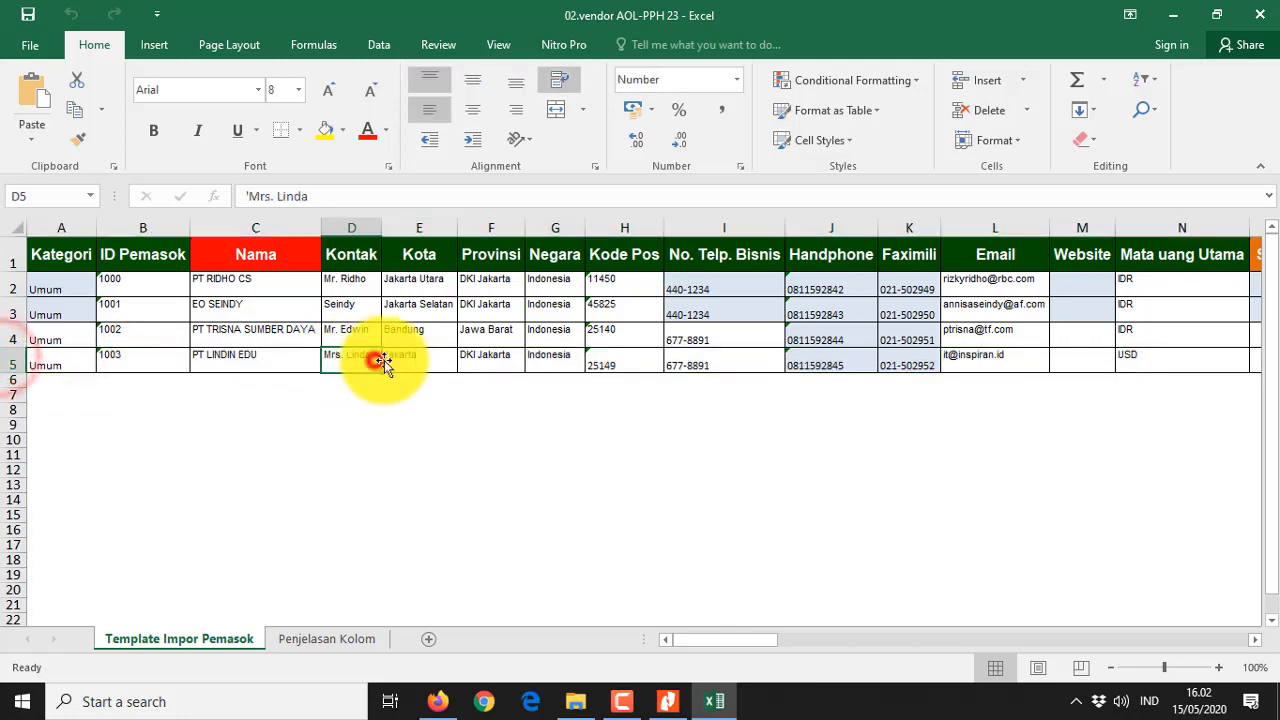
left_click(383, 362)
Close the vendor workbook and look through the File Pendukung23 folder and its Excel PPH 23-AOL Siap Import subfolder
left_click(1255, 18)
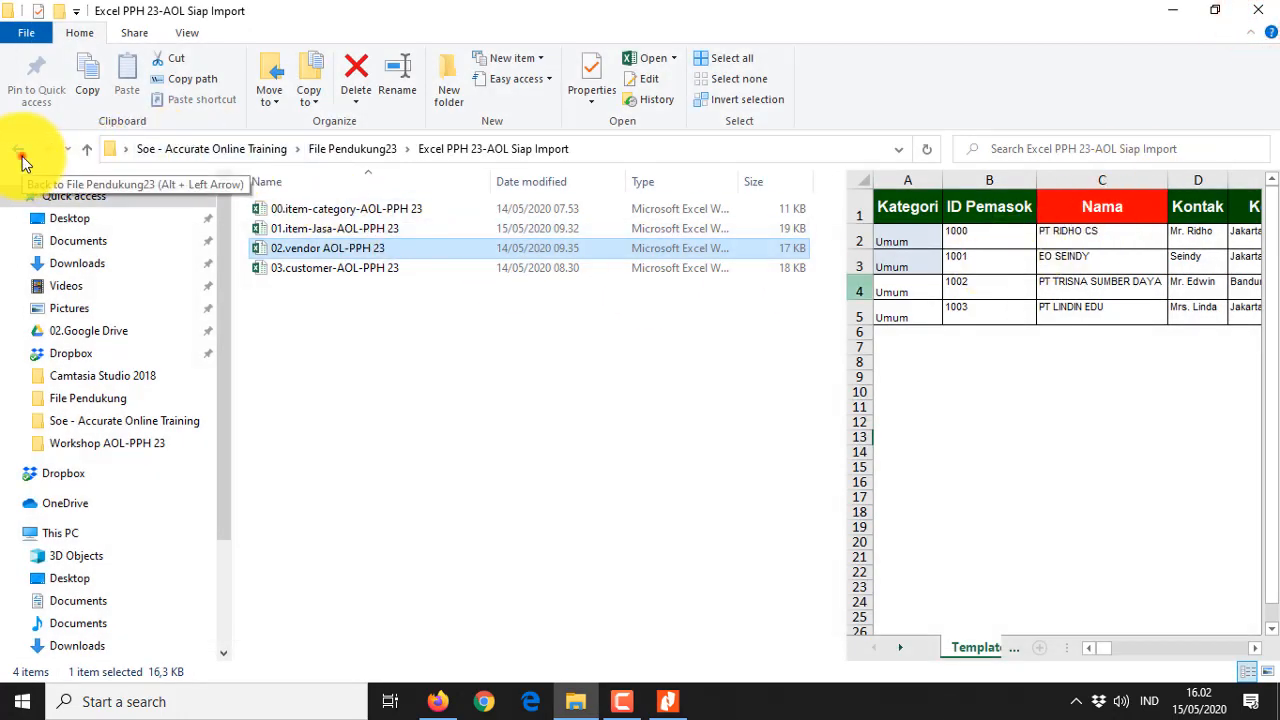
left_click(22, 158)
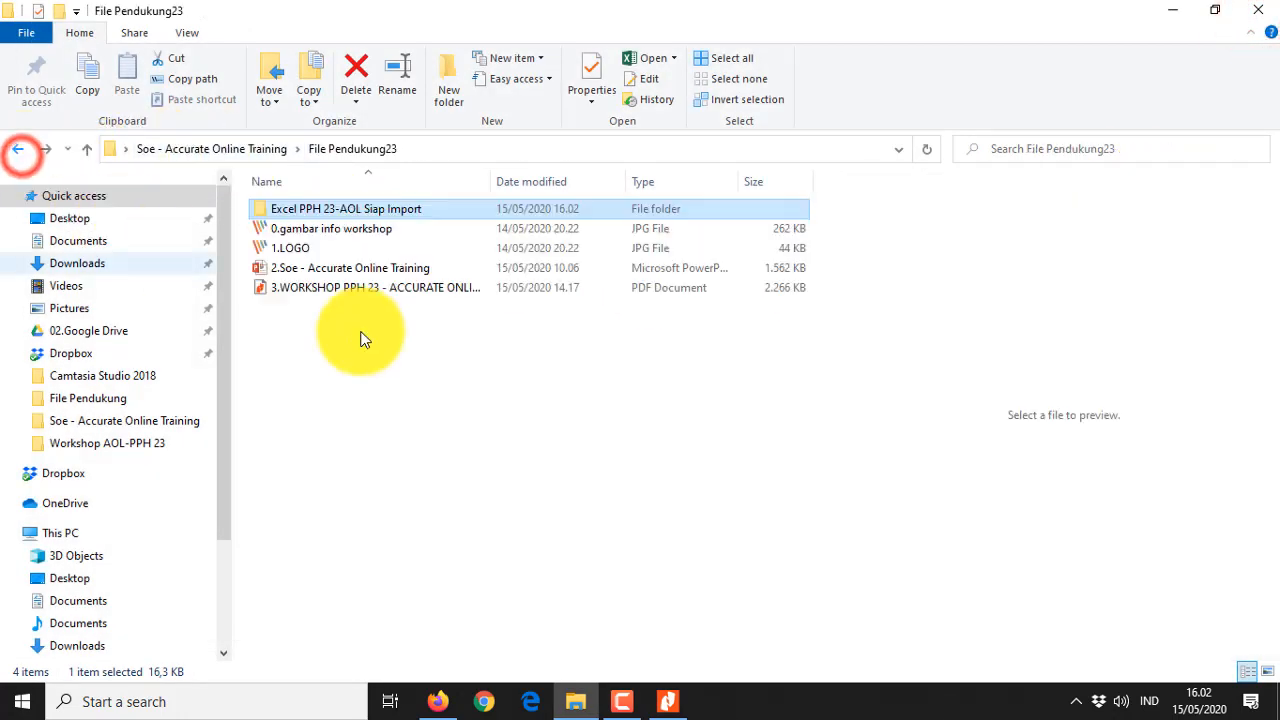
double_click(347, 210)
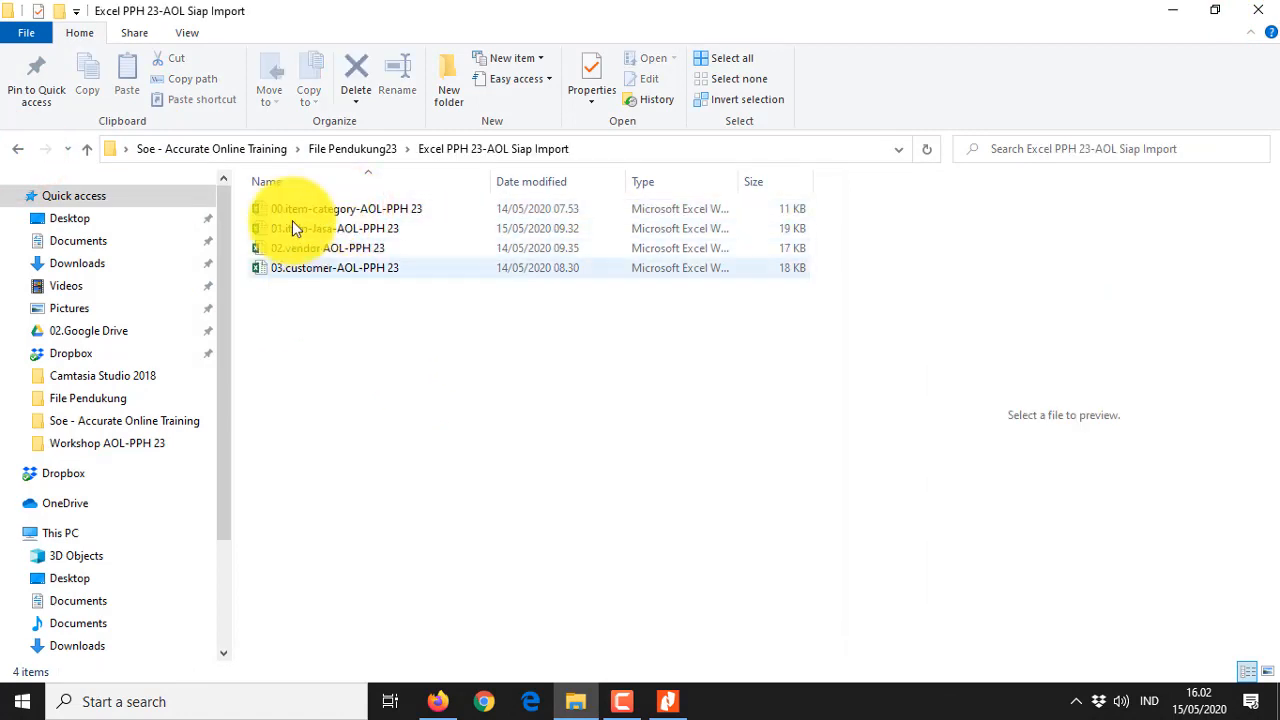
Switch to Firefox, bring up the Accurate Online database management page, and check its web address and account area
left_click(438, 701)
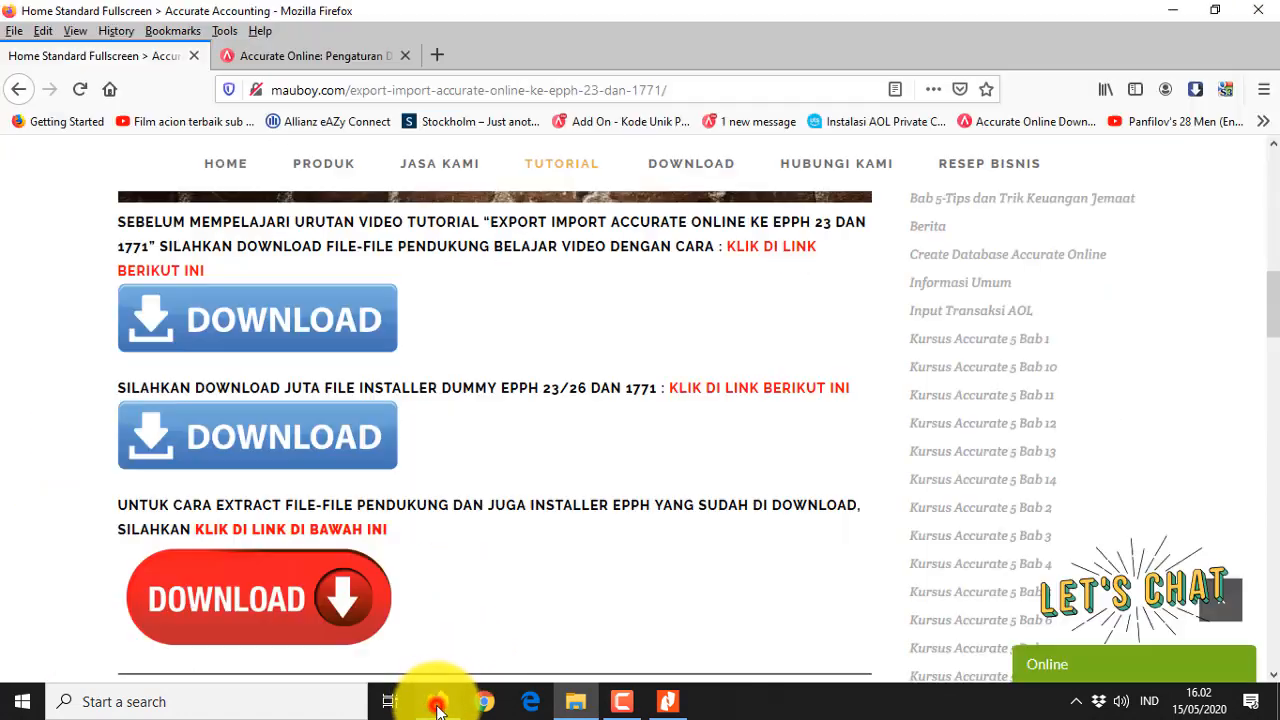
left_click(319, 60)
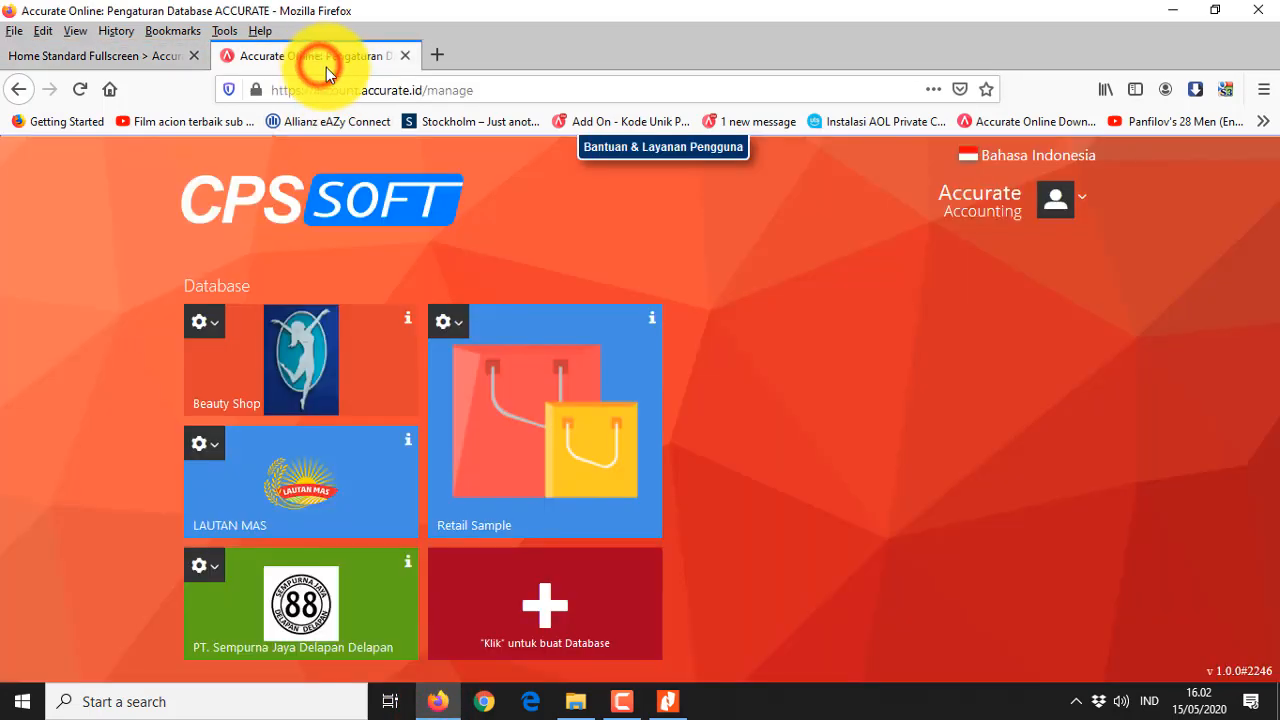
left_click(734, 86)
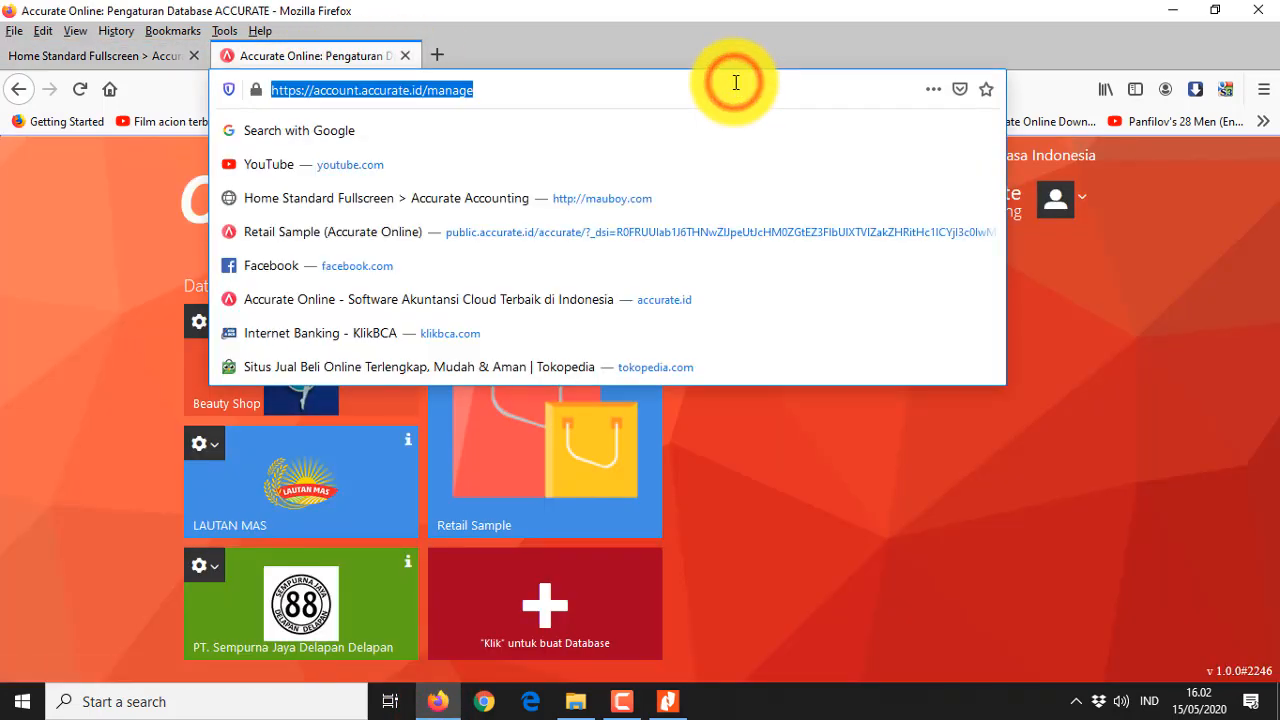
left_click(766, 34)
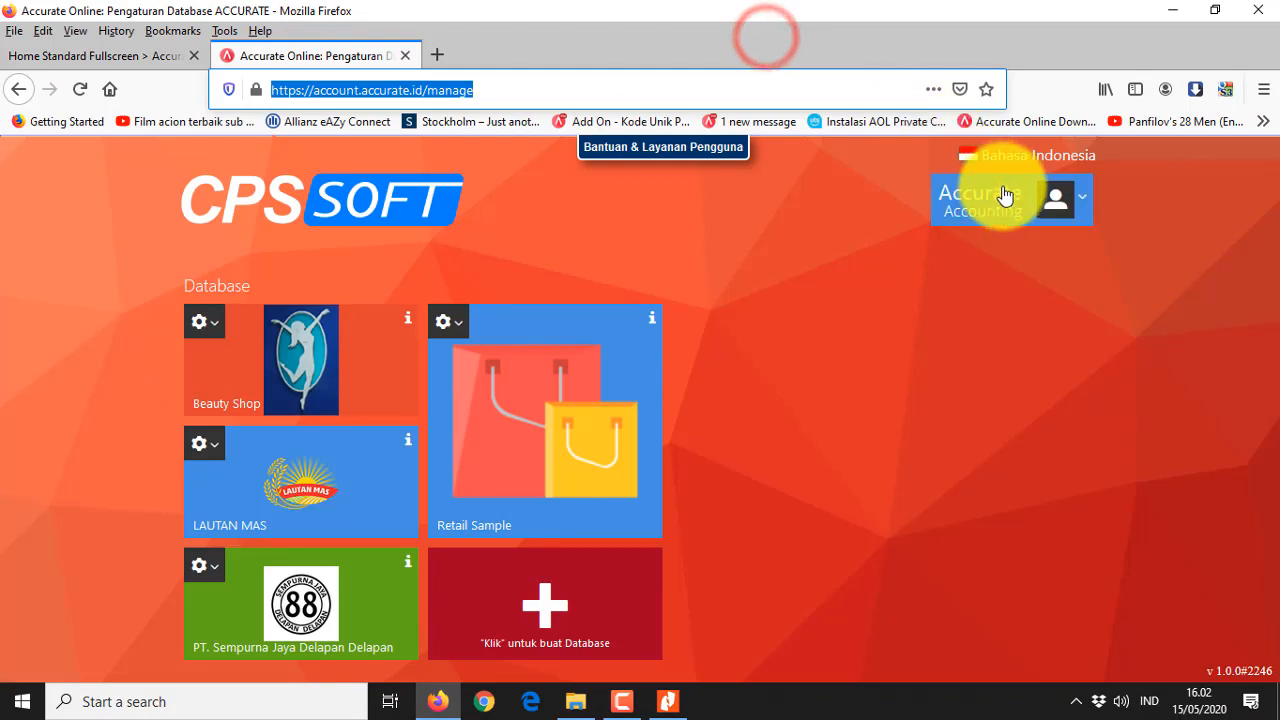
left_click(1052, 216)
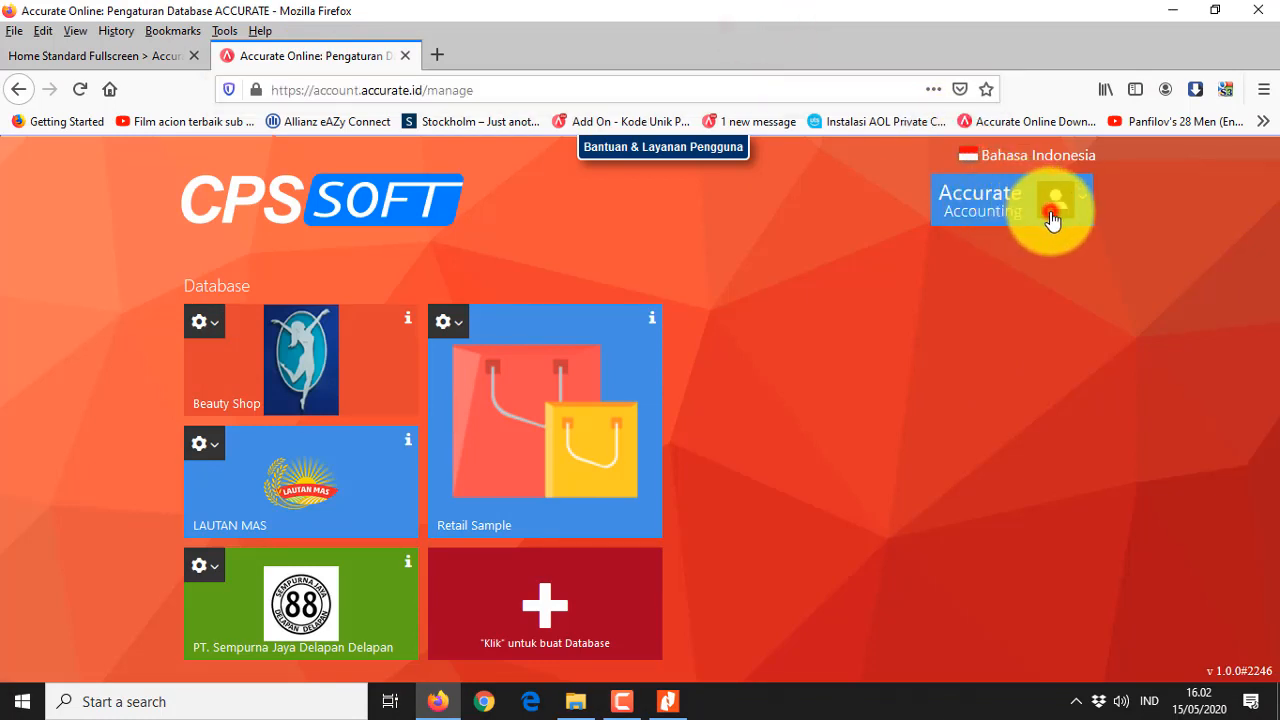
left_click(1157, 332)
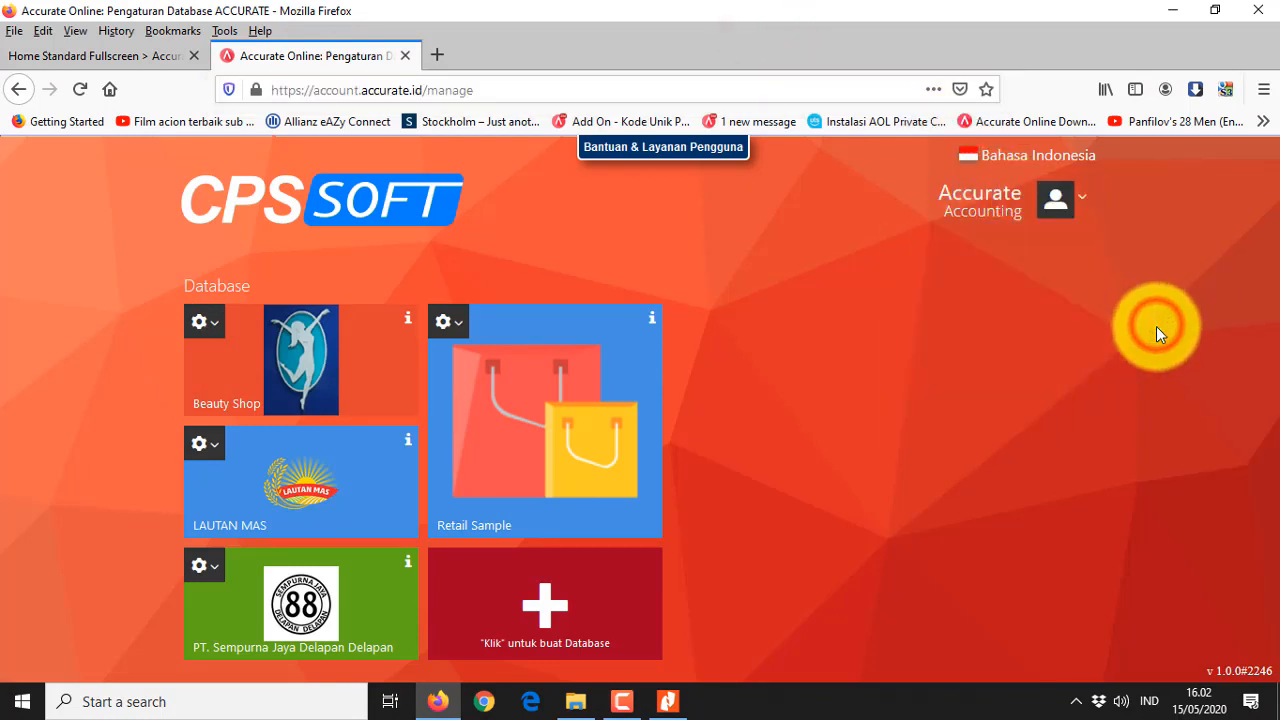
Start creating a new Accurate Online database with the Nama Alias "Simulasi PPH 23"
left_click(555, 615)
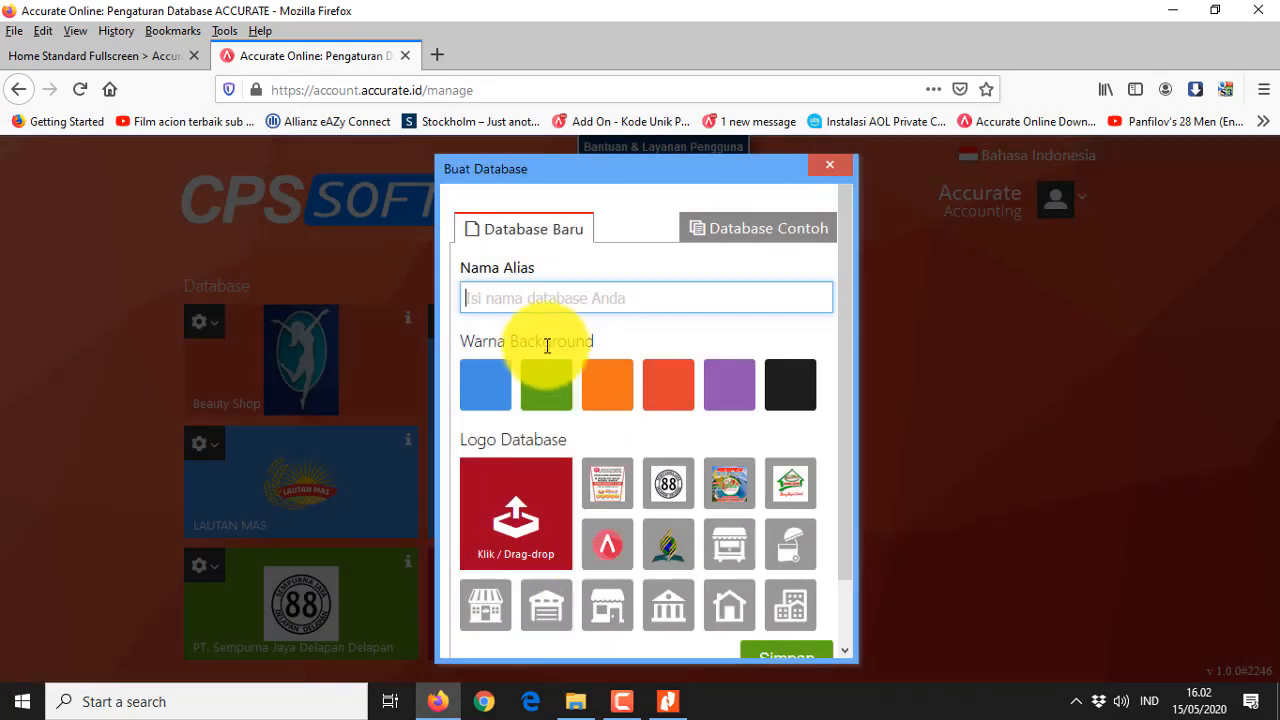
left_click(536, 303)
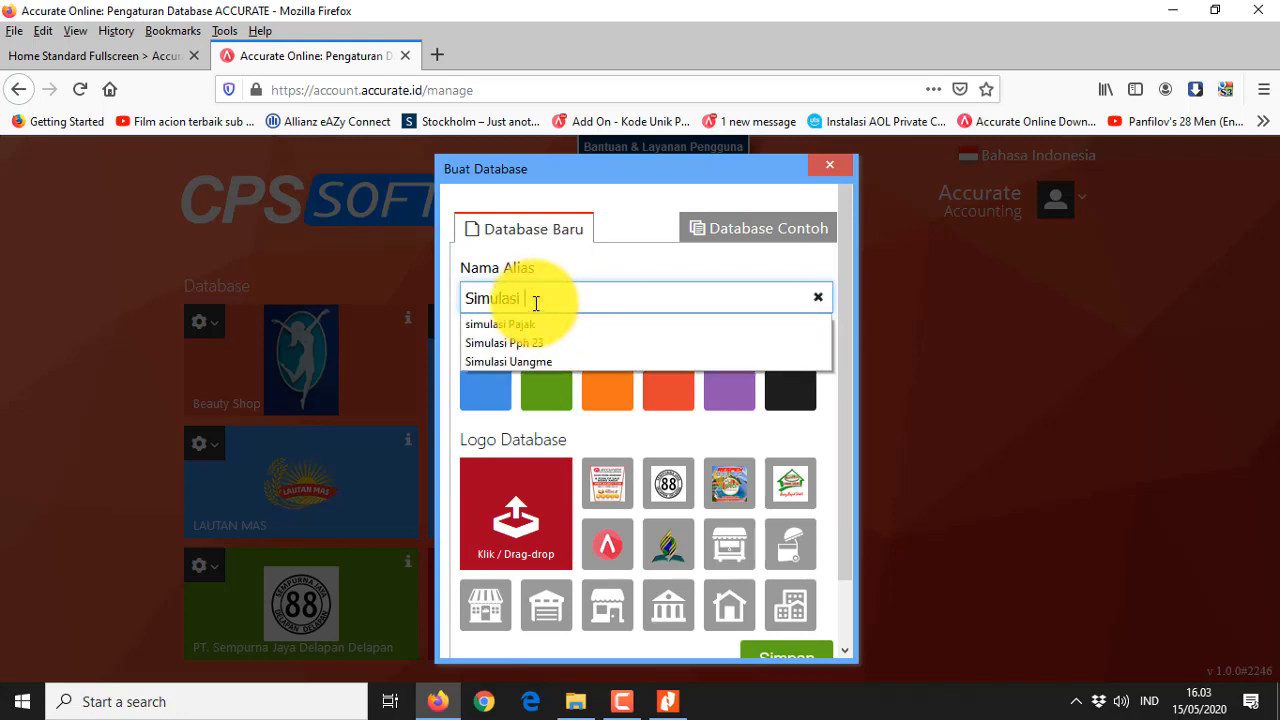
type("Simulasi Pp")
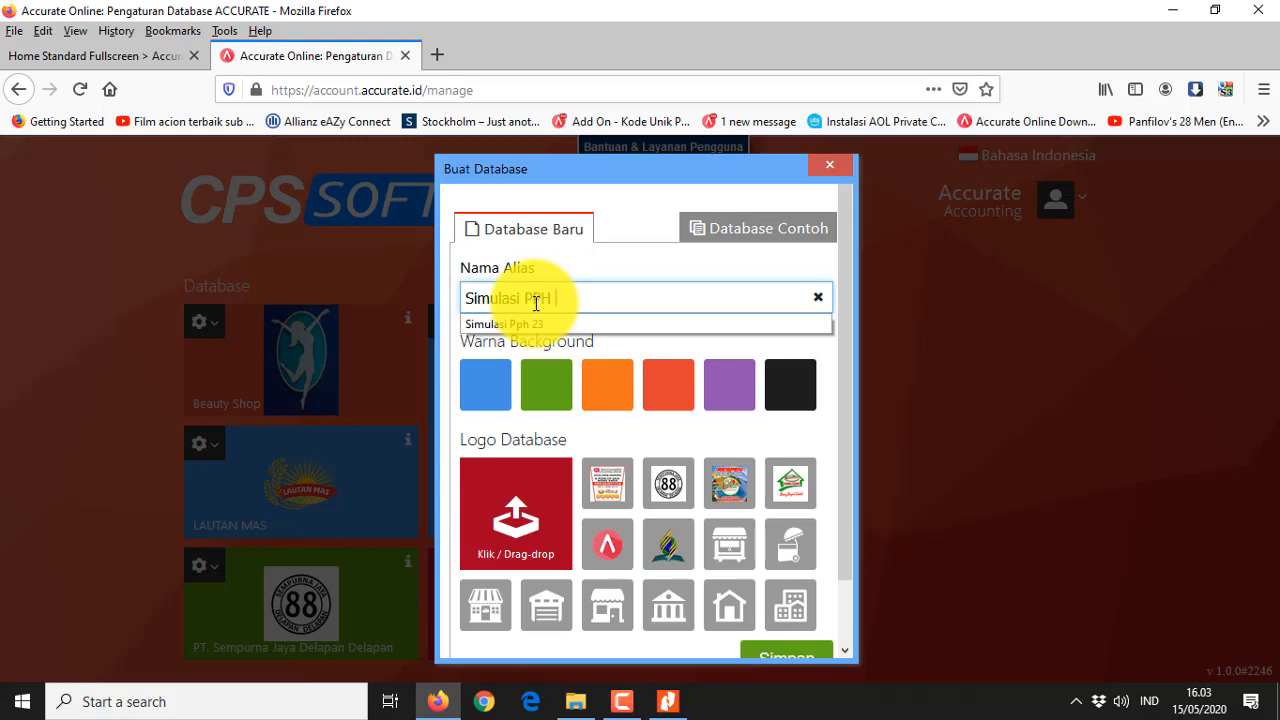
left_click(650, 275)
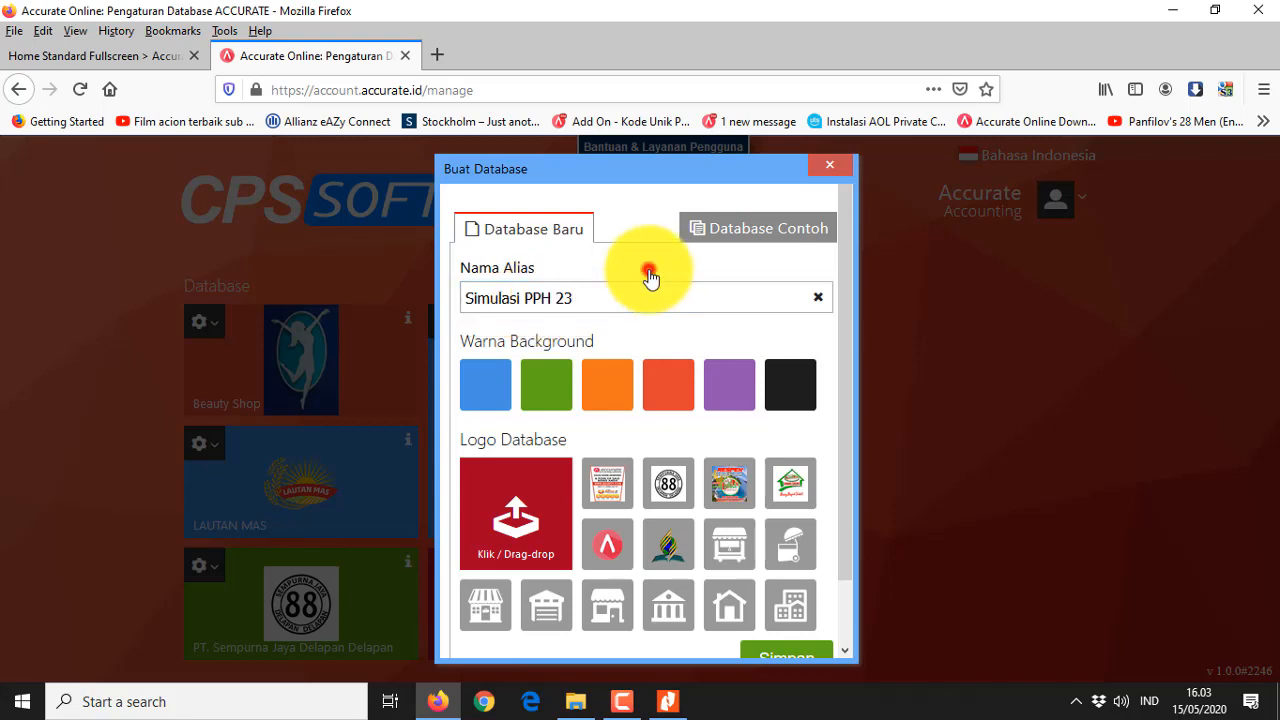
left_click_drag(586, 303, 414, 289)
left_click(614, 300)
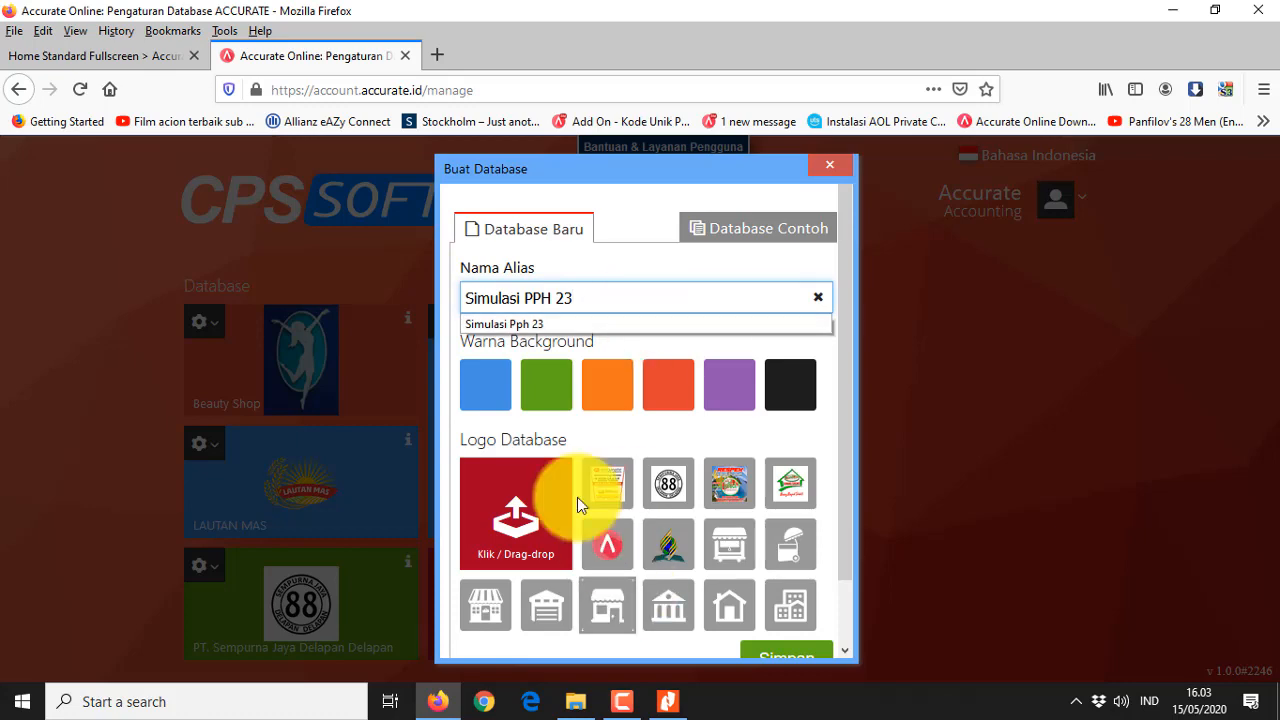
Preview the e-SPT PPh 23/26 logo image in the File Pendukung23 folder in File Explorer and return to Firefox
left_click(575, 701)
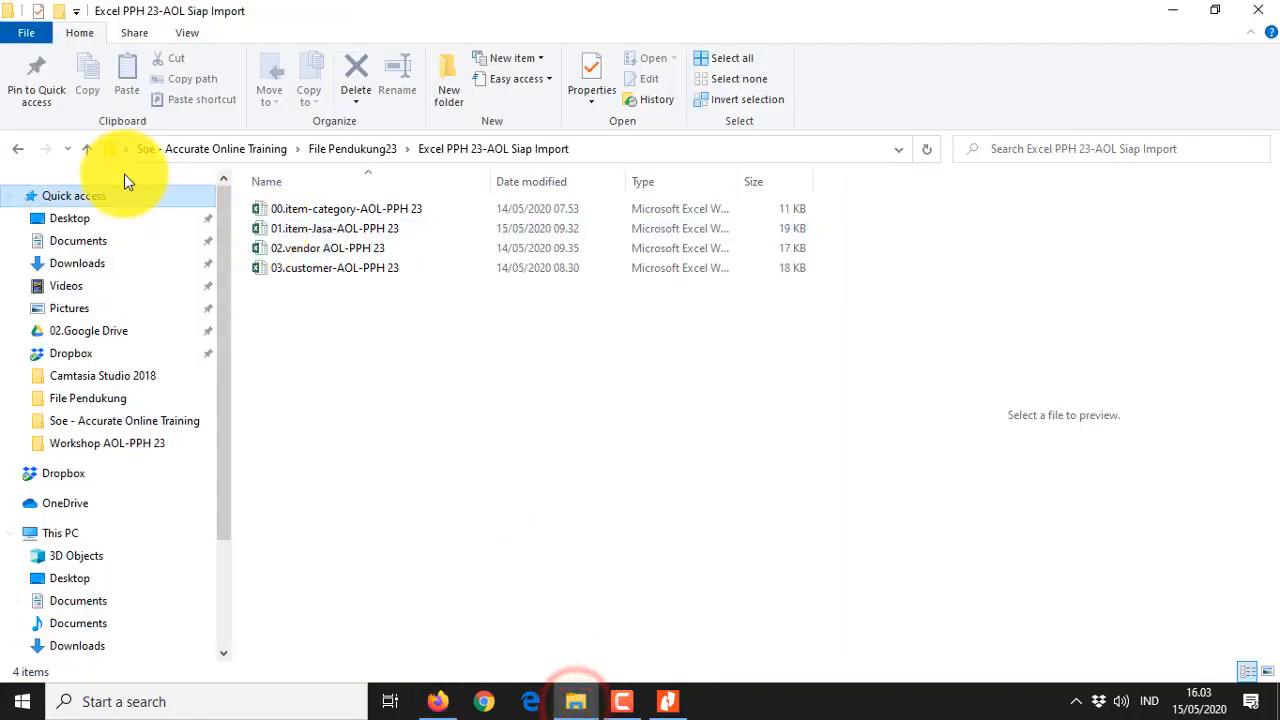
left_click(16, 150)
left_click(290, 247)
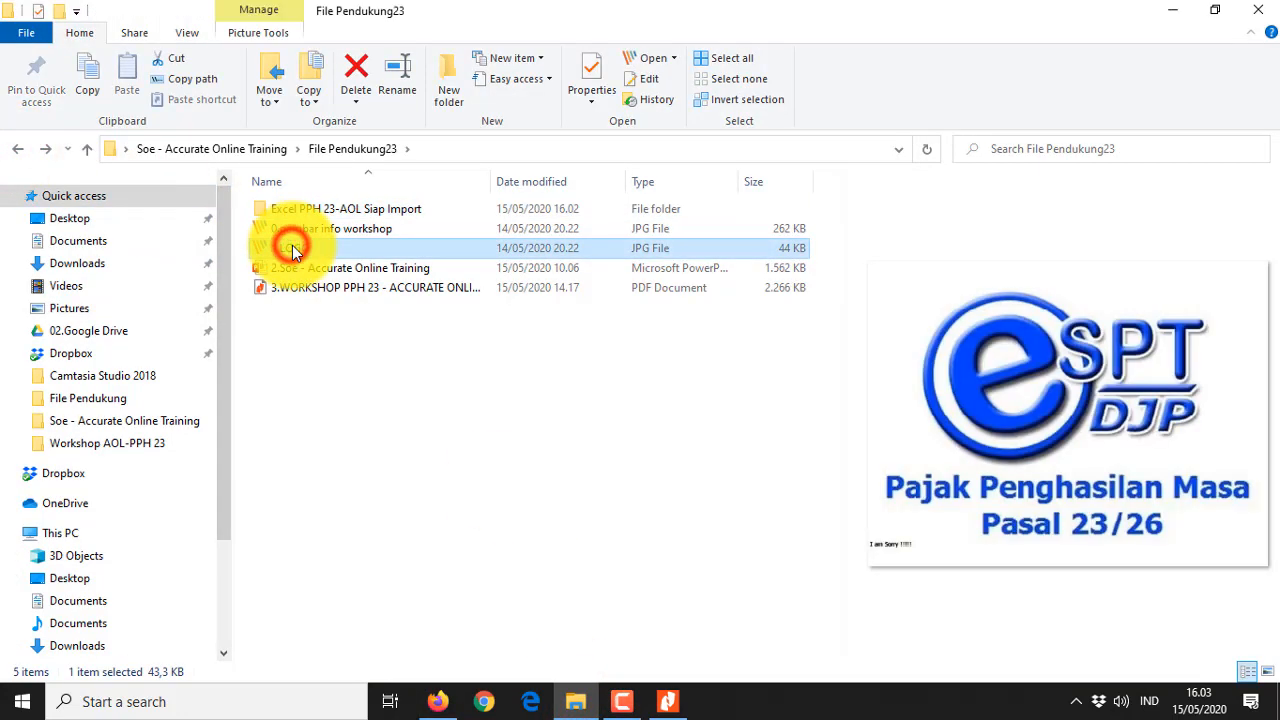
left_click(438, 702)
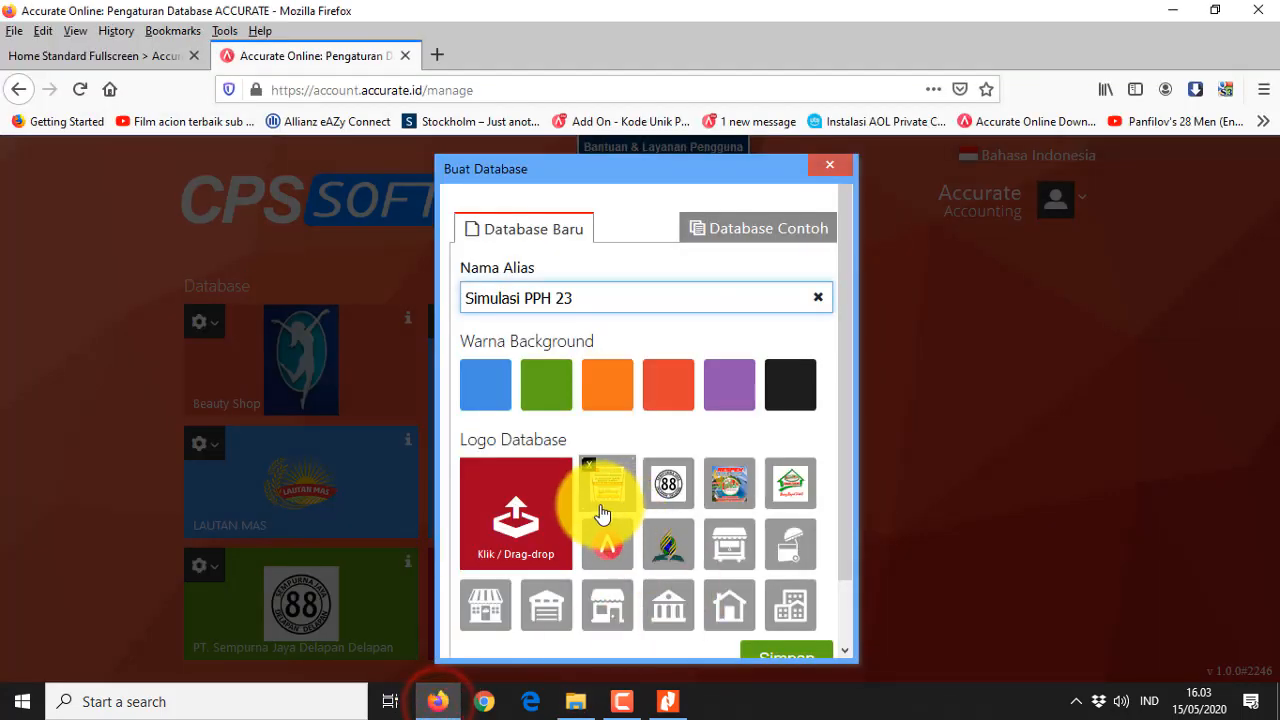
Upload the e-SPT logo image from Desktop > Soe - Accurate Online Training > File Pendukung23 as the database logo
left_click(520, 516)
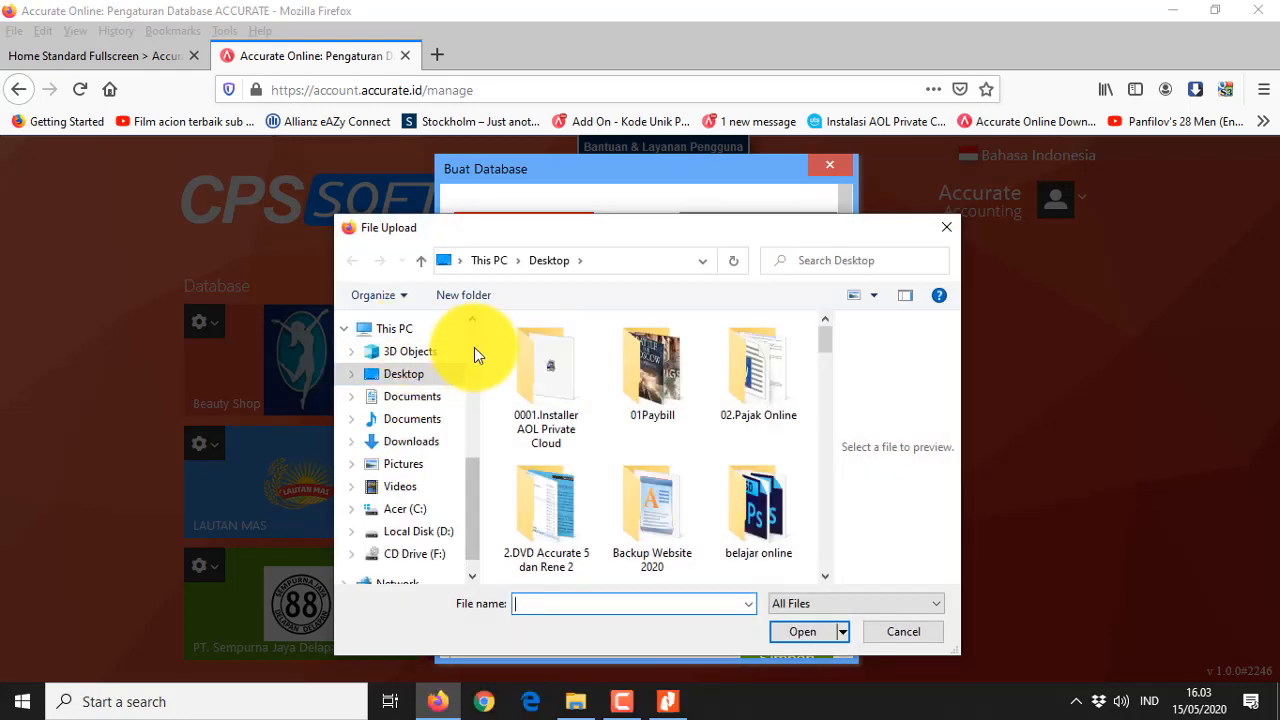
scroll(472, 347, "up", 4)
scroll(472, 345, "up", 2)
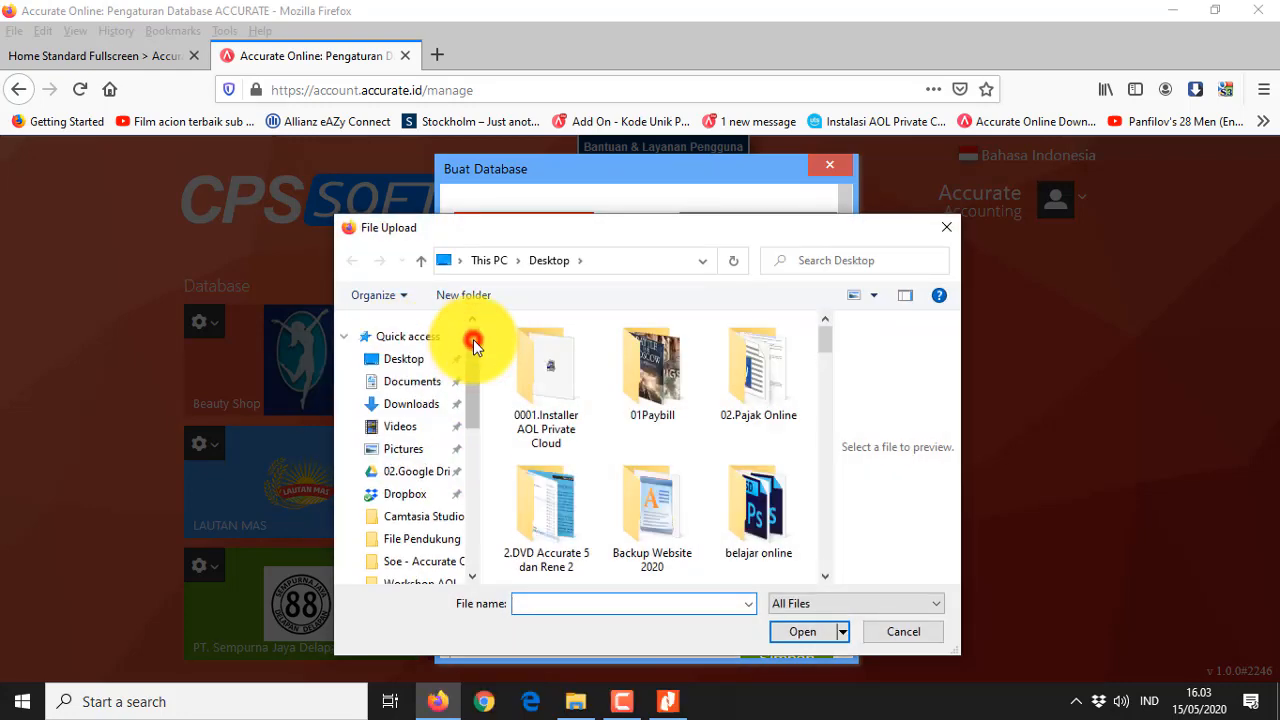
left_click(406, 358)
scroll(637, 368, "down", 5)
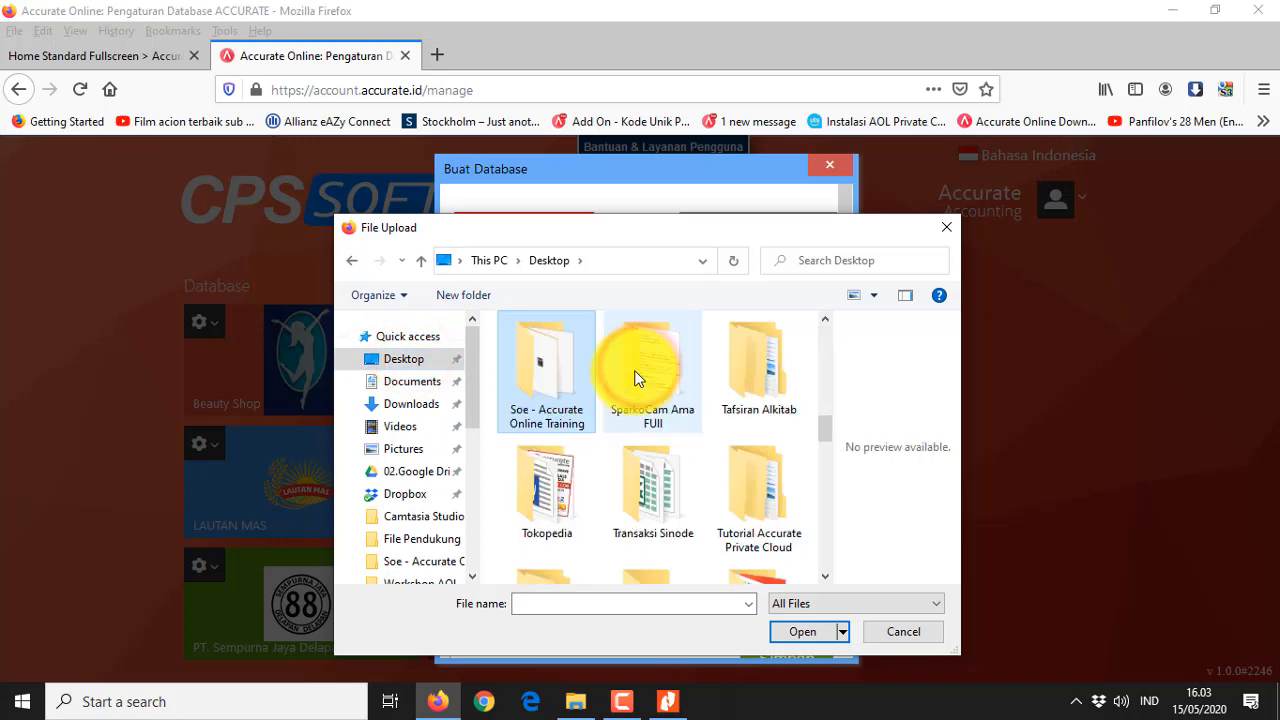
double_click(583, 398)
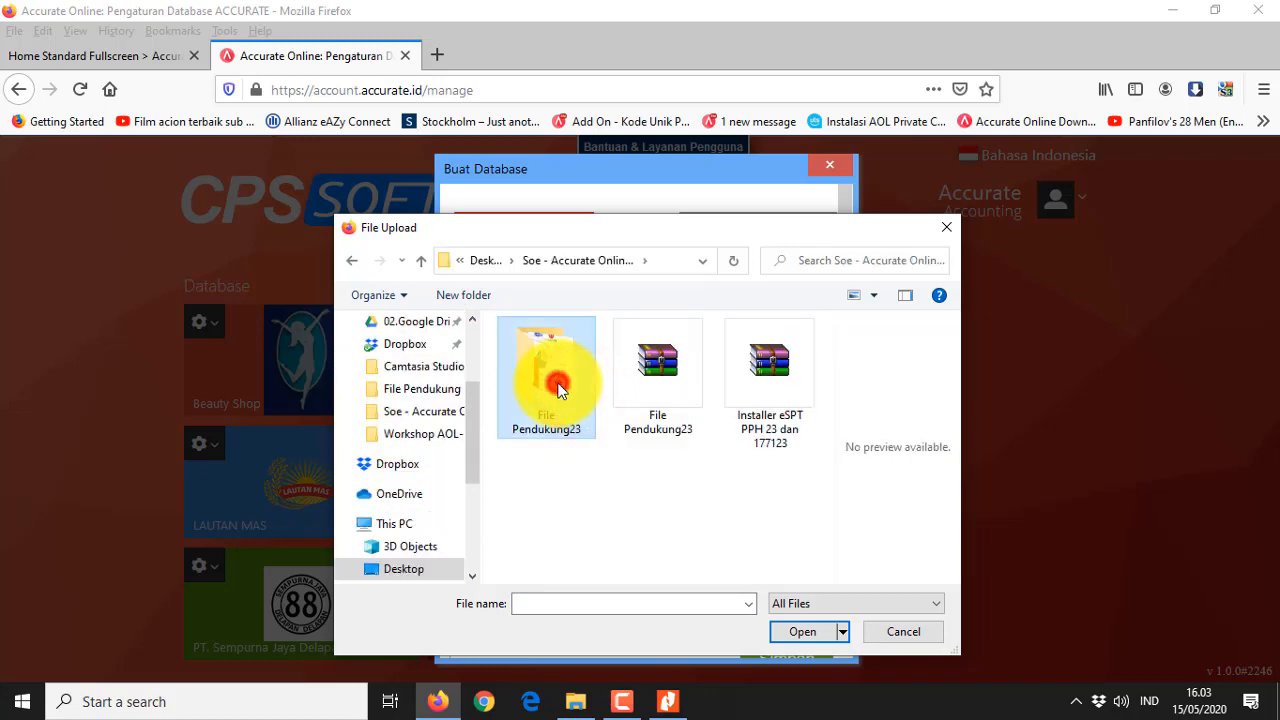
double_click(560, 383)
double_click(551, 390)
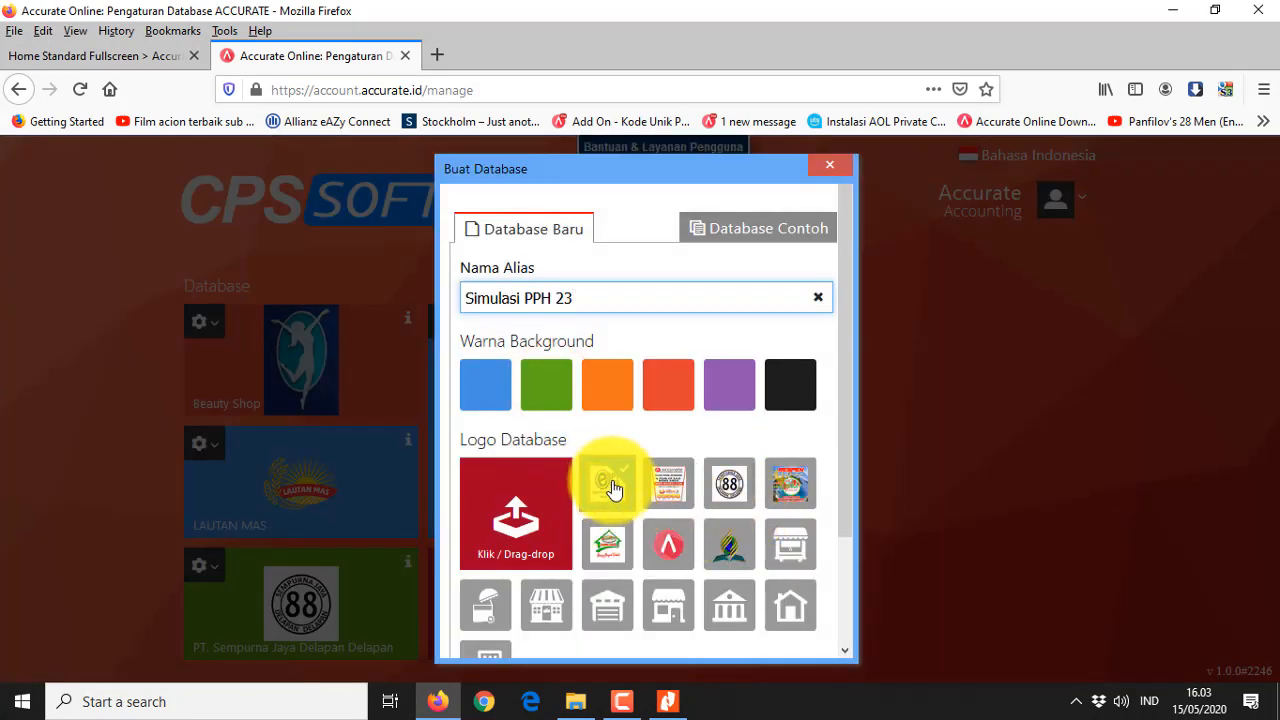
Save the new Simulasi PPH 23 database and open it from the database list
scroll(734, 445, "down", 3)
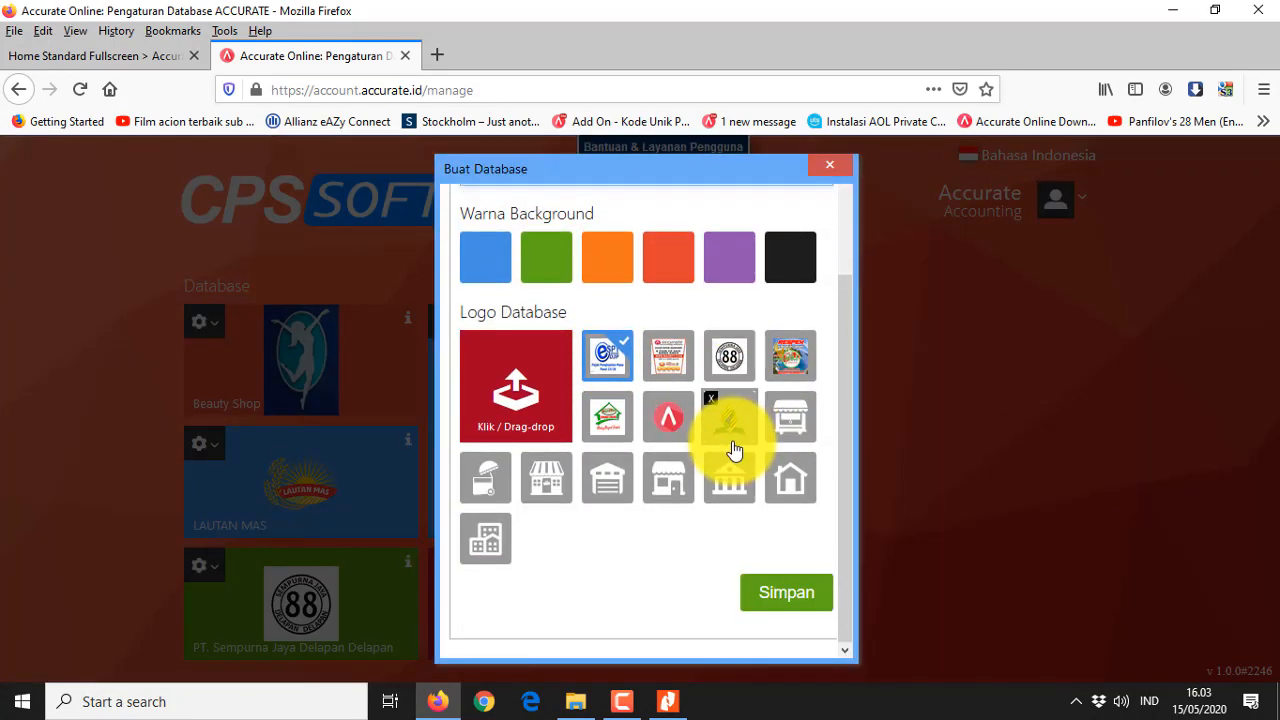
left_click(790, 591)
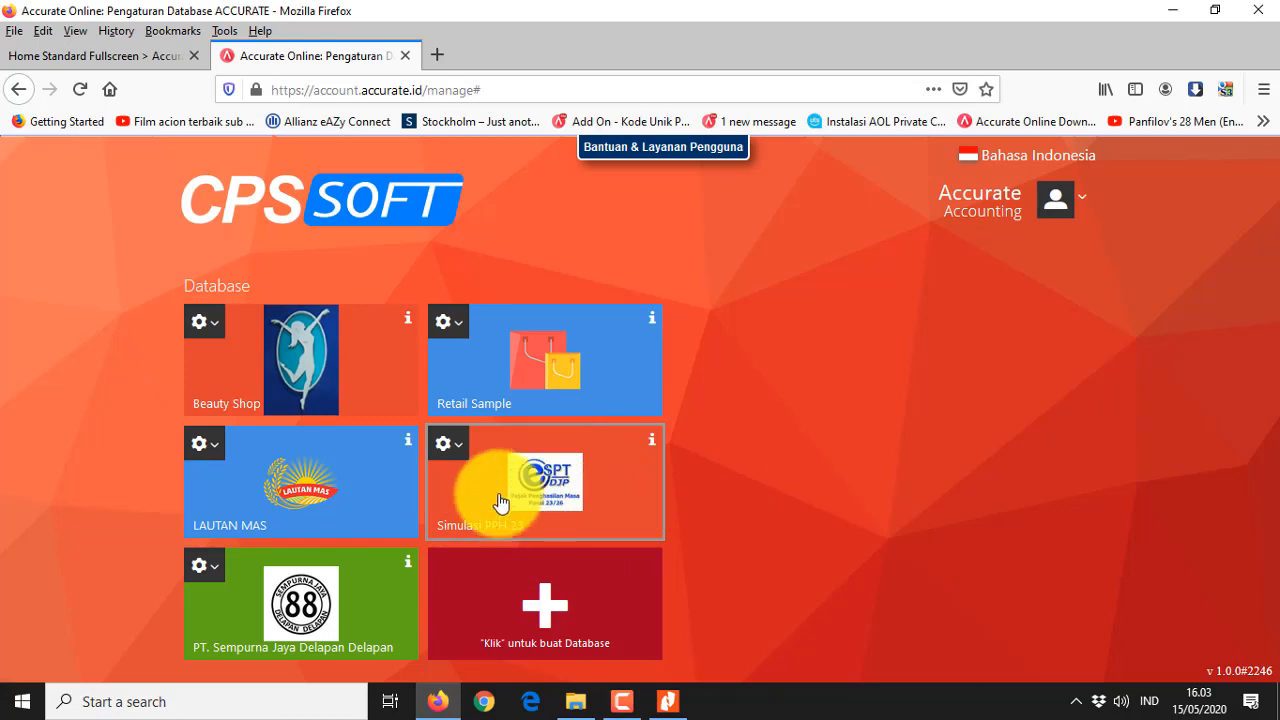
left_click(549, 480)
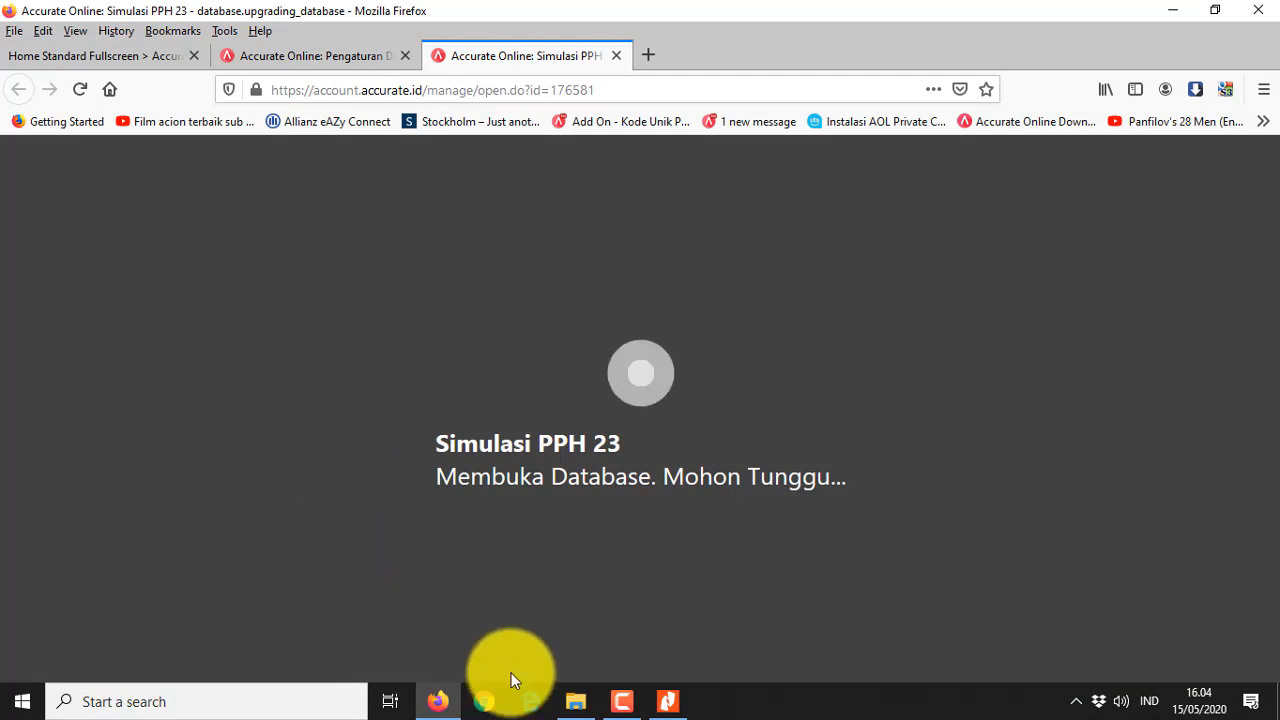
Open the Excel PPH 23-AOL Siap Import folder, and in the Nitro Pro workshop guide review the database steps and Informasi Perusahaan table
left_click(575, 697)
double_click(287, 209)
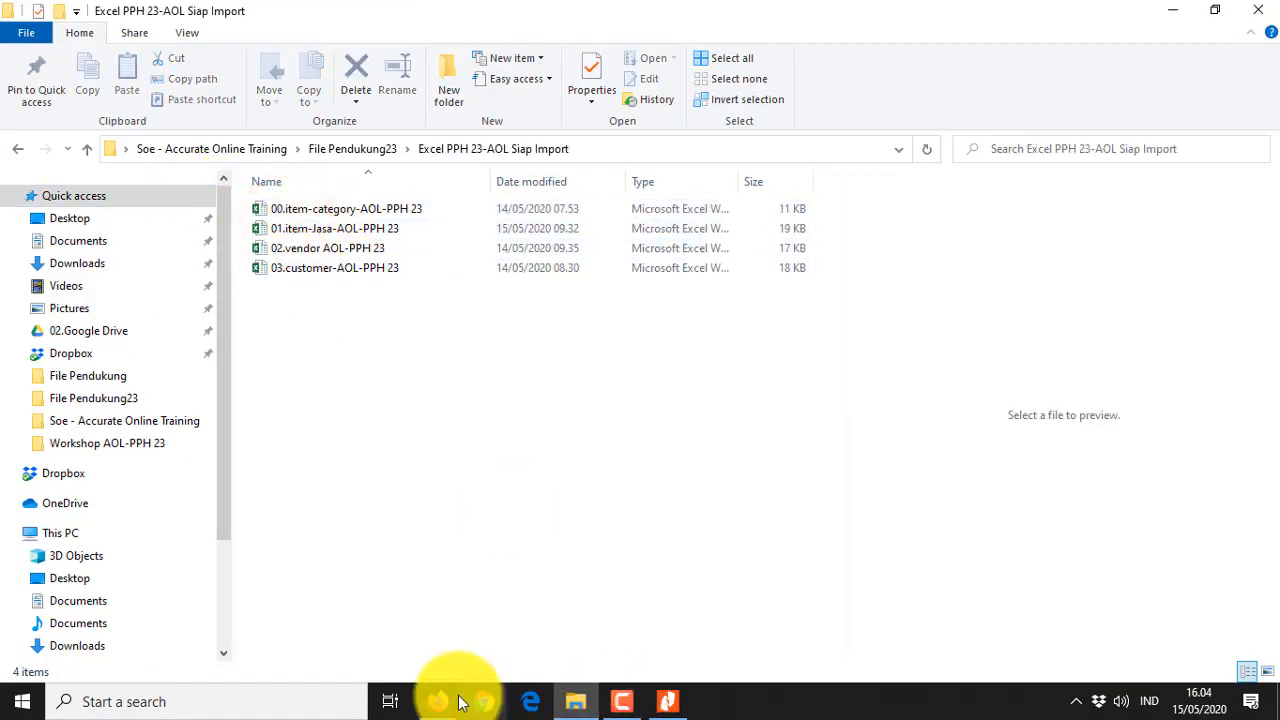
left_click(672, 701)
scroll(684, 480, "down", 5)
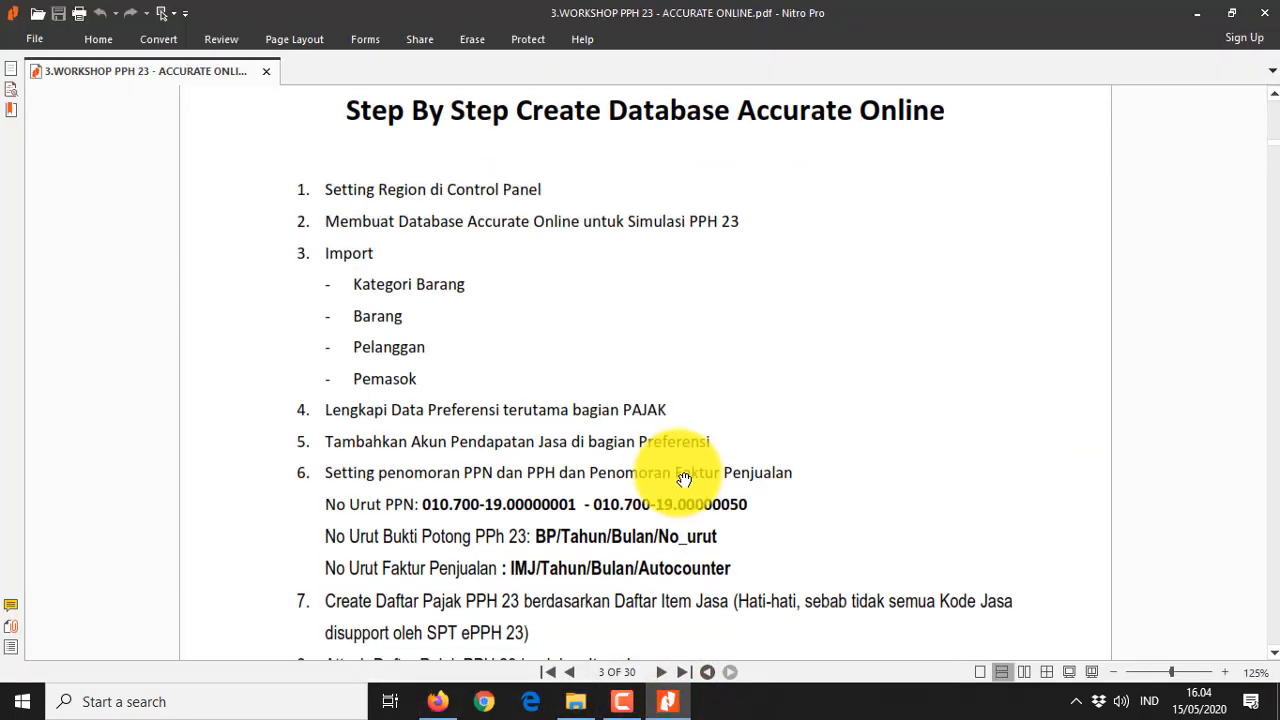
scroll(684, 480, "down", 5)
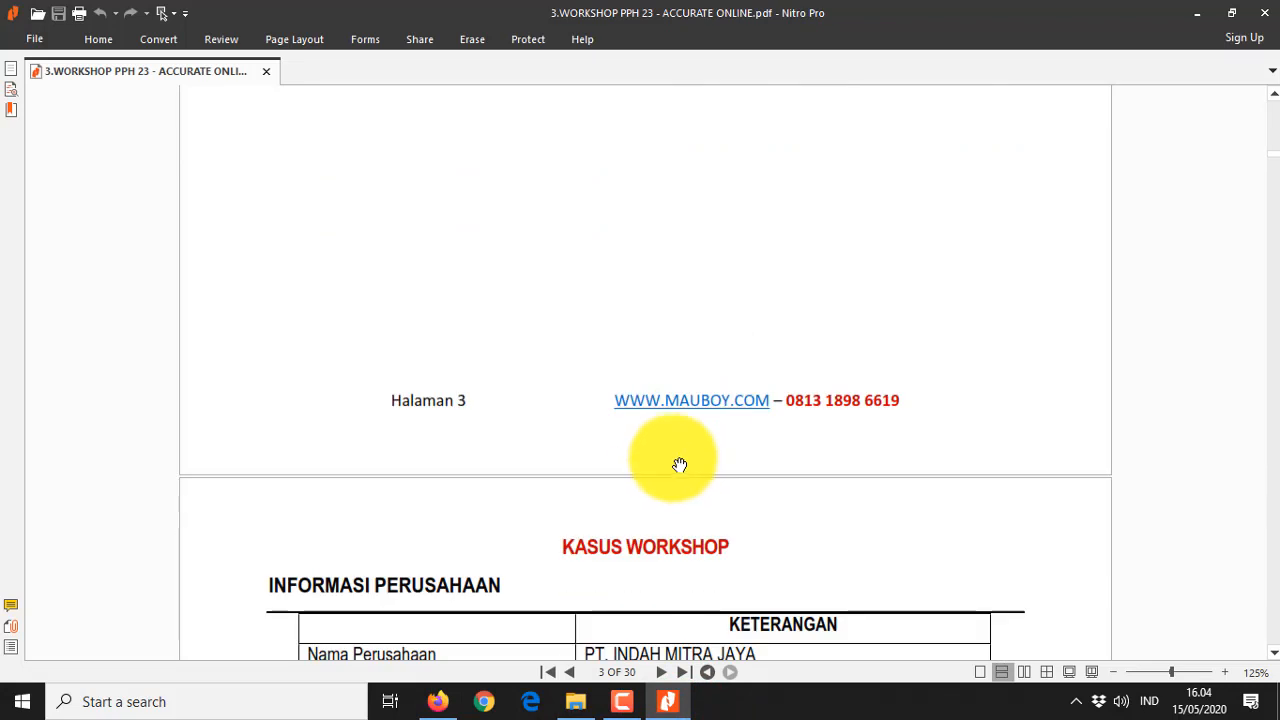
scroll(679, 447, "up", 6)
scroll(679, 447, "up", 2)
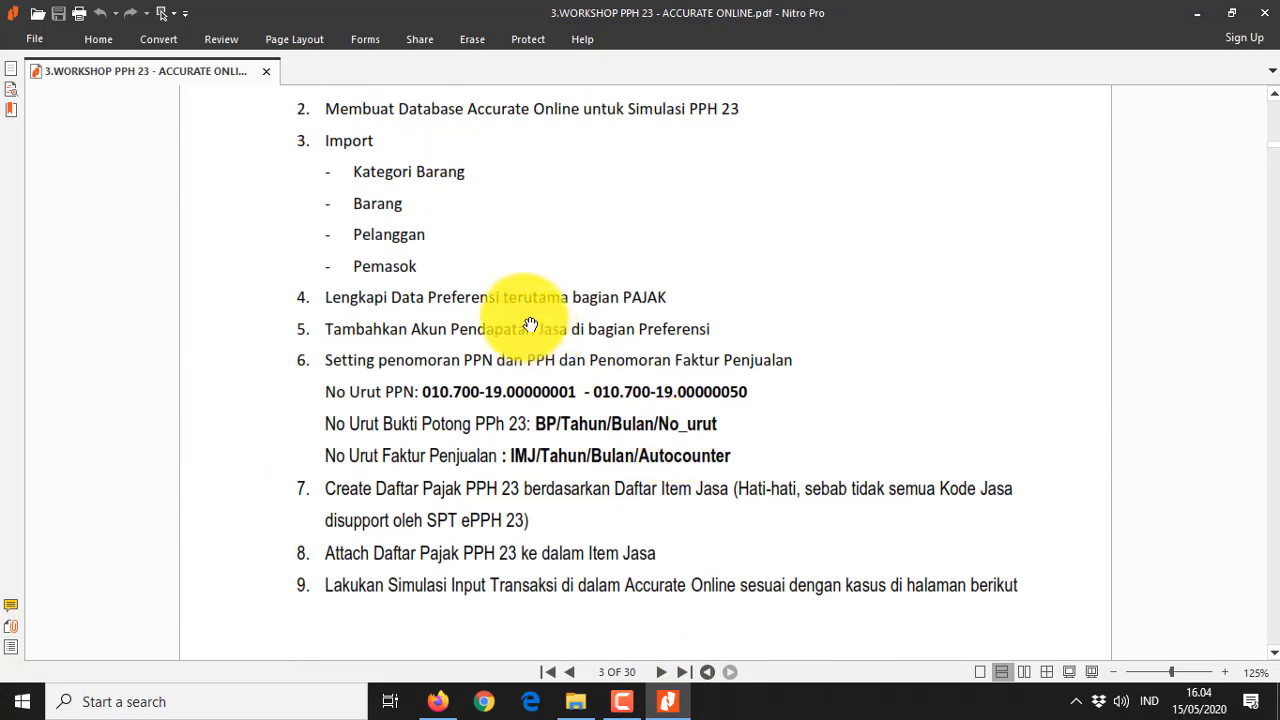
scroll(442, 353, "down", 10)
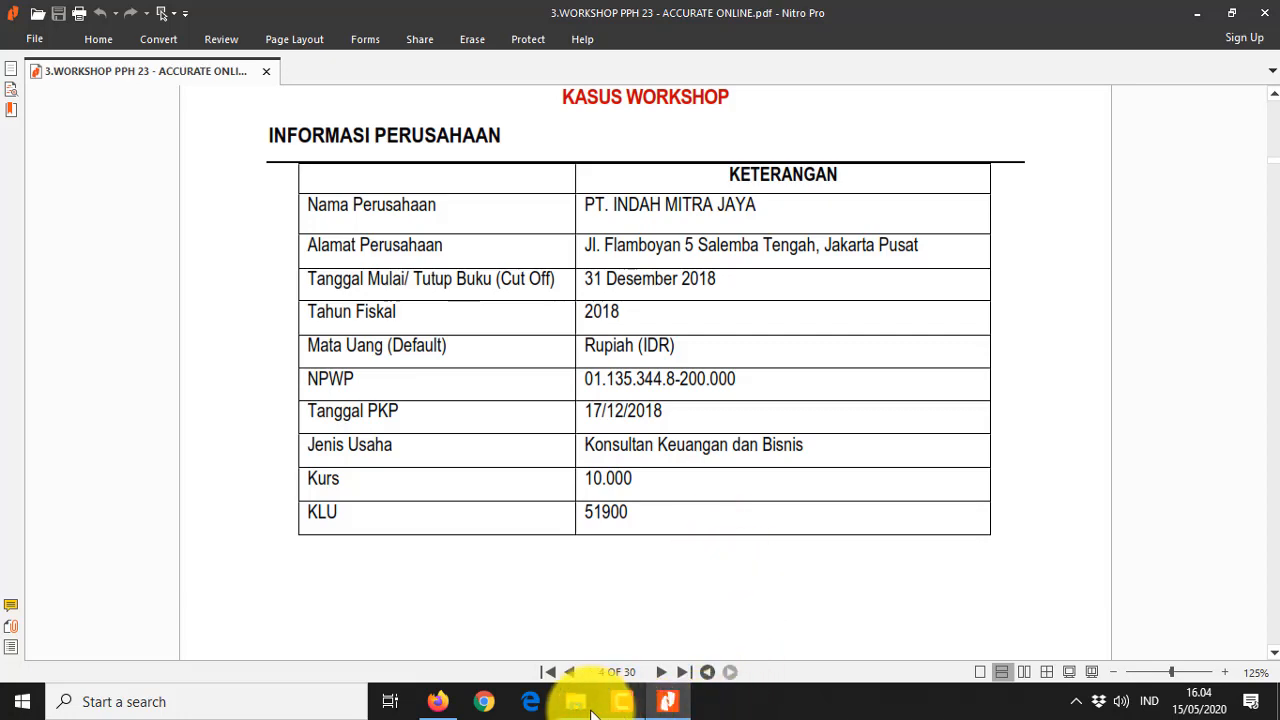
Switch to Firefox and enter PT. INDAH MITRA JAYA as the company Nama, checking it against the workshop guide
left_click(437, 701)
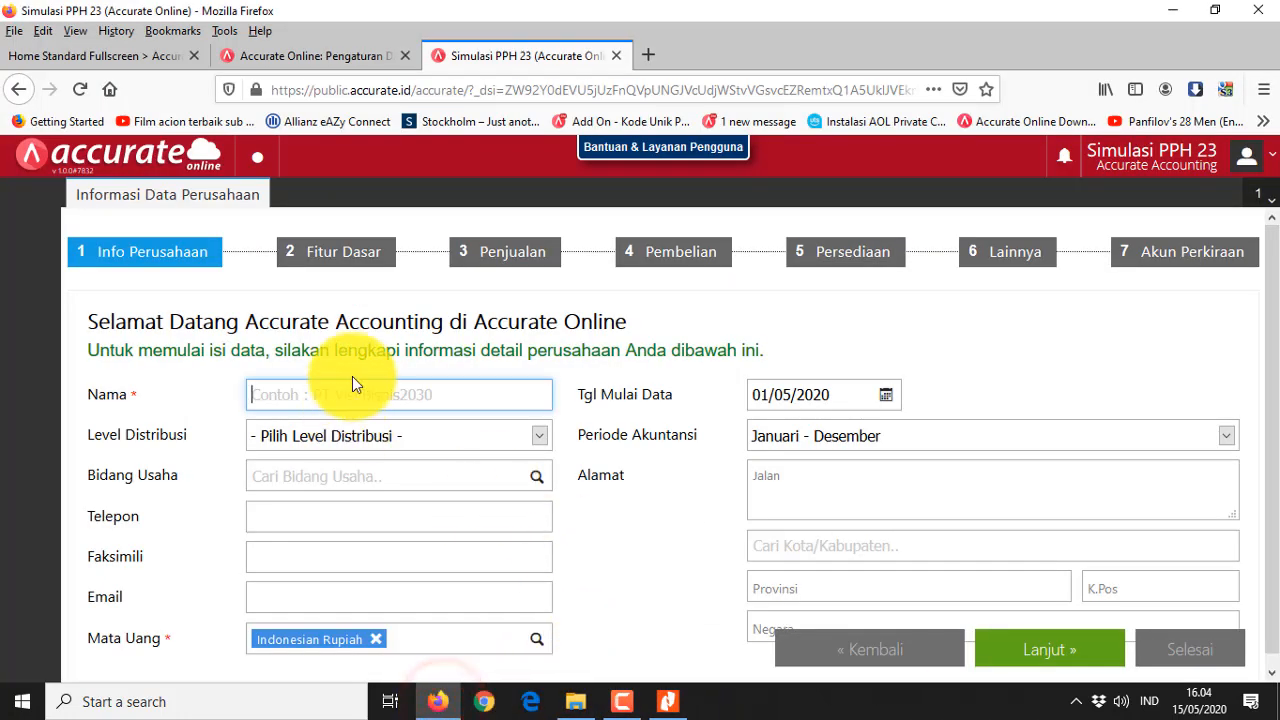
key("alt+Tab")
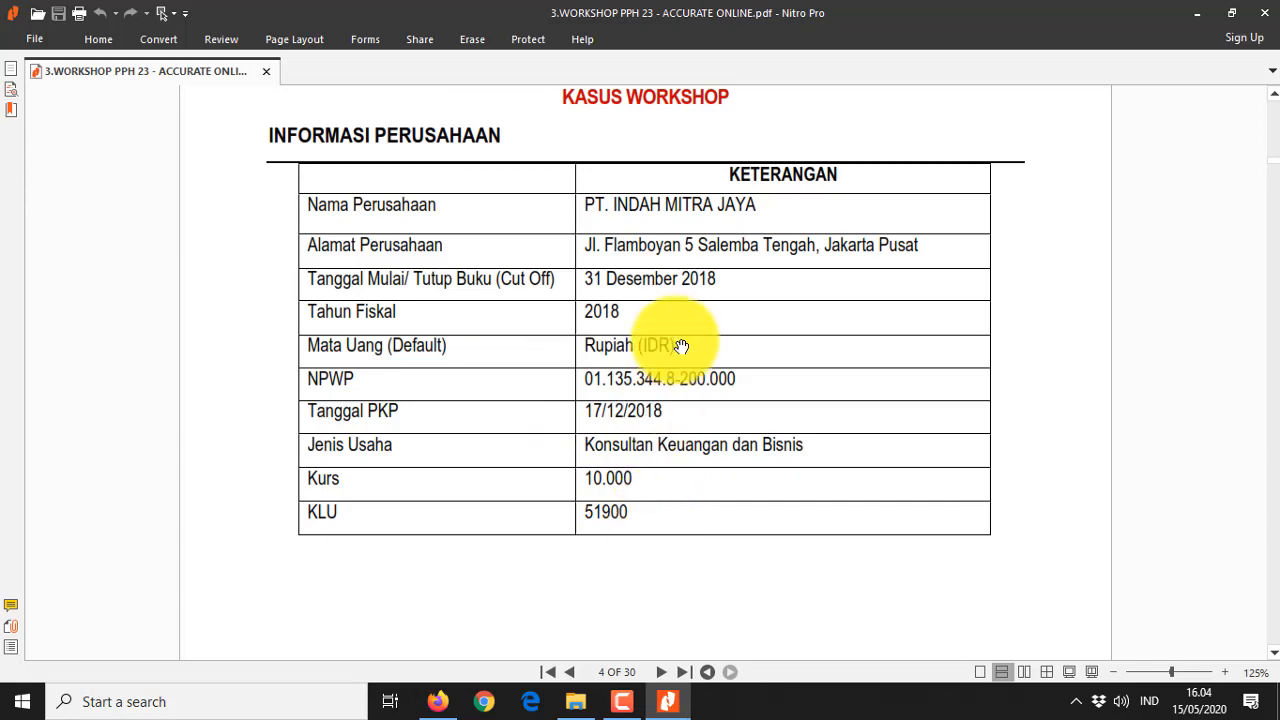
key("alt+Tab")
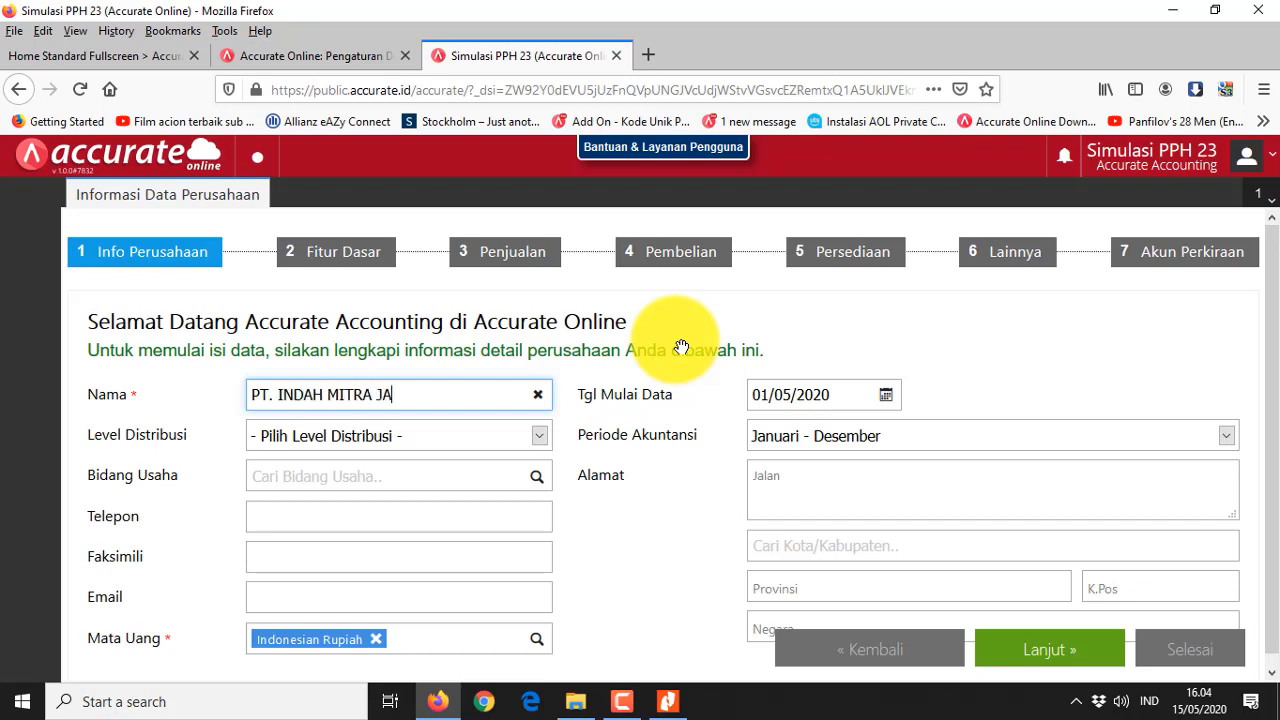
key("alt+Tab")
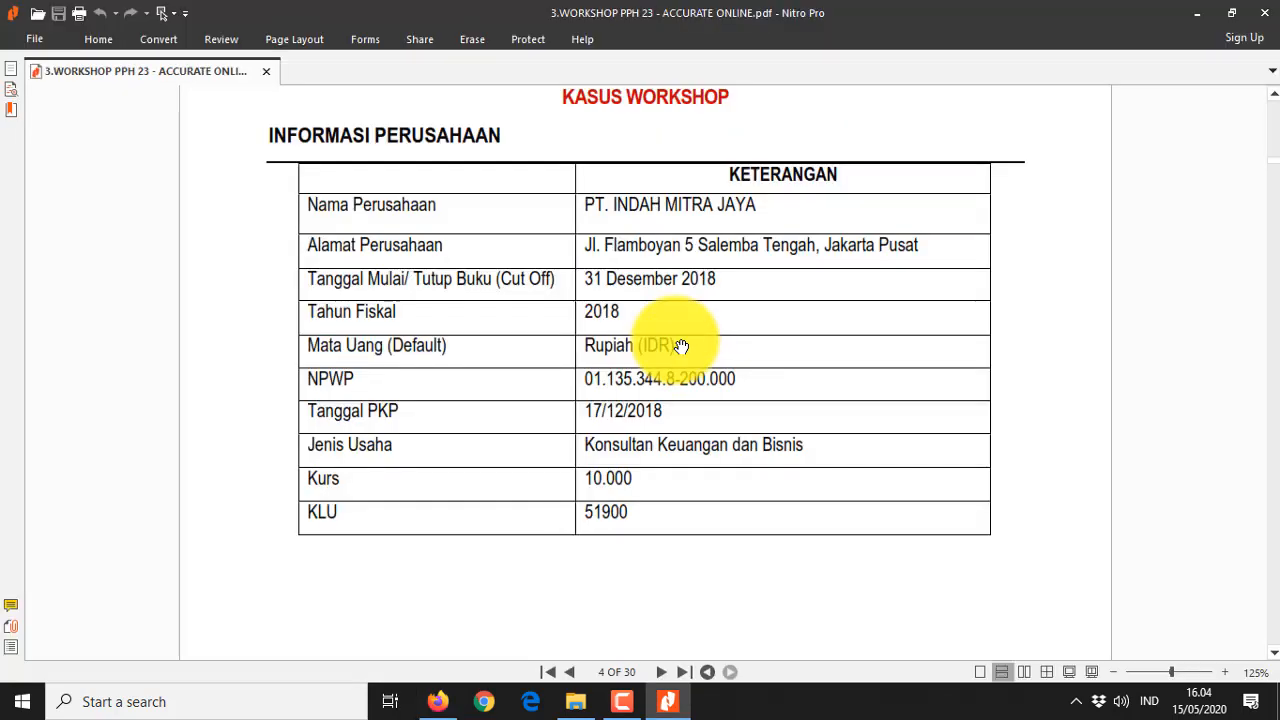
key("alt+Tab")
Set Level Distribusi to Distributor and Bidang Usaha to Finance (Keuangan)
left_click(466, 434)
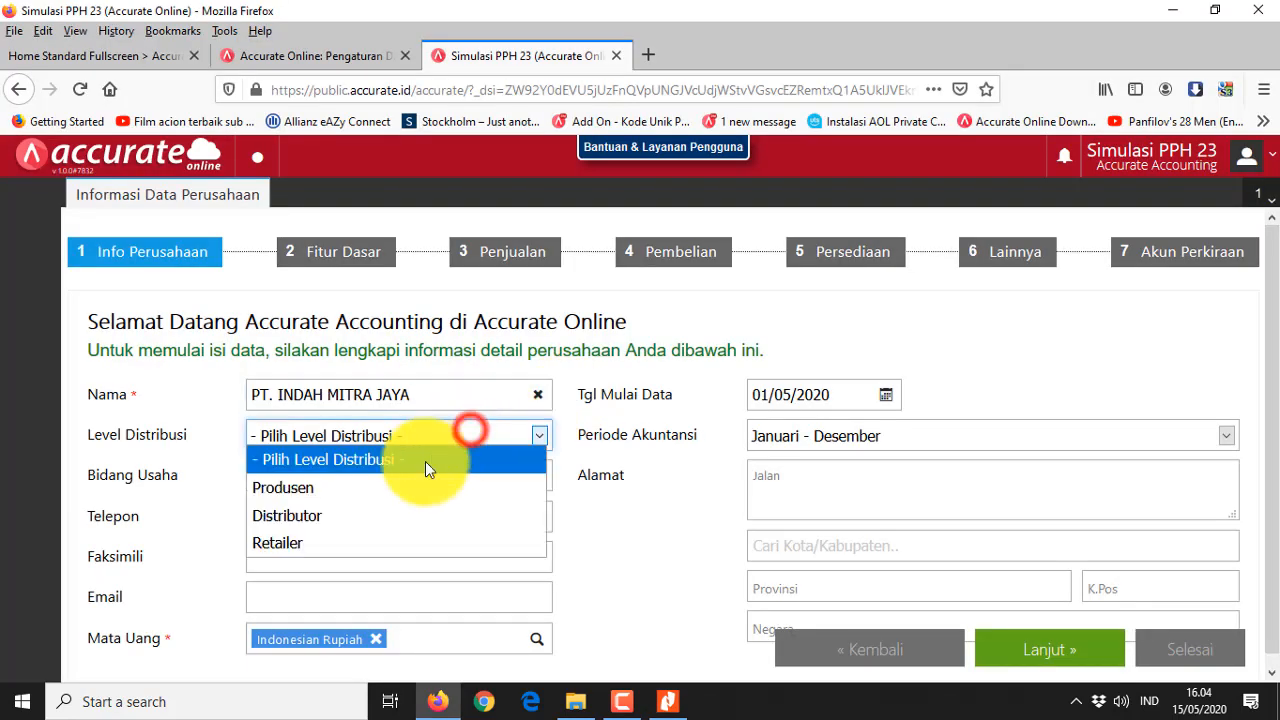
left_click(343, 514)
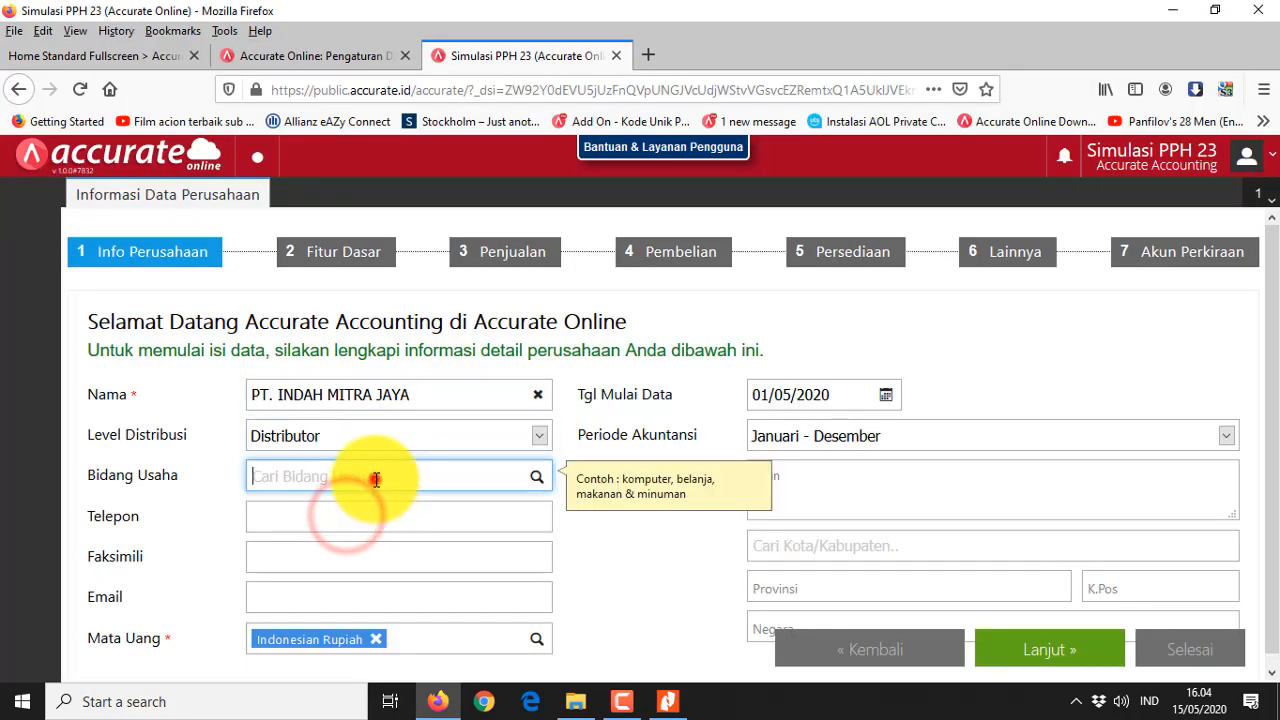
left_click(532, 477)
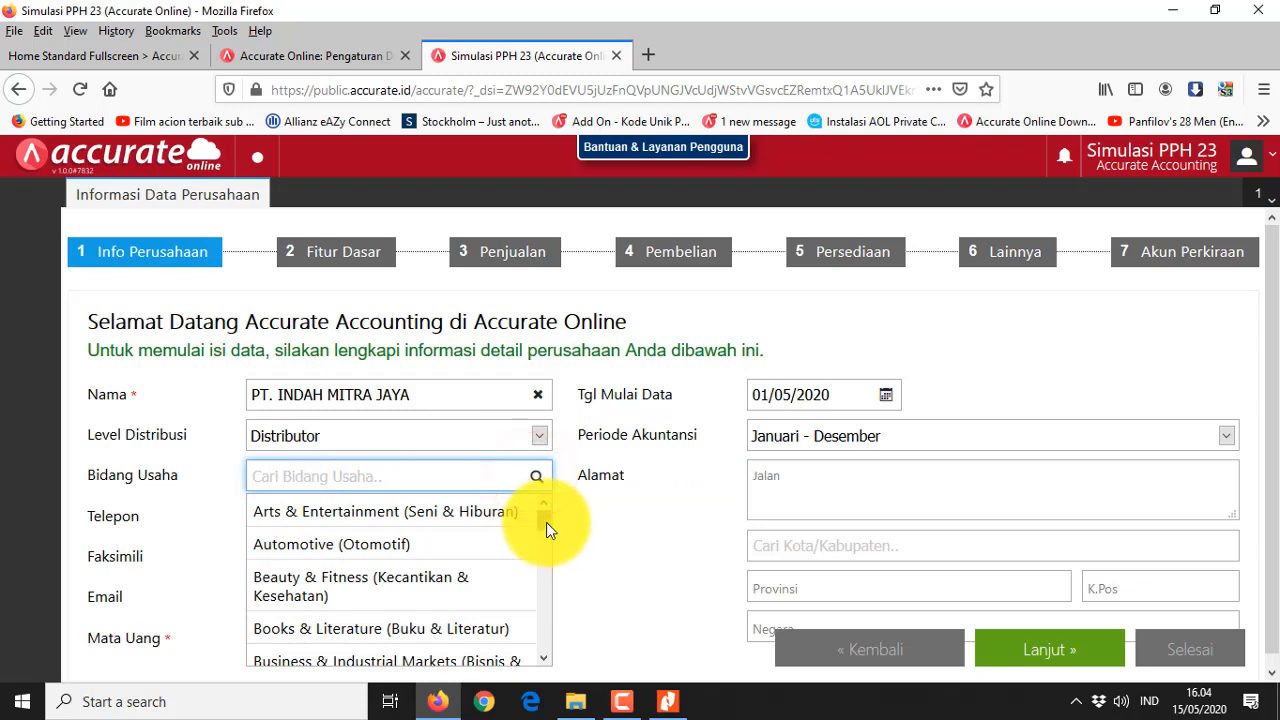
left_click_drag(546, 522, 544, 550)
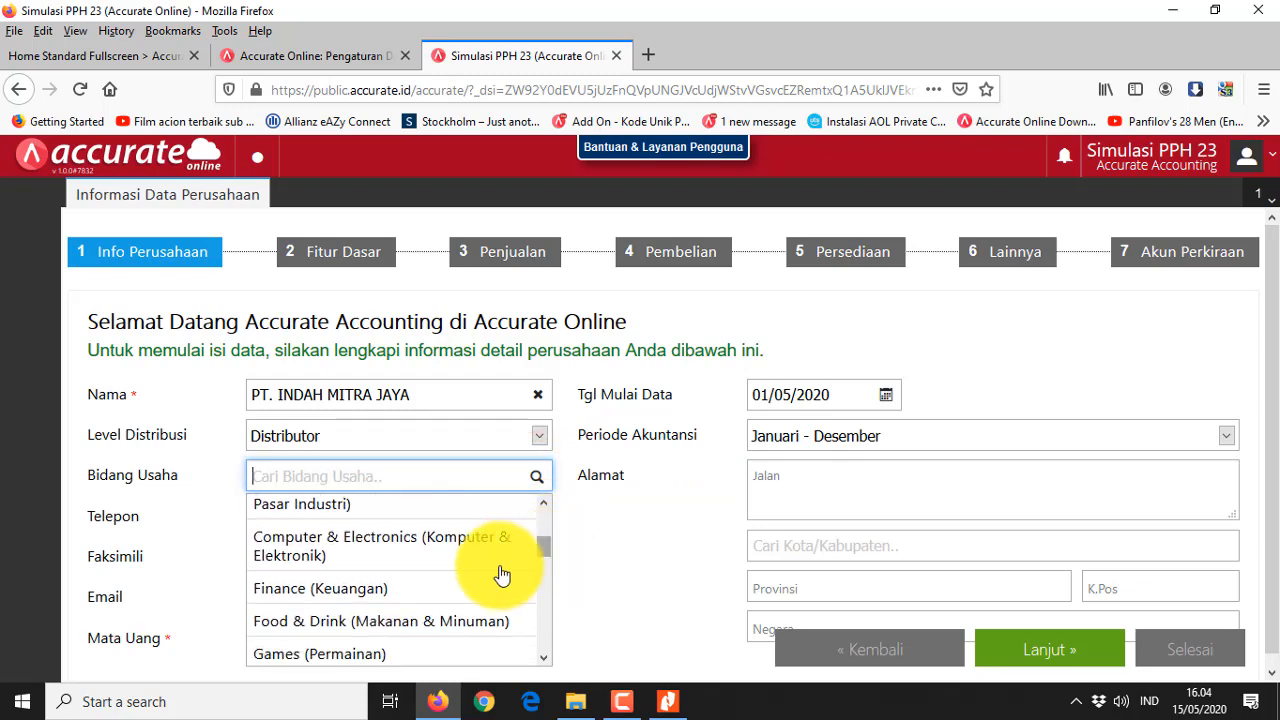
left_click(471, 590)
Fill in the company's Telepon and Faksimili numbers and its Email address, consulting the workshop guide
left_click(340, 520)
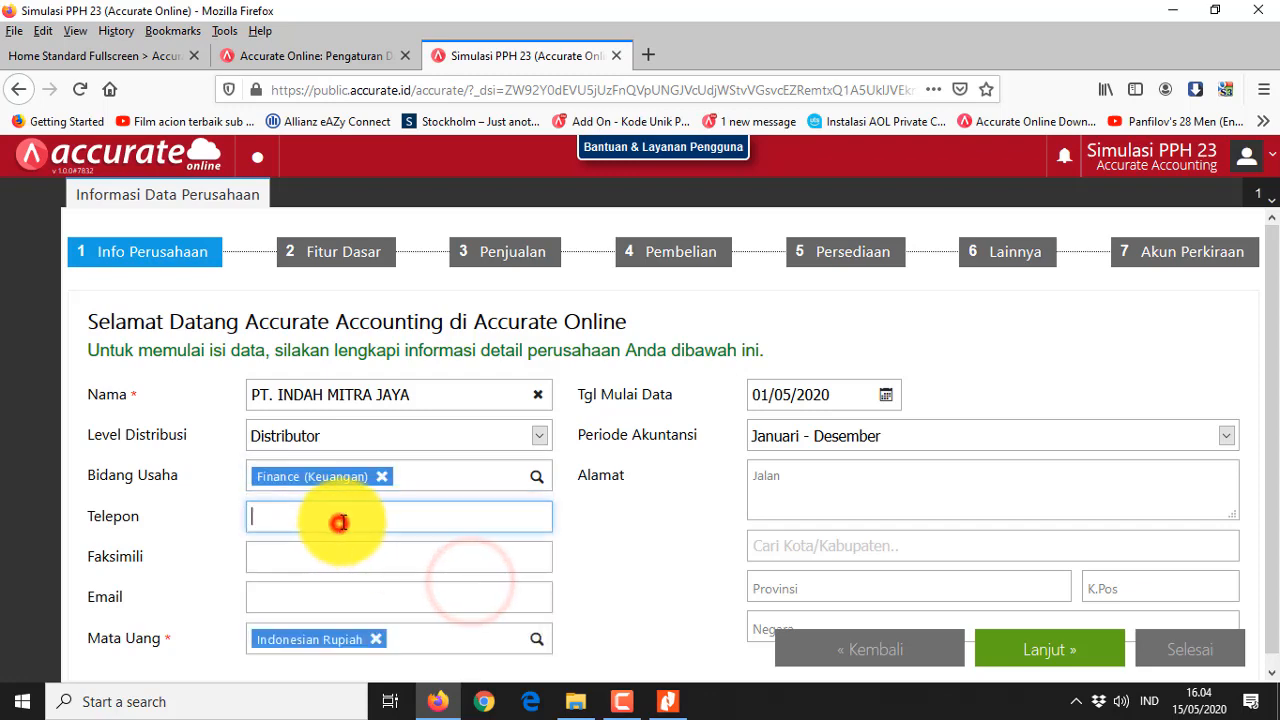
key("alt+Tab")
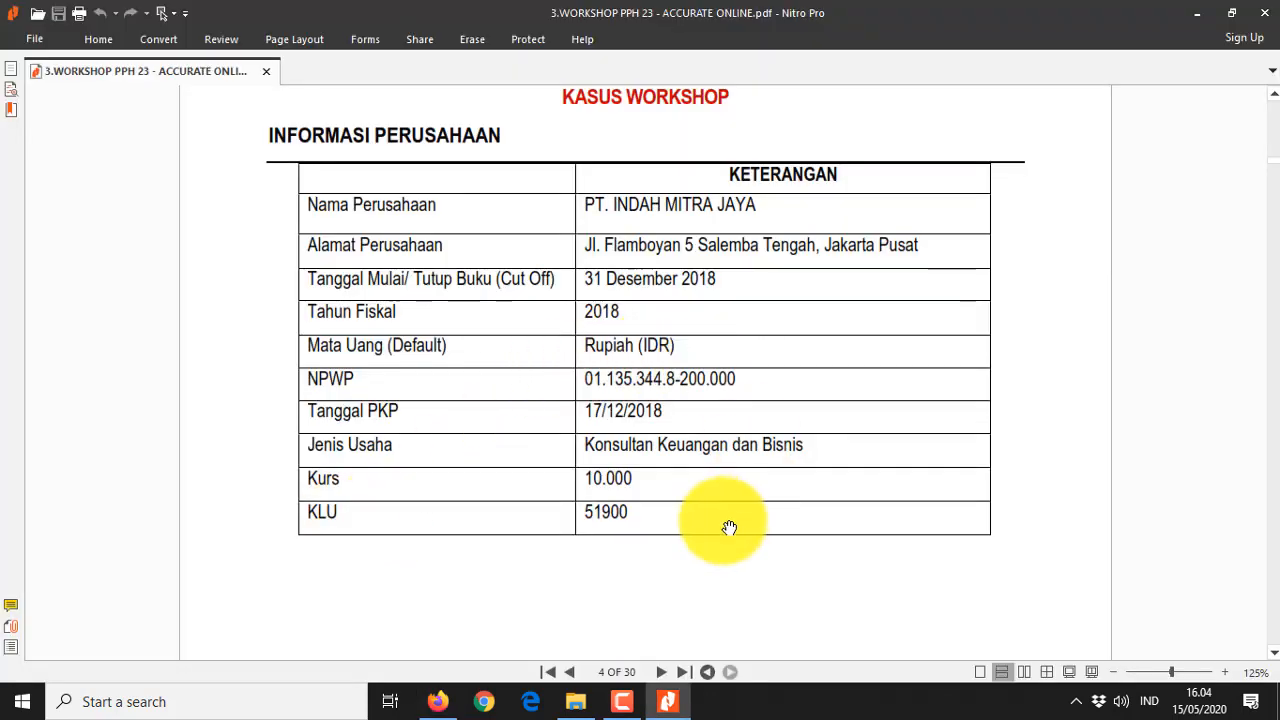
key("alt+Tab")
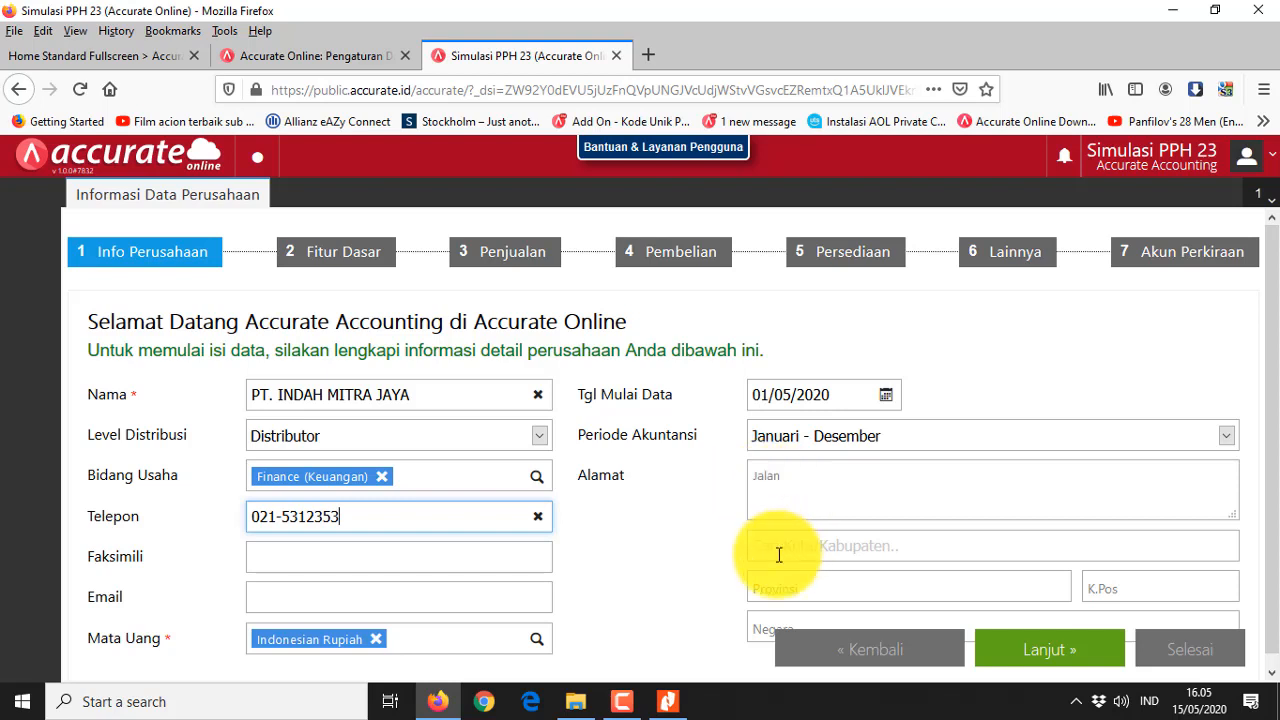
left_click(478, 565)
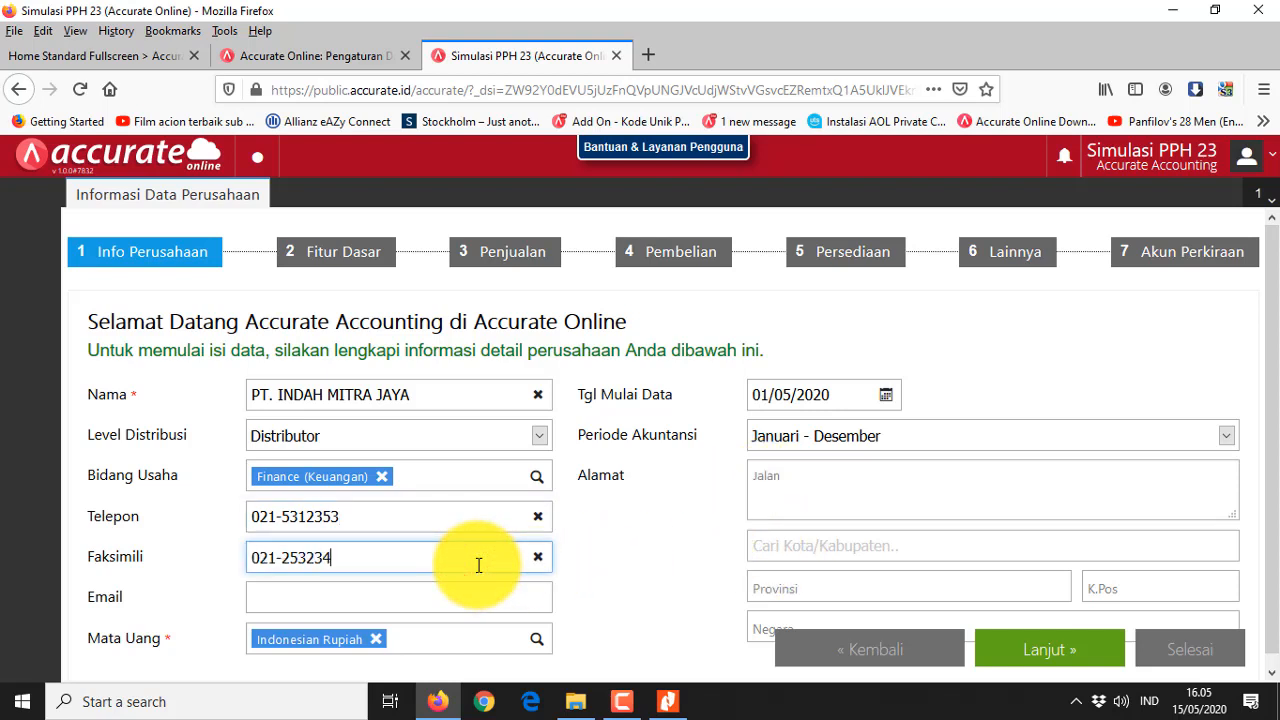
left_click(415, 606)
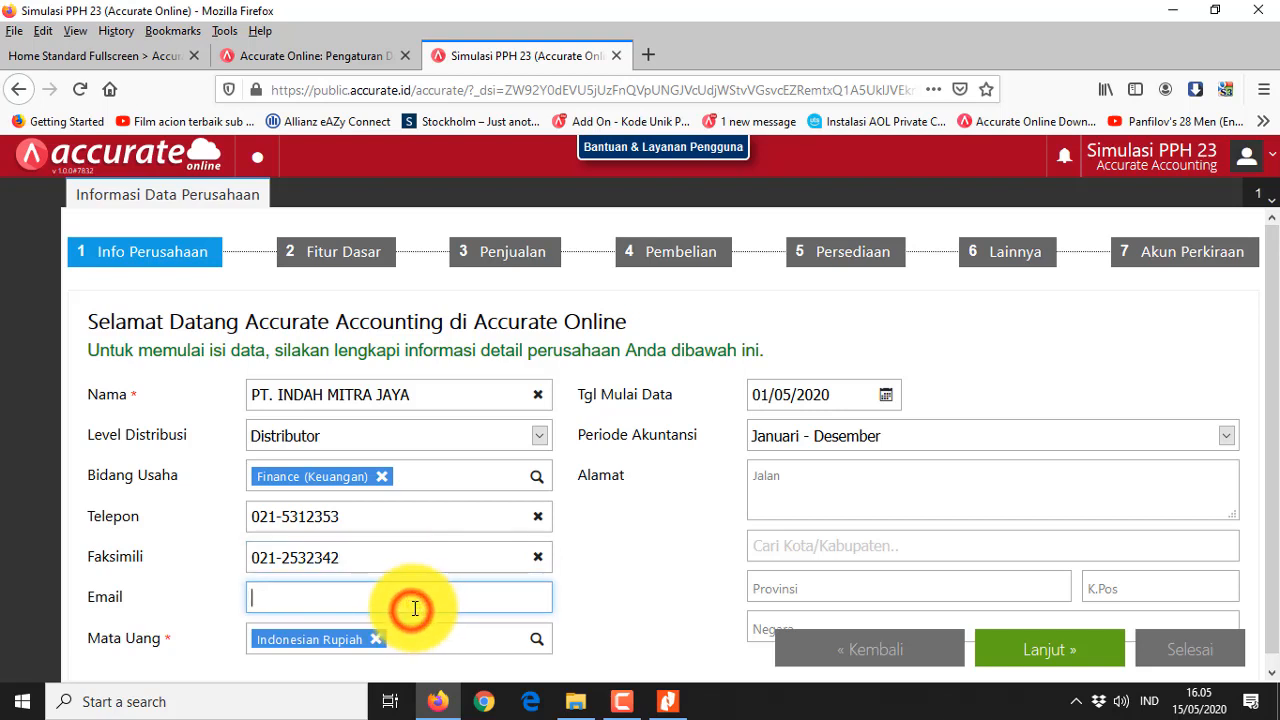
type("ARNO")
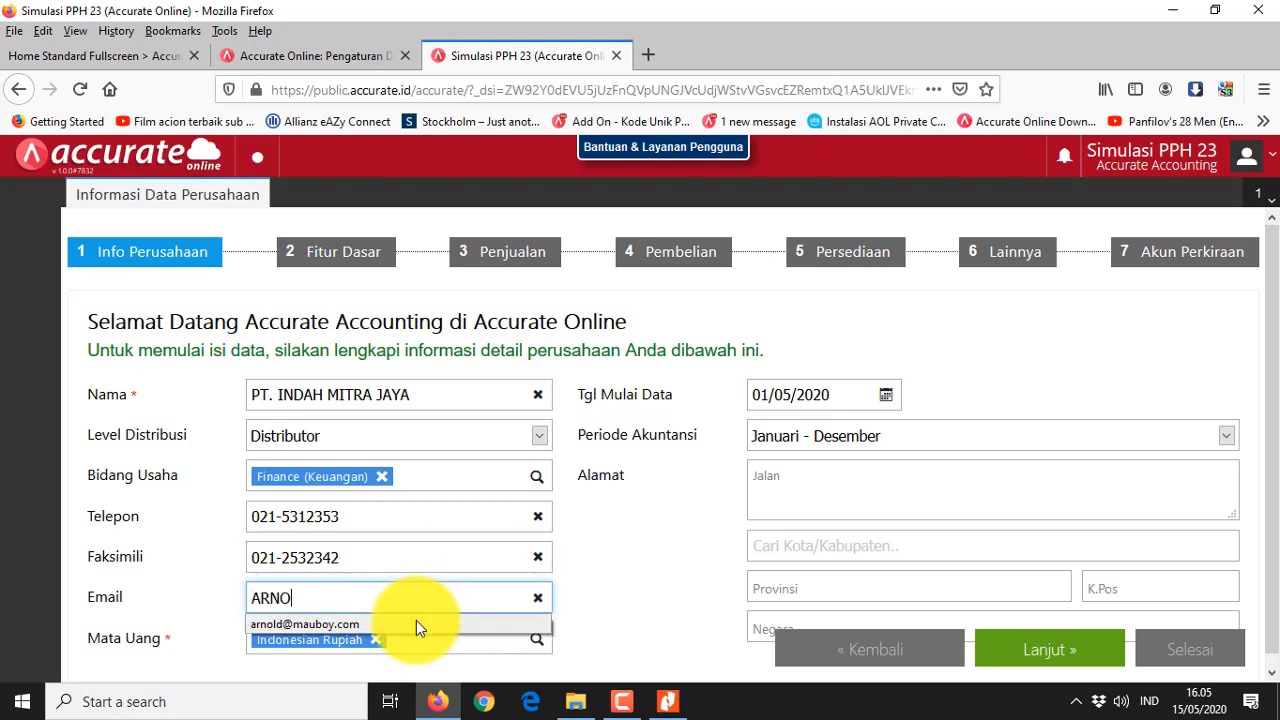
left_click(416, 622)
left_click_drag(433, 601, 240, 583)
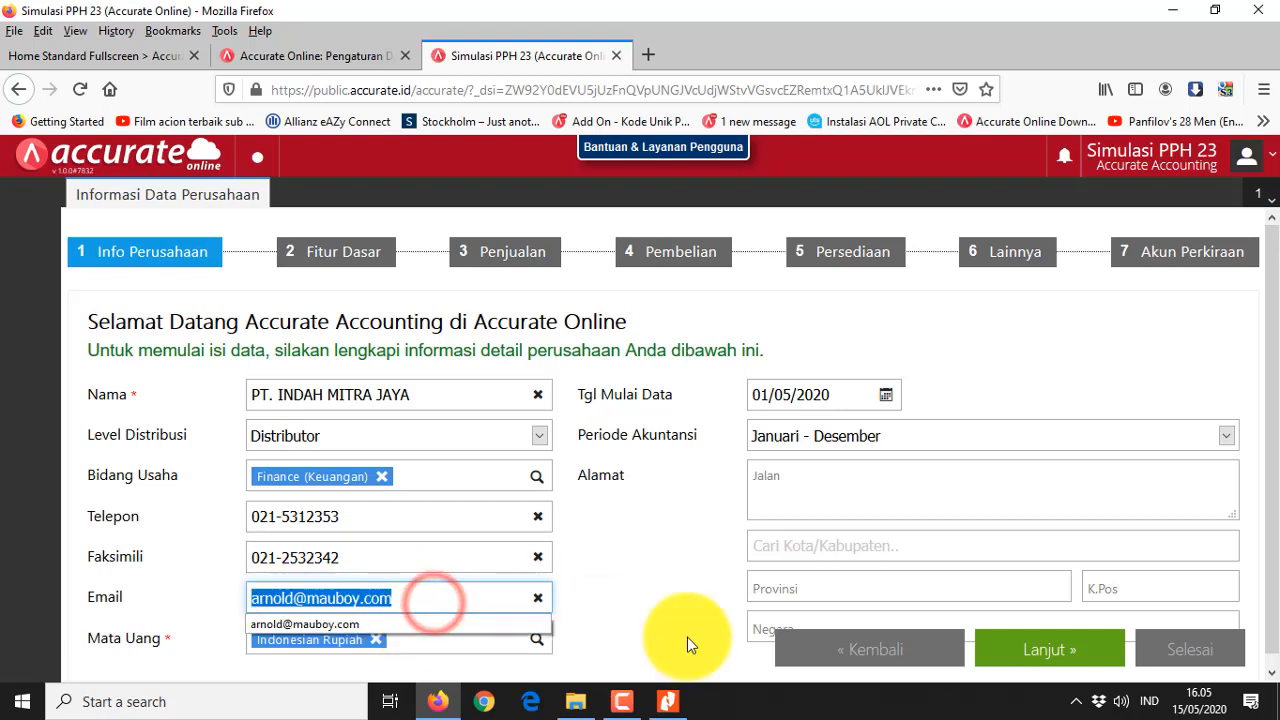
left_click(693, 593)
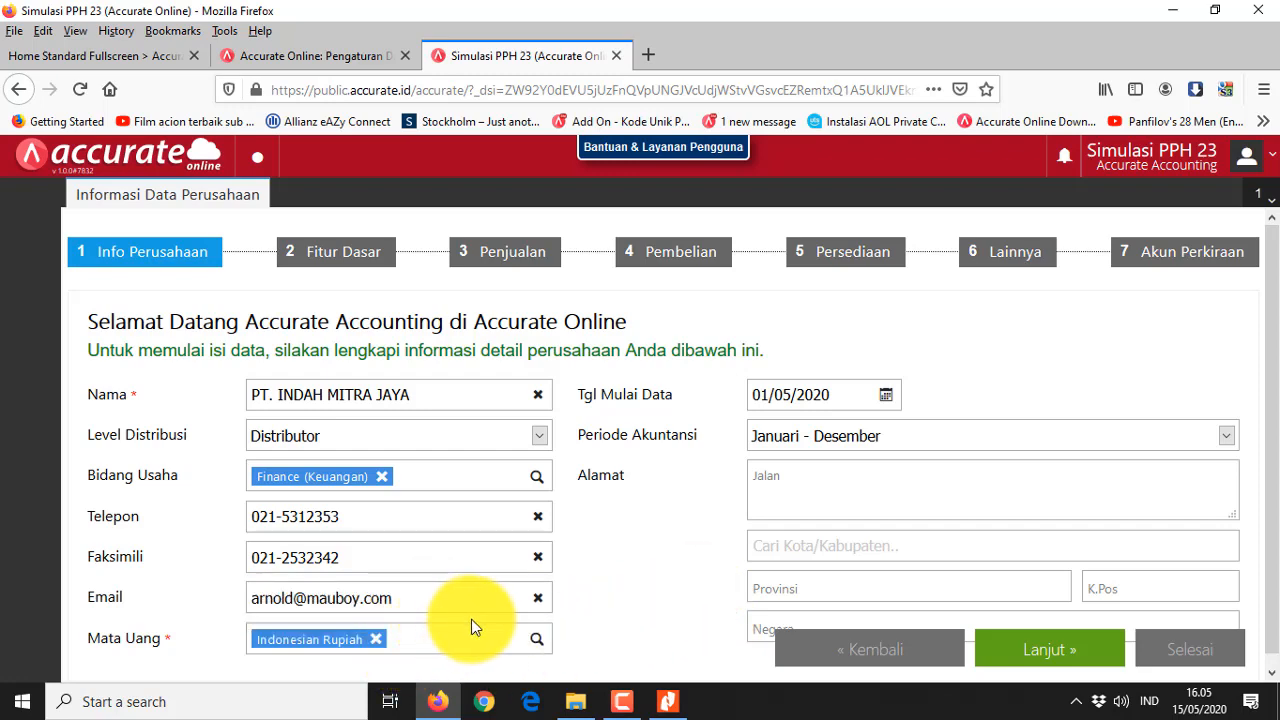
Check the cut-off date in the workshop guide and set Tgl Mulai Data to 31/12/2018
key("alt+Tab")
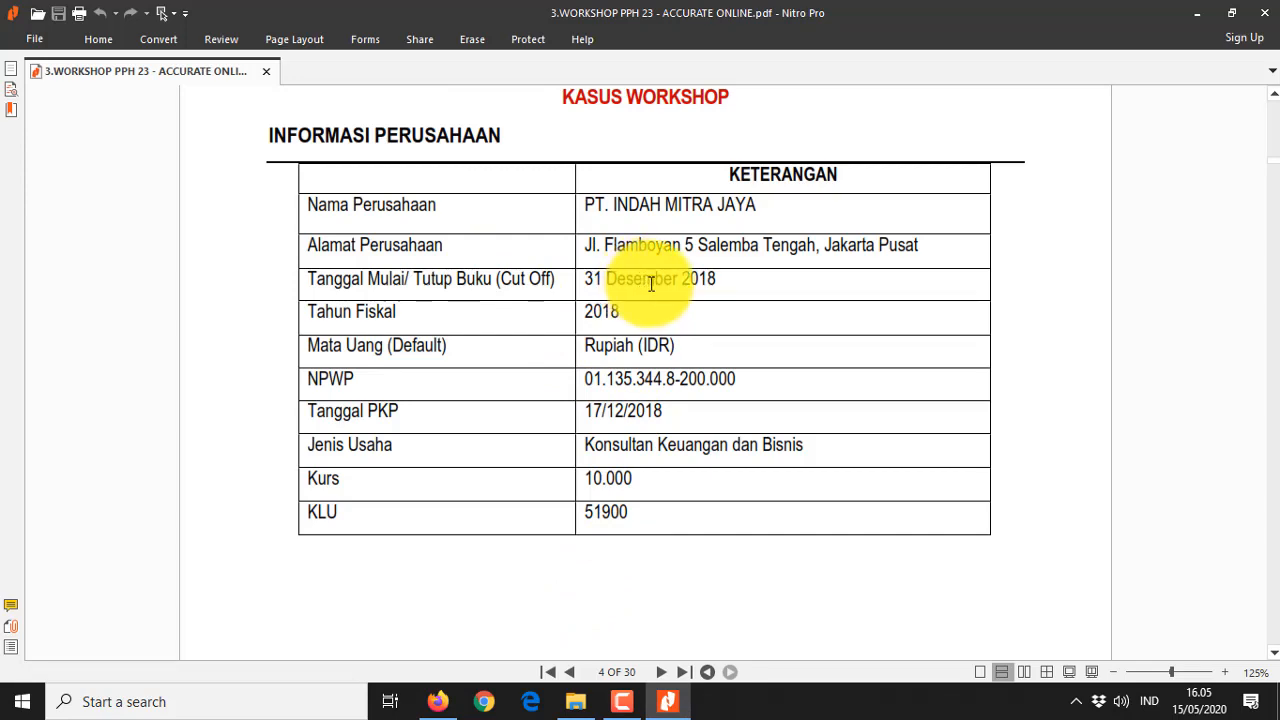
key("alt+Tab")
double_click(829, 392)
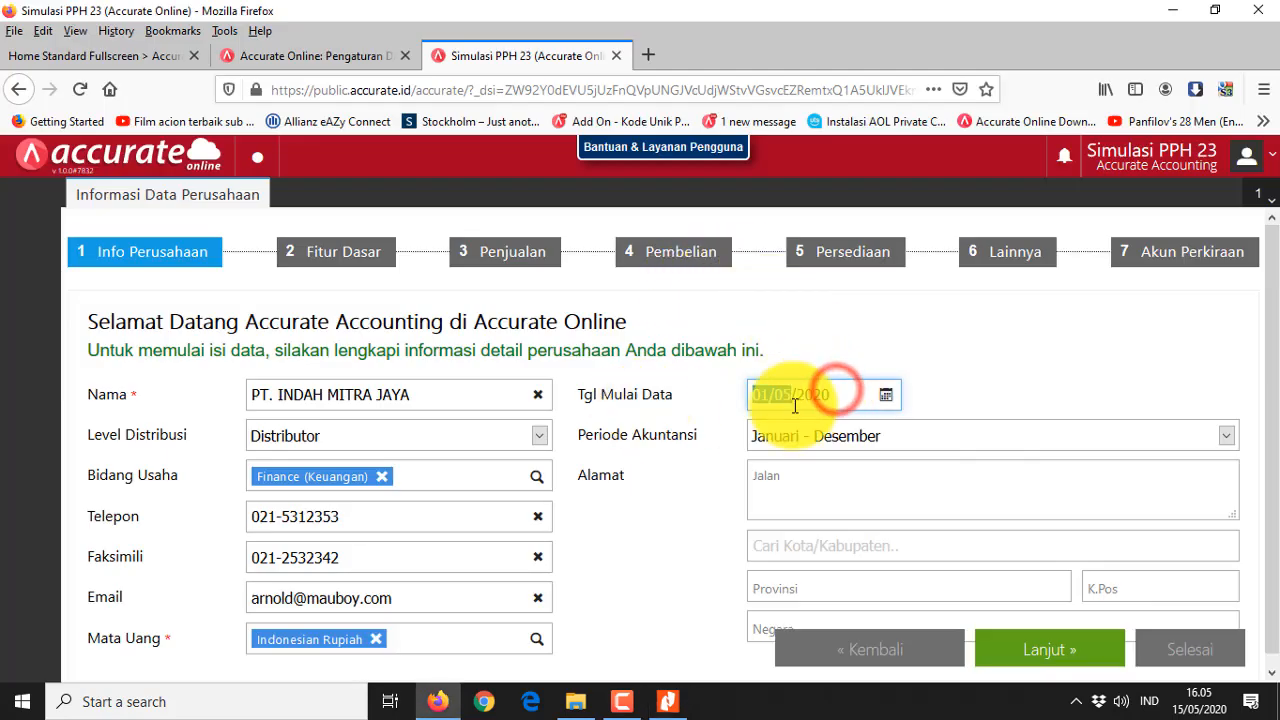
type("3")
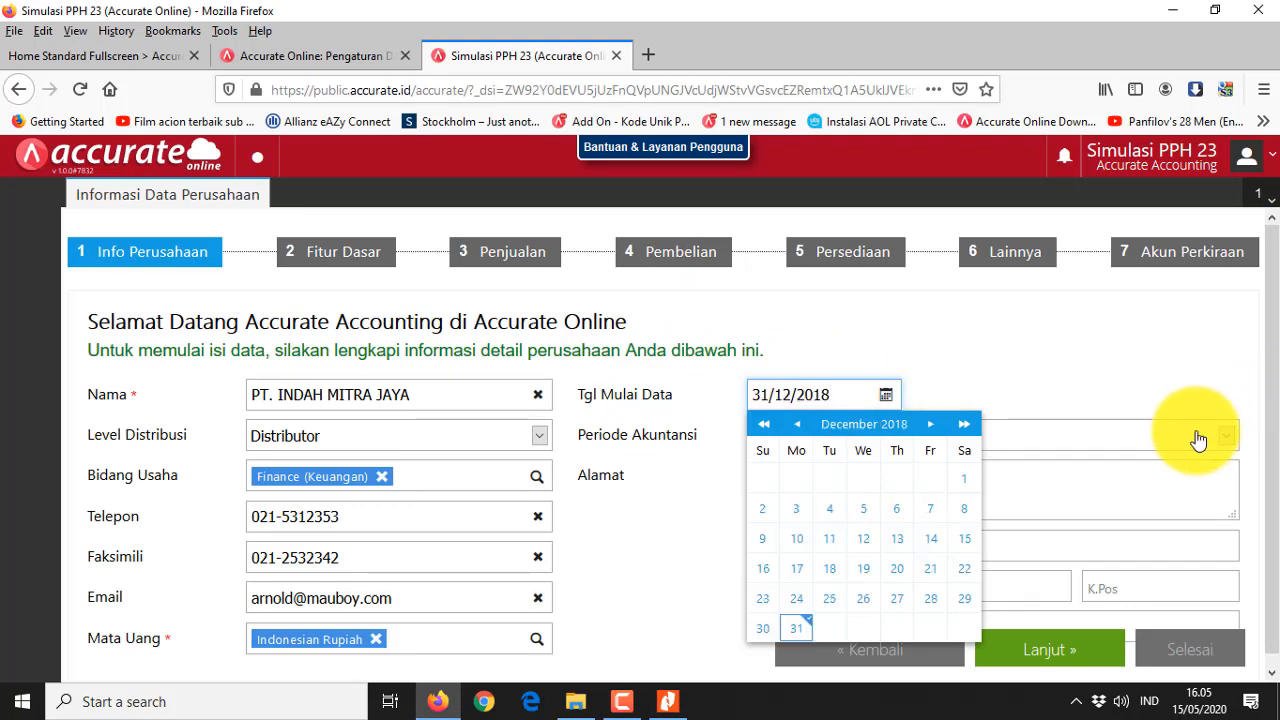
Confirm 31/12/2018 as Tgl Mulai Data and keep Periode Akuntansi at Januari - Desember
left_click(798, 627)
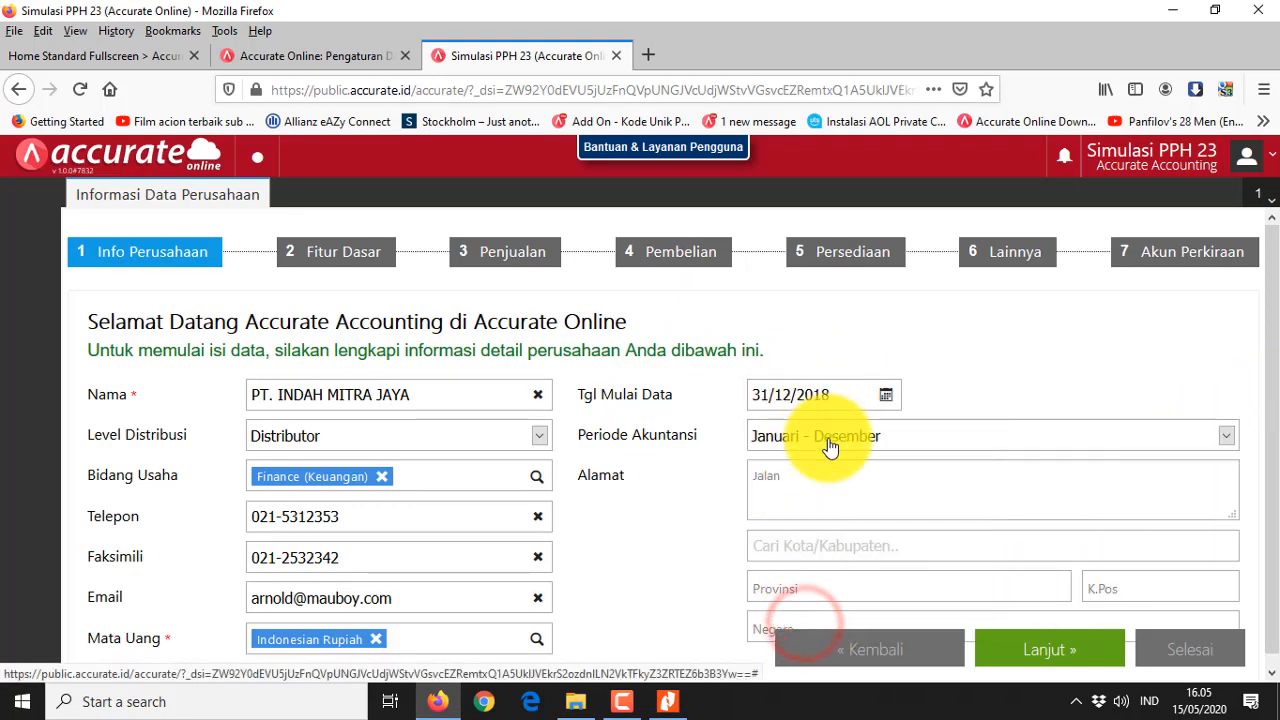
left_click(826, 440)
left_click(826, 440)
Enter the company's street address in the Alamat section, copying it from the workshop guide
key("alt+Tab")
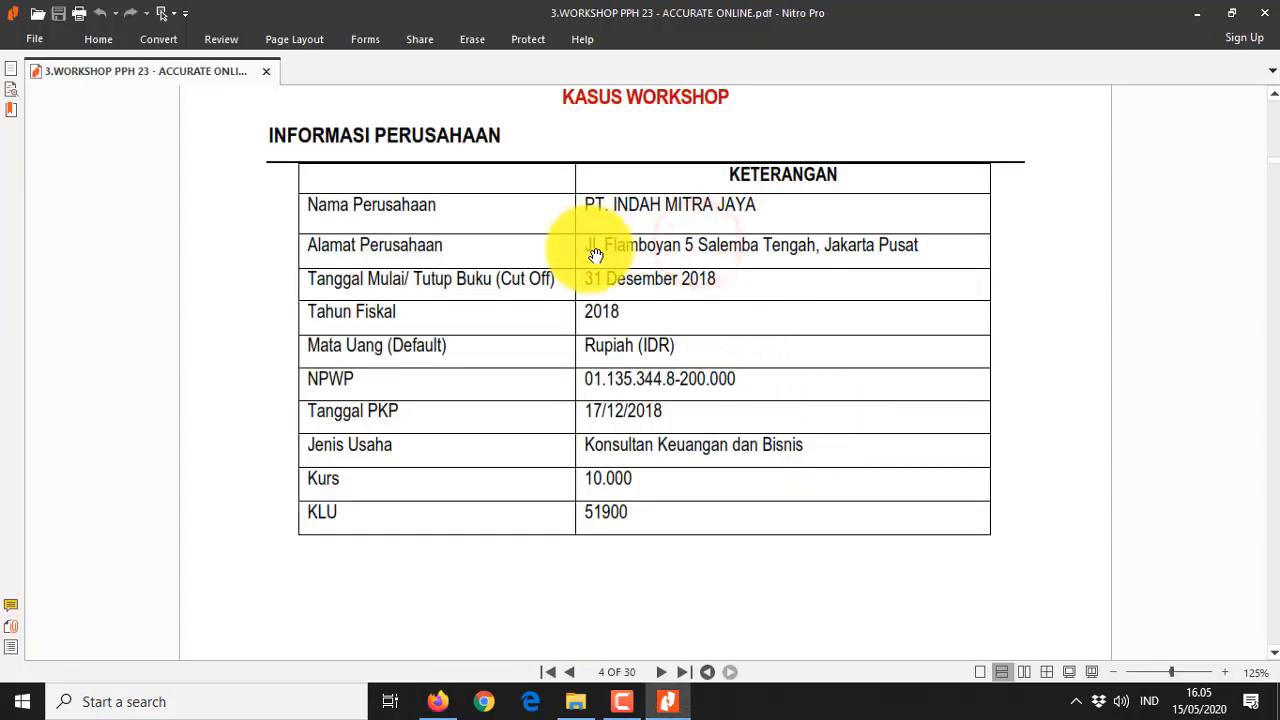
key("alt+Tab")
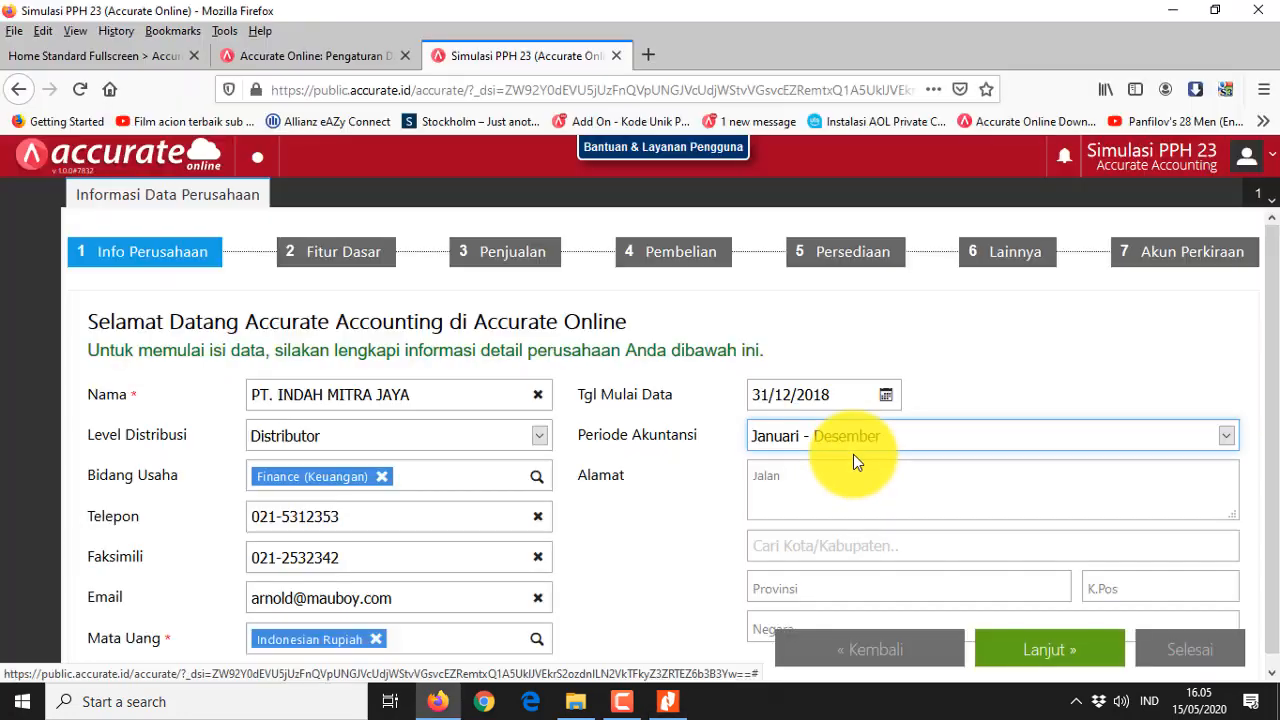
left_click(847, 468)
type("Jalan jALAN")
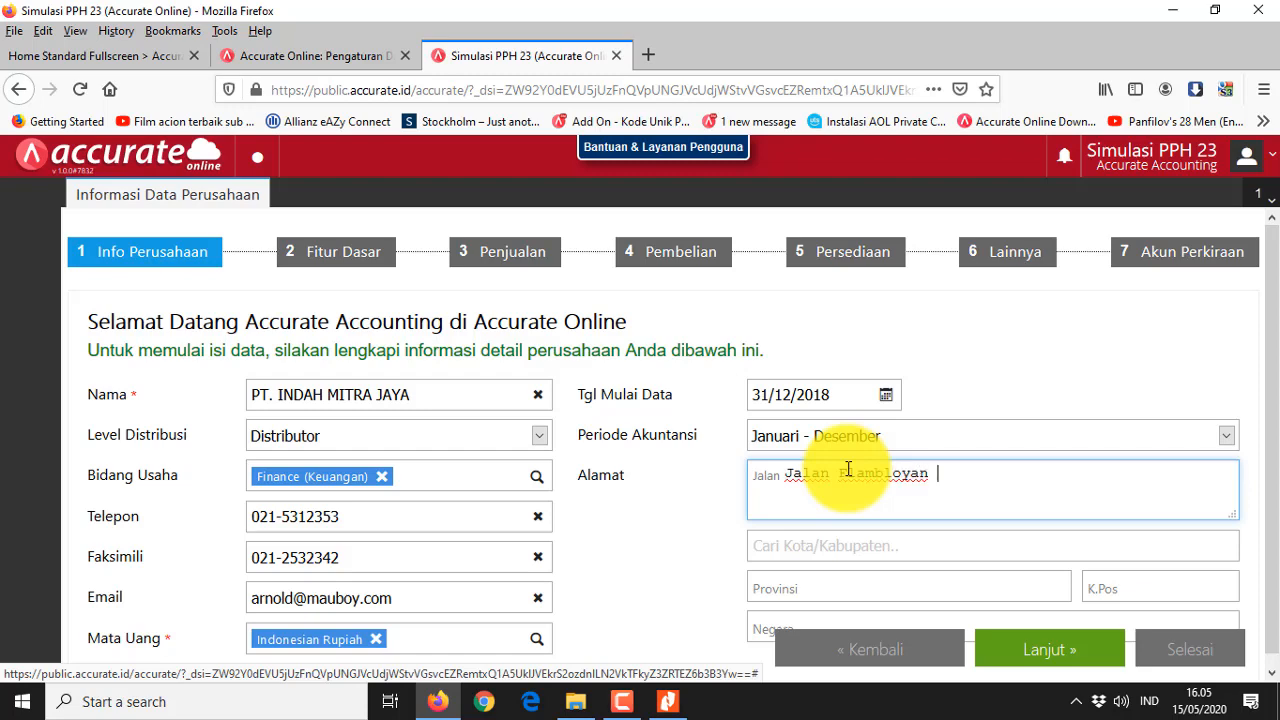
key("alt+Tab")
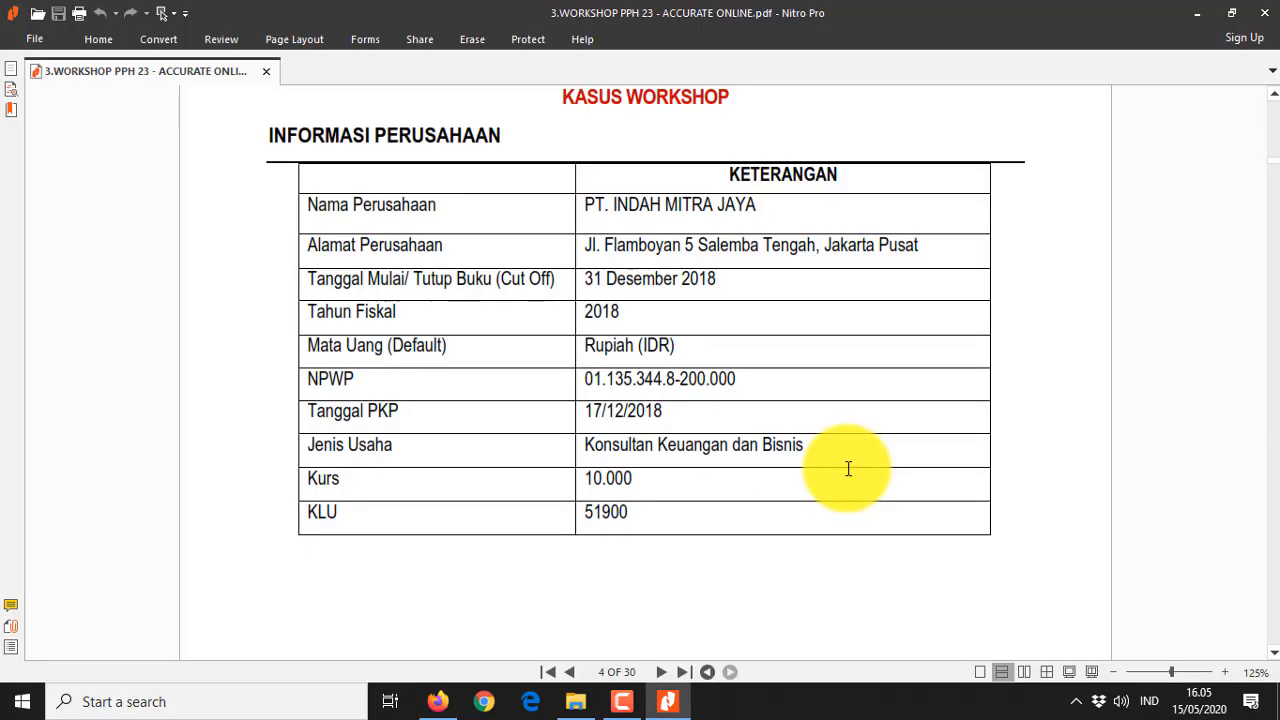
key("alt+Tab")
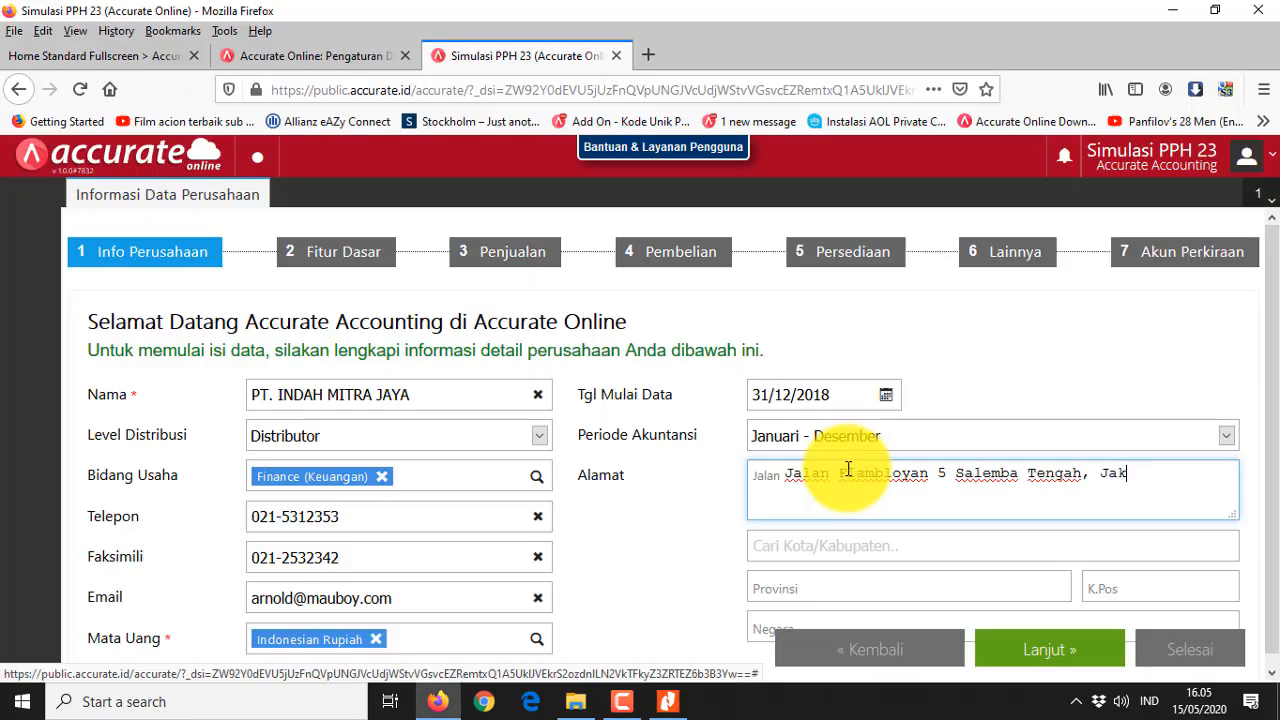
type("ta Pusa")
Choose the company's city from the matching suggestion, enter its postal code, and continue to Fitur Dasar
key("Tab")
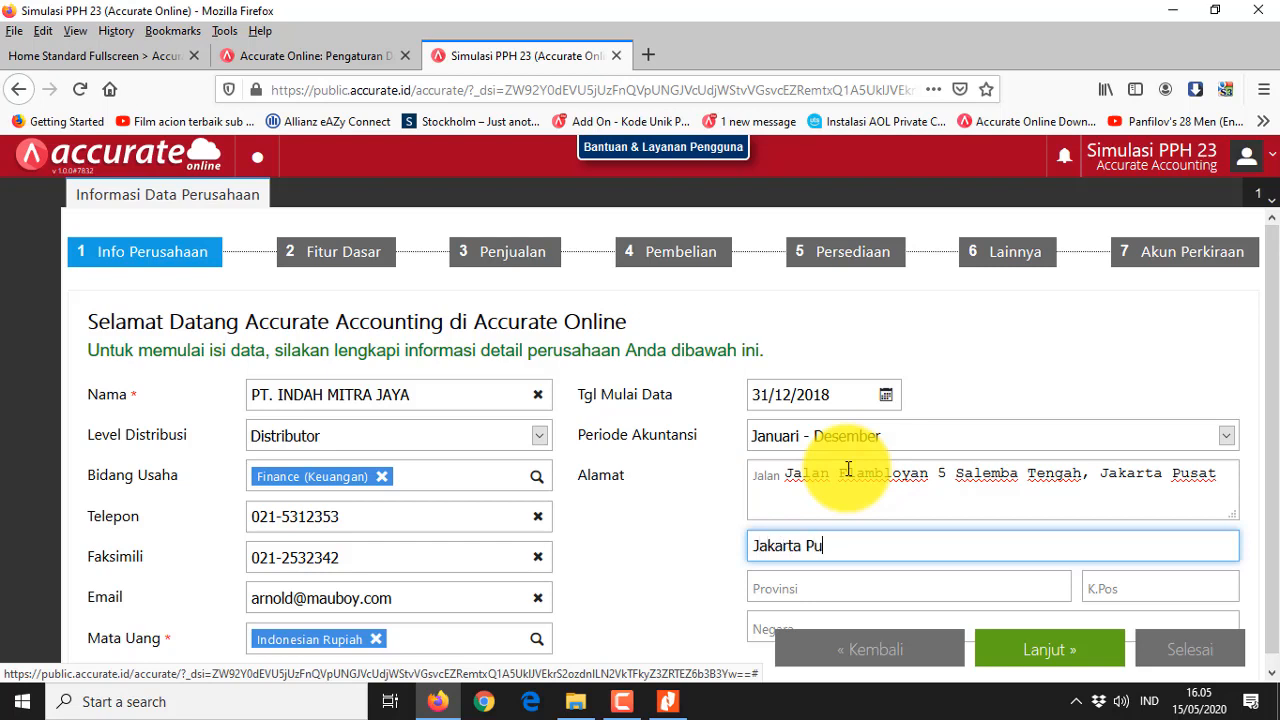
left_click(970, 588)
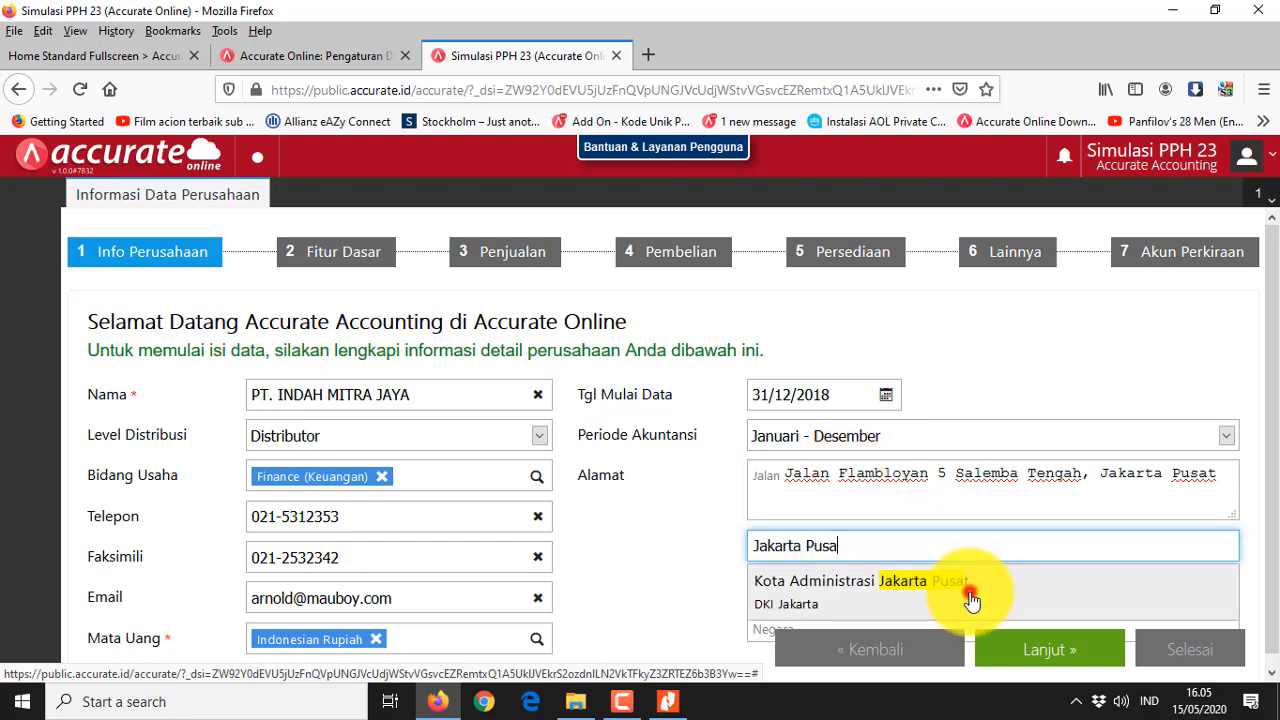
left_click(1137, 587)
key("alt+Tab")
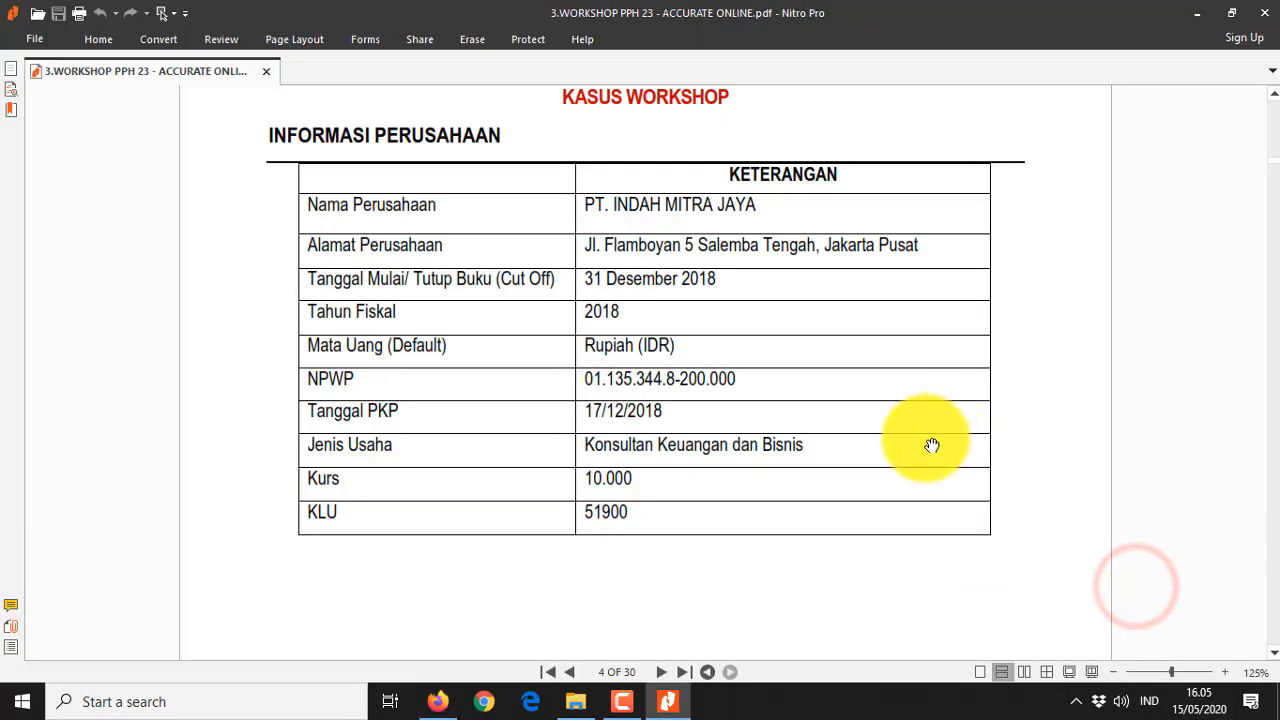
key("alt+Tab")
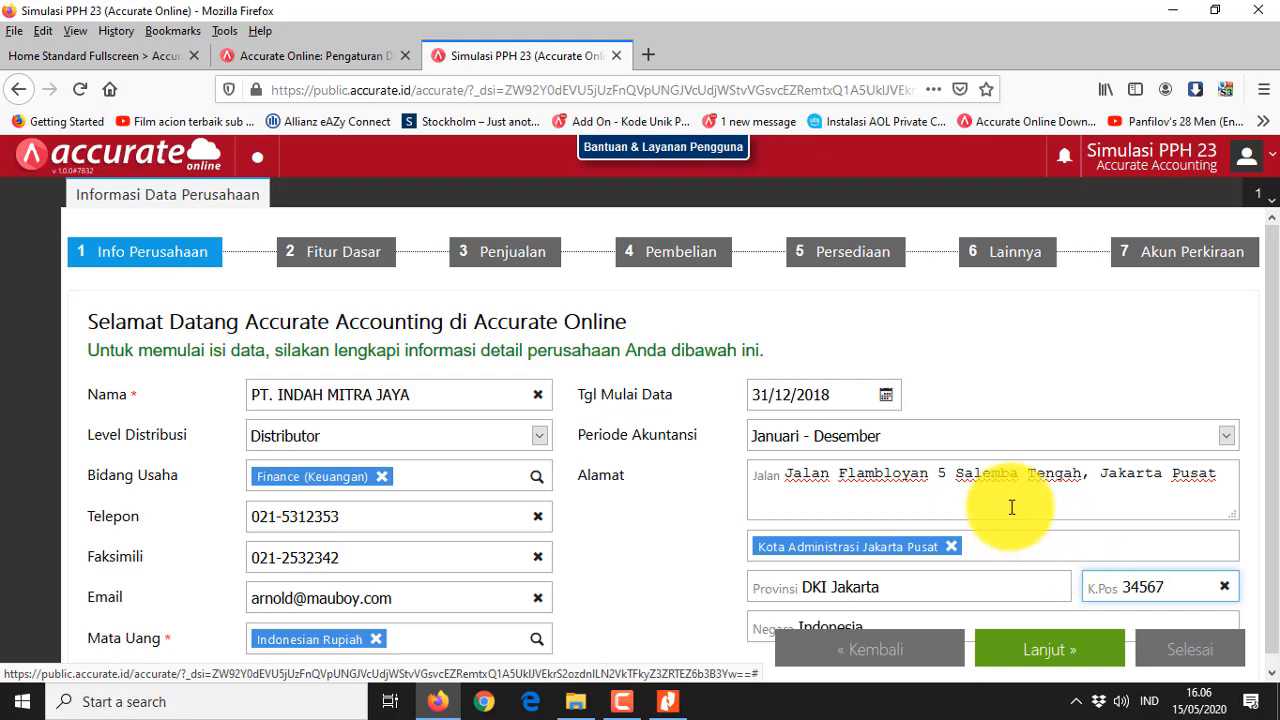
scroll(1011, 507, "down", 1)
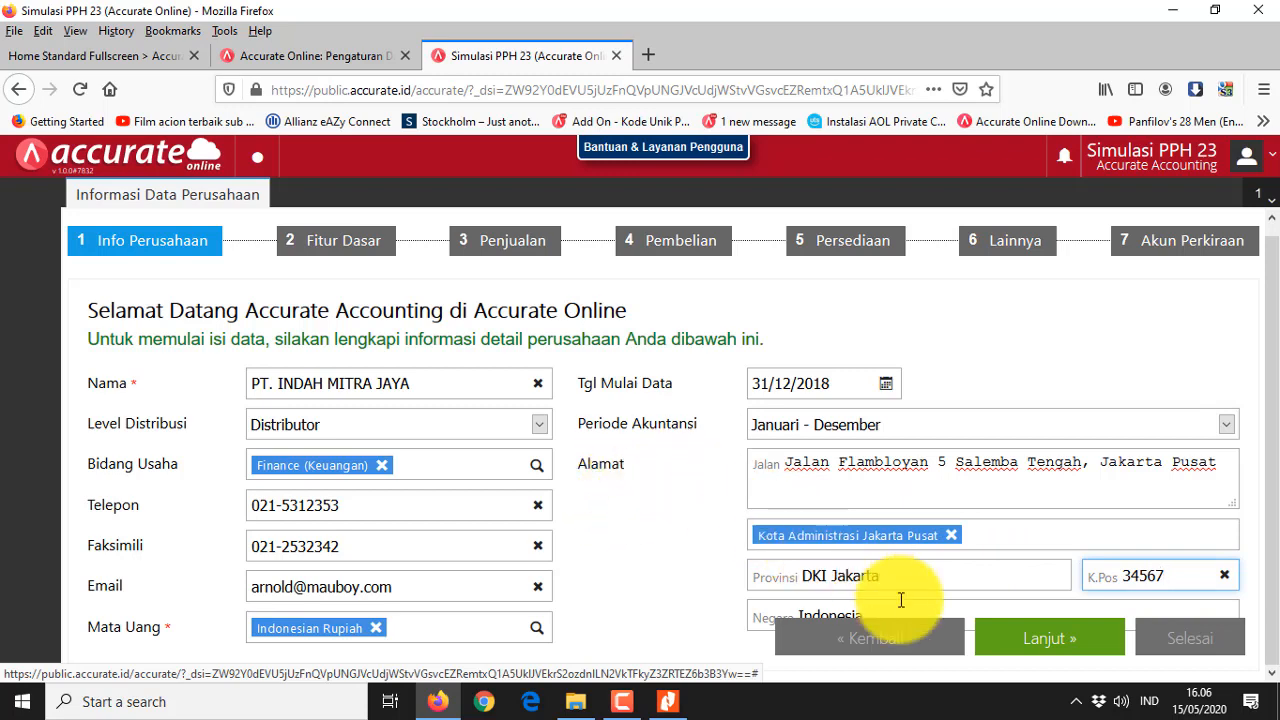
left_click(1055, 645)
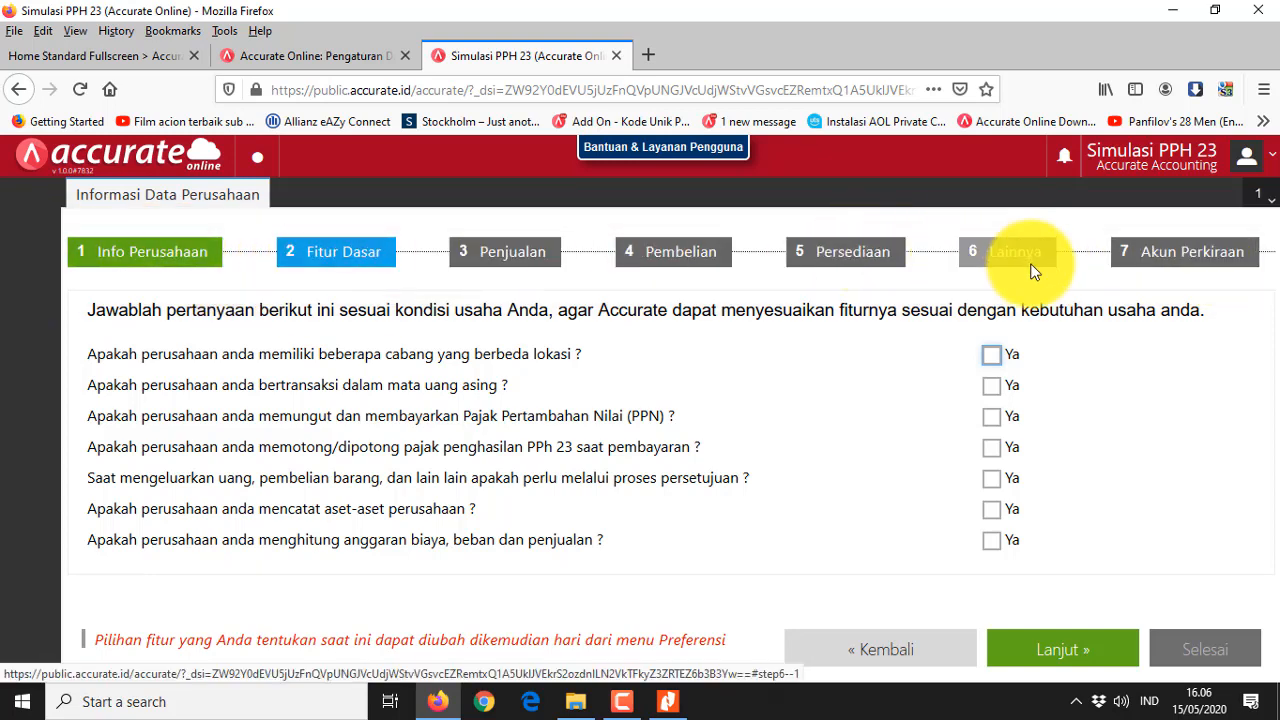
Answer Ya for multiple branches, foreign currency transactions and PPN, and select US Dollar as the foreign Mata Uang
left_click(991, 356)
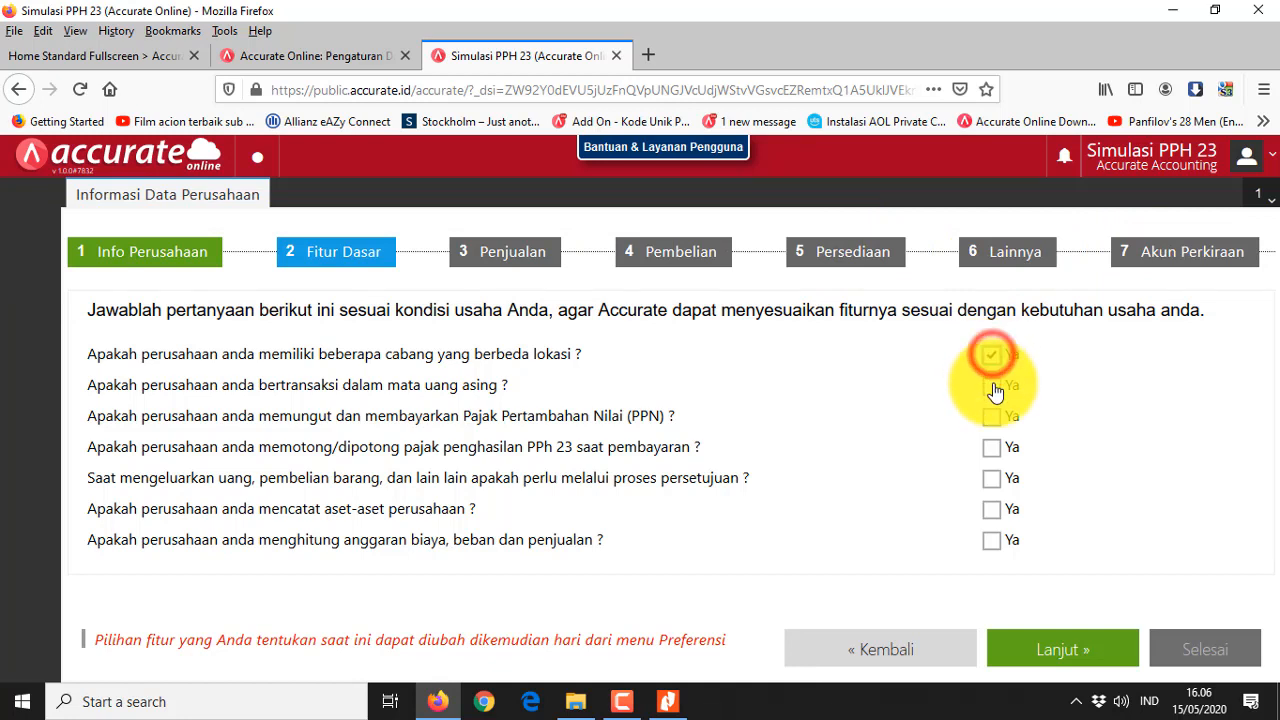
left_click(991, 385)
left_click(993, 459)
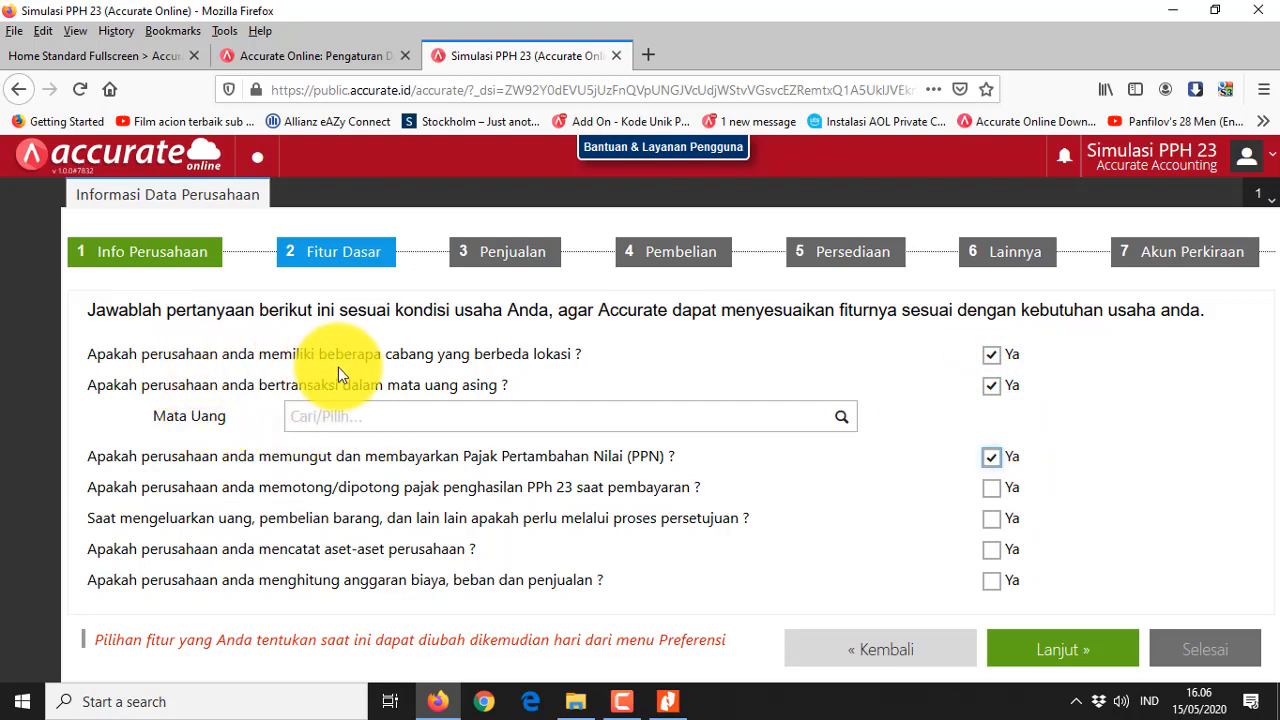
left_click(719, 416)
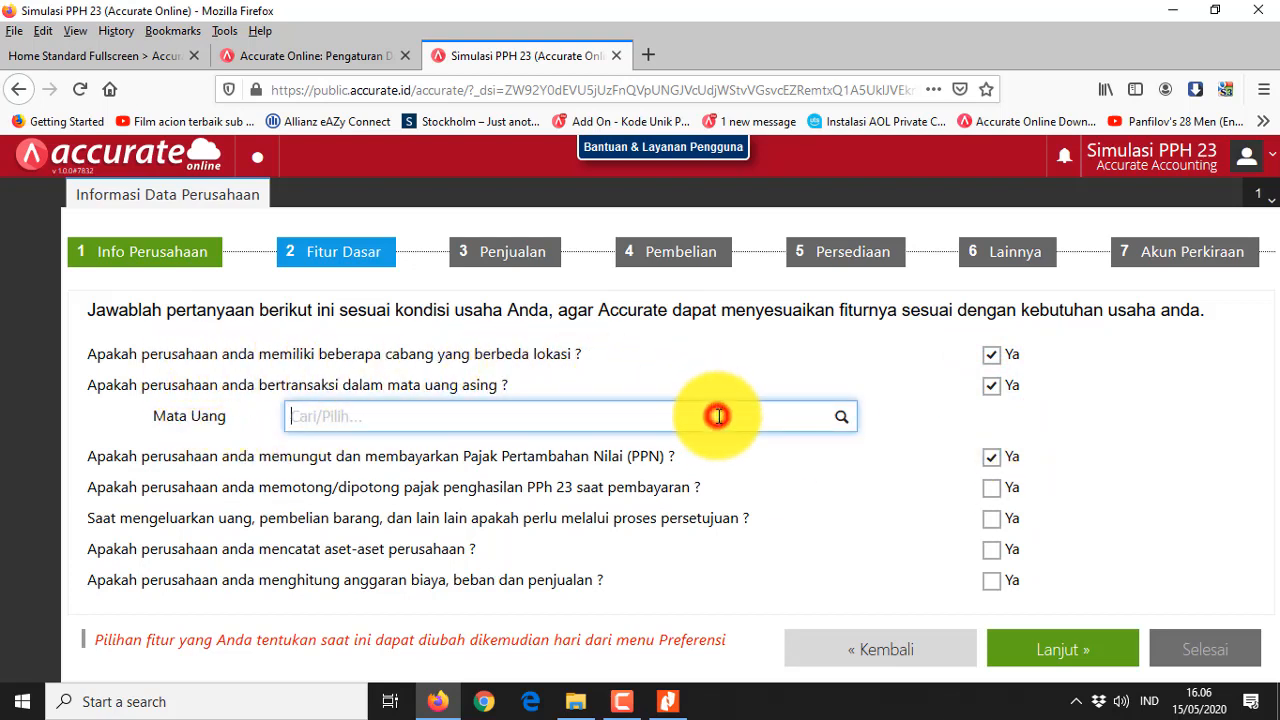
left_click(843, 420)
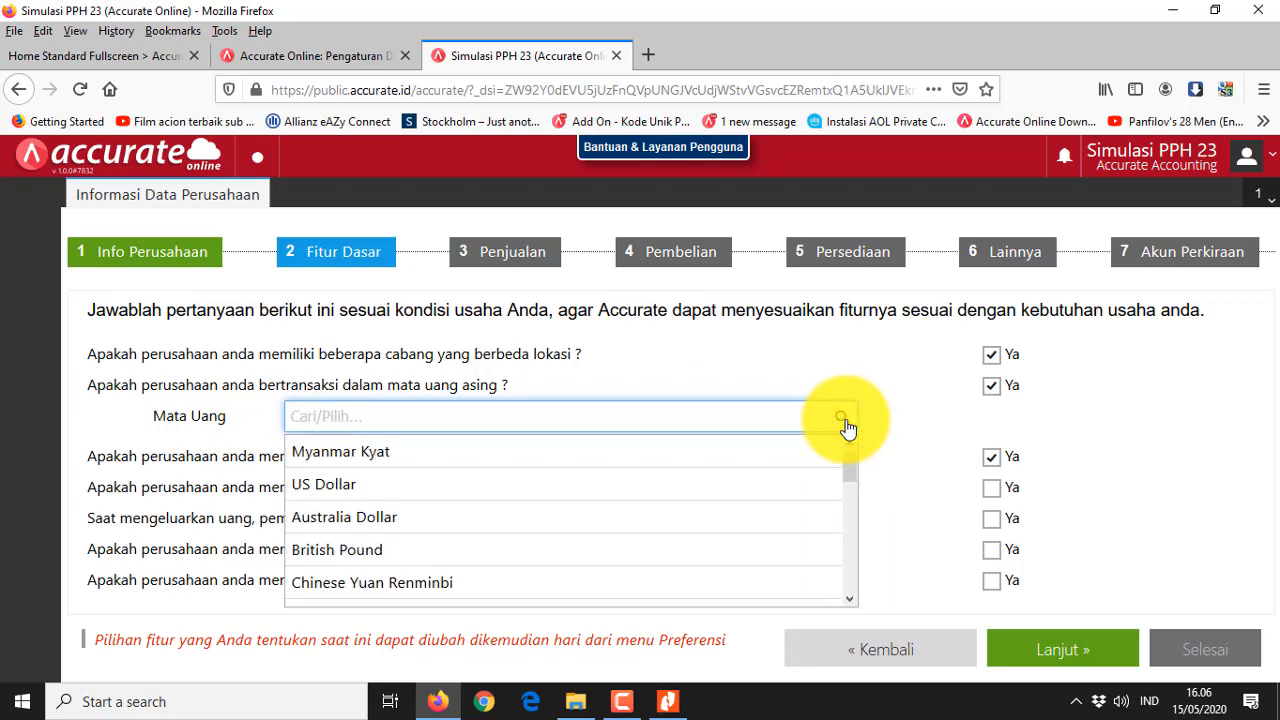
left_click(341, 497)
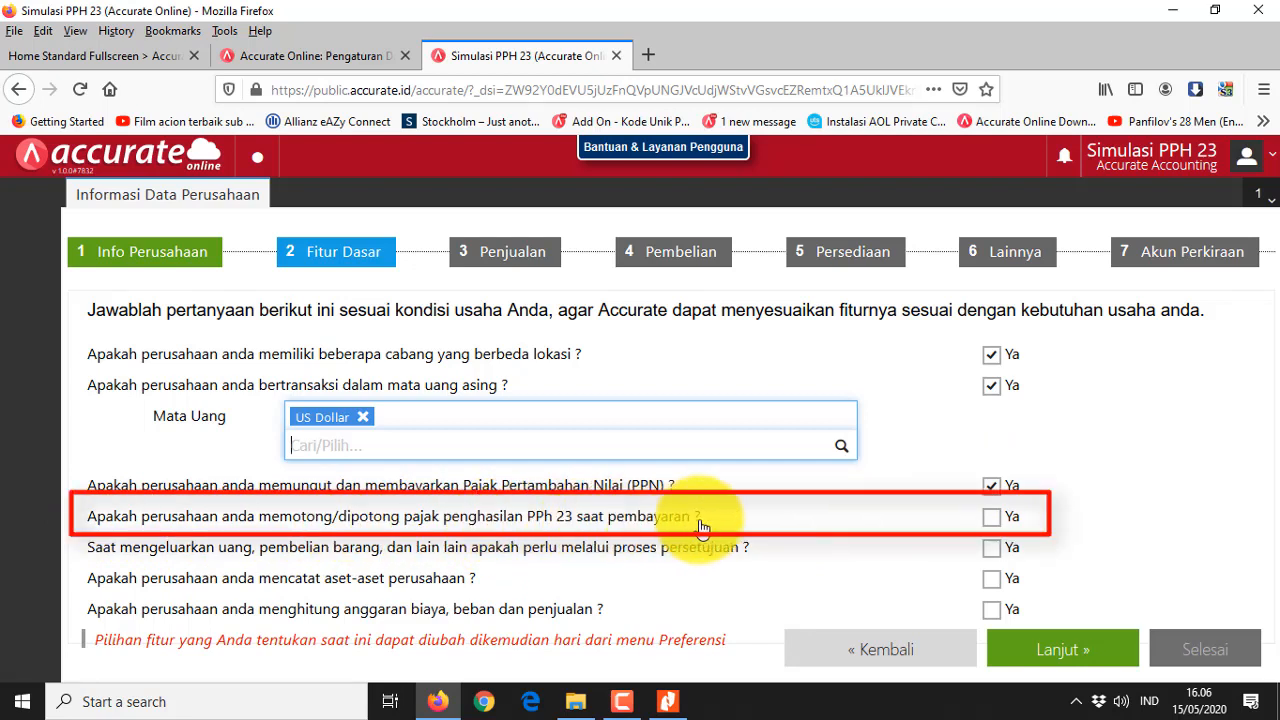
Answer Ya for PPh 23 withholding, approval process, company asset recording and budgeting, and continue to Penjualan
left_click(993, 517)
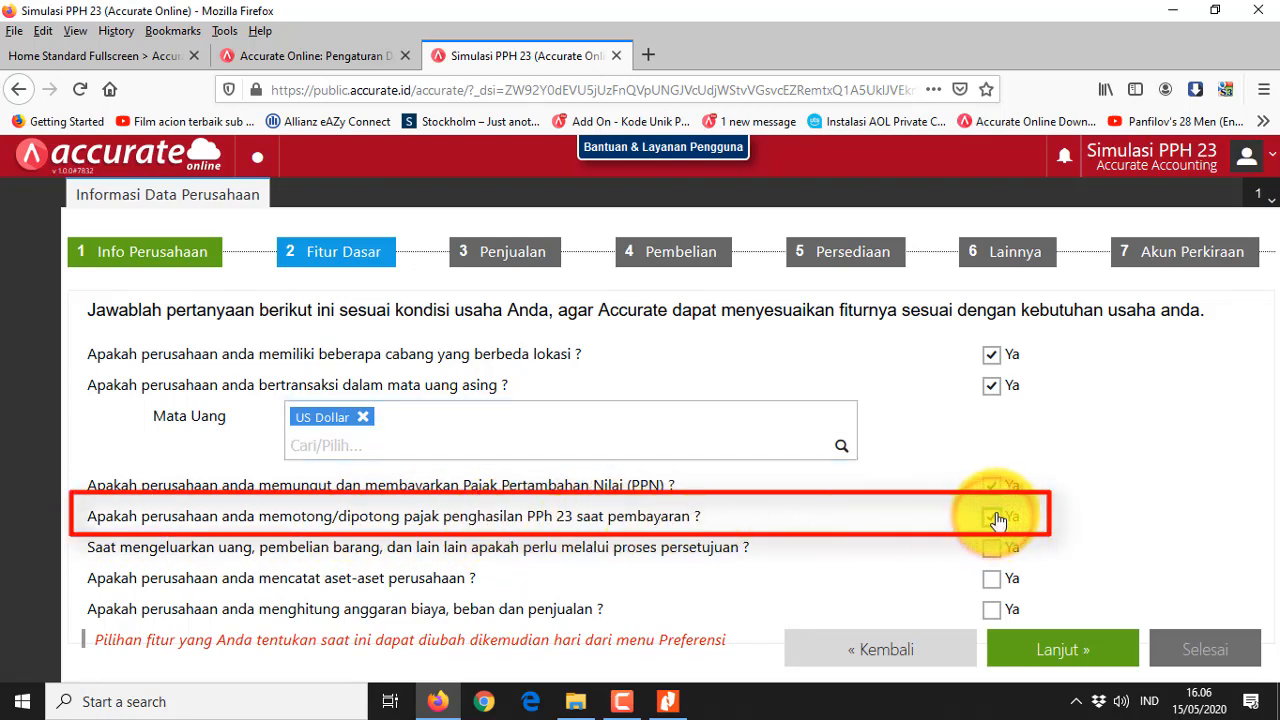
left_click(993, 517)
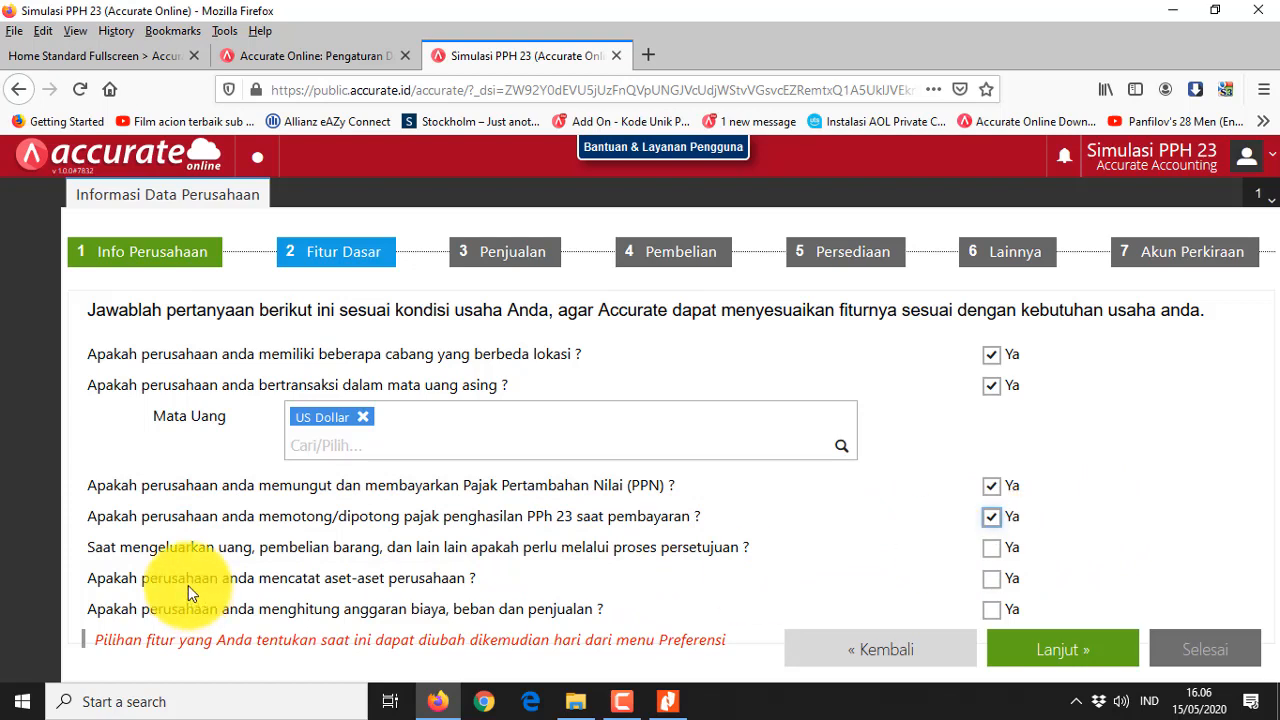
left_click(991, 547)
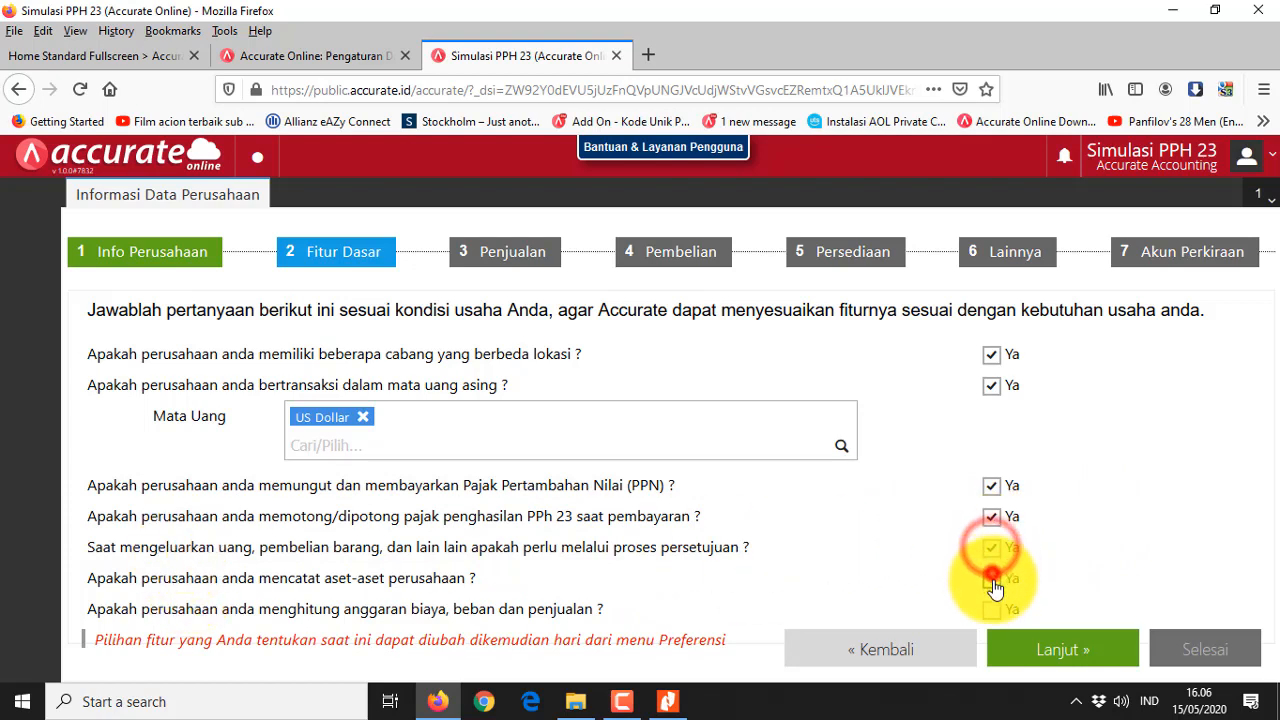
left_click(992, 578)
left_click(992, 609)
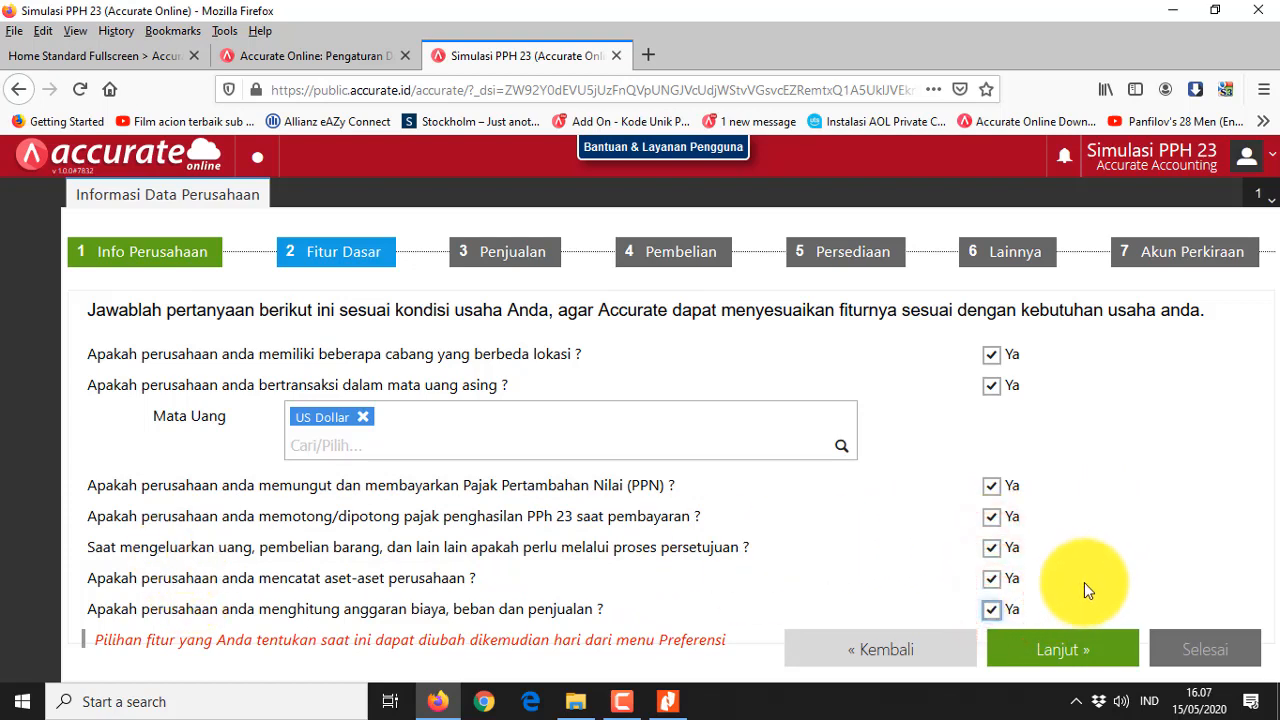
left_click(1085, 650)
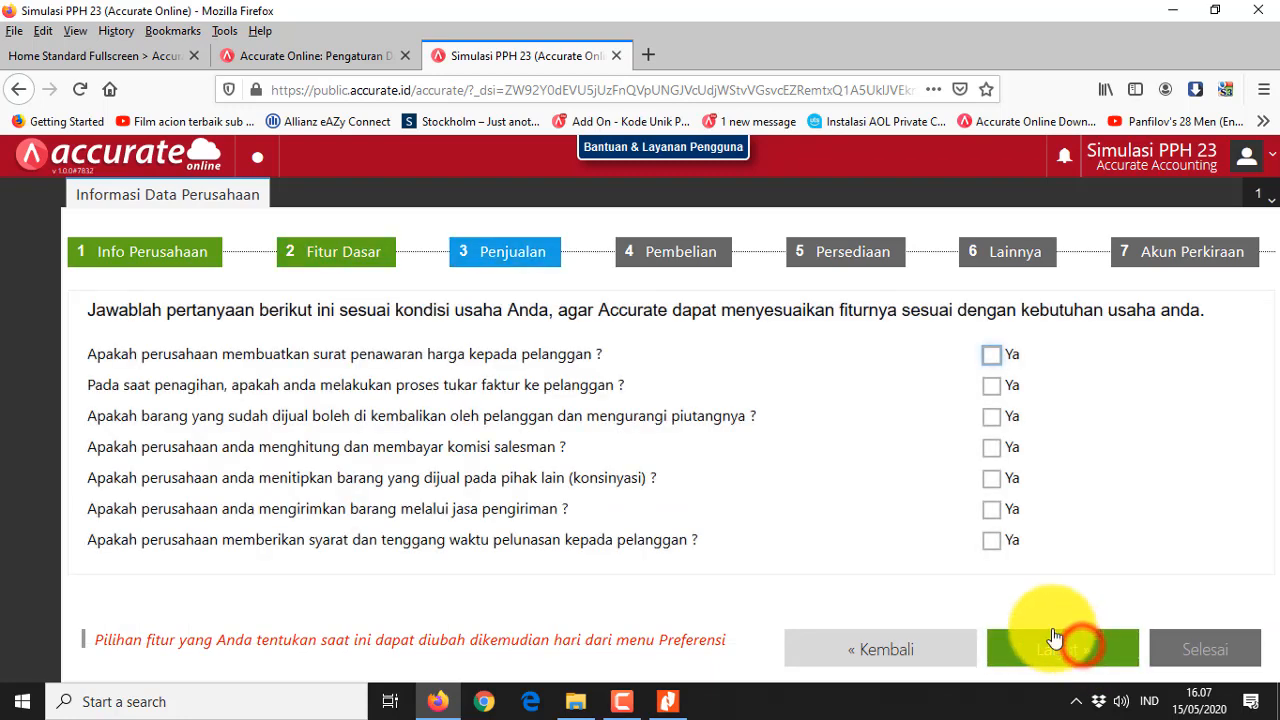
Answer Ya to all seven Penjualan questions, from price quotations to customer payment terms, and continue to Pembelian
left_click(992, 354)
left_click(992, 385)
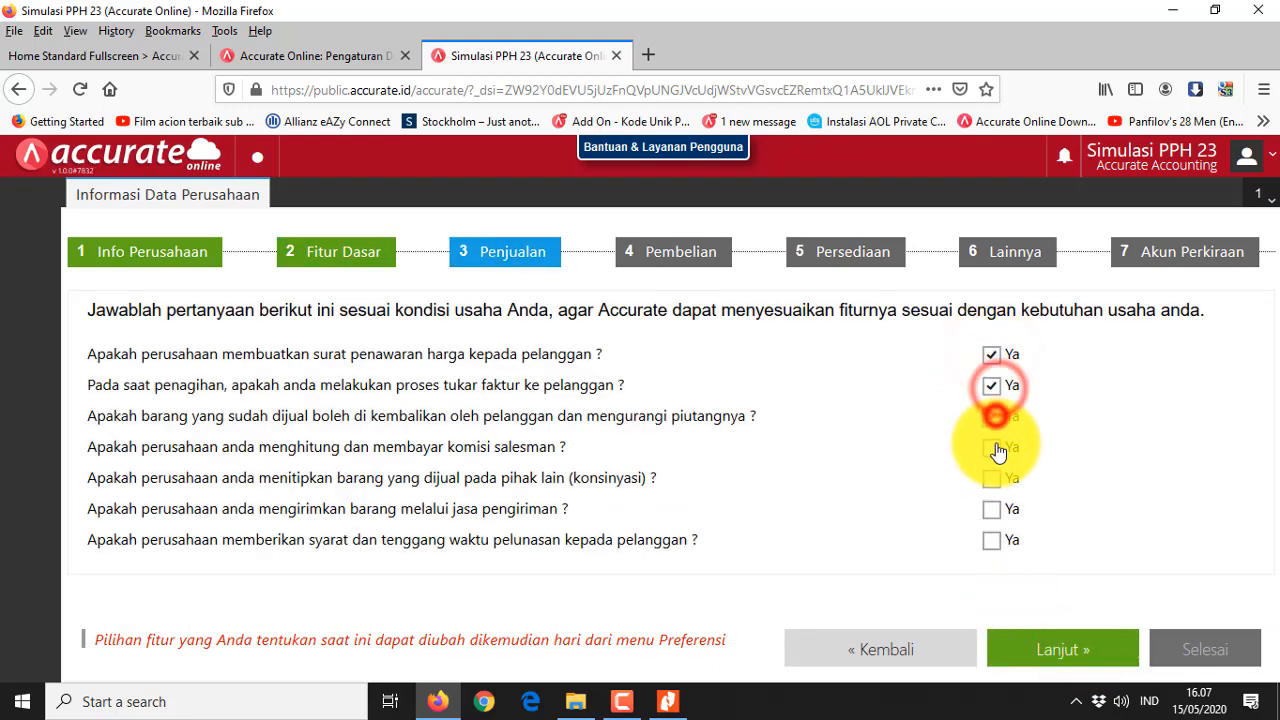
left_click(992, 416)
left_click(992, 447)
left_click(991, 480)
left_click(991, 509)
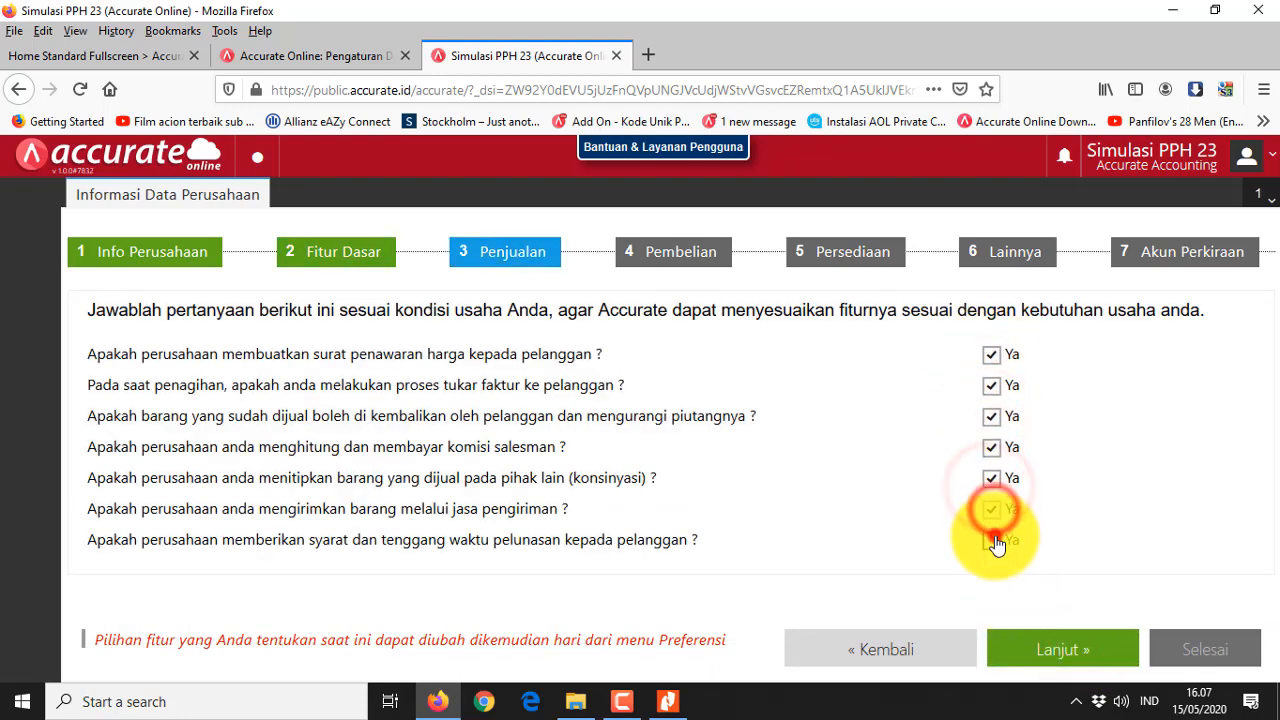
left_click(991, 540)
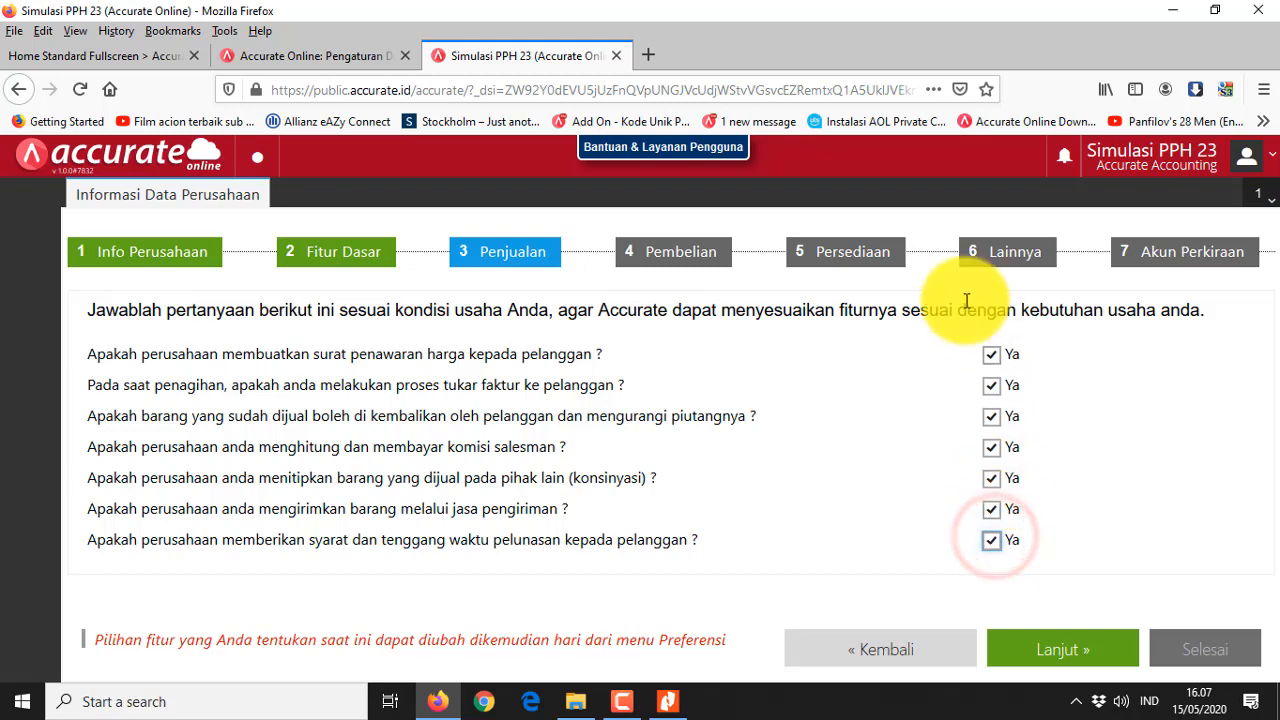
left_click(1090, 652)
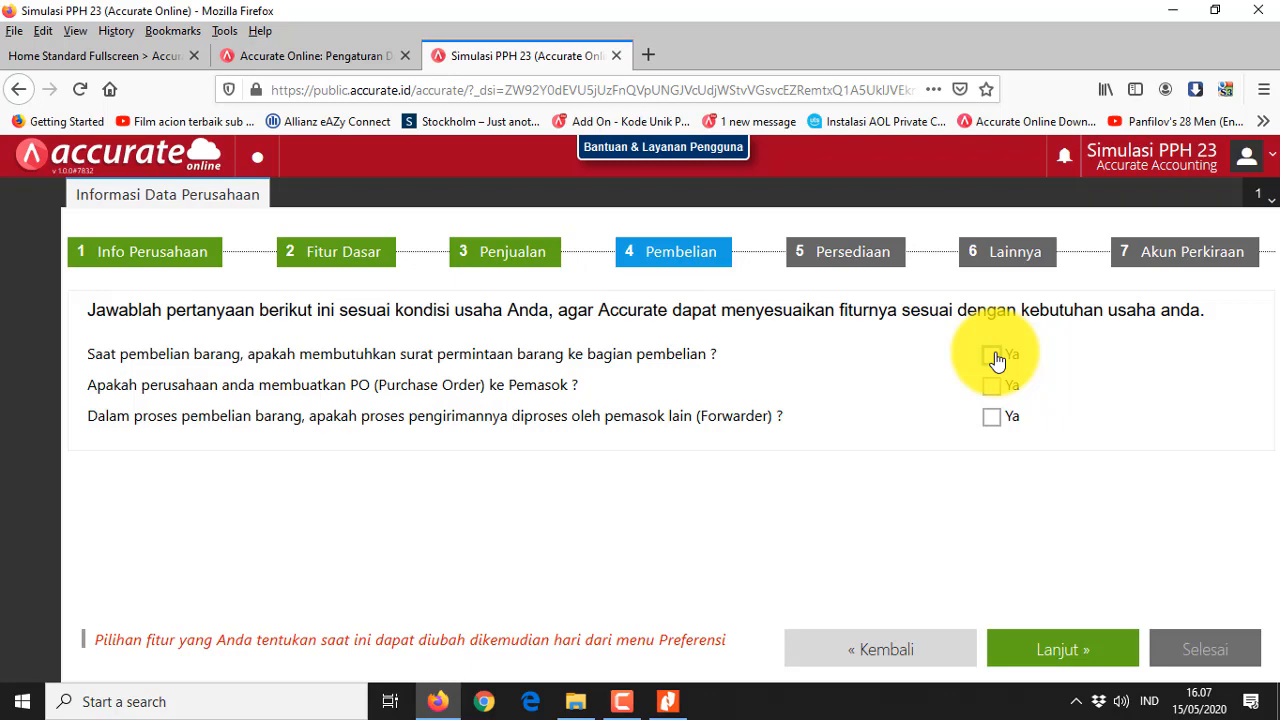
Answer Ya to the purchase request, Purchase Order and Forwarder questions, and continue to Persediaan
left_click(993, 357)
left_click(993, 387)
left_click(993, 418)
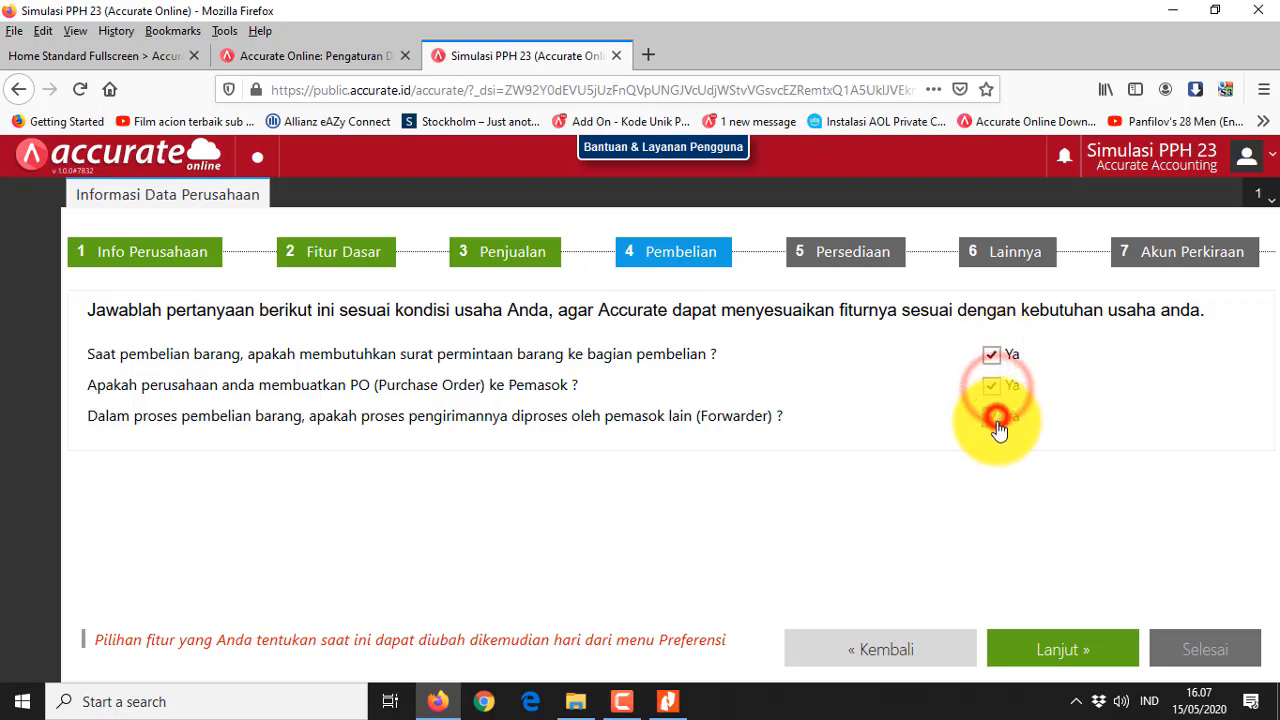
left_click(1050, 636)
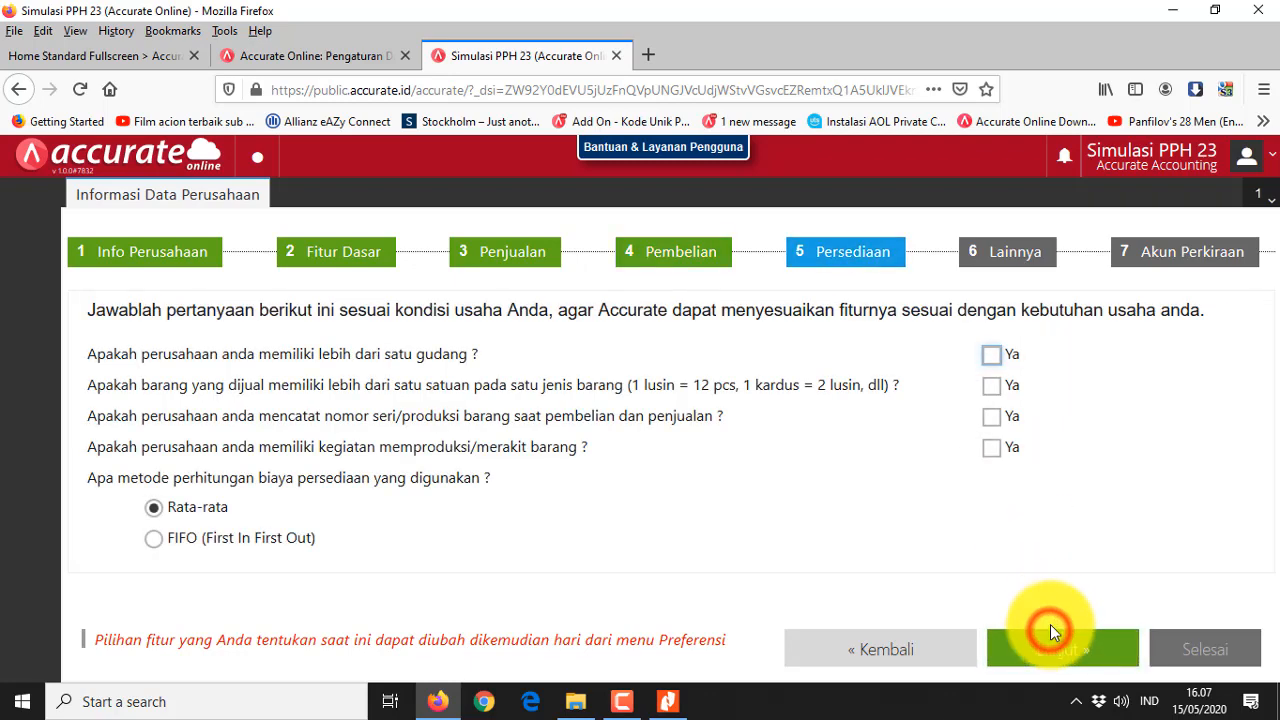
Answer Ya for multiple warehouses, multiple units, serial numbers and production, keeping the Rata-rata cost method, and continue to Lainnya
left_click(993, 450)
left_click(991, 416)
left_click(991, 385)
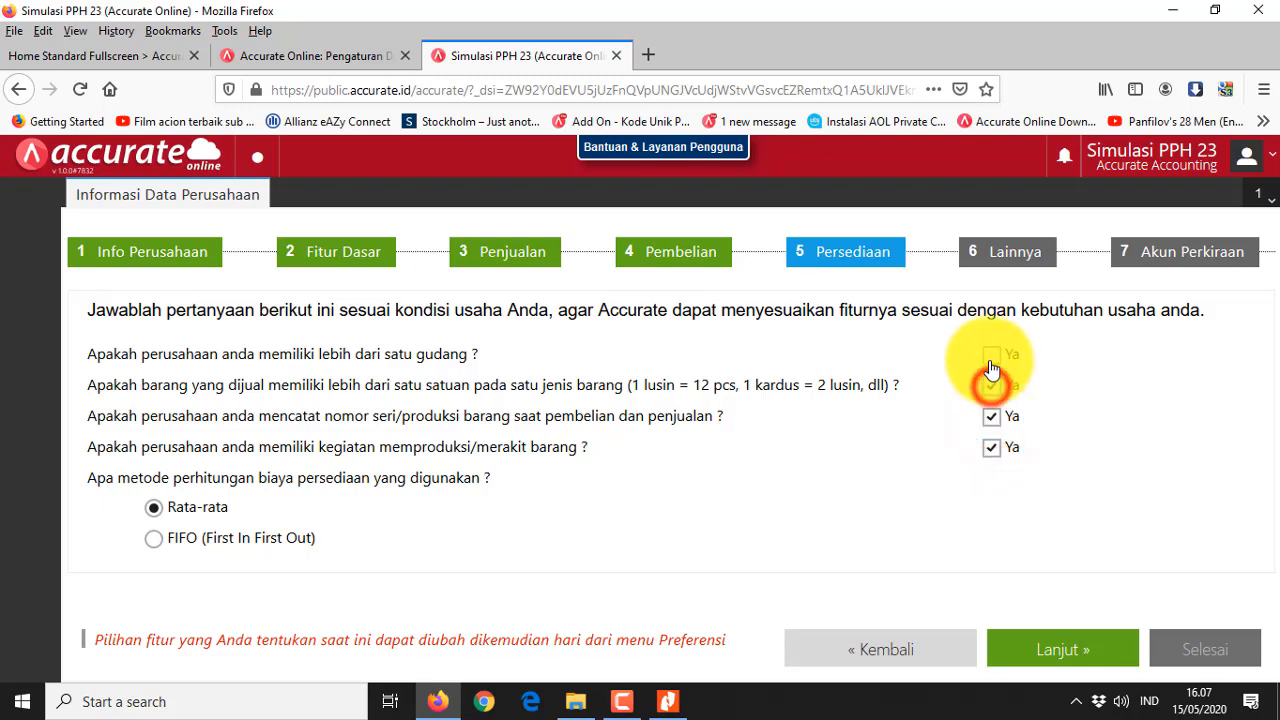
left_click(993, 357)
left_click(1068, 650)
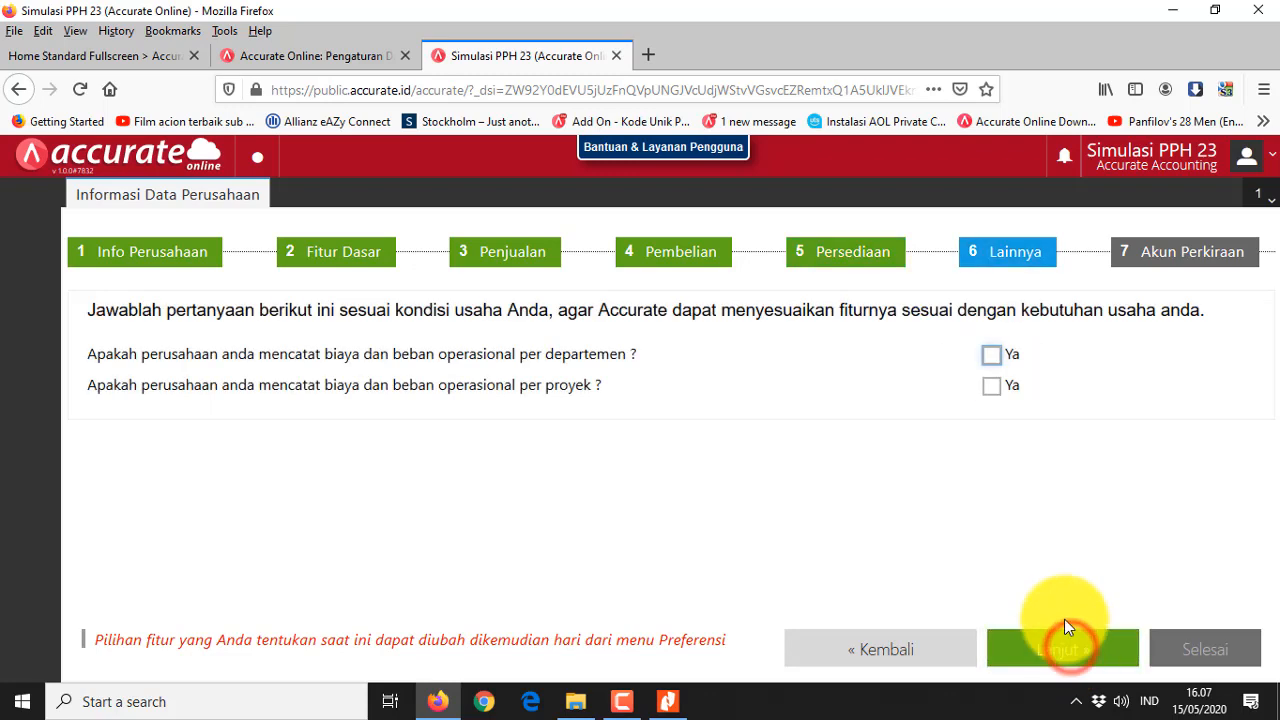
Enable cost recording per department and per project, and finish the company setup with automatic creation of the account list
left_click(991, 386)
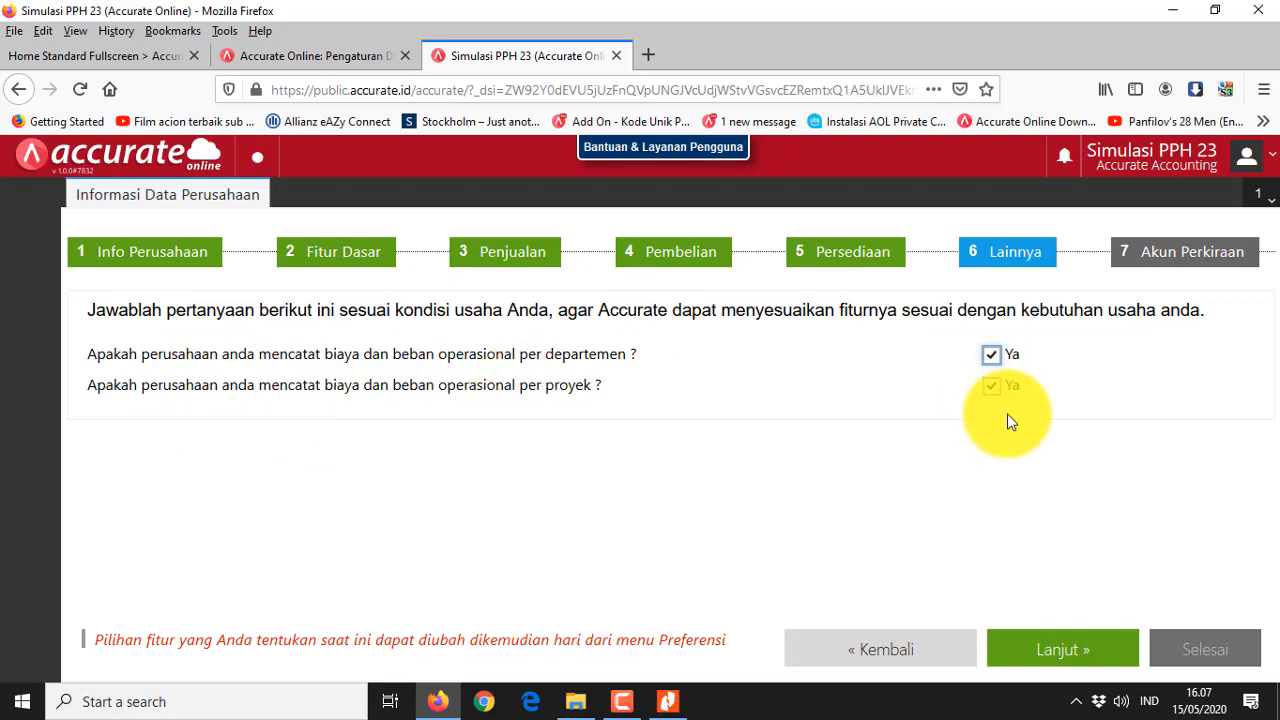
left_click(1071, 660)
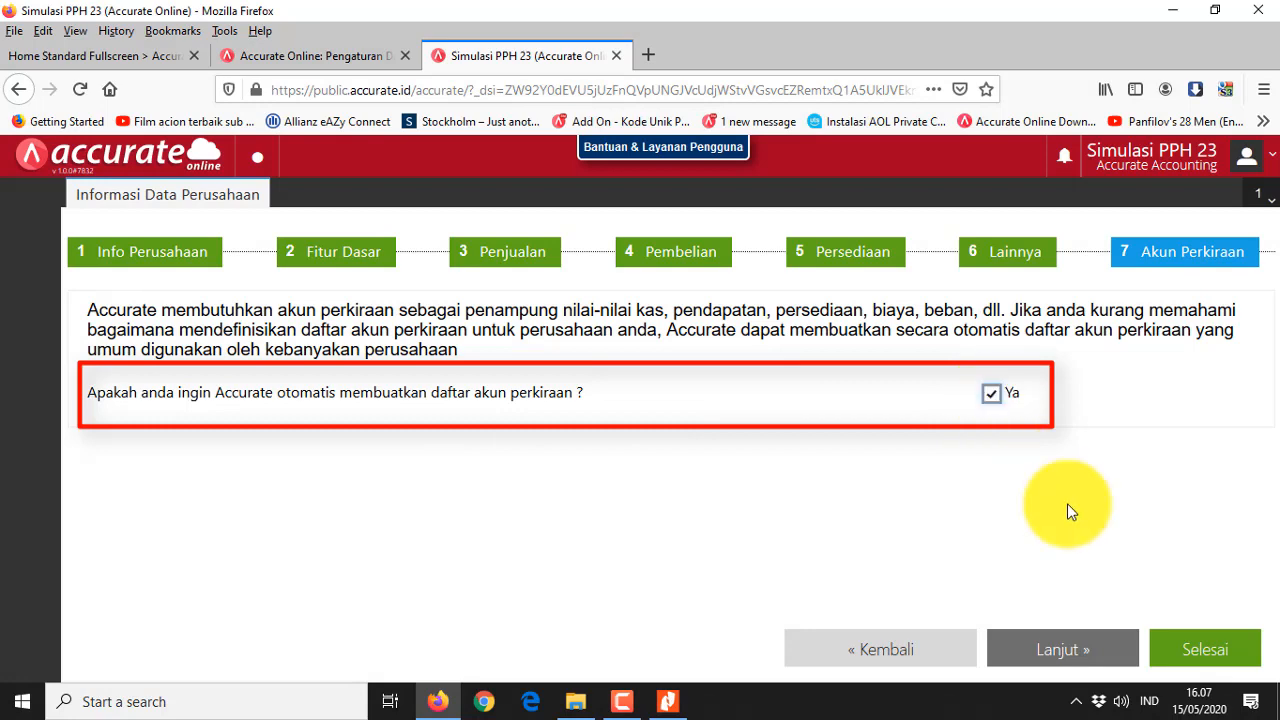
left_click(1080, 645)
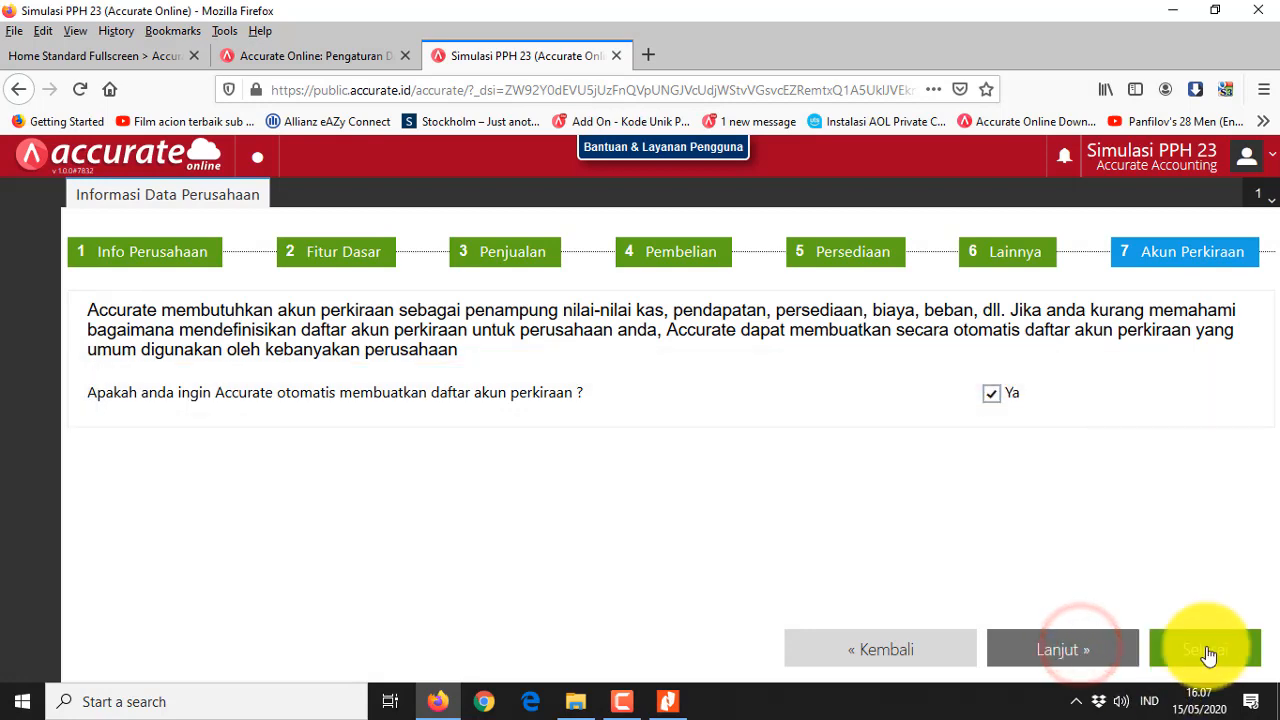
left_click(1206, 650)
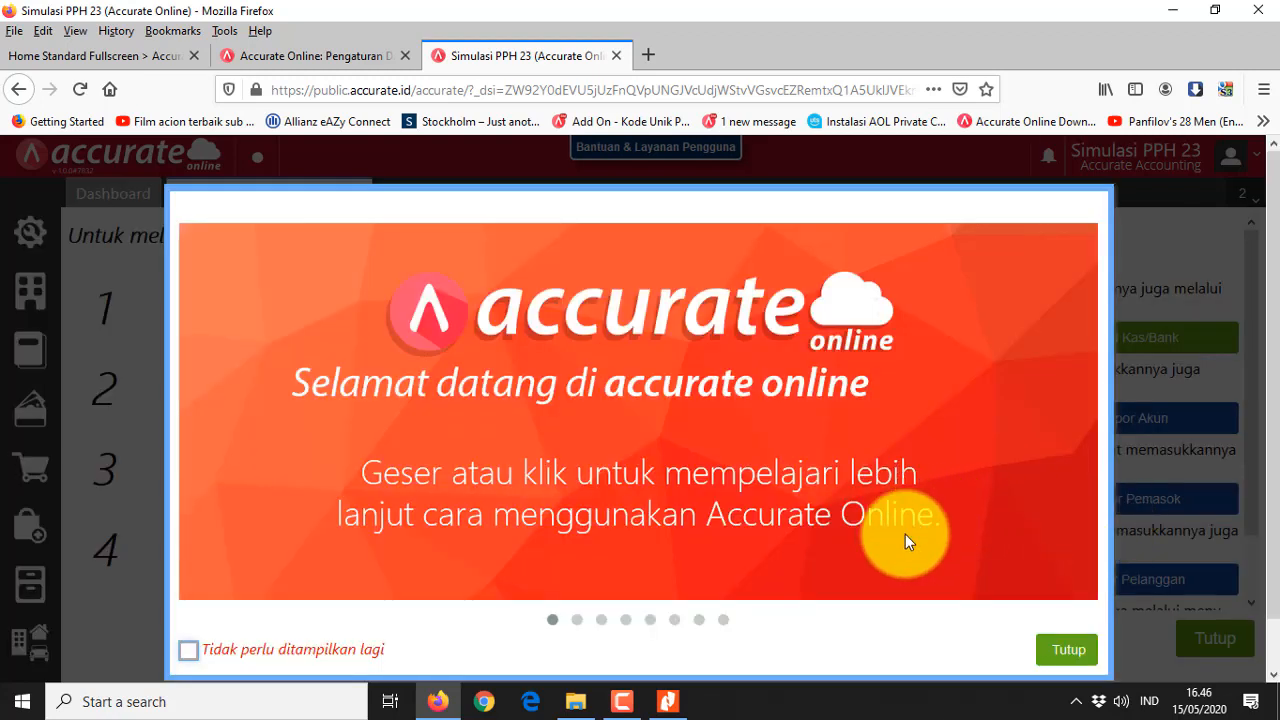
Page through the welcome tour to its last slide, set it not to be shown again, and close it
left_click(579, 619)
left_click(601, 619)
left_click(625, 619)
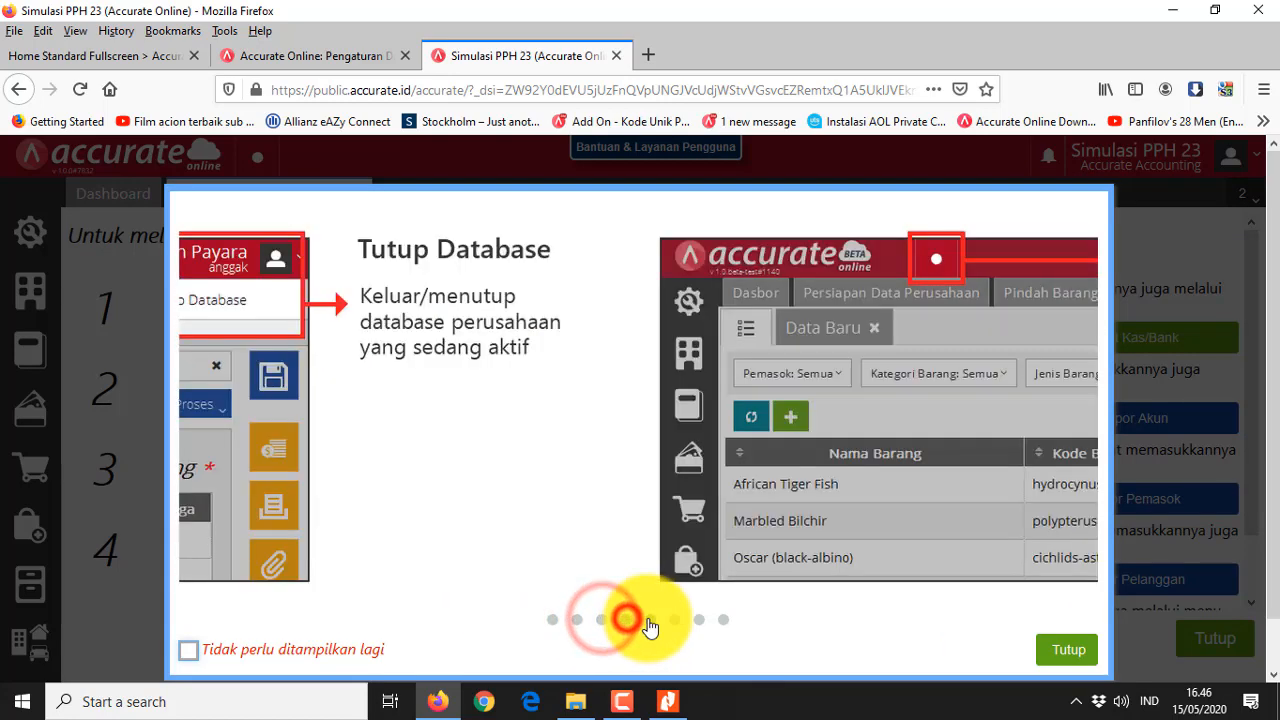
left_click(650, 619)
left_click(674, 619)
left_click(700, 620)
left_click(723, 620)
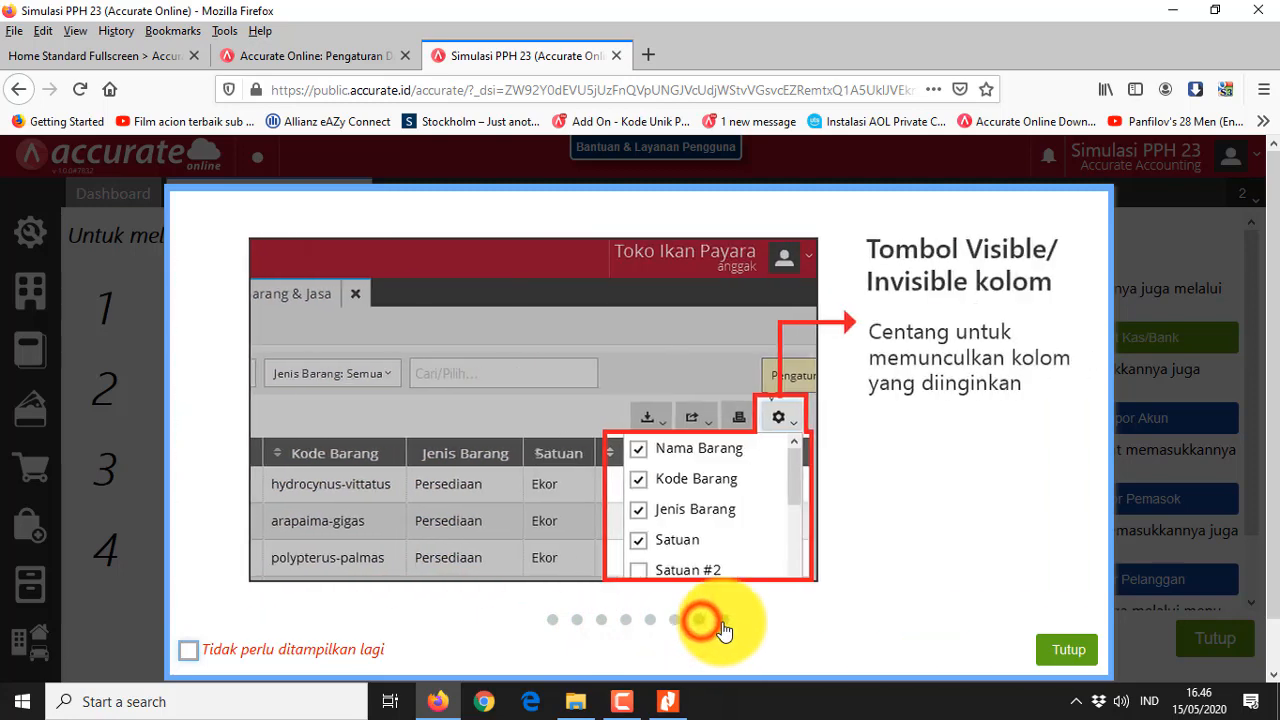
left_click(735, 625)
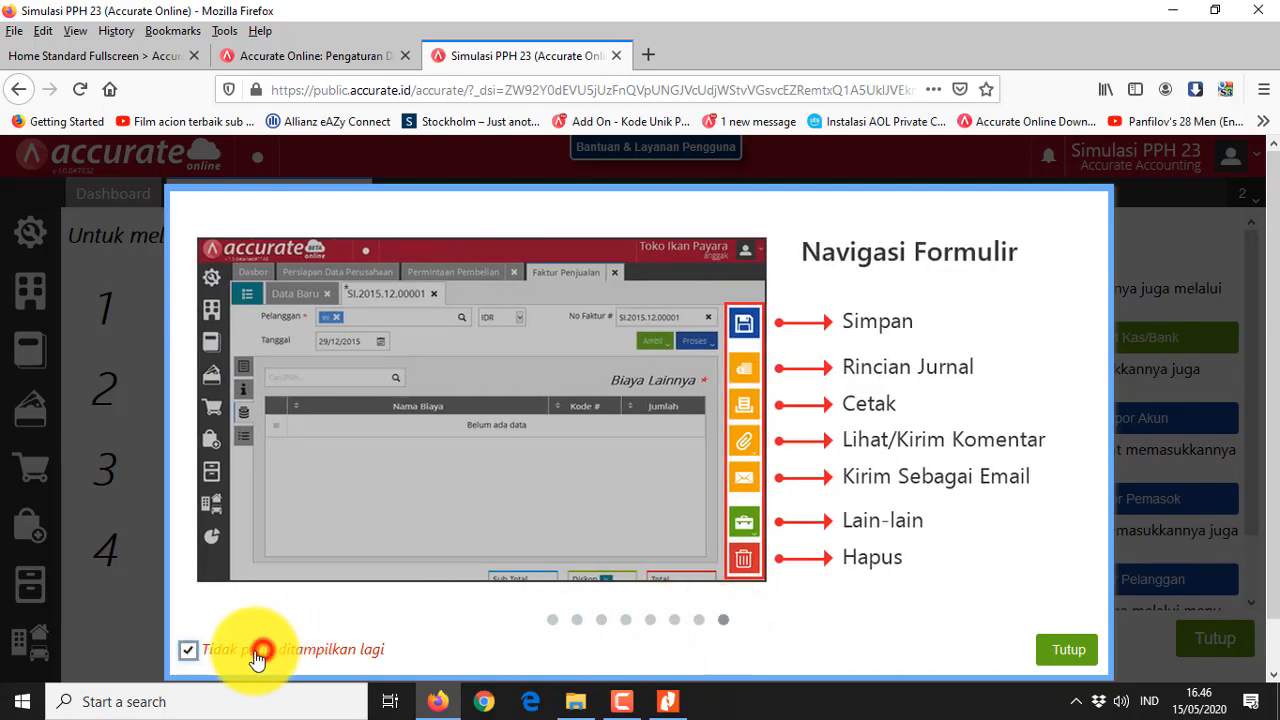
left_click(1055, 651)
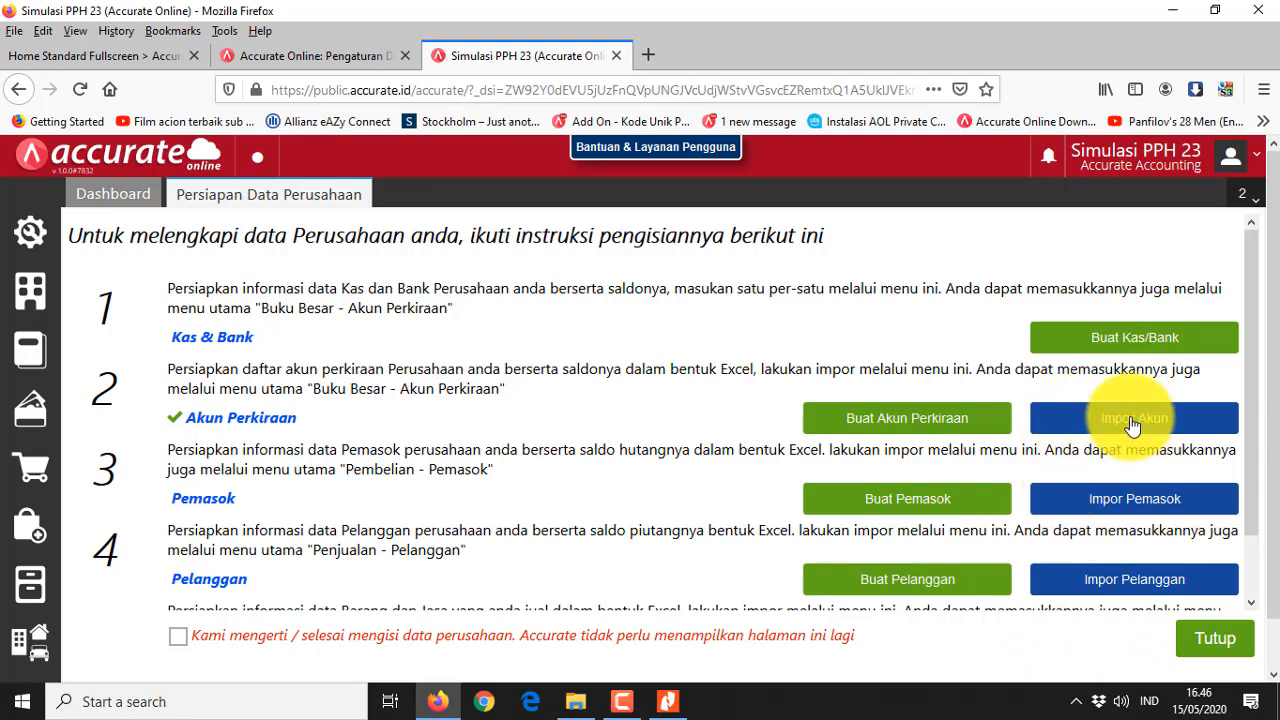
Show the Akun Perkiraan list of the Buku Besar module to review the company's accounts
left_click(30, 348)
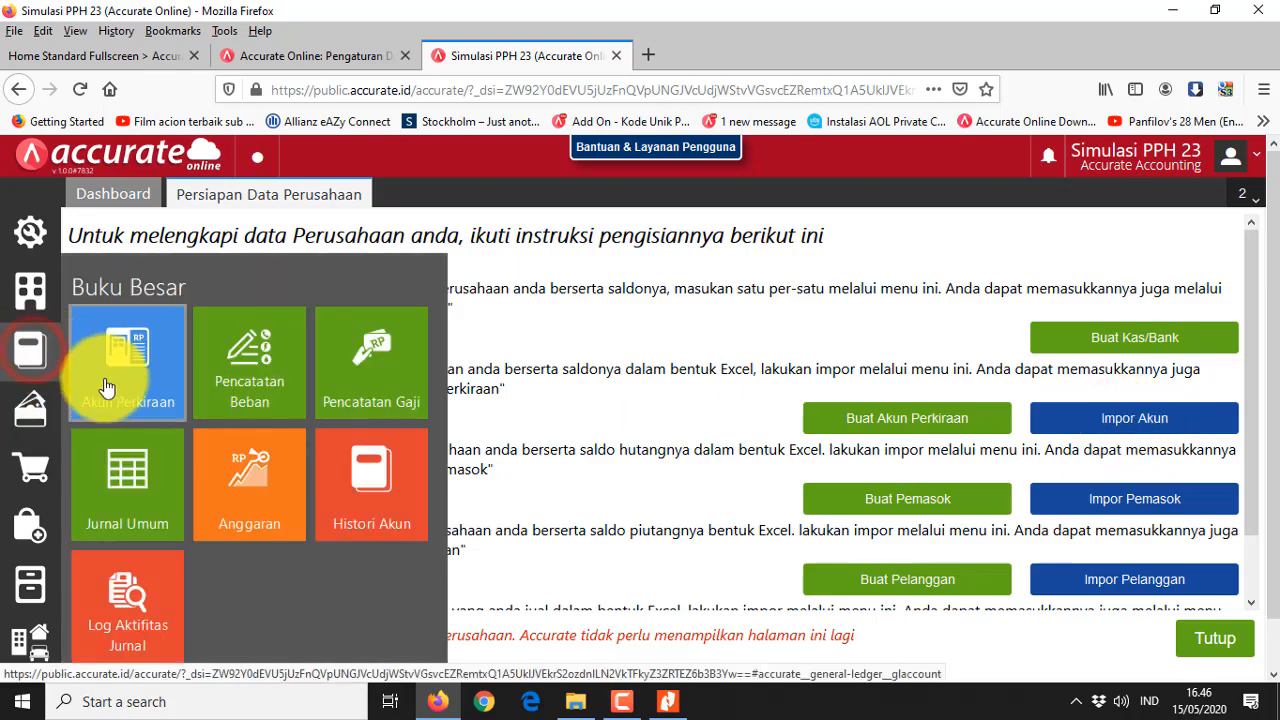
left_click(107, 387)
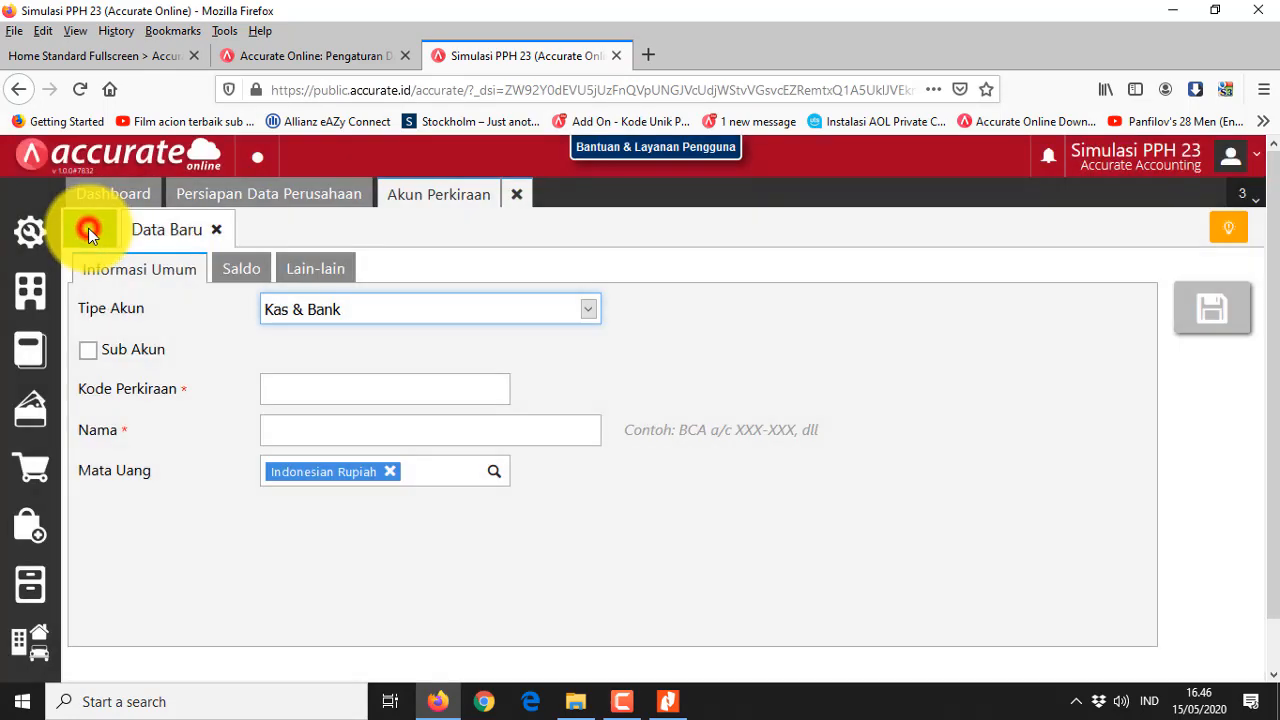
left_click(88, 228)
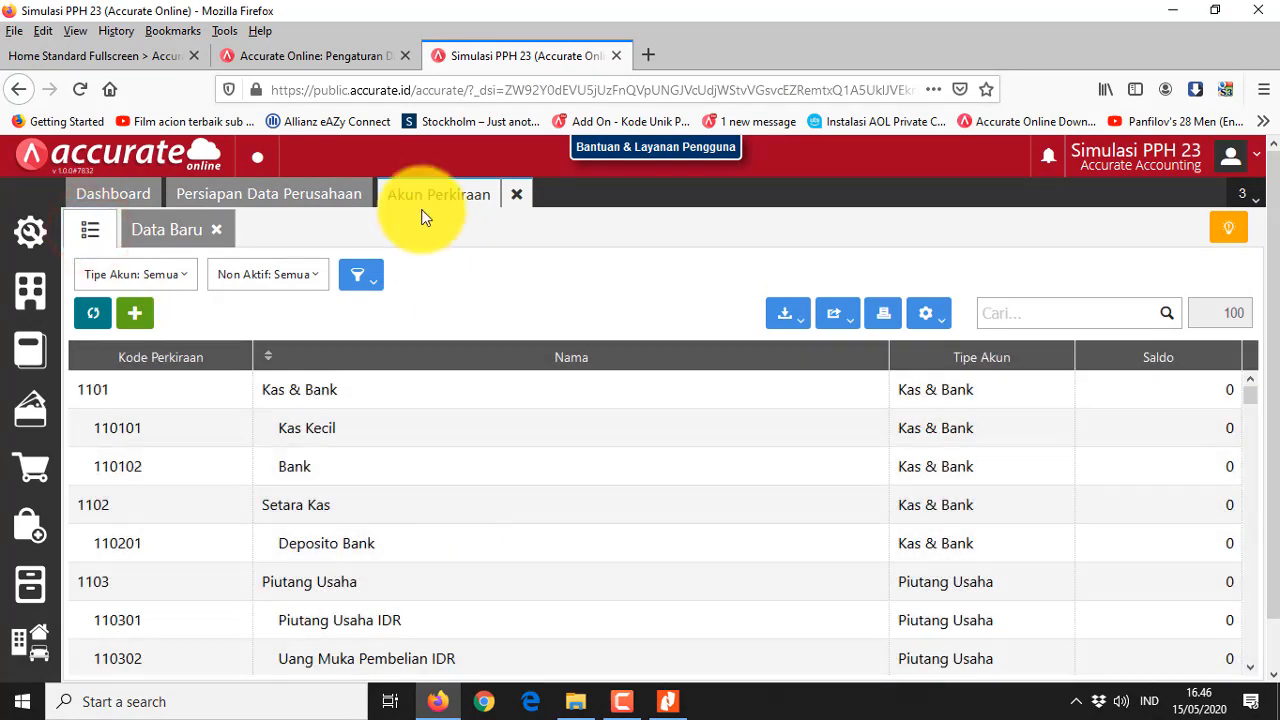
Start the Pemasok import from Persiapan Data Perusahaan and locate the file 02.vendor AOL-PPH 23 in File Explorer
left_click(281, 196)
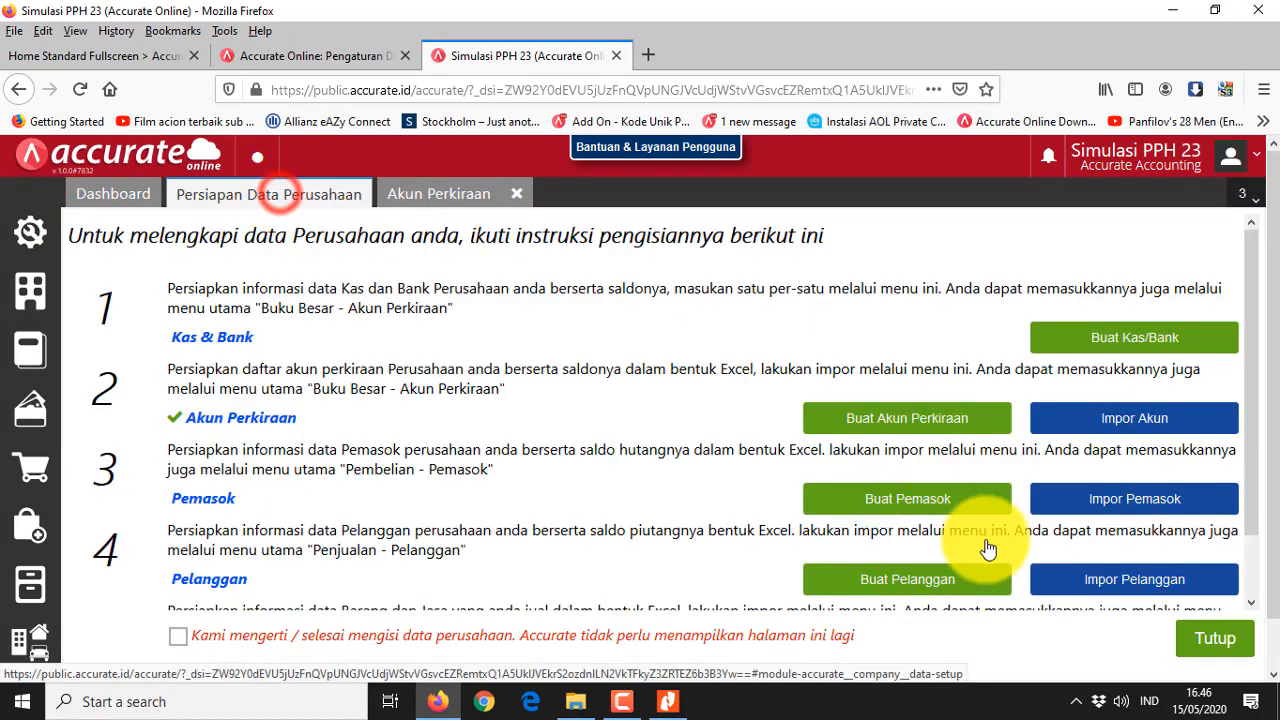
left_click(1153, 508)
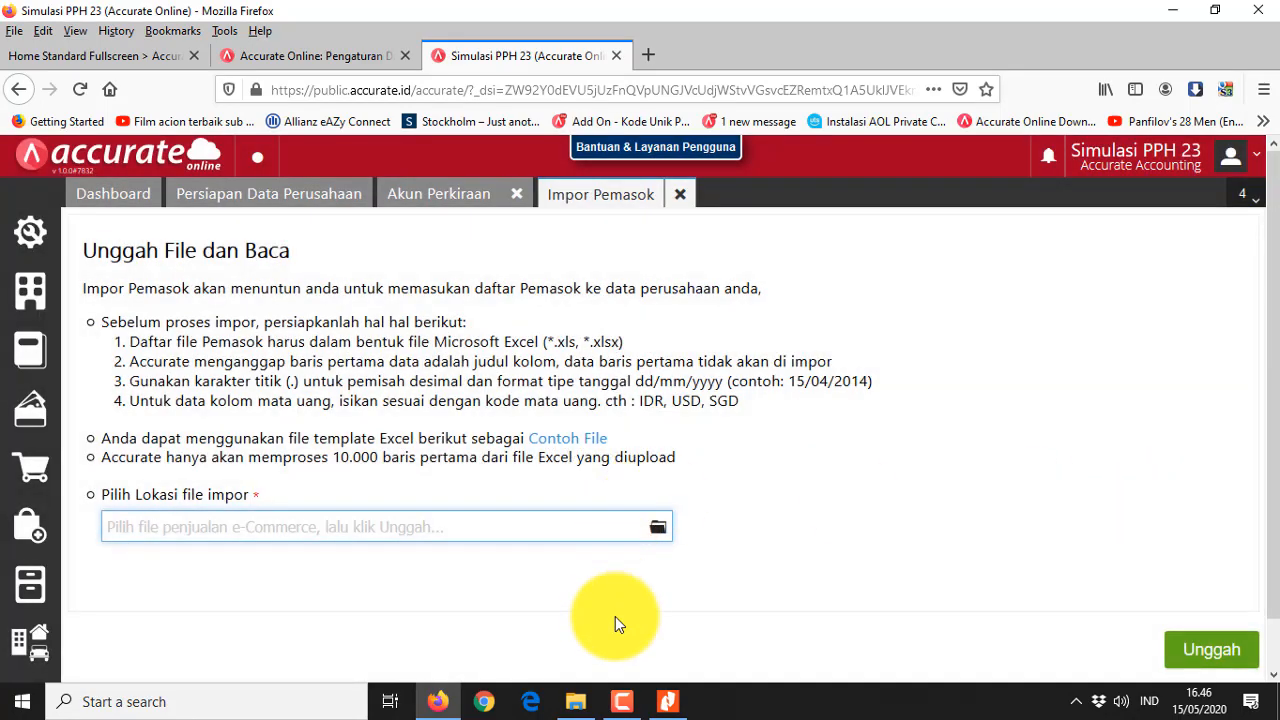
left_click(577, 703)
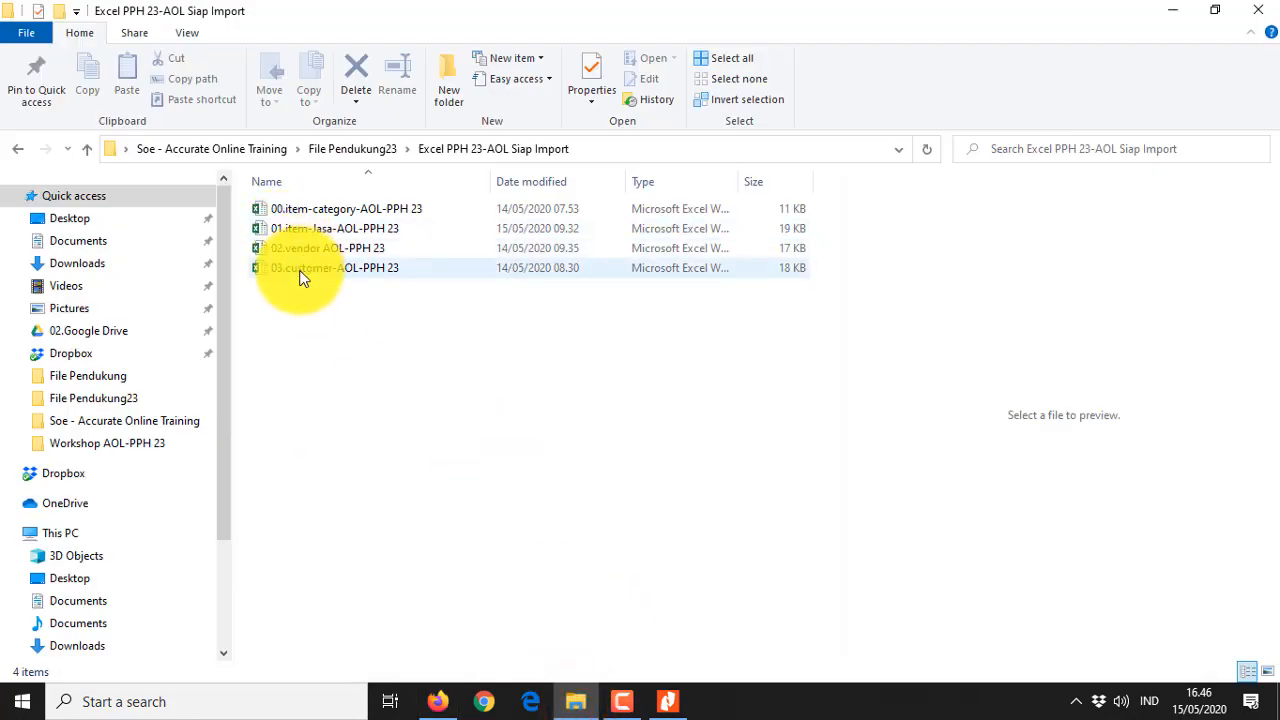
left_click(303, 250)
left_click(586, 436)
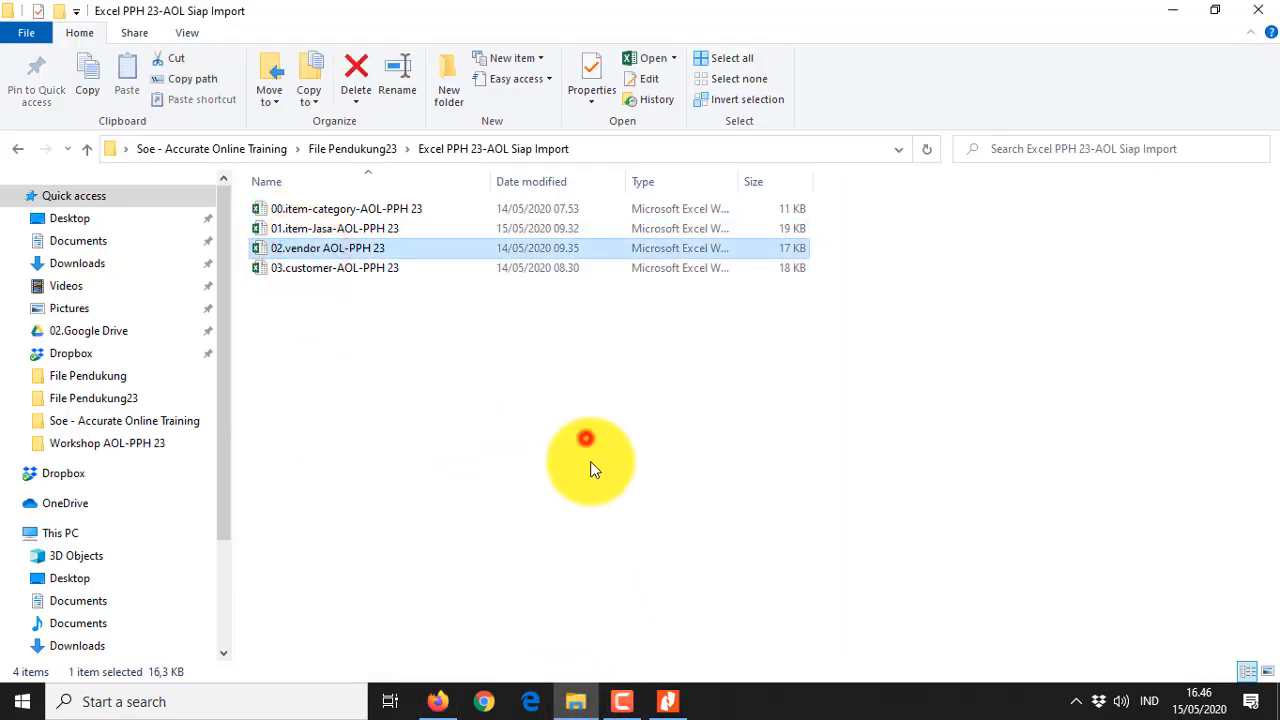
left_click(438, 701)
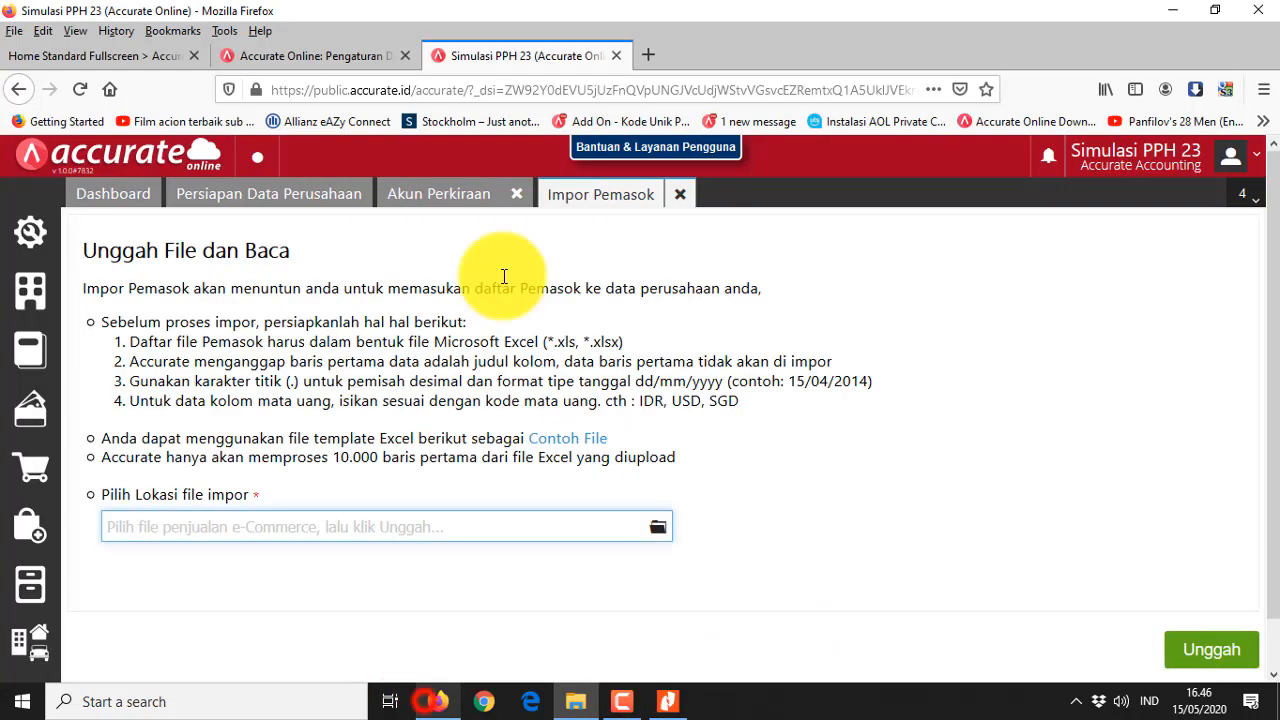
Upload 02.vendor AOL-PPH 23.xlsx from the Excel PPH 23-AOL Siap Import folder for the Pemasok import
left_click(656, 525)
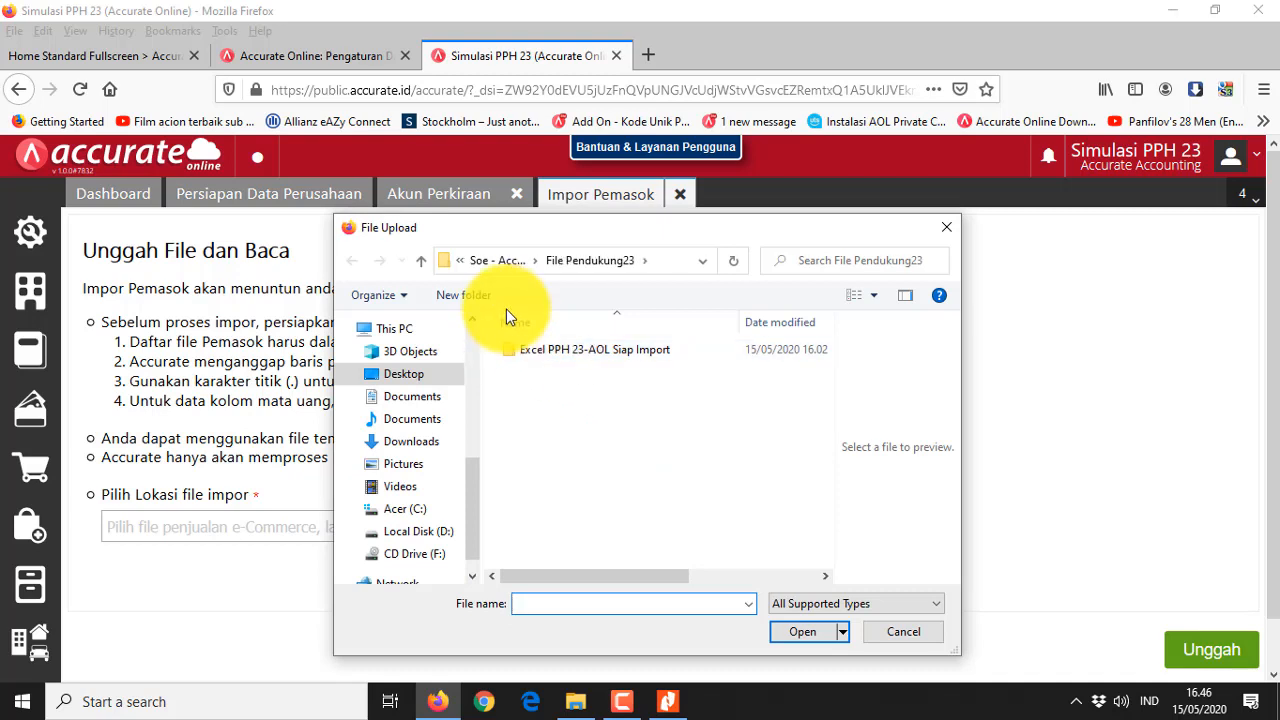
left_click(573, 268)
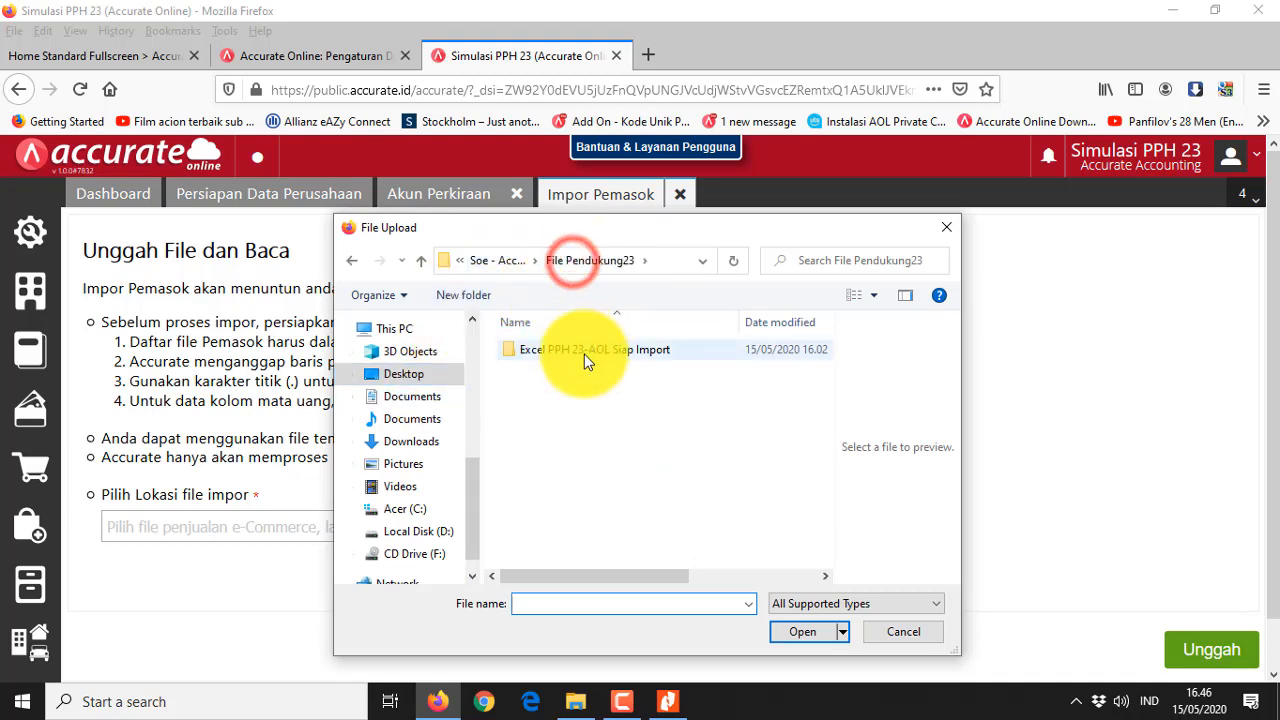
left_click(584, 354)
double_click(585, 348)
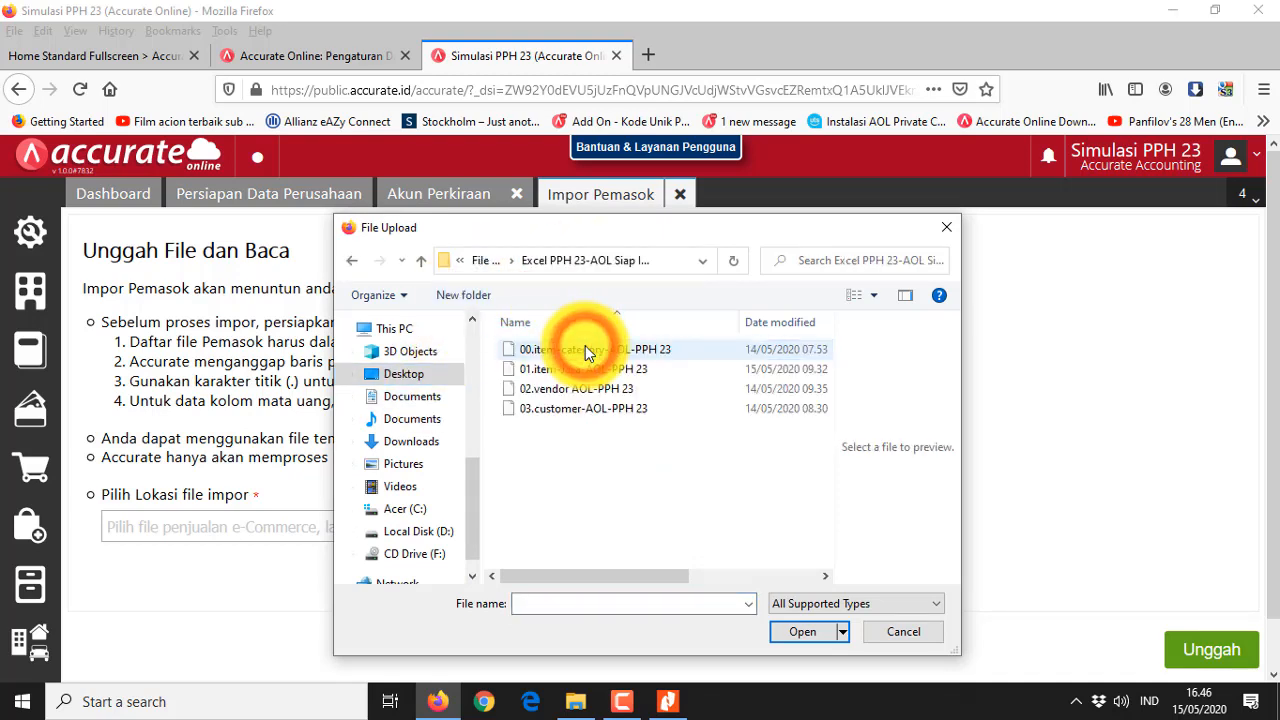
left_click(583, 397)
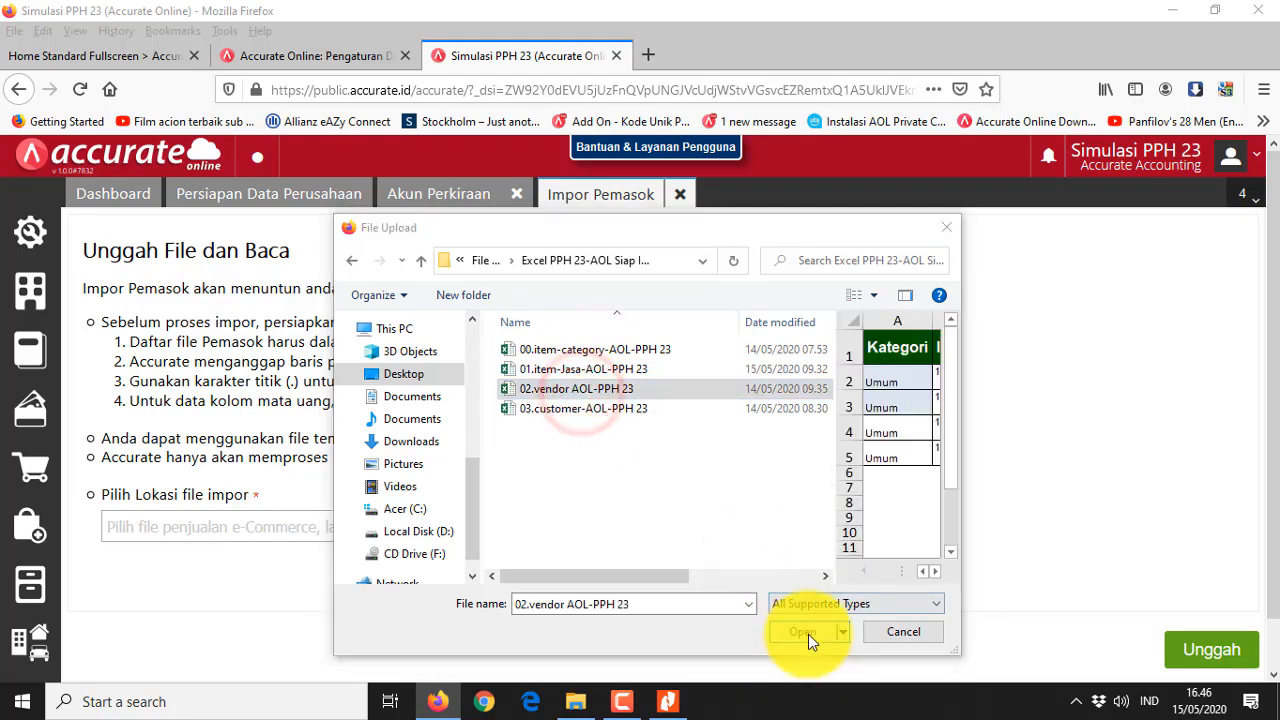
left_click(808, 632)
left_click(1226, 652)
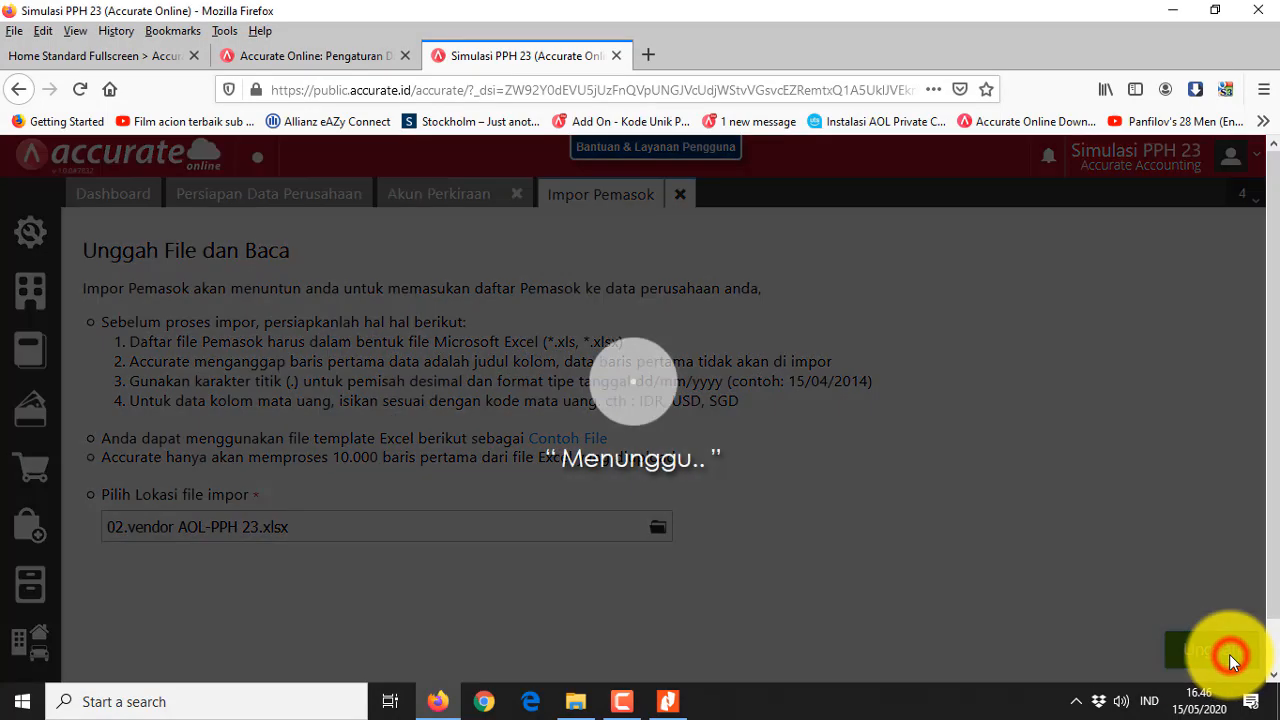
Accept the proposed column mapping, run the Pemasok import without updating existing data, and close the result
scroll(1069, 438, "down", 10)
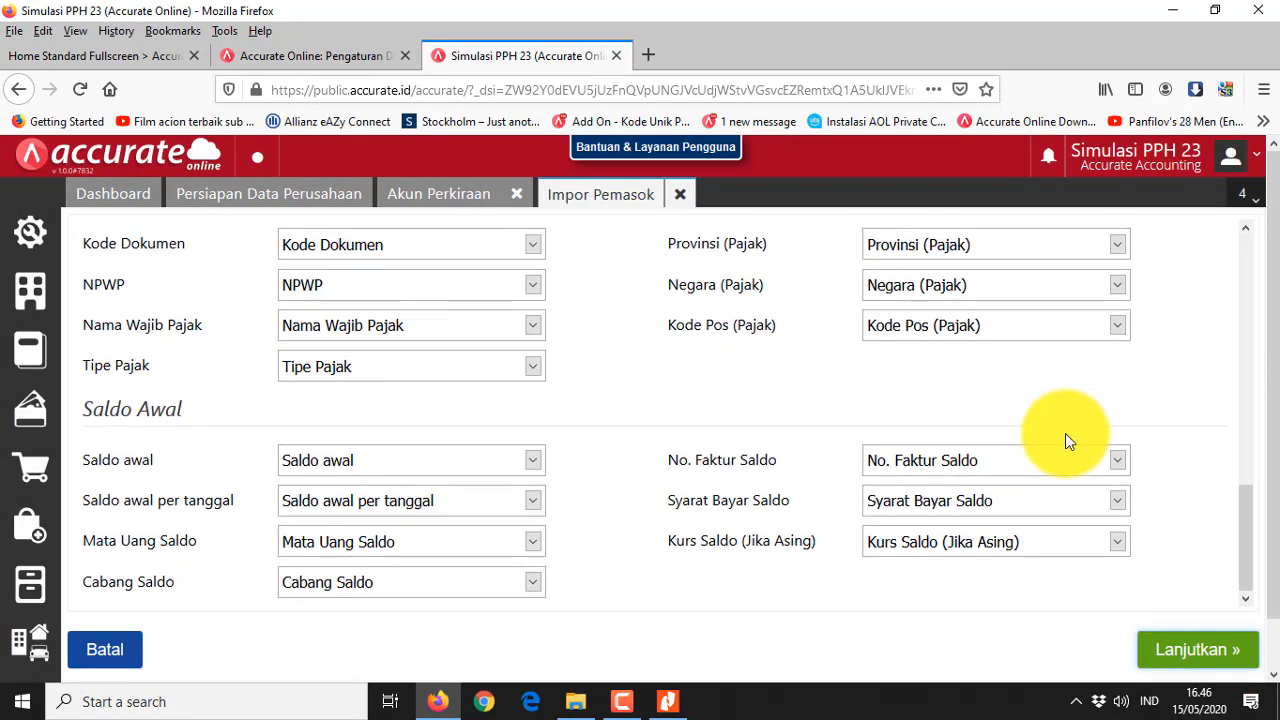
left_click(1214, 652)
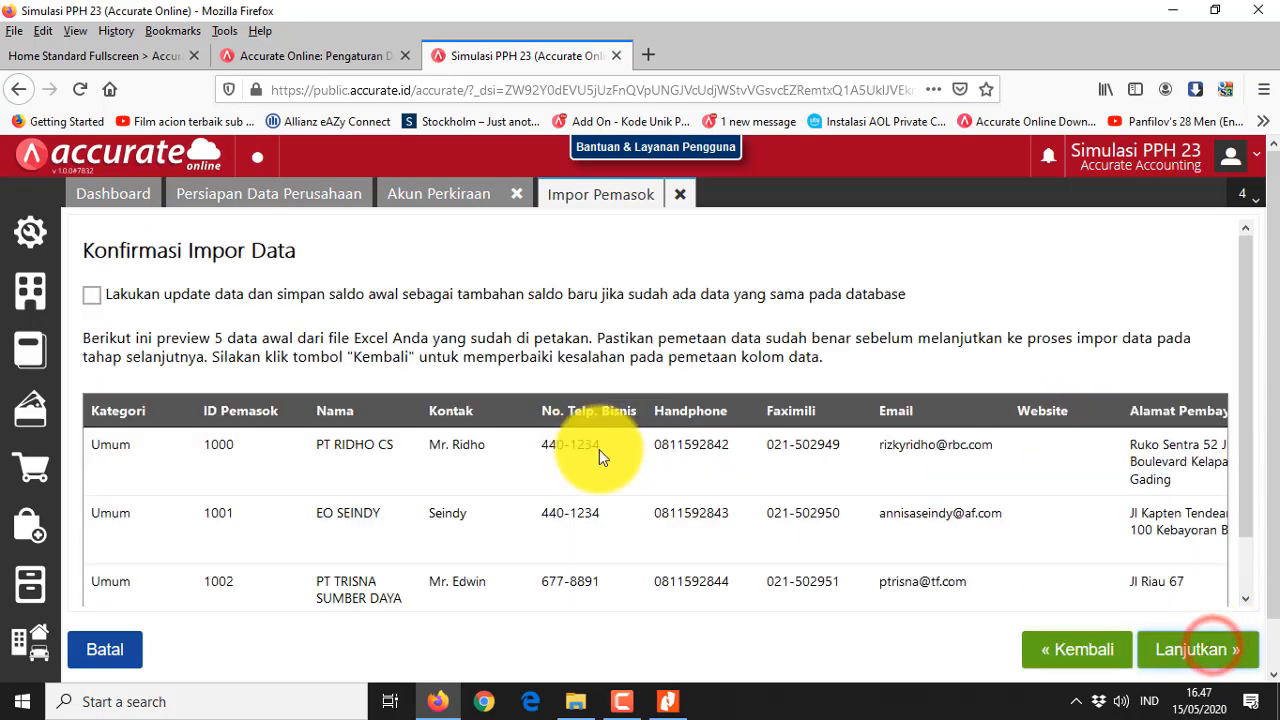
left_click(1219, 655)
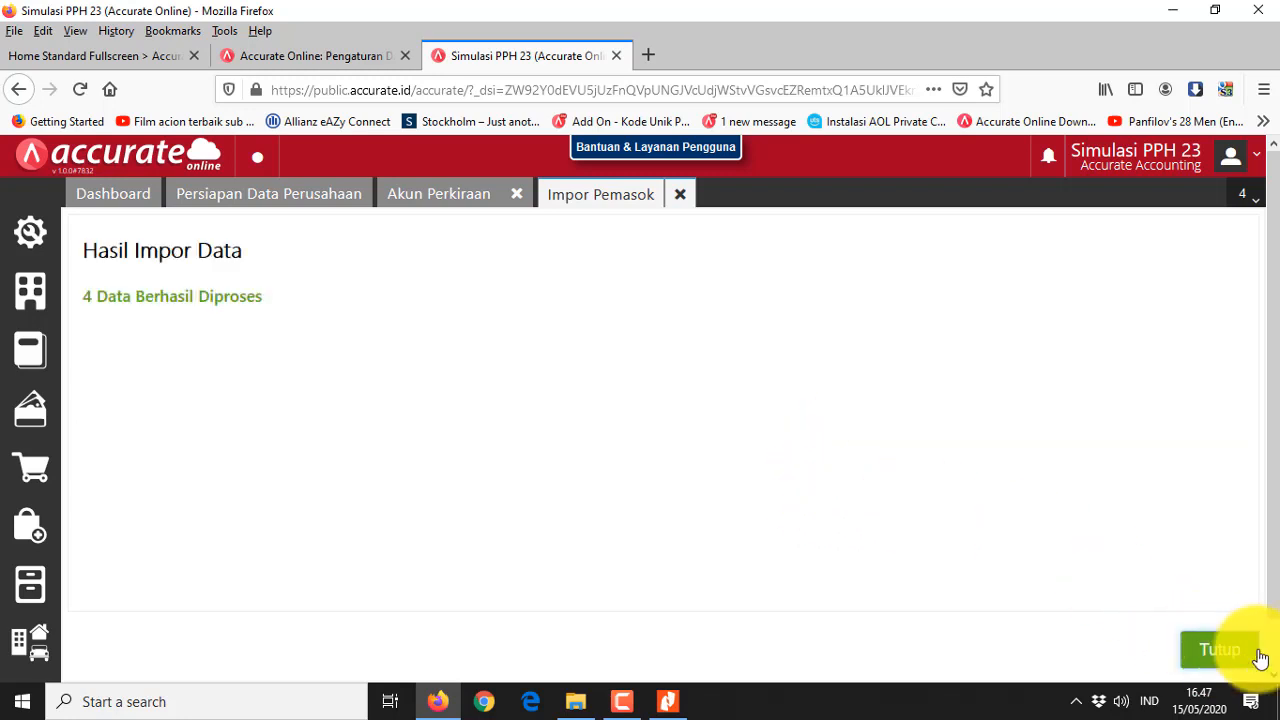
left_click(1240, 652)
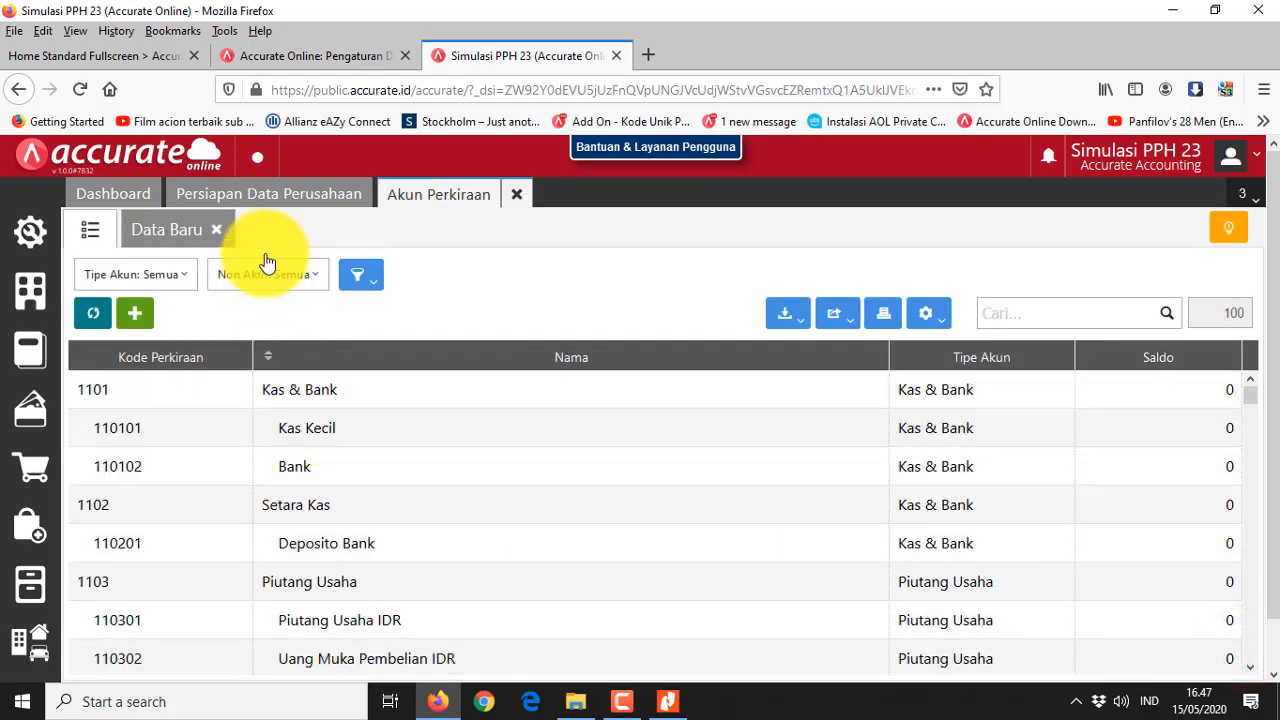
Start the Pelanggan import from Persiapan Data Perusahaan and upload the file 03.customer-AOL-PPH 23.xlsx
left_click(290, 195)
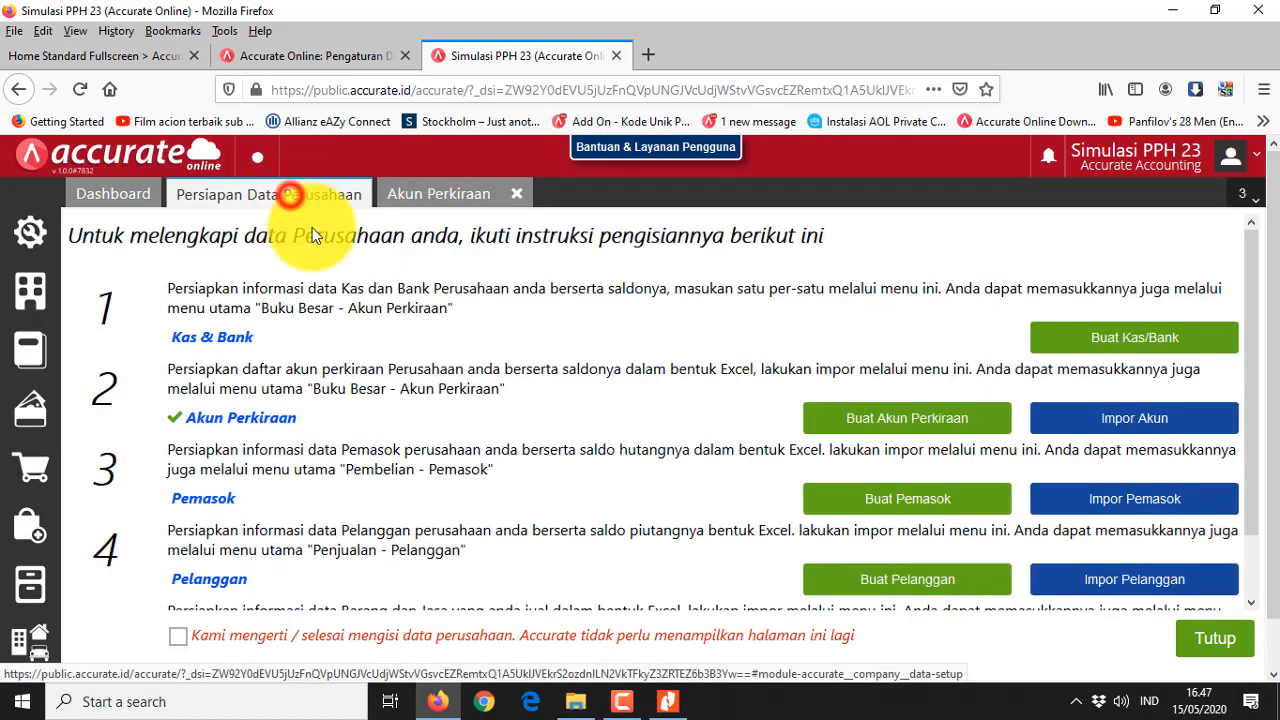
scroll(1140, 510, "down", 1)
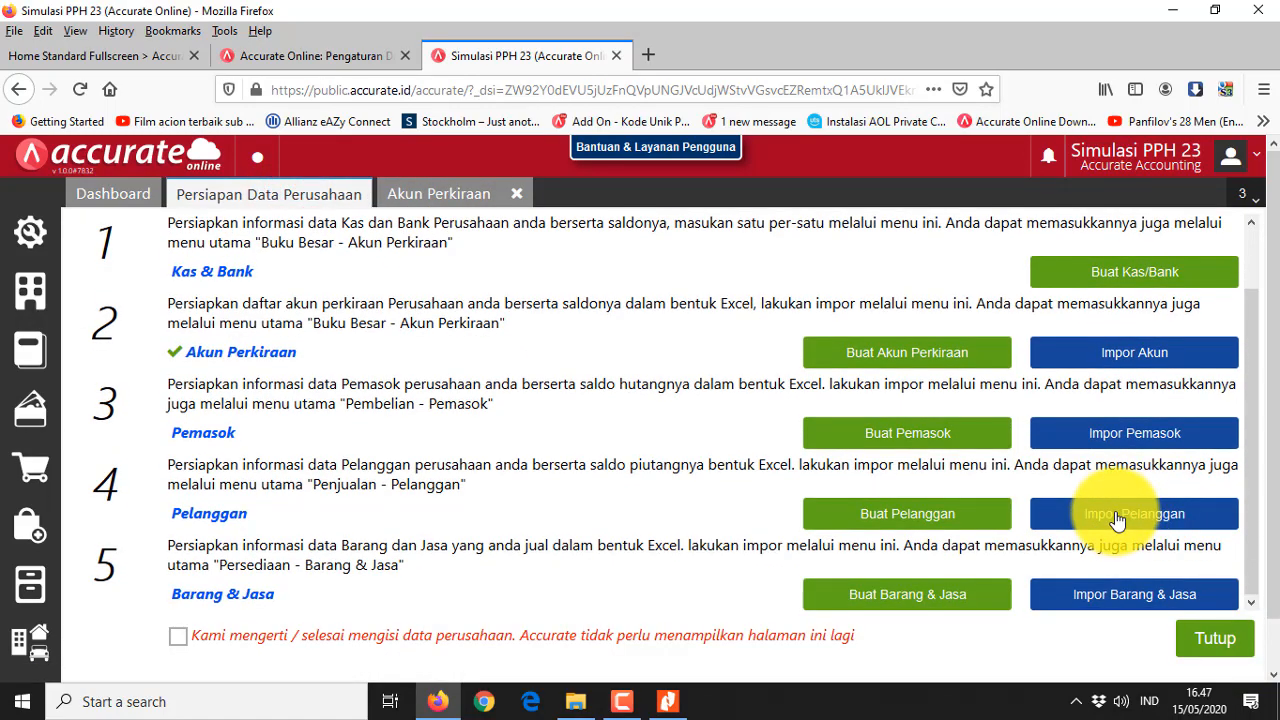
left_click(1117, 517)
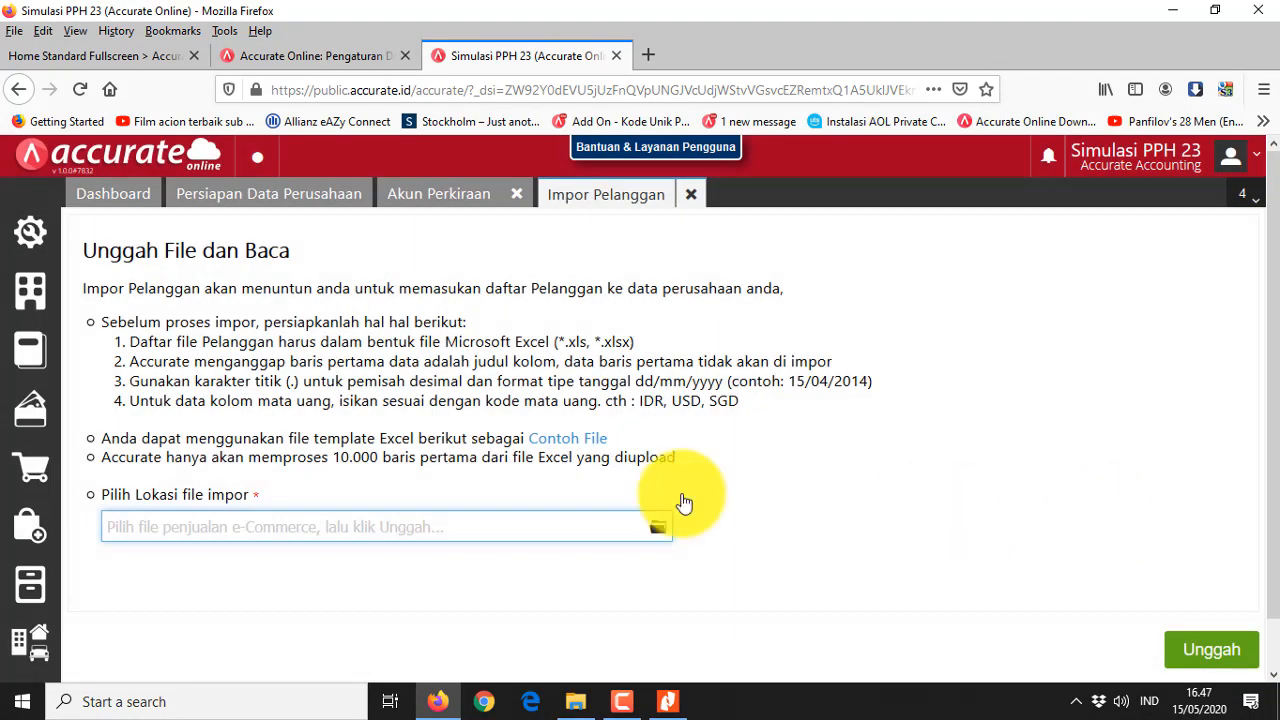
left_click(660, 528)
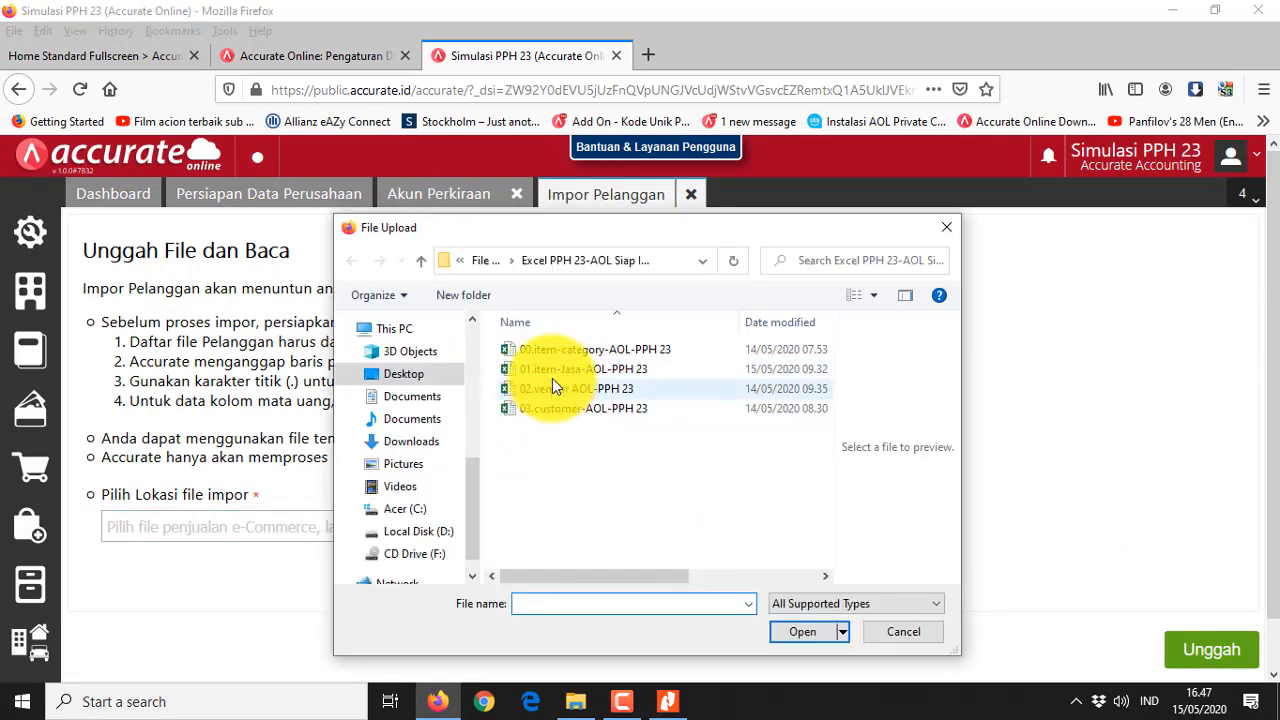
left_click(552, 409)
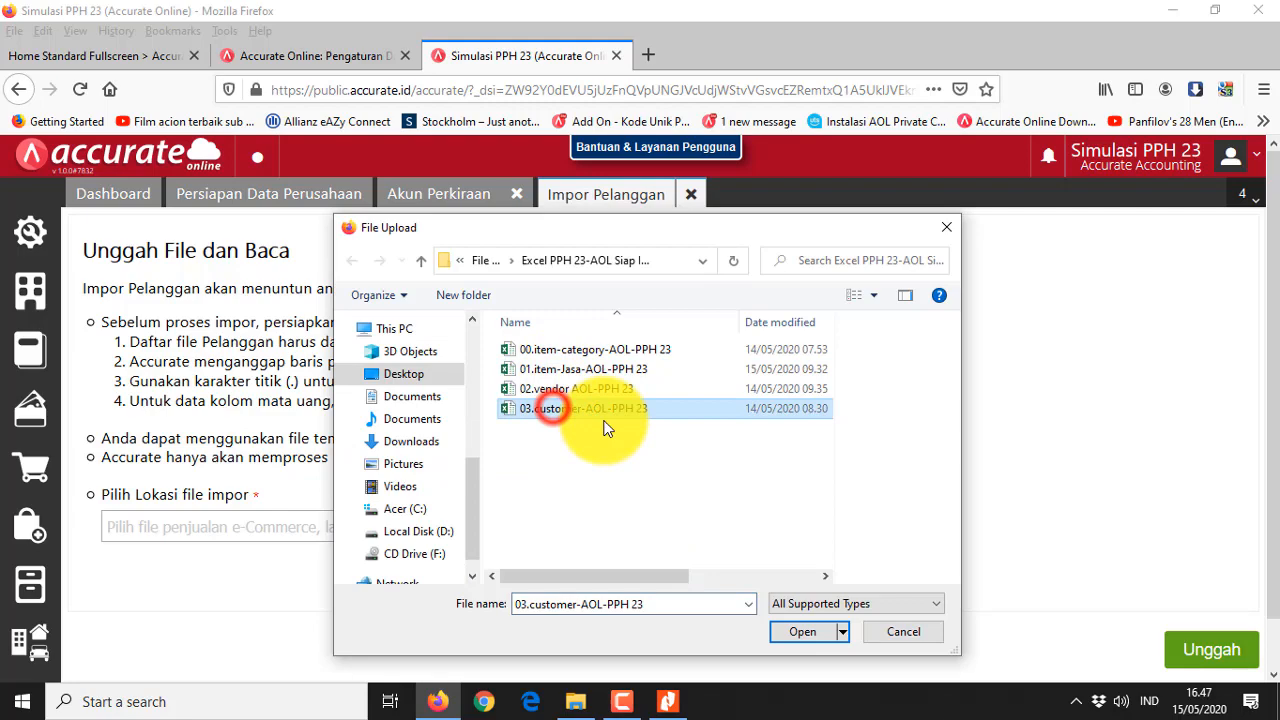
left_click(808, 628)
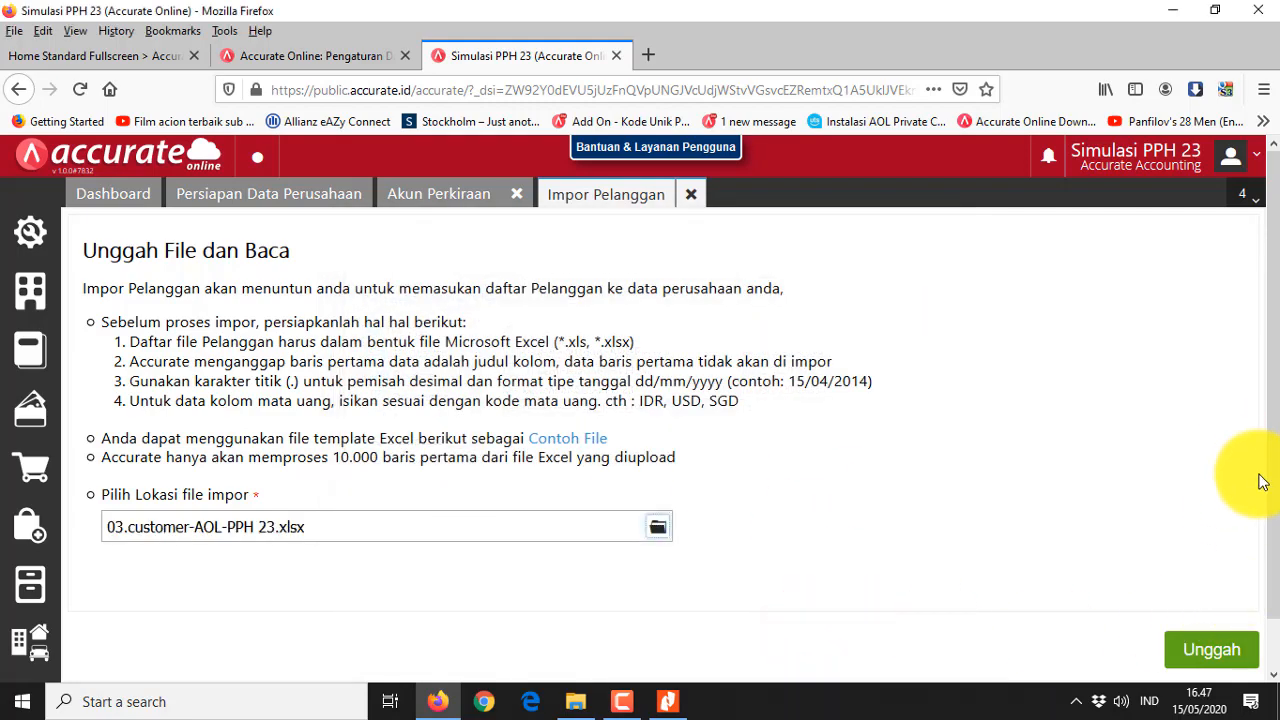
left_click(1208, 655)
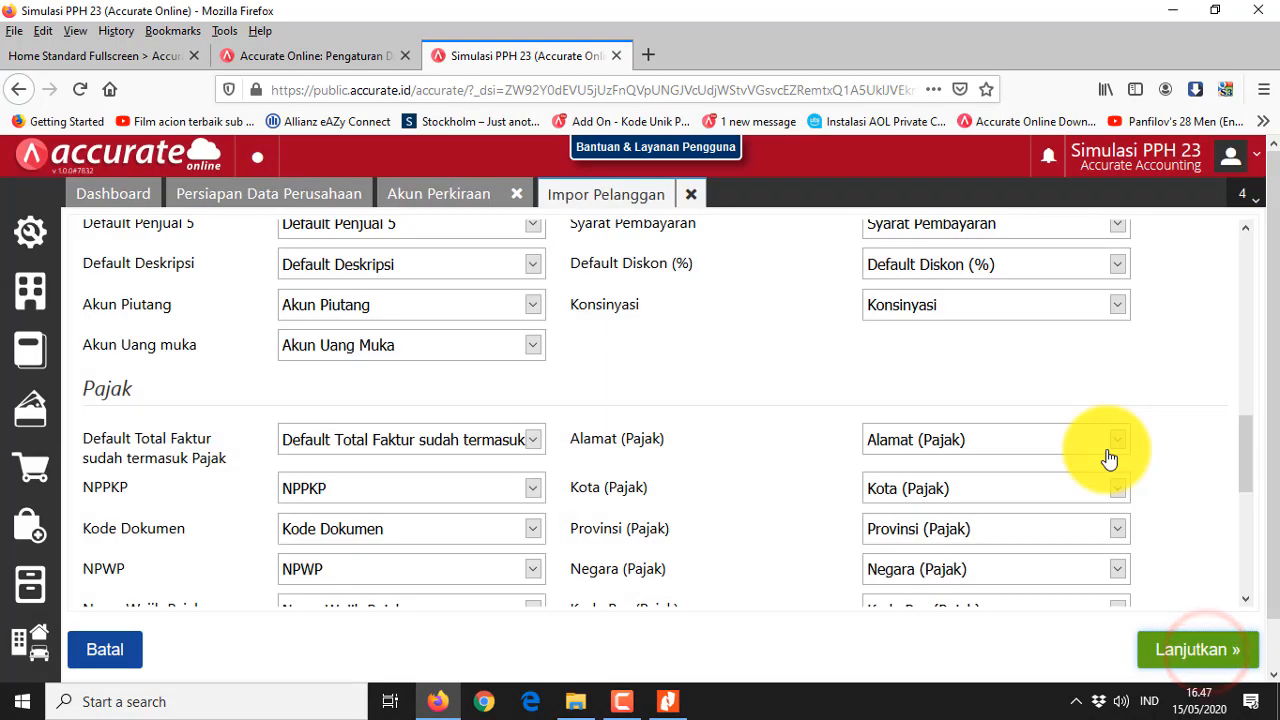
Accept the proposed column mapping, run the Pelanggan import without updating existing data, and close the result
scroll(1108, 450, "down", 5)
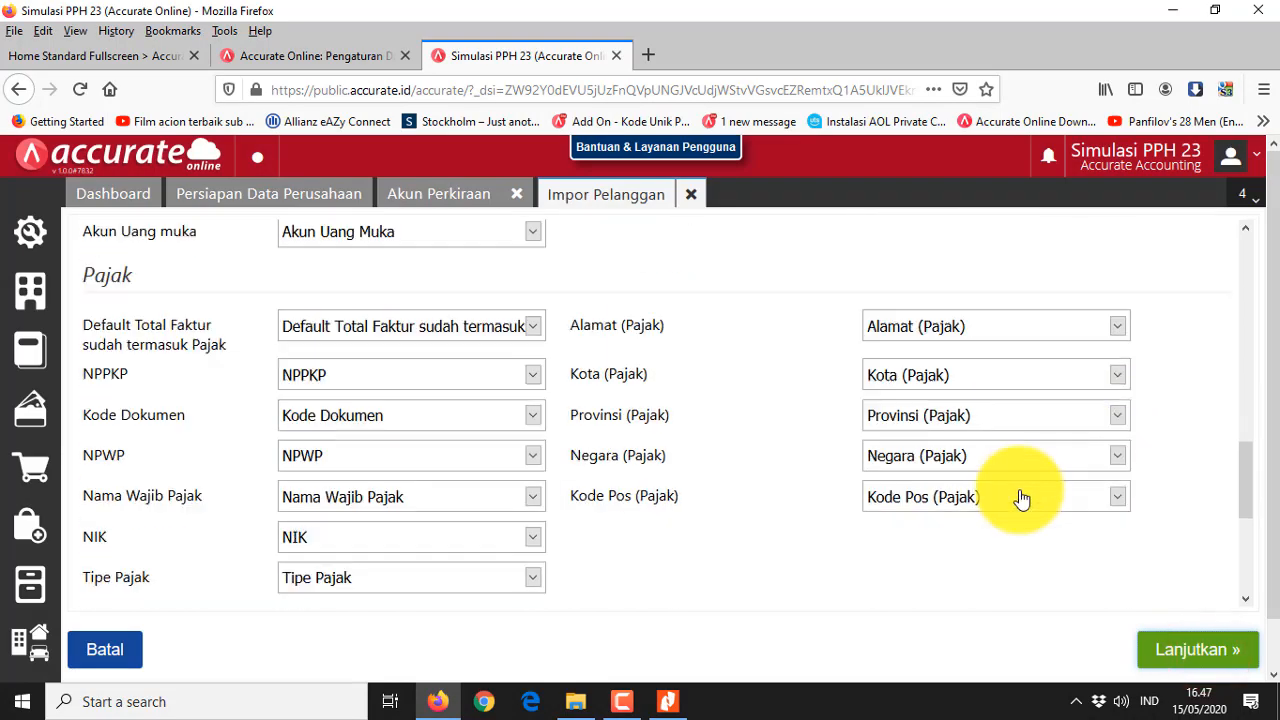
left_click(1190, 652)
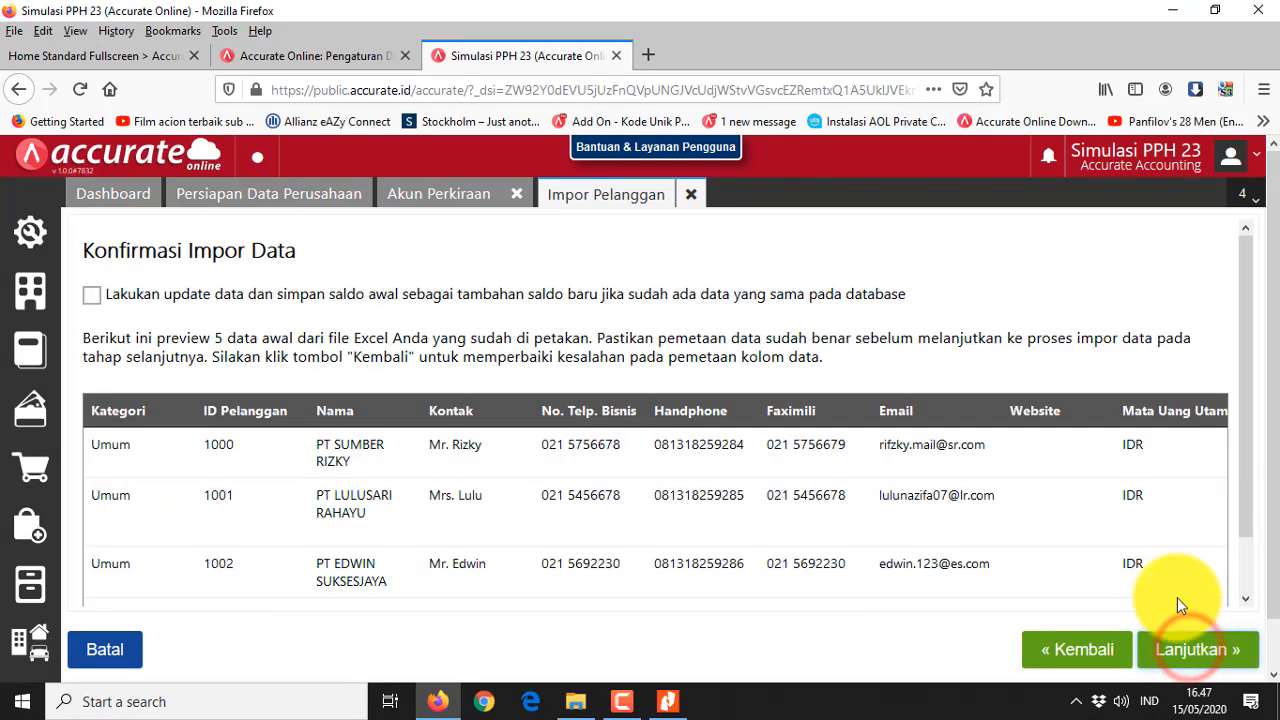
left_click(1193, 652)
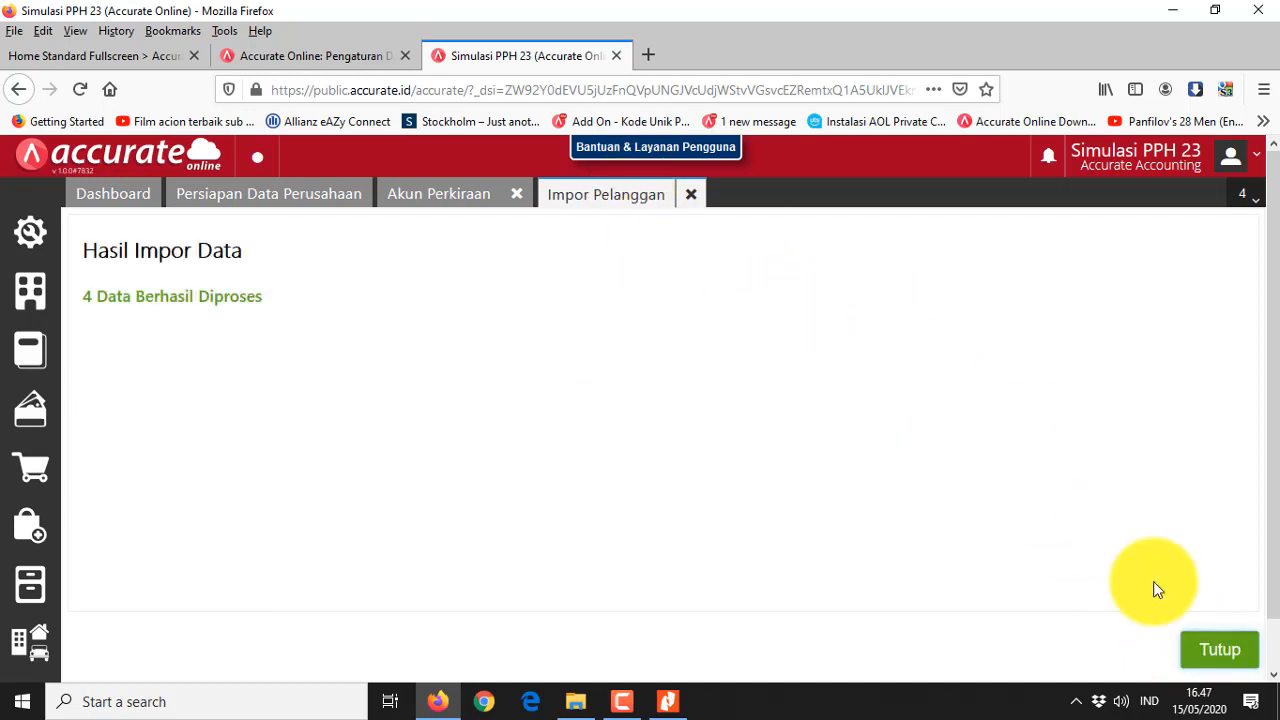
left_click(1213, 652)
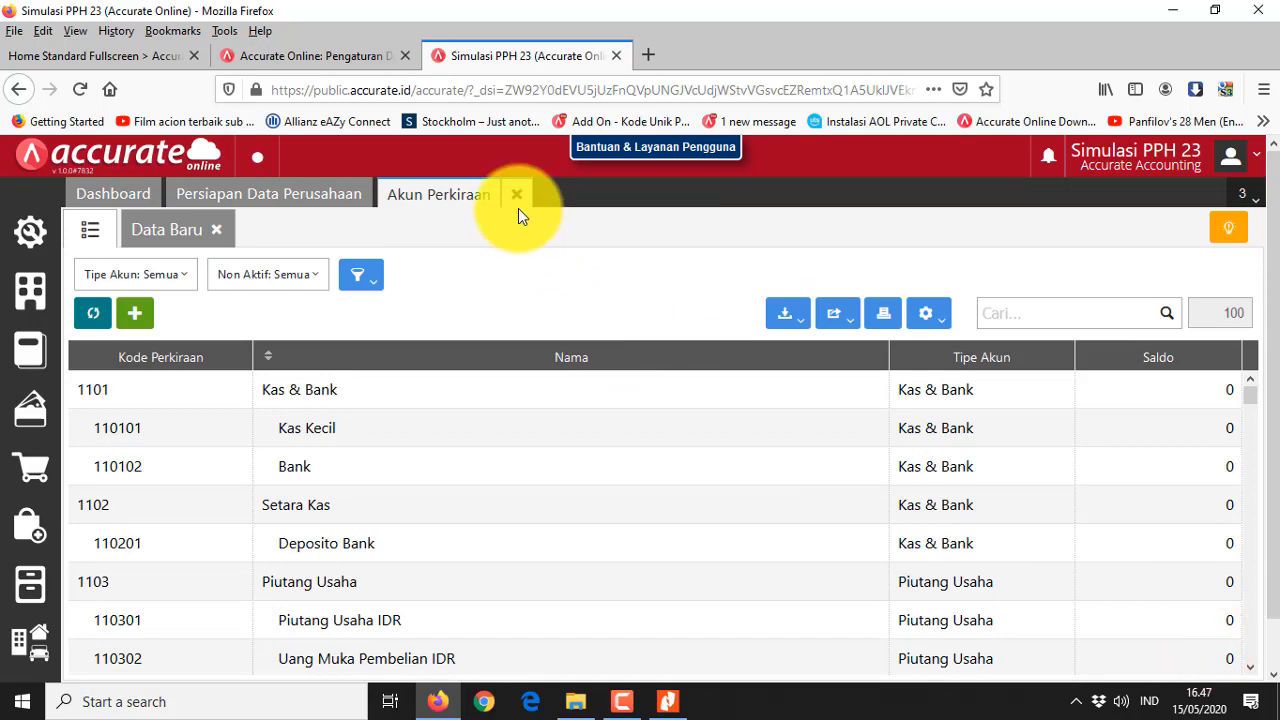
Close Akun Perkiraan, open the Kategori Barang list from Persediaan, and start its import from Excel
left_click(517, 207)
scroll(1052, 533, "down", 1)
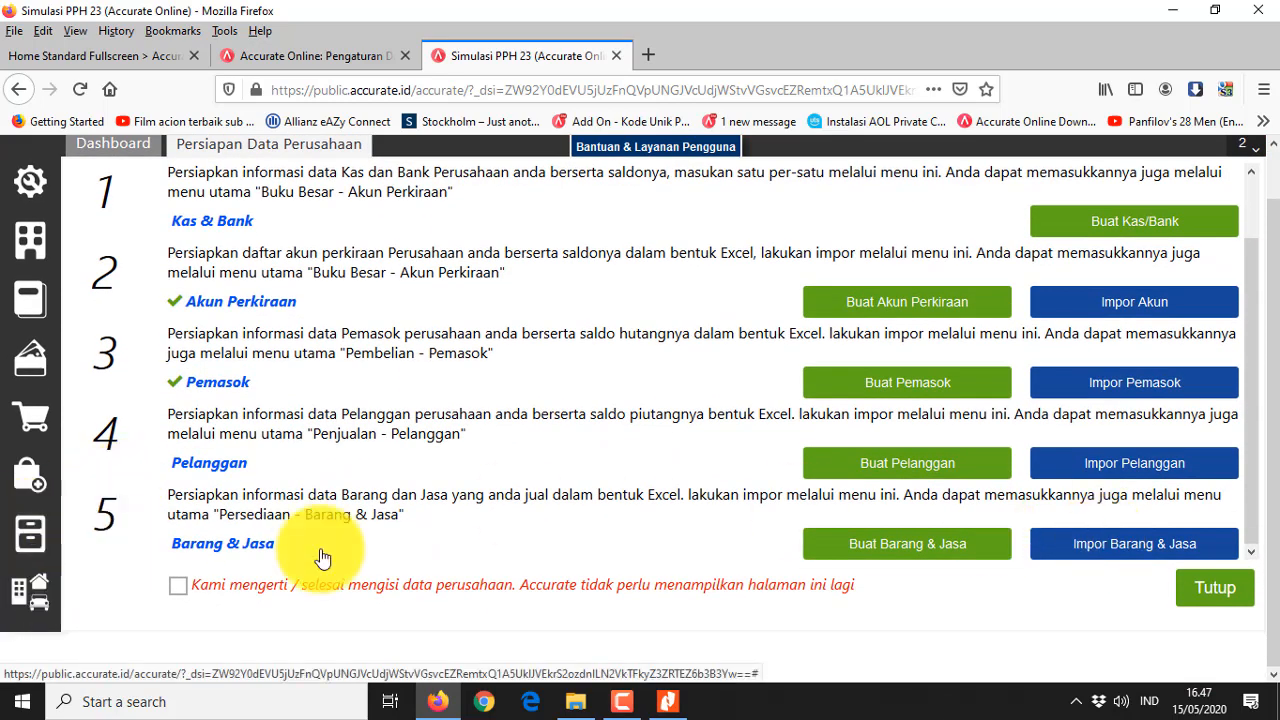
left_click(28, 532)
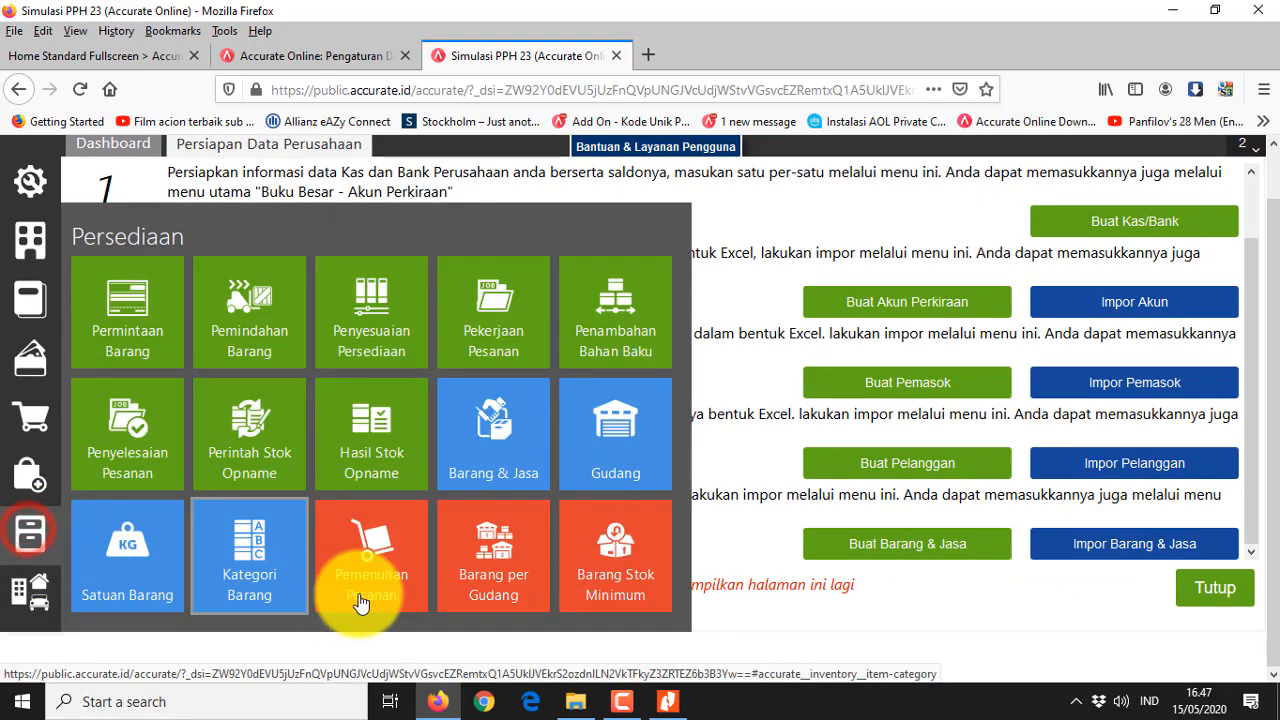
left_click(257, 580)
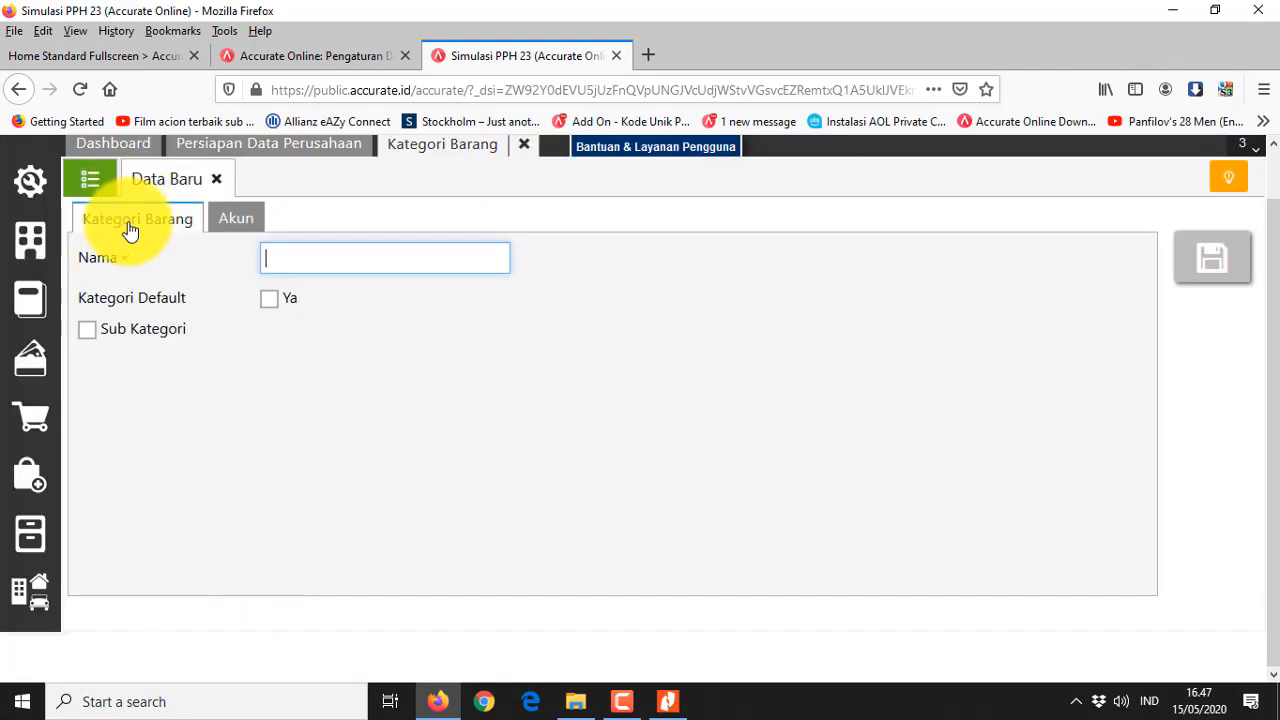
left_click(80, 180)
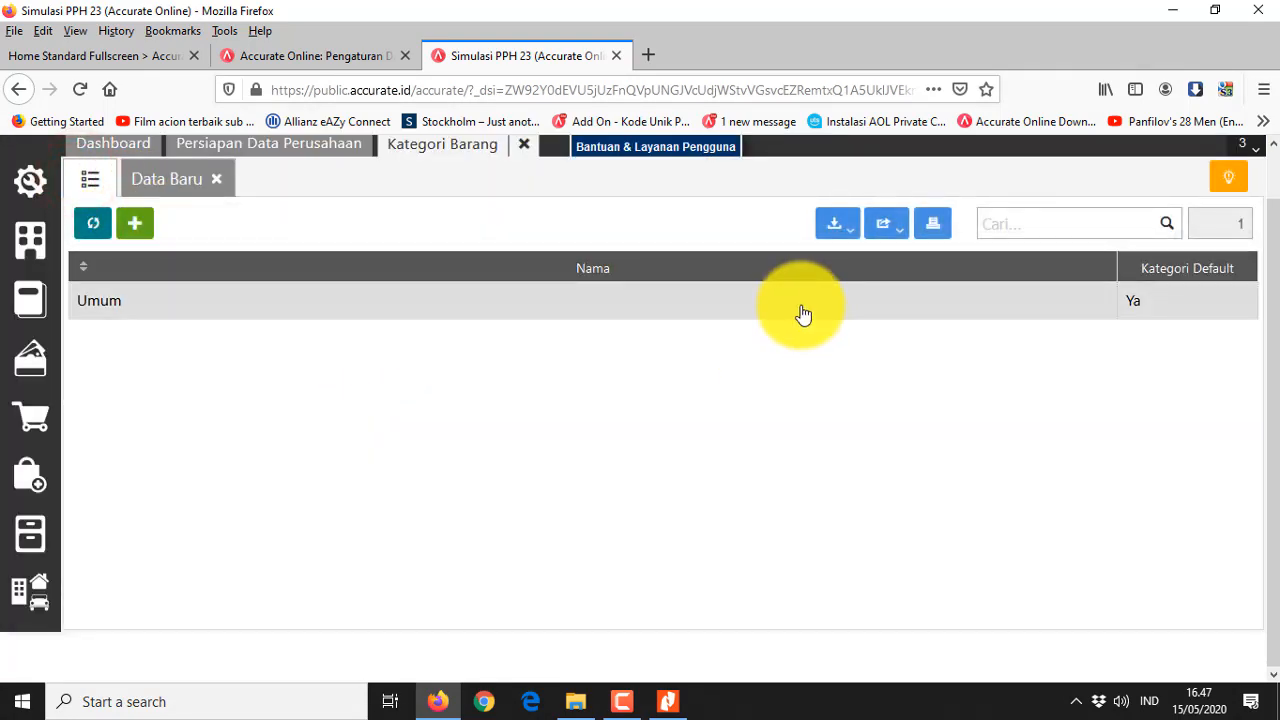
left_click(840, 228)
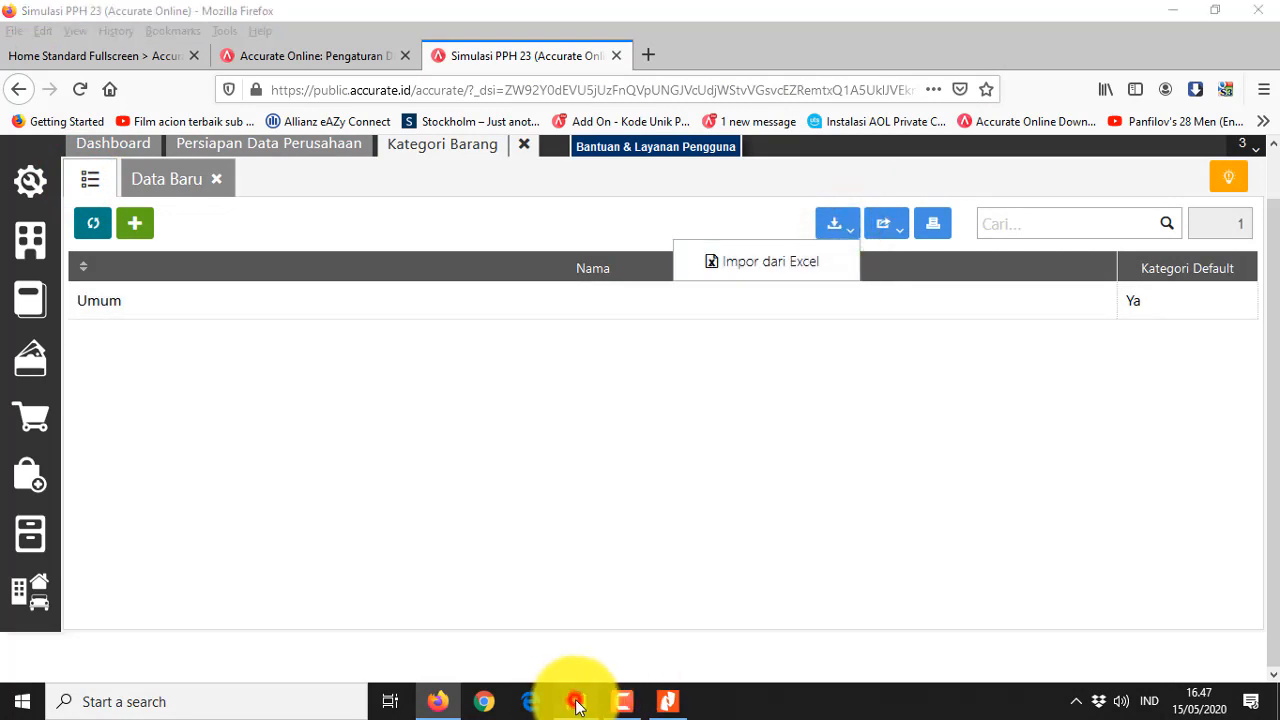
left_click(576, 705)
left_click(309, 213)
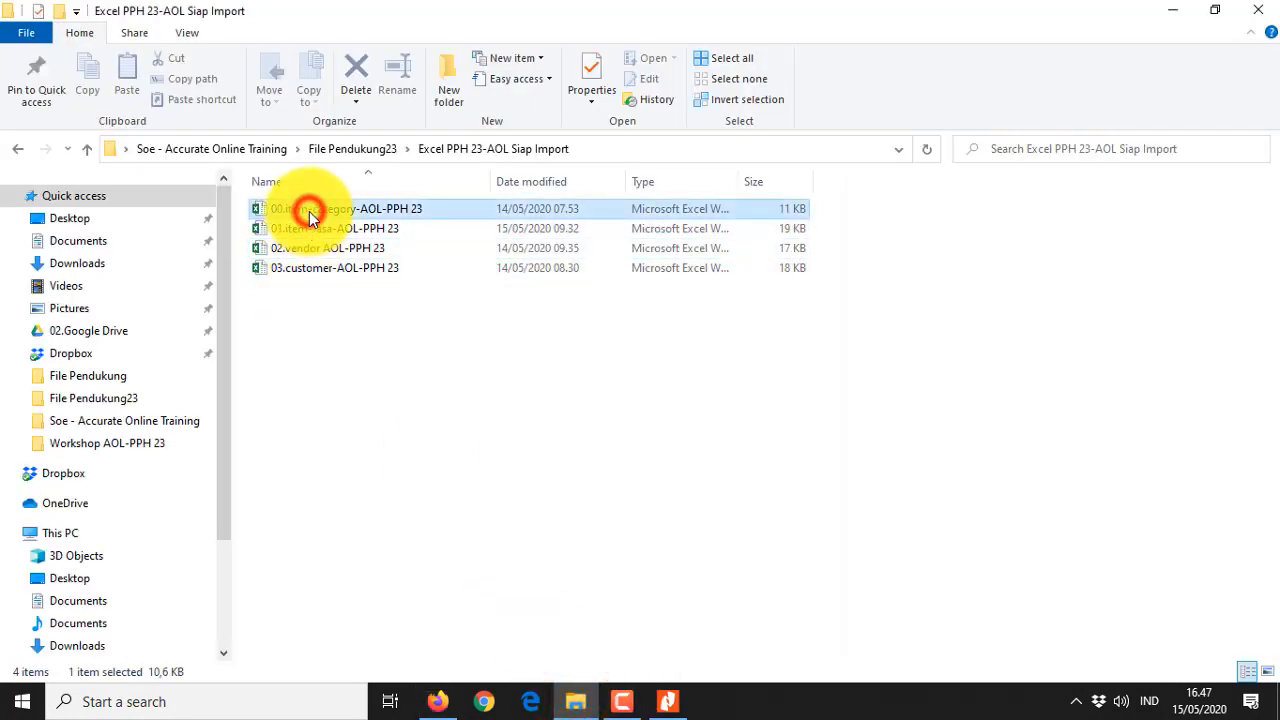
left_click(445, 700)
left_click(812, 273)
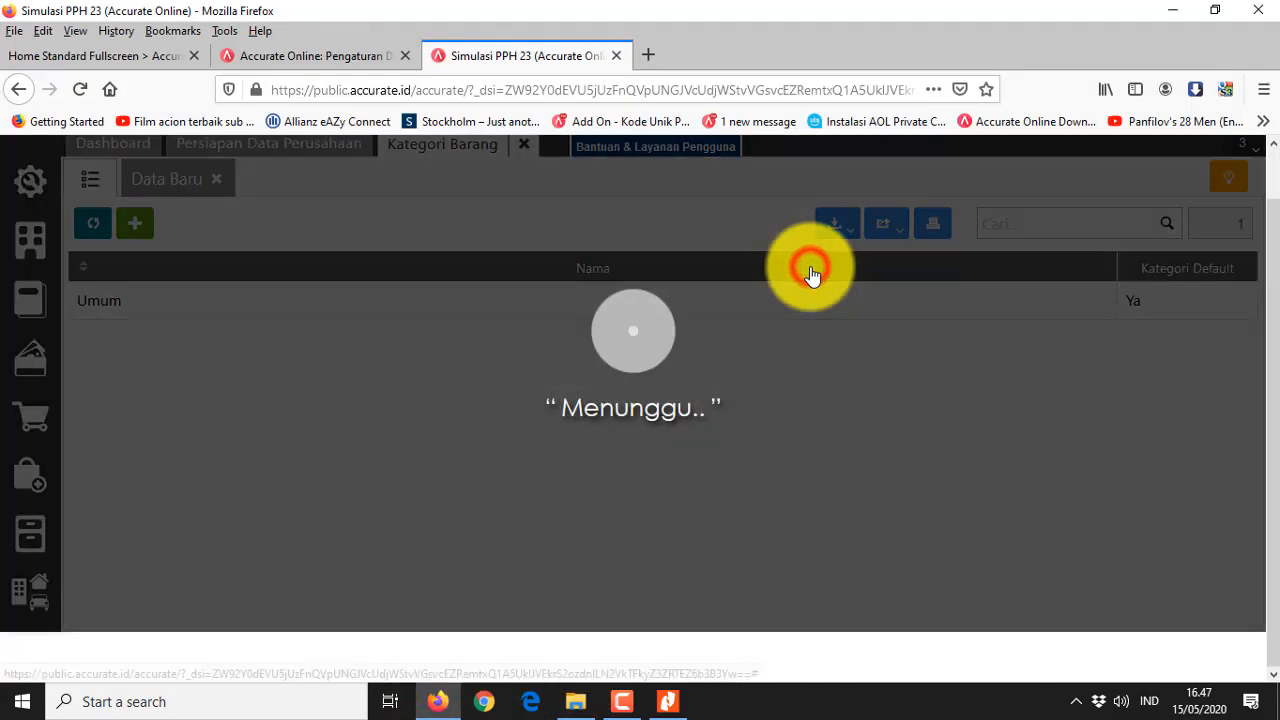
Upload 00.item-category-AOL-PPH 23 from the Excel PPH 23-AOL Siap Import folder for the Kategori Barang import
left_click(657, 437)
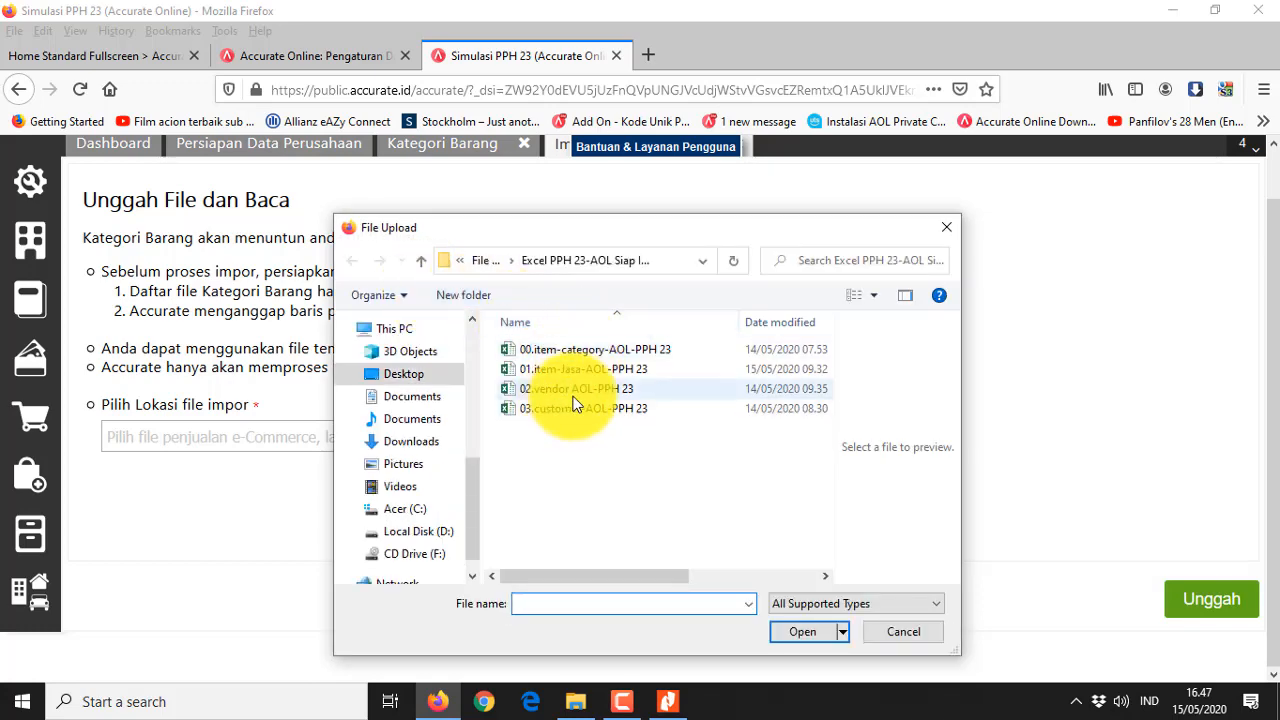
left_click(580, 348)
left_click(808, 633)
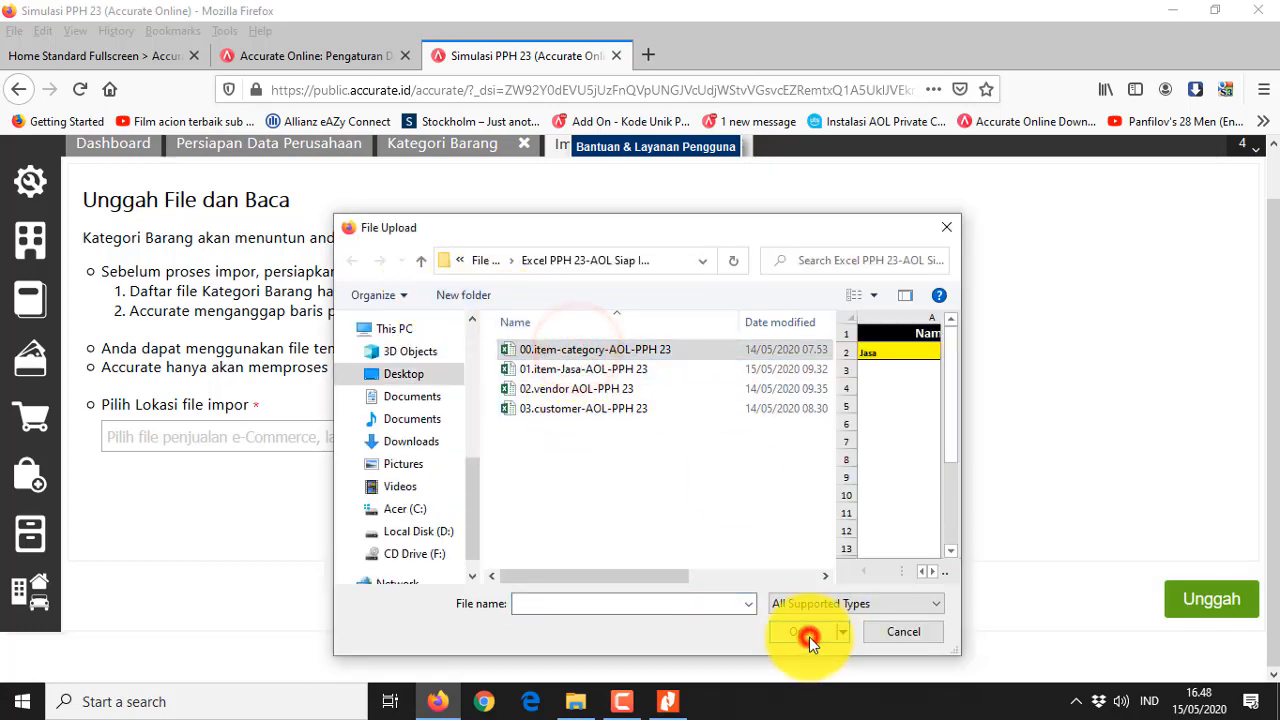
left_click(1207, 602)
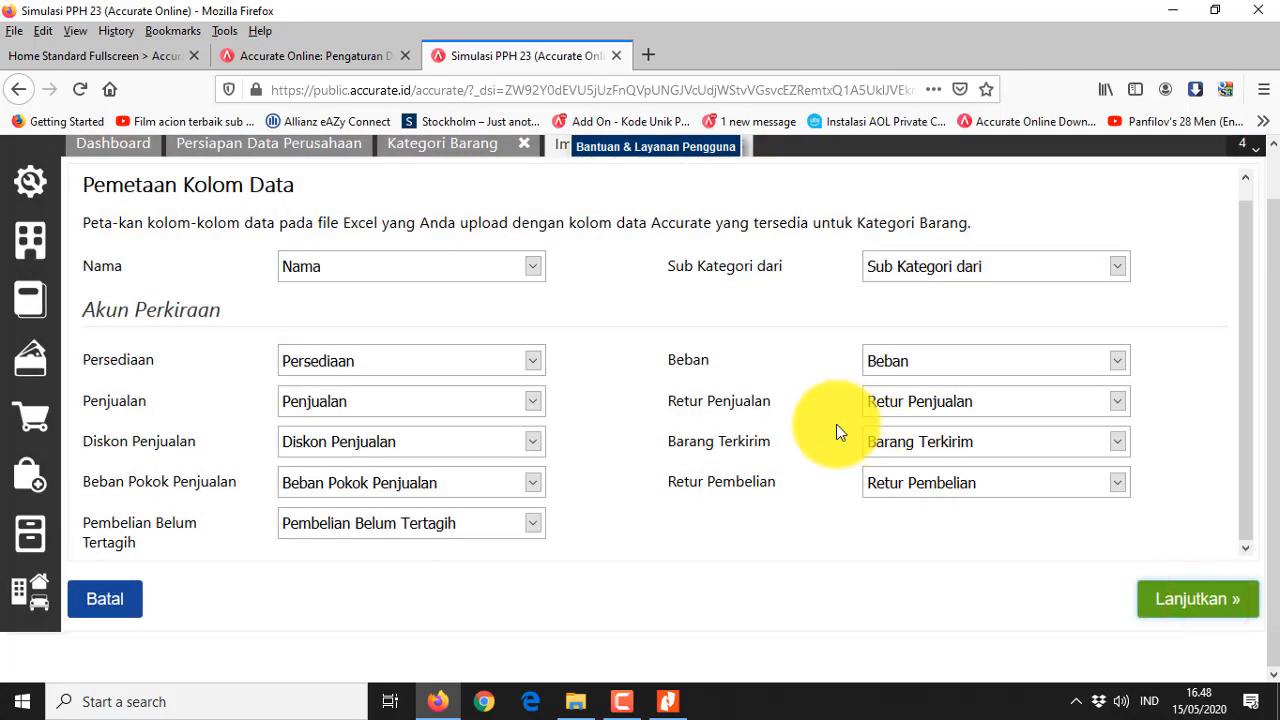
Accept the proposed column mapping, run the Kategori Barang import without updating existing data, and close the result and category list
left_click(1168, 604)
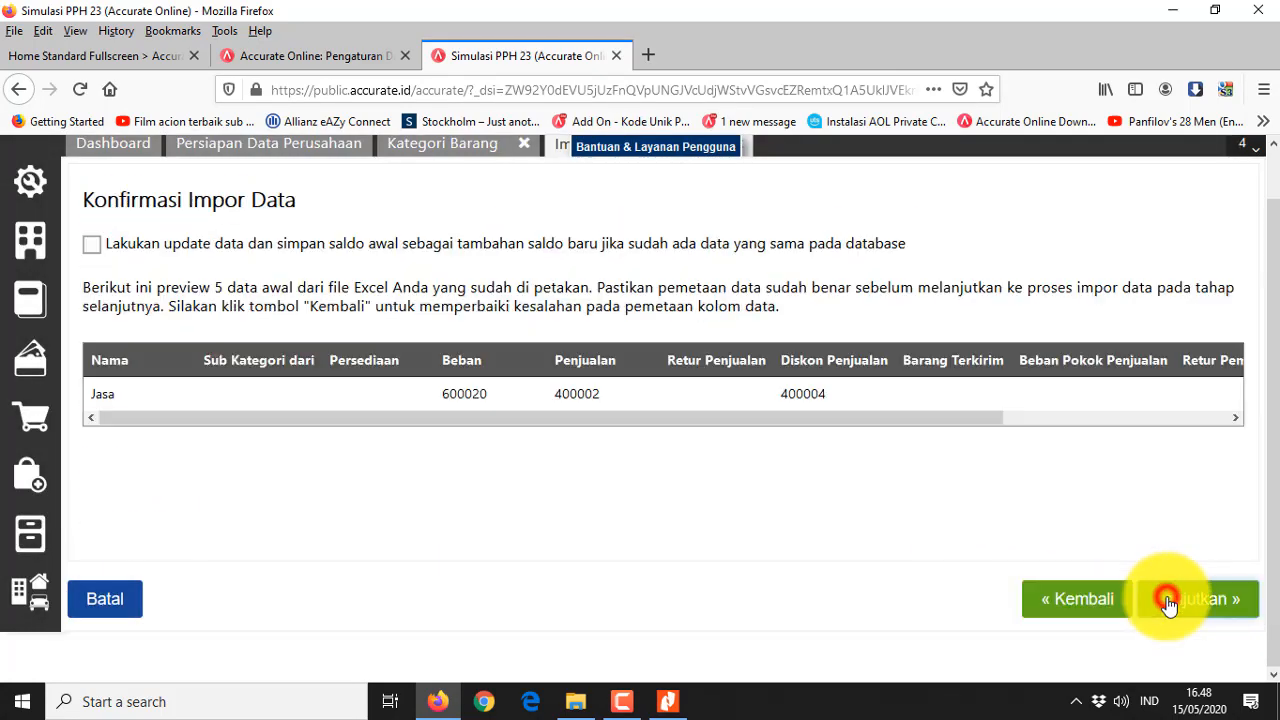
left_click(1222, 607)
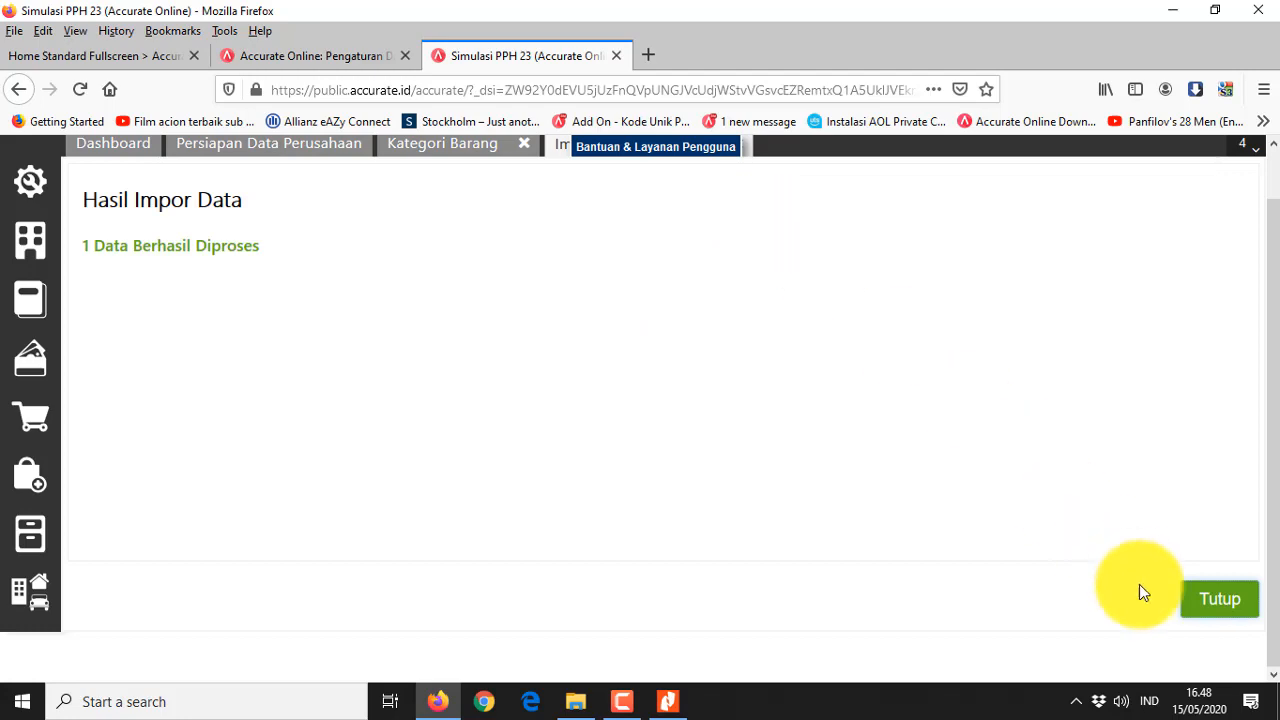
left_click(1218, 603)
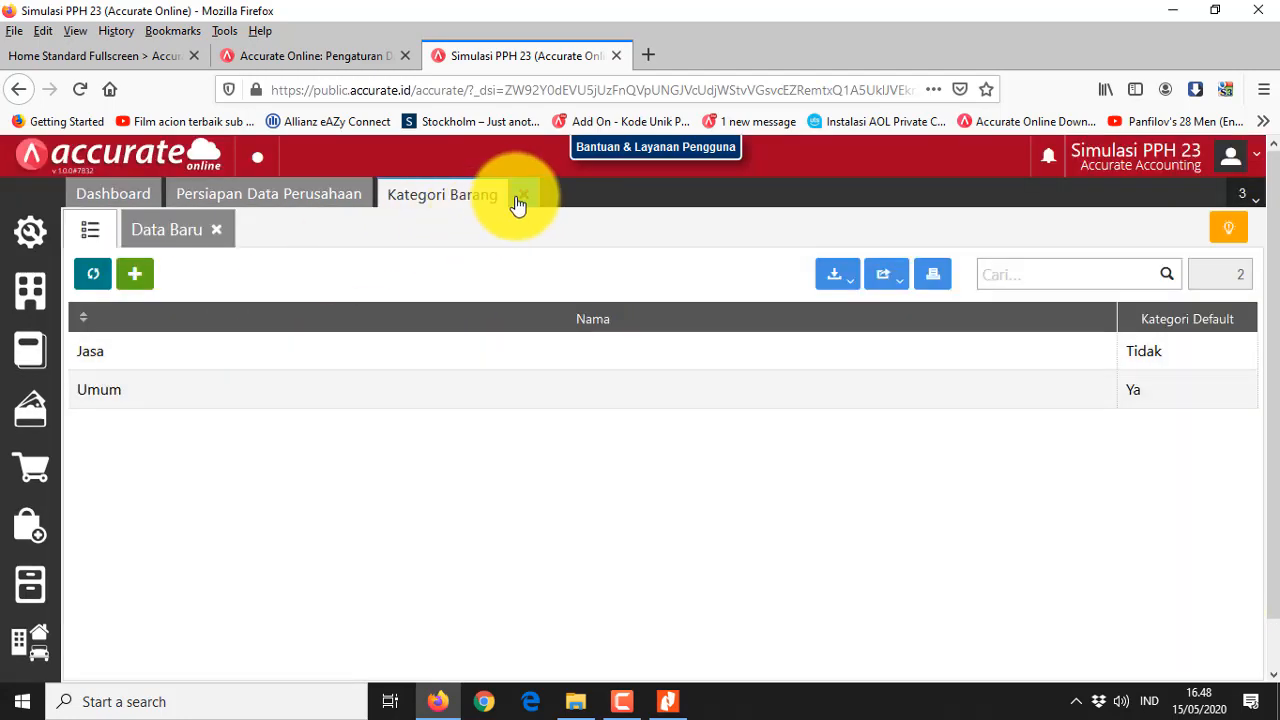
left_click(520, 201)
Start the Barang & Jasa import from Persiapan Data Perusahaan and upload the file 01.item-Jasa-AOL-PPH 23
scroll(1100, 575, "down", 1)
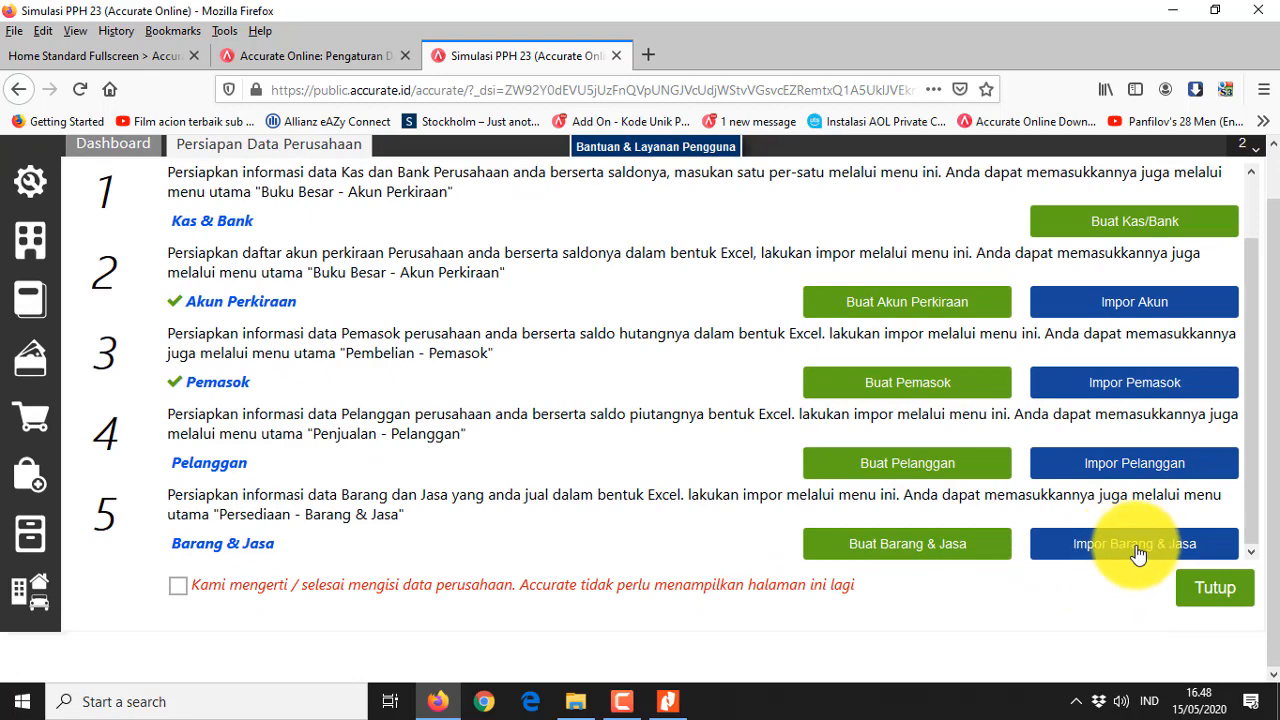
left_click(1136, 548)
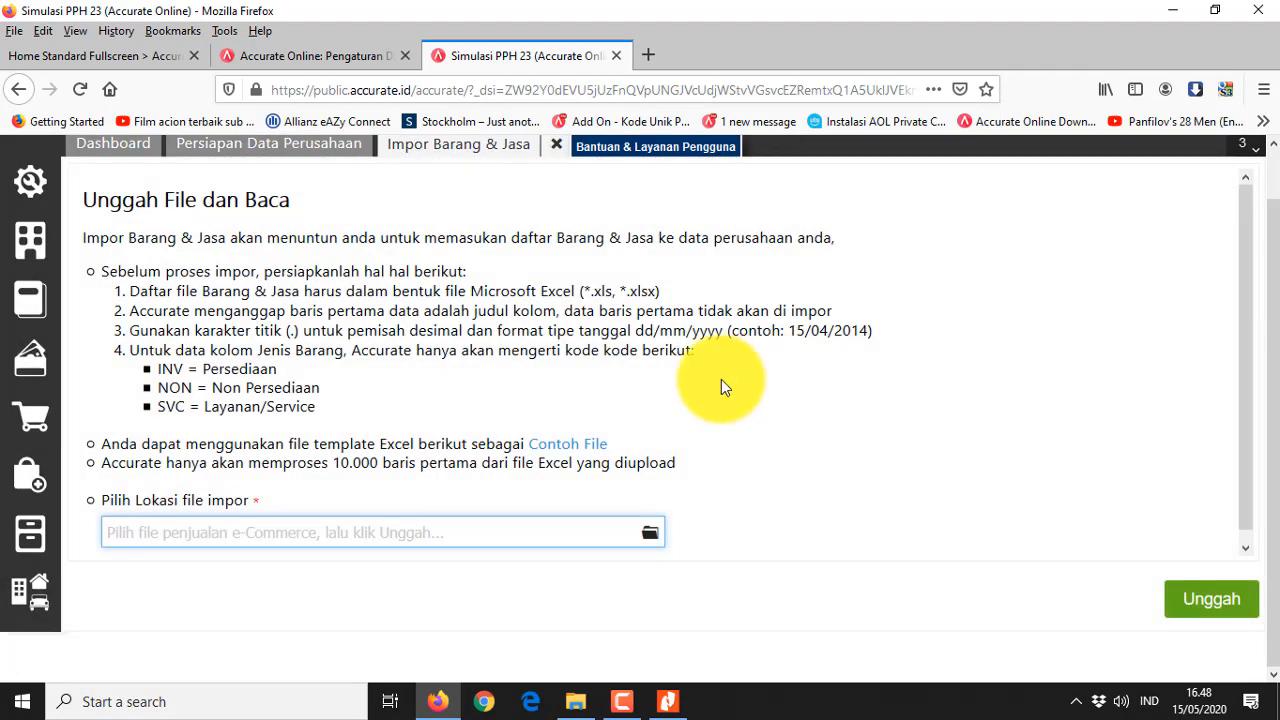
left_click(651, 537)
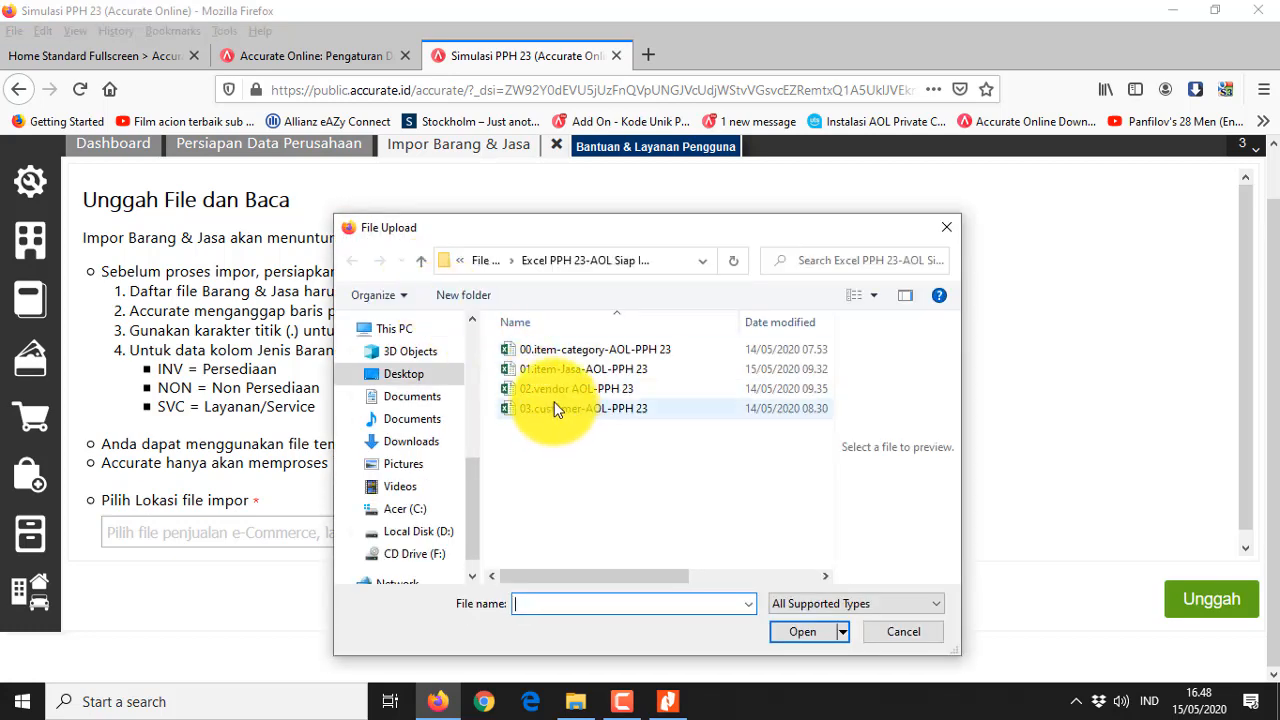
left_click(562, 371)
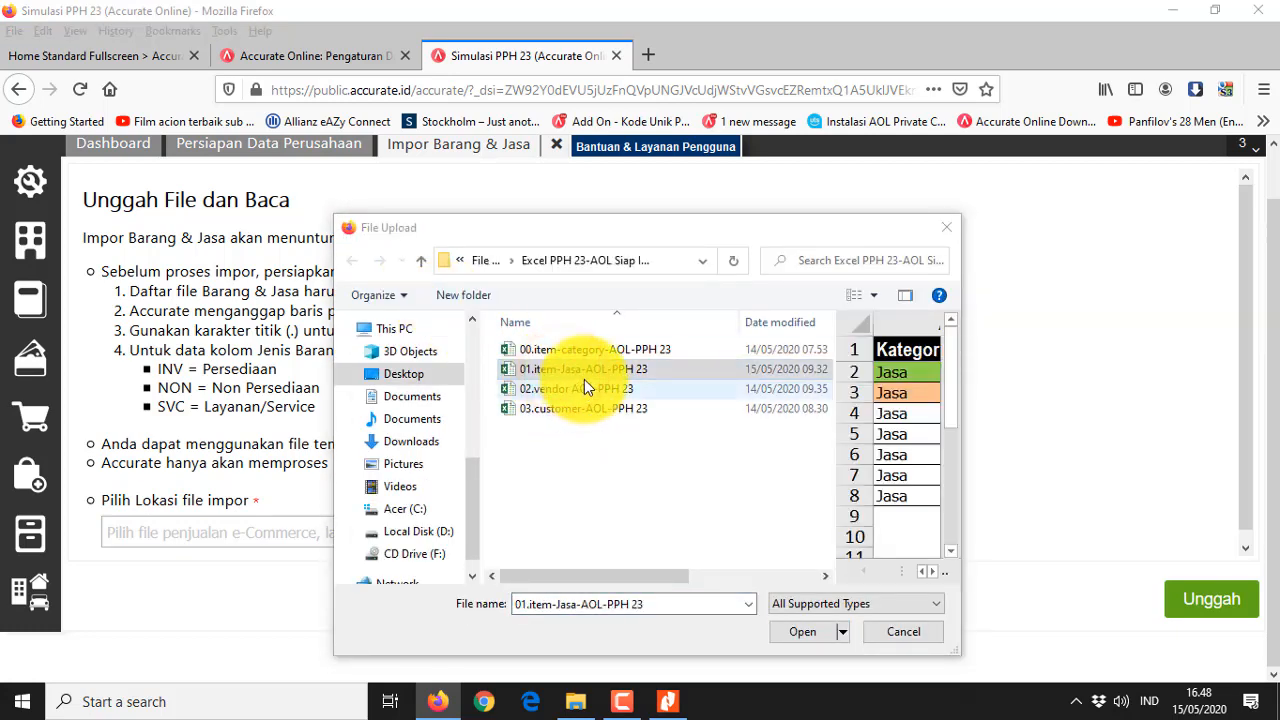
left_click(812, 633)
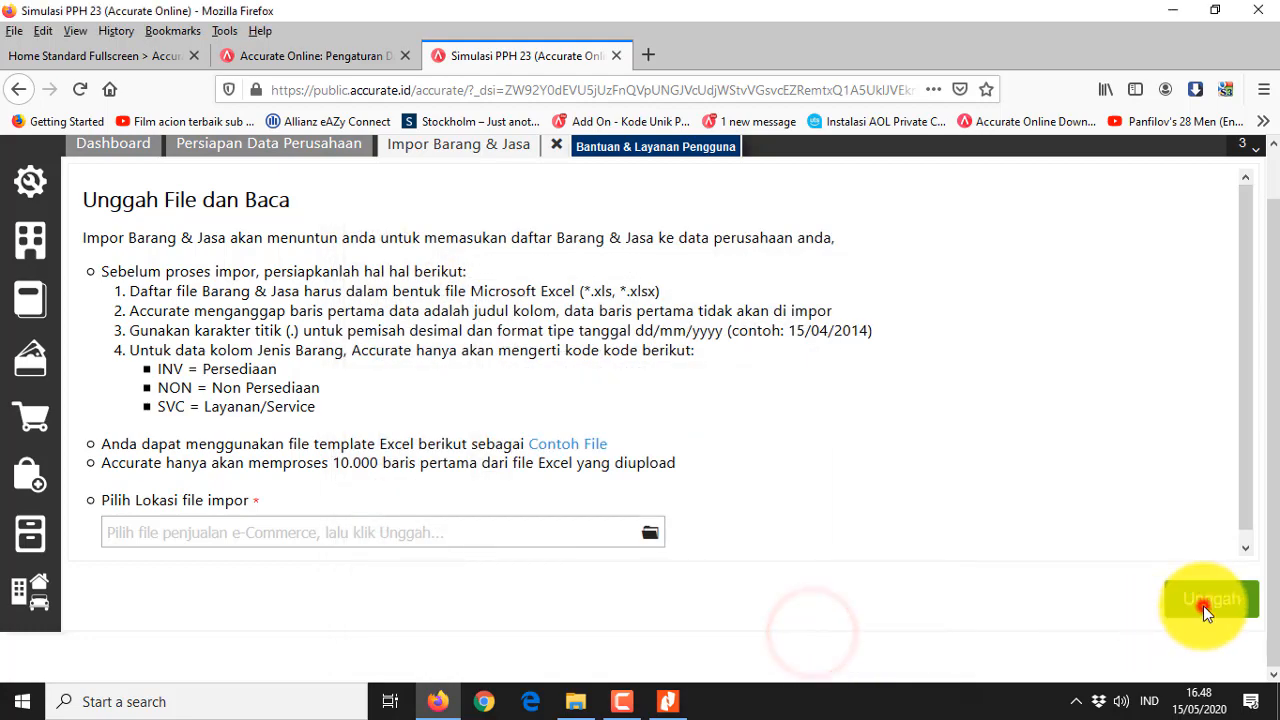
left_click(1203, 603)
Accept the proposed column mapping and run the Barang & Jasa import
scroll(624, 405, "down", 10)
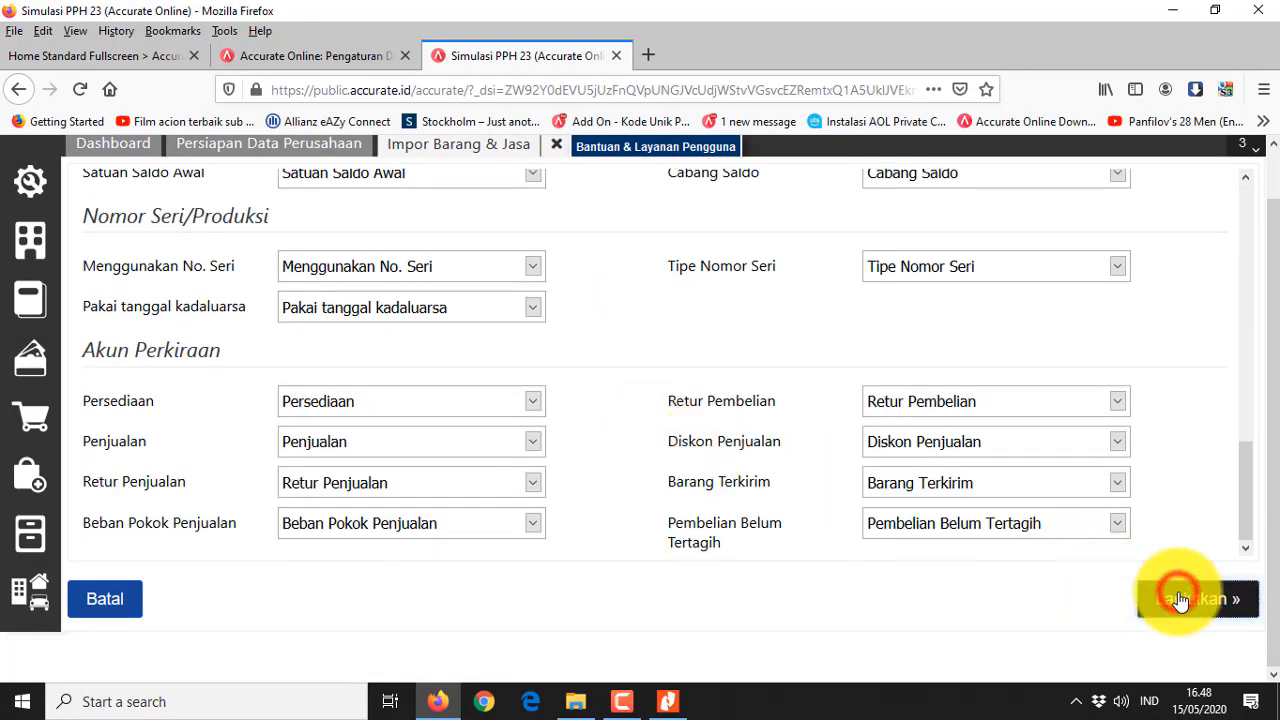
left_click(1180, 599)
left_click(1207, 603)
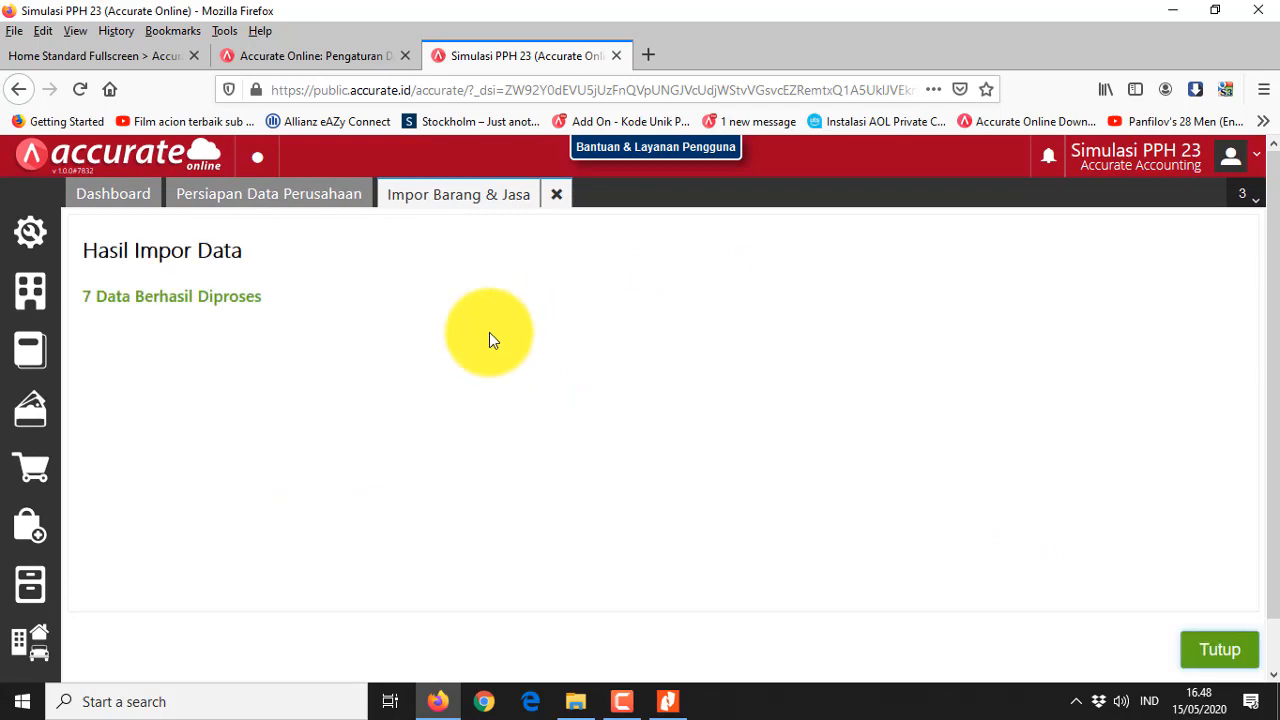
Close the import result, mark the company data preparation as finished, and close Persiapan Data Perusahaan
left_click(1208, 652)
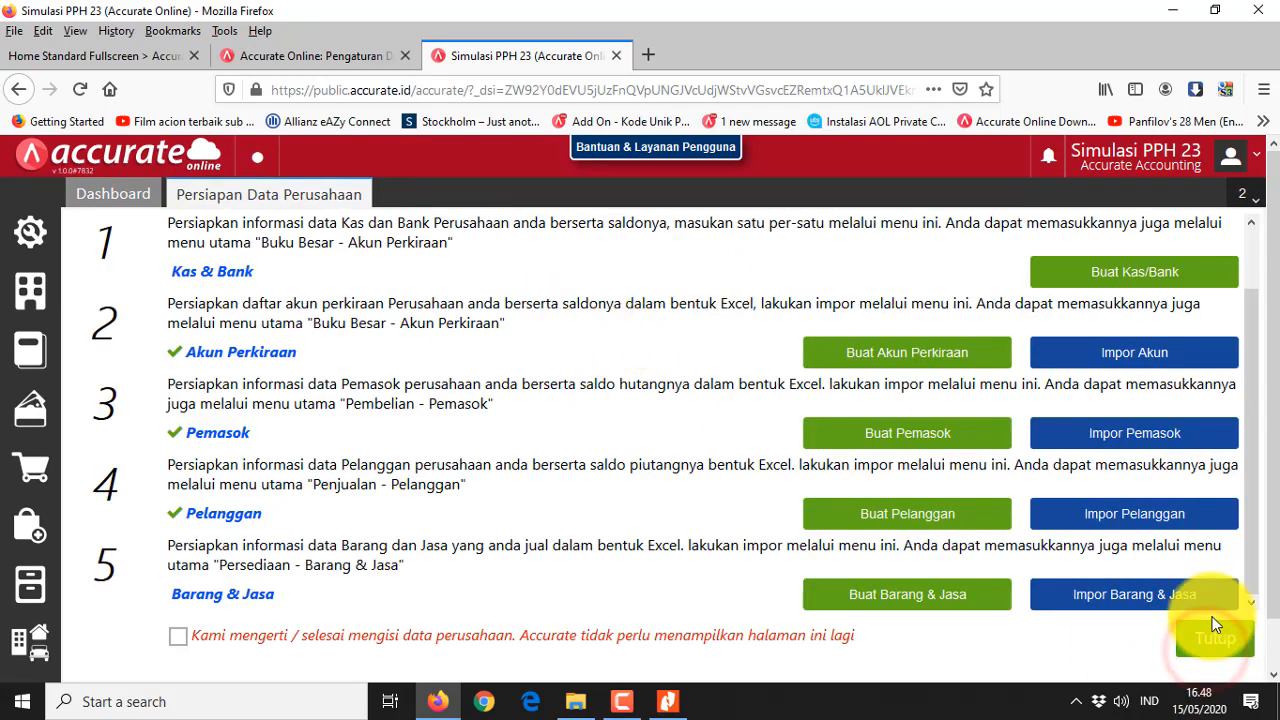
left_click(269, 645)
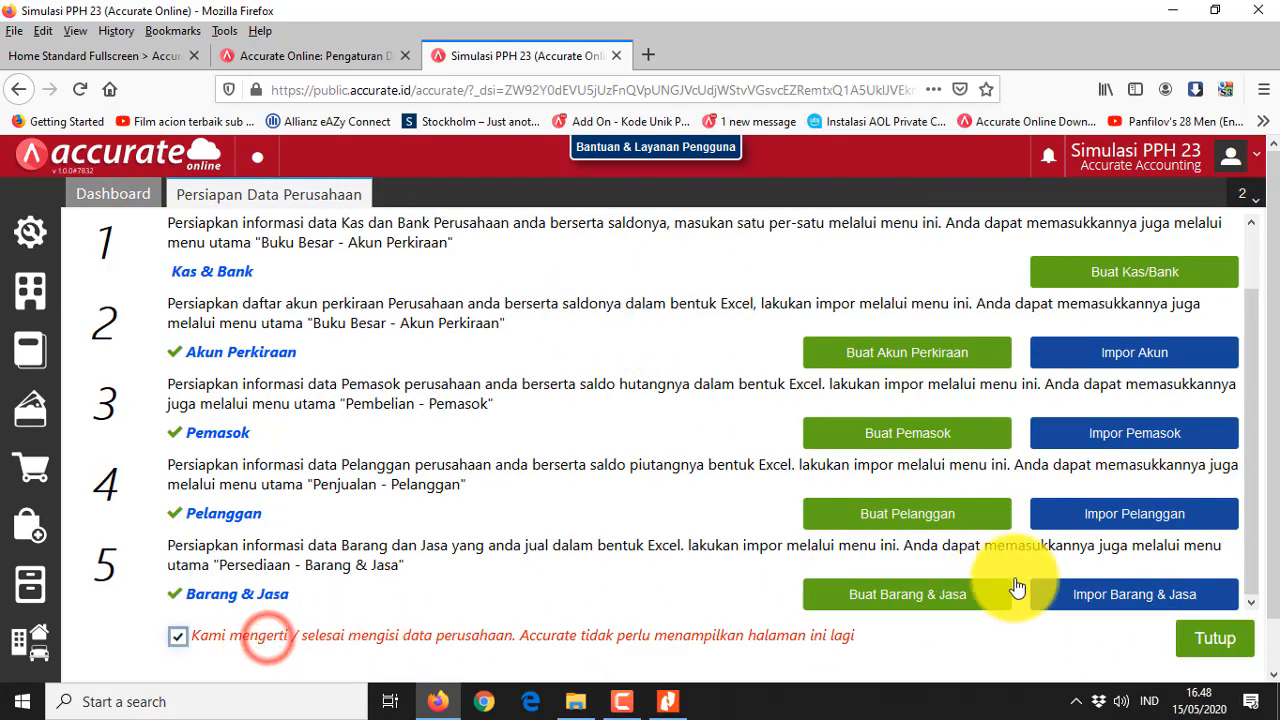
left_click(1200, 584)
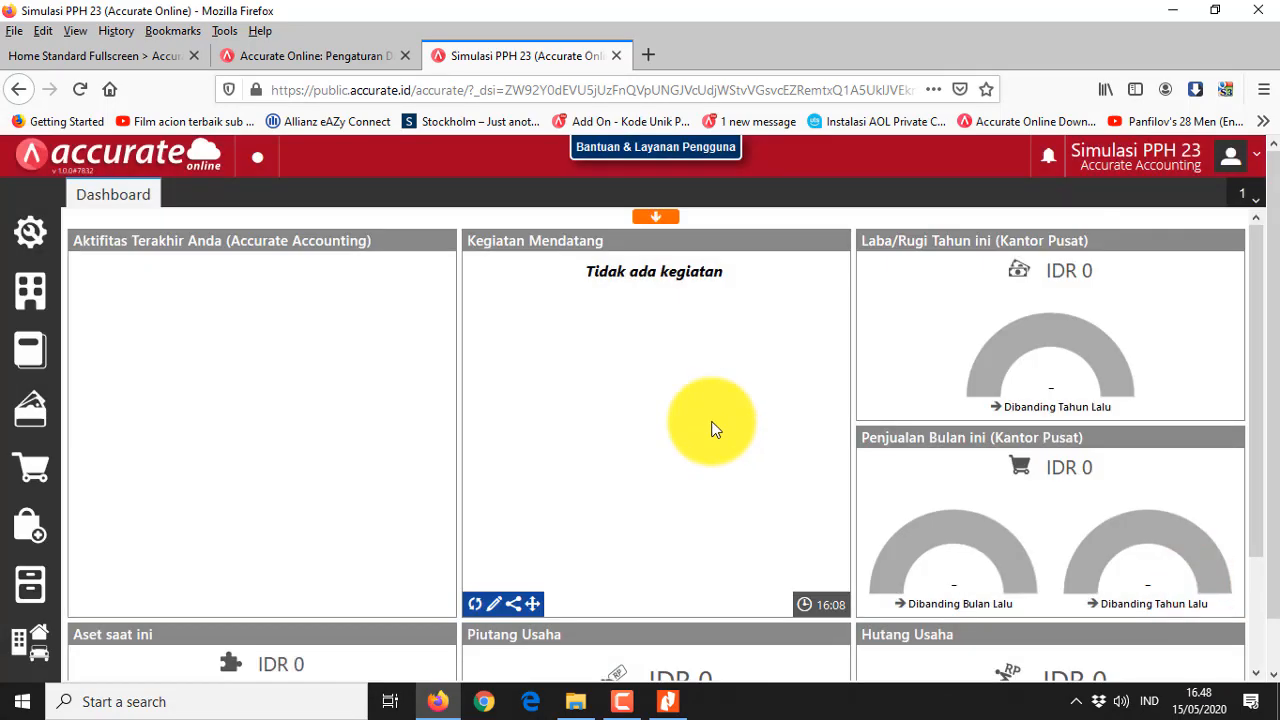
Switch to the workshop PDF in Nitro Pro and read its numbered list of setup tasks
left_click(670, 700)
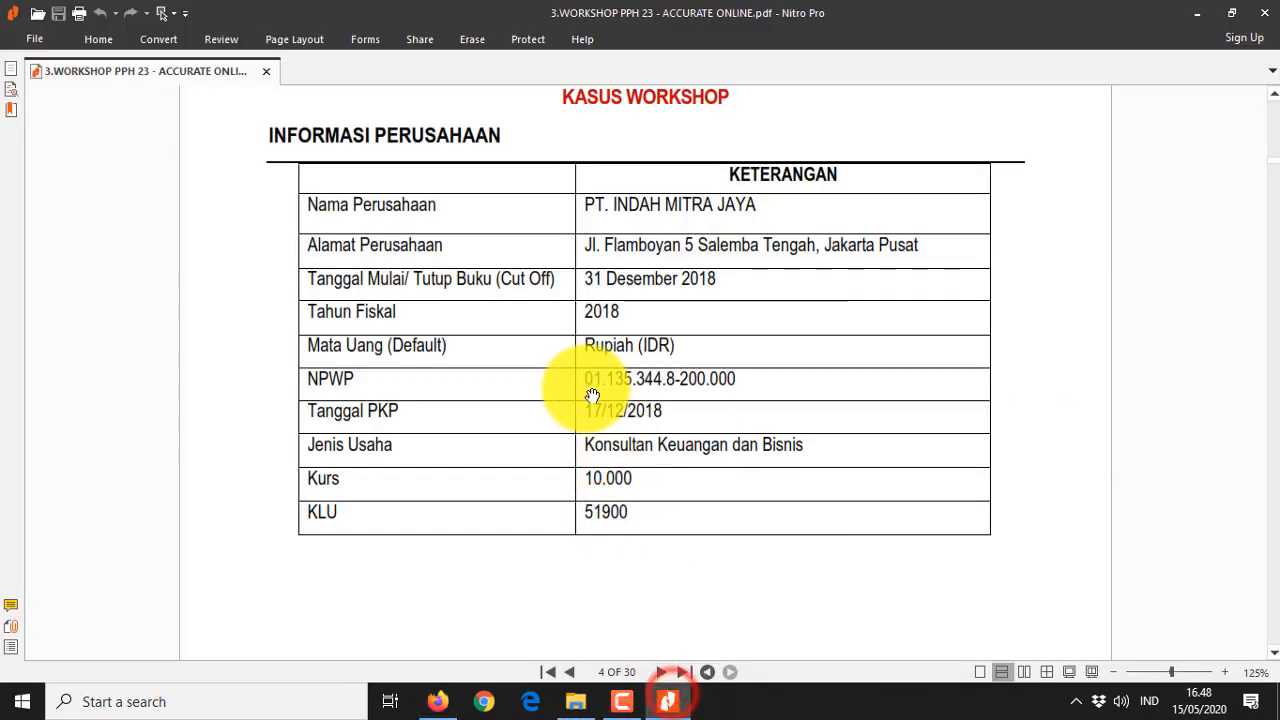
scroll(600, 383, "down", 3)
scroll(605, 383, "up", 7)
scroll(610, 385, "up", 5)
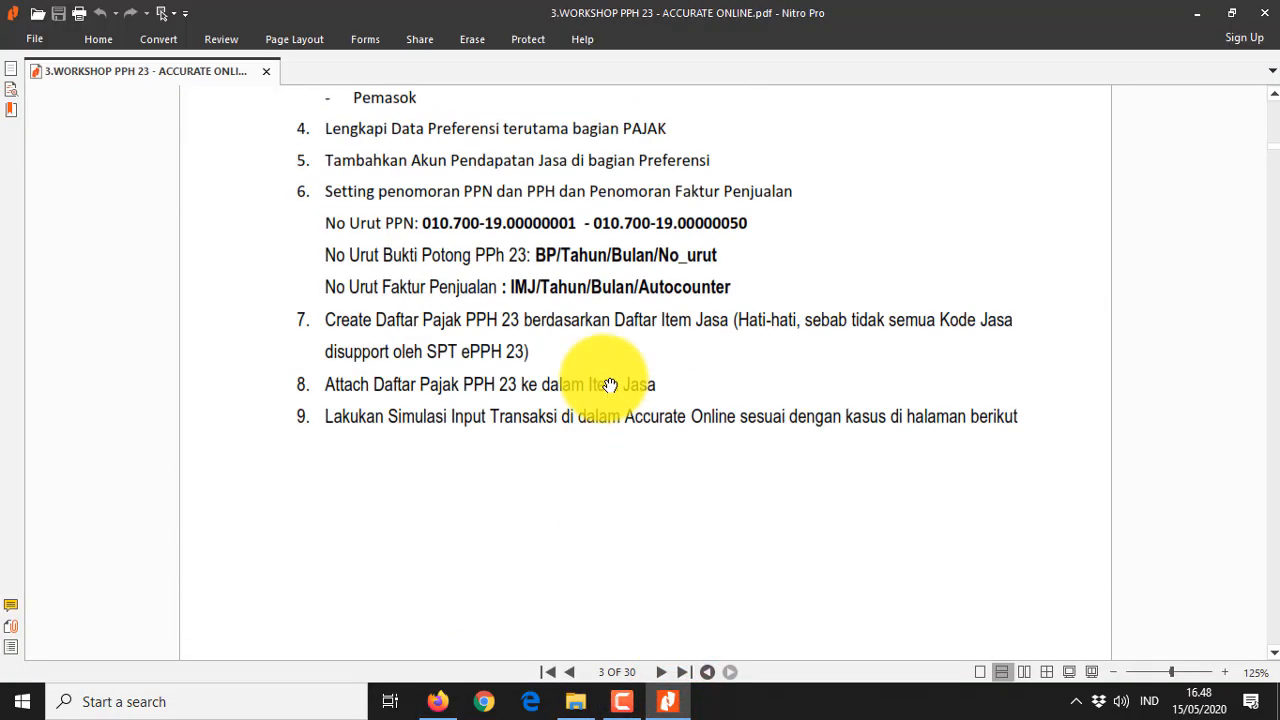
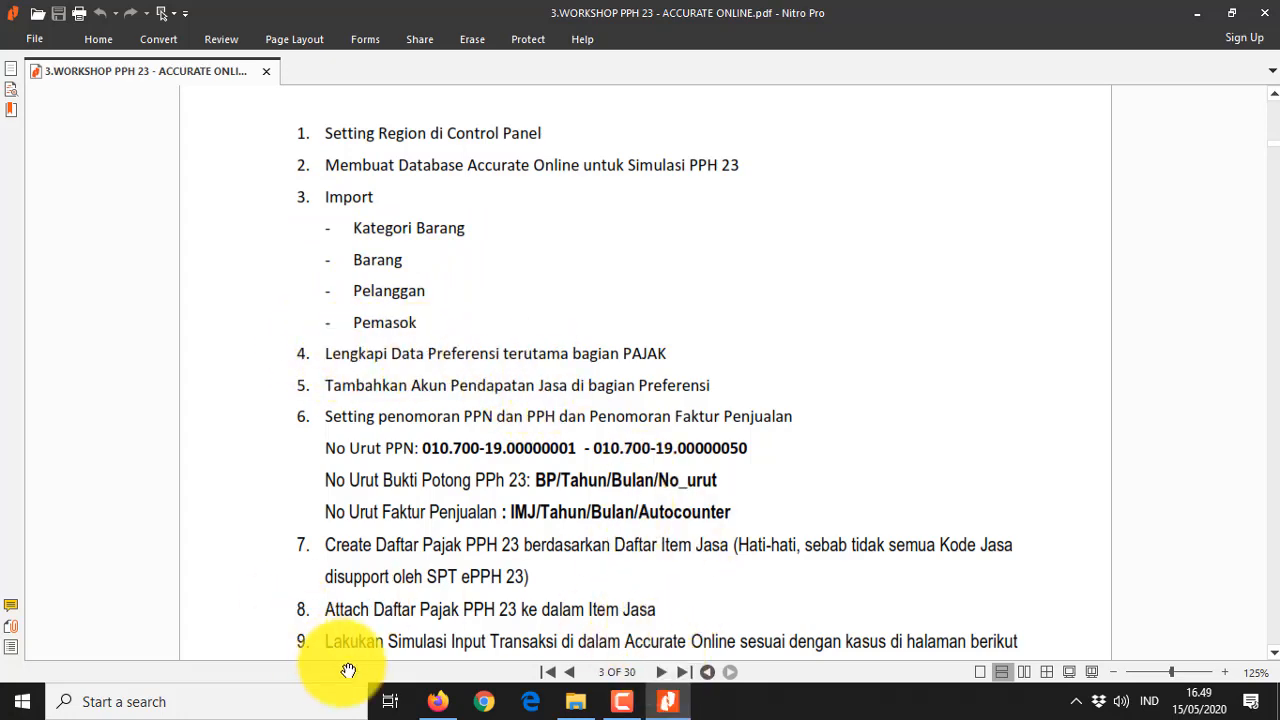
Return to Accurate Online in Firefox, open Preferensi, review the company information, address and features, and open the Pajak settings
left_click(435, 701)
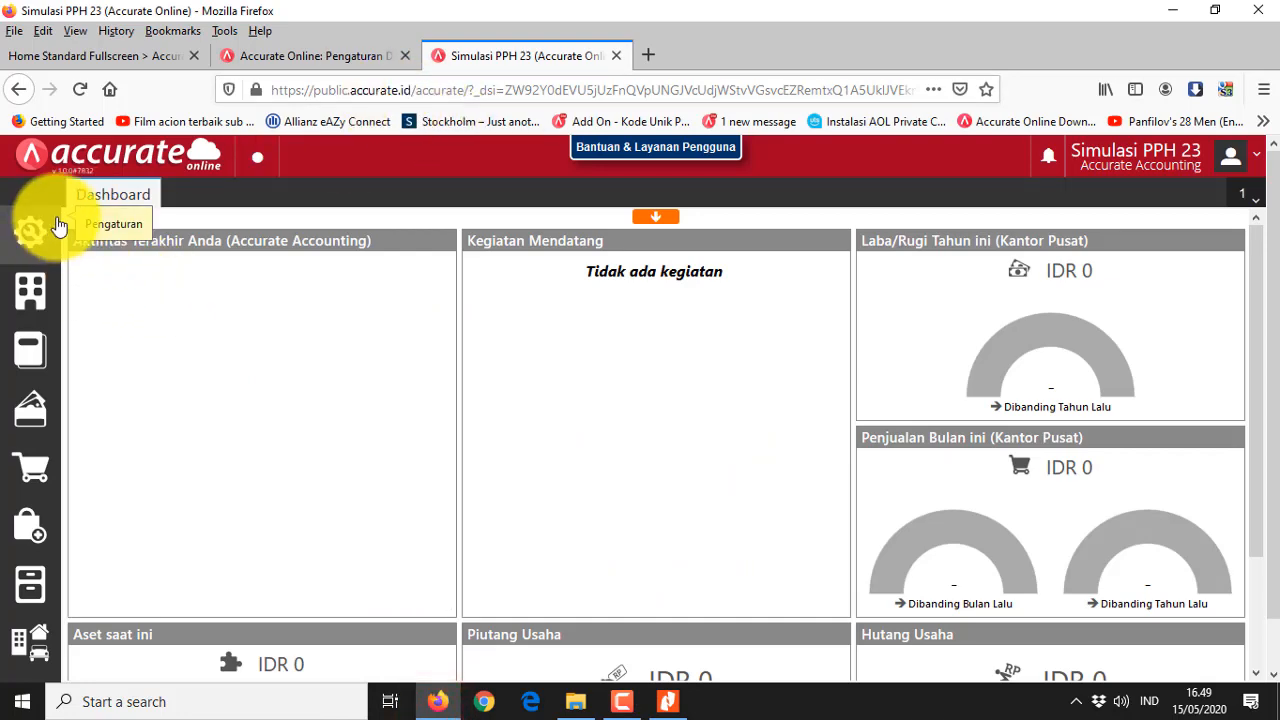
mouse_move(58, 226)
left_click(114, 322)
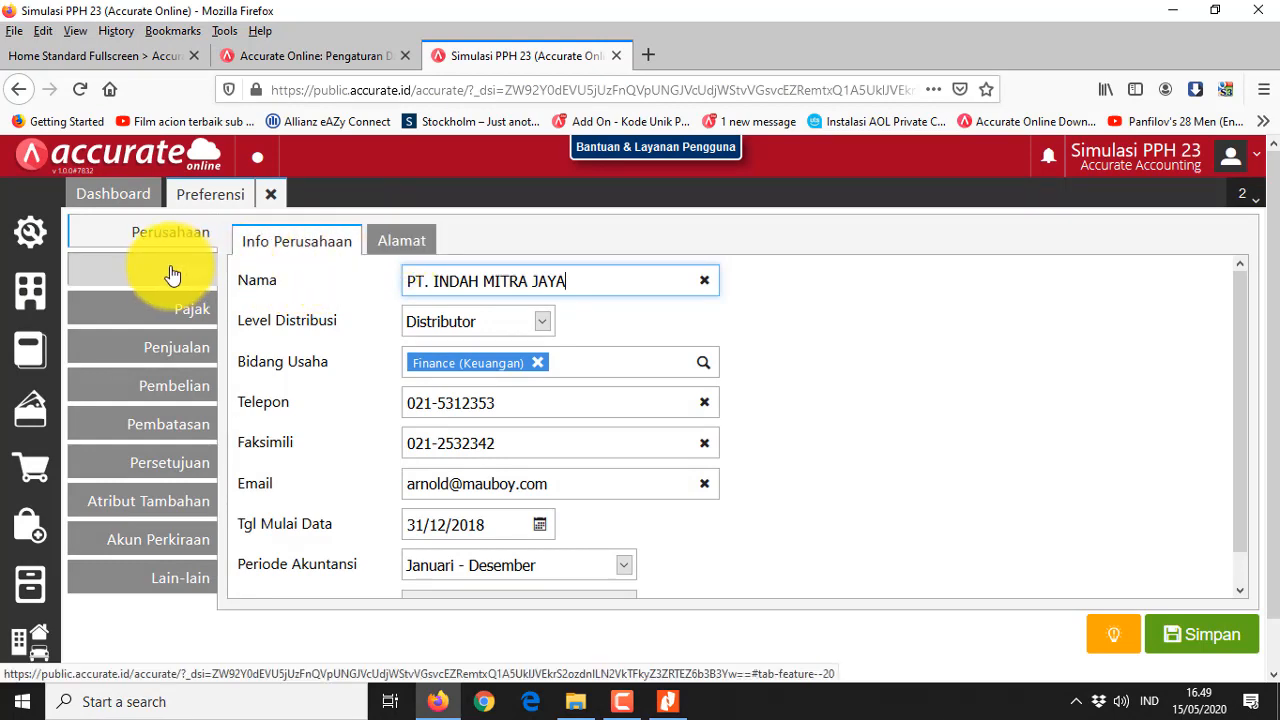
left_click(413, 249)
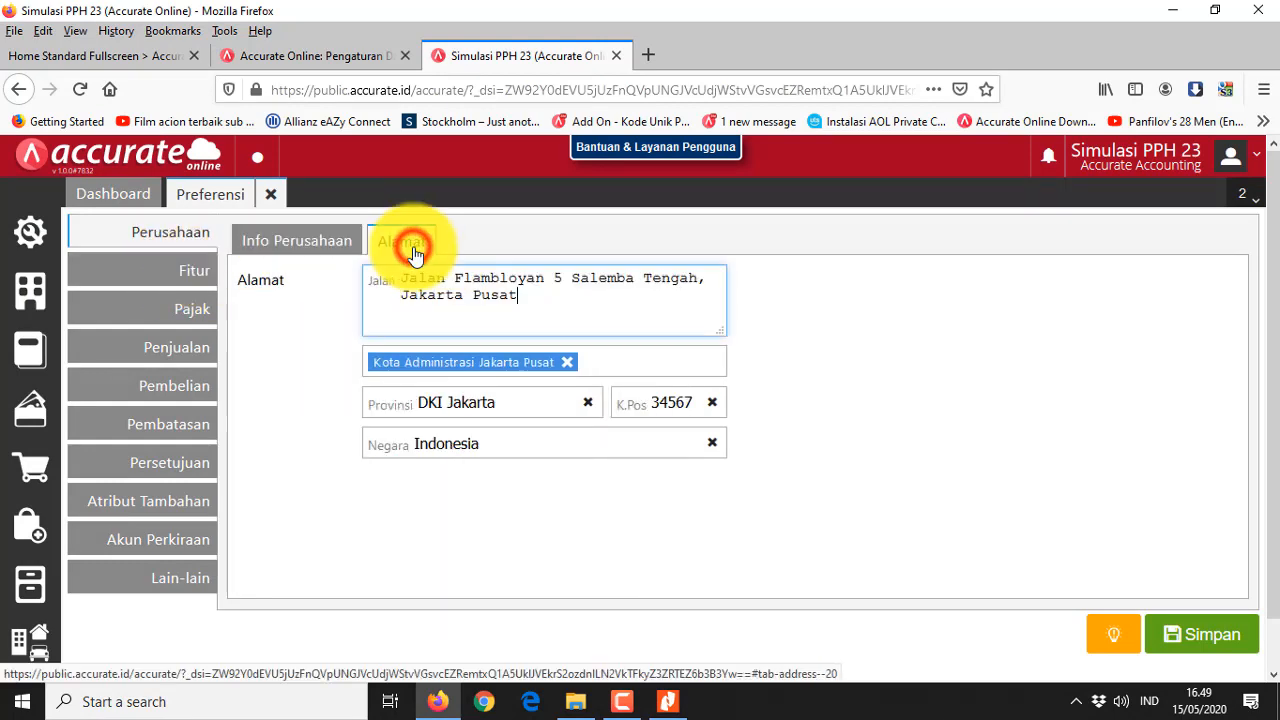
left_click(278, 245)
left_click(152, 272)
scroll(624, 404, "down", 2)
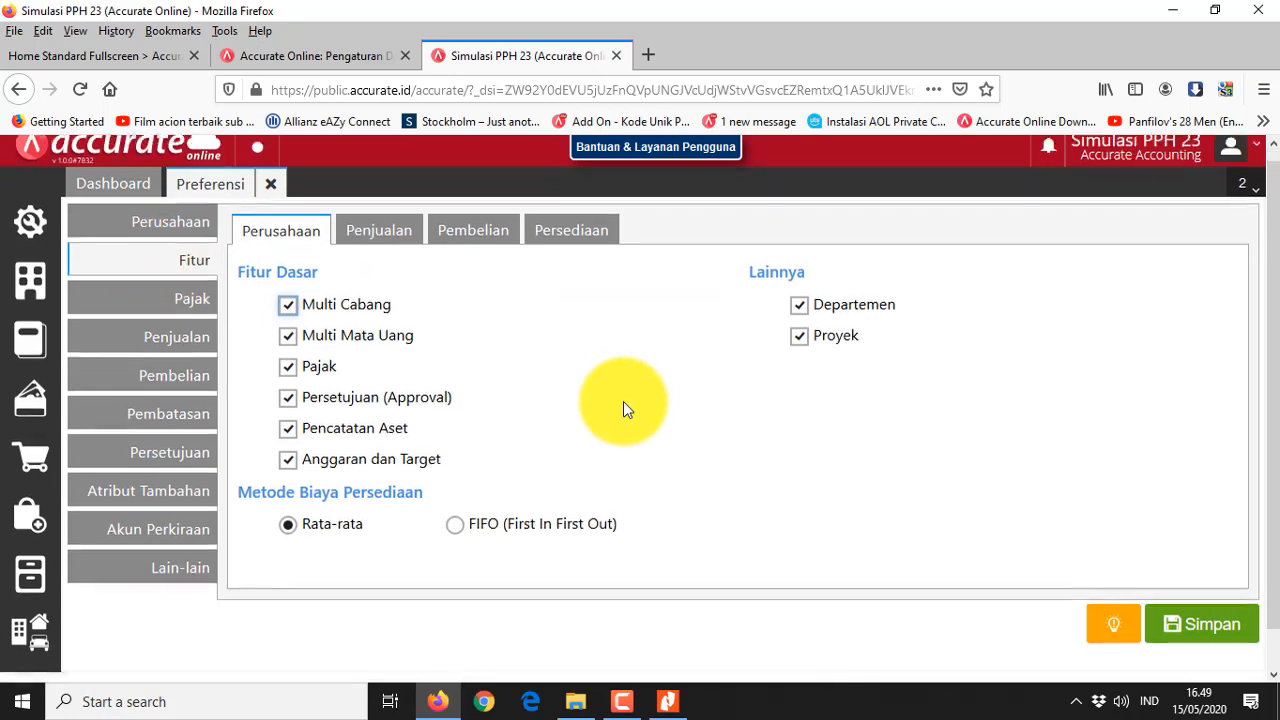
left_click(198, 265)
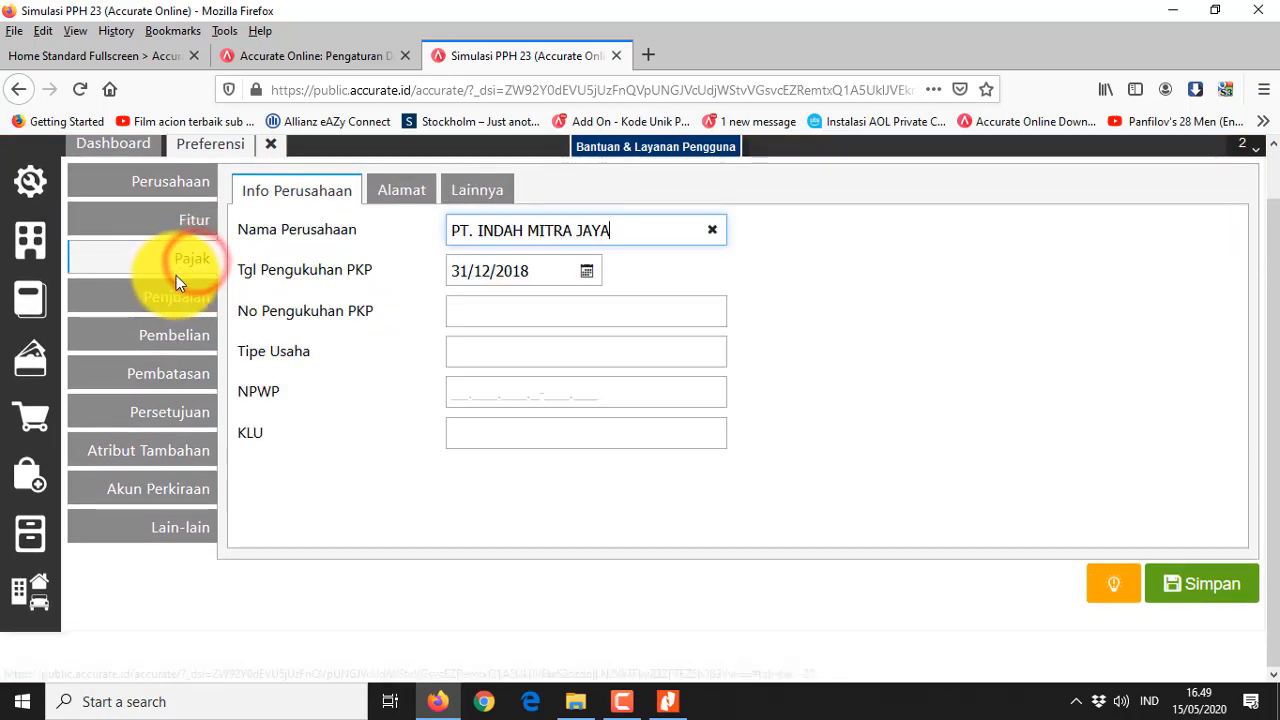
Consult the Informasi Perusahaan table in the workshop PDF for the company's tax details and return to the Pajak settings in Accurate Online
left_click(667, 701)
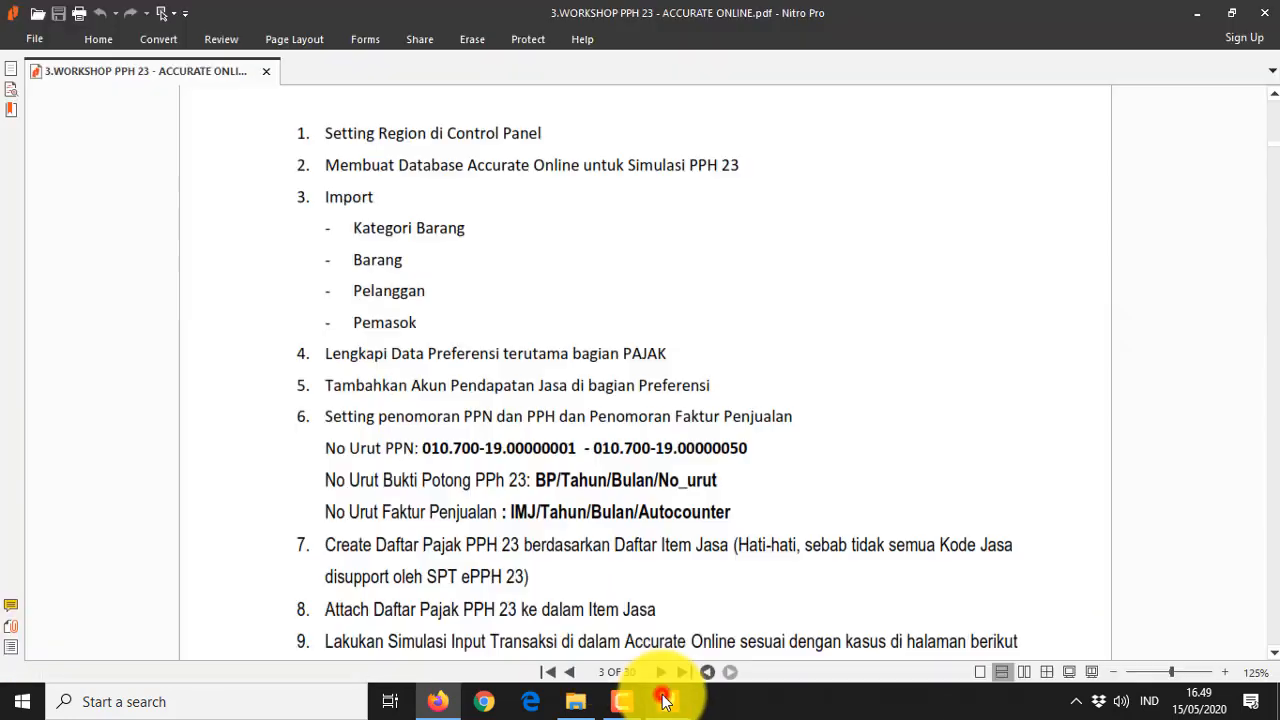
scroll(575, 377, "down", 10)
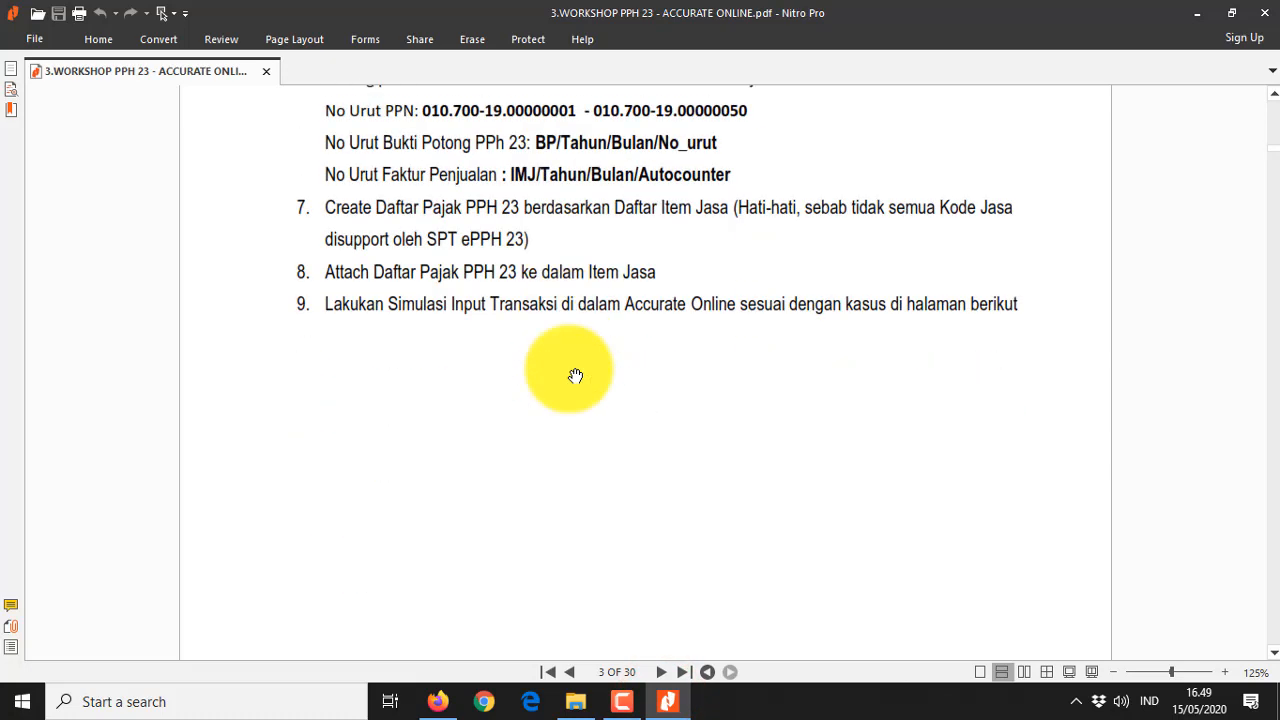
scroll(575, 377, "down", 2)
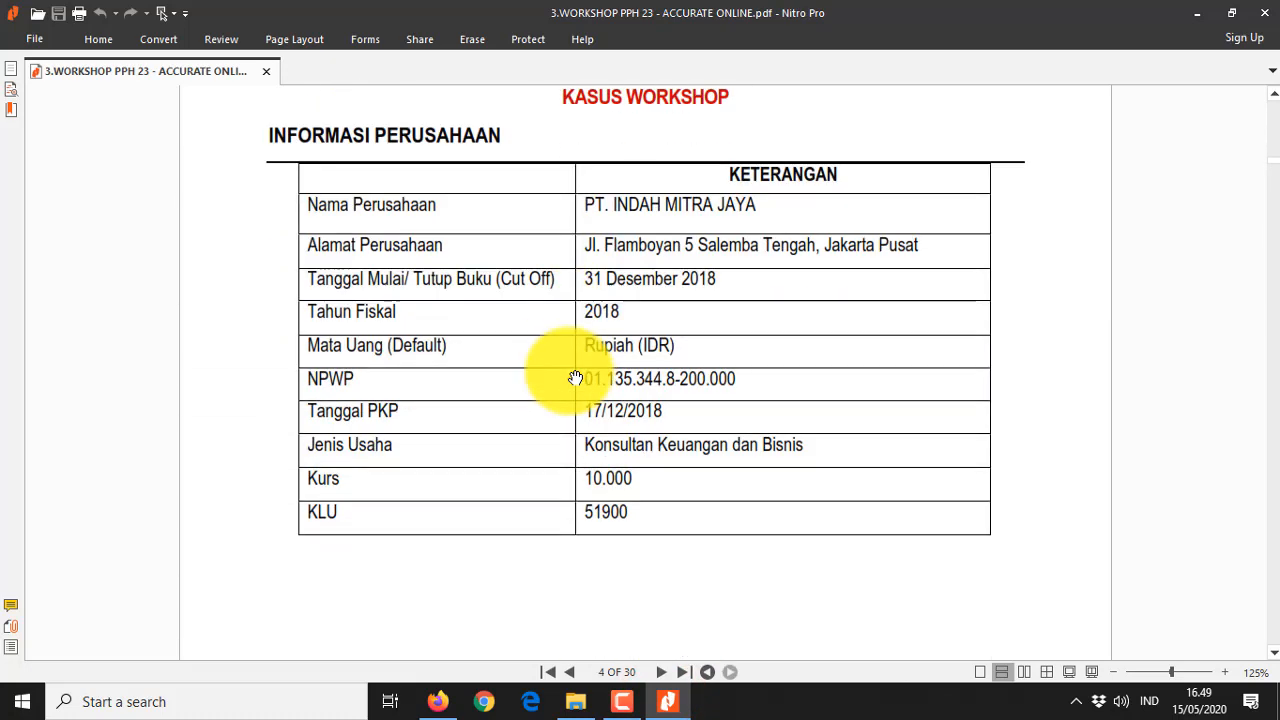
key("alt+Tab")
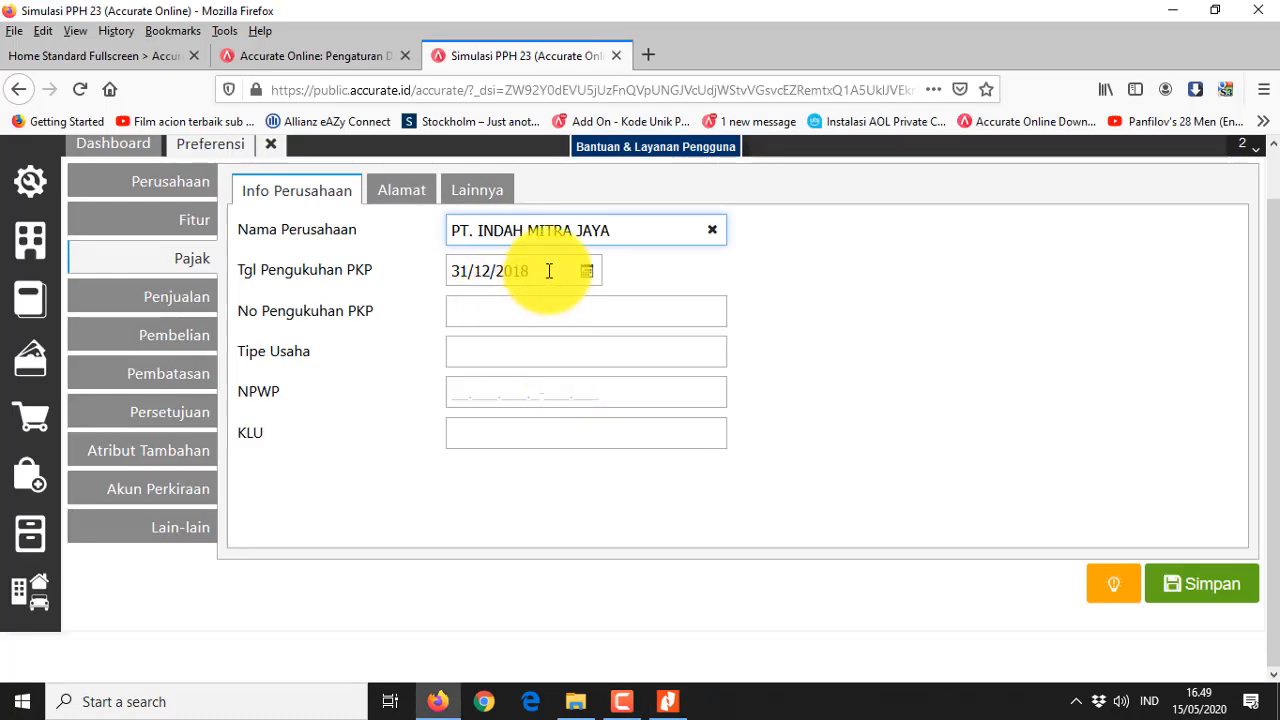
Set Tgl Pengukuhan PKP to 17/12/2018 and enter the PKP confirmation number in the company's tax information
key("alt+Tab")
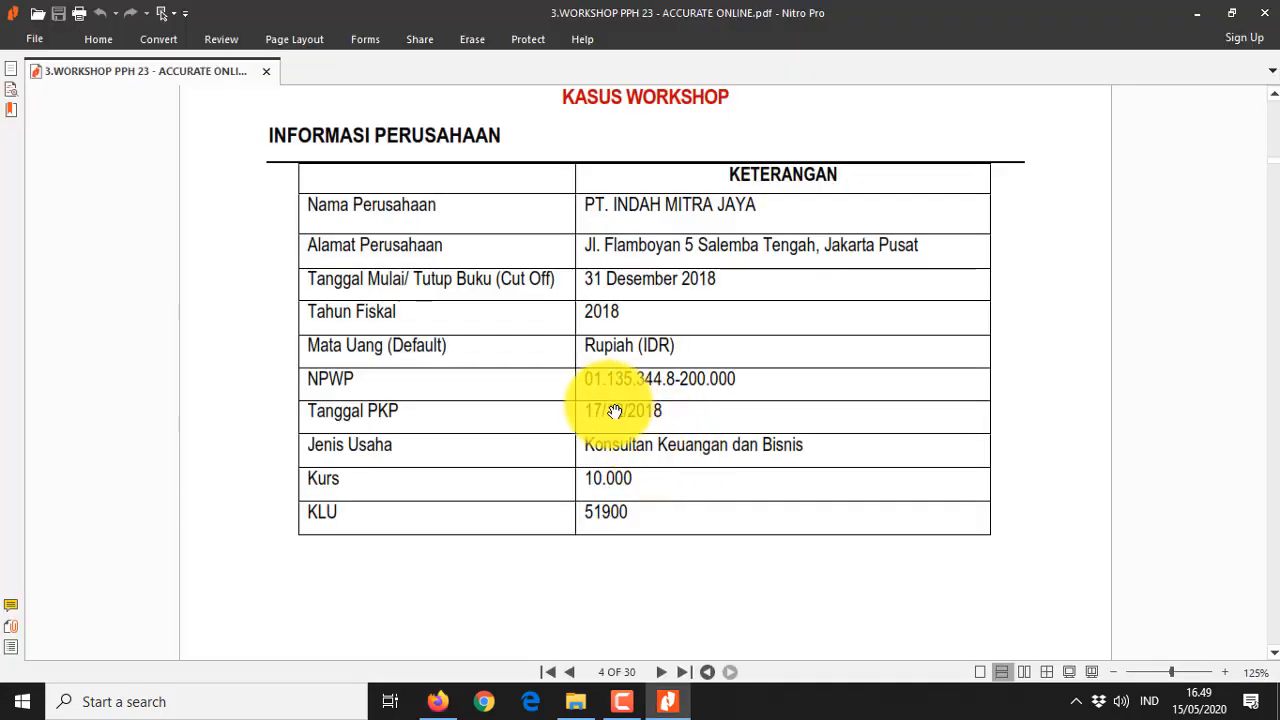
key("alt+Tab")
left_click(587, 280)
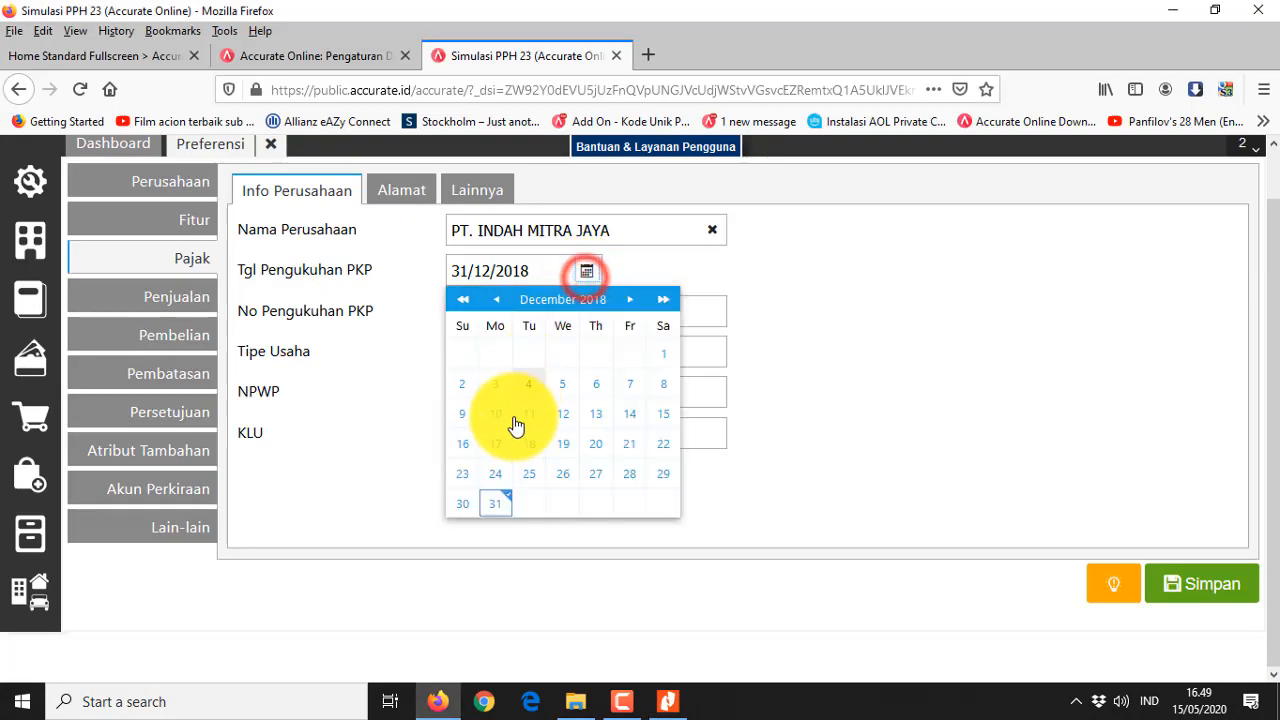
left_click(494, 446)
left_click(502, 311)
key("alt+Tab")
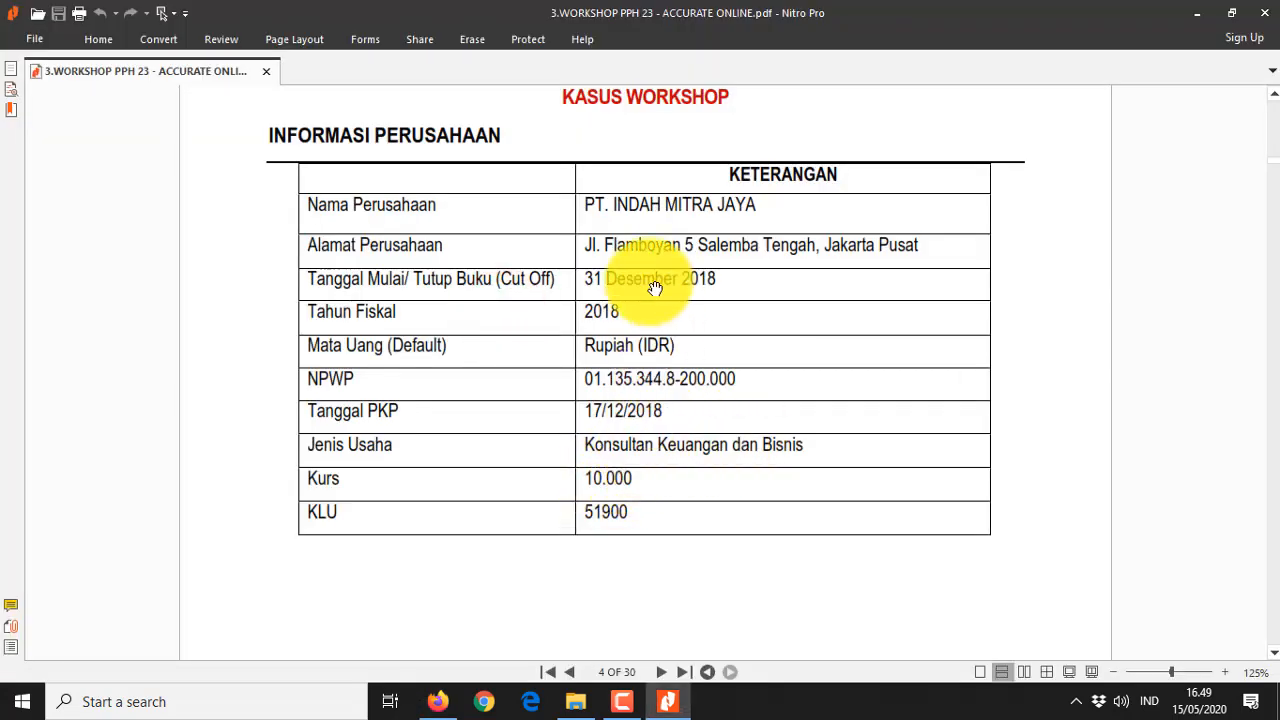
key("alt+Tab")
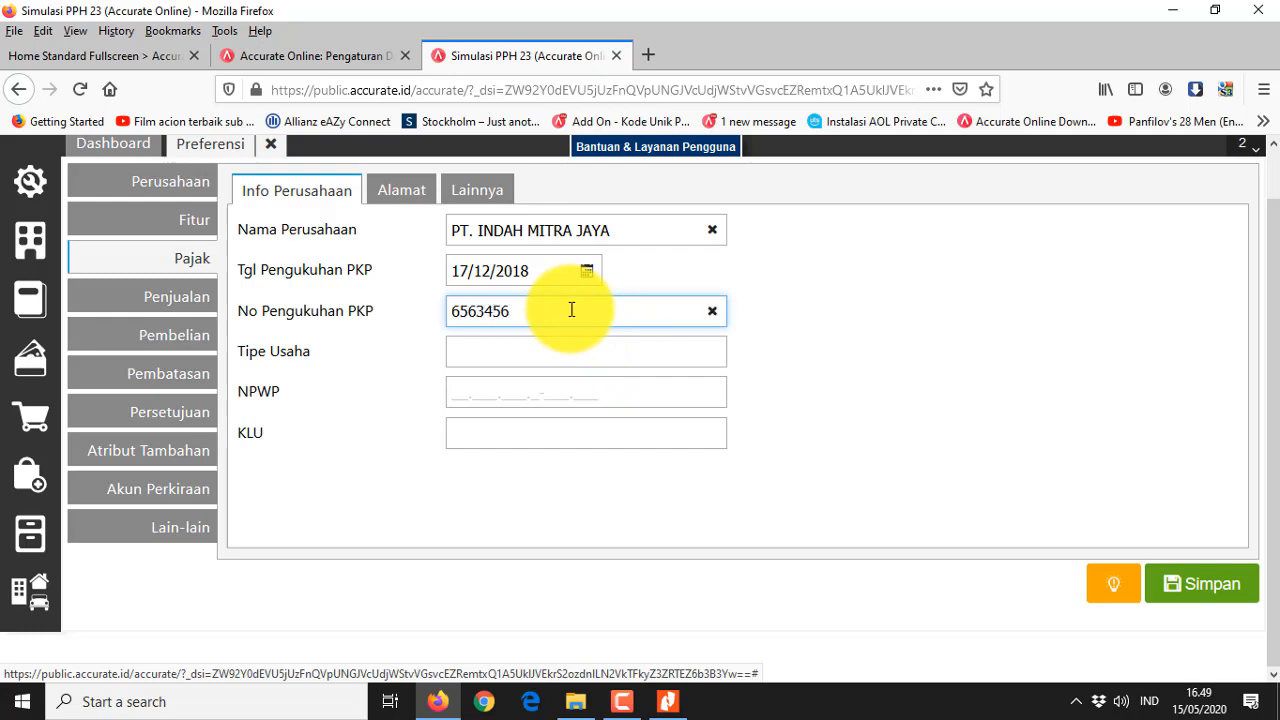
Set the company's Tipe Usaha to Konsultan Keuangan dan Bisnis, as given in the workshop case PDF
left_click(503, 357)
key("alt+Tab")
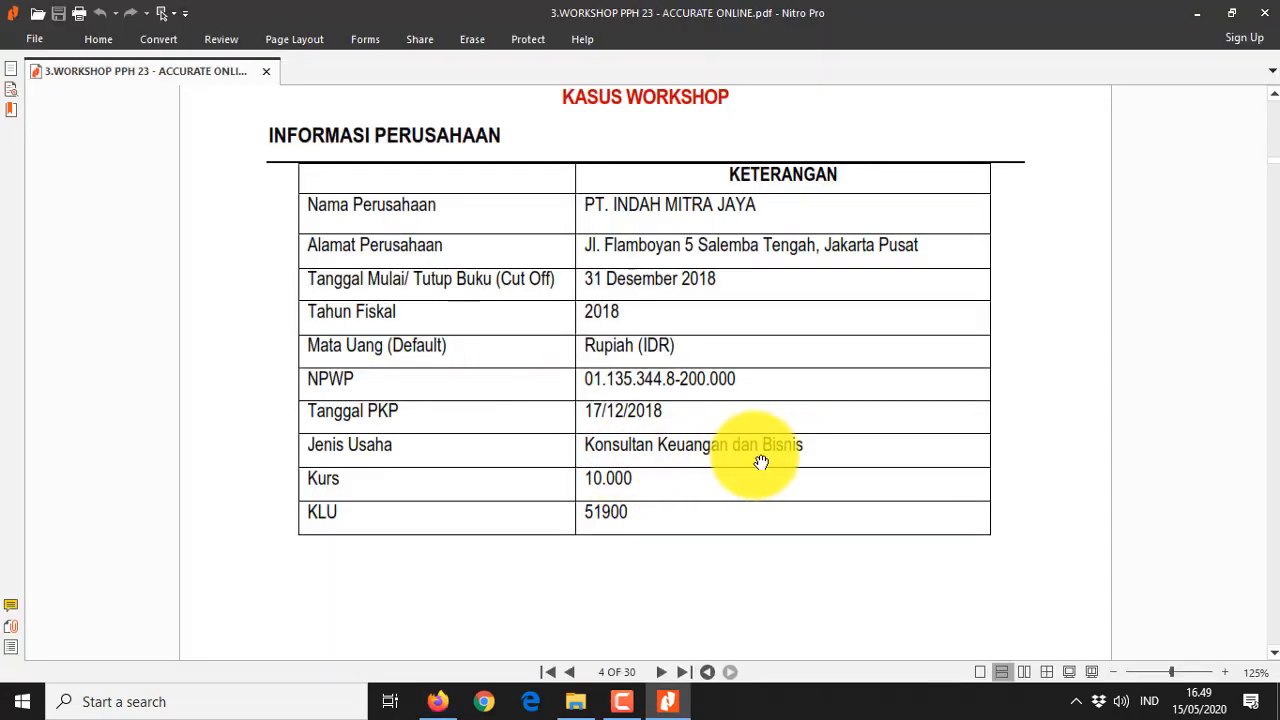
key("alt+Tab")
type("Ko")
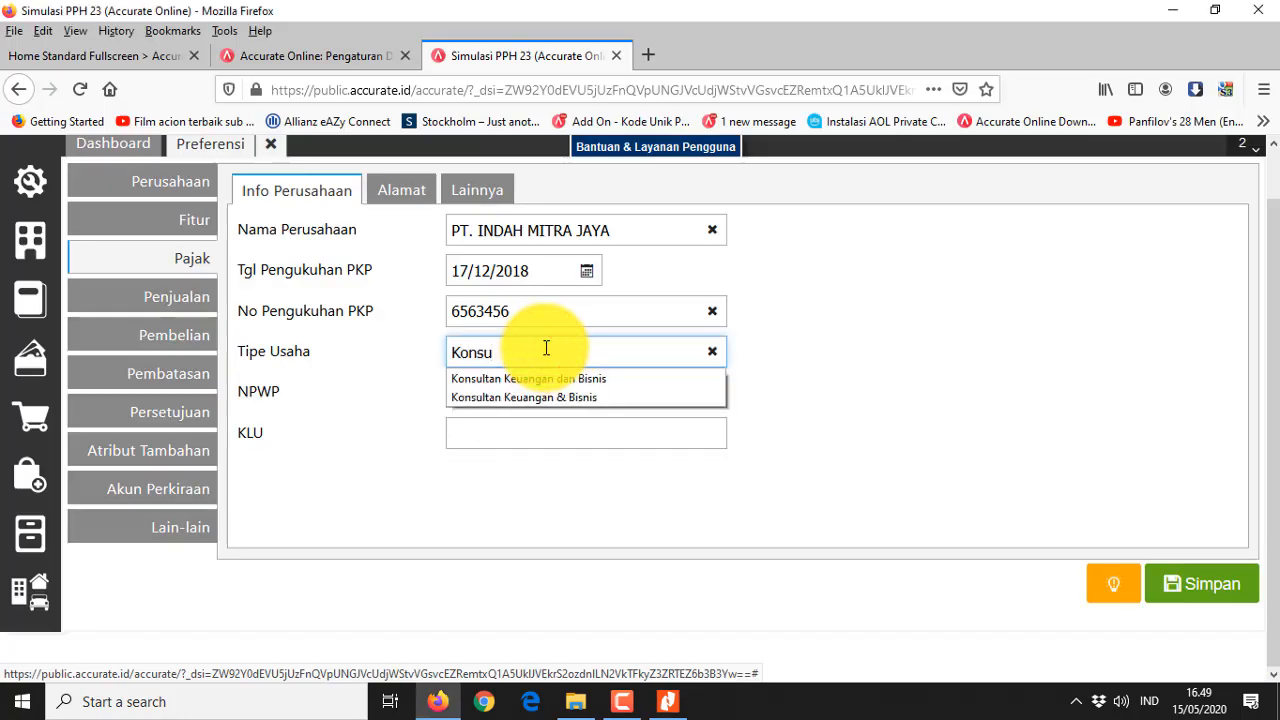
left_click(611, 380)
Enter the company's NPWP tax number and check it against the workshop case PDF
left_click(516, 397)
key("alt+Tab")
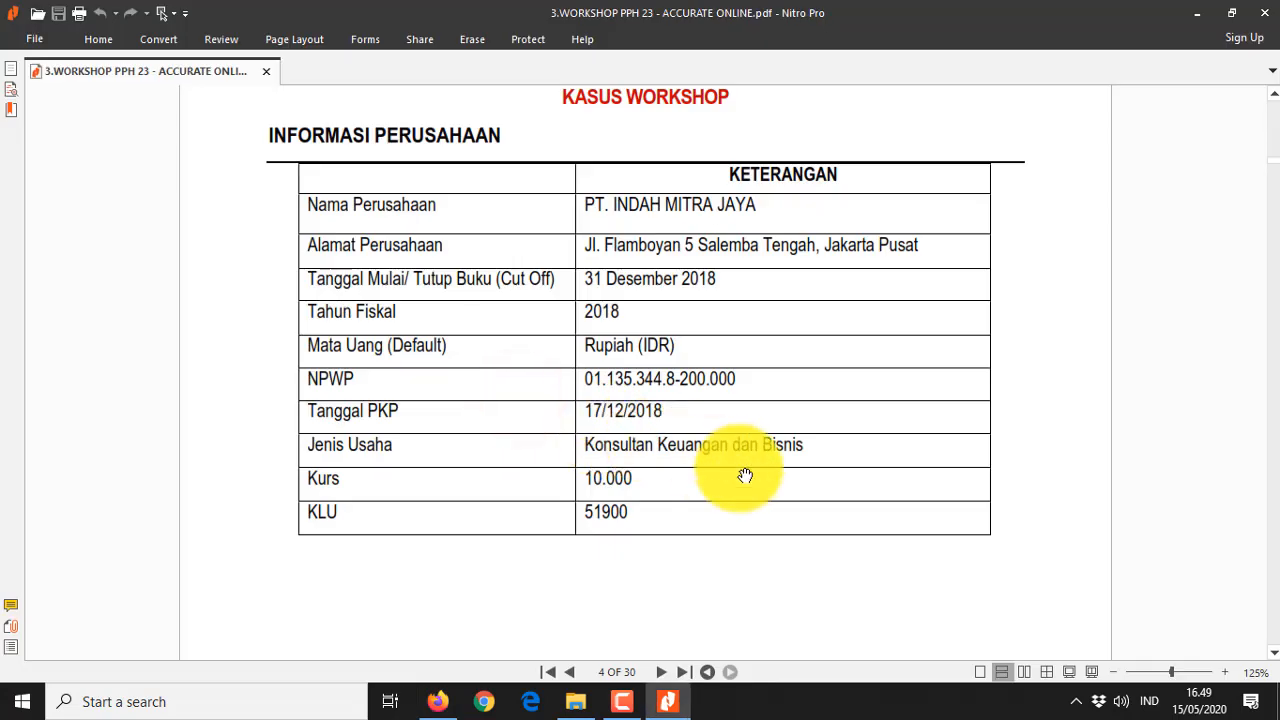
key("alt+Tab")
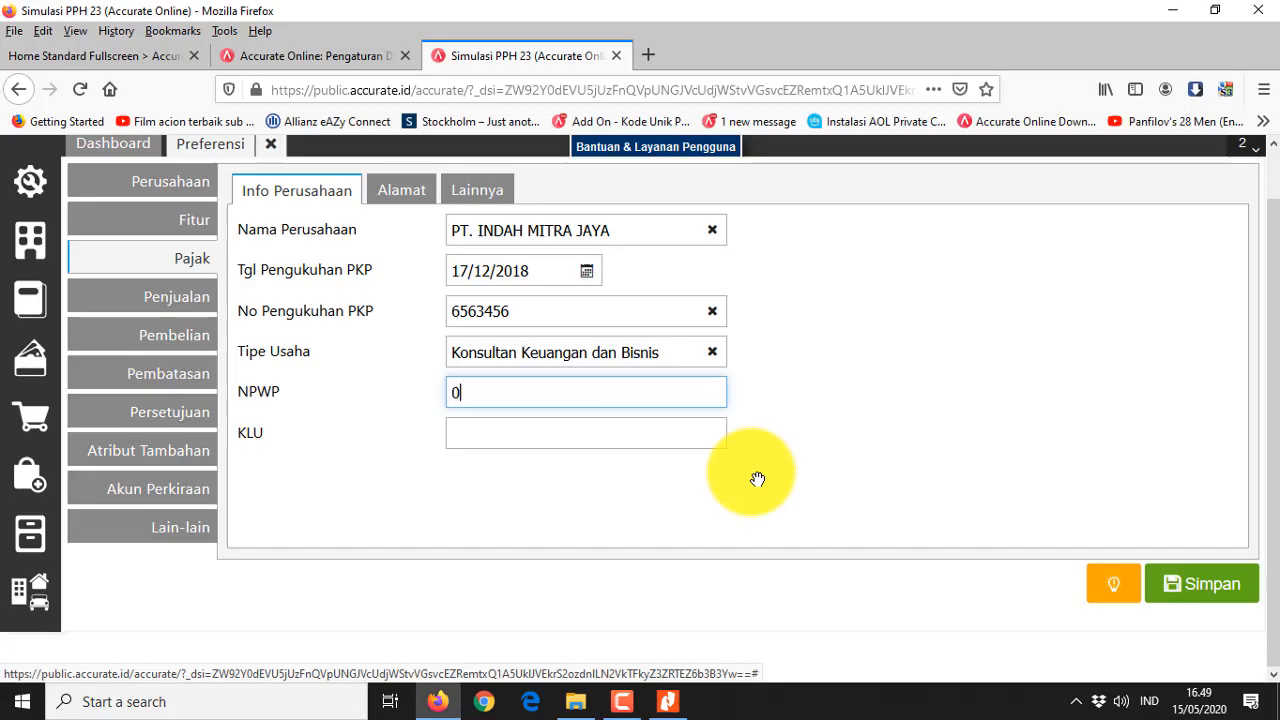
key("Down")
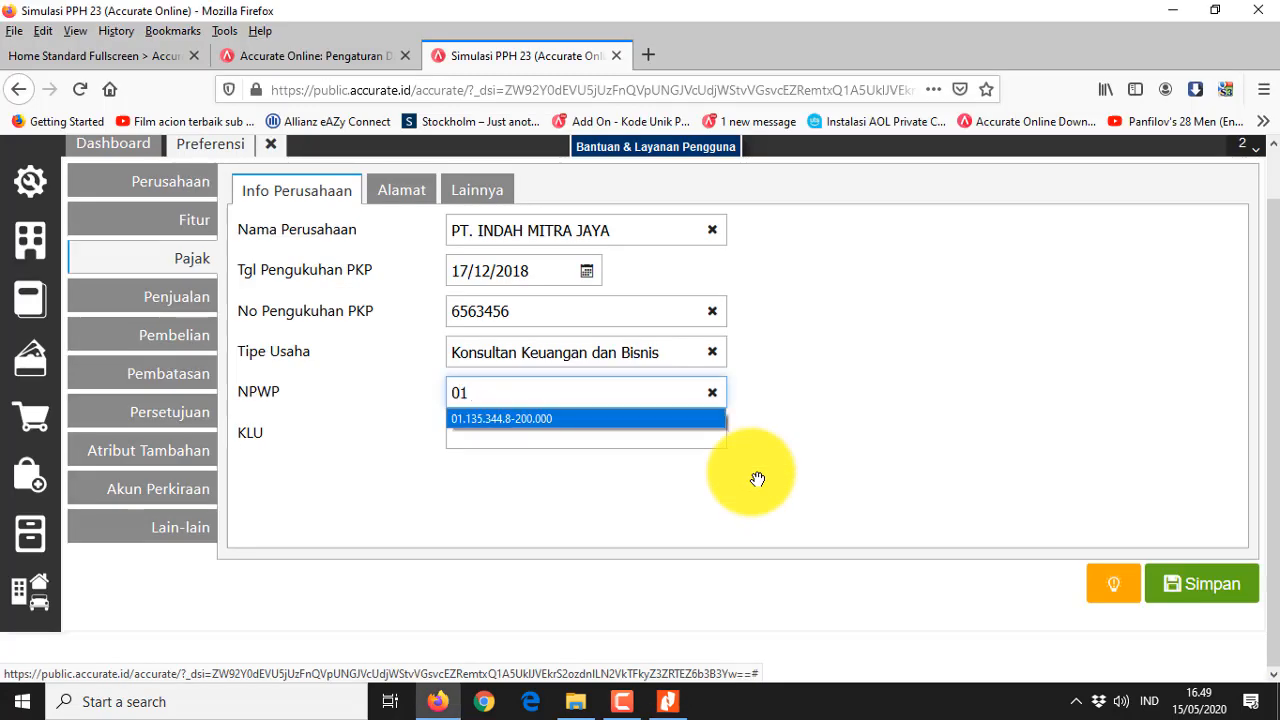
key("Return")
key("alt+Tab")
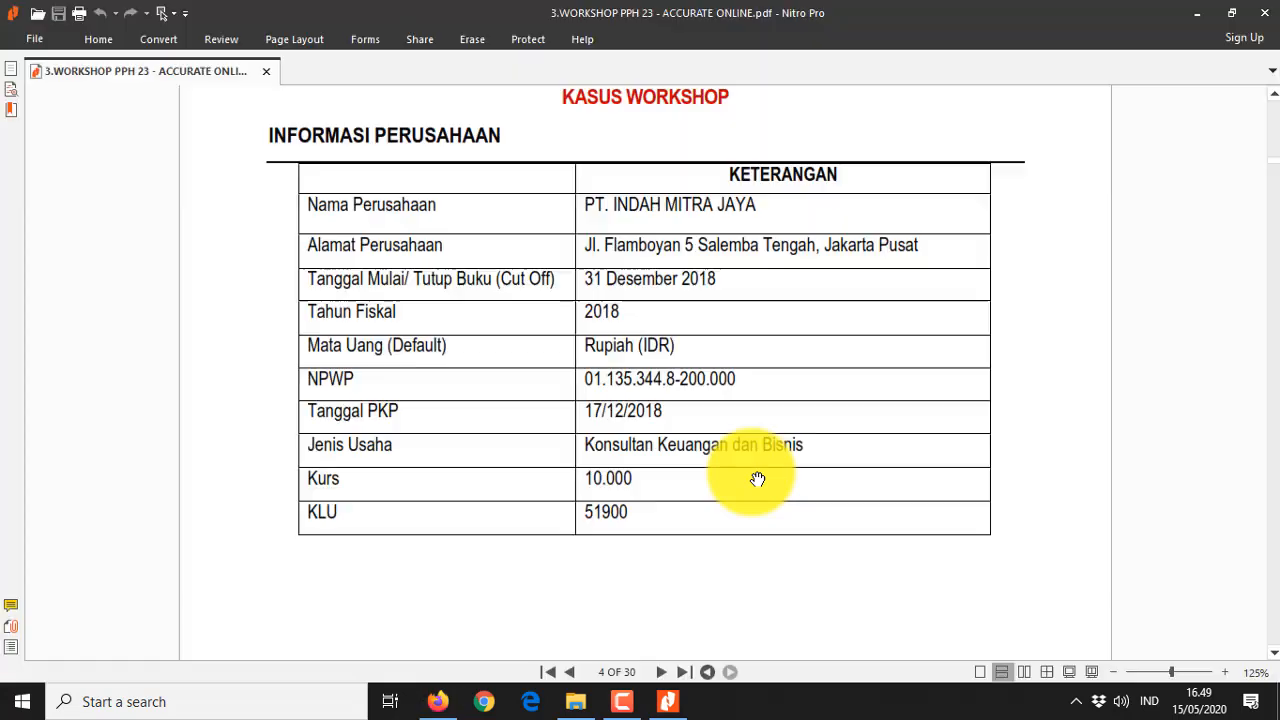
key("alt+Tab")
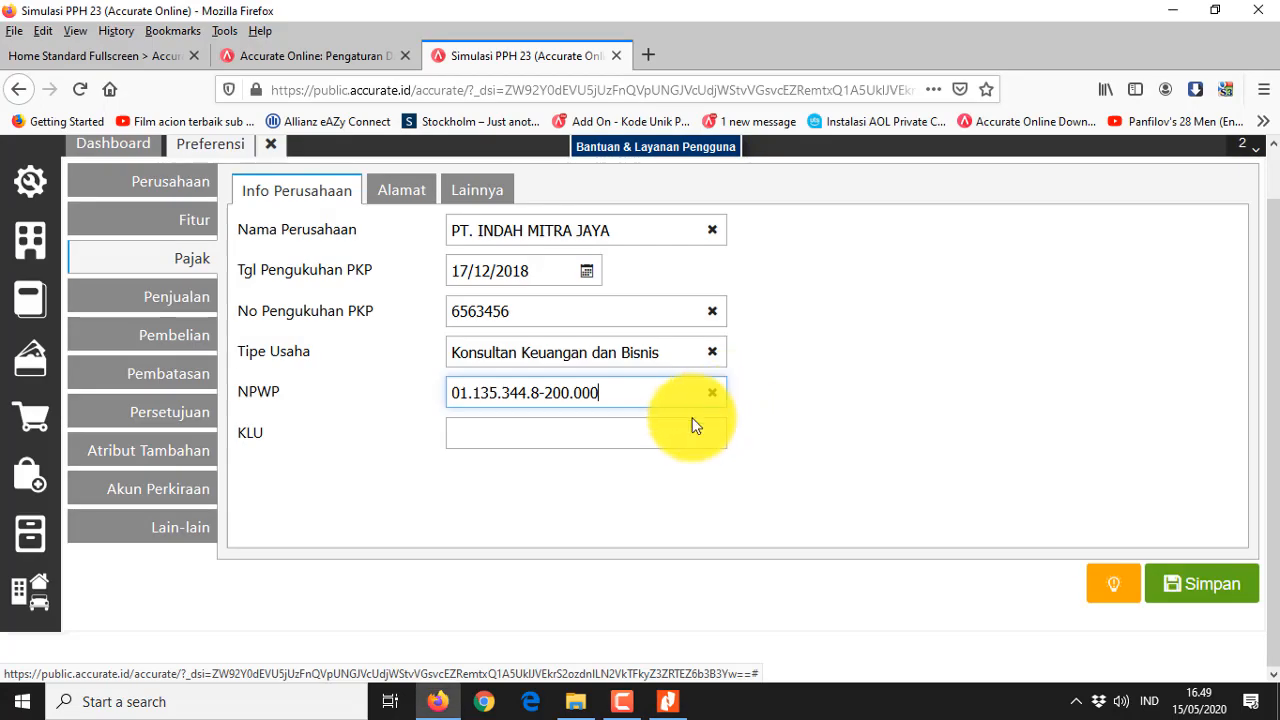
Look up the KLU code in the workshop case PDF and set the company's KLU to 51900
key("alt+Tab")
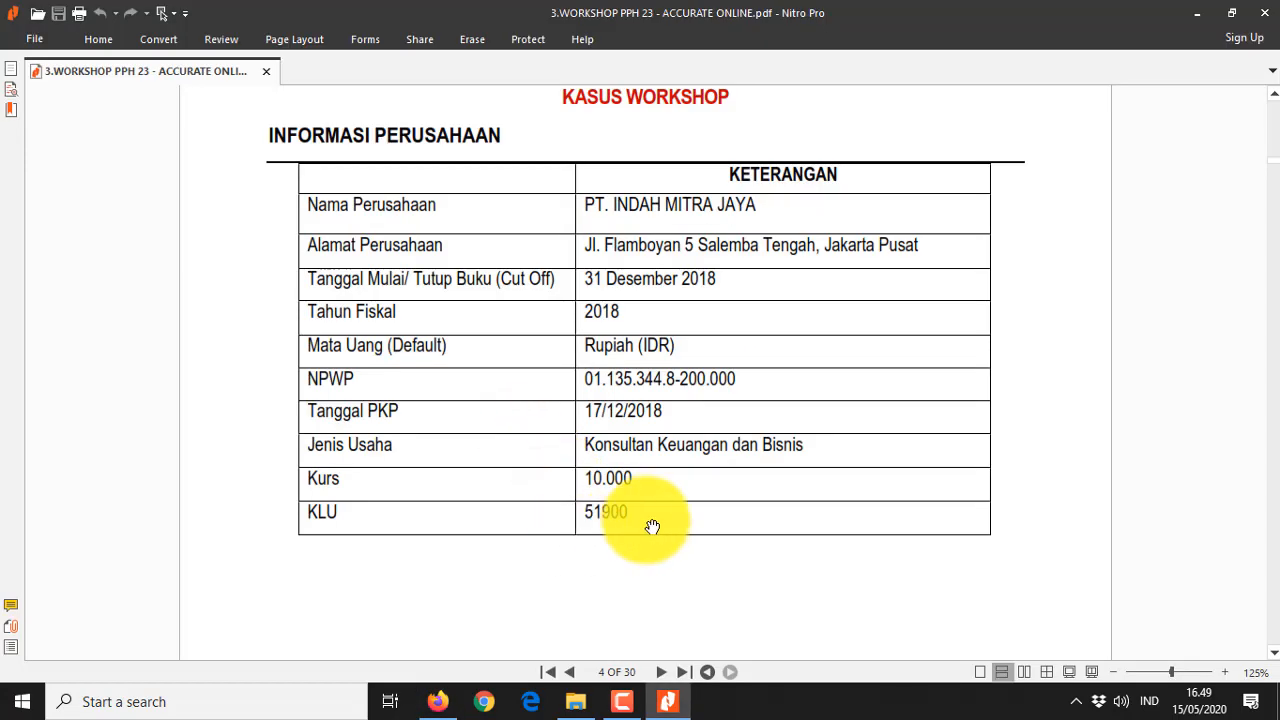
key("alt+Tab")
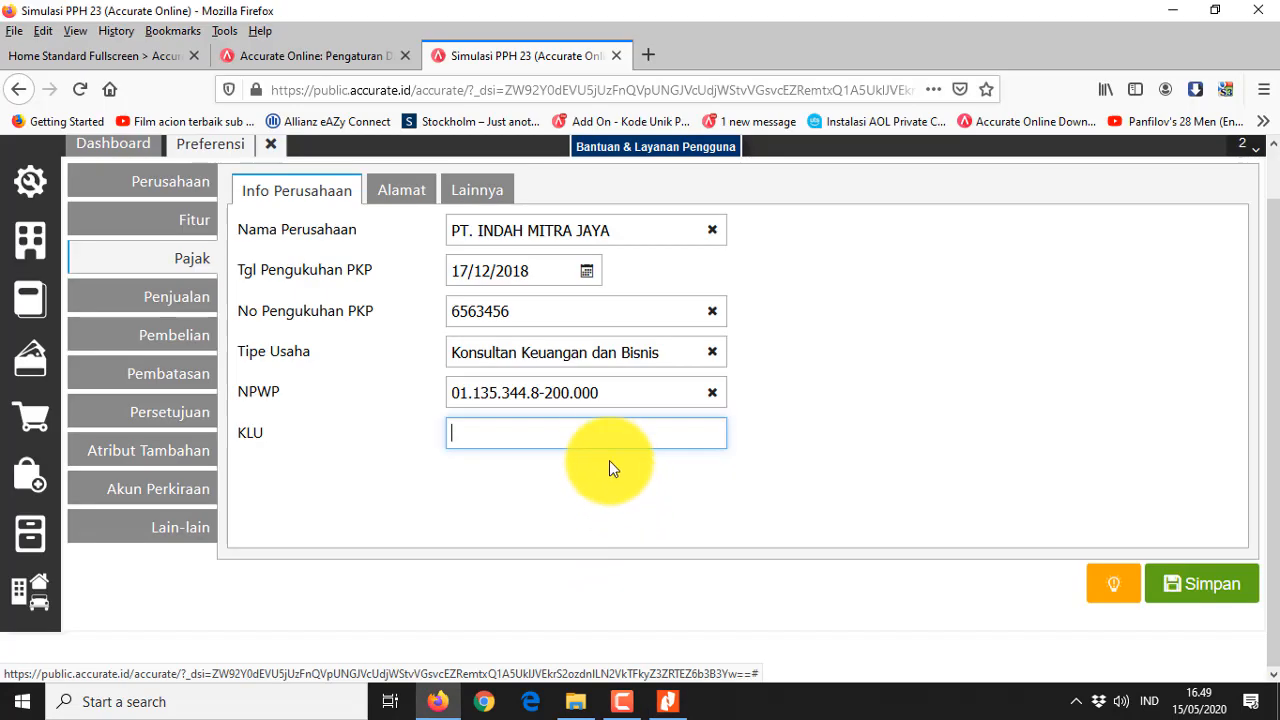
type("51900")
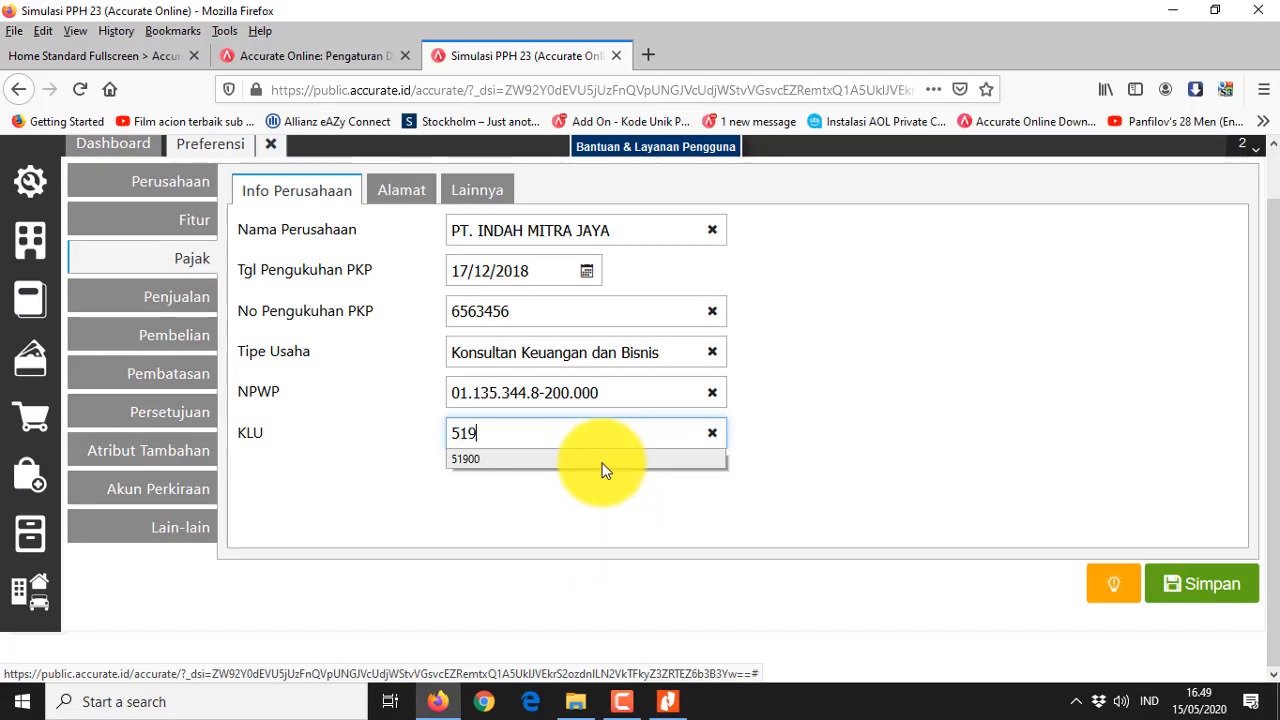
Review the company's tax address and the Penjualan, Pembelian, Pembatasan, Persetujuan and Atribut Tambahan preferences
left_click(402, 192)
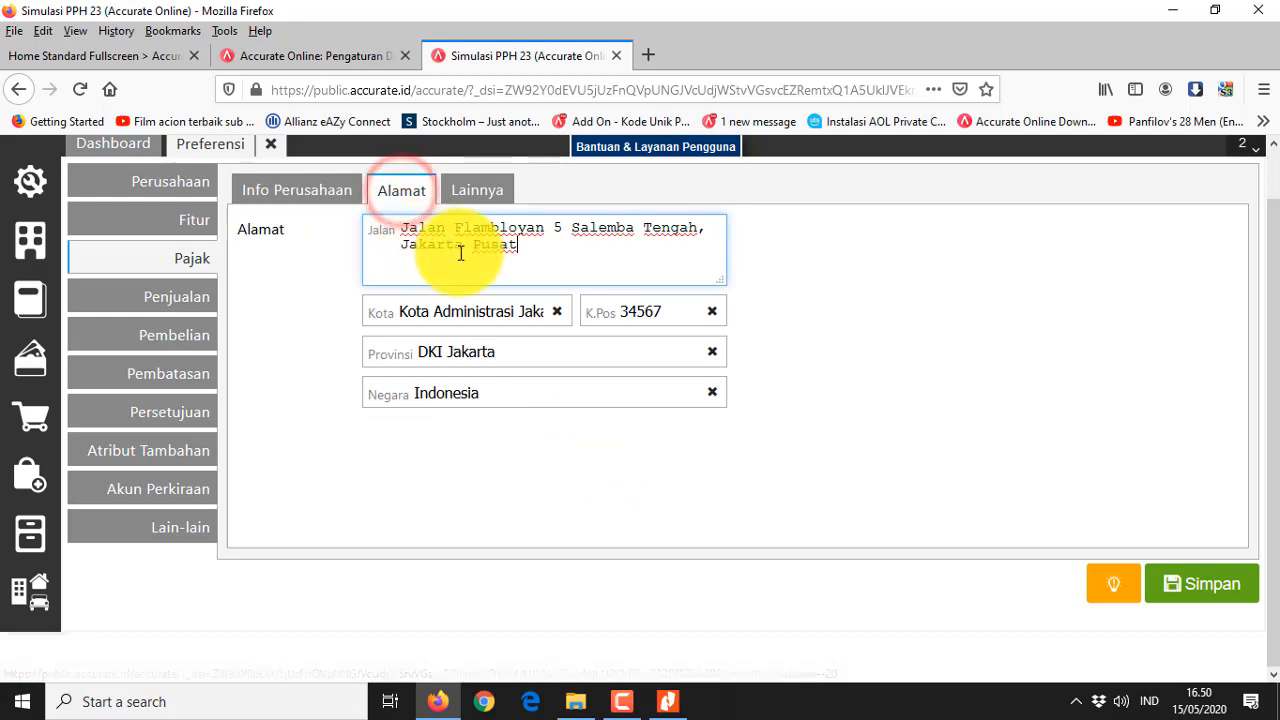
left_click(309, 191)
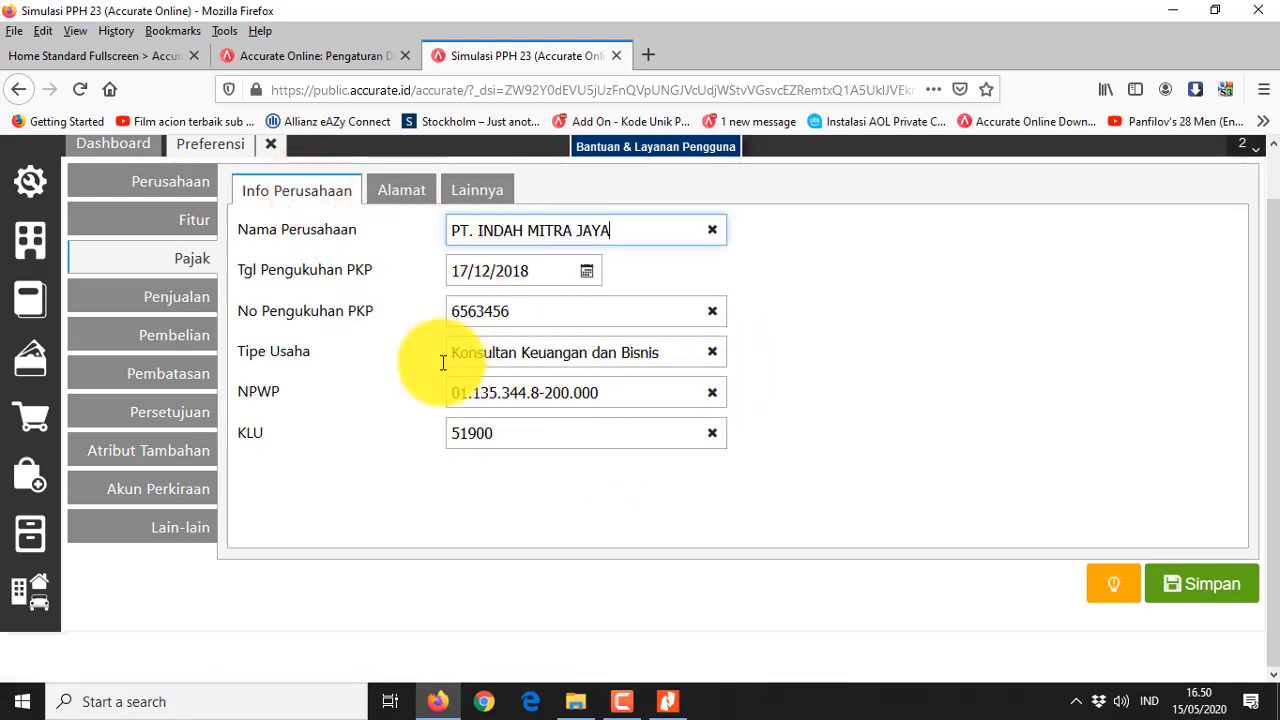
left_click(150, 305)
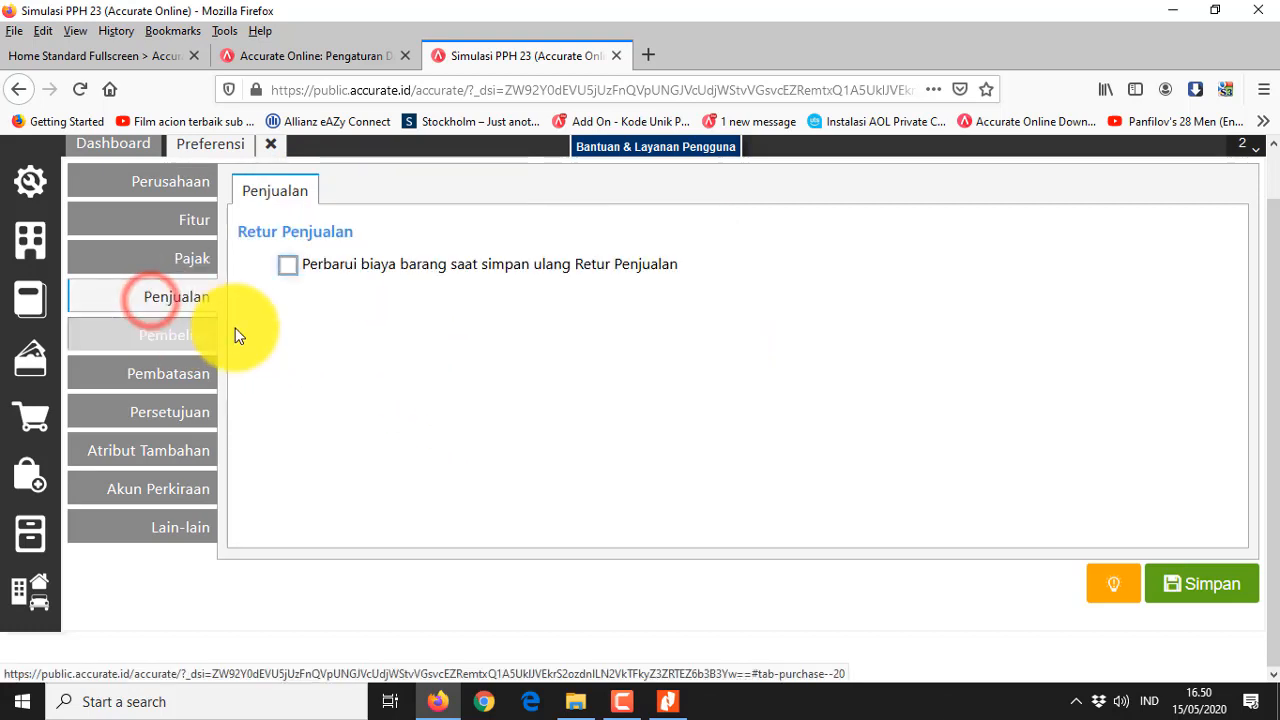
left_click(188, 338)
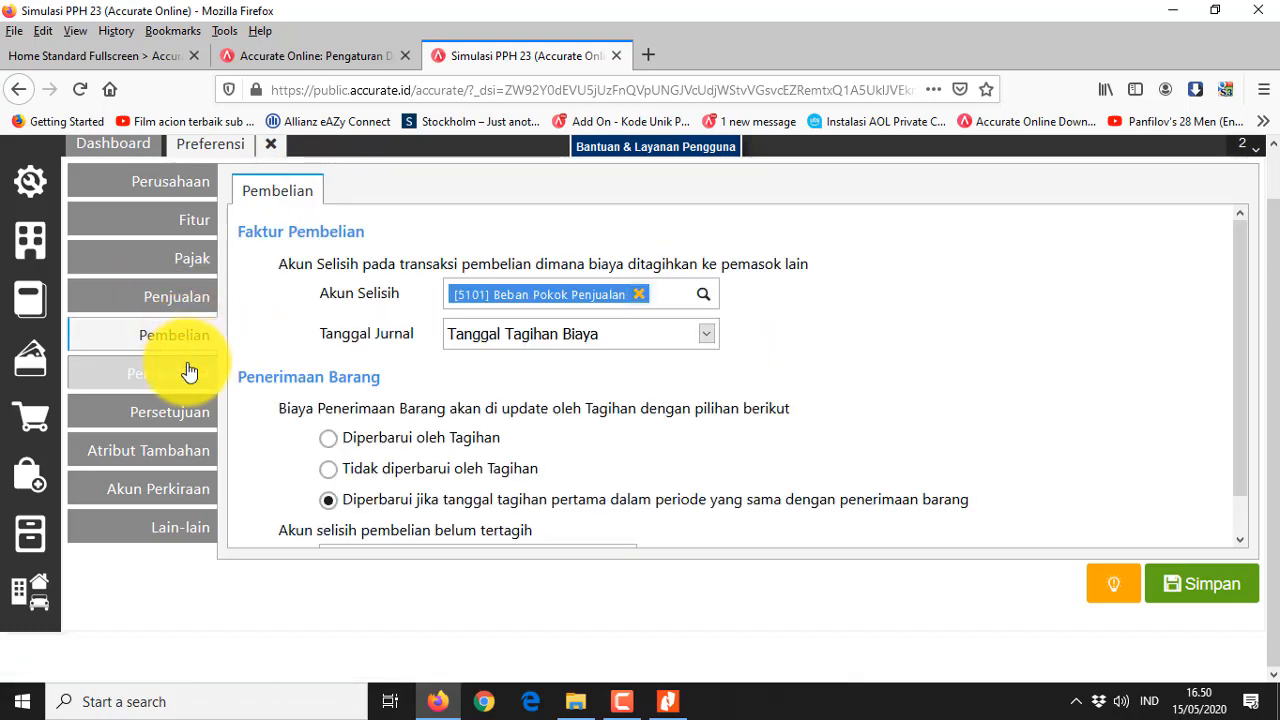
scroll(510, 405, "down", 1)
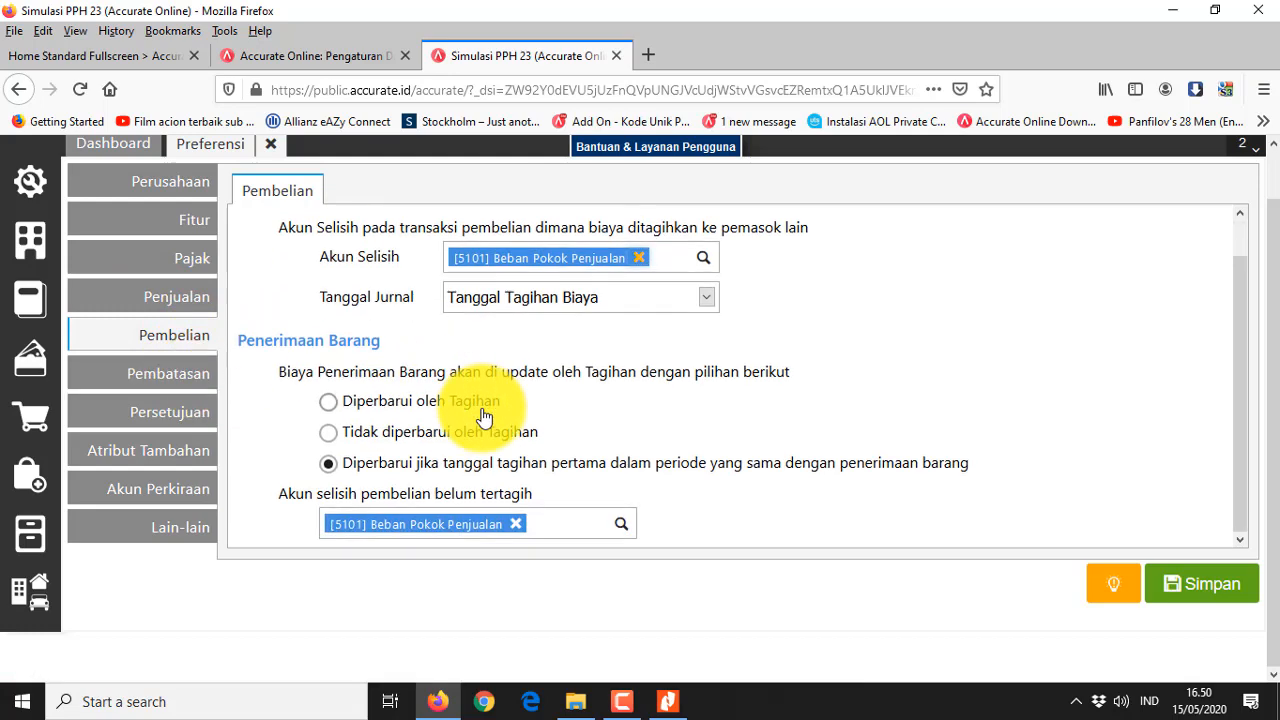
left_click(163, 380)
left_click(430, 192)
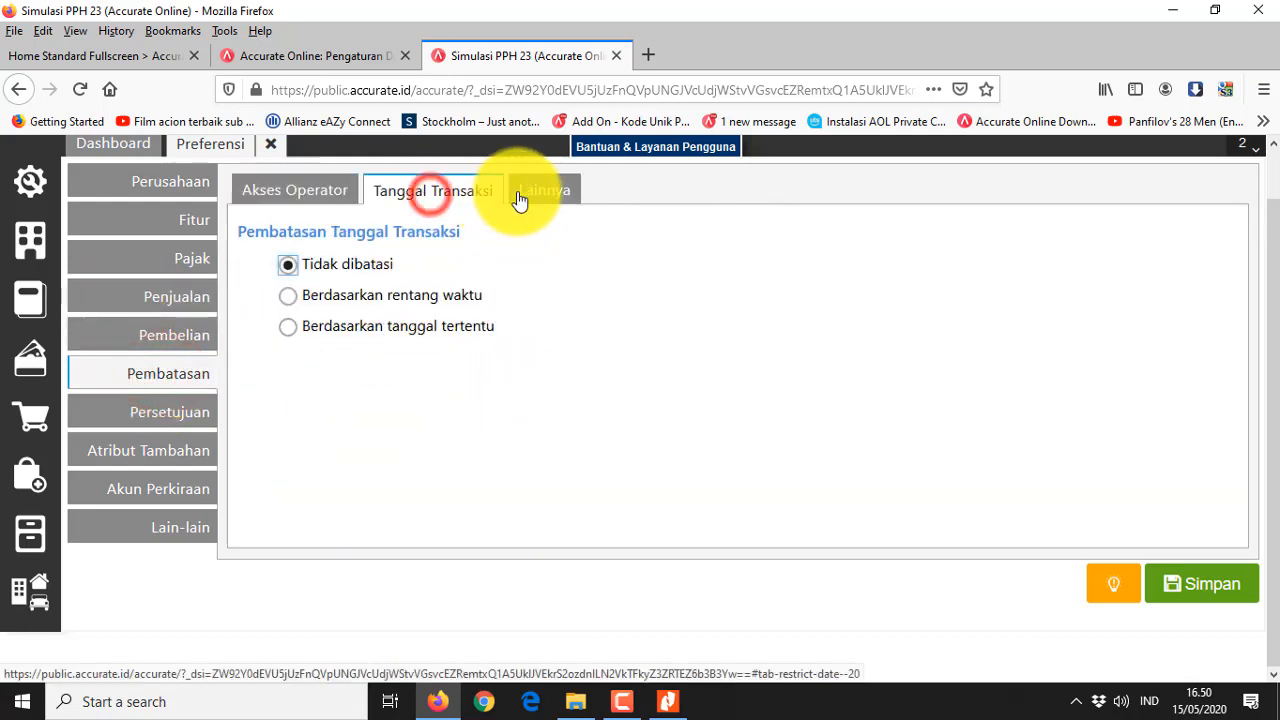
left_click(519, 194)
left_click(172, 424)
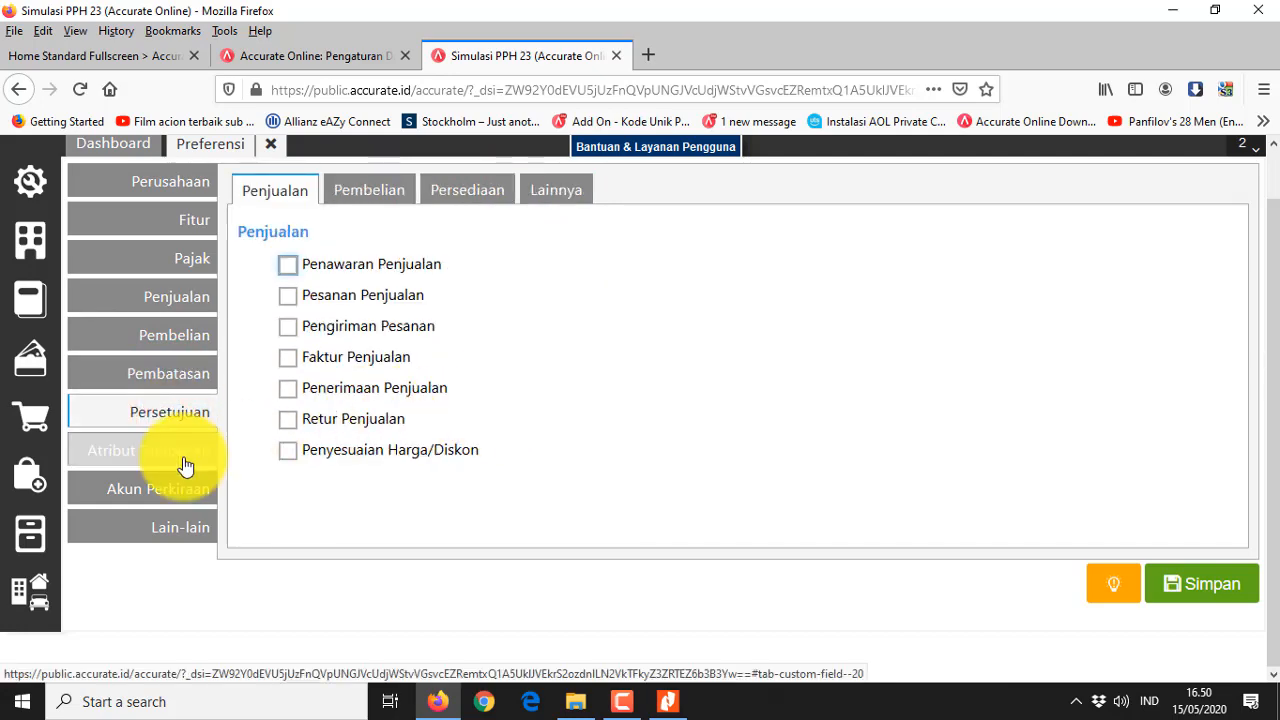
left_click(182, 461)
scroll(531, 400, "down", 3)
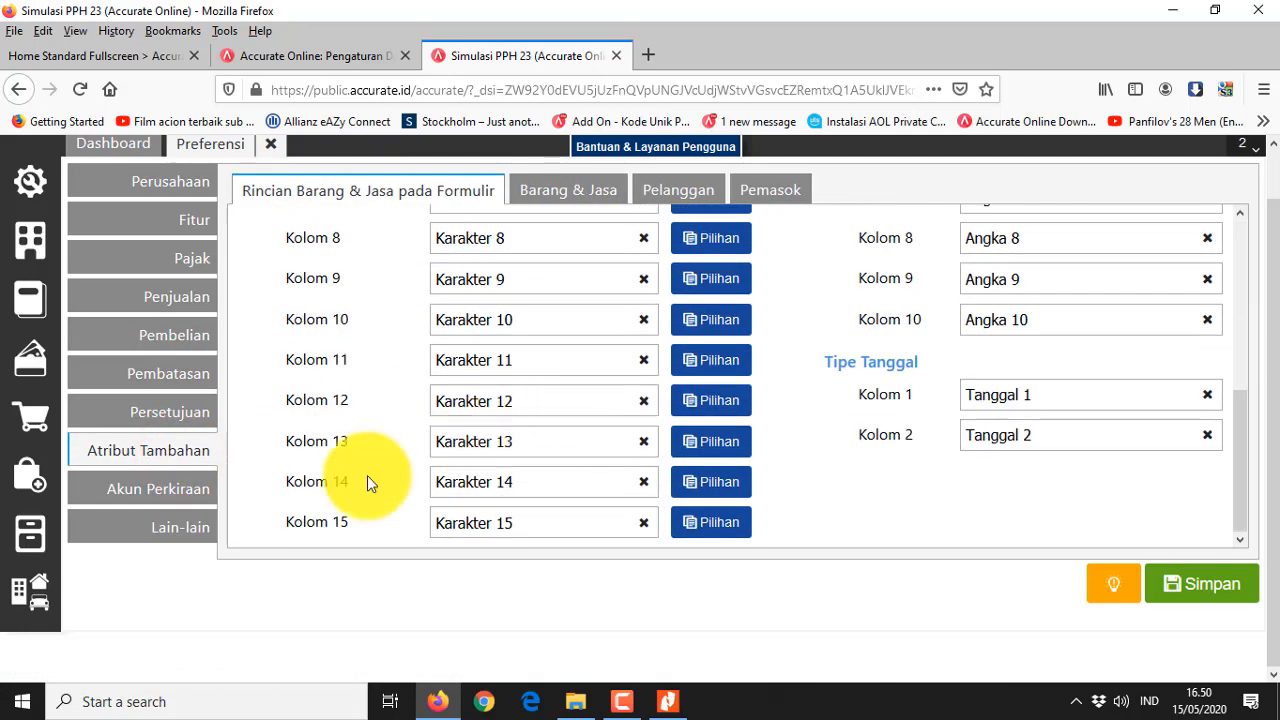
Add the account Pendapatan Jasa (400002) to the default Penjualan accounts for Barang & Jasa under Akun Perkiraan
left_click(163, 505)
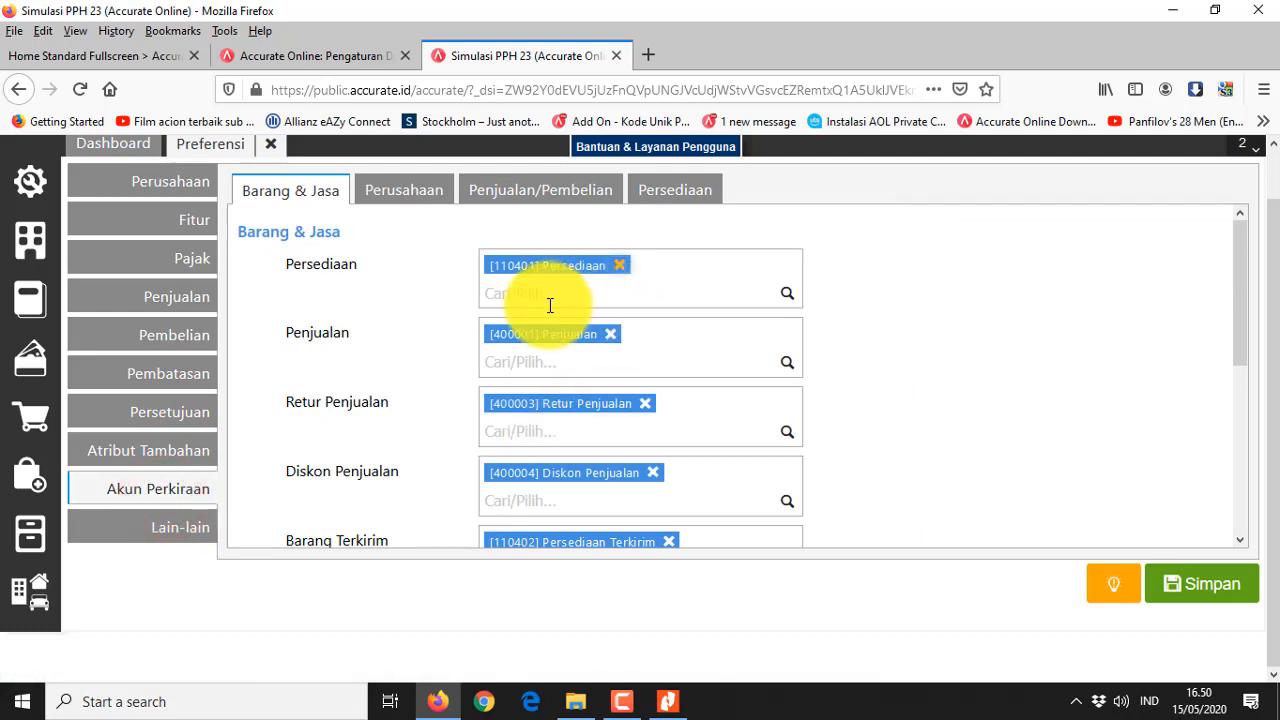
left_click(557, 362)
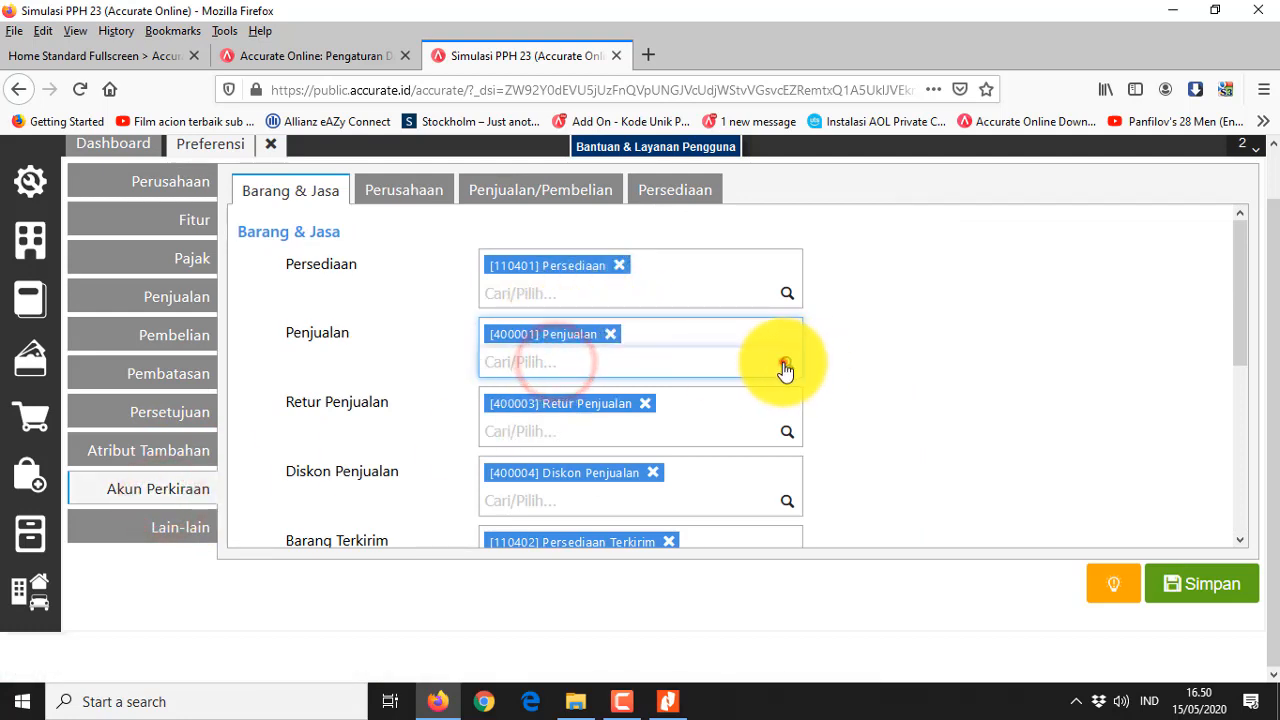
left_click(784, 370)
scroll(714, 449, "down", 2)
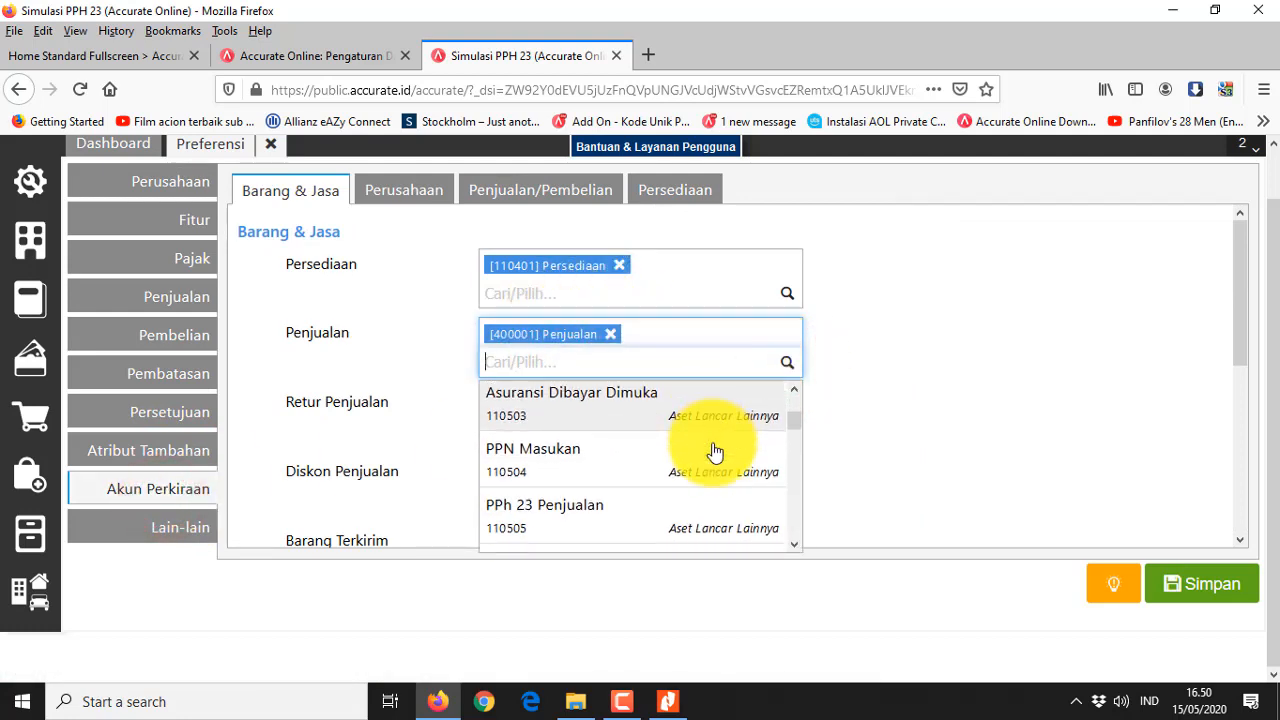
type("jasa")
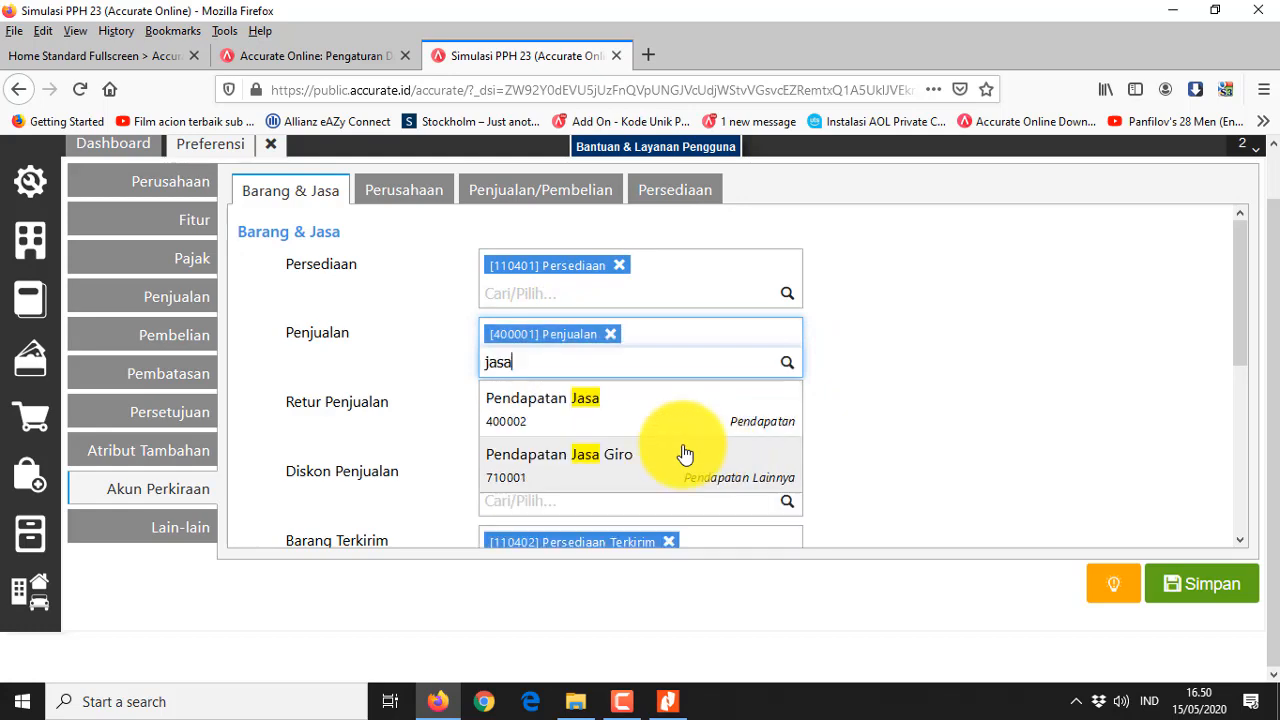
left_click(626, 431)
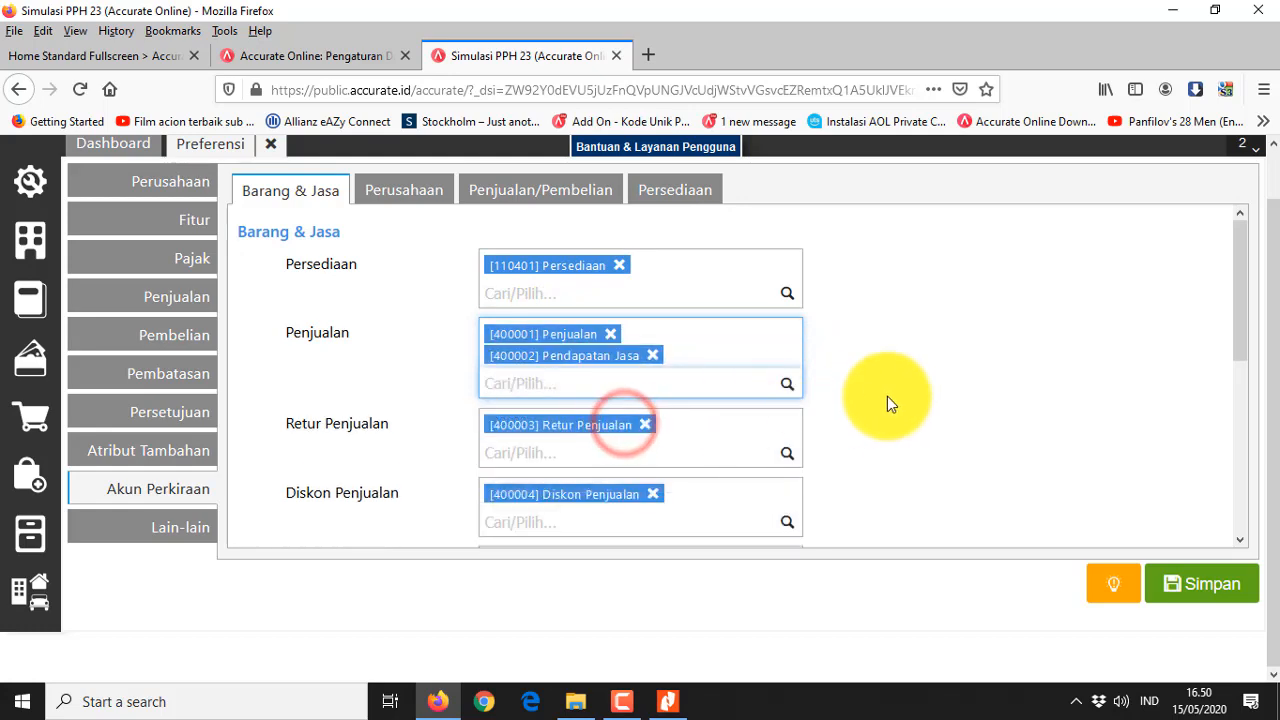
Review the remaining default accounts for Barang & Jasa, Perusahaan, Penjualan/Pembelian and Persediaan, plus the Lain-lain preferences
scroll(658, 397, "down", 1)
scroll(658, 397, "down", 5)
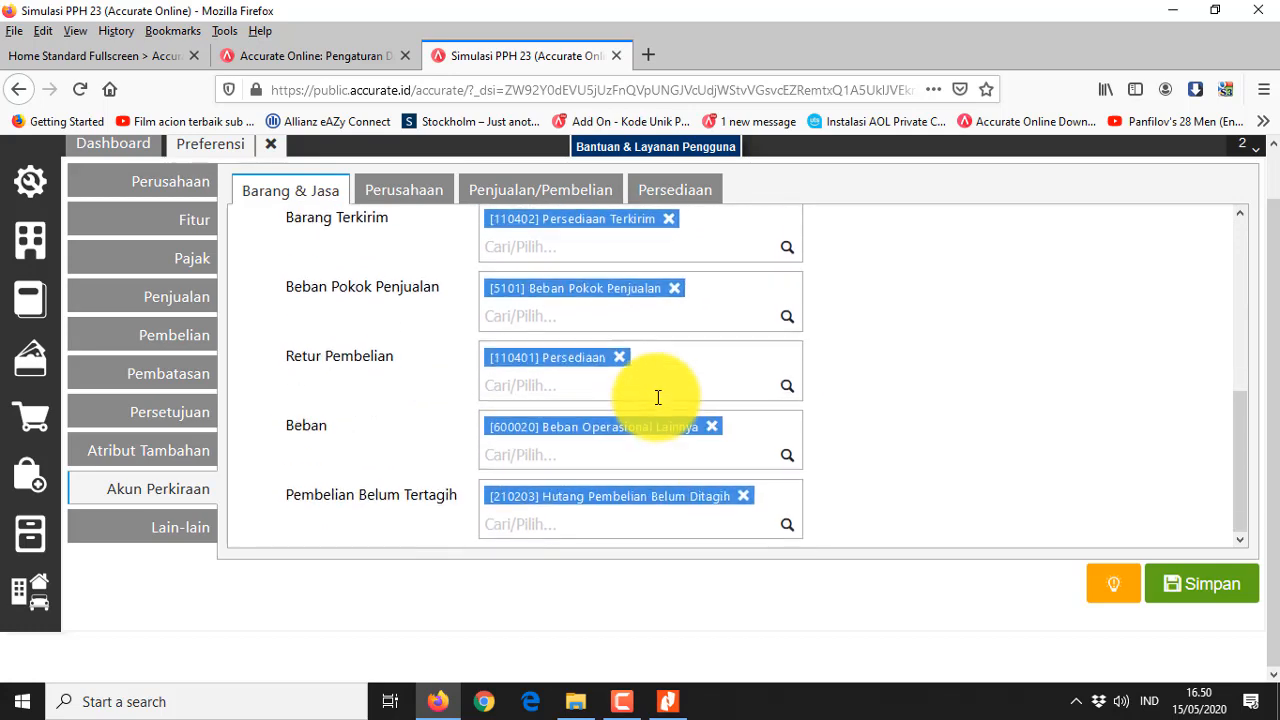
left_click(425, 193)
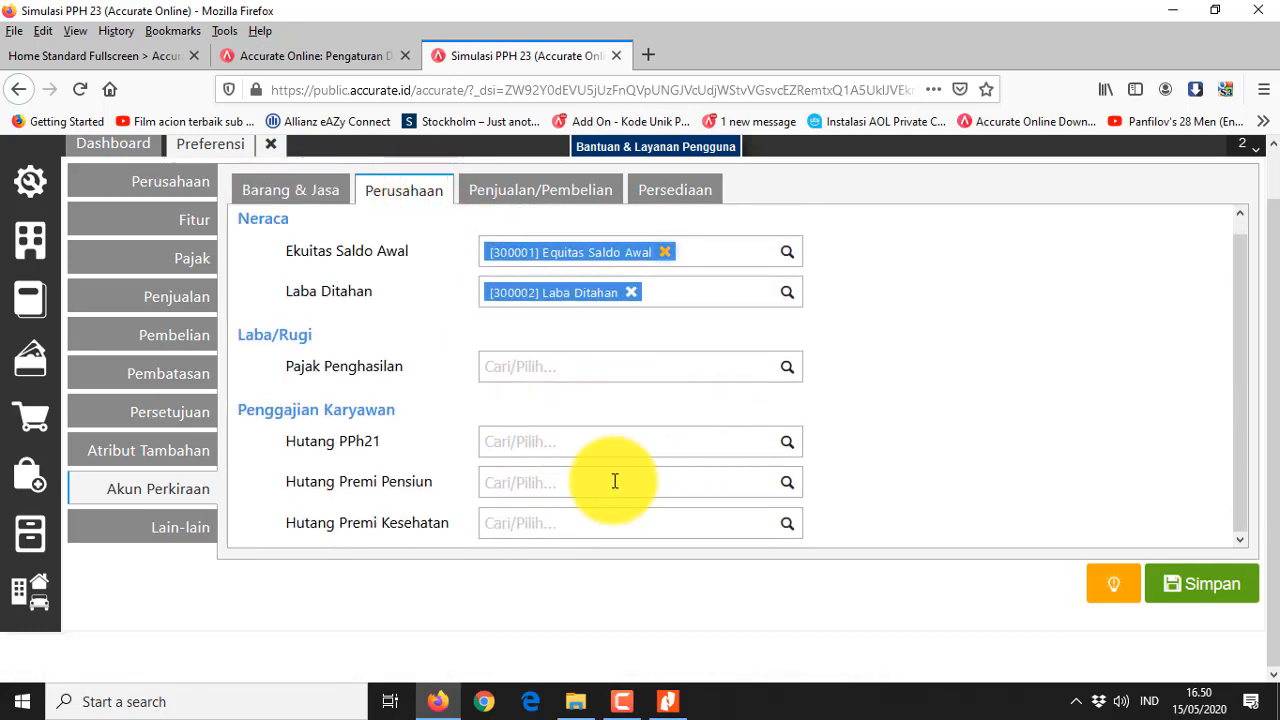
left_click(512, 187)
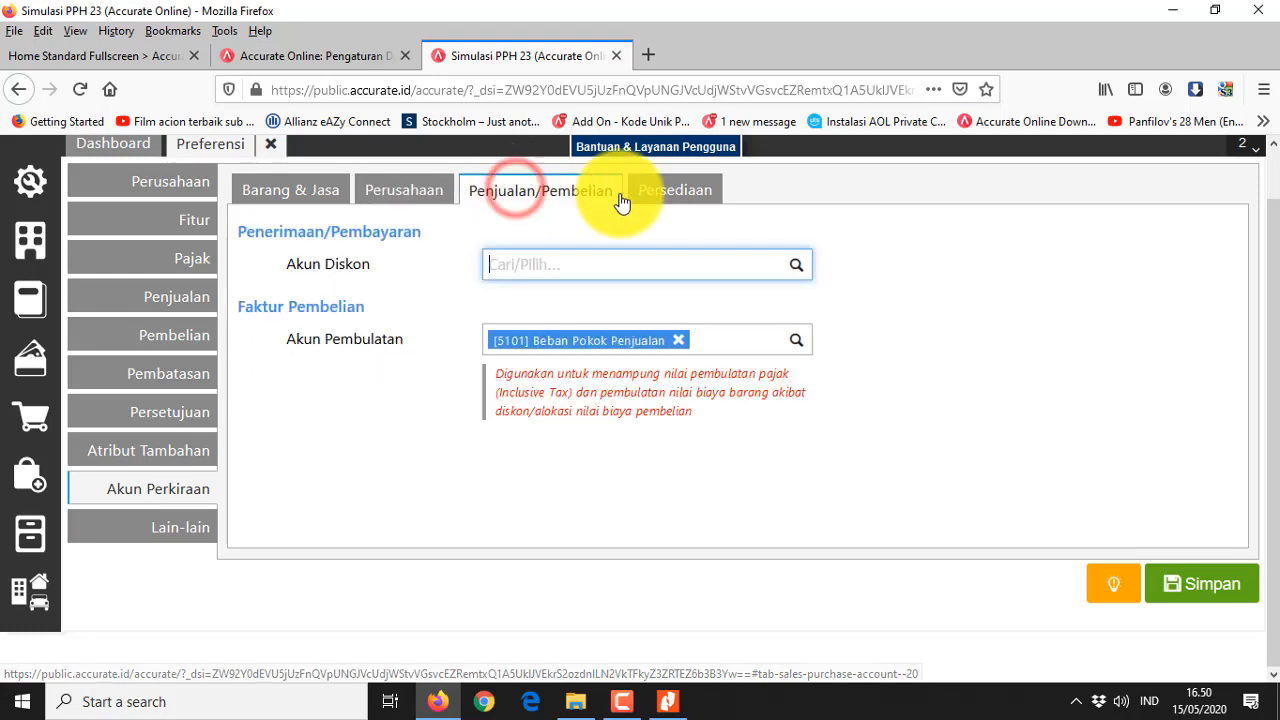
left_click(698, 195)
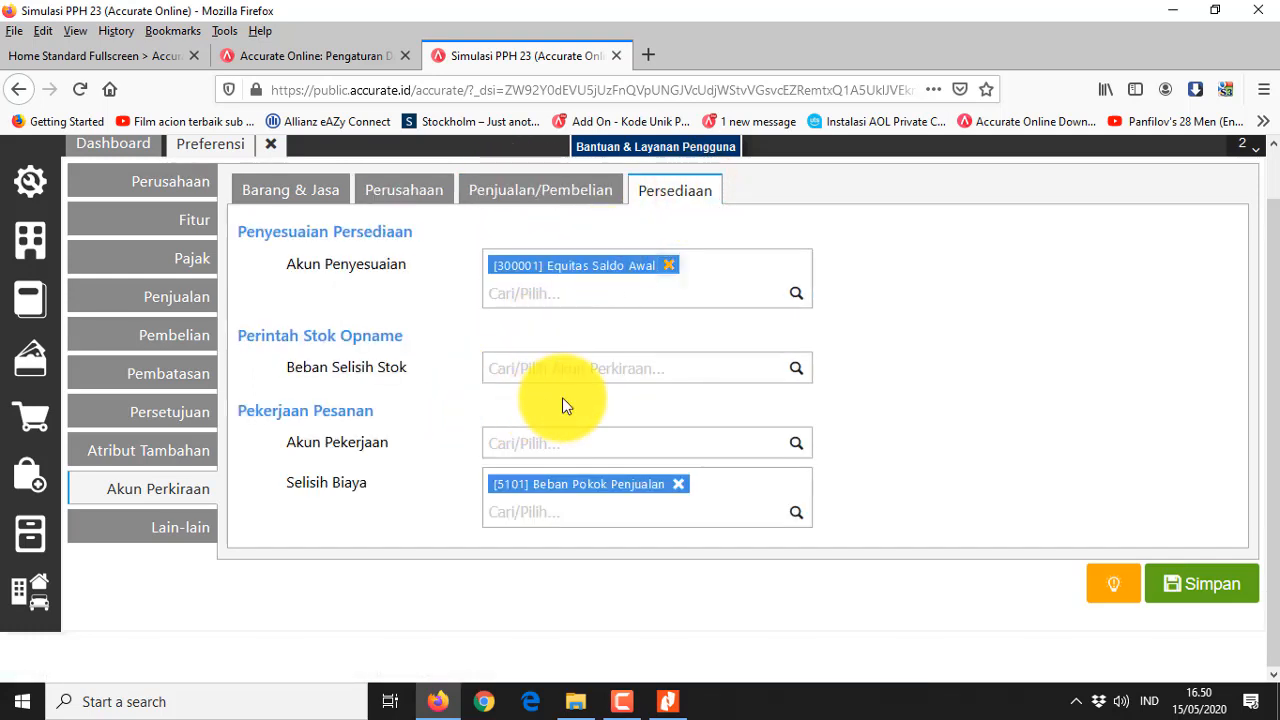
left_click(172, 530)
scroll(606, 443, "down", 2)
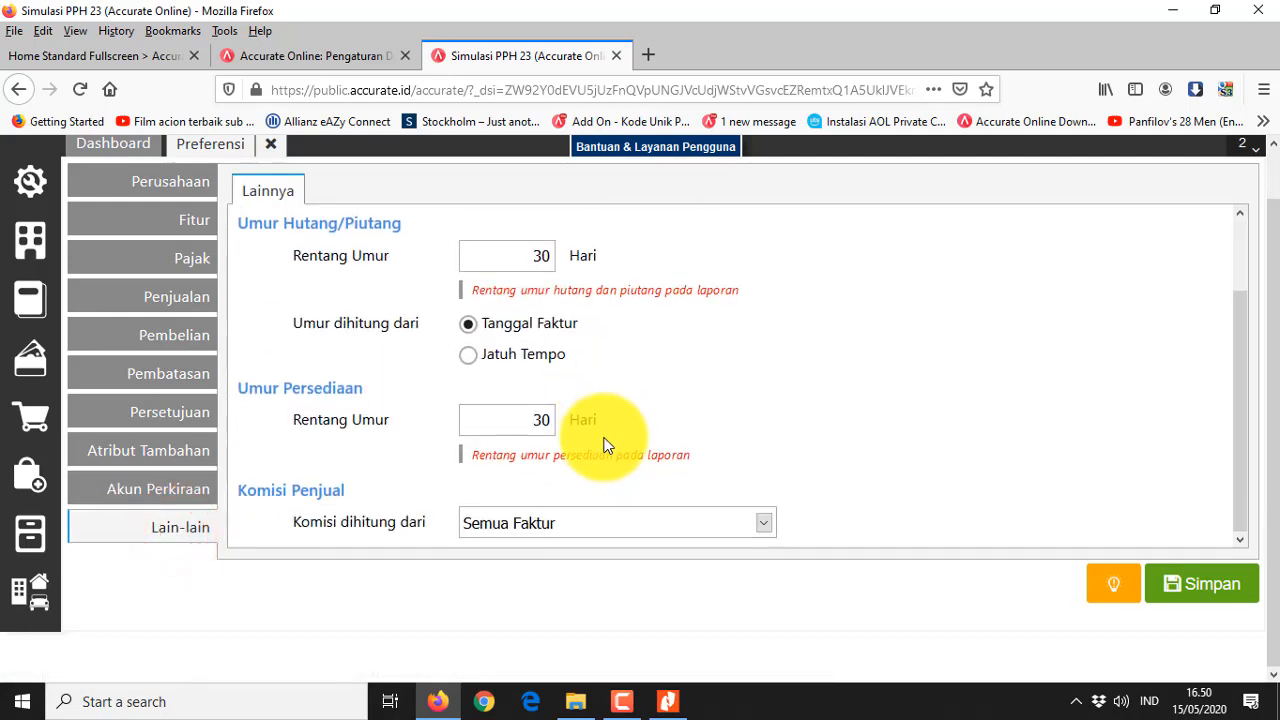
left_click(177, 488)
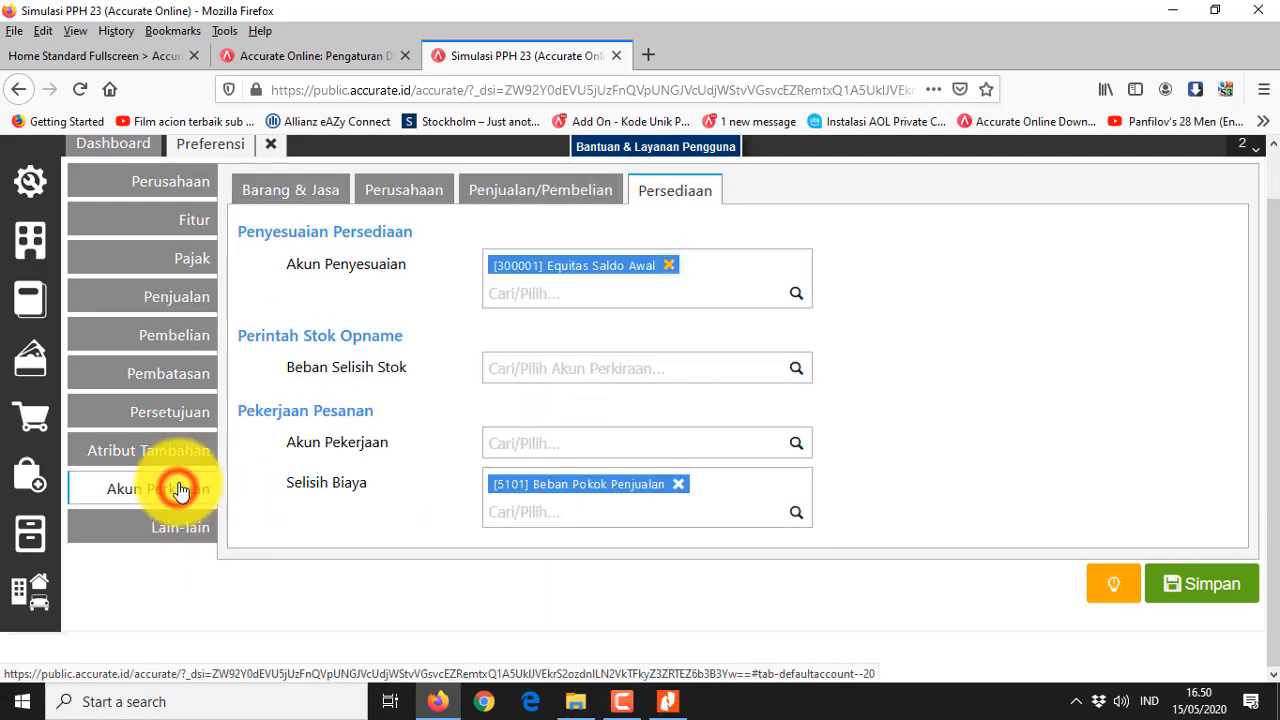
left_click(182, 456)
left_click(172, 490)
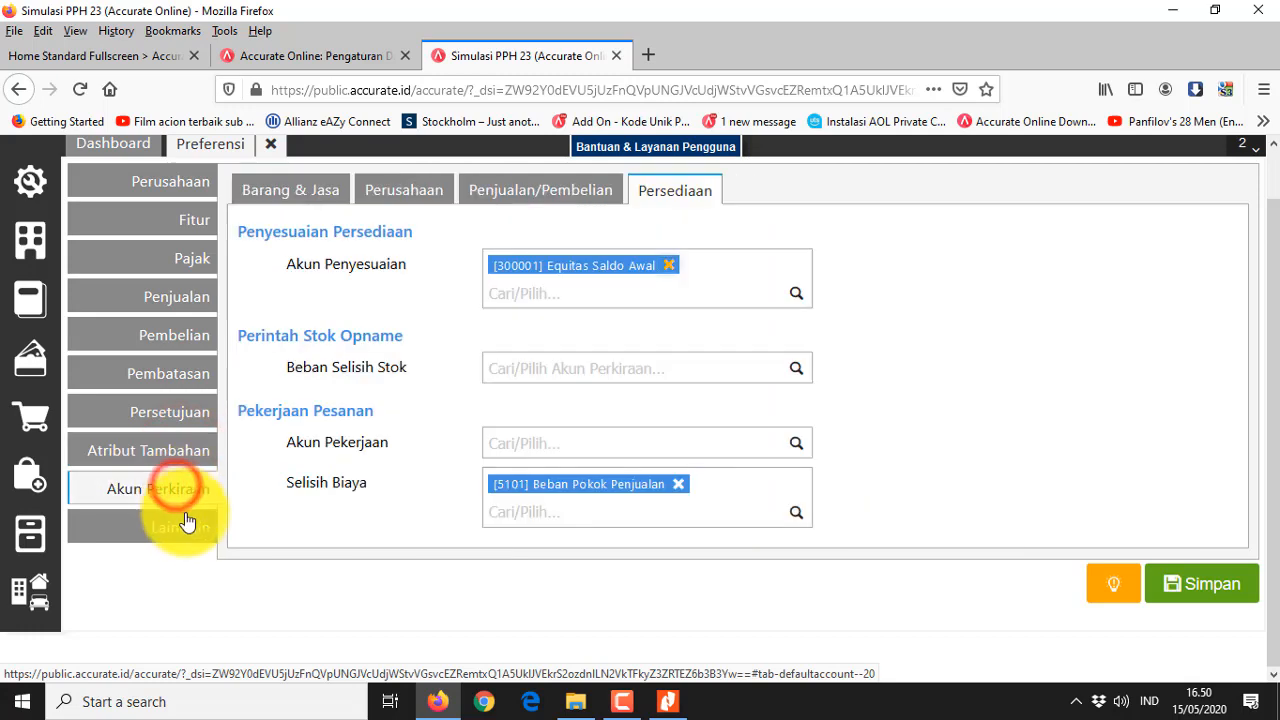
left_click(186, 527)
left_click(166, 488)
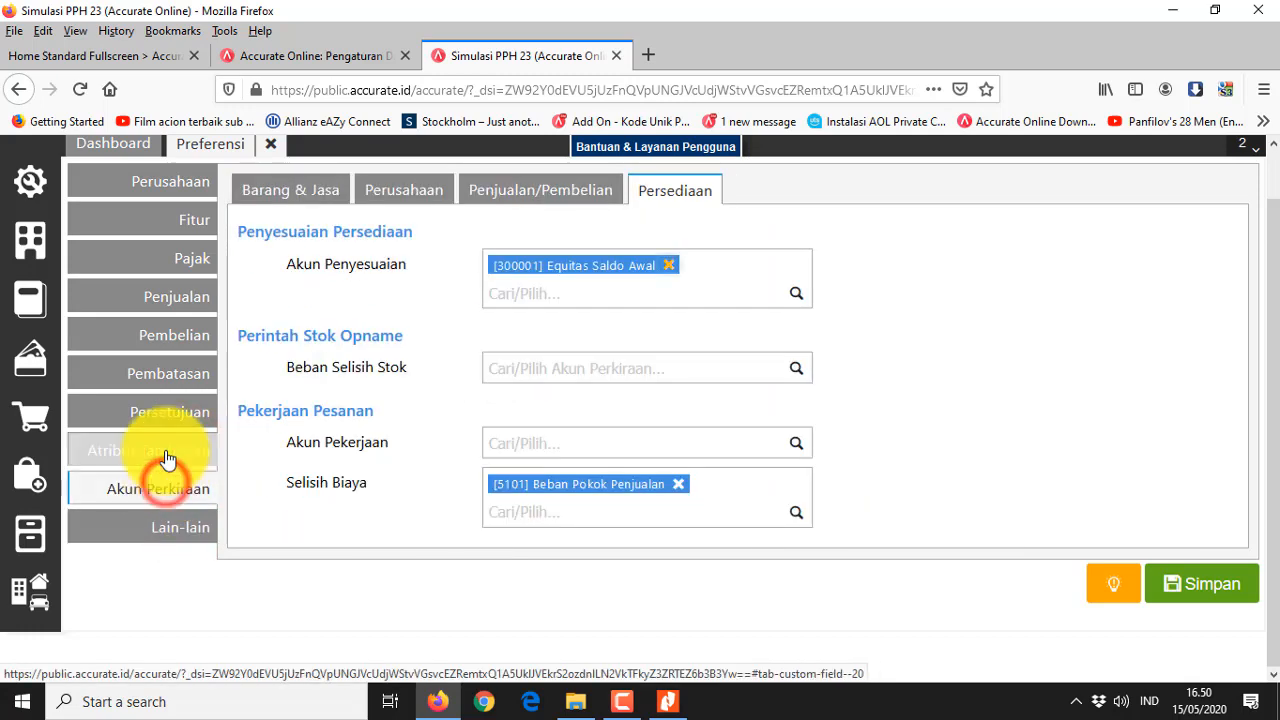
Recheck the Atribut Tambahan and Persetujuan preferences and save the company preferences
left_click(165, 450)
left_click(172, 405)
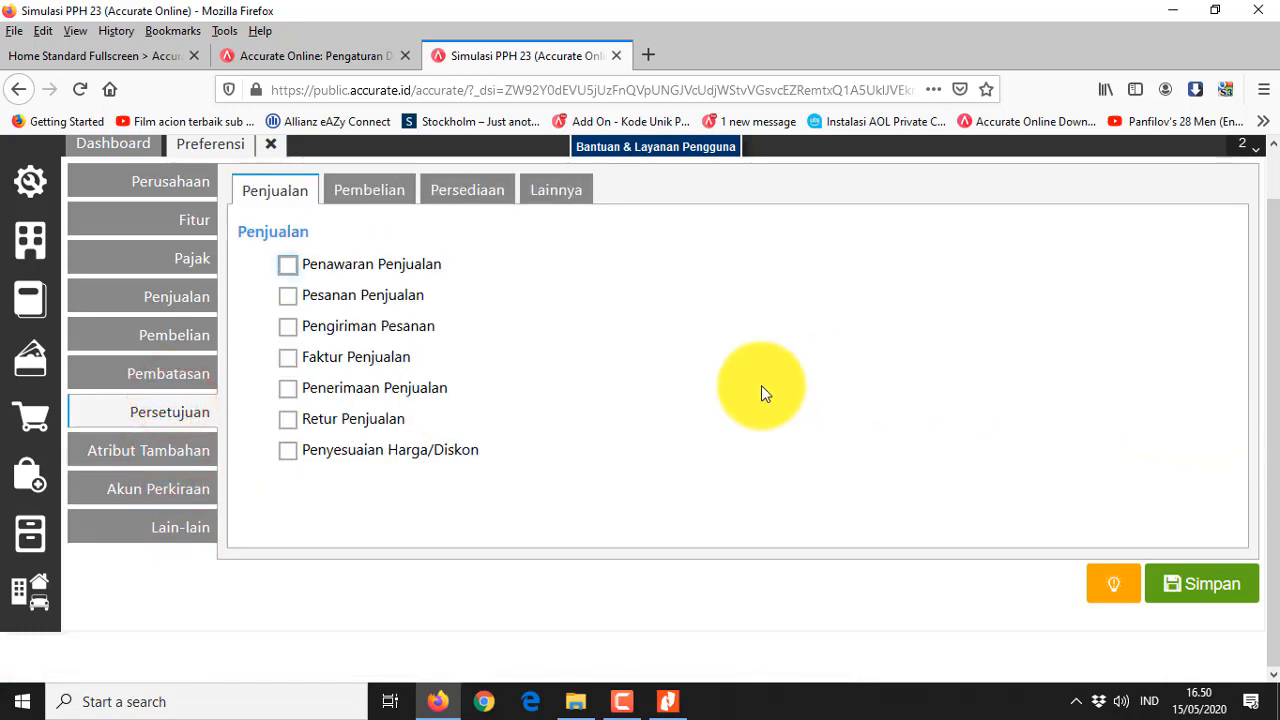
left_click(1237, 590)
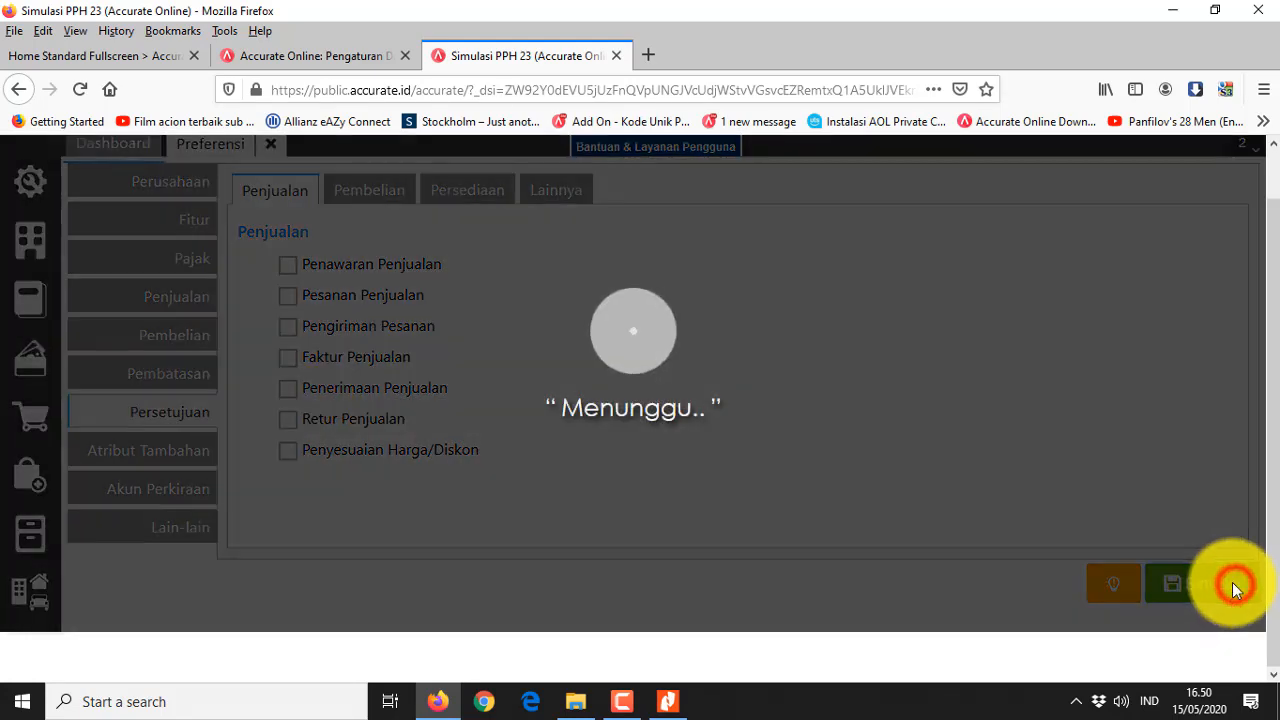
Switch to the workshop PDF in Nitro Pro and find the PPN, PPh 23 and Faktur Penjualan numbering instructions
left_click(670, 701)
scroll(737, 420, "up", 5)
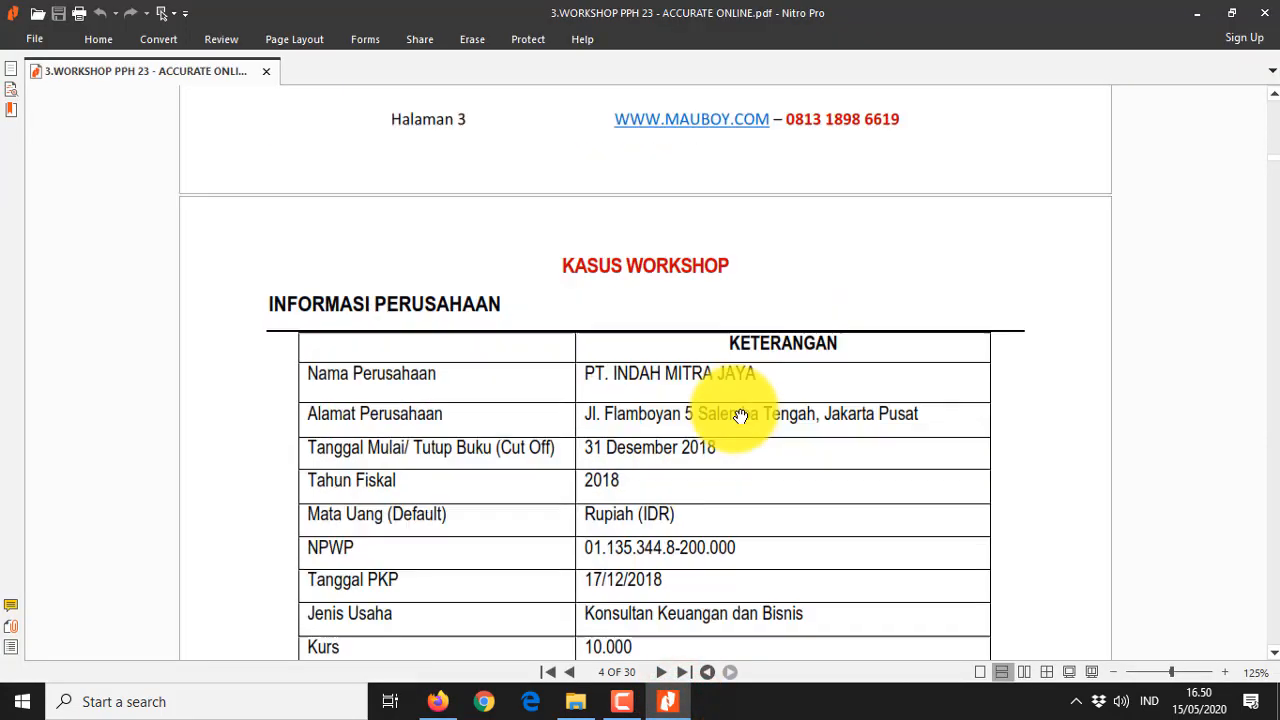
scroll(737, 418, "up", 6)
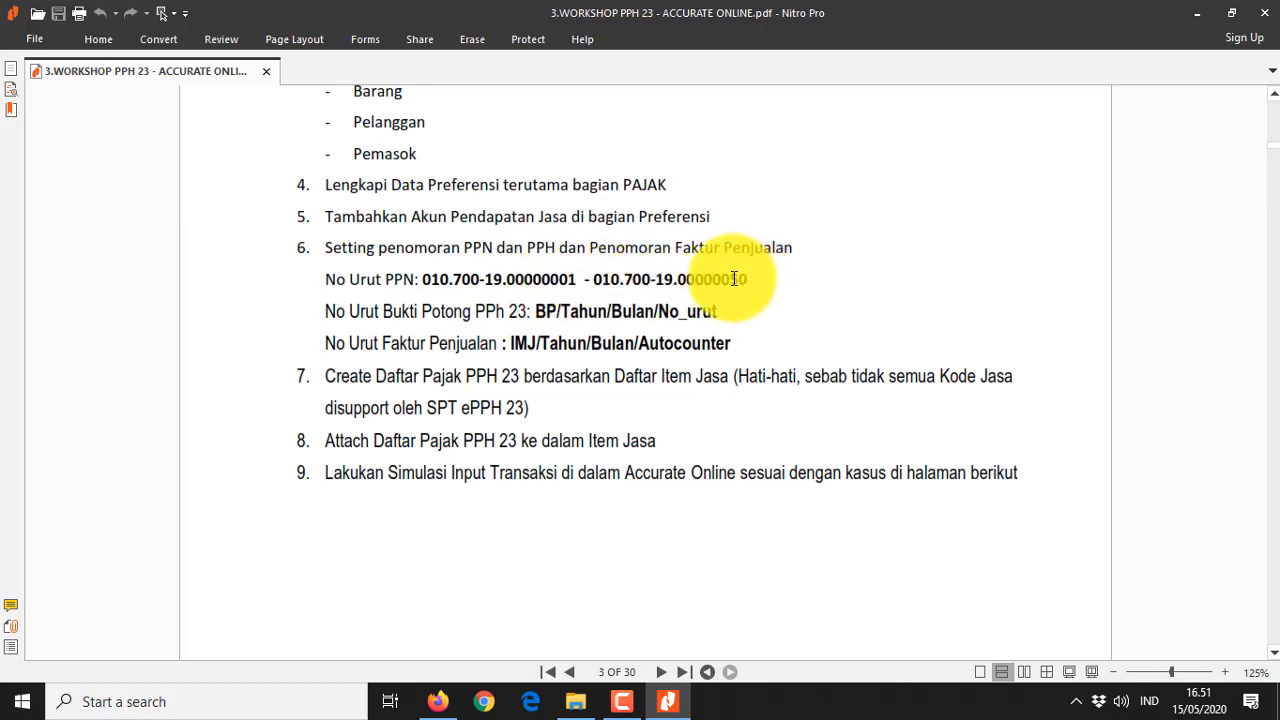
Switch back to Accurate Online and enter a new Penomoran Pajak range from 700-19.00000001 to 700-19.00000050
mouse_move(438, 700)
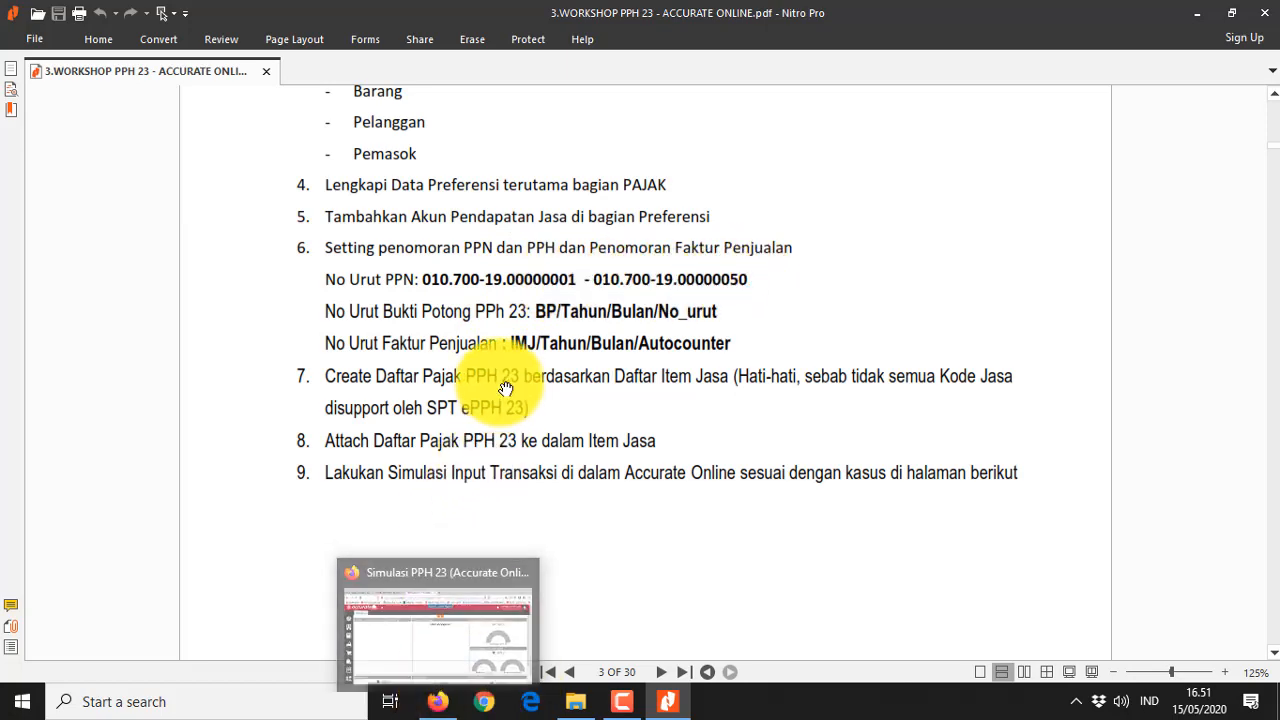
left_click(438, 703)
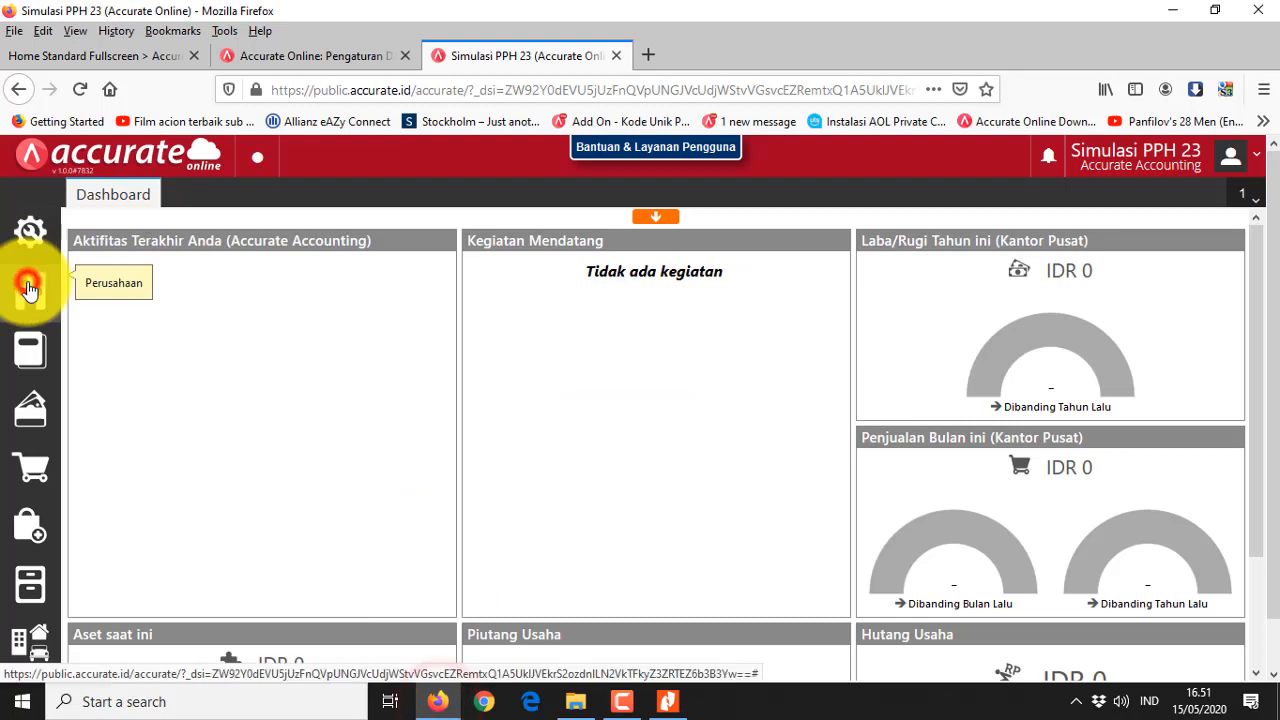
left_click(30, 288)
left_click(30, 238)
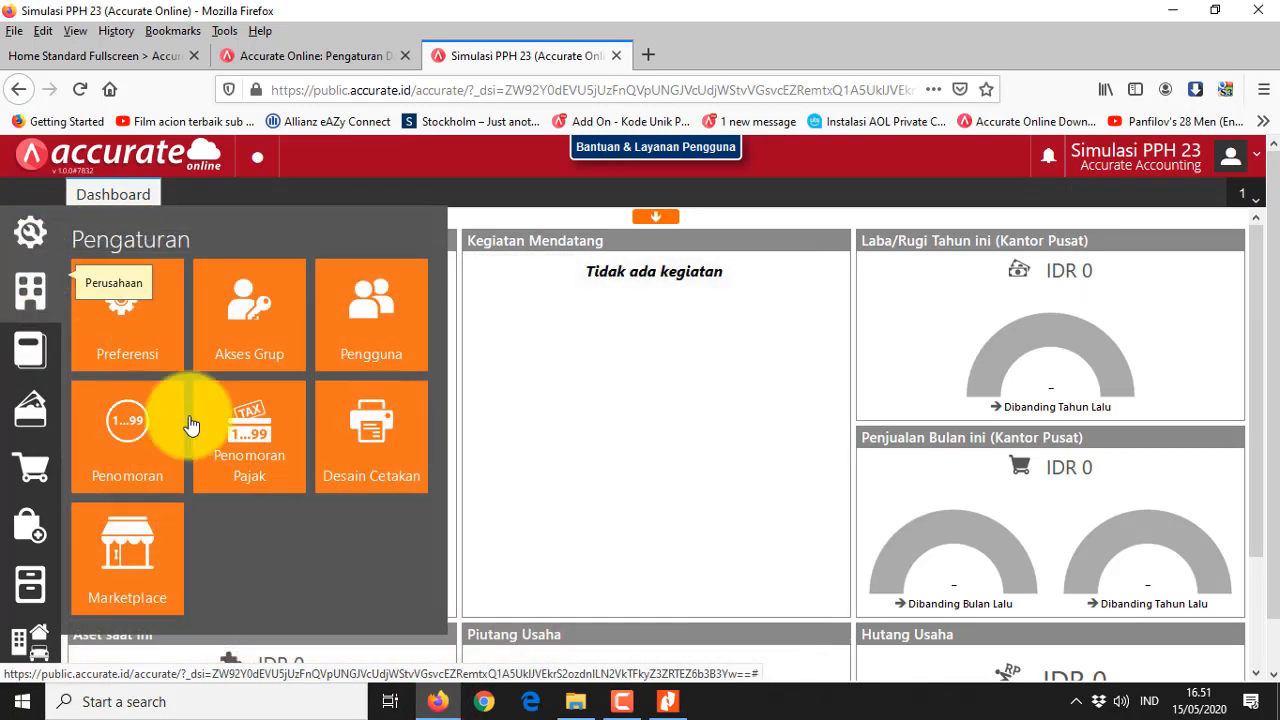
left_click(231, 432)
left_click(286, 348)
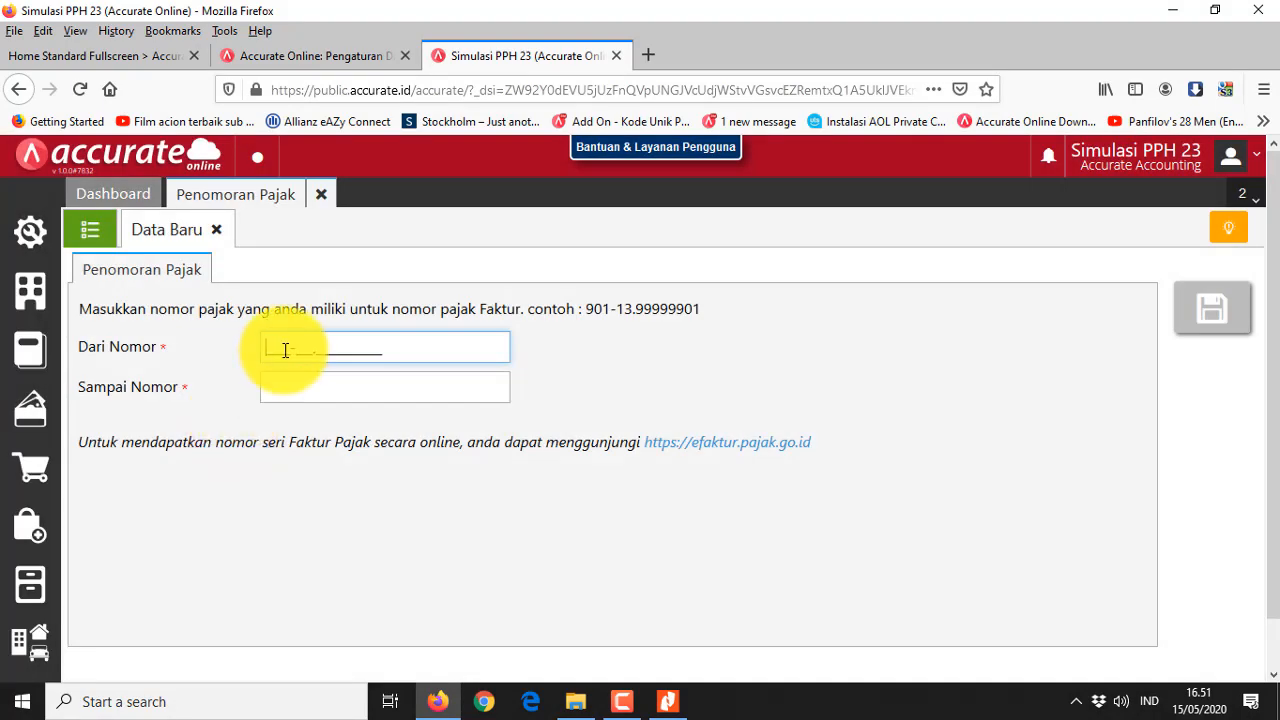
key("alt+Tab")
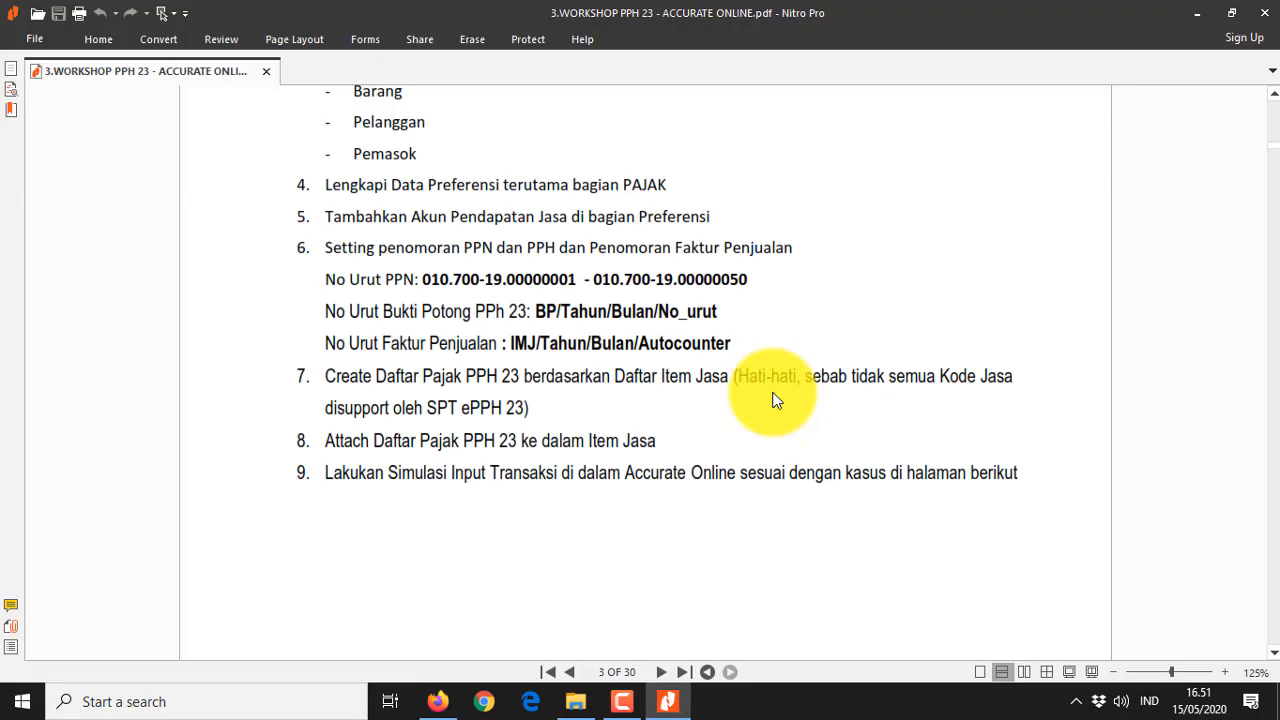
key("alt+Tab")
type("7")
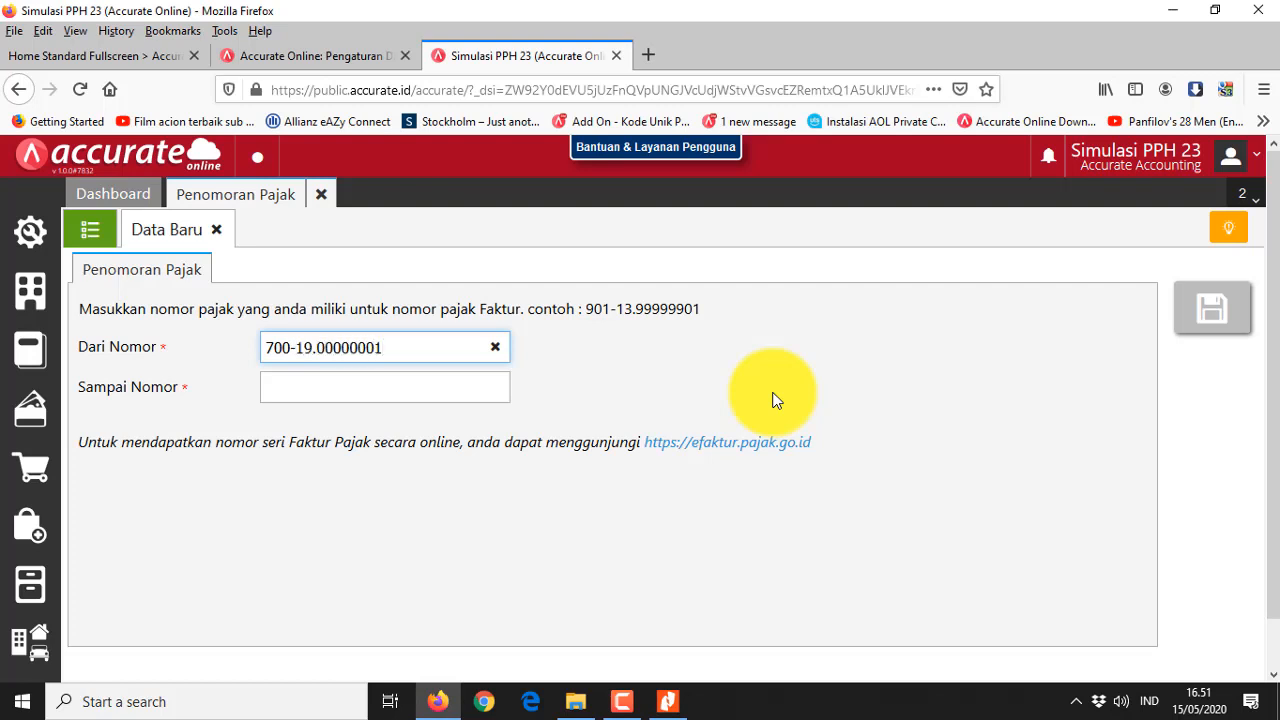
key("Tab")
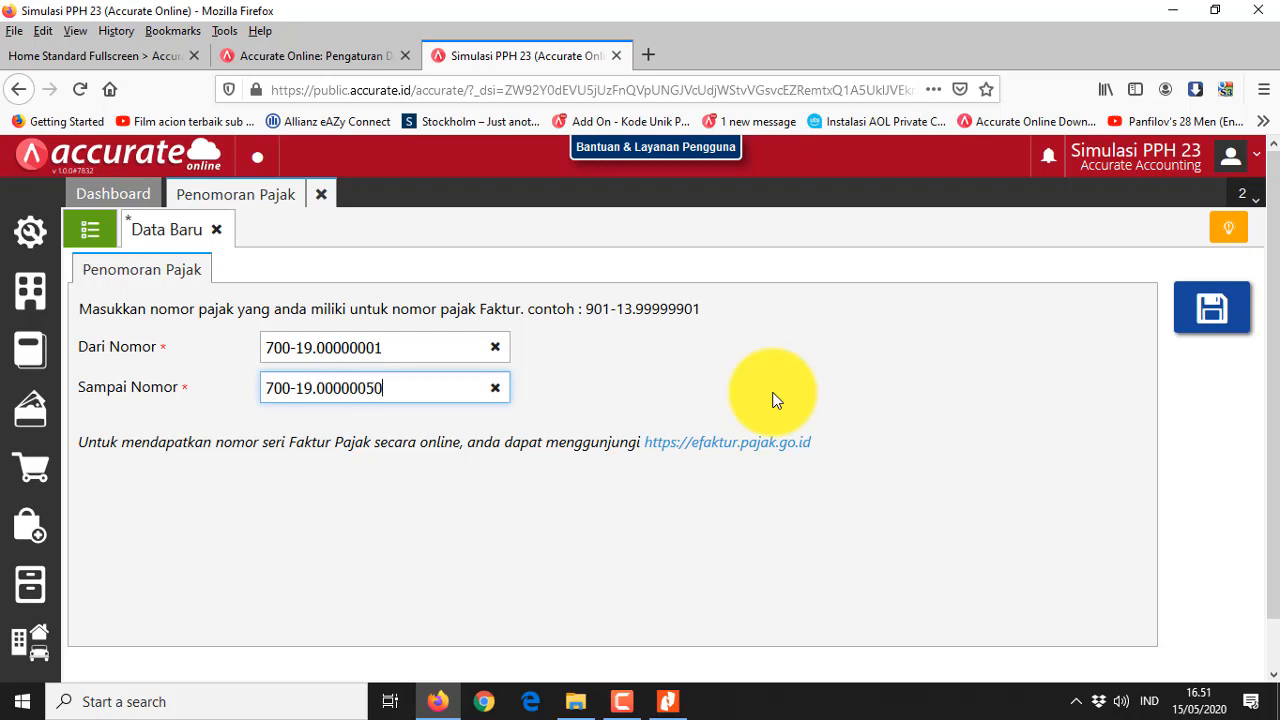
Check the tax number range against the workshop PDF, save it and show the Penomoran Pajak list
key("alt+Tab")
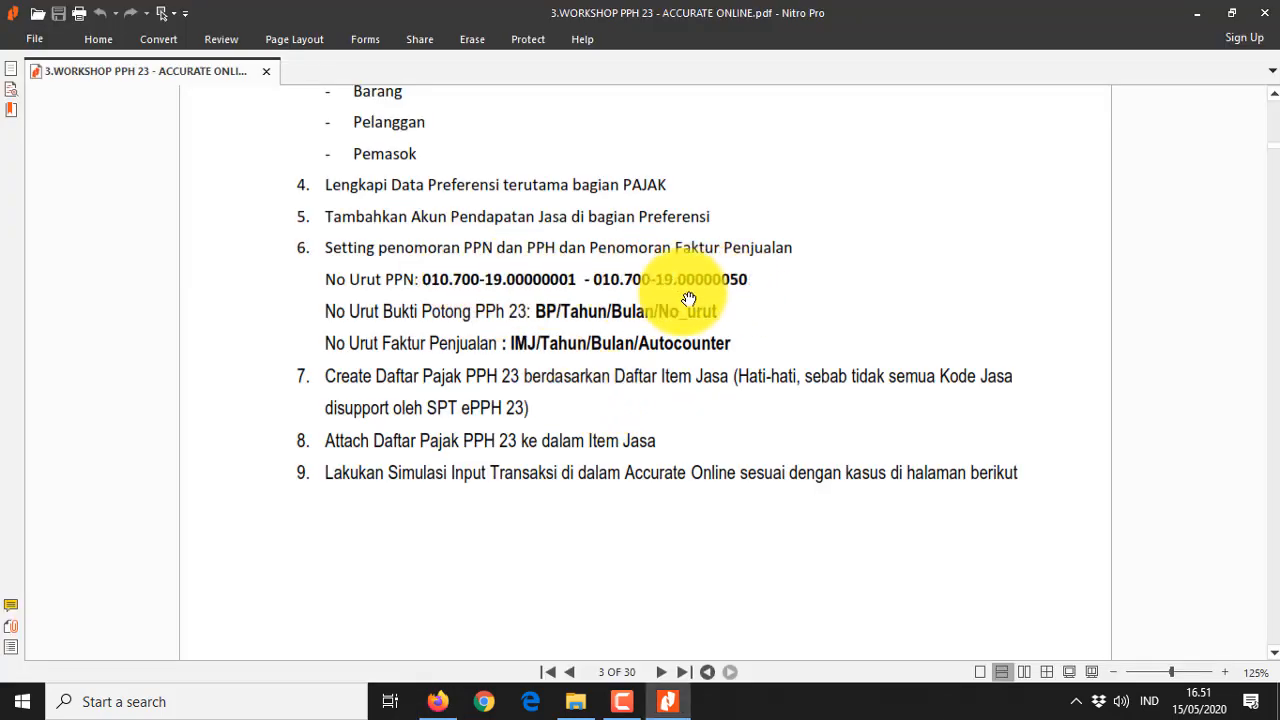
key("alt+Tab")
left_click(1220, 310)
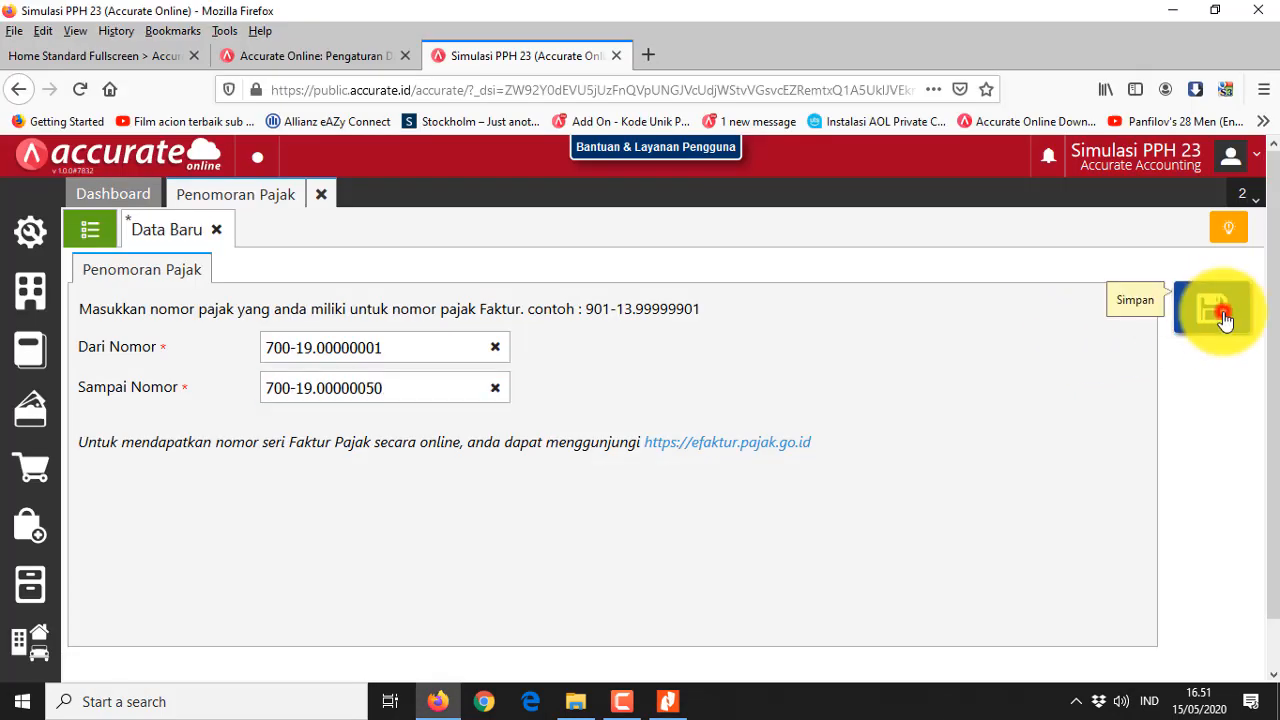
left_click(88, 229)
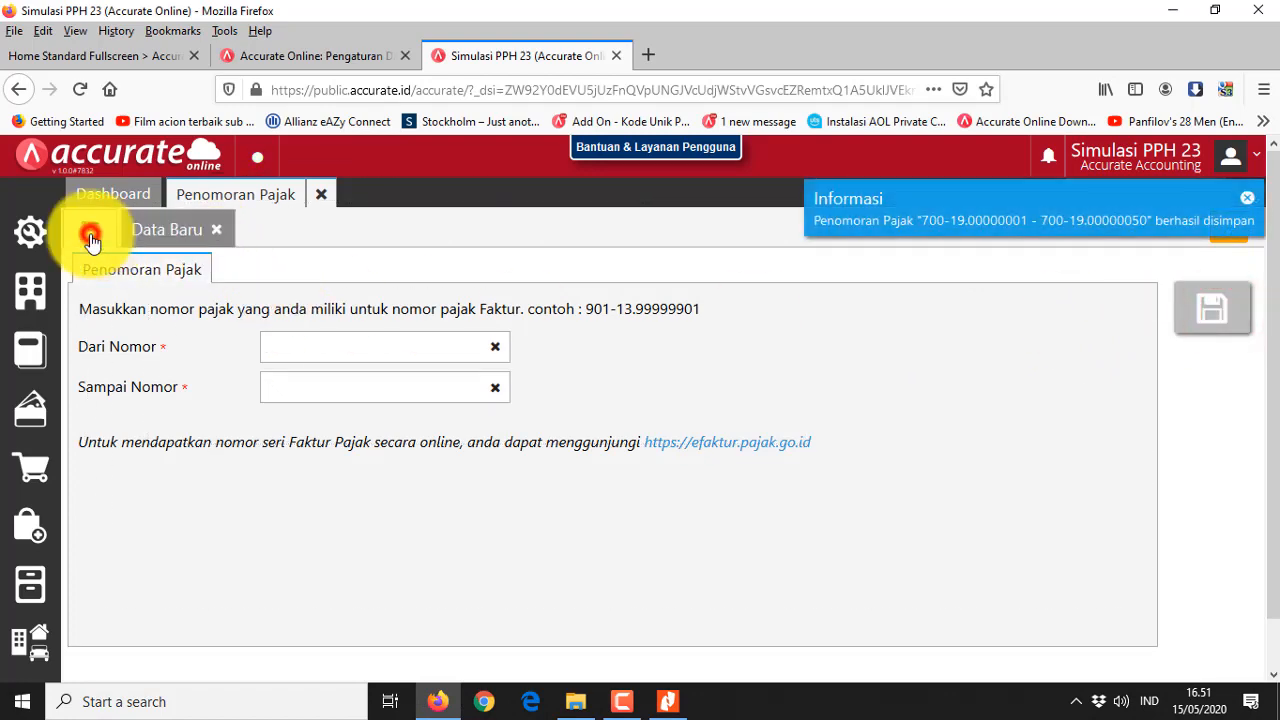
Check the required number formats in the workshop PDF and open the Bukti Potong PPh23 record under Penomoran
key("alt+Tab")
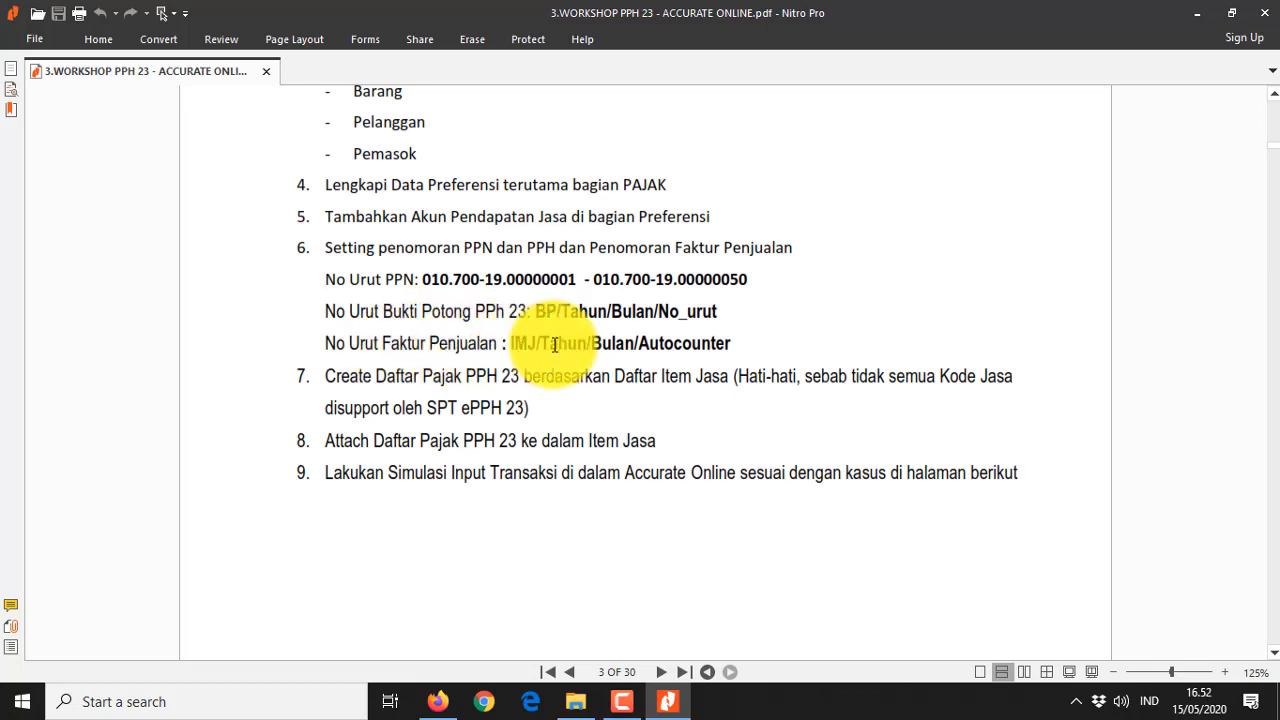
key("alt+Tab")
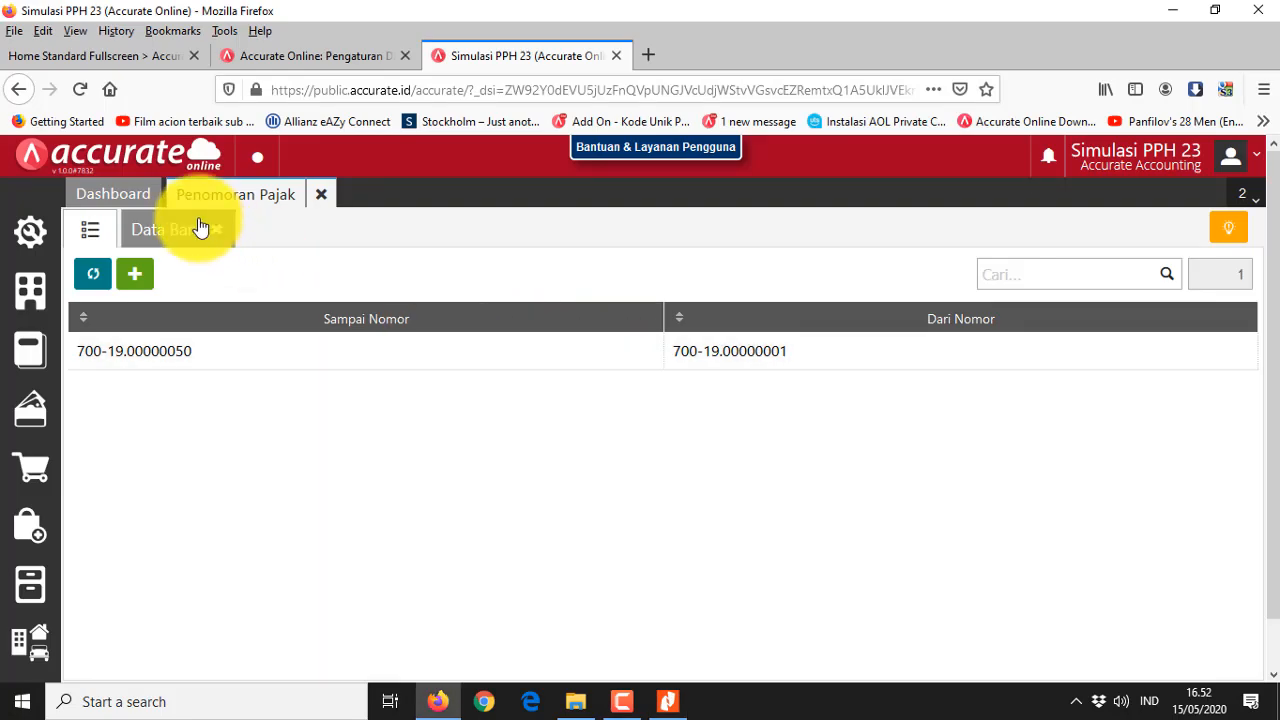
left_click(39, 240)
left_click(143, 421)
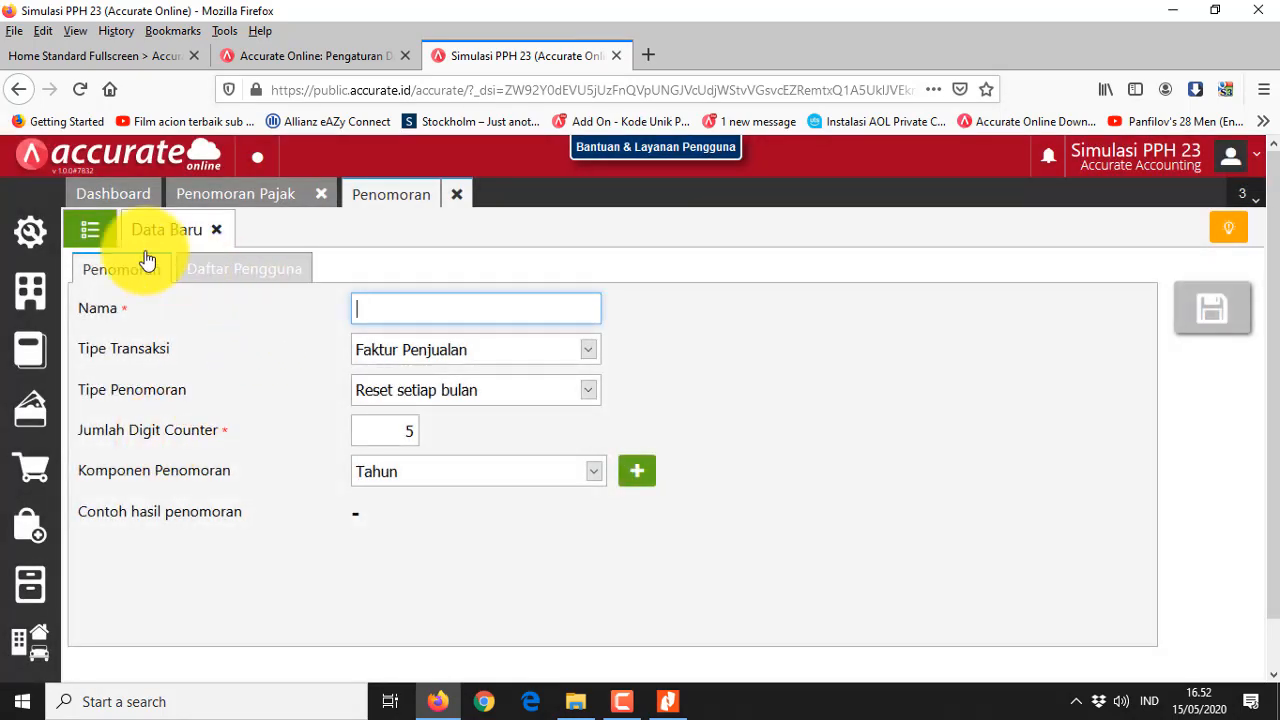
left_click(95, 231)
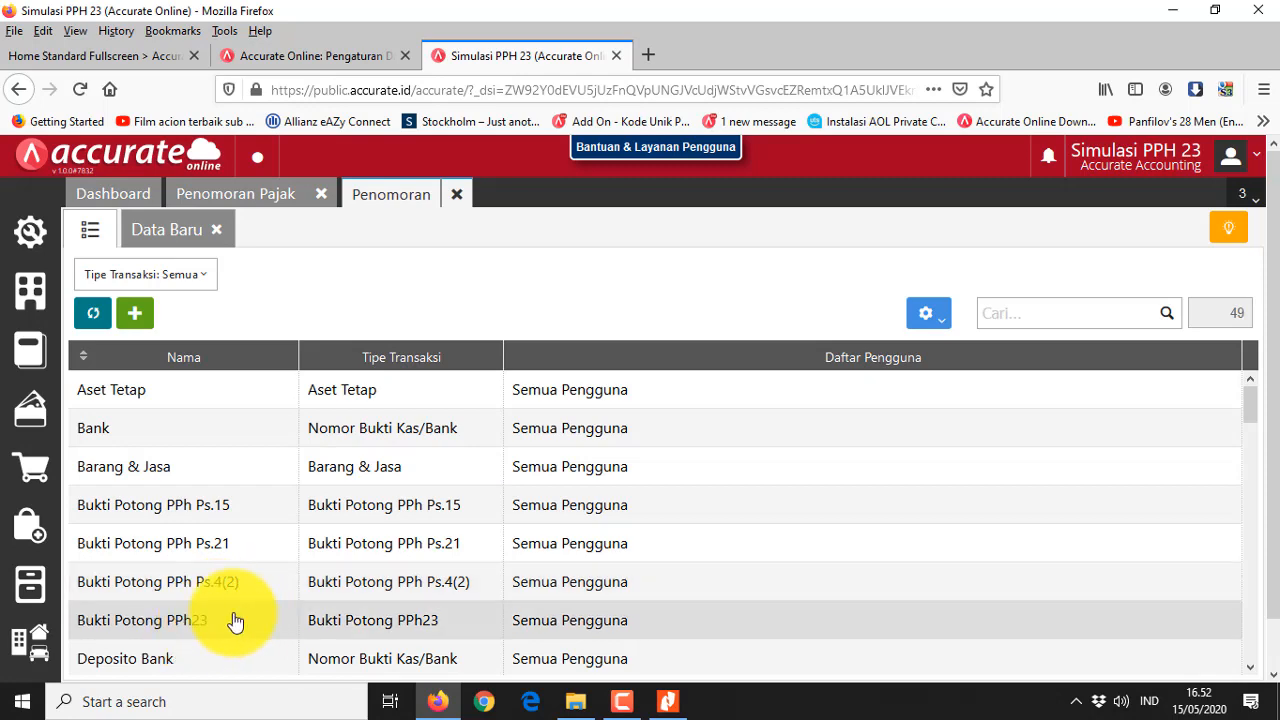
left_click(222, 632)
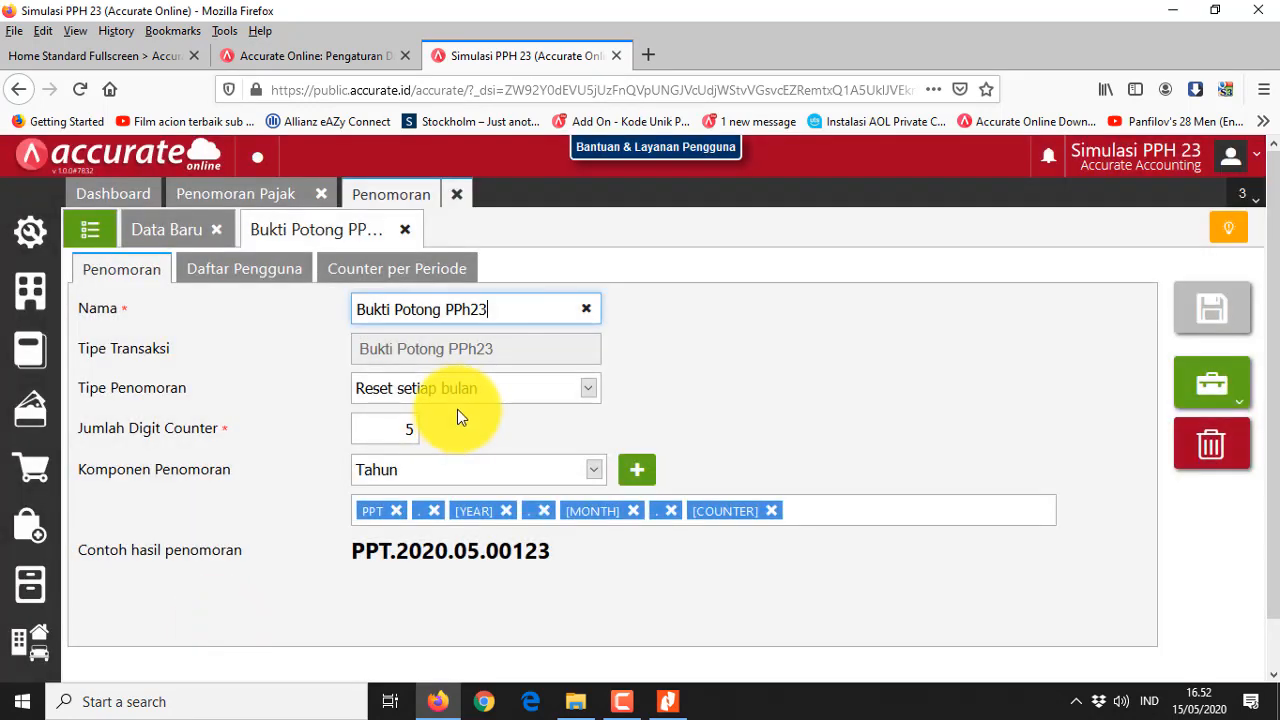
Remove all existing components from the Bukti Potong PPh23 numbering format
left_click(771, 511)
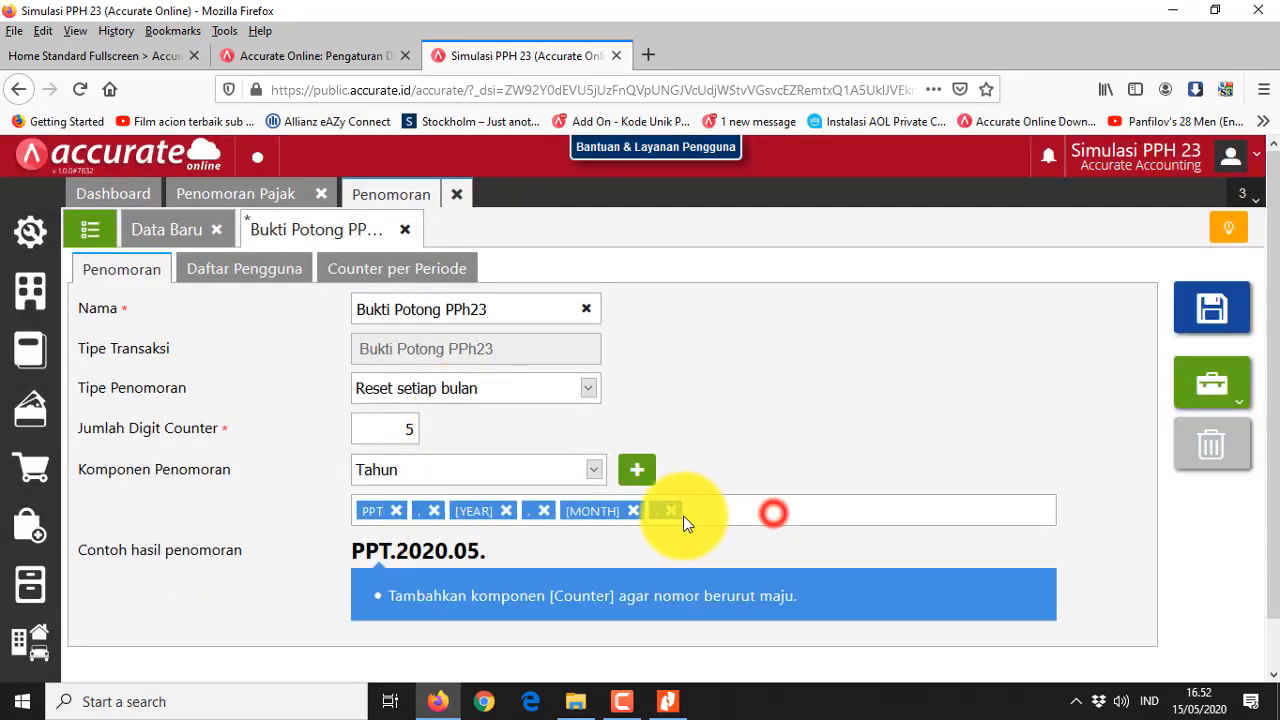
left_click(668, 511)
left_click(633, 511)
left_click(544, 511)
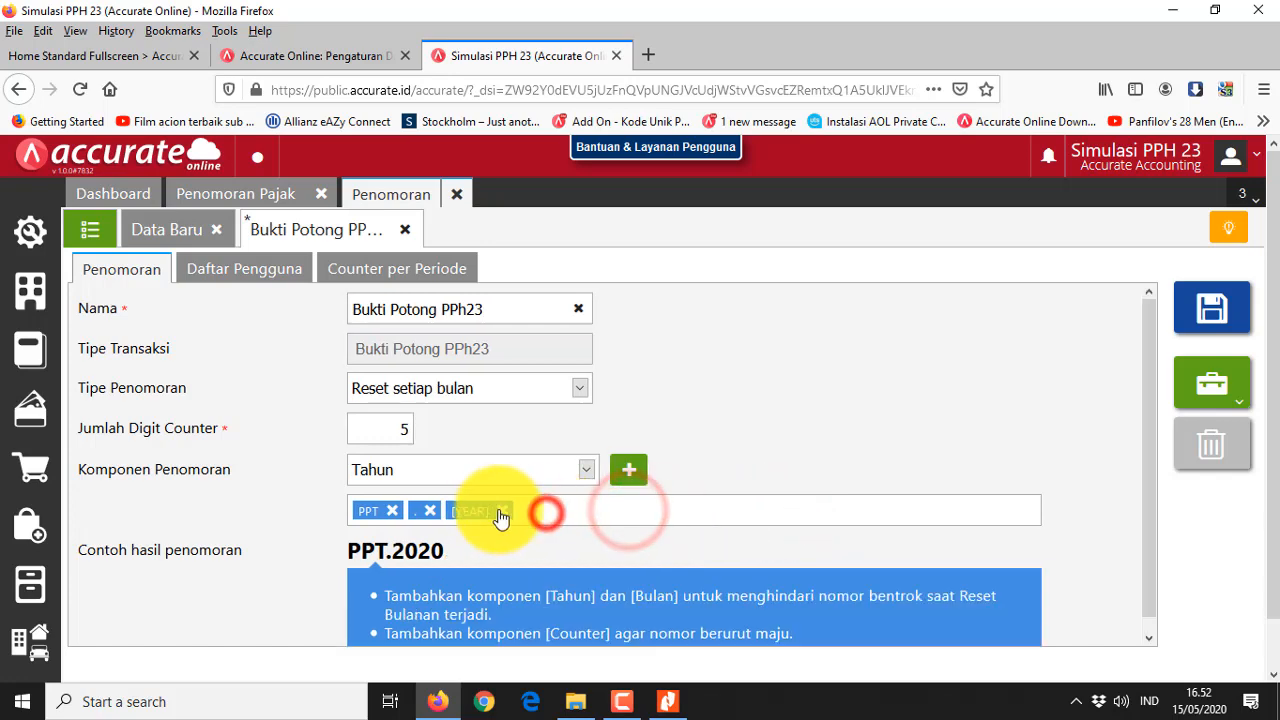
left_click(506, 511)
Following the format in the workshop PDF, add the Teks/Pemisah components BP and / to the Bukti Potong PPh23 numbering
key("alt+Tab")
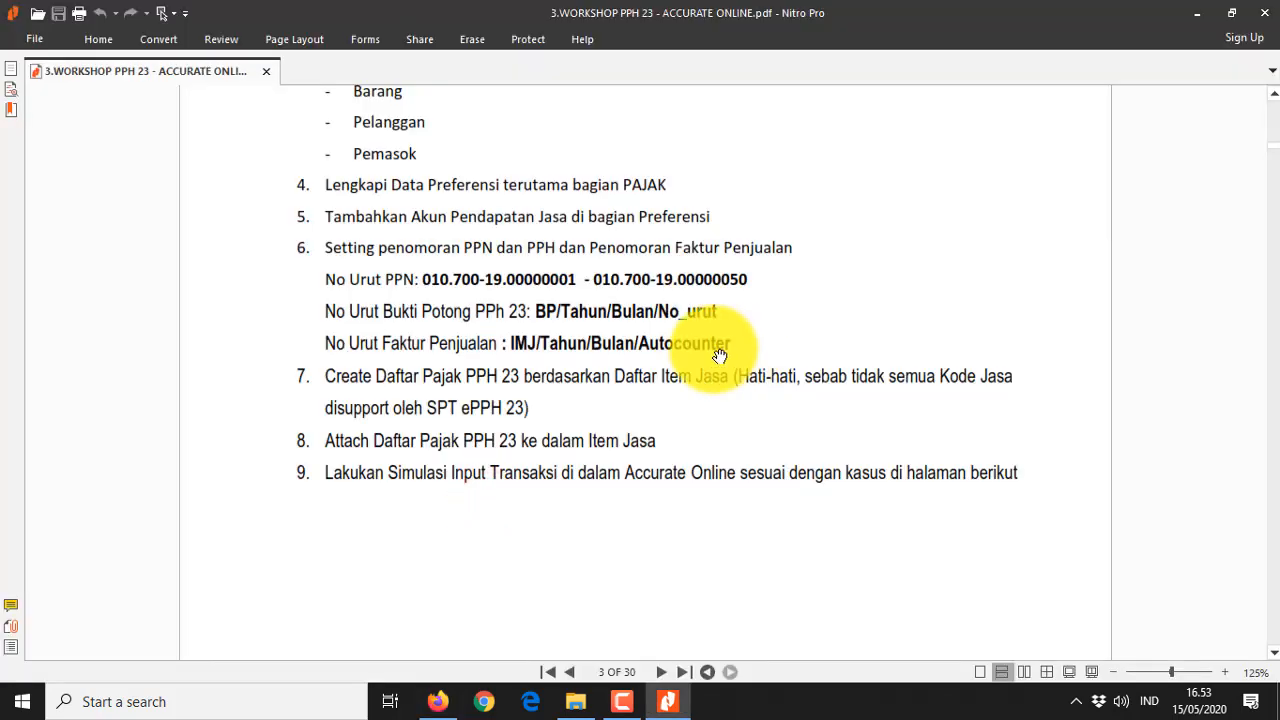
key("alt+Tab")
left_click(452, 469)
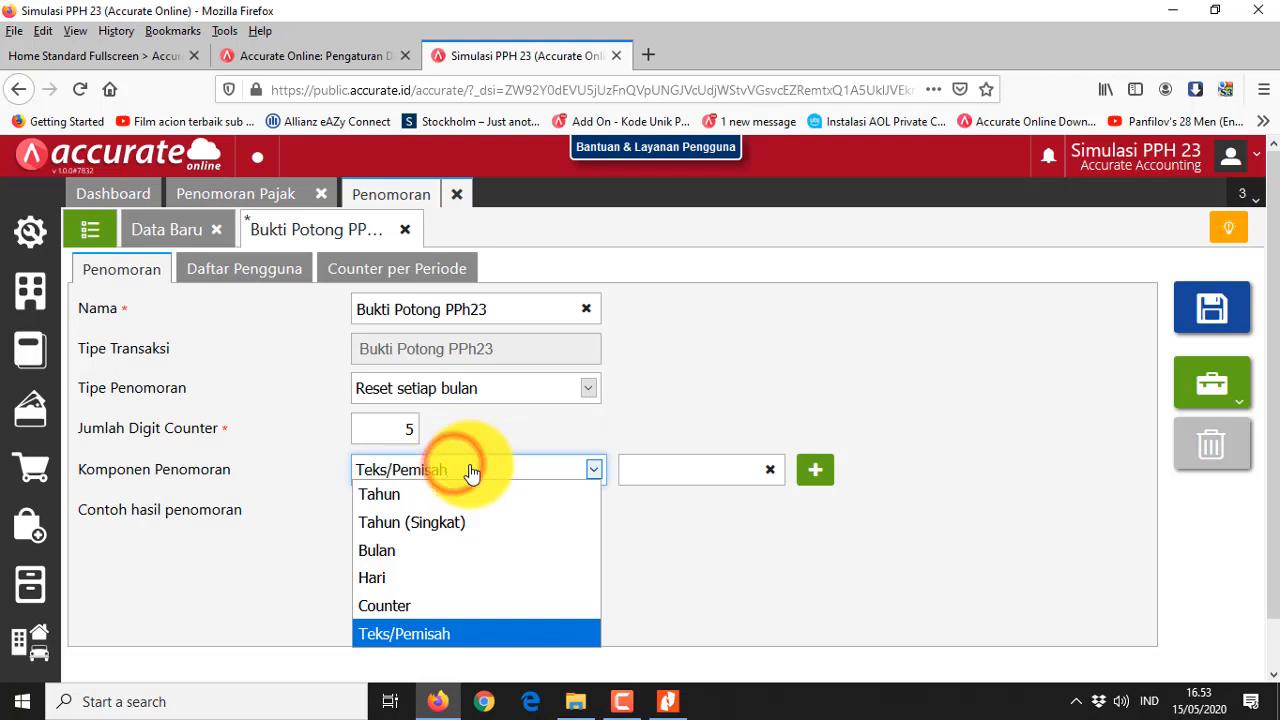
left_click(648, 466)
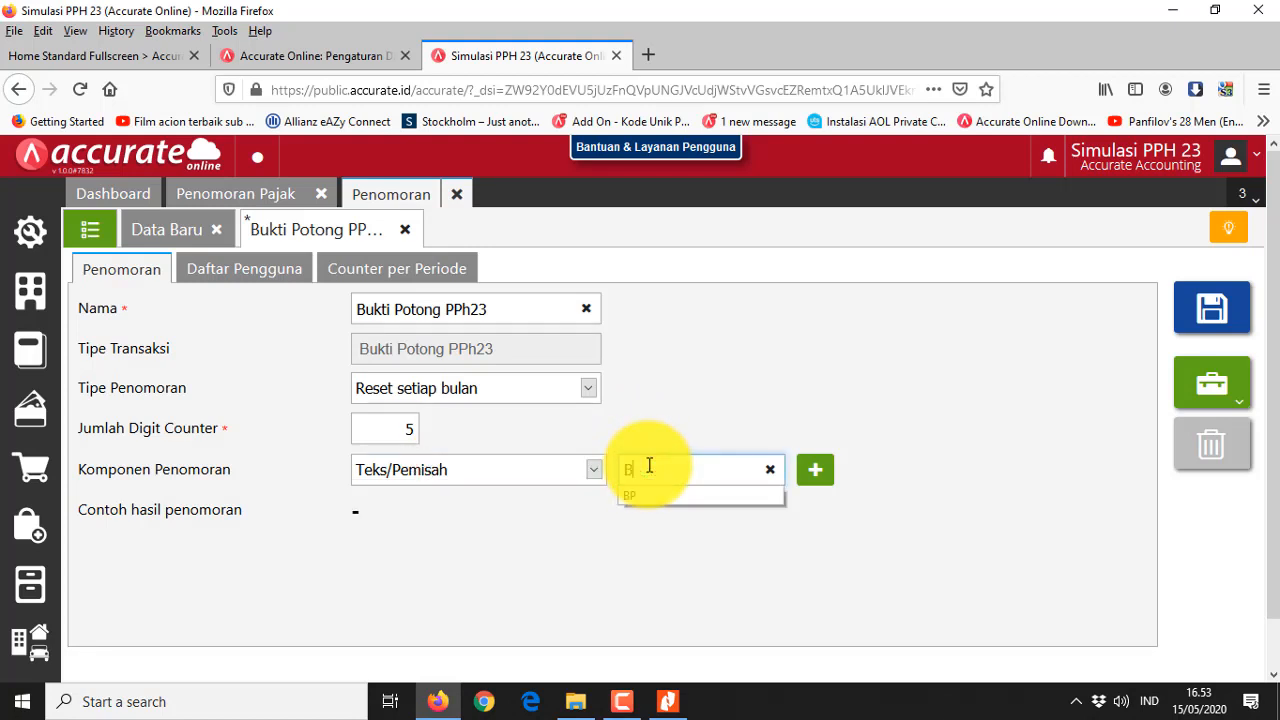
type("BP")
left_click(774, 364)
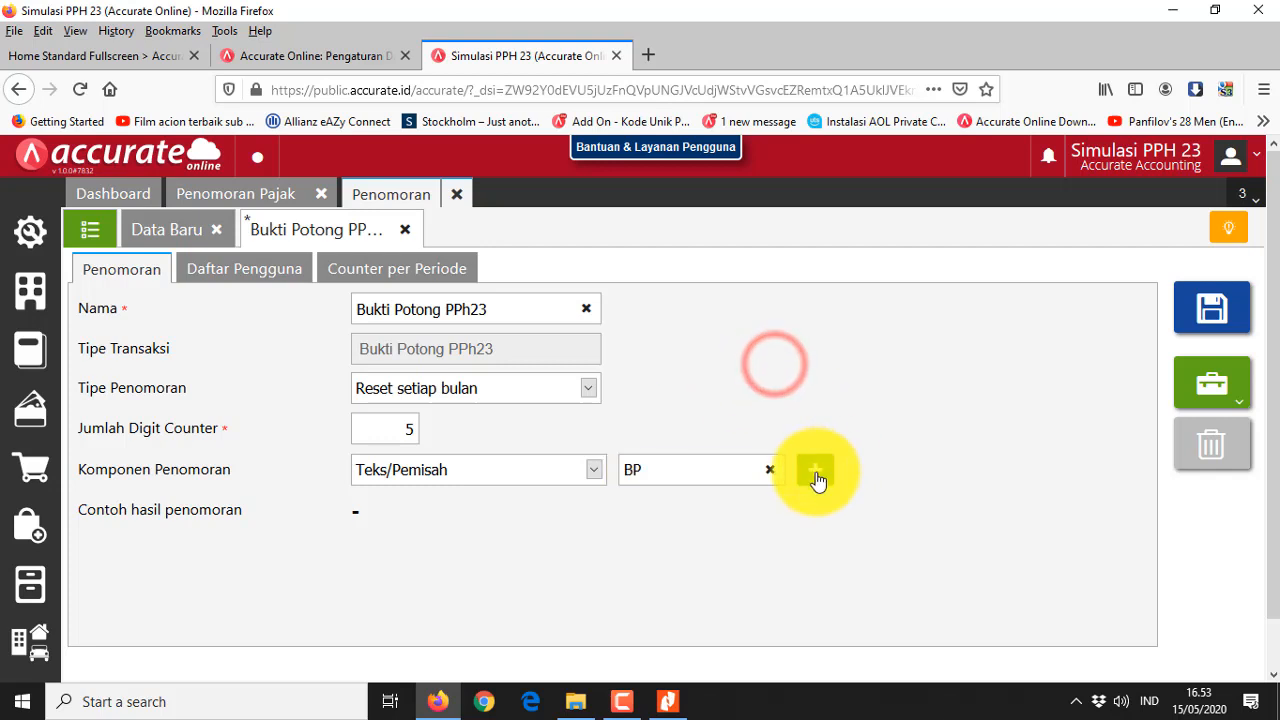
left_click(815, 473)
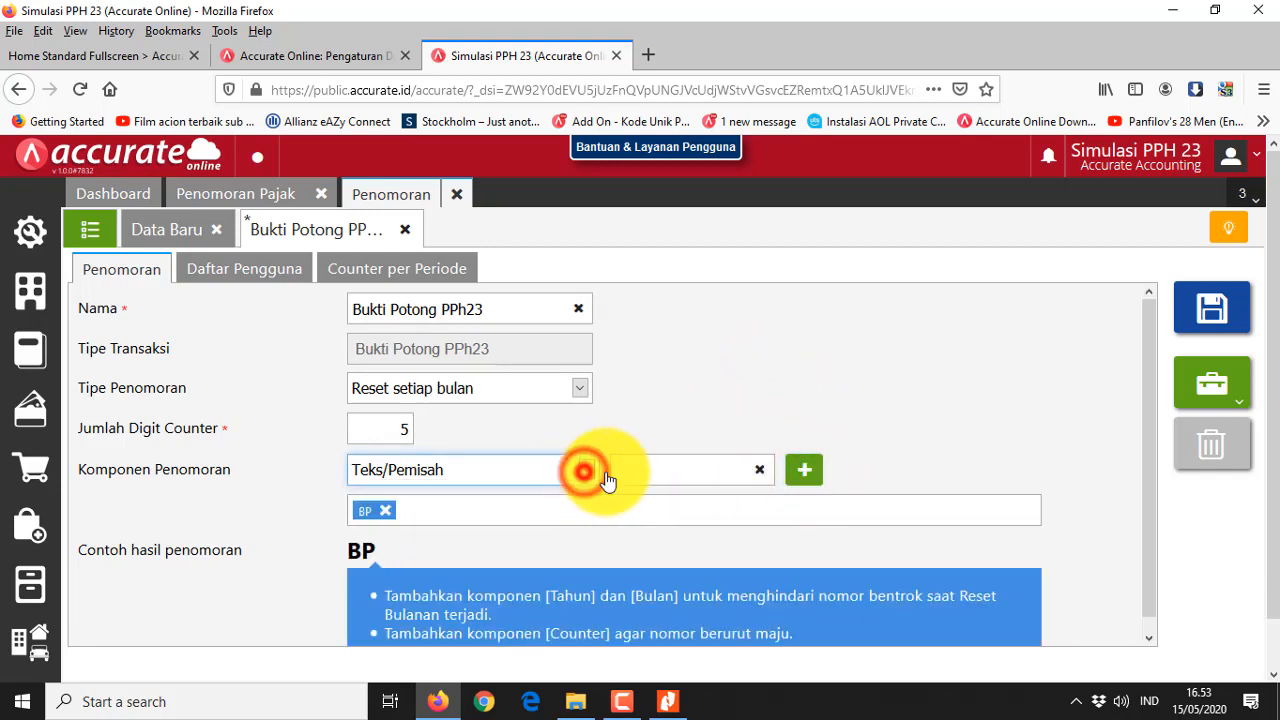
left_click(657, 470)
type("/")
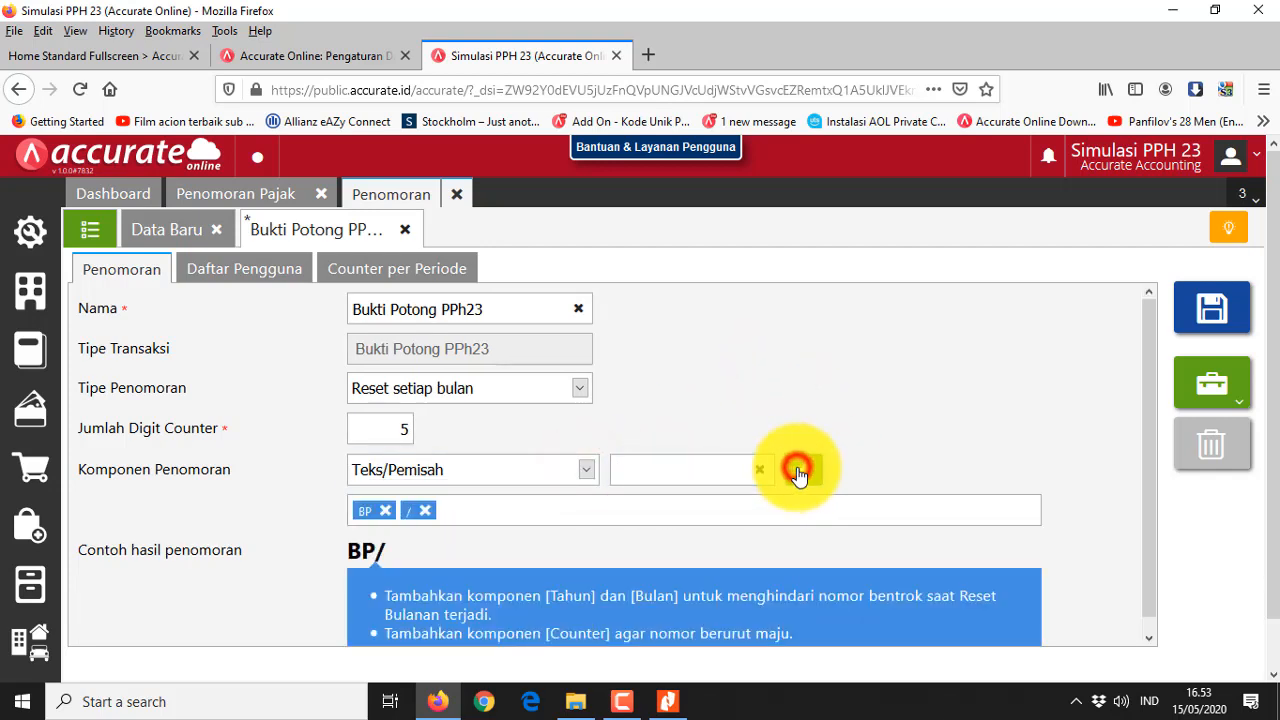
Add the Tahun (Singkat) component followed by a / separator to the Bukti Potong PPh23 numbering
left_click(543, 478)
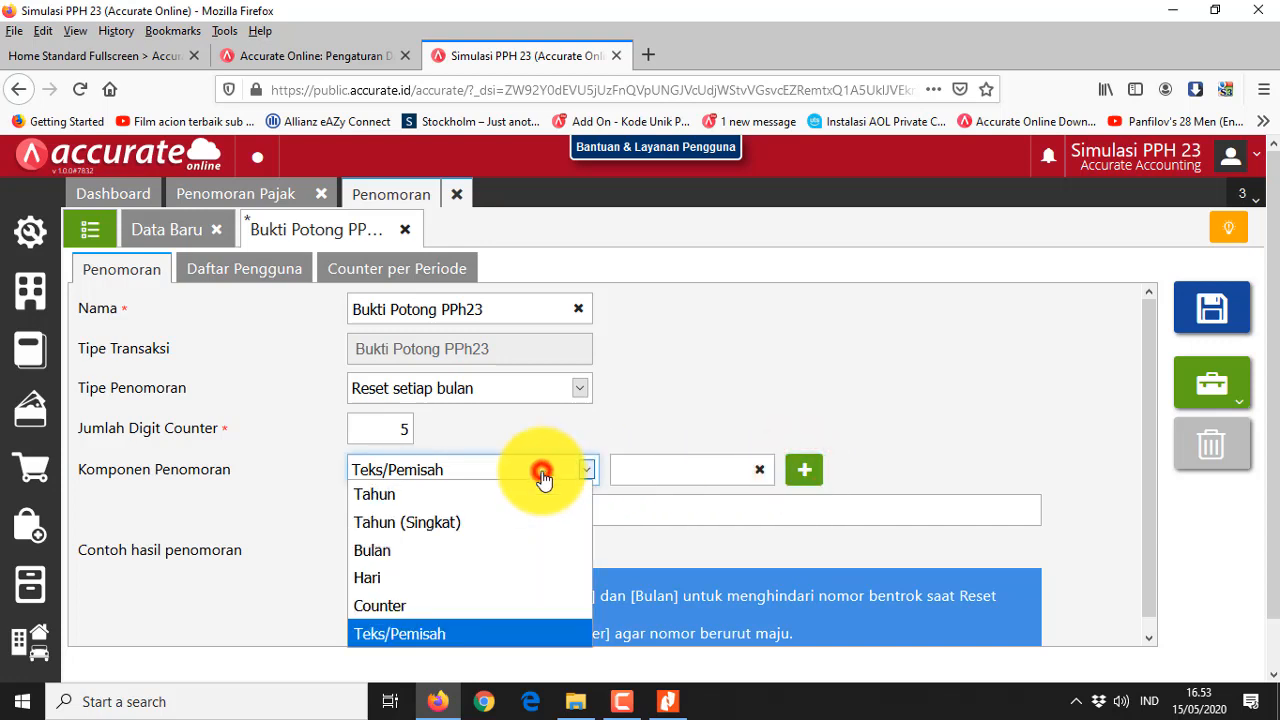
left_click(444, 522)
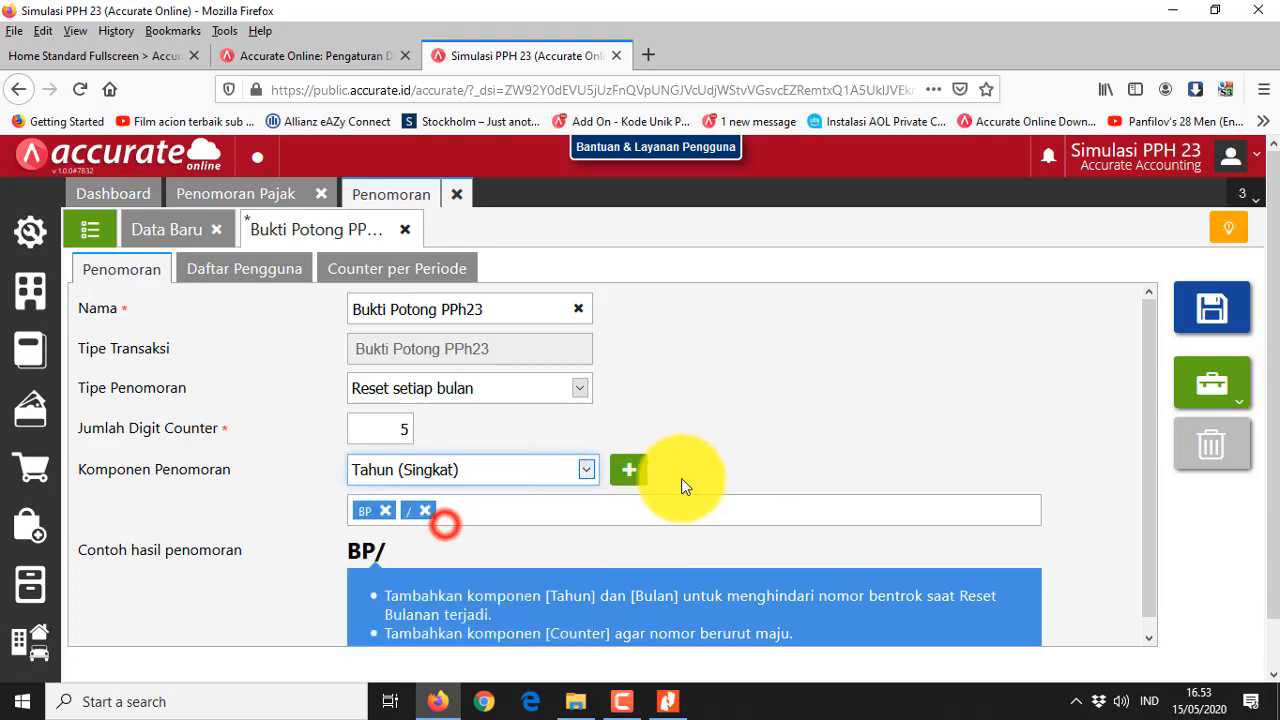
left_click(630, 471)
left_click(556, 477)
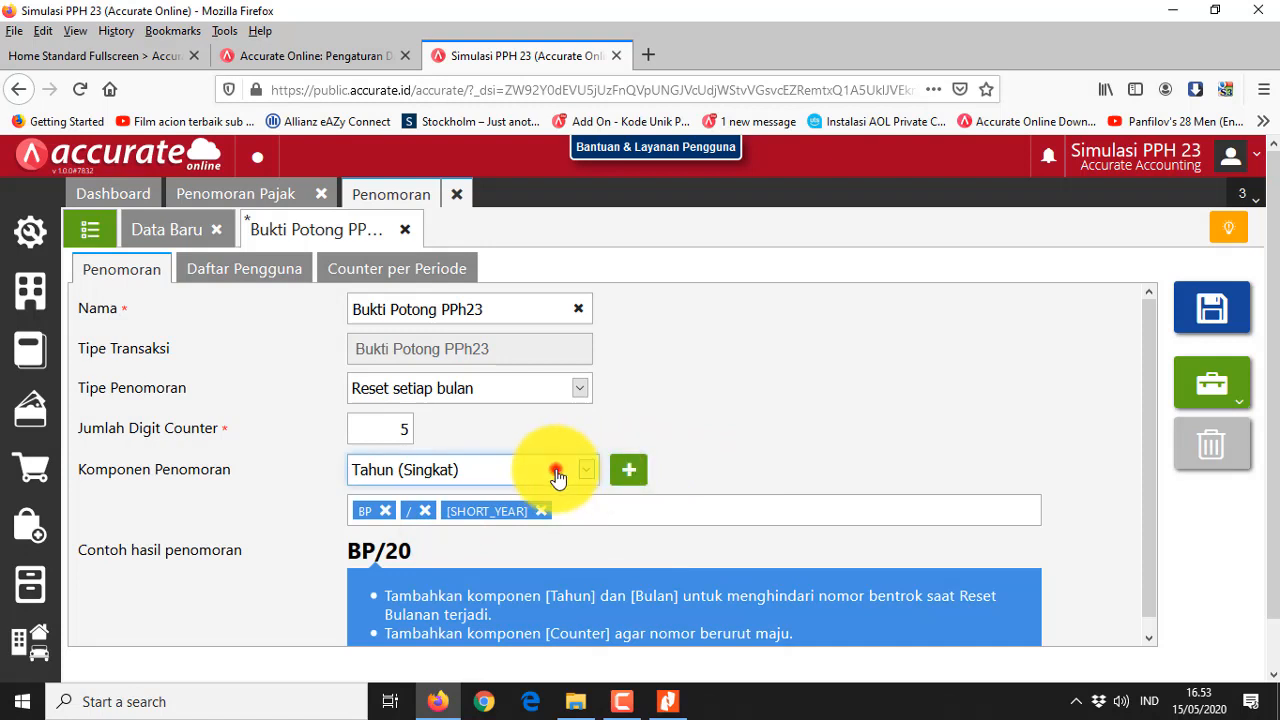
left_click(443, 629)
left_click(665, 467)
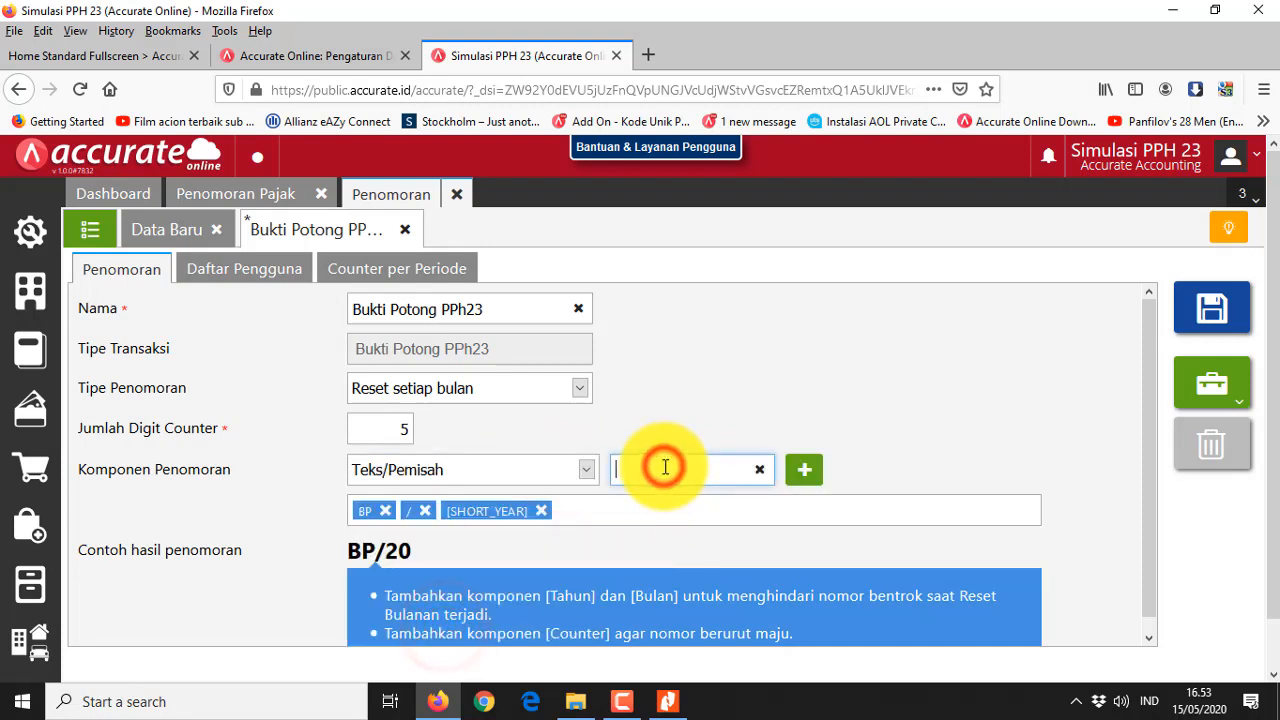
type("/")
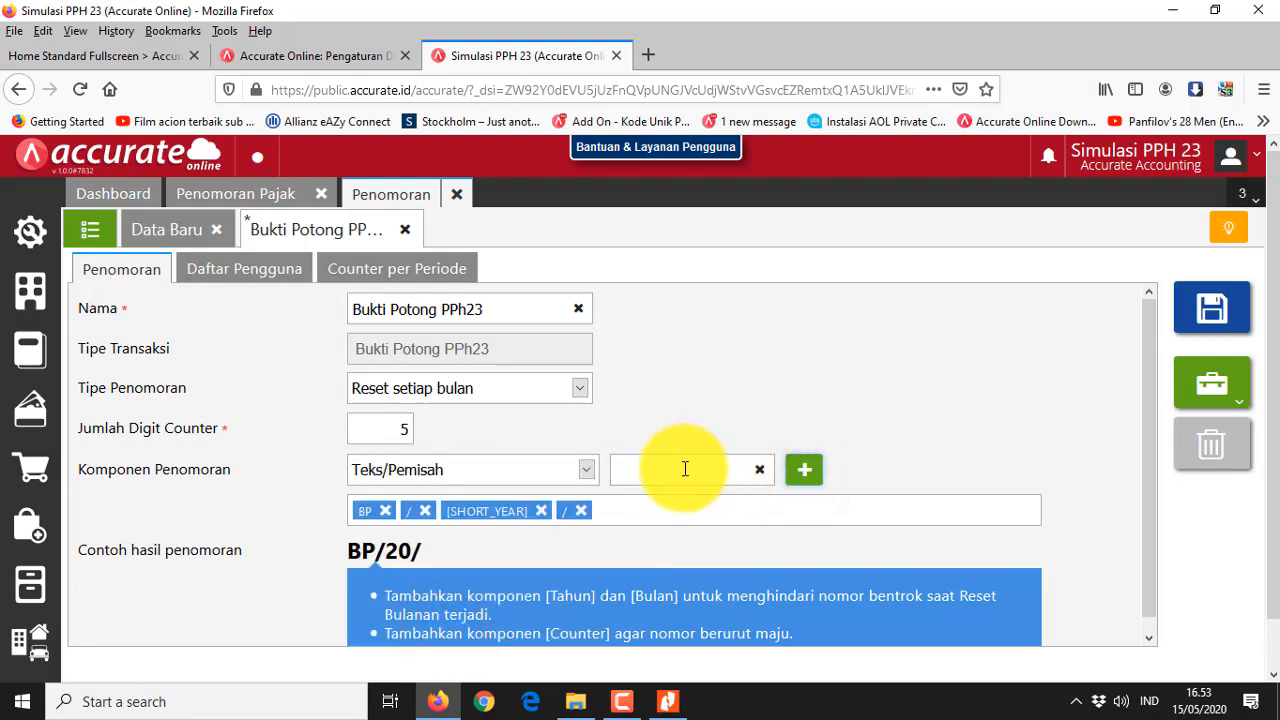
Following the format in the workshop PDF, add the Bulan component and a / separator to the Bukti Potong PPh23 numbering
key("alt+Tab")
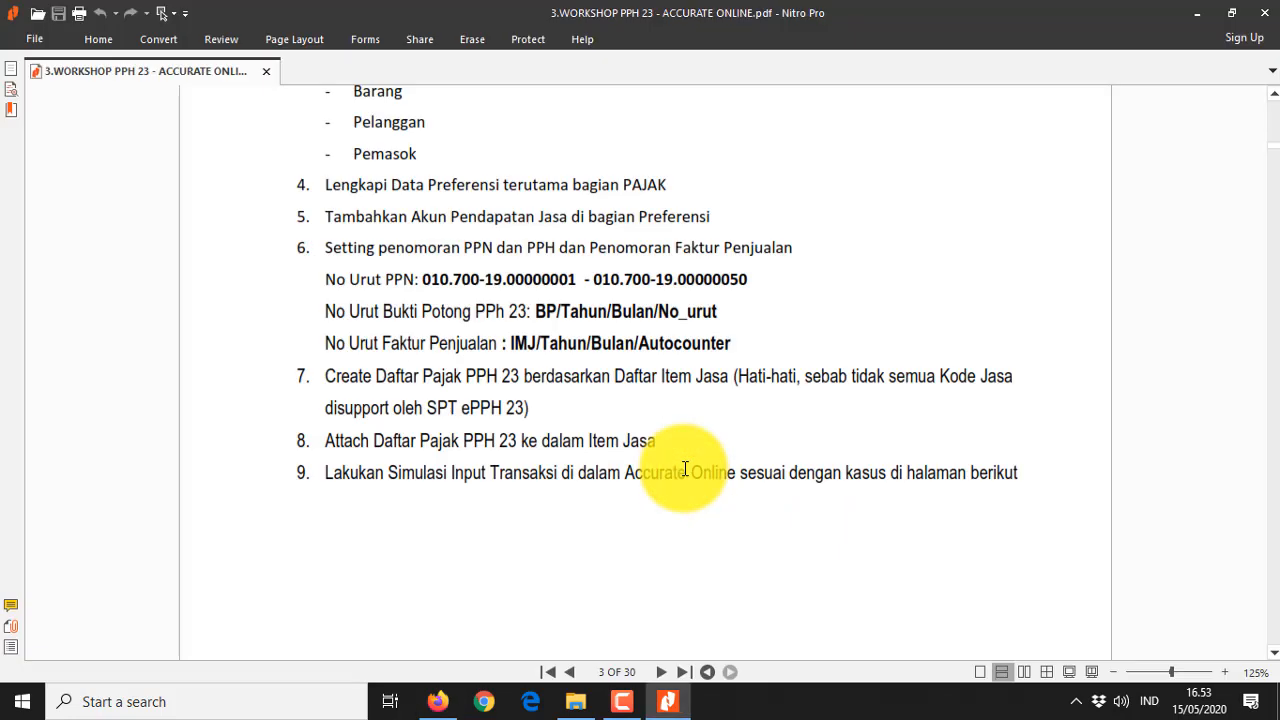
key("alt+Tab")
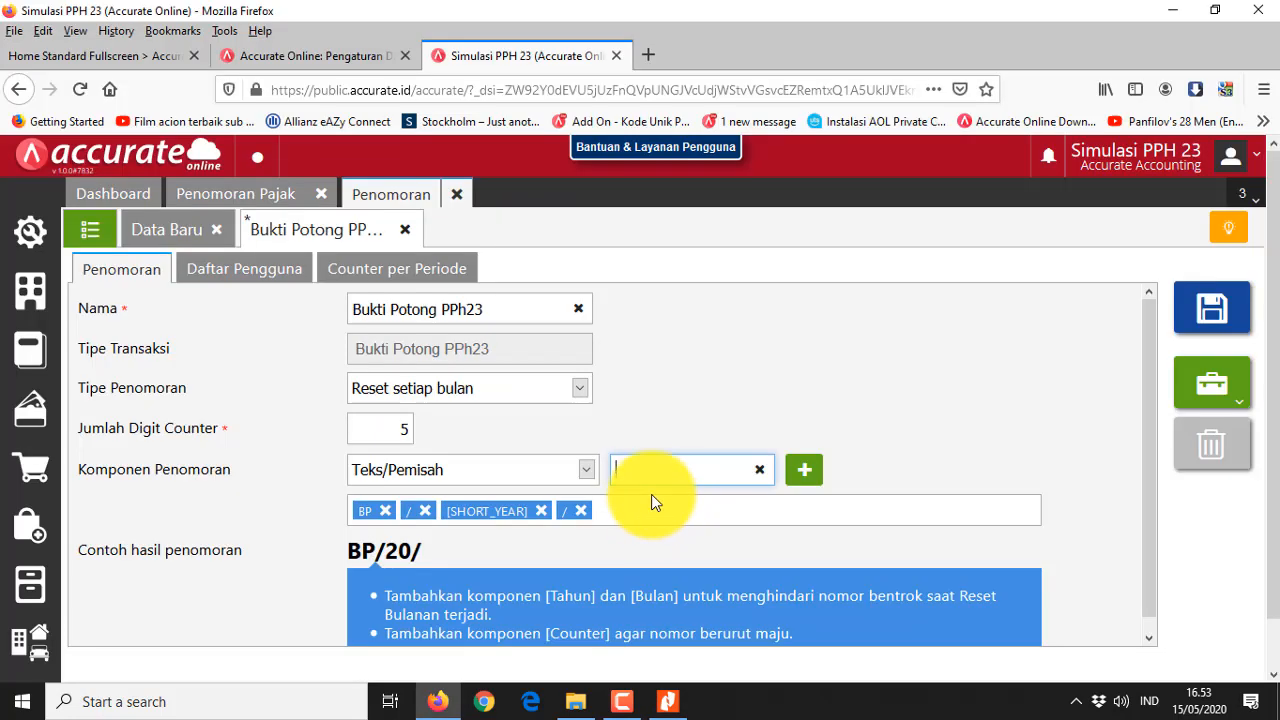
left_click(550, 470)
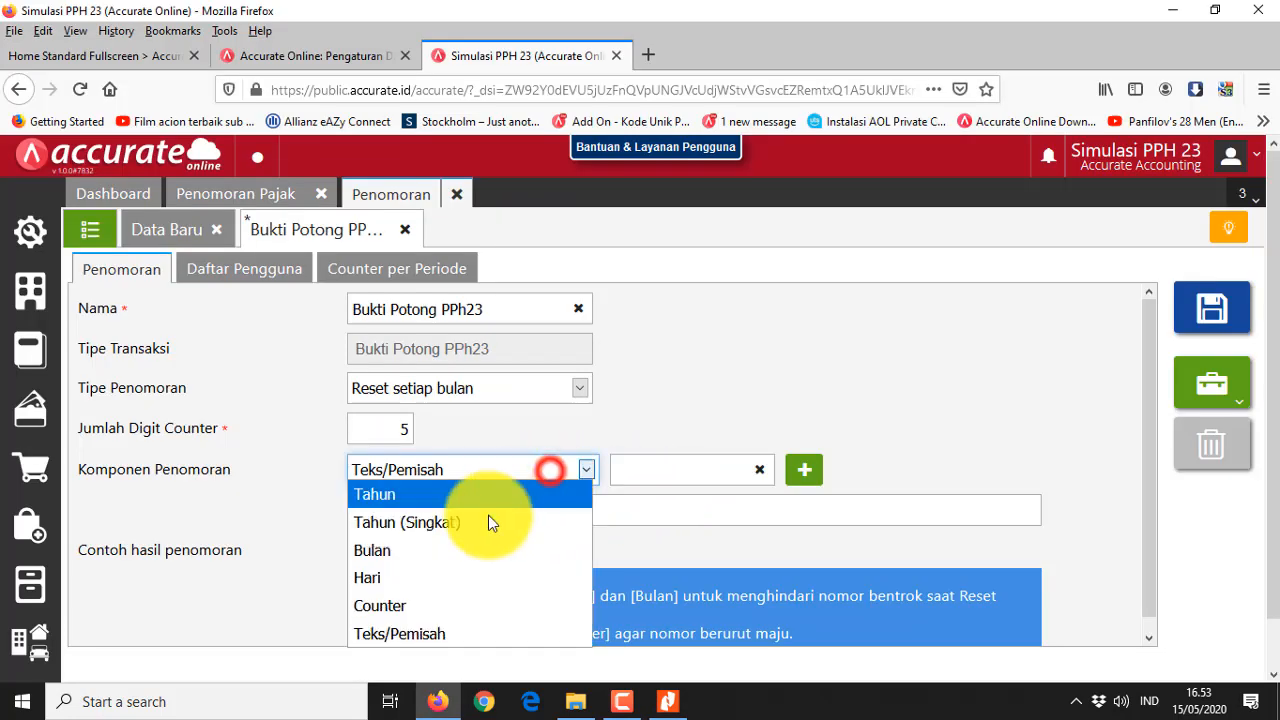
left_click(451, 551)
left_click(636, 469)
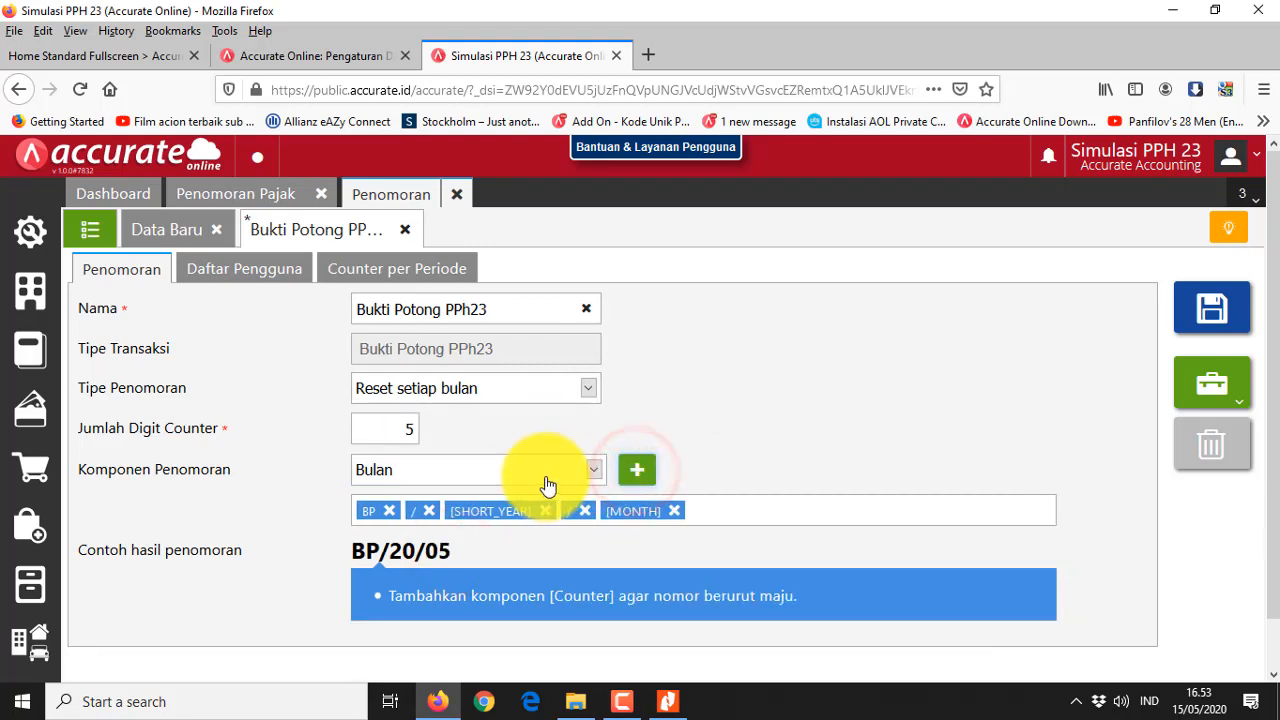
left_click(546, 474)
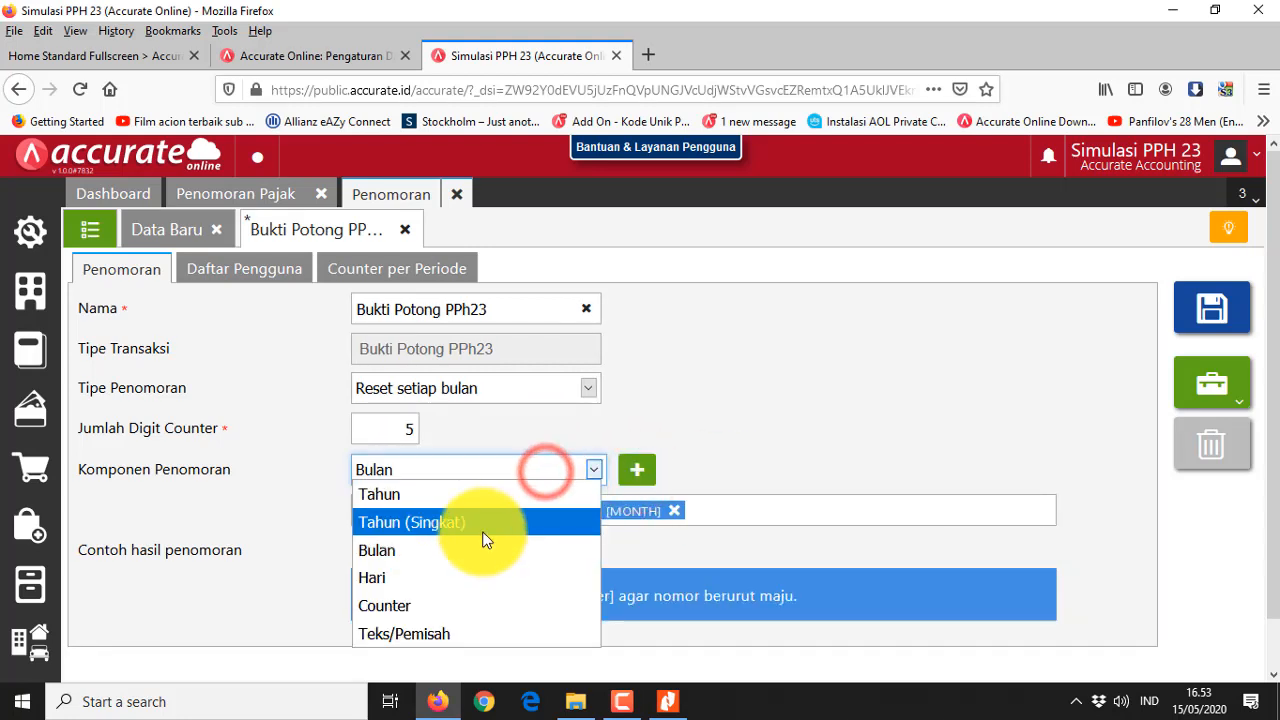
left_click(448, 631)
left_click(697, 474)
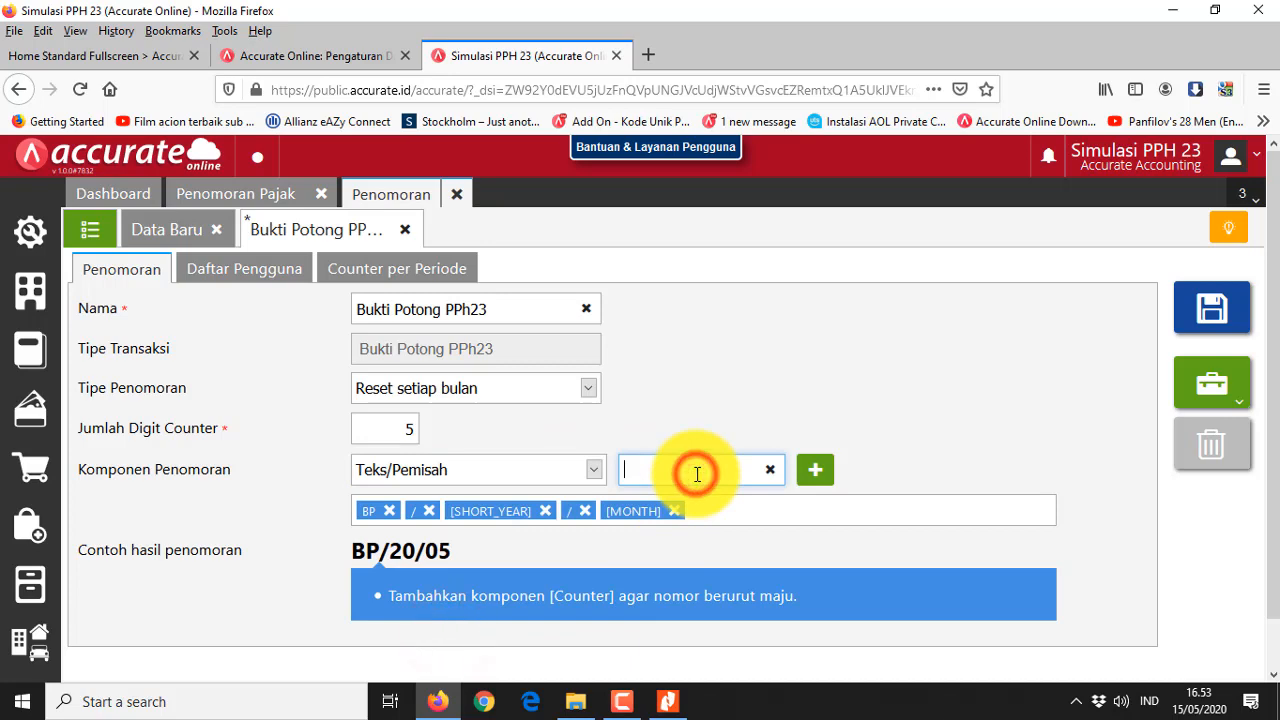
type("/")
Check the format in the workshop PDF and add the Counter component at the end of the Bukti Potong PPh23 numbering
key("alt+Tab")
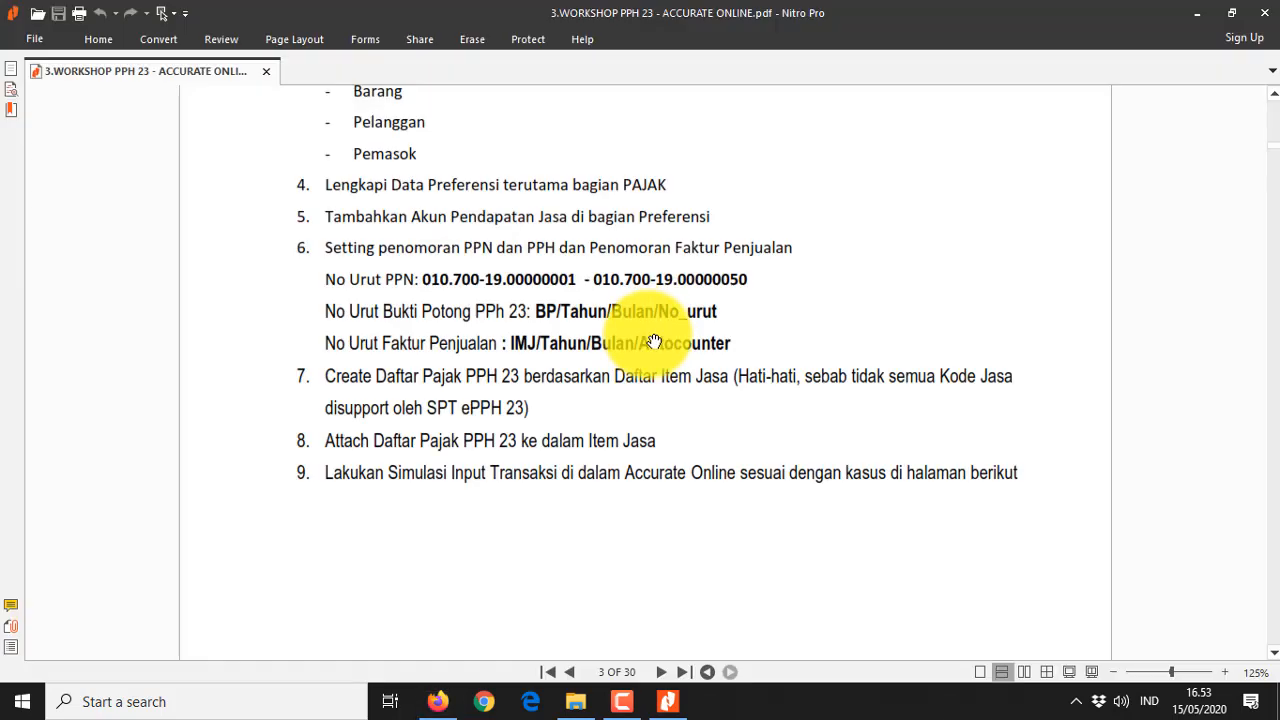
key("alt+Tab")
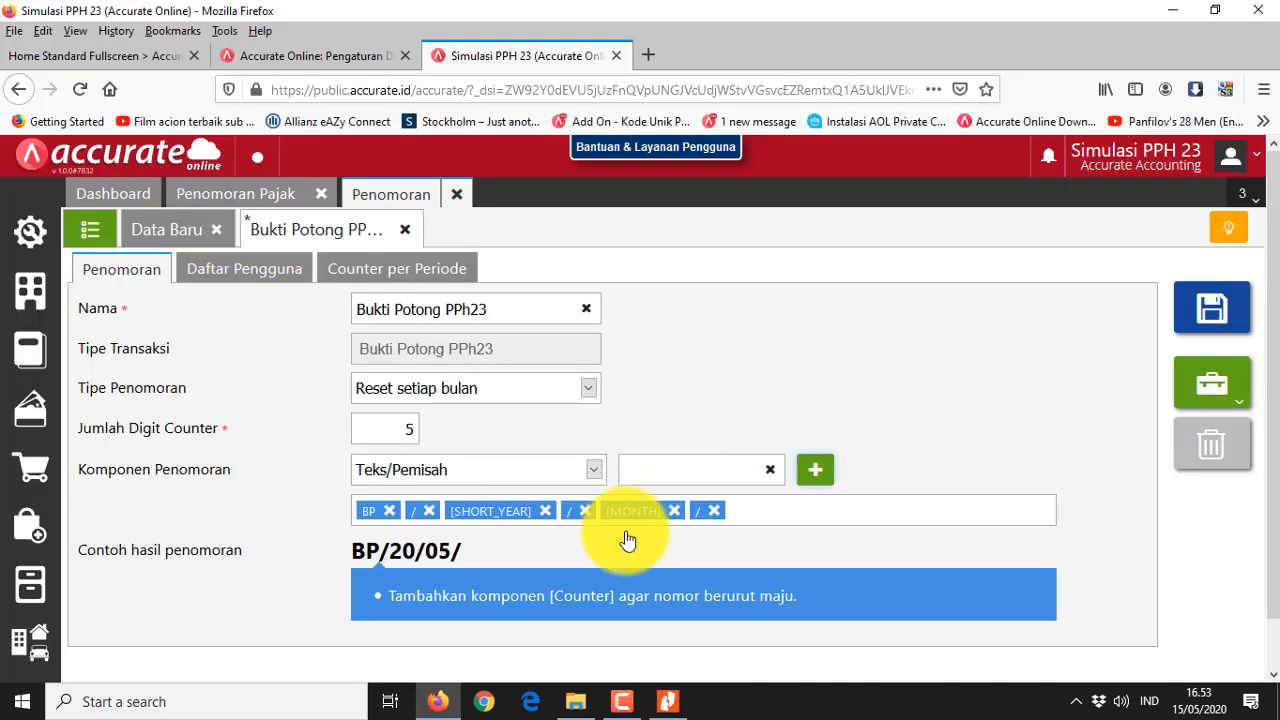
left_click(553, 469)
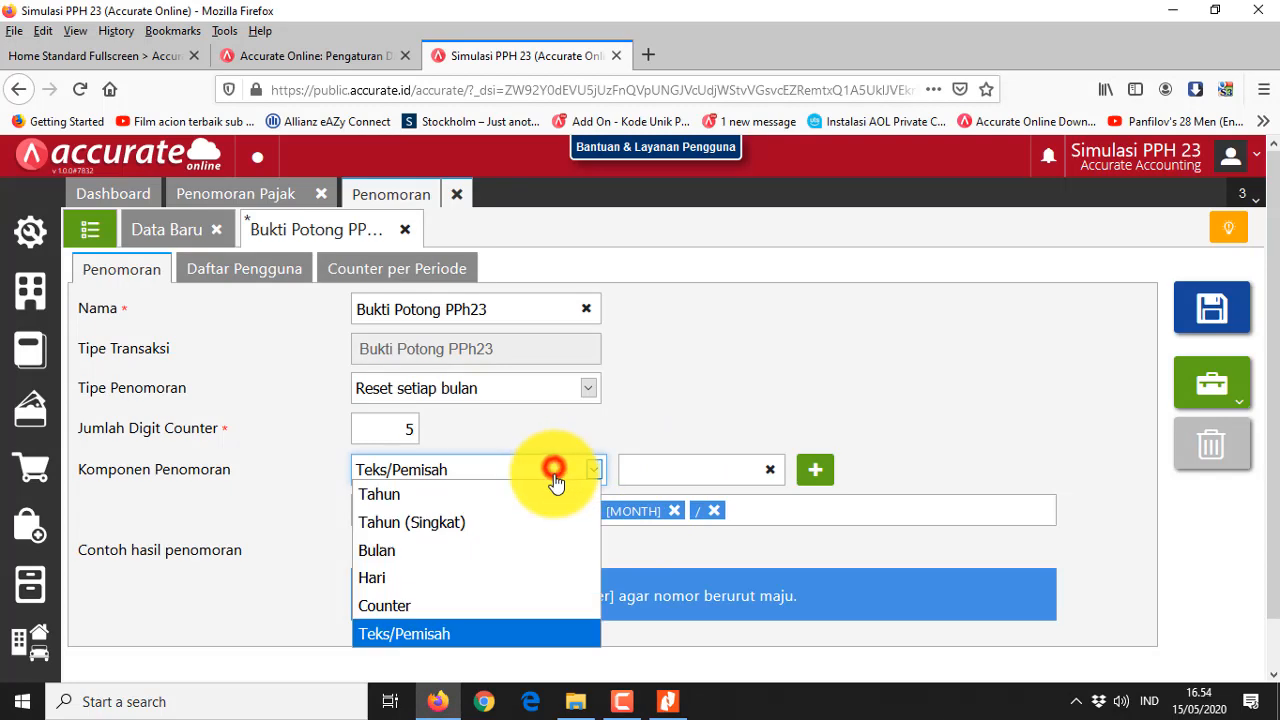
left_click(483, 607)
left_click(639, 471)
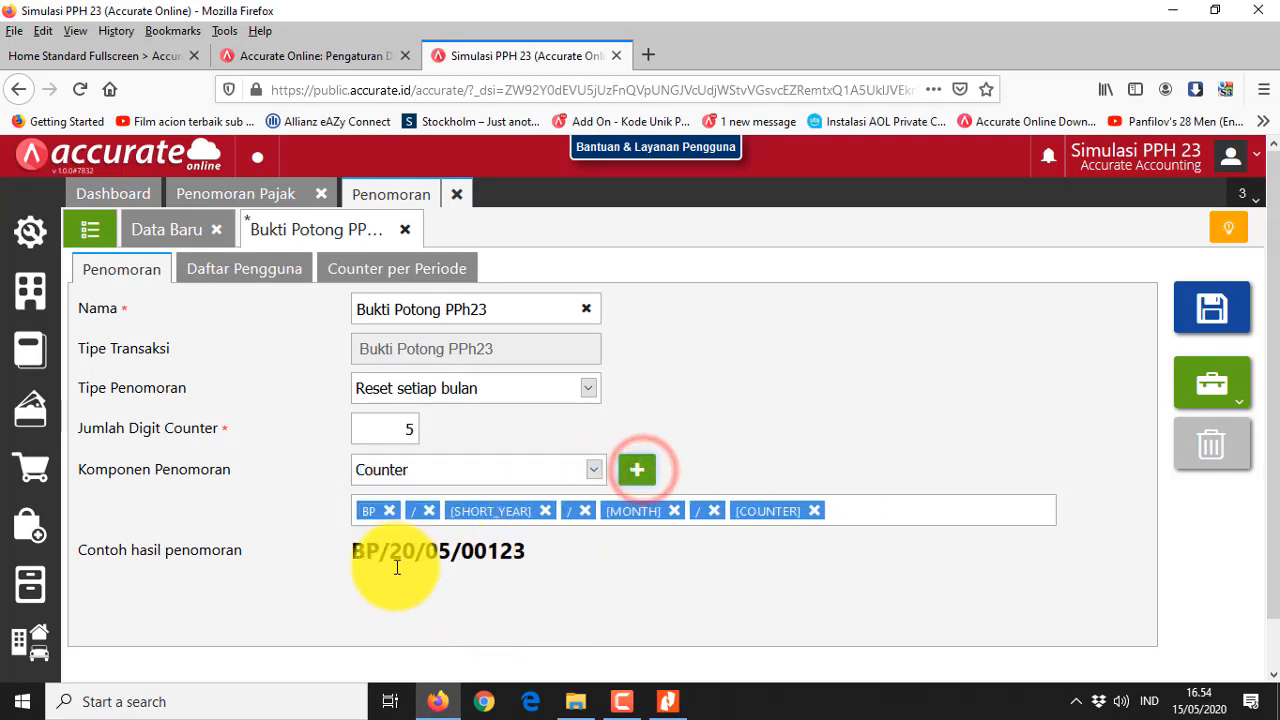
Set the Bukti Potong PPh23 counter to 3 digits, keep the Reset setiap bulan type, and save the numbering
key("alt+Tab")
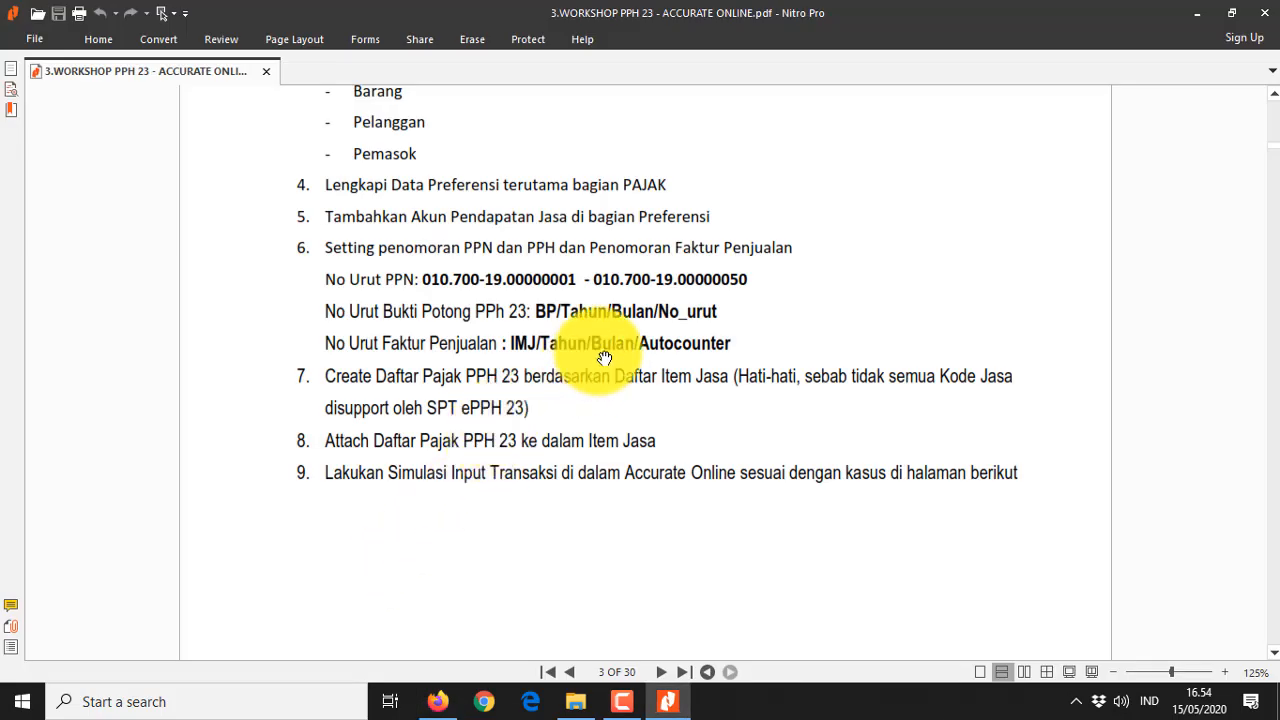
key("alt+Tab")
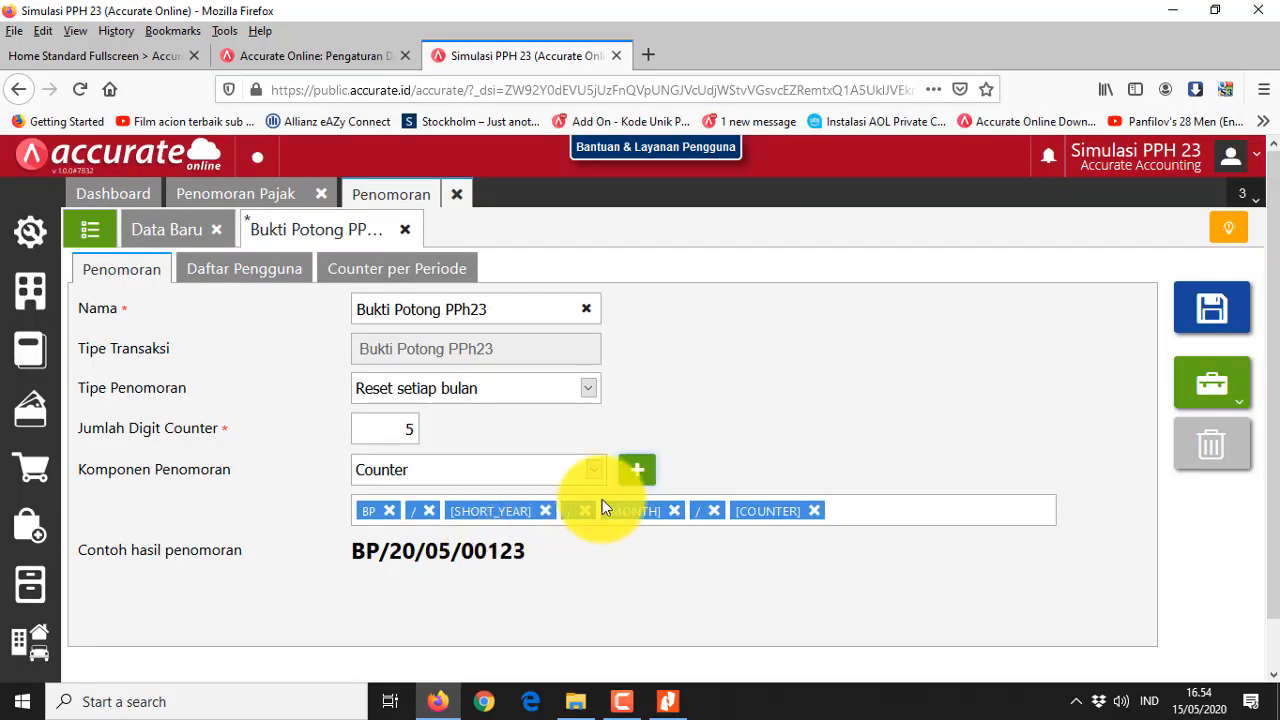
left_click_drag(368, 430, 527, 430)
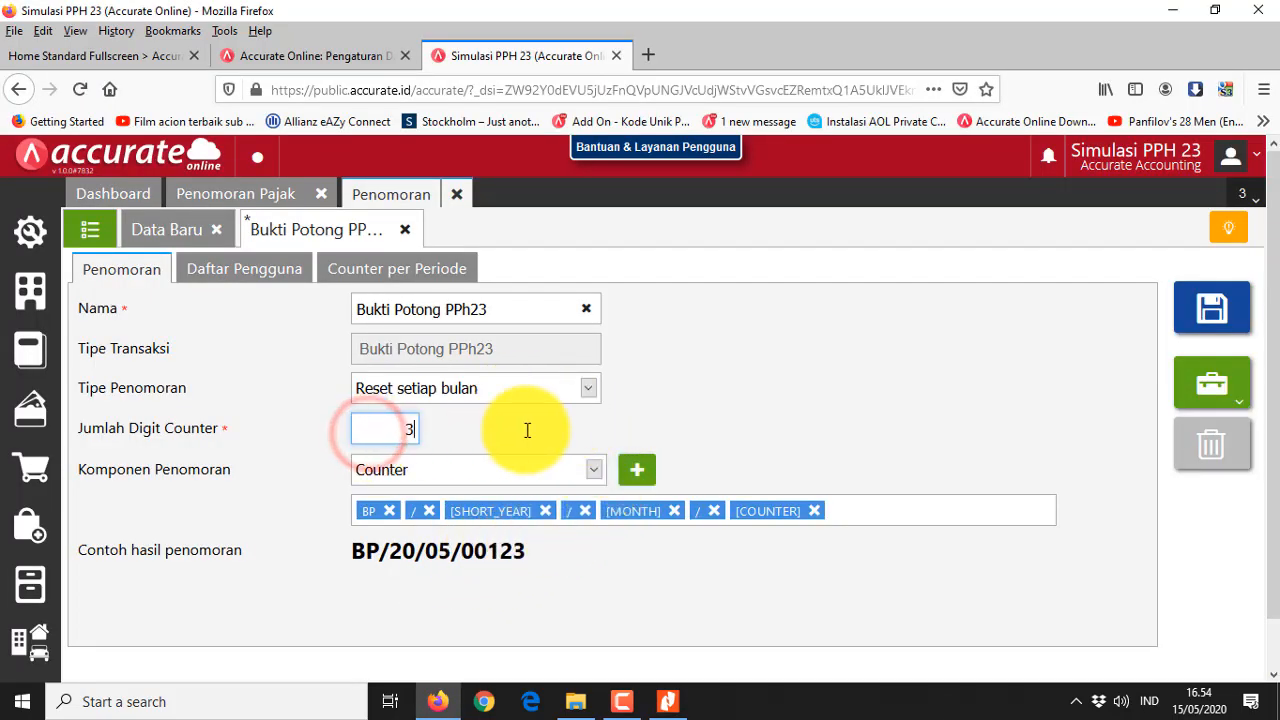
left_click(398, 392)
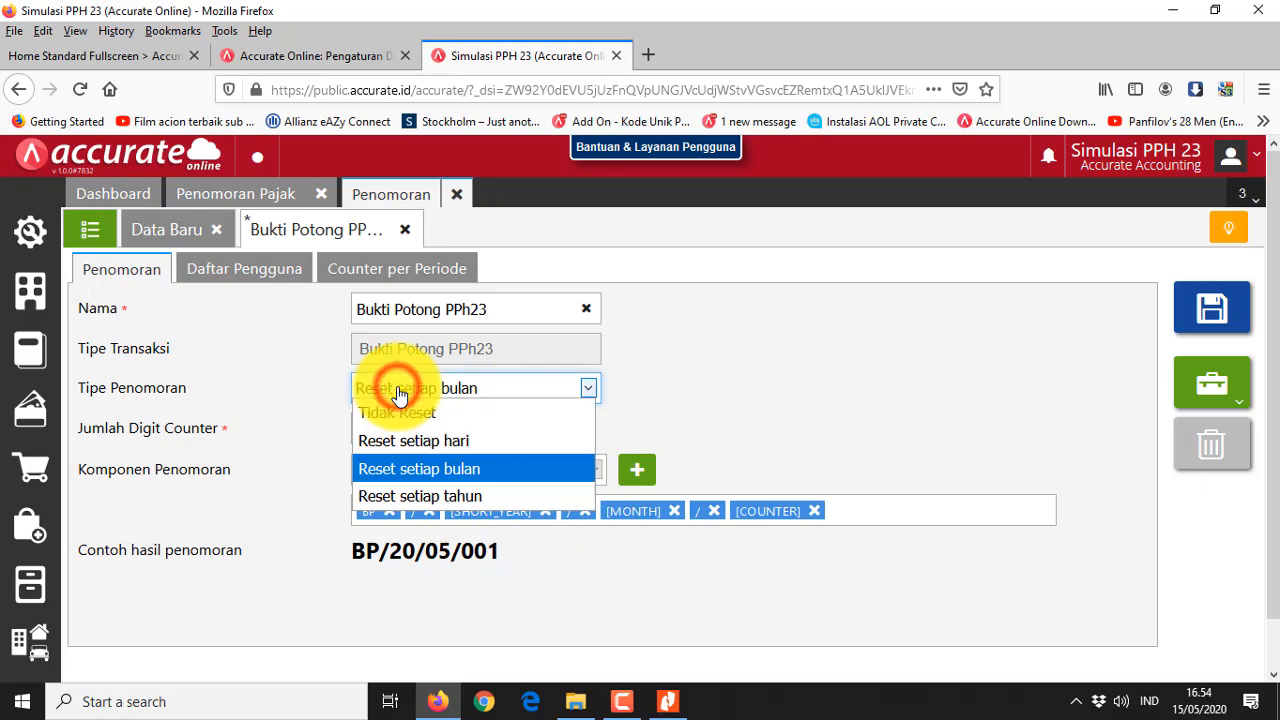
left_click(480, 394)
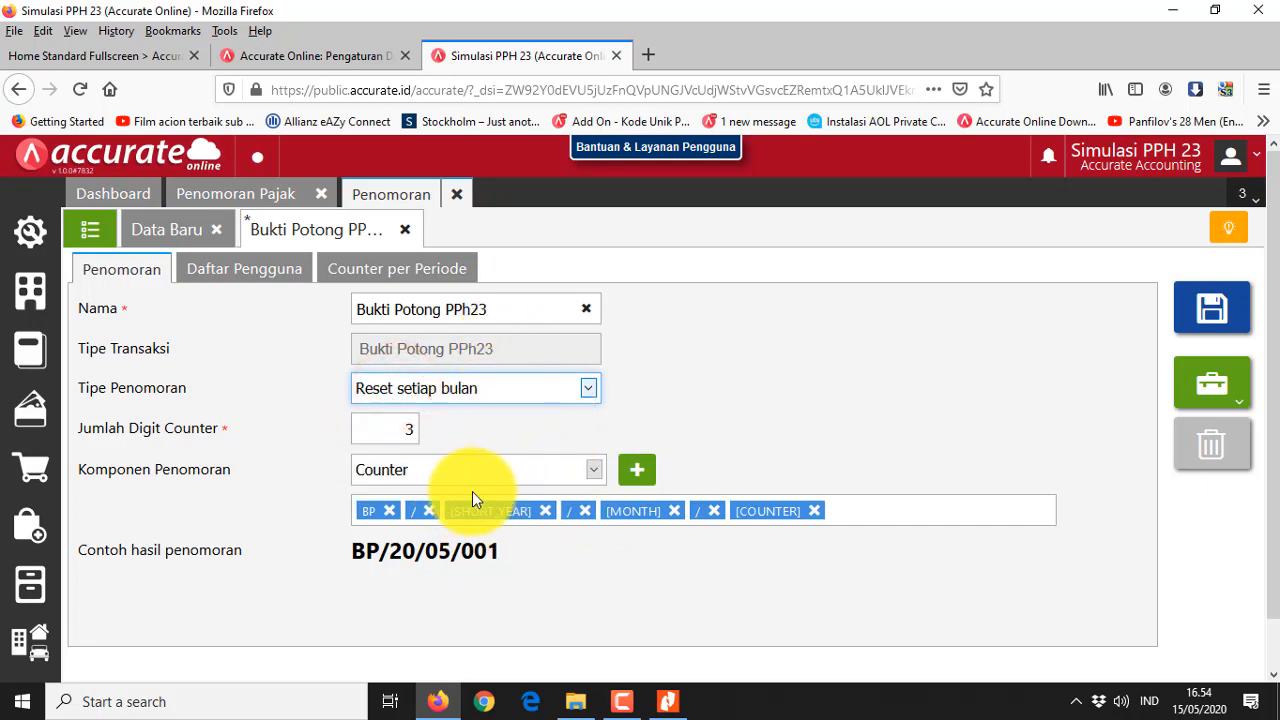
left_click(1193, 311)
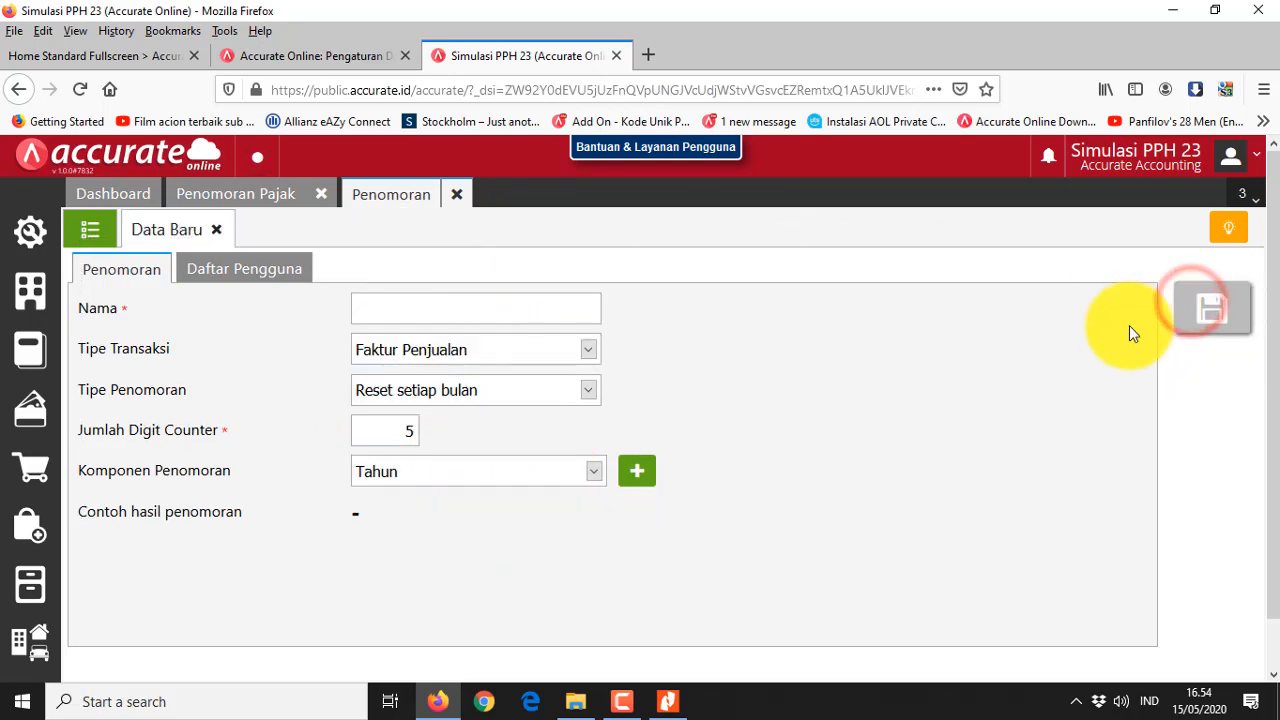
Check the required formats in the workshop PDF, search the Penomoran list for "faktur" and open the Faktur Penjualan record
key("alt+Tab")
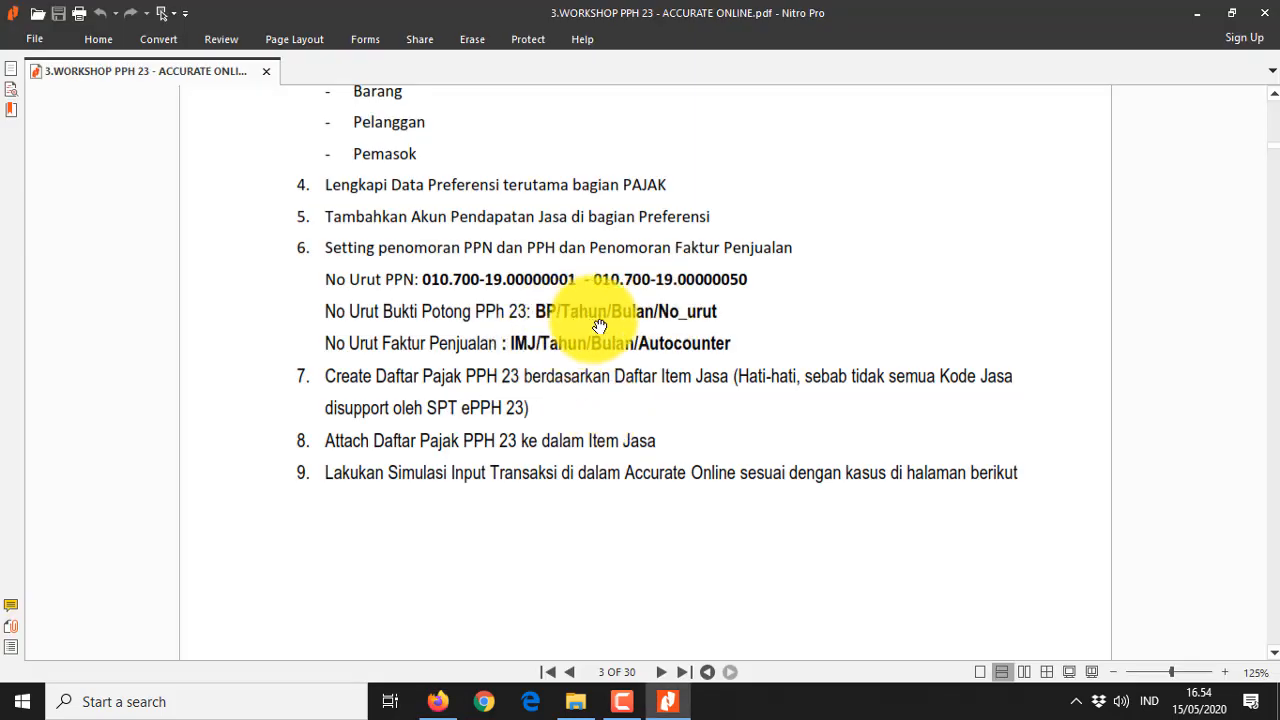
key("alt+Tab")
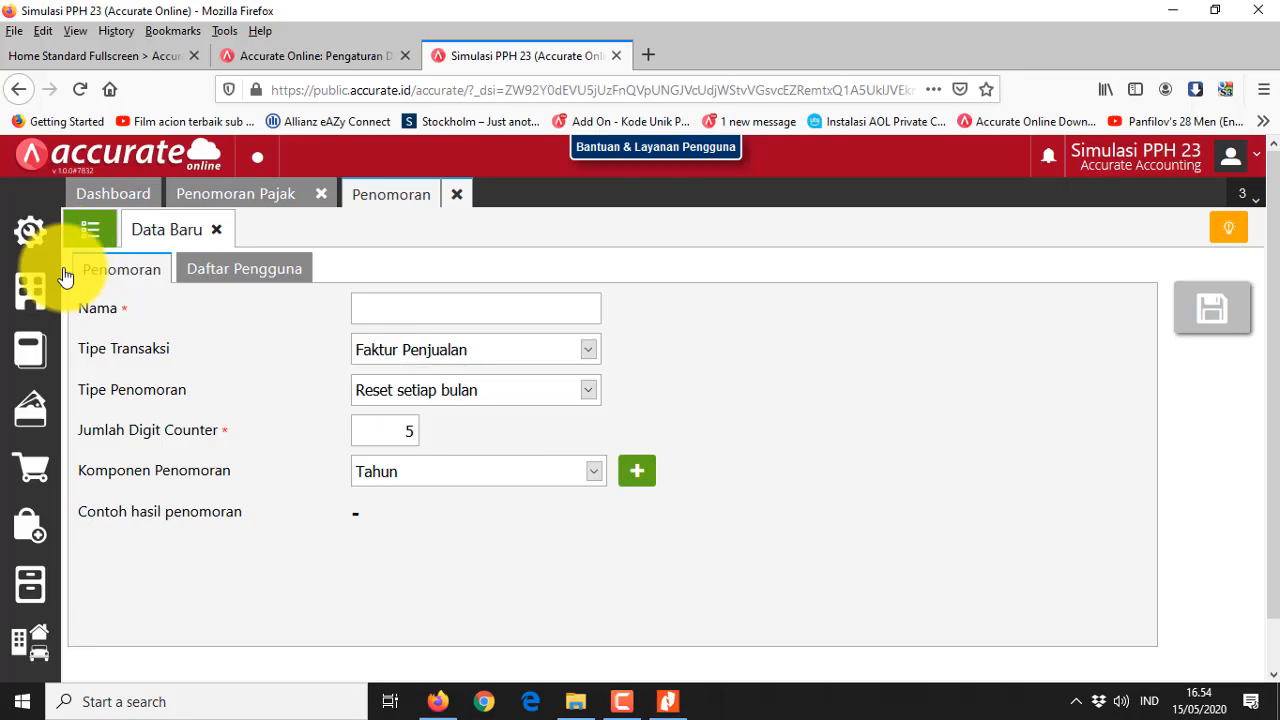
left_click(108, 238)
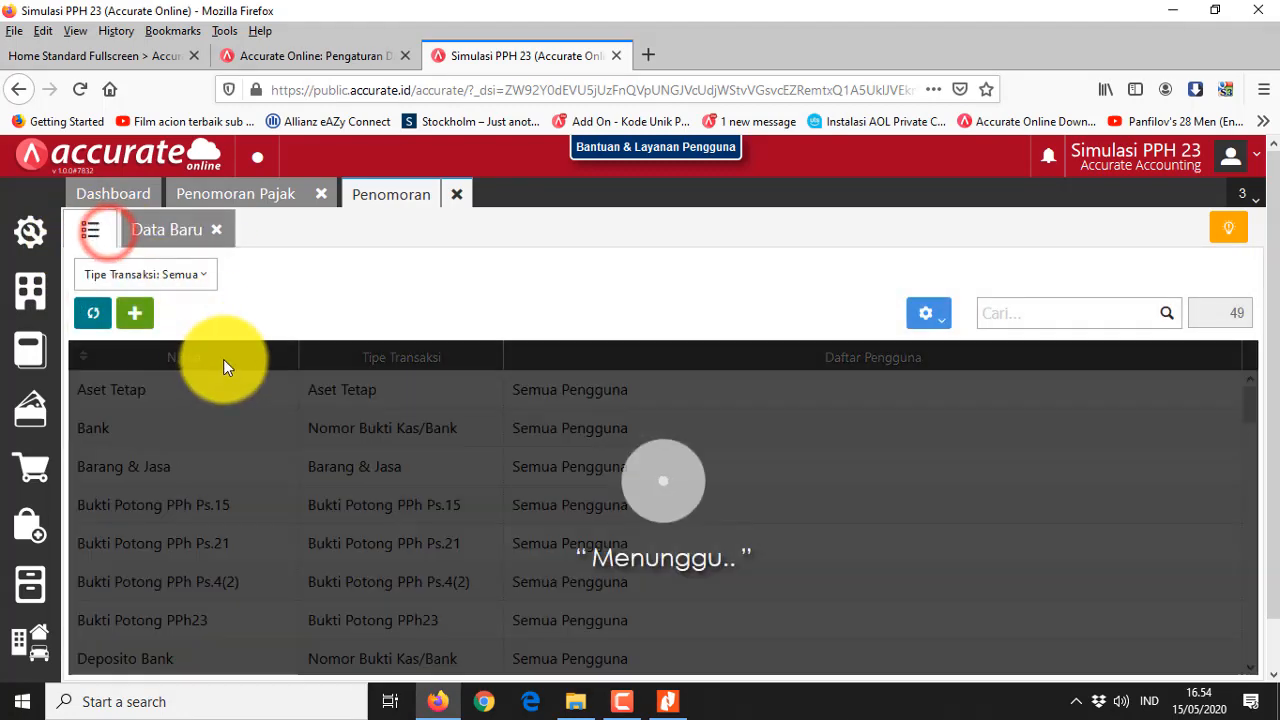
scroll(268, 487, "down", 3)
scroll(267, 487, "down", 3)
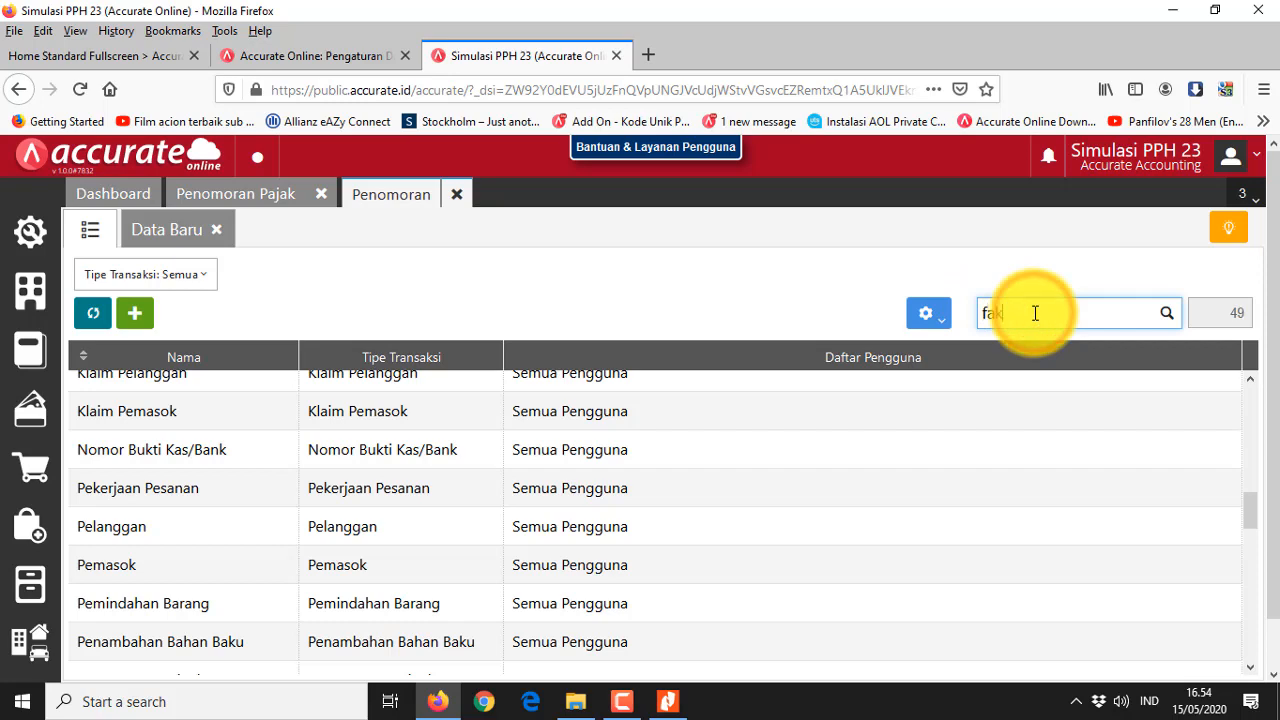
type("tur")
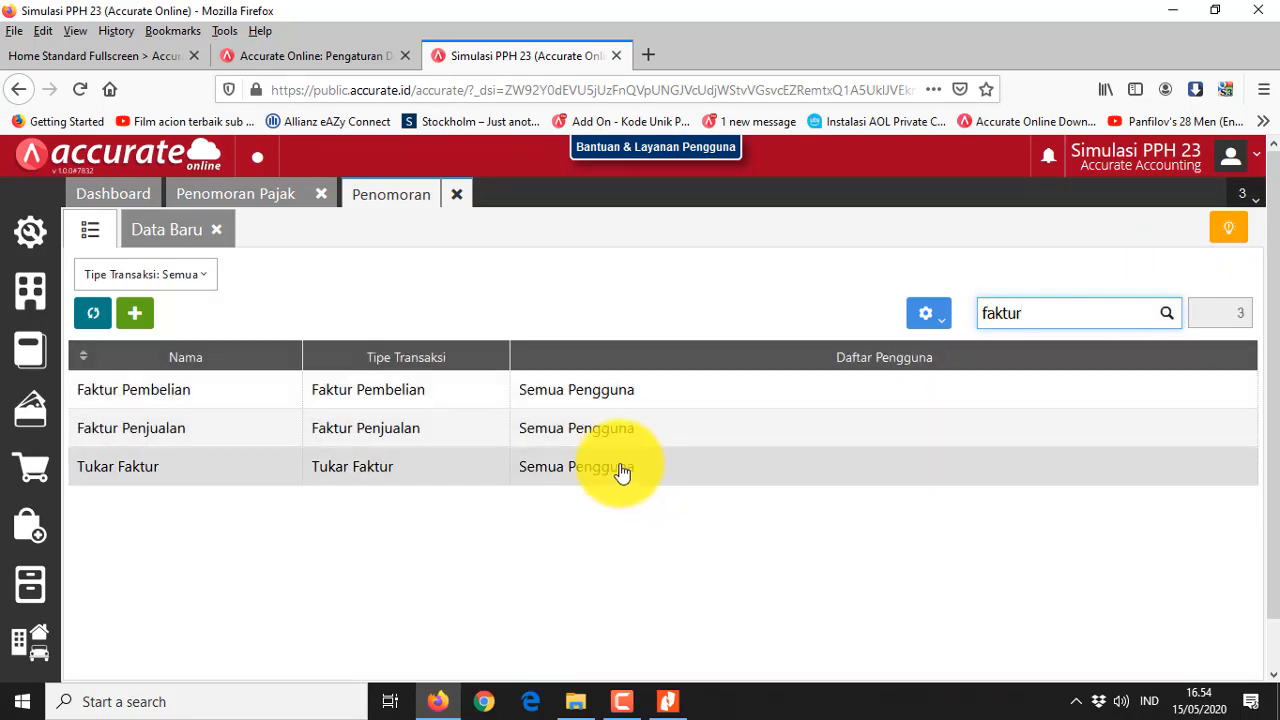
left_click(606, 429)
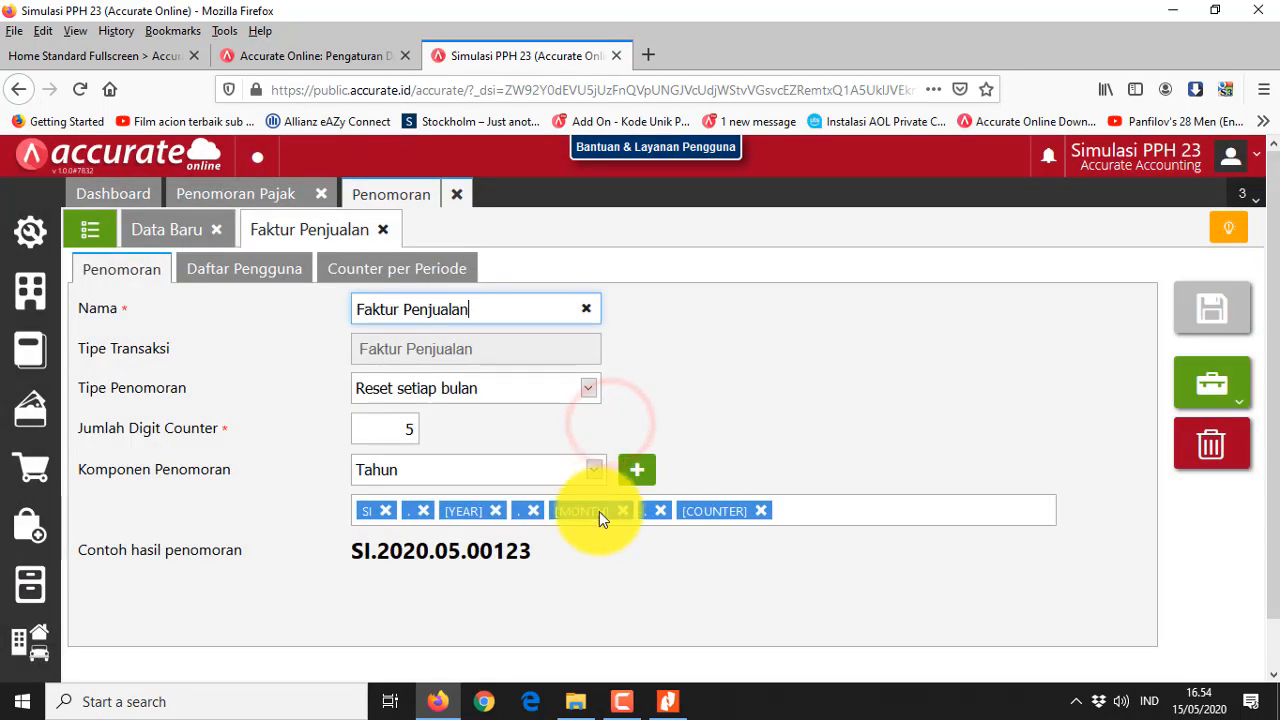
Remove all existing components from the Faktur Penjualan numbering format
left_click(385, 511)
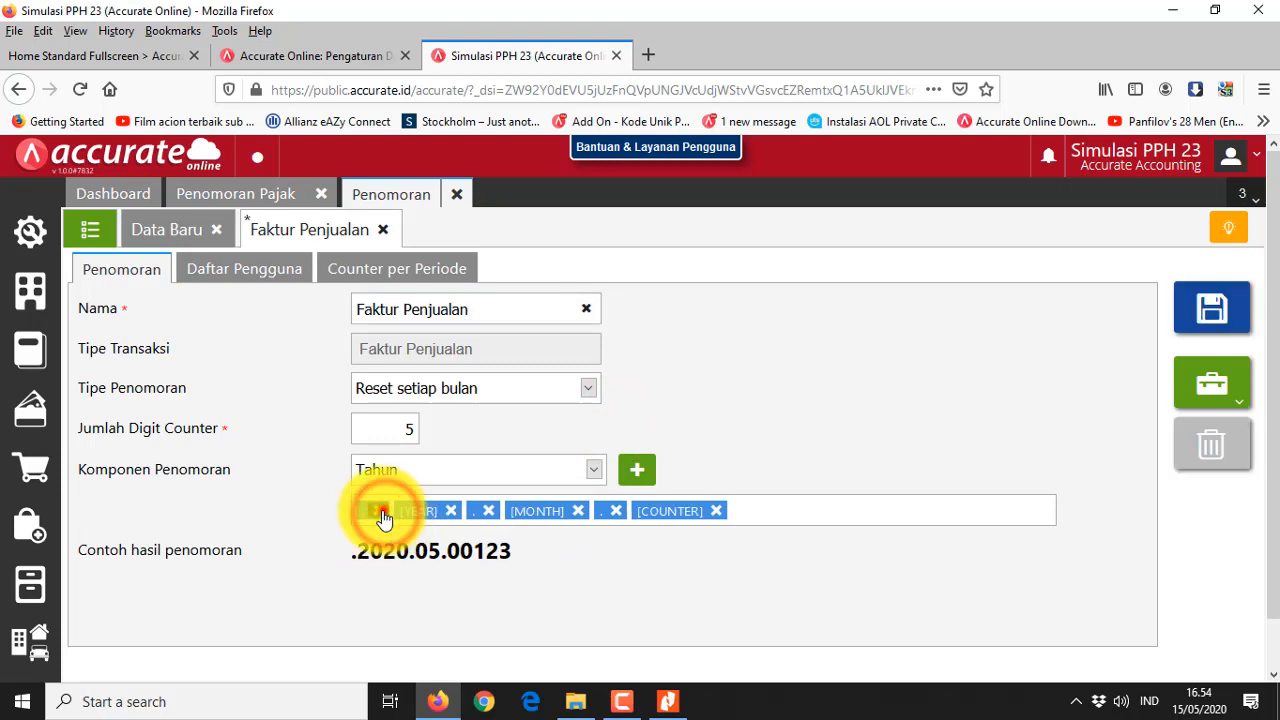
left_click(378, 511)
left_click(412, 511)
left_click(378, 511)
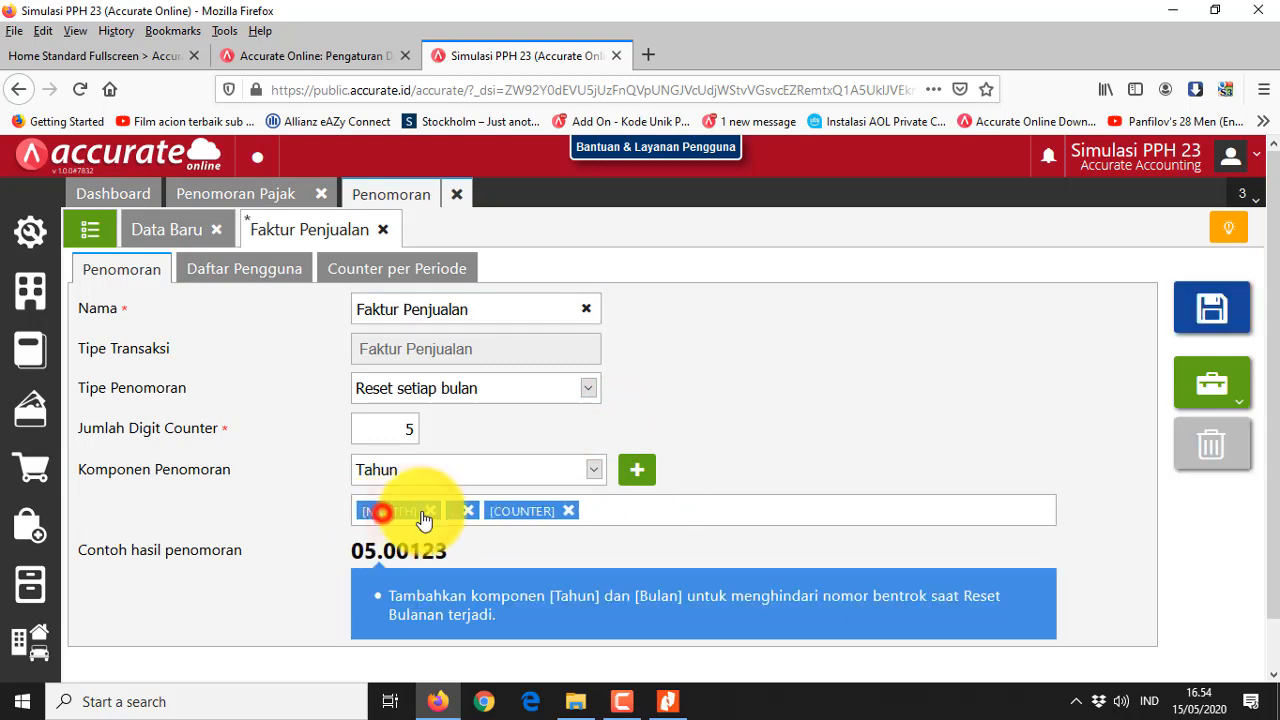
left_click(378, 511)
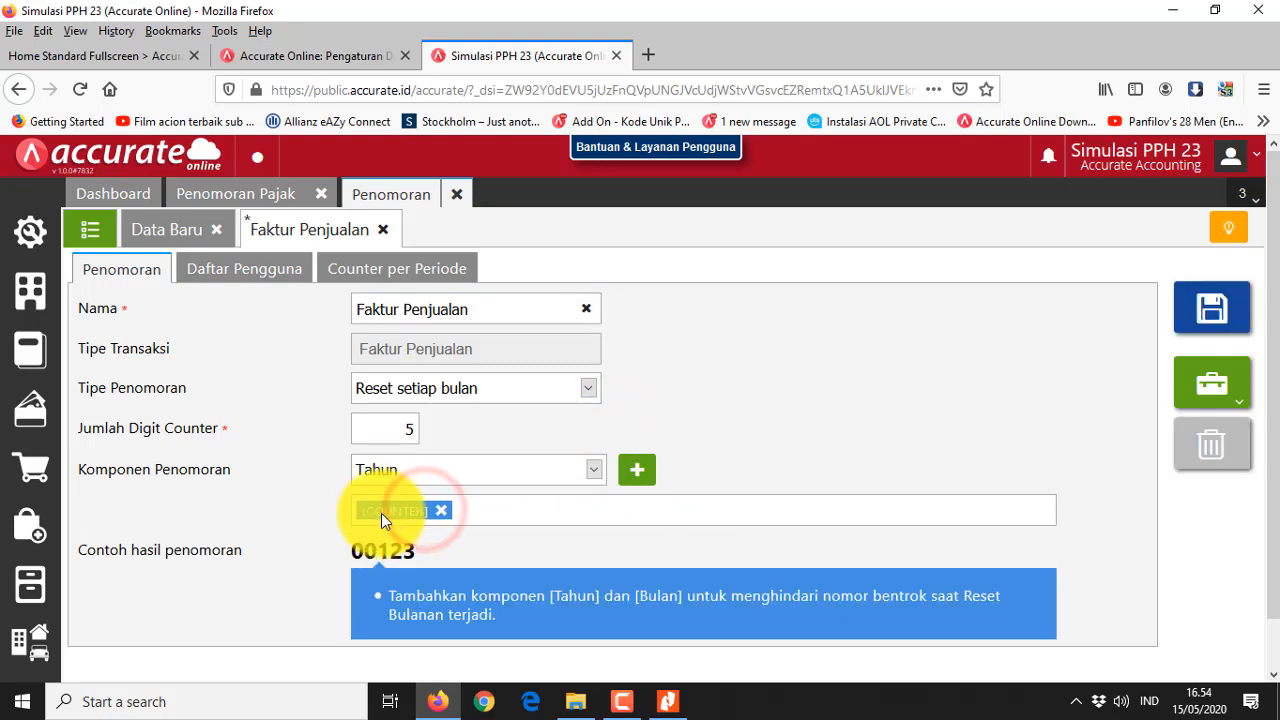
left_click(440, 511)
Add the Teks/Pemisah components IMJ and / to the Faktur Penjualan numbering
left_click(553, 472)
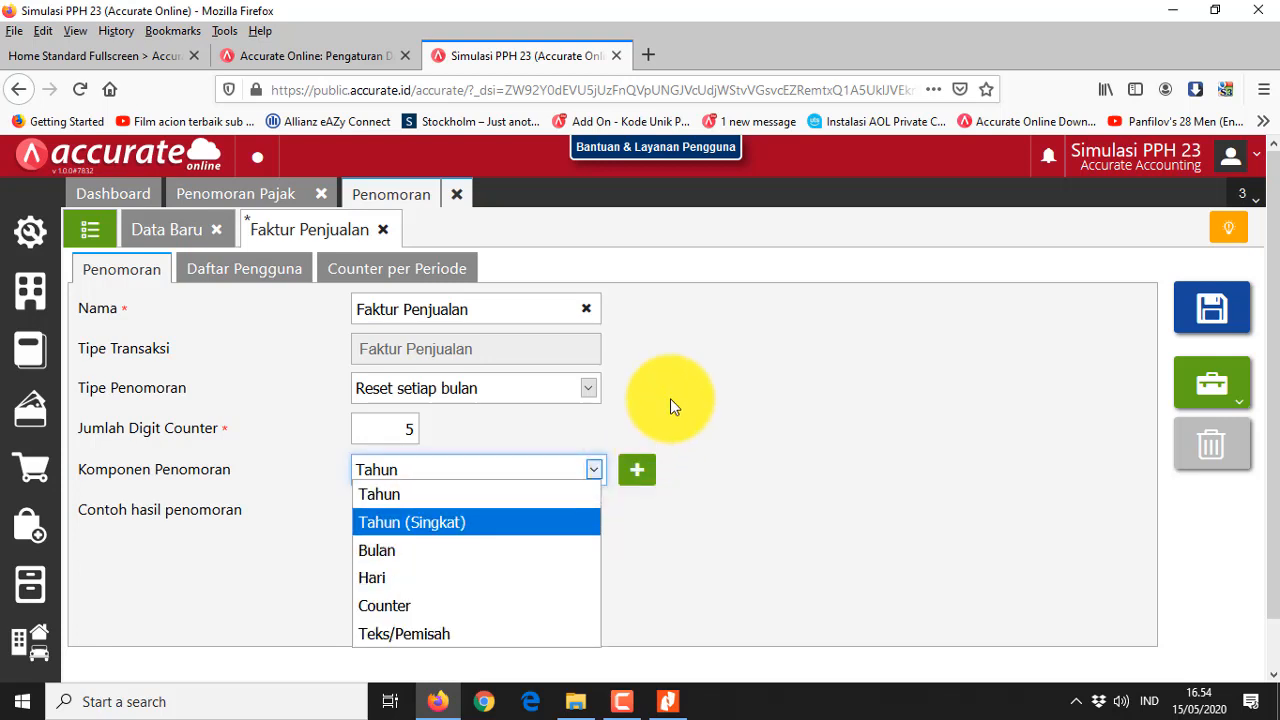
left_click(462, 632)
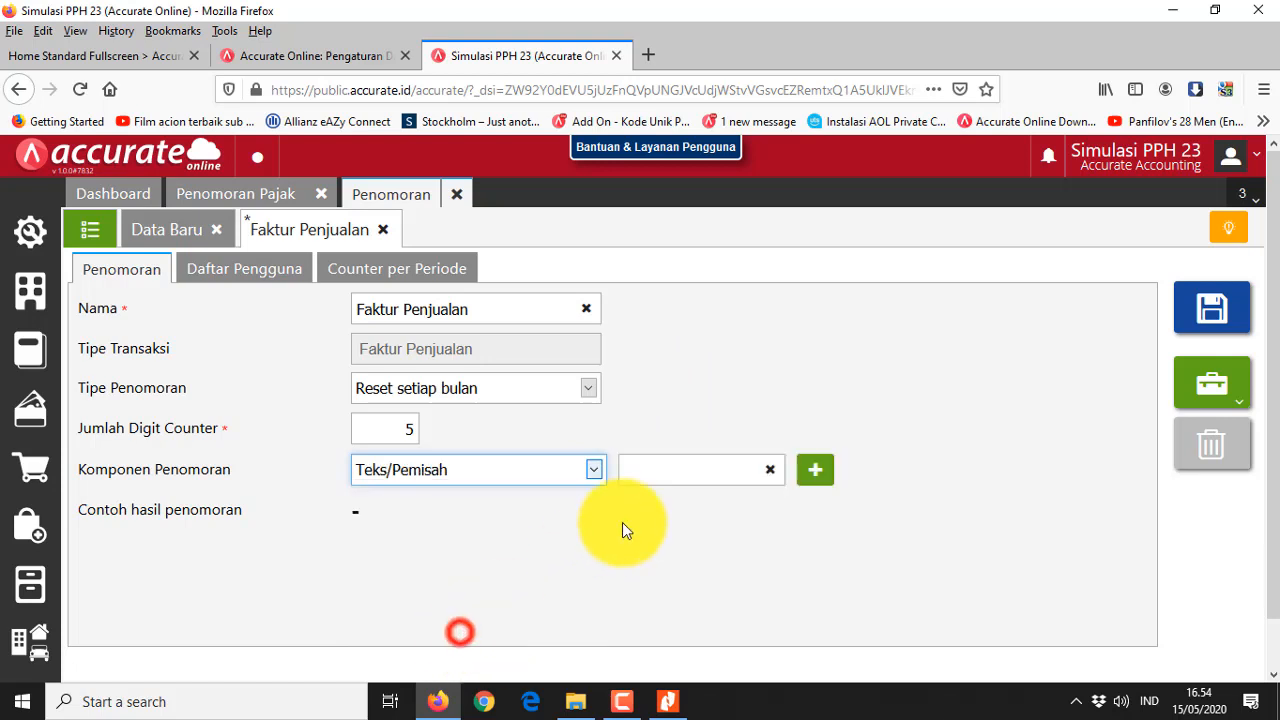
left_click(720, 469)
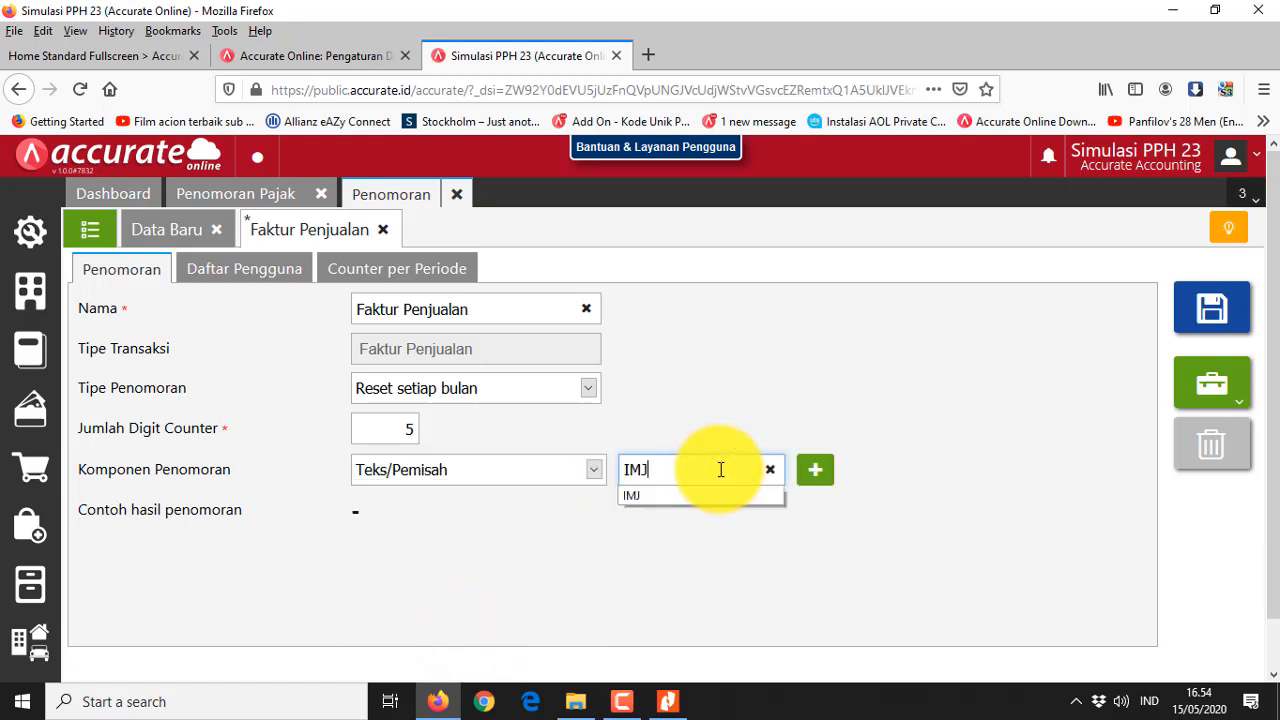
left_click(815, 470)
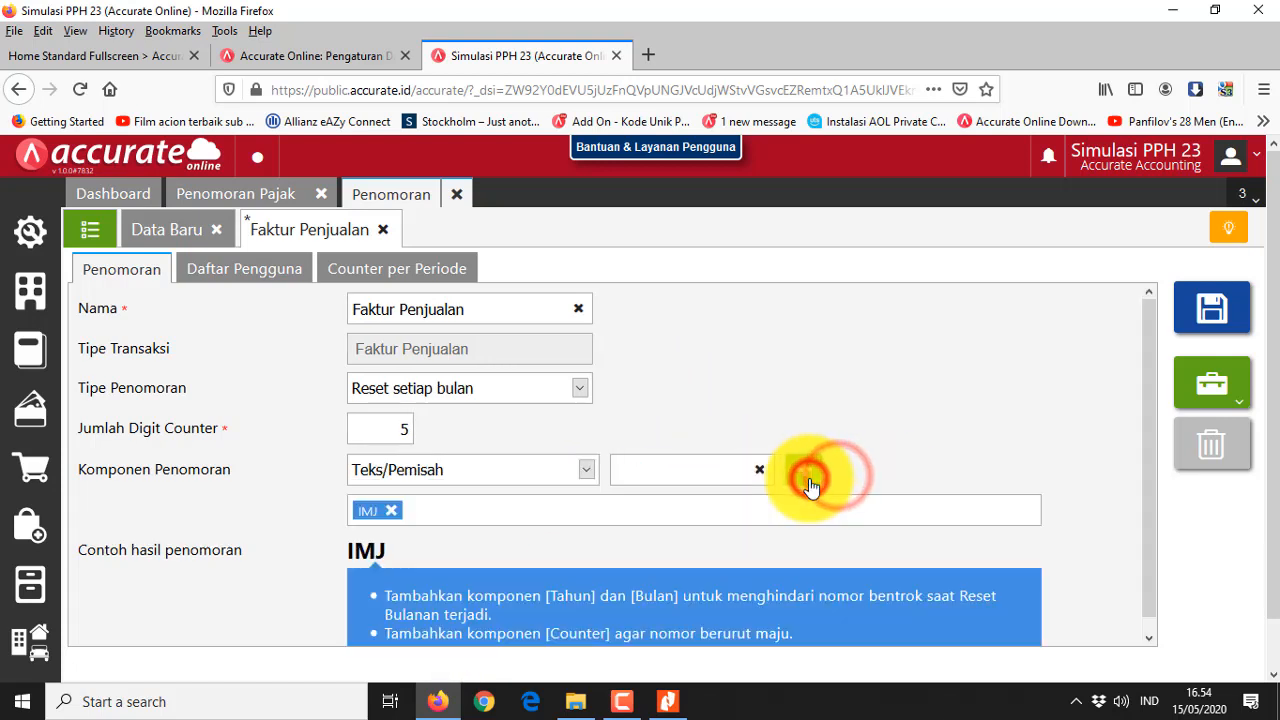
type("/")
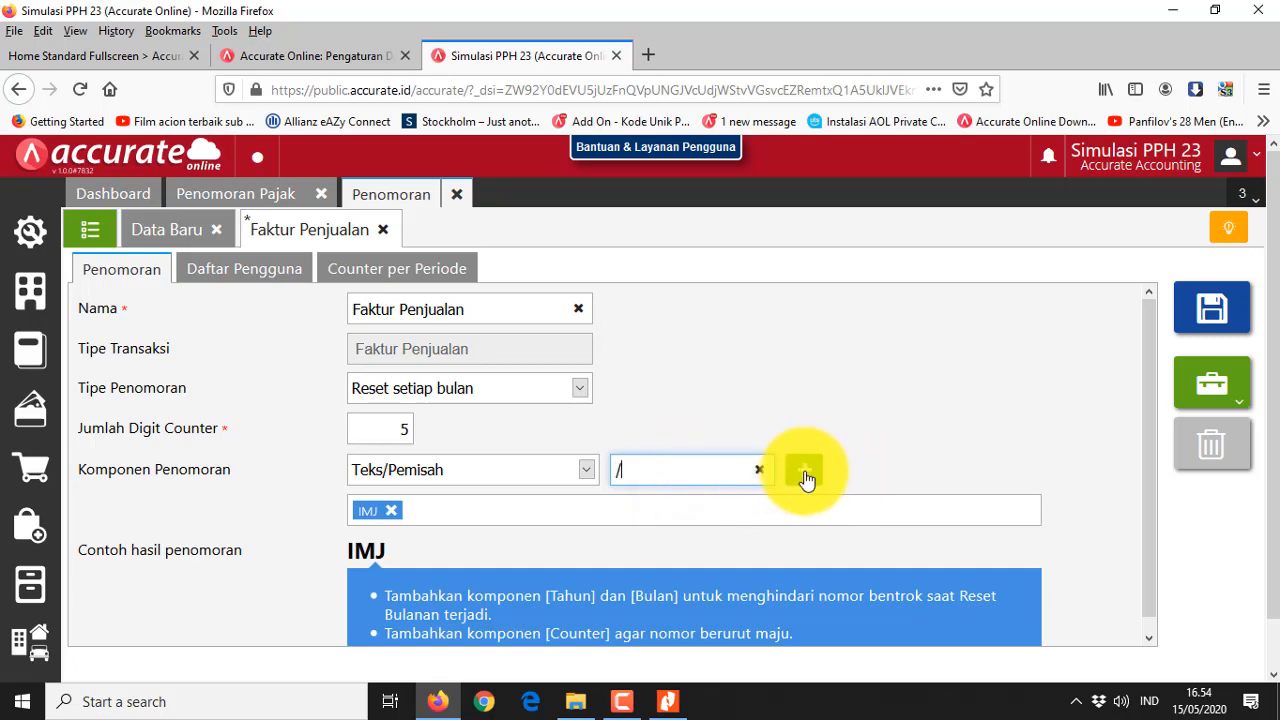
left_click(803, 470)
Check the invoice format in the workshop PDF and add Tahun (Singkat) and a / separator to the Faktur Penjualan numbering
key("alt+Tab")
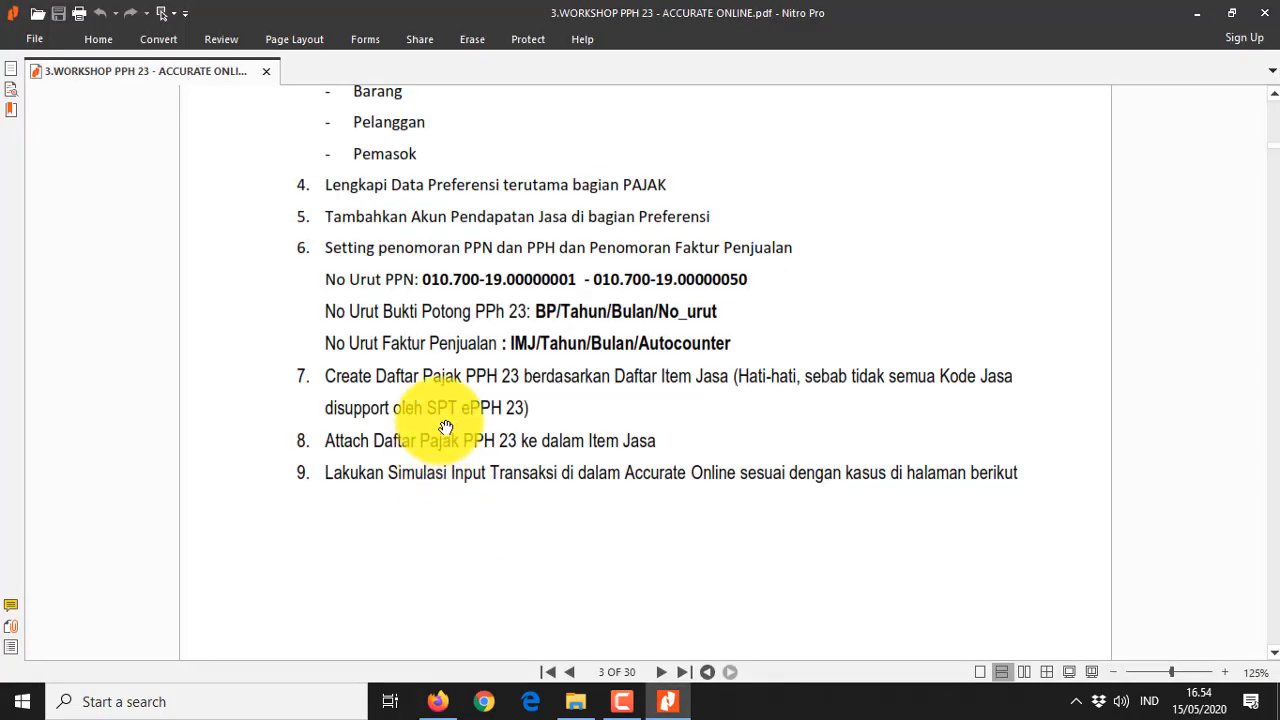
key("alt+Tab")
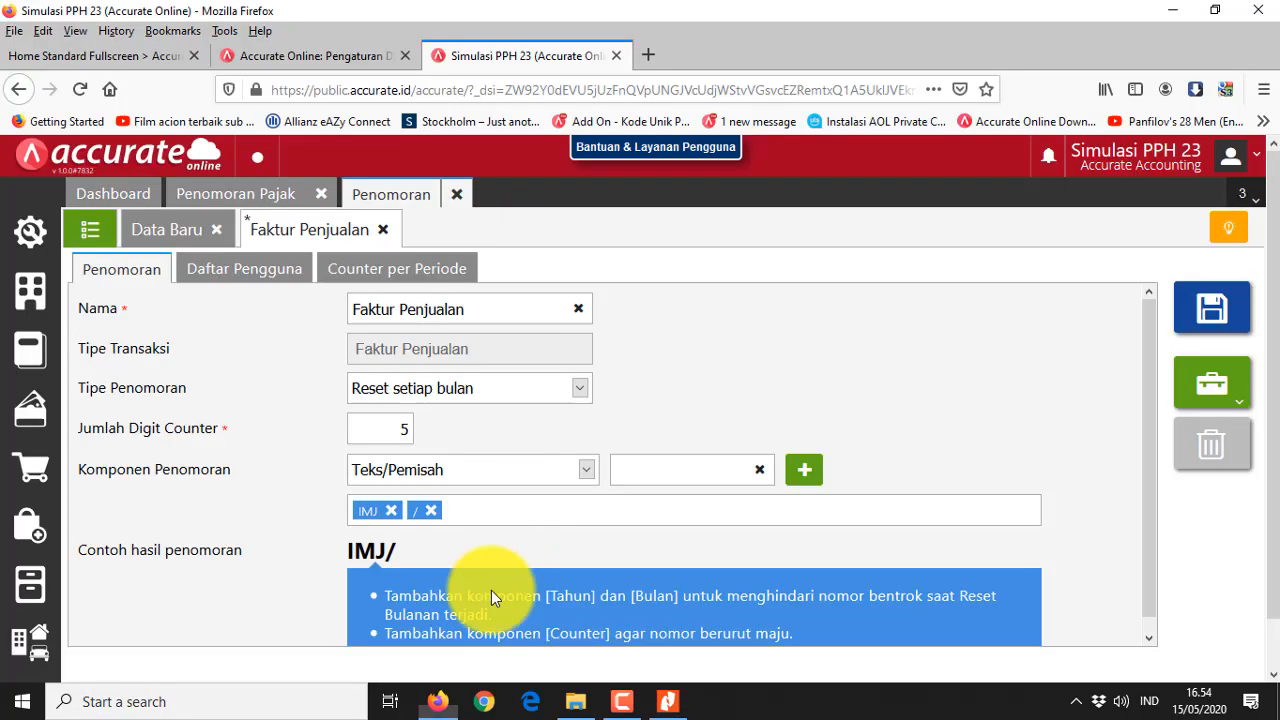
left_click(543, 469)
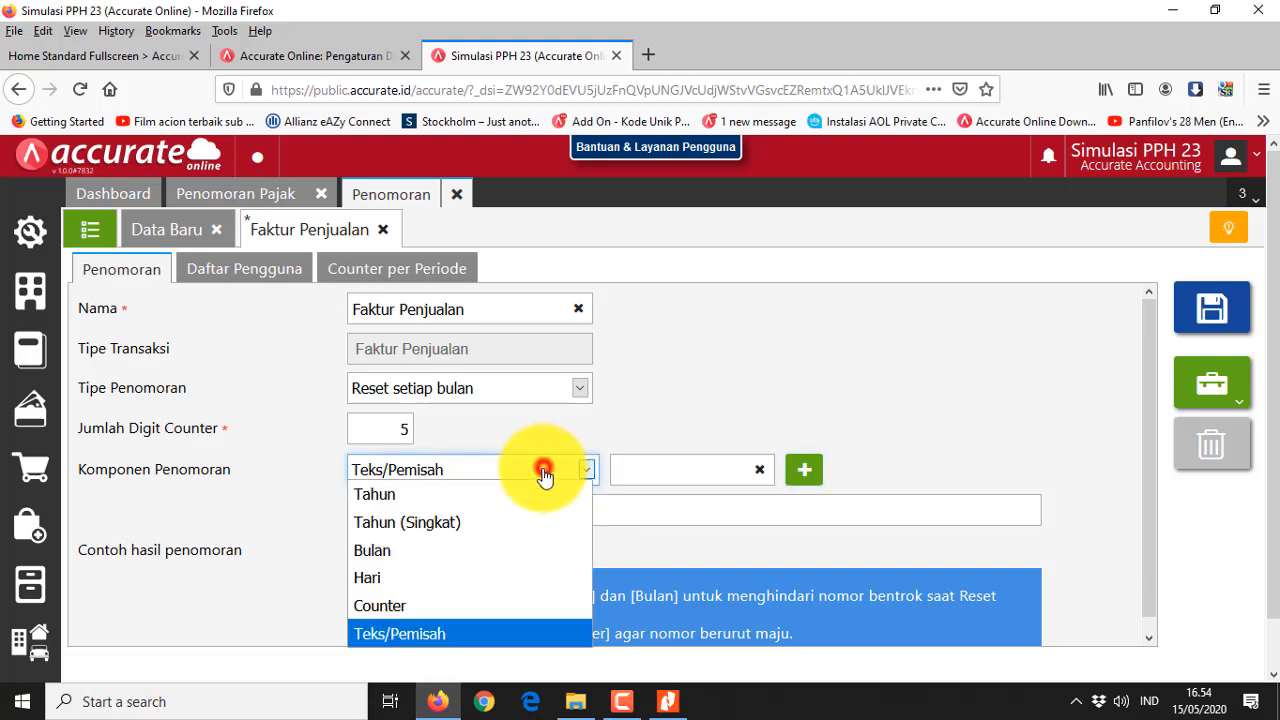
left_click(427, 522)
left_click(622, 472)
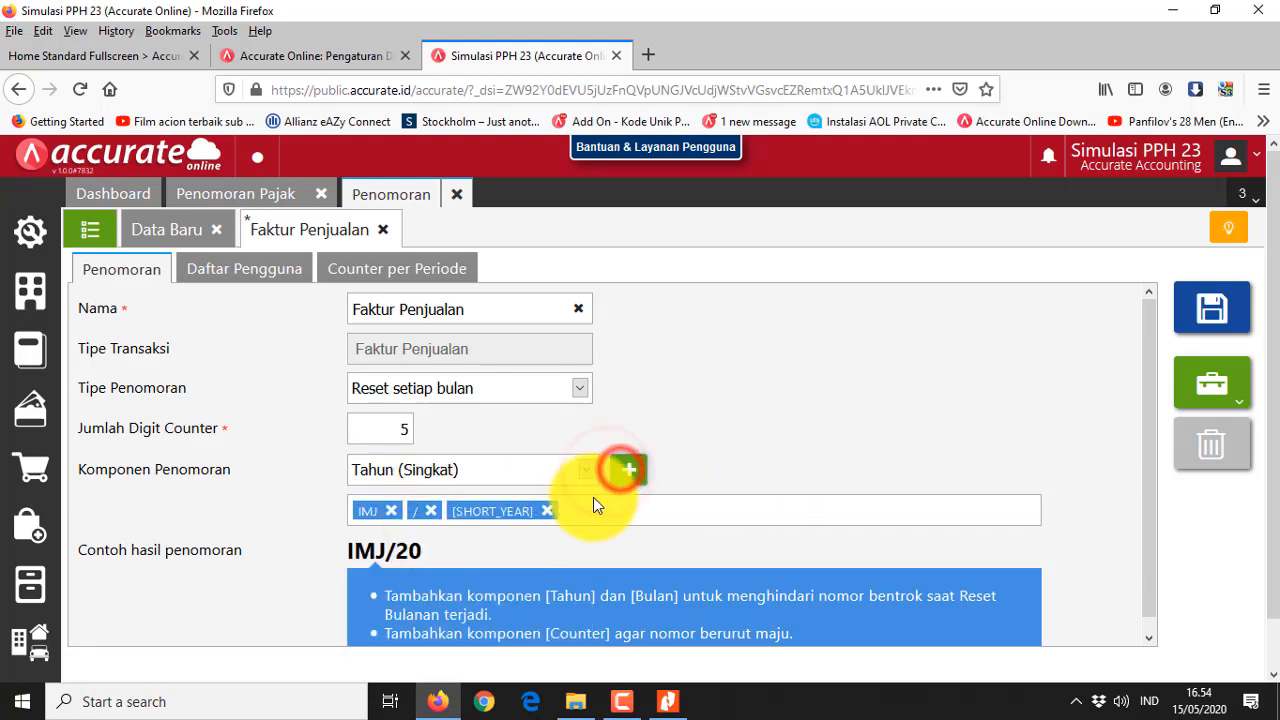
left_click(543, 469)
left_click(421, 634)
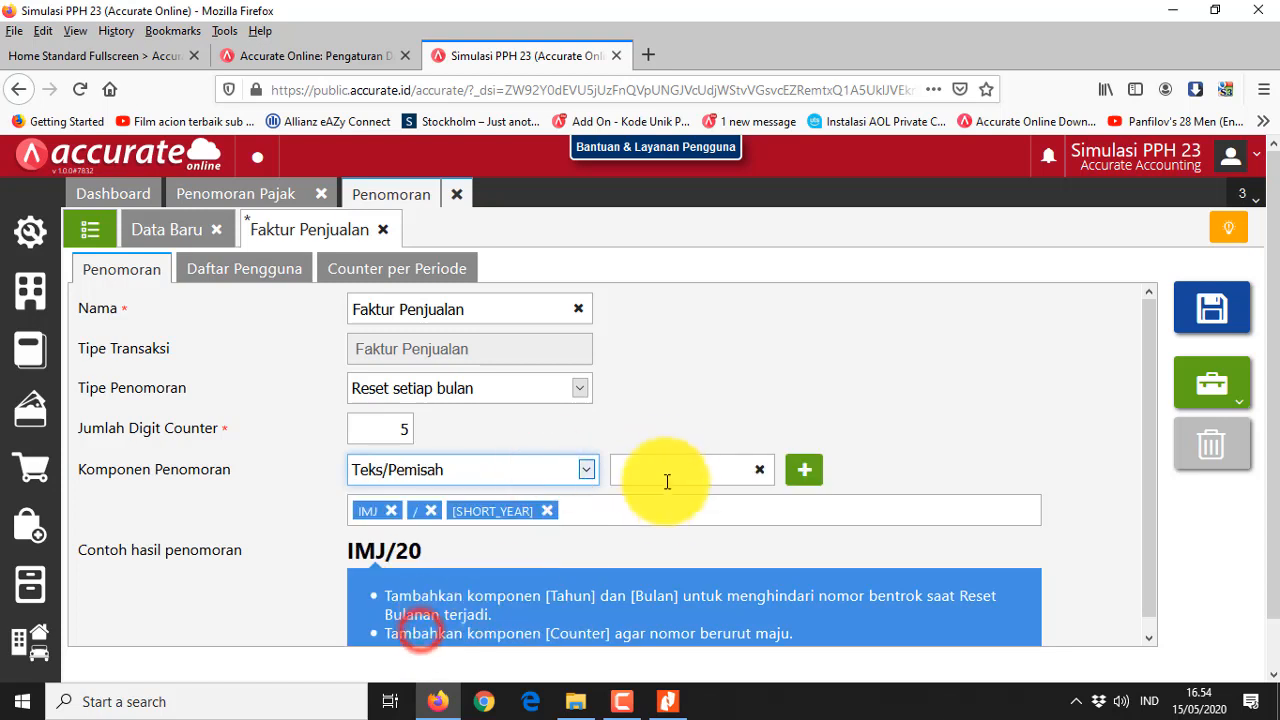
left_click(666, 466)
type("/")
left_click(805, 467)
Add the Bulan component and another / separator to the Faktur Penjualan numbering
left_click(545, 484)
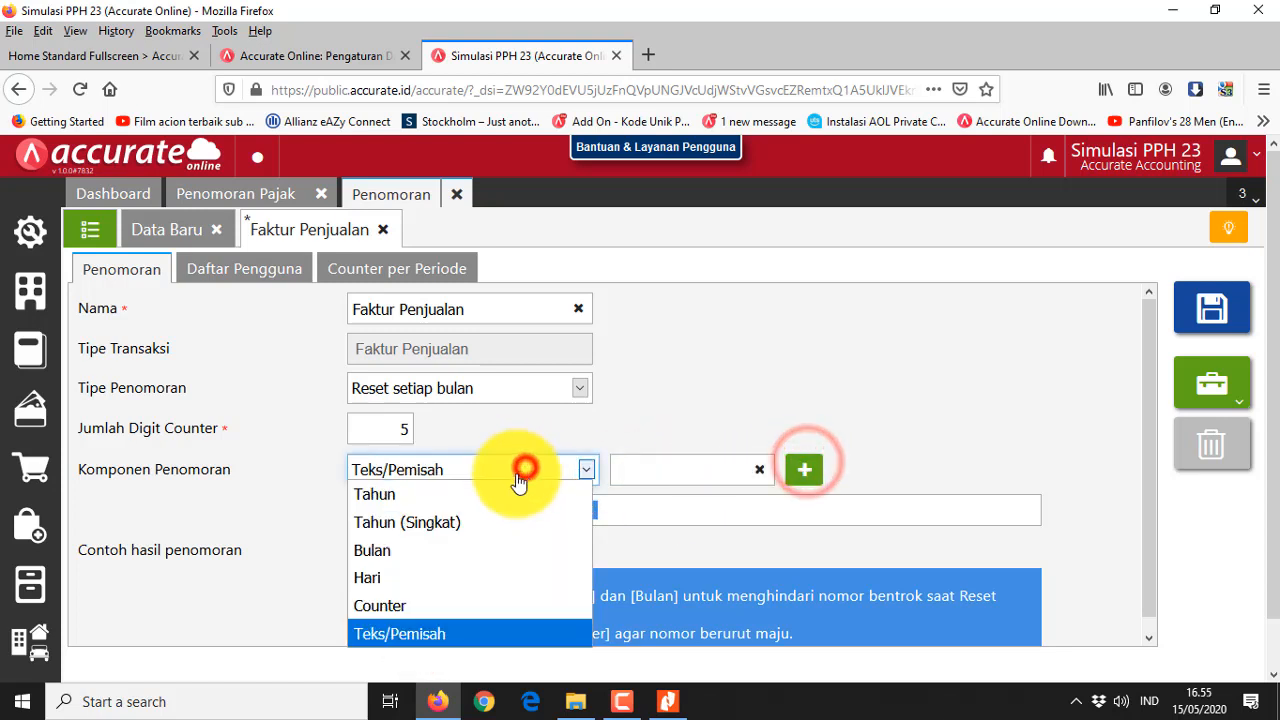
left_click(415, 548)
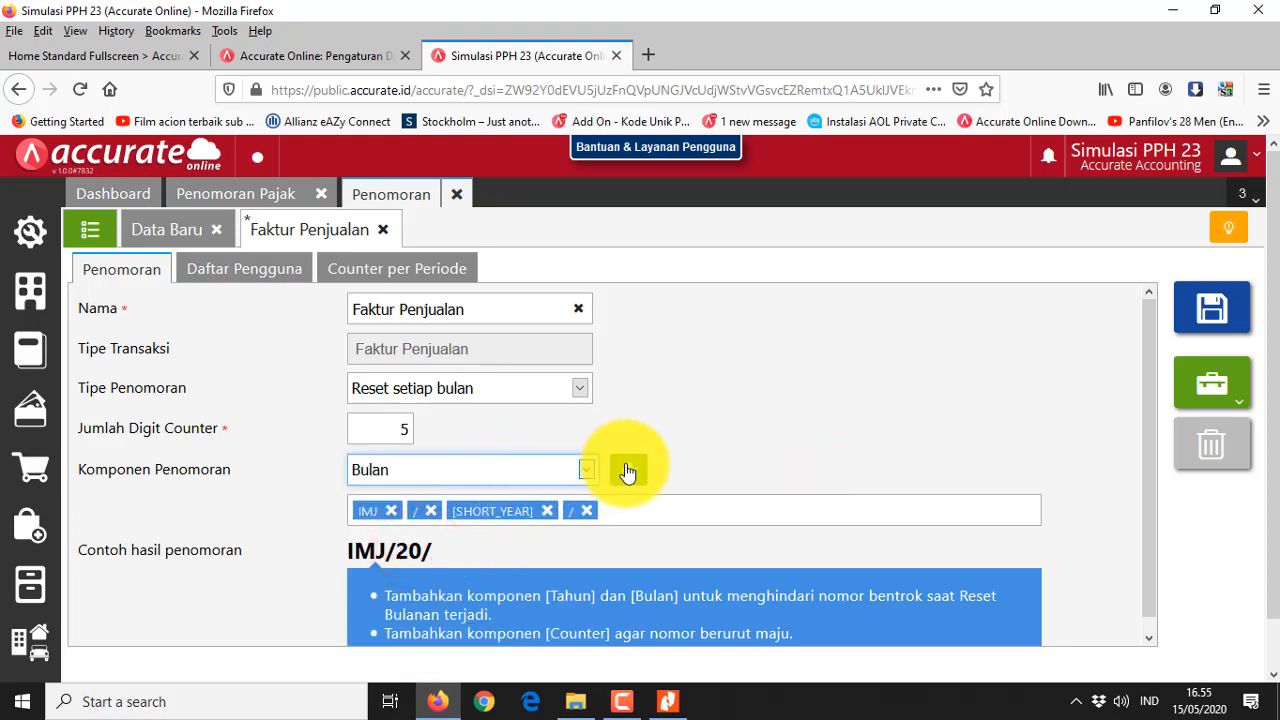
left_click(627, 471)
left_click(549, 469)
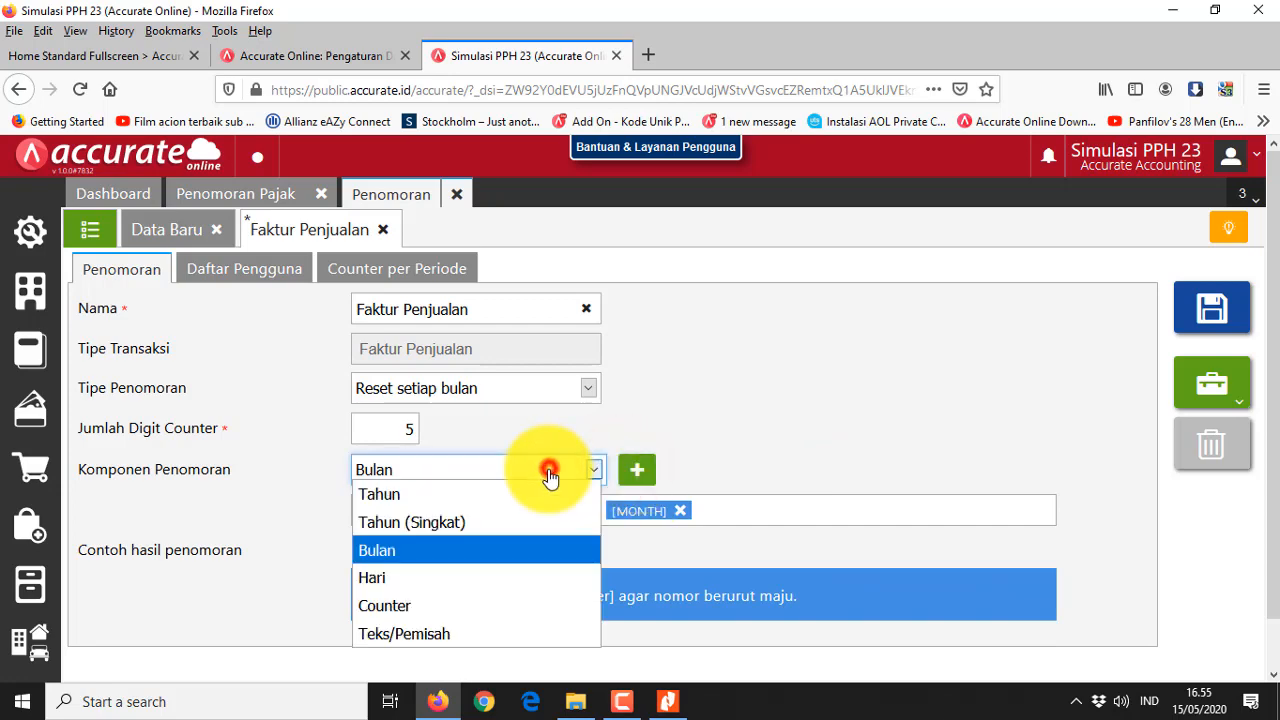
left_click(425, 632)
left_click(688, 463)
type("/")
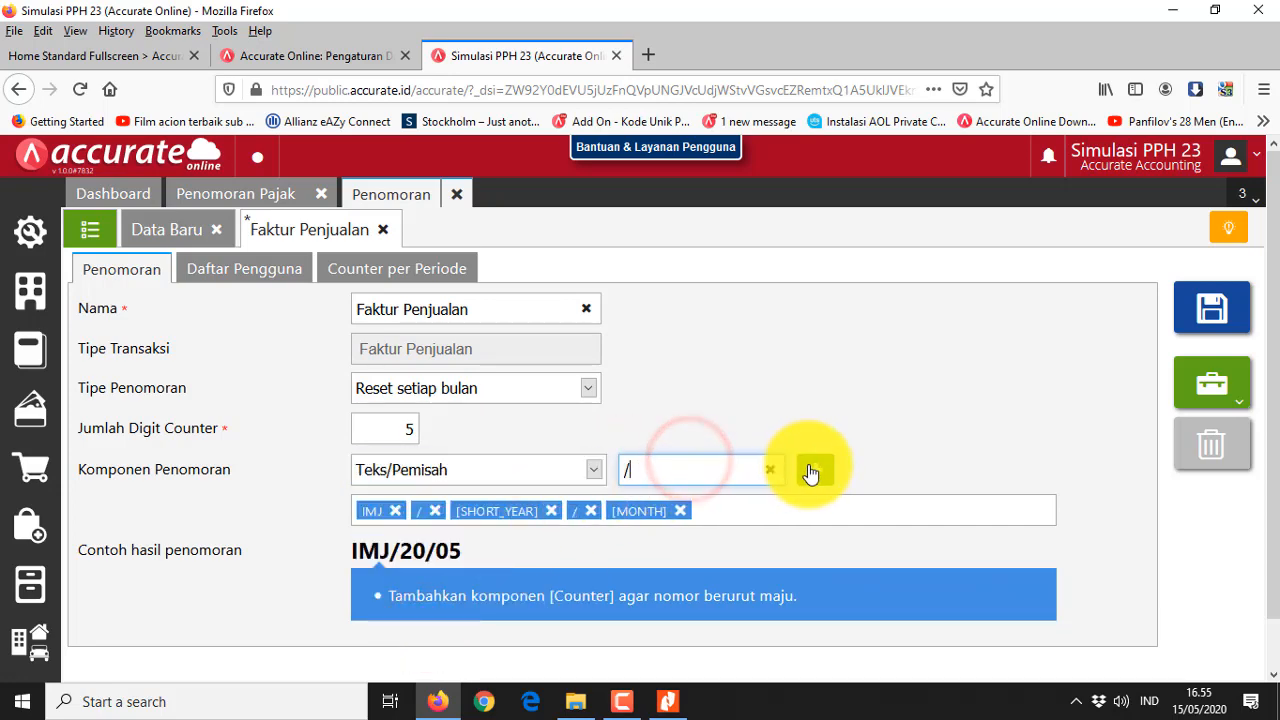
Recheck the invoice format in the workshop PDF and add the Counter component to the end of the Faktur Penjualan numbering
key("alt+Tab")
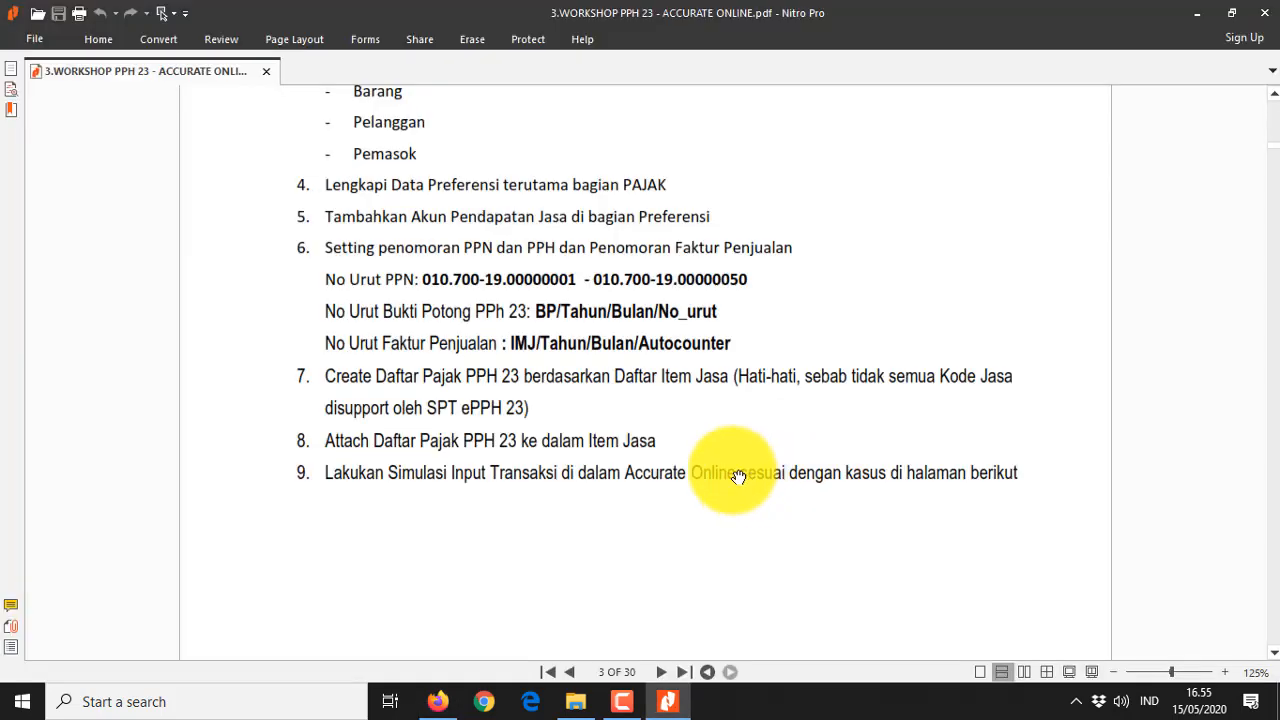
key("alt+Tab")
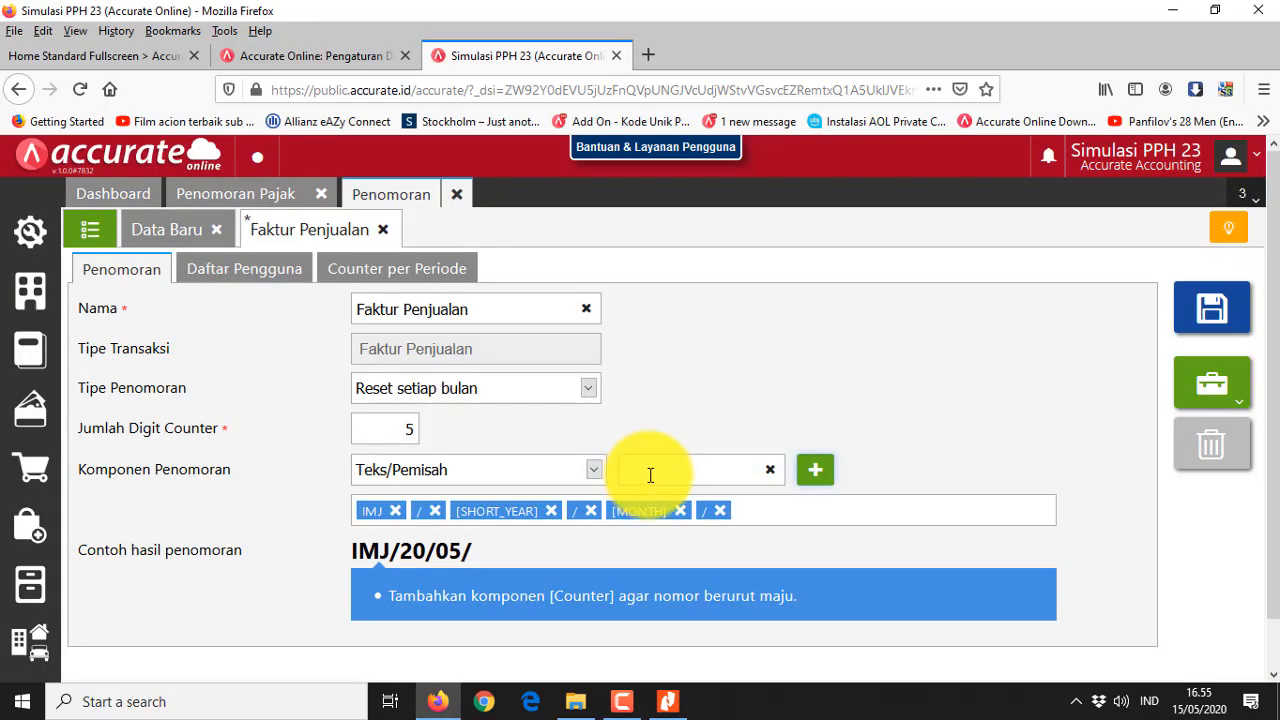
left_click(531, 484)
left_click(418, 612)
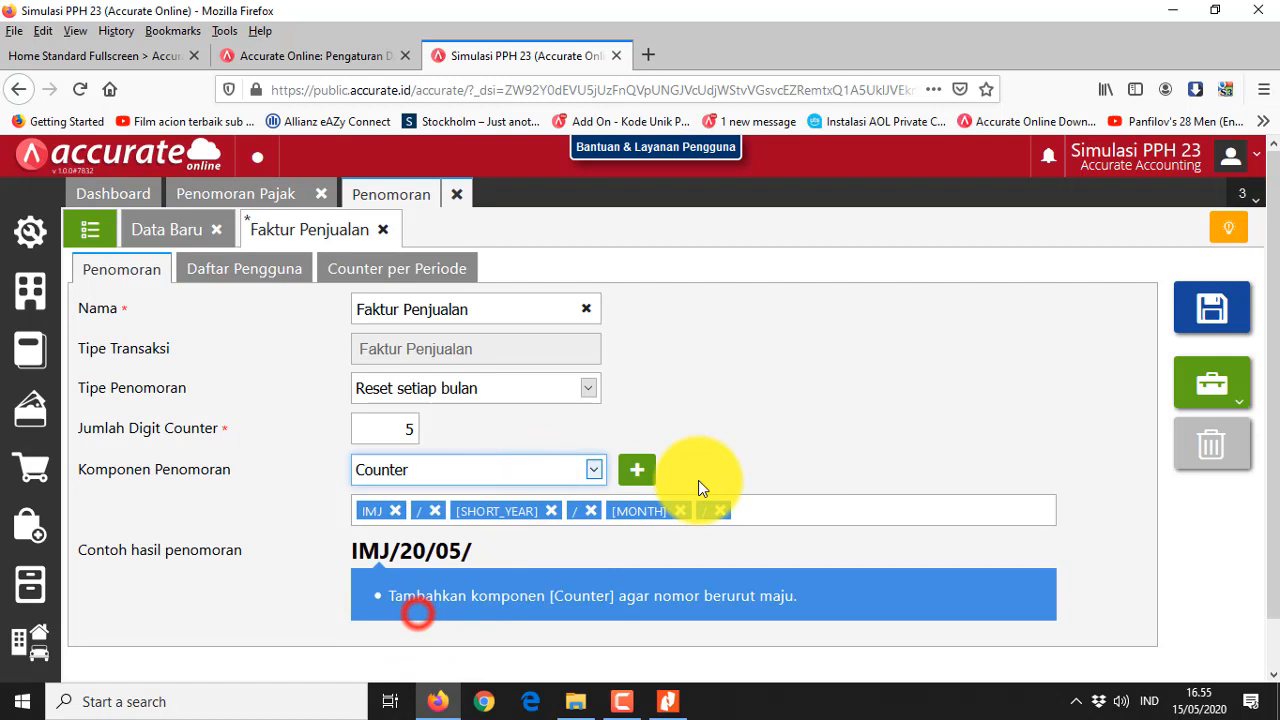
left_click(647, 477)
Set the Faktur Penjualan counter to 3 digits, keeping the Reset setiap bulan type, and save the numbering
left_click(391, 428)
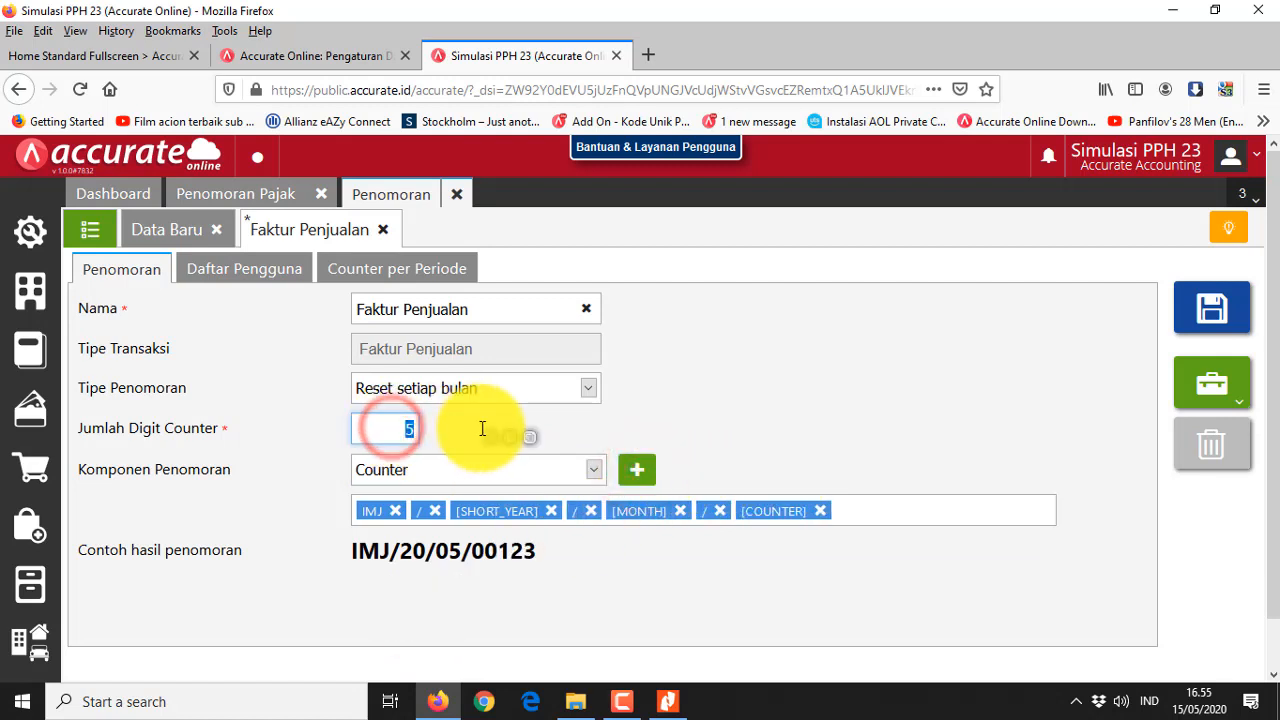
left_click(492, 390)
left_click(490, 386)
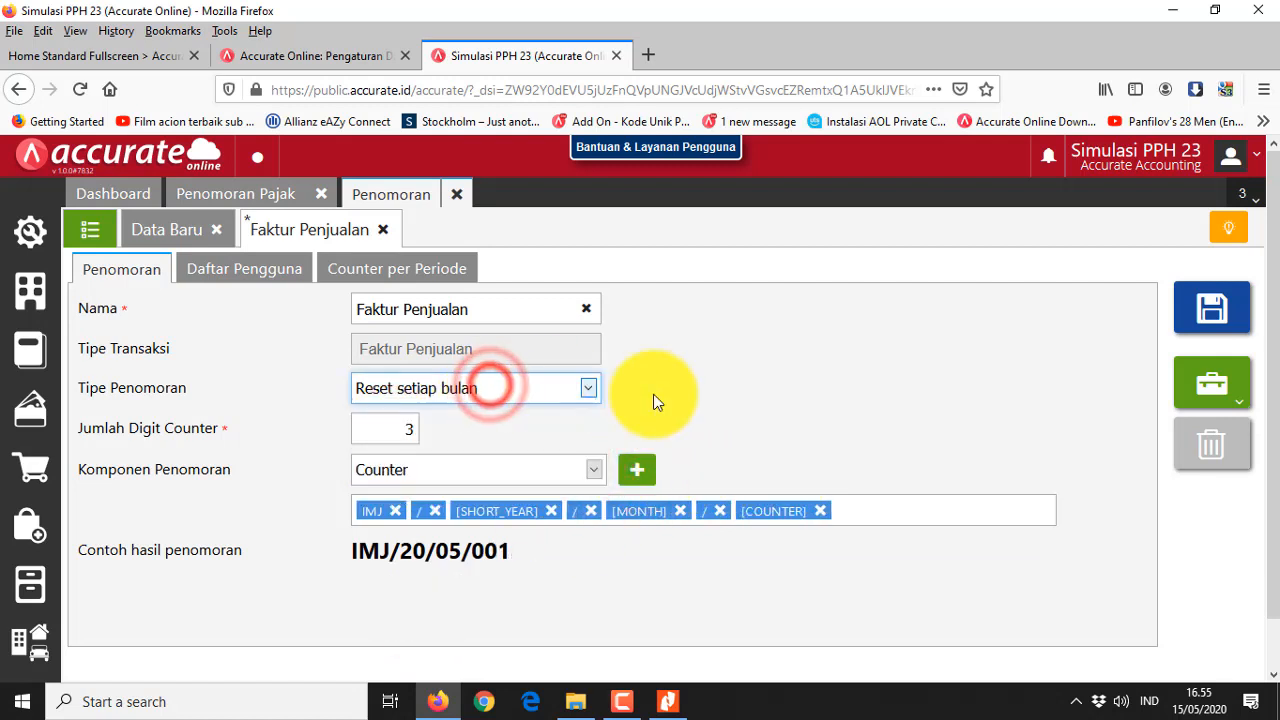
left_click(826, 396)
left_click(1210, 310)
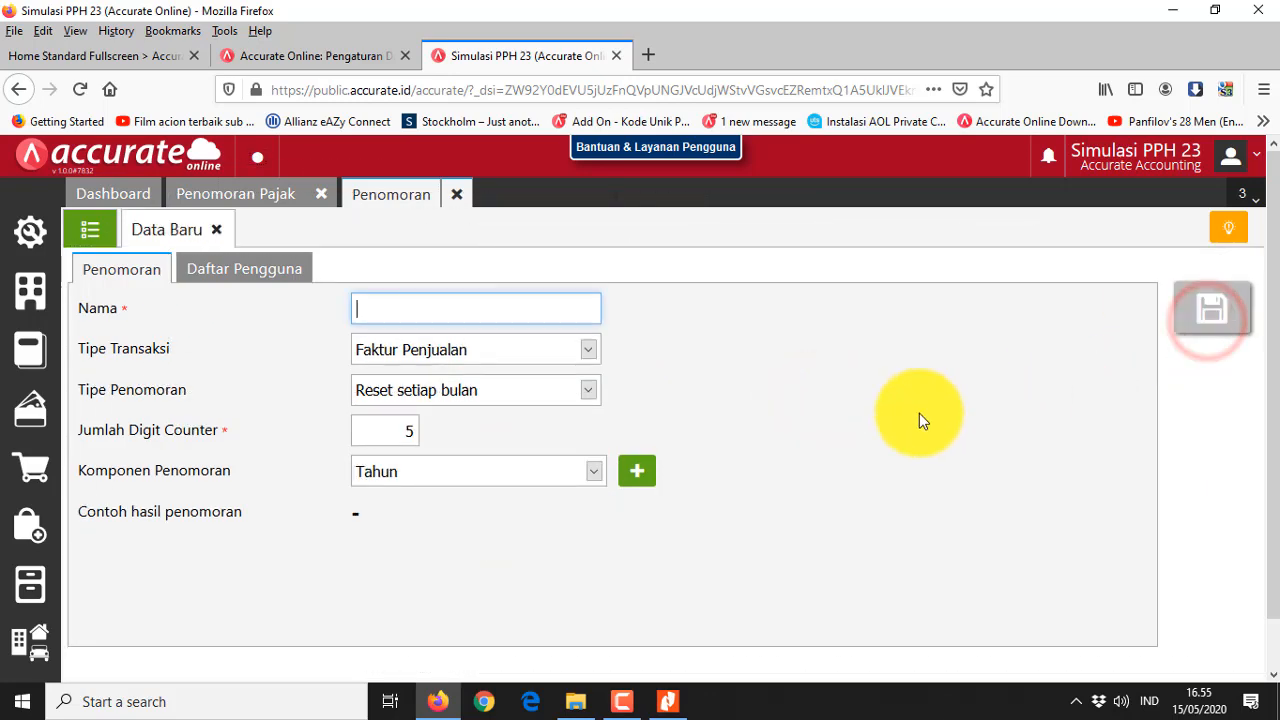
left_click(84, 235)
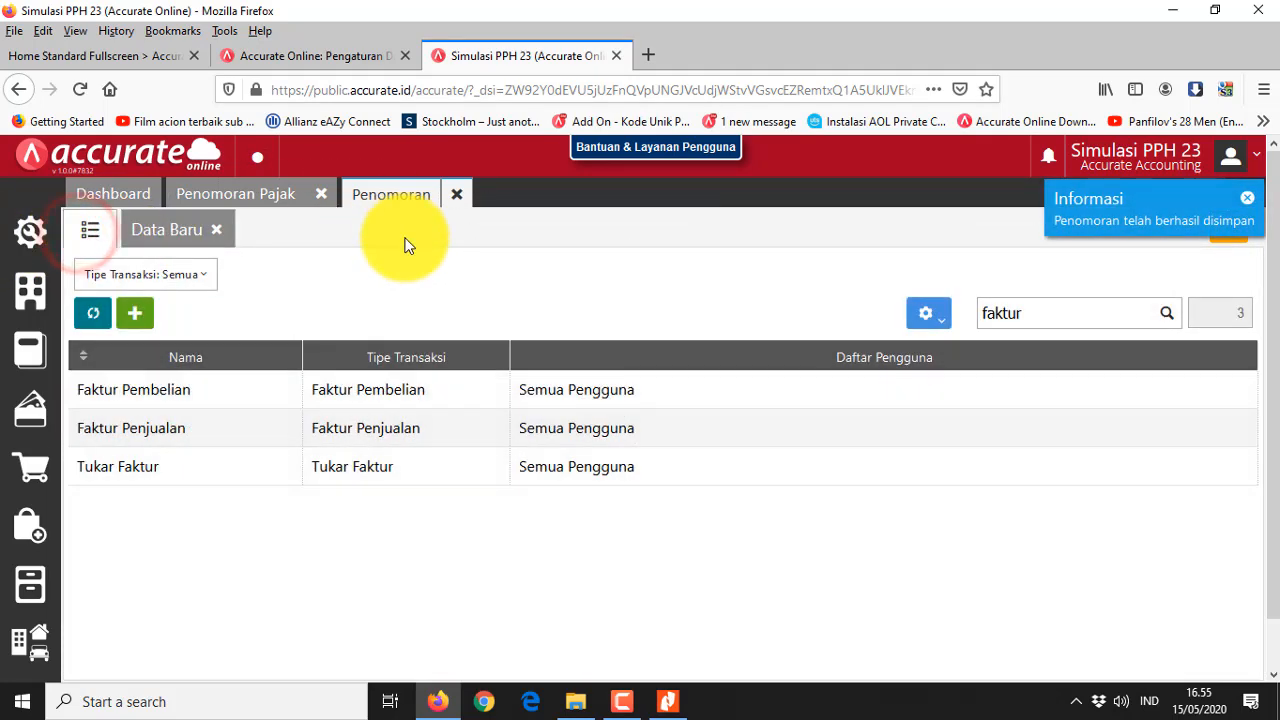
Check the next tasks in the workshop PDF and close the Penomoran and Penomoran Pajak pages in Accurate Online
key("alt+Tab")
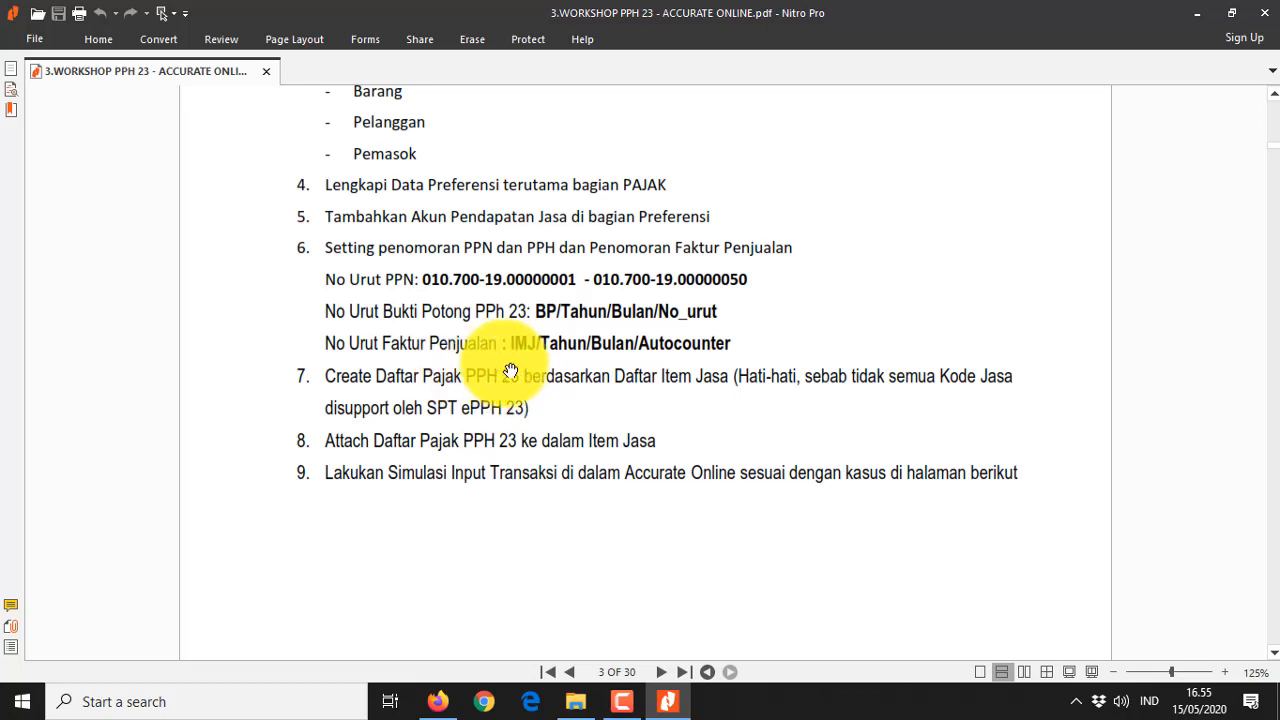
left_click(437, 701)
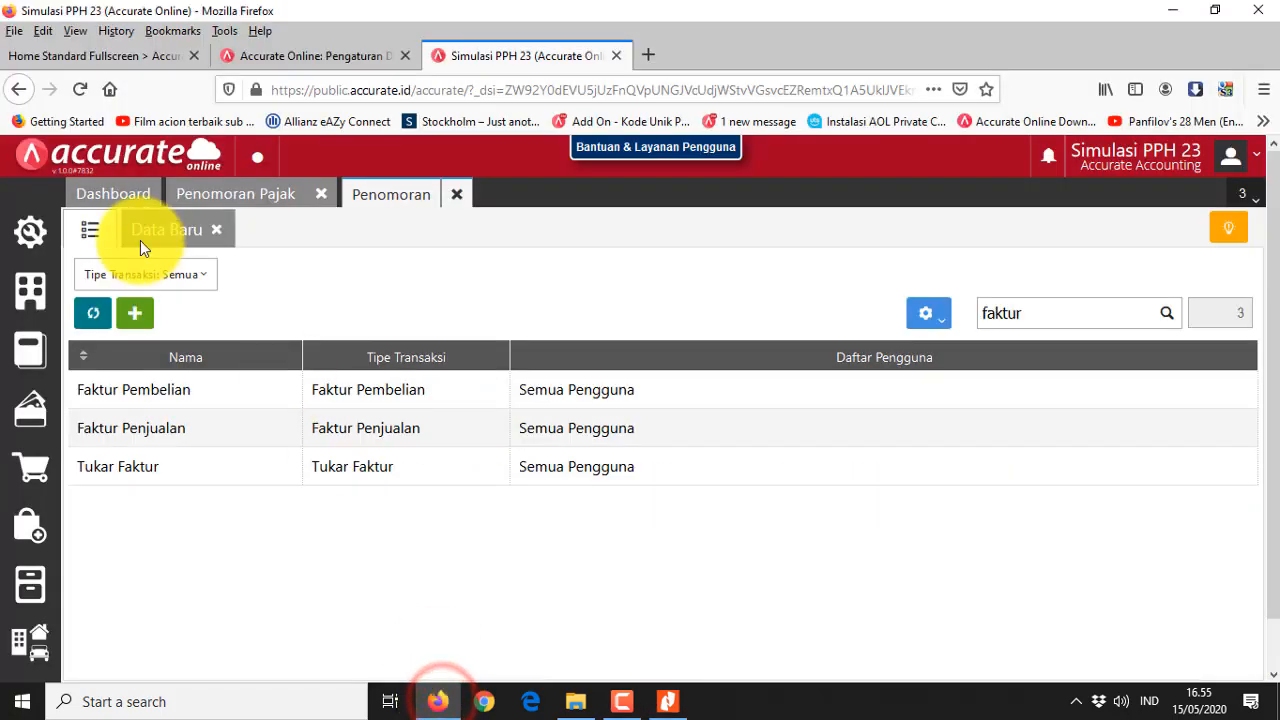
left_click(453, 197)
left_click(321, 193)
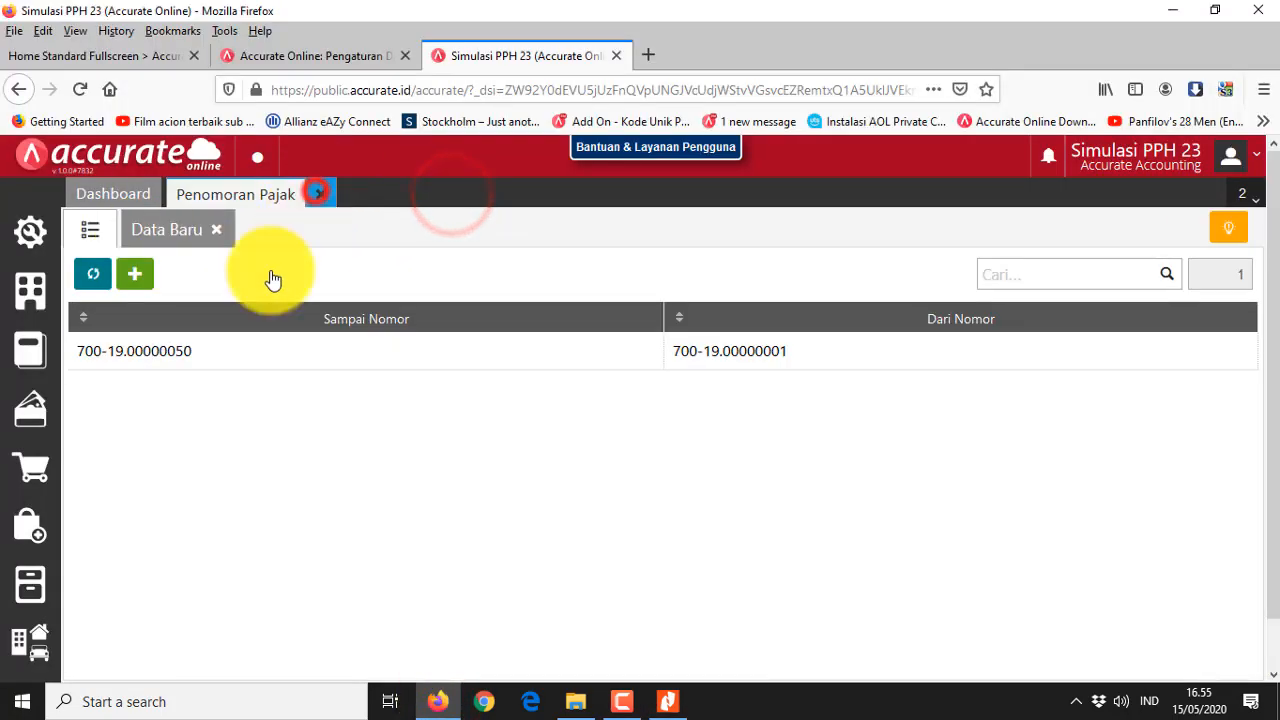
Open the Barang & Jasa list and filter it by the item type Jasa
left_click(30, 582)
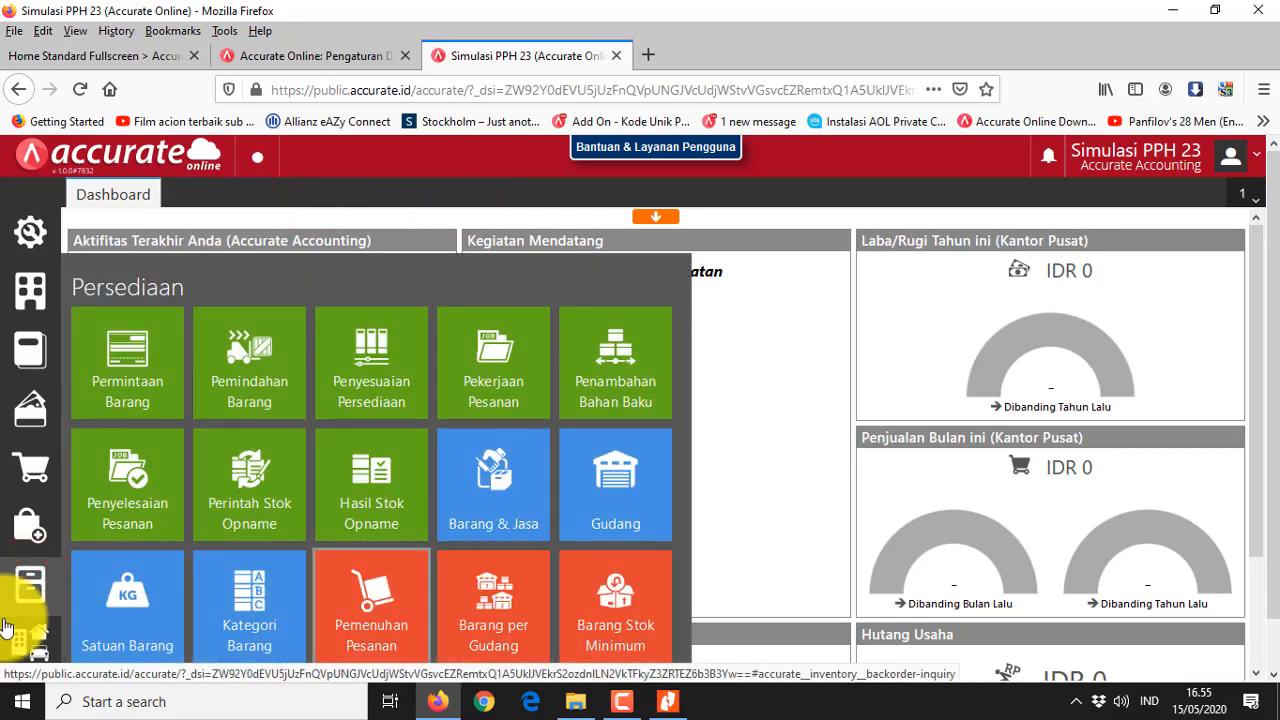
left_click(510, 510)
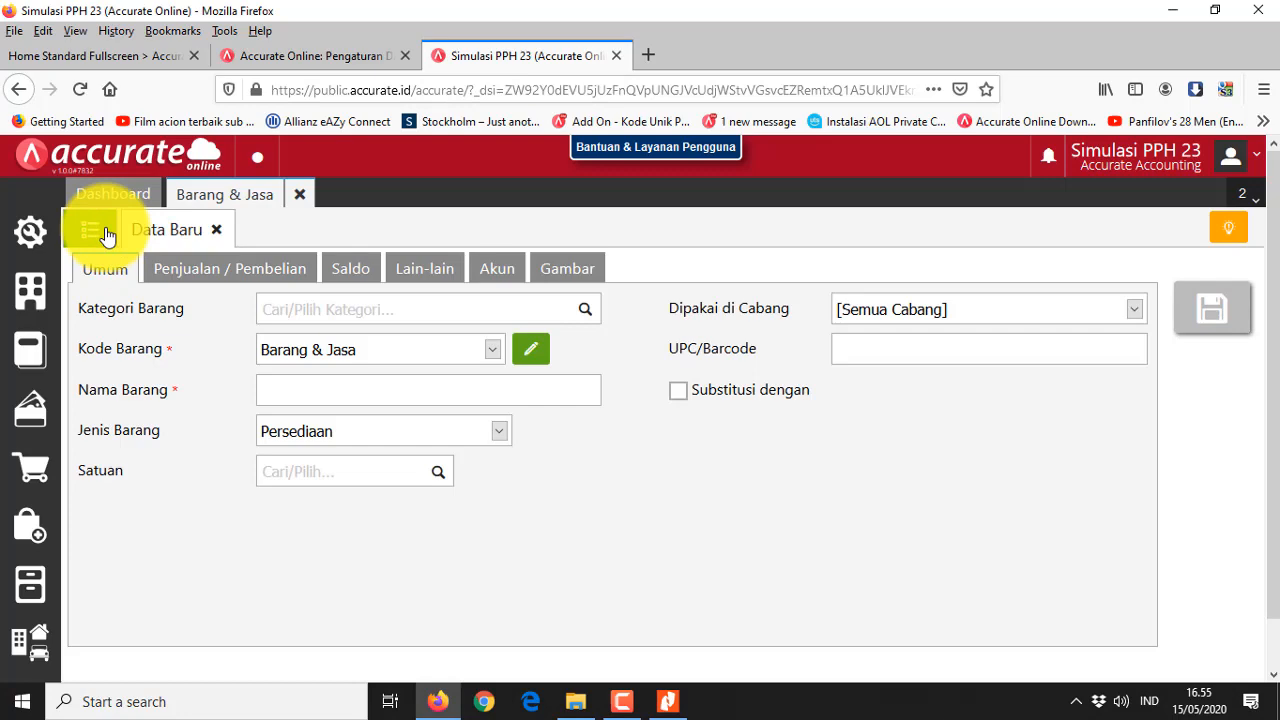
left_click(90, 229)
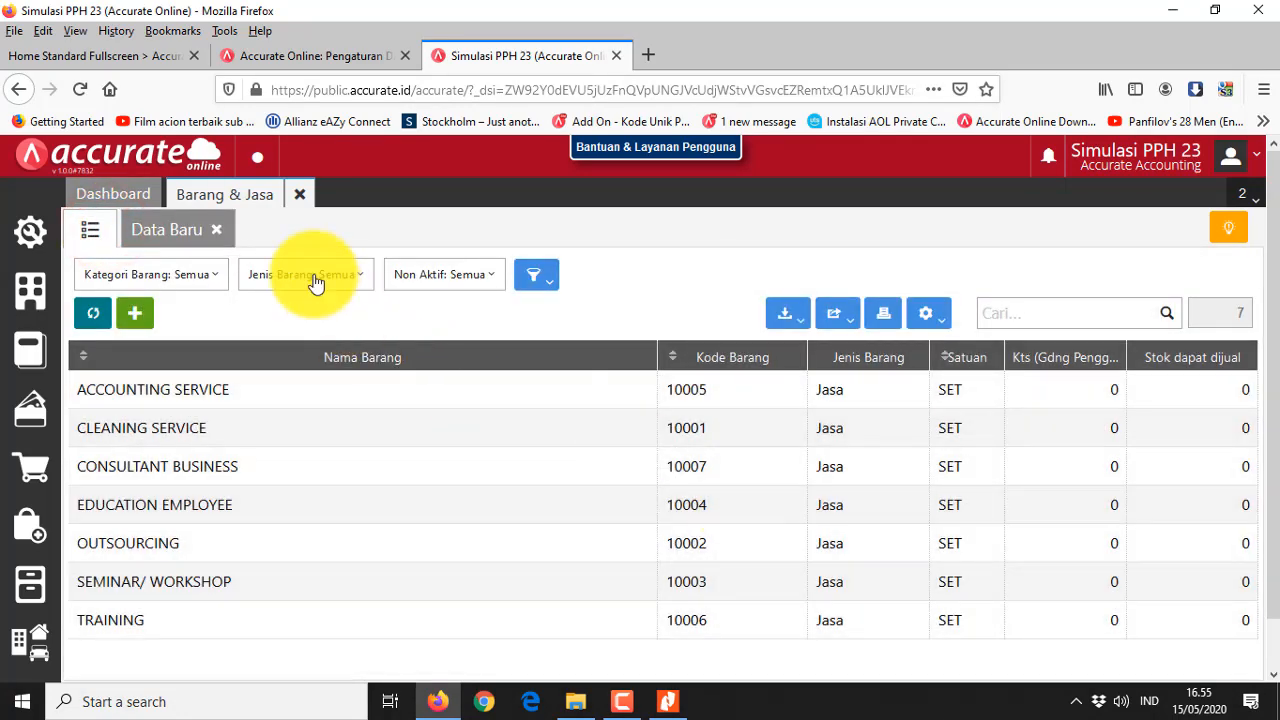
left_click(310, 274)
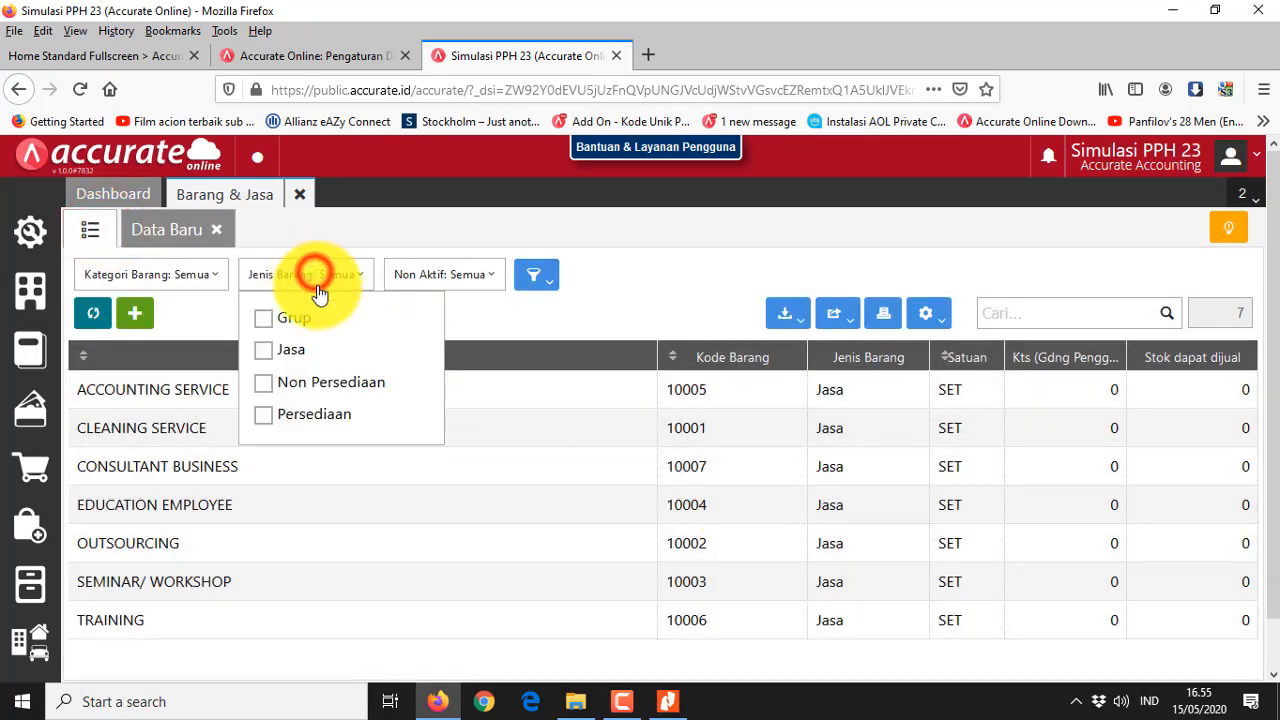
left_click(263, 347)
left_click(674, 279)
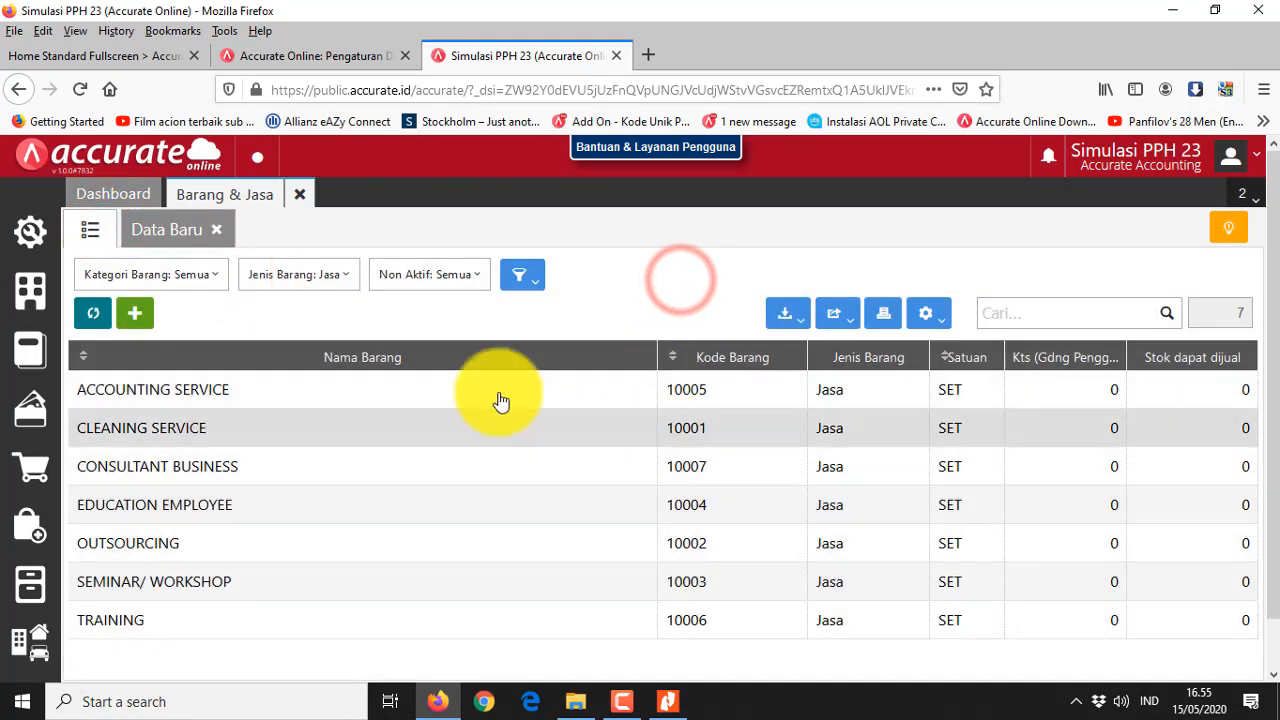
Place the Kode Barang column before Nama Barang, narrow the Nama Barang column, and look through the available list columns
left_click_drag(657, 364, 112, 357)
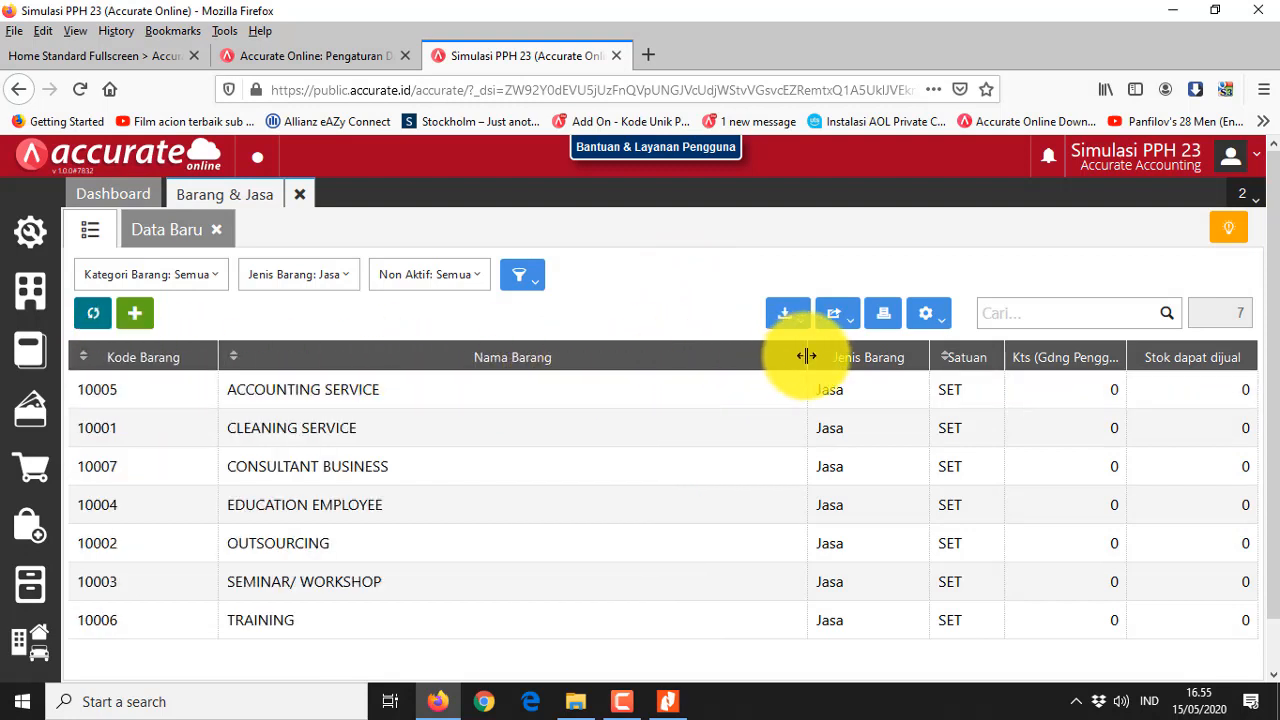
left_click_drag(806, 356, 520, 357)
left_click(926, 313)
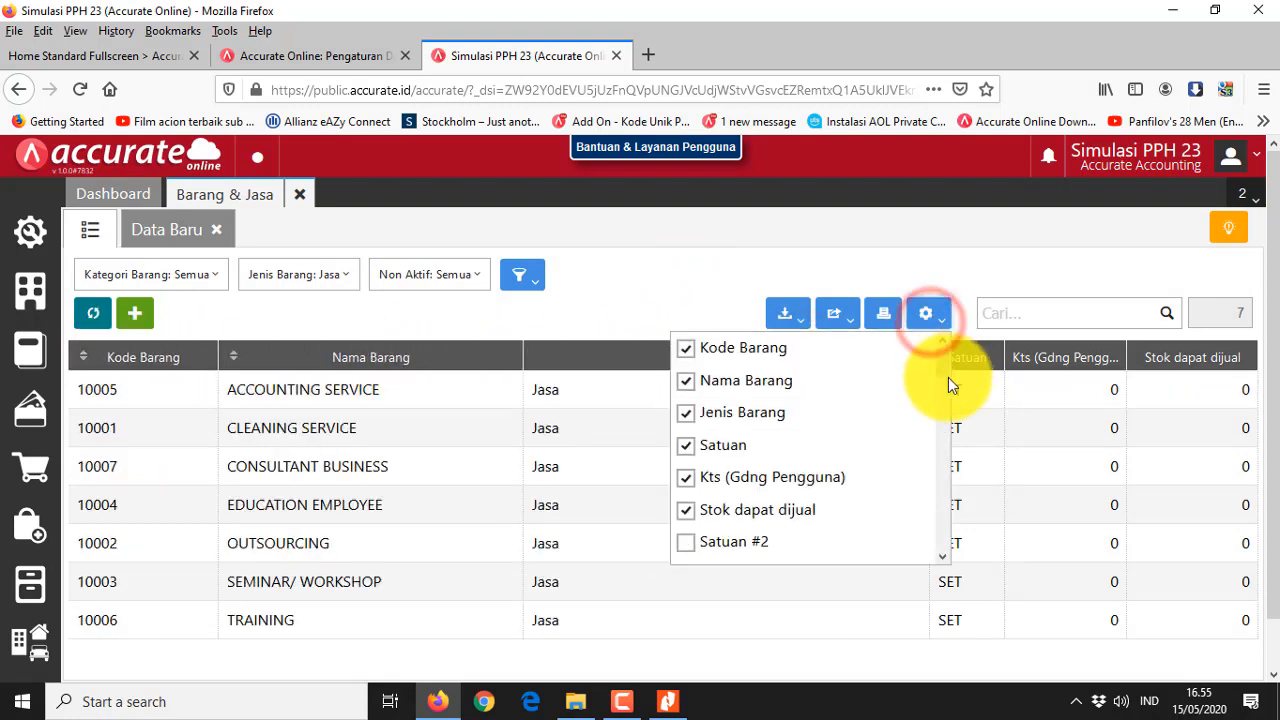
mouse_move(947, 367)
left_mouse_down()
mouse_move(957, 472)
mouse_move(948, 373)
left_mouse_up()
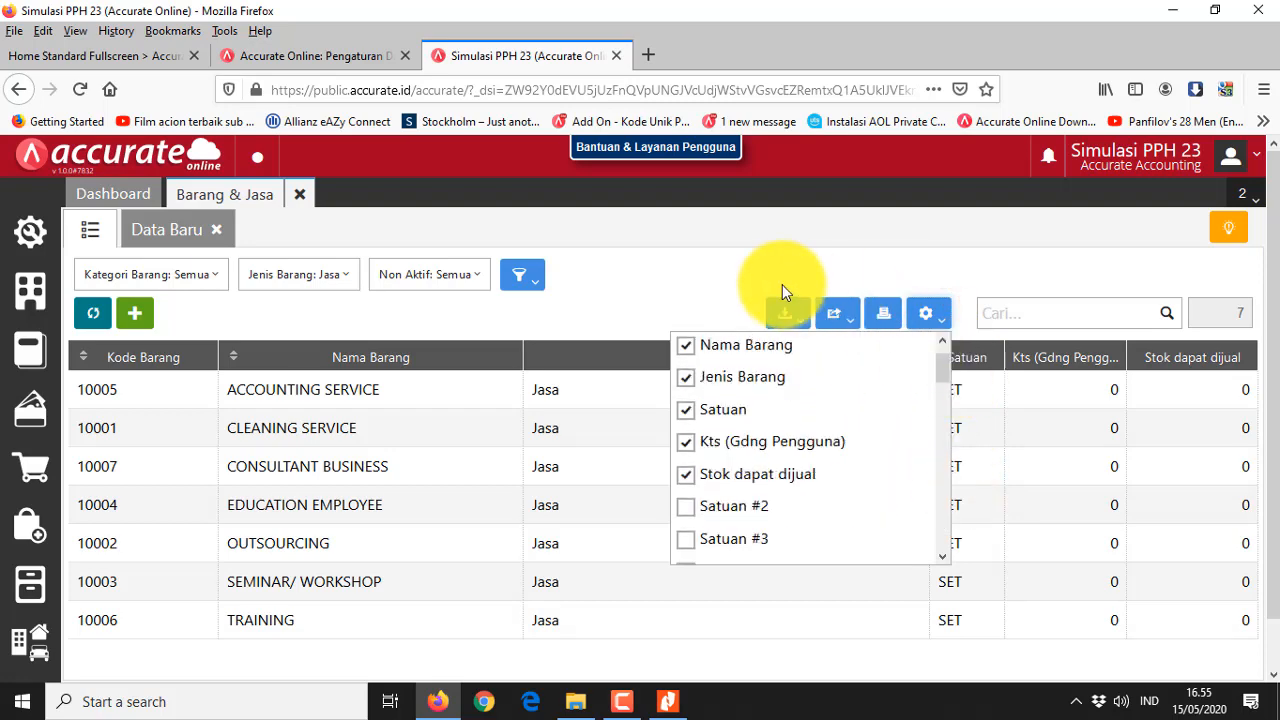
left_click(740, 268)
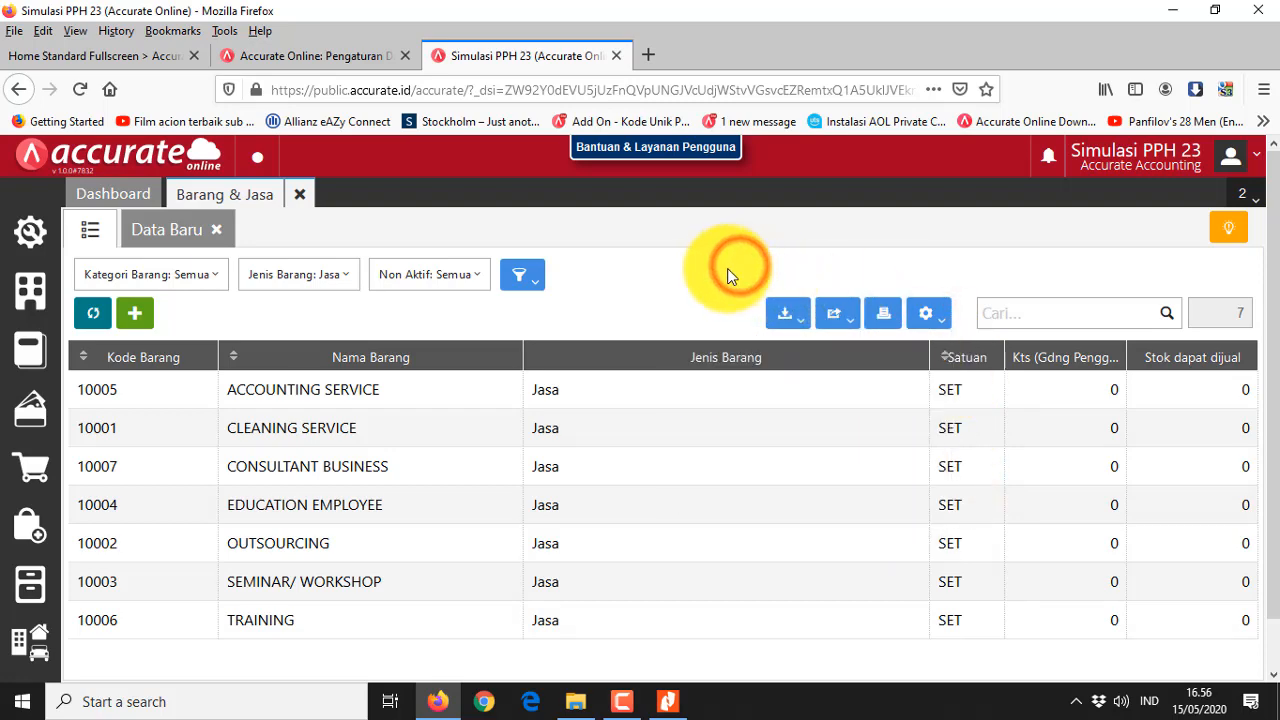
Open the ACCOUNTING SERVICE item and examine the PPh choices available in its sales and purchase tax settings
left_click(375, 394)
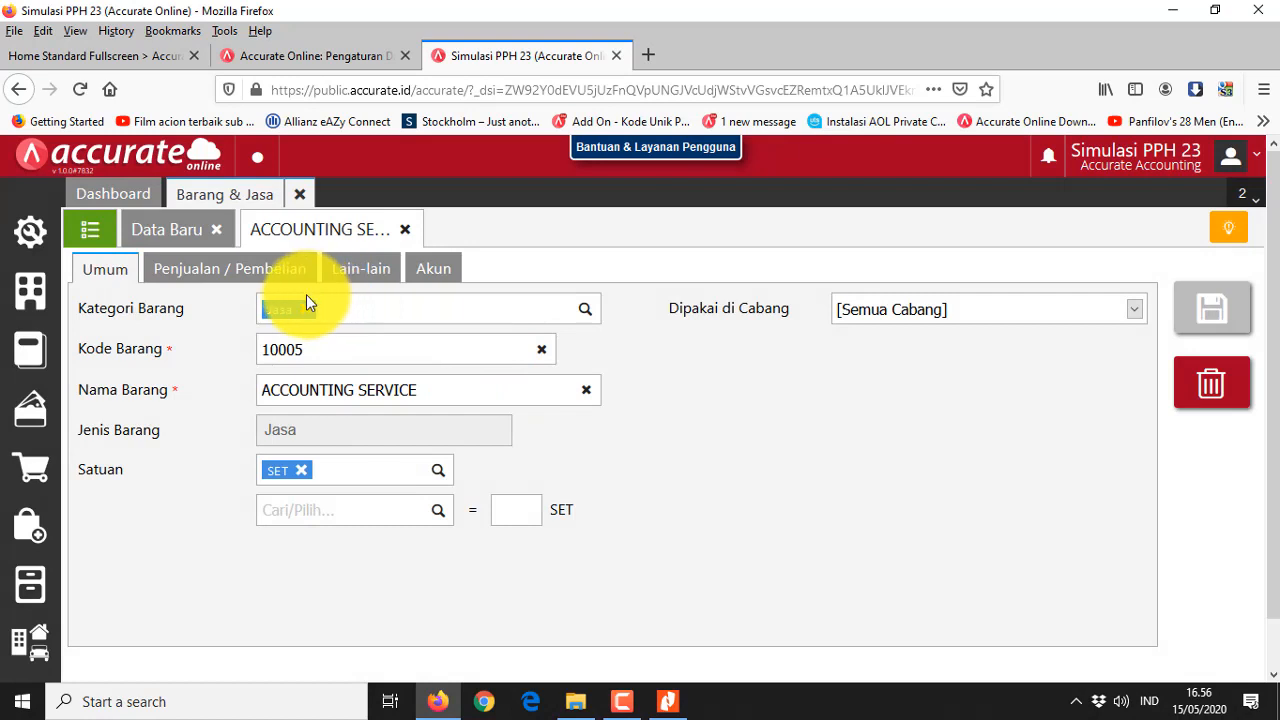
left_click(364, 270)
left_click(264, 268)
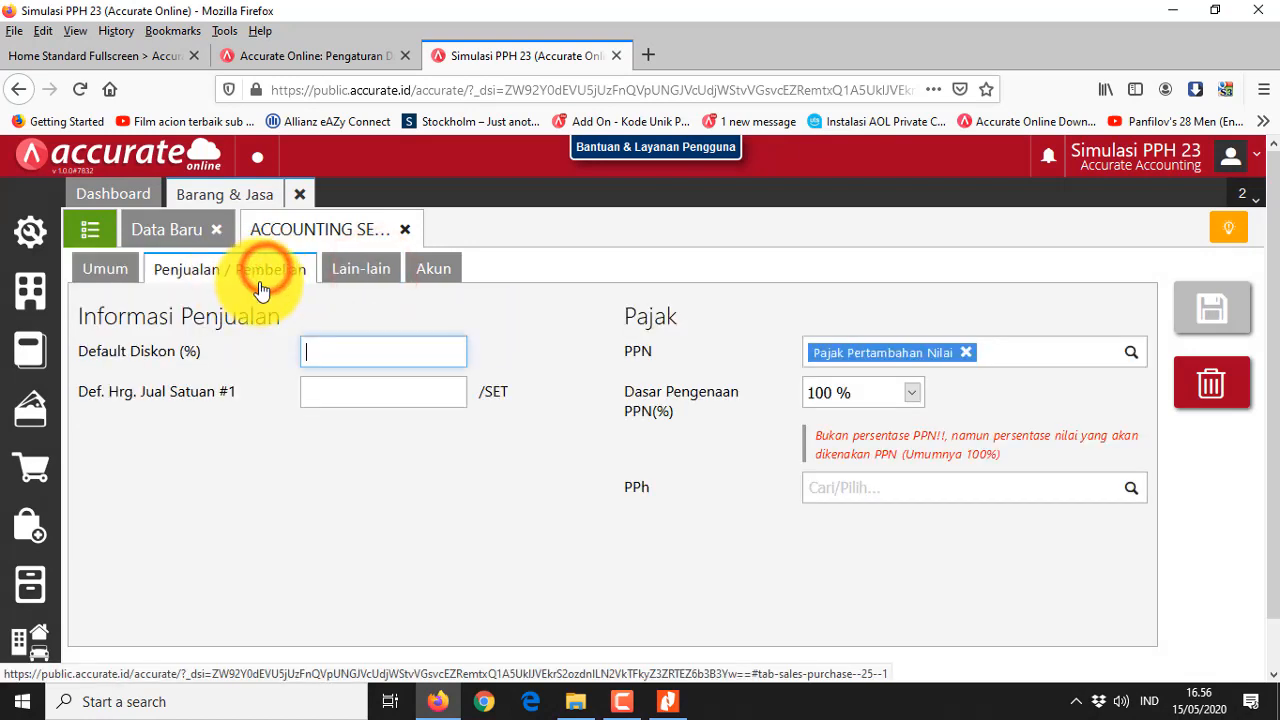
left_click(1135, 493)
left_click_drag(1140, 532, 705, 557)
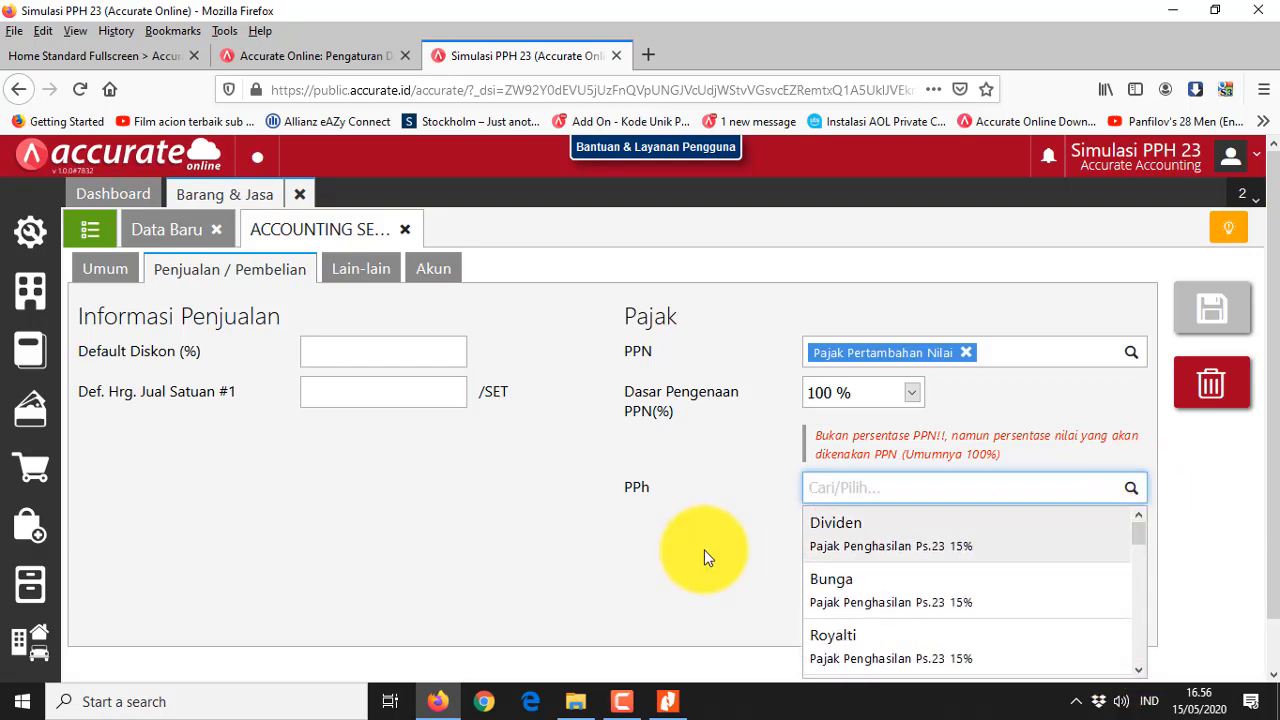
left_click(637, 557)
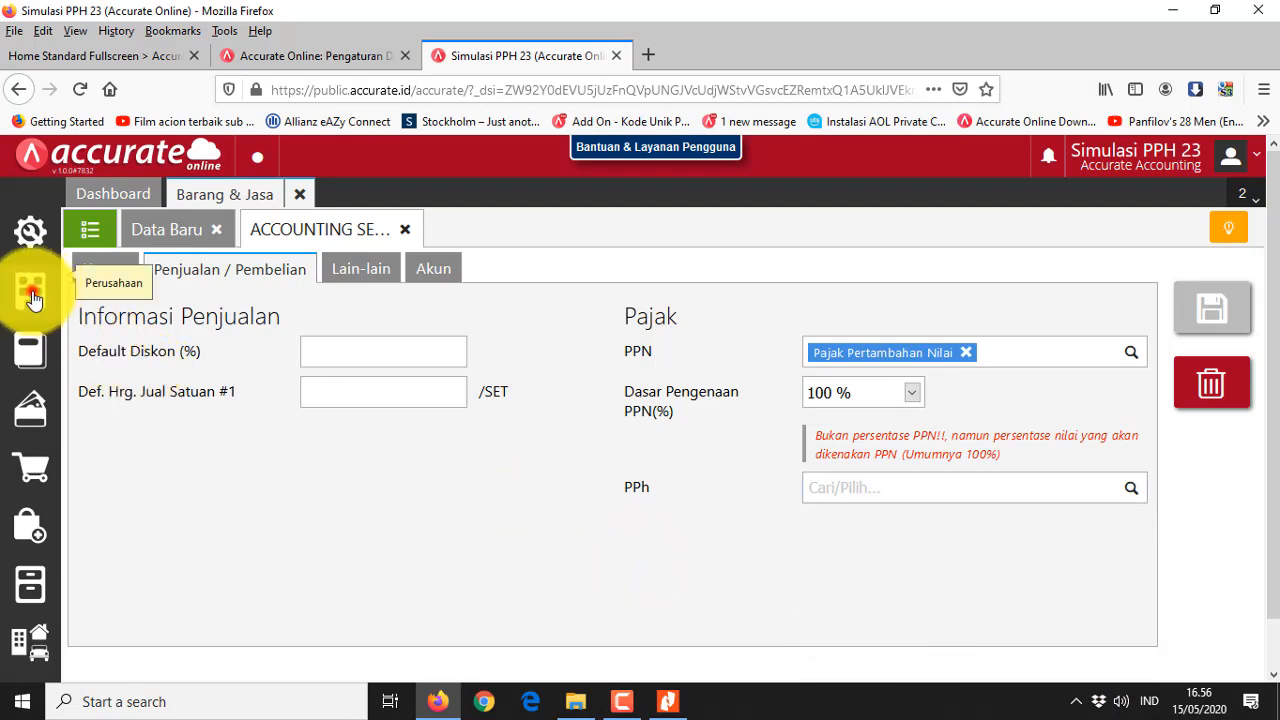
Open the company's Pajak list to review the existing taxes
left_click(31, 293)
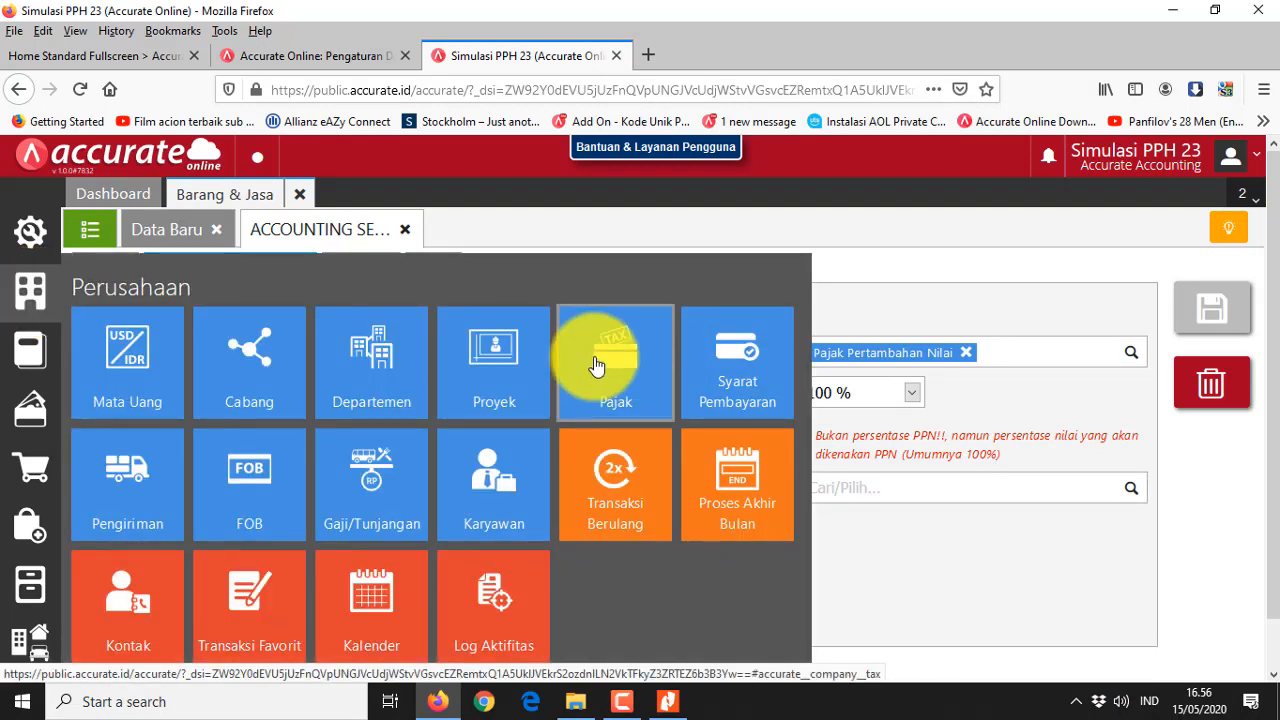
left_click(641, 392)
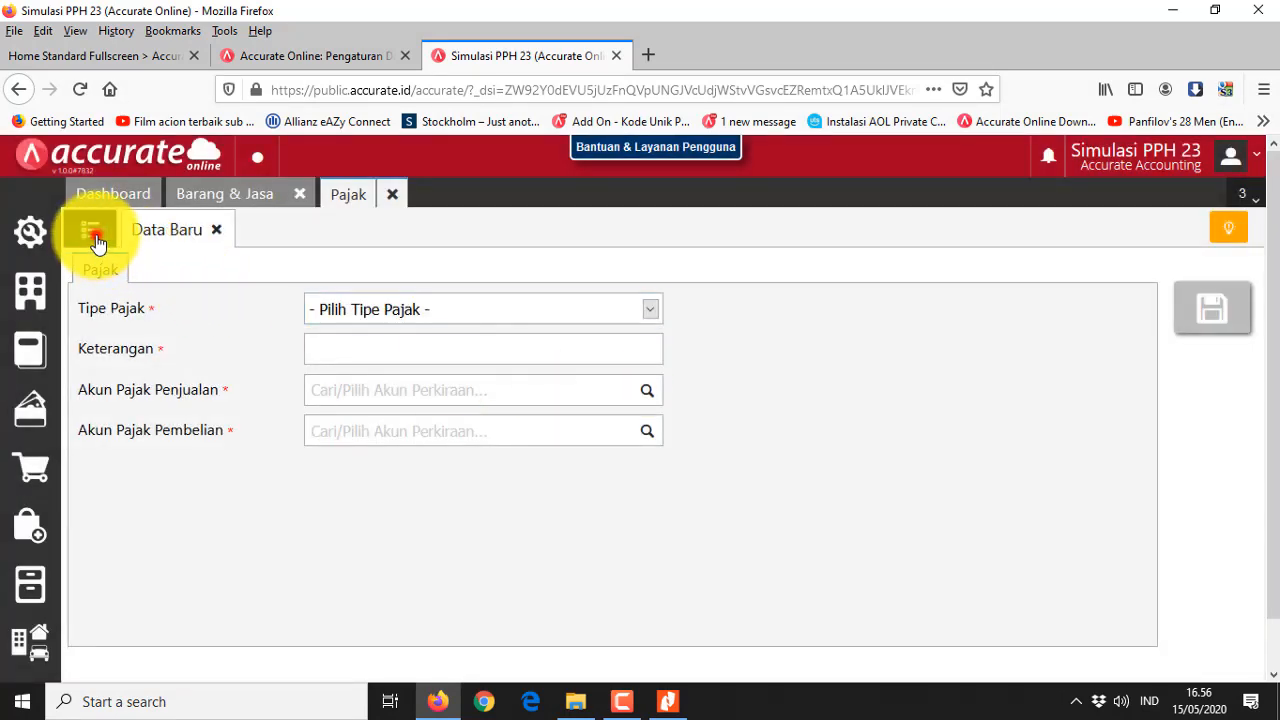
left_click(95, 240)
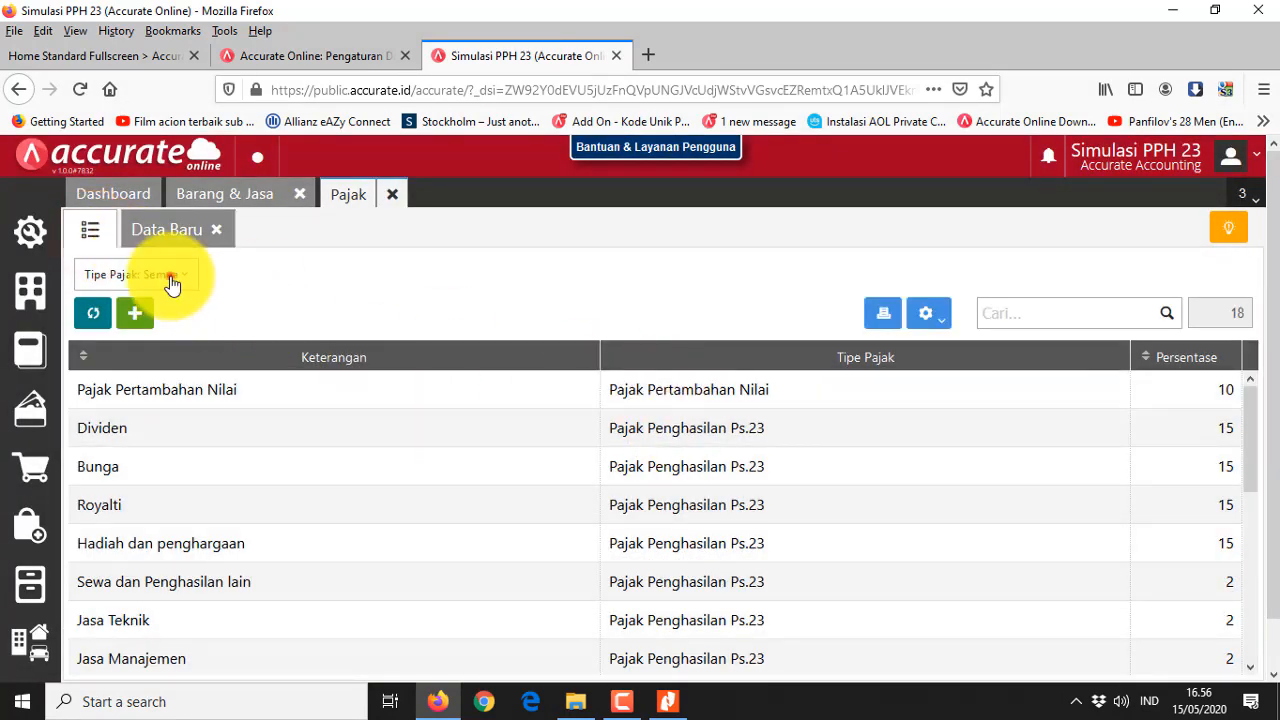
Filter the Pajak list by Pajak Penghasilan Ps.23 and compare its taxes with the service items in the Barang & Jasa list
left_click(172, 280)
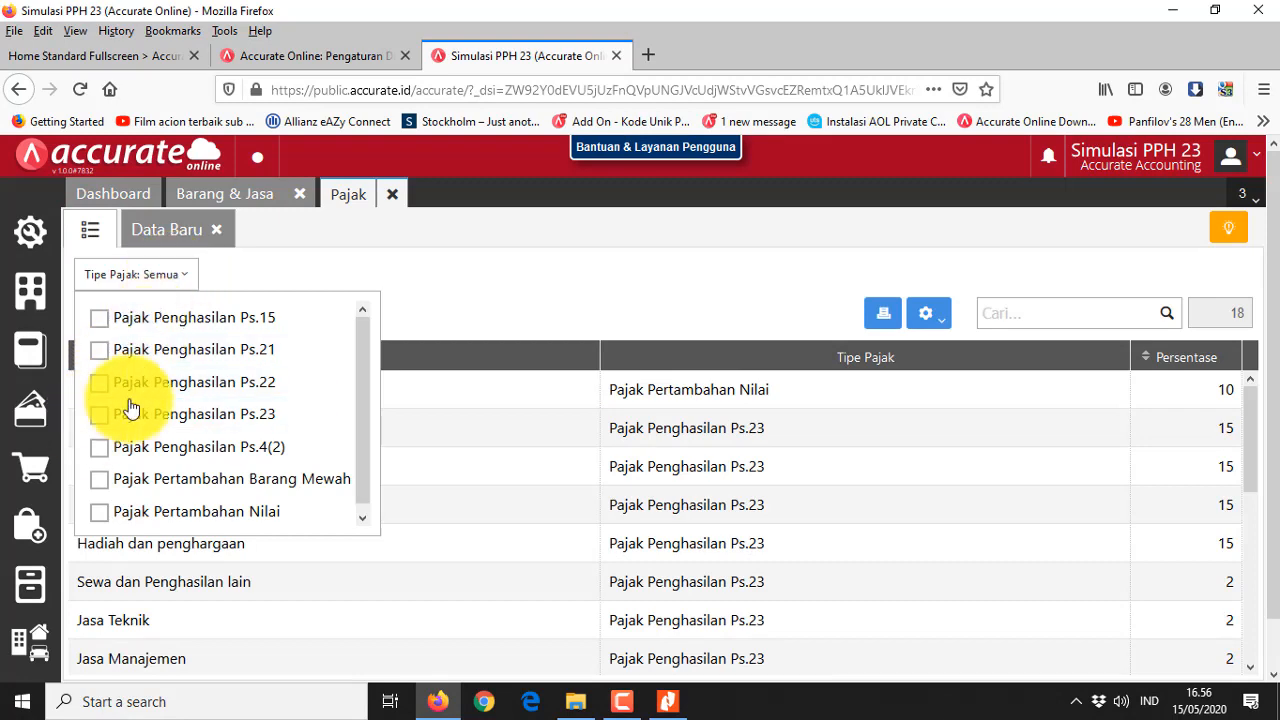
left_click(101, 418)
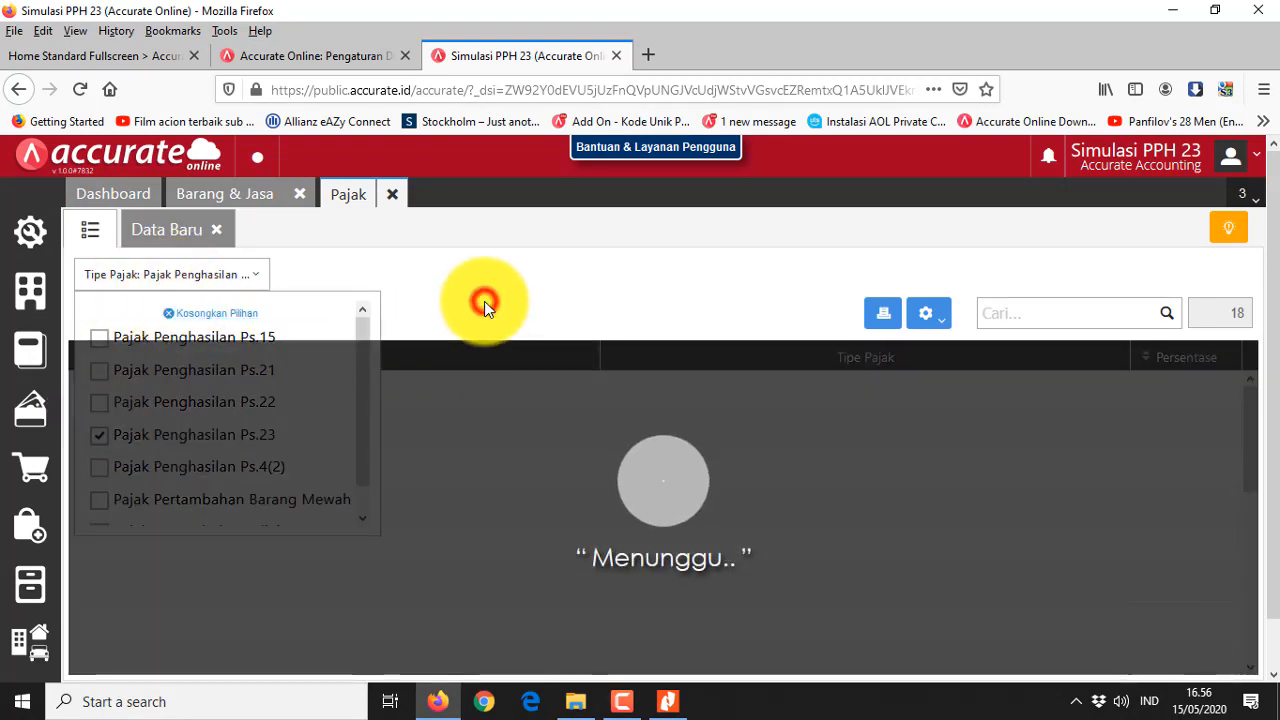
left_click(484, 307)
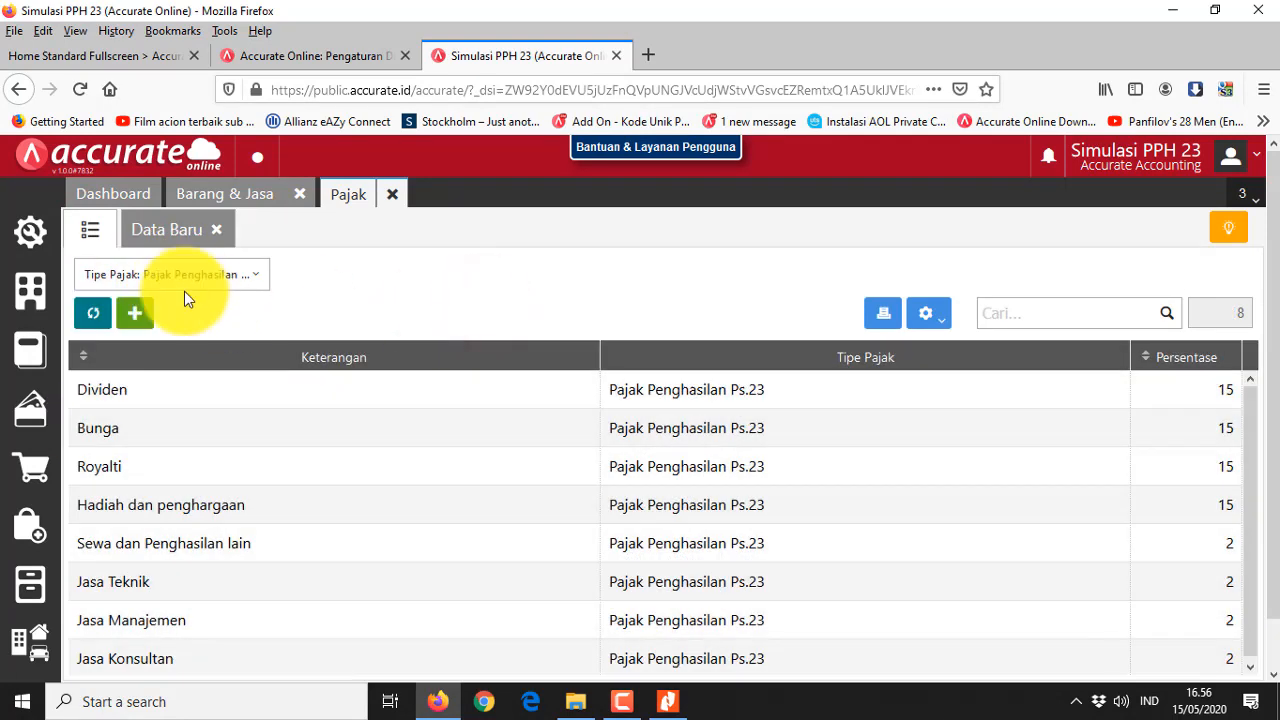
left_click_drag(1250, 432, 1247, 527)
left_click(230, 194)
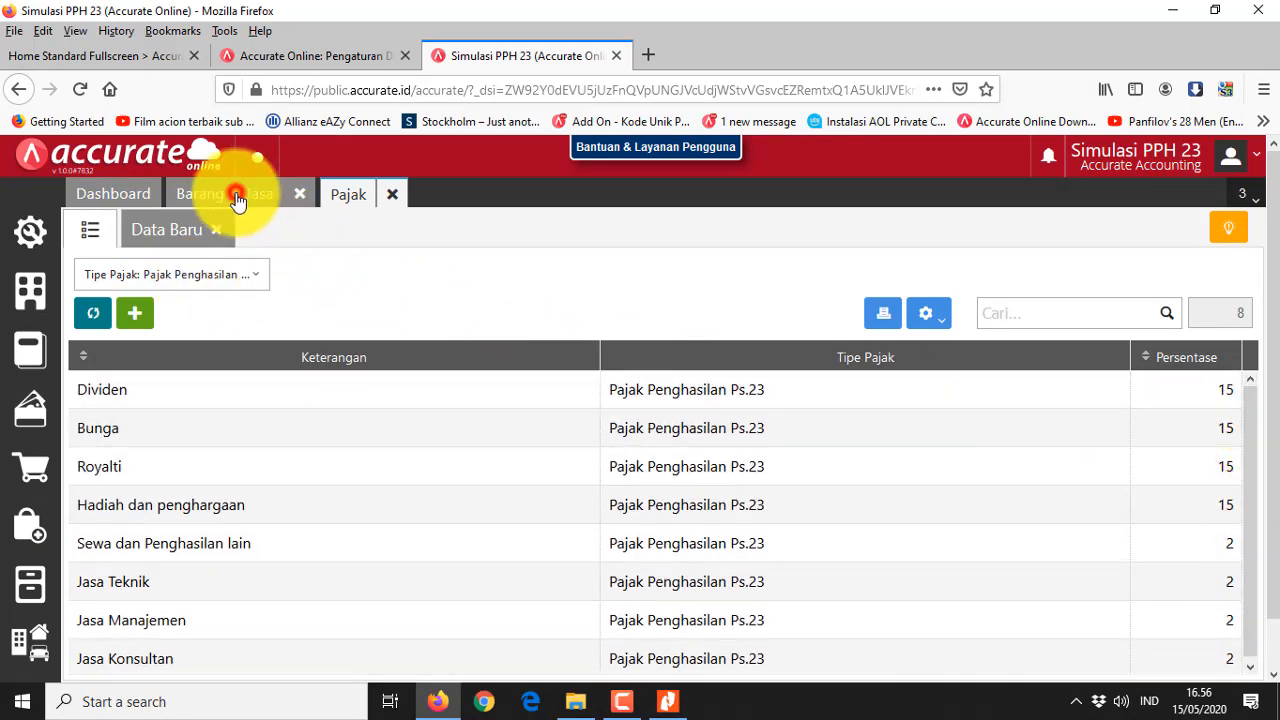
left_click(90, 229)
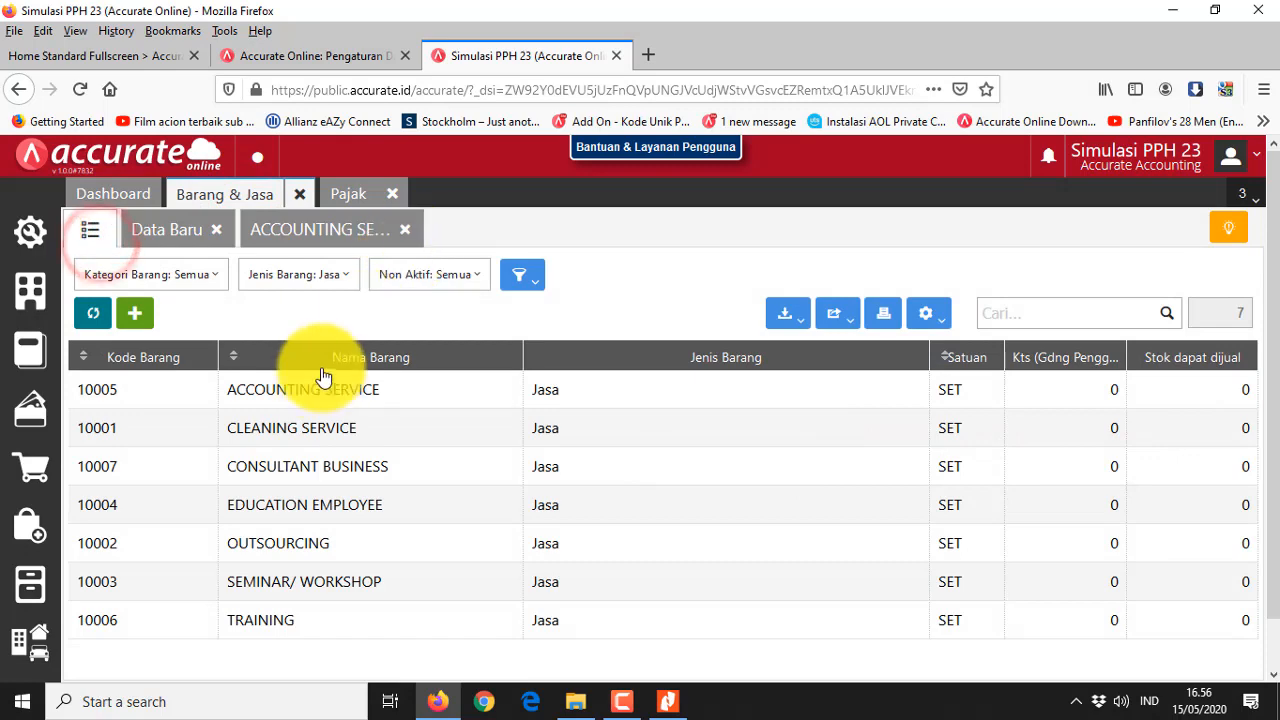
left_click(346, 194)
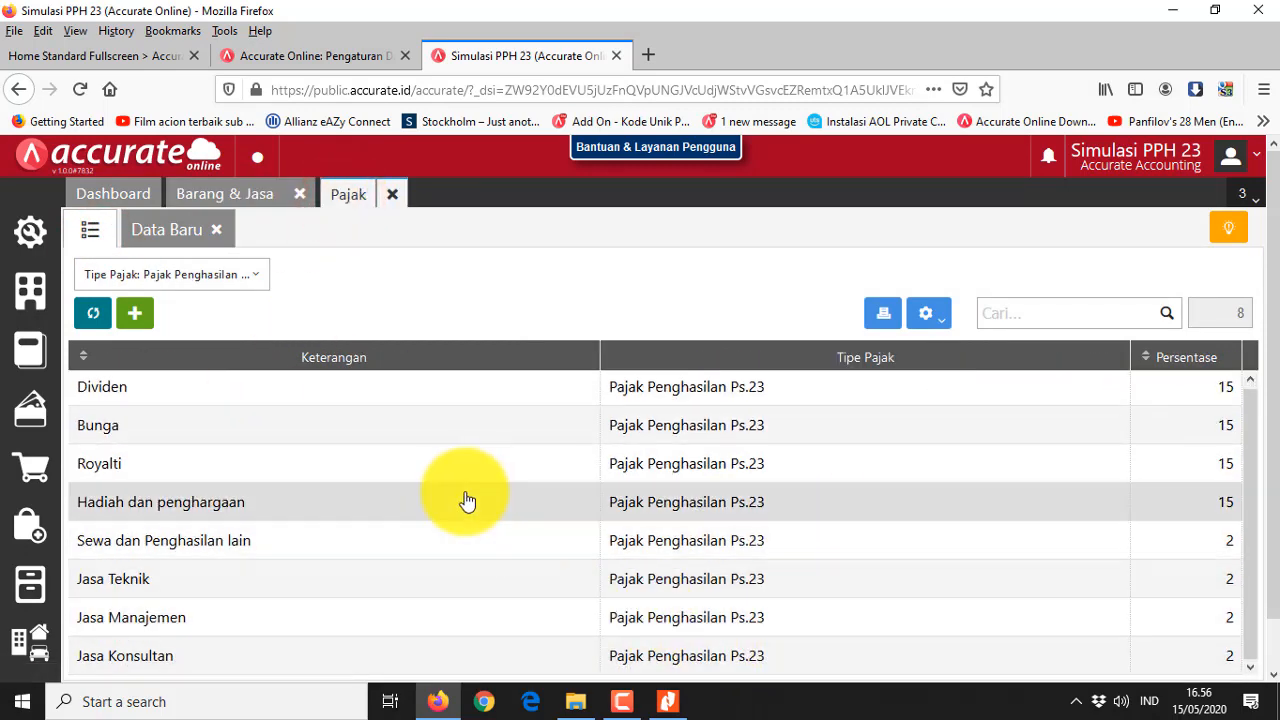
scroll(283, 625, "down", 2)
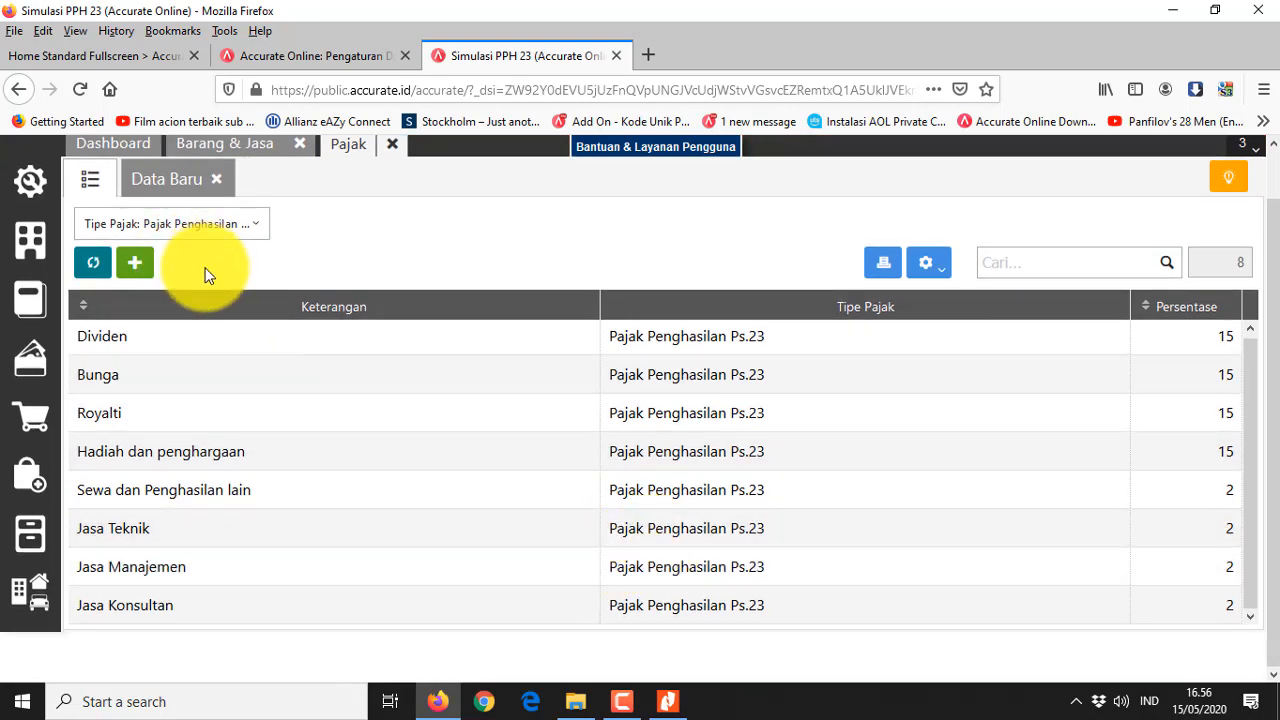
Start a new tax of type Pajak Penghasilan Ps.23 with the PPh 23 type Jasa Akuntansi, Pembukuan, Dan Atestasi Laporan Keuangan
left_click(177, 186)
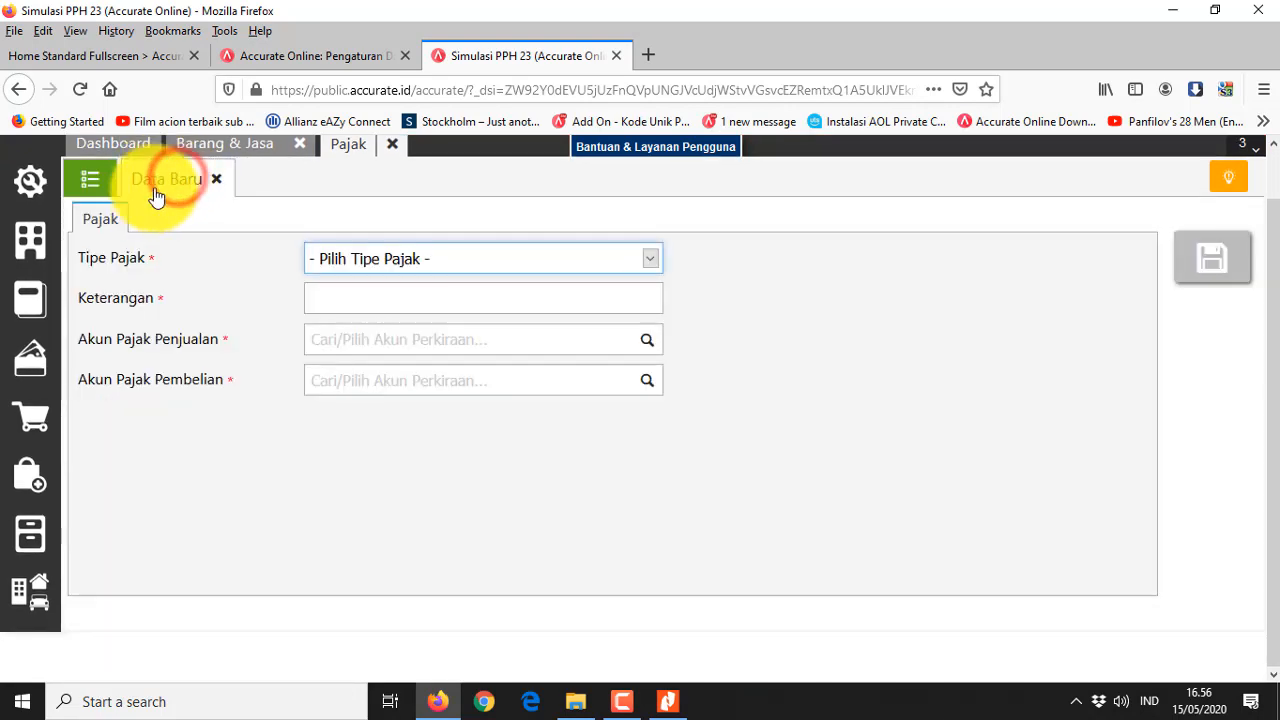
left_click(515, 259)
left_click(466, 479)
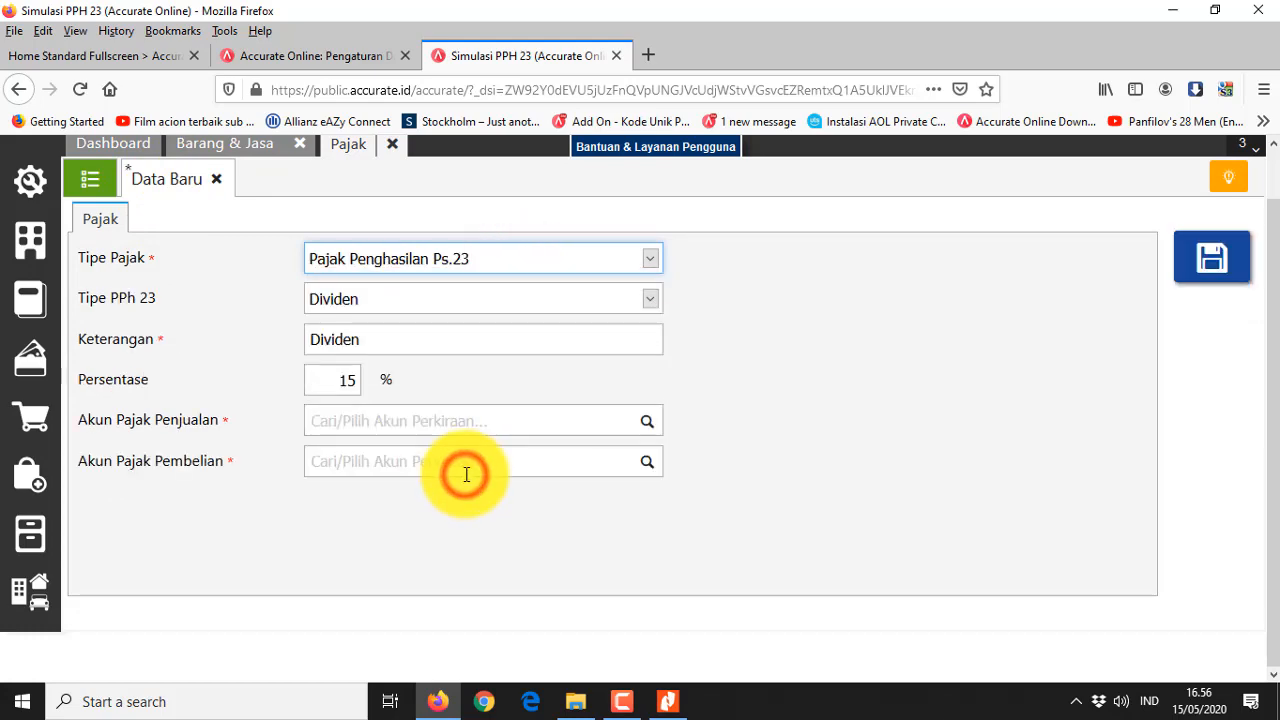
left_click(380, 303)
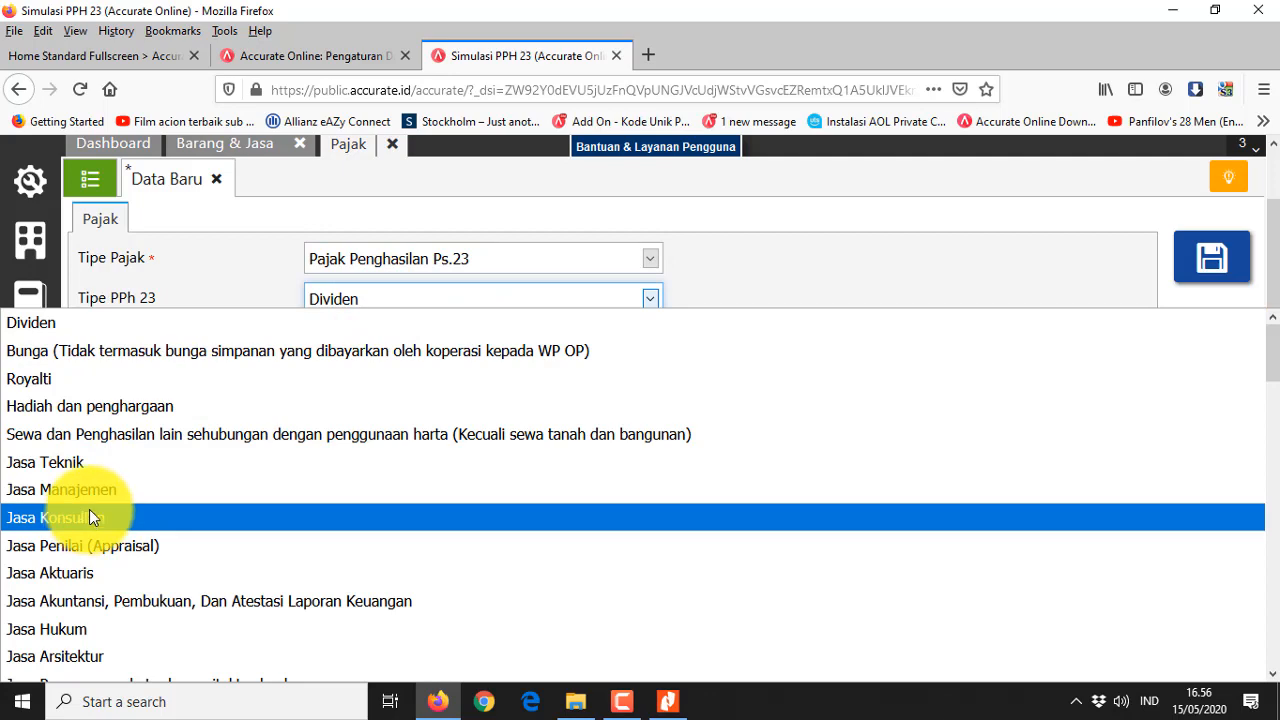
scroll(89, 515, "down", 1)
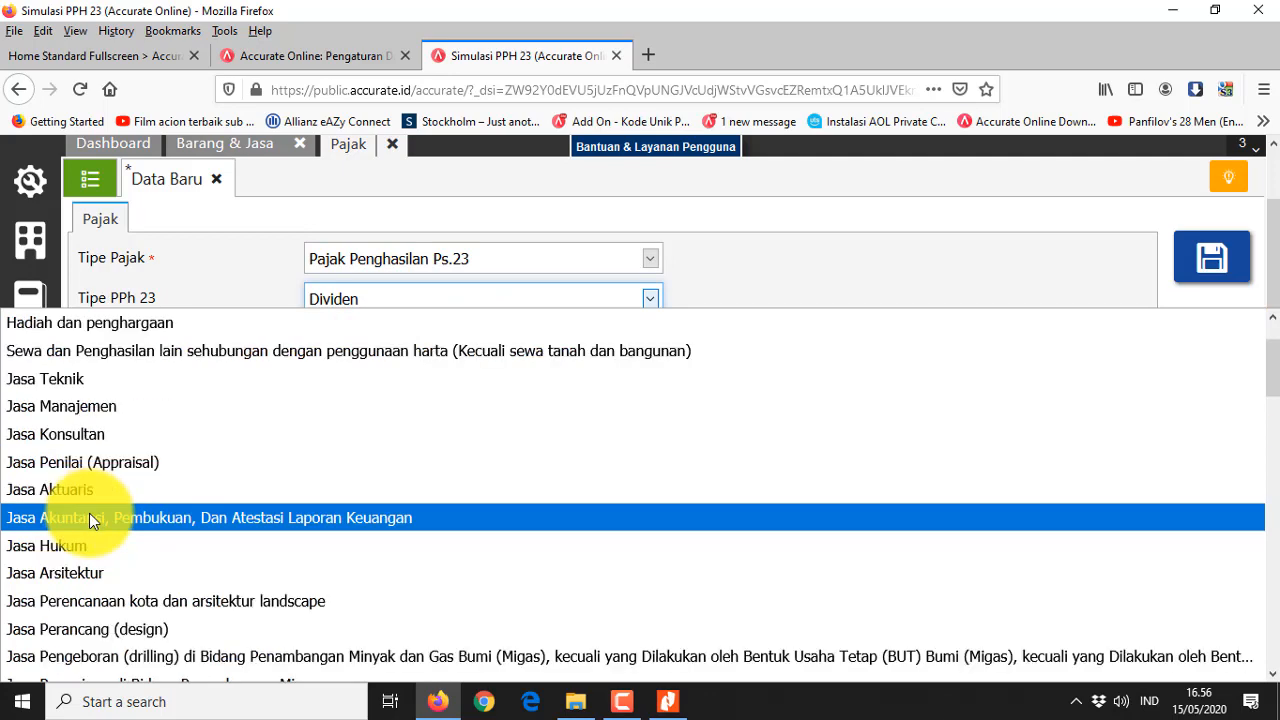
scroll(89, 513, "up", 1)
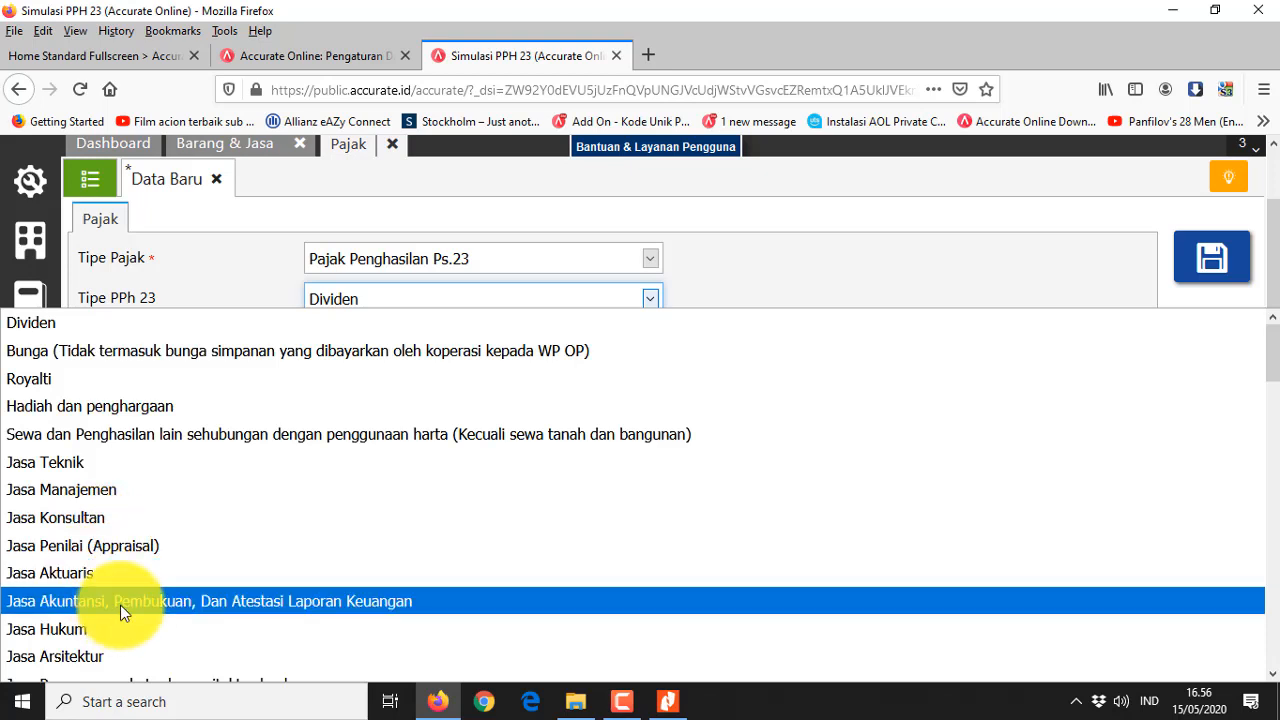
left_click(309, 605)
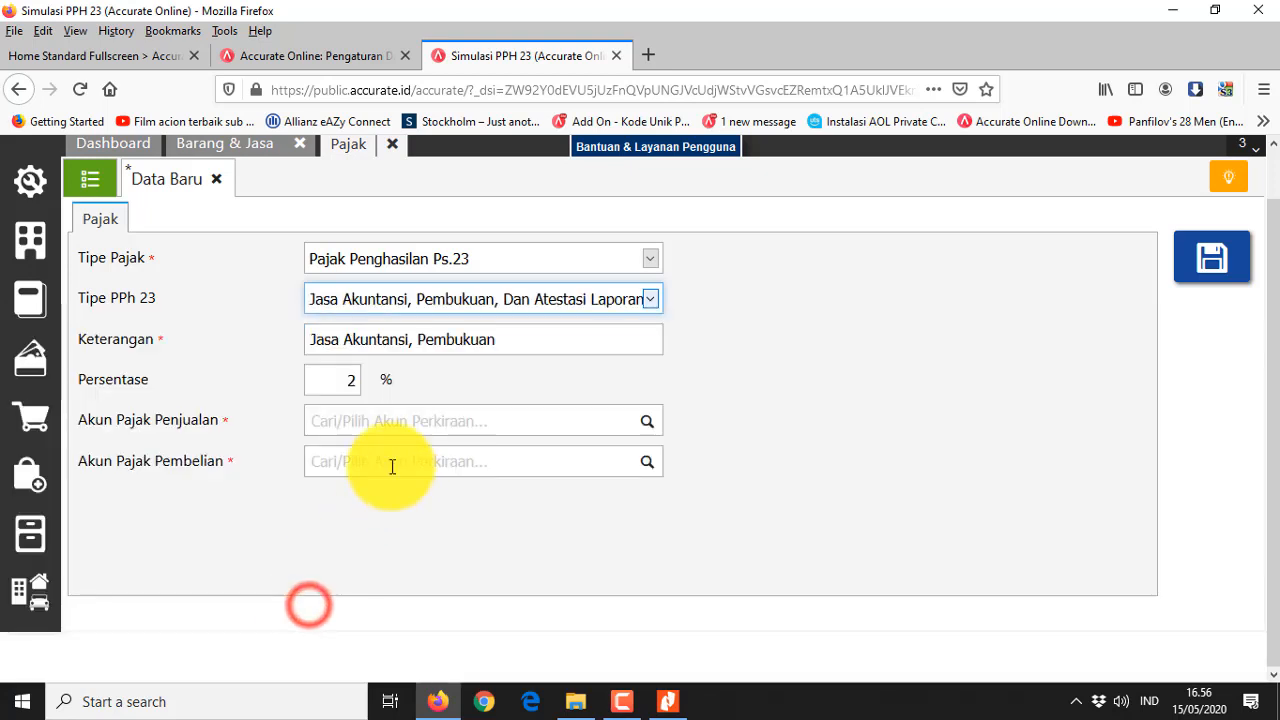
left_click(337, 378)
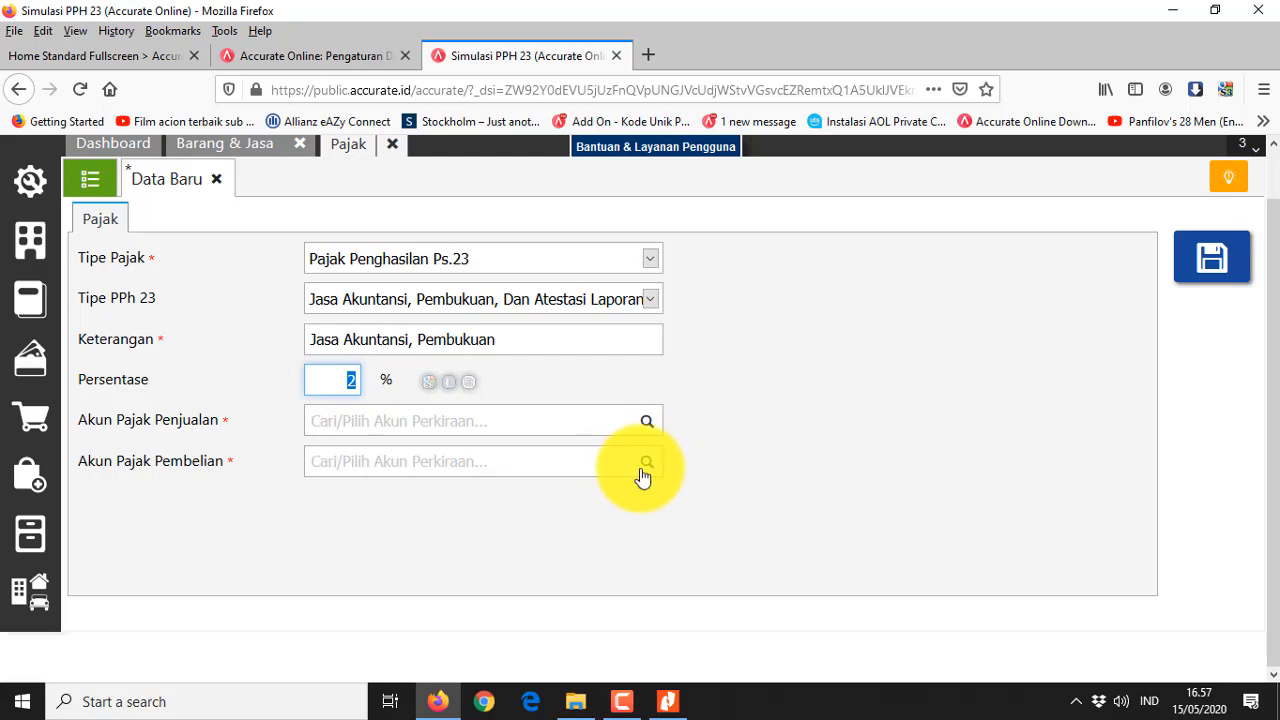
Assign PPh 23 Penjualan (110505) as the sales tax account and PPh 23 Pembelian (210202) as the purchase tax account, and save the tax
left_click(647, 421)
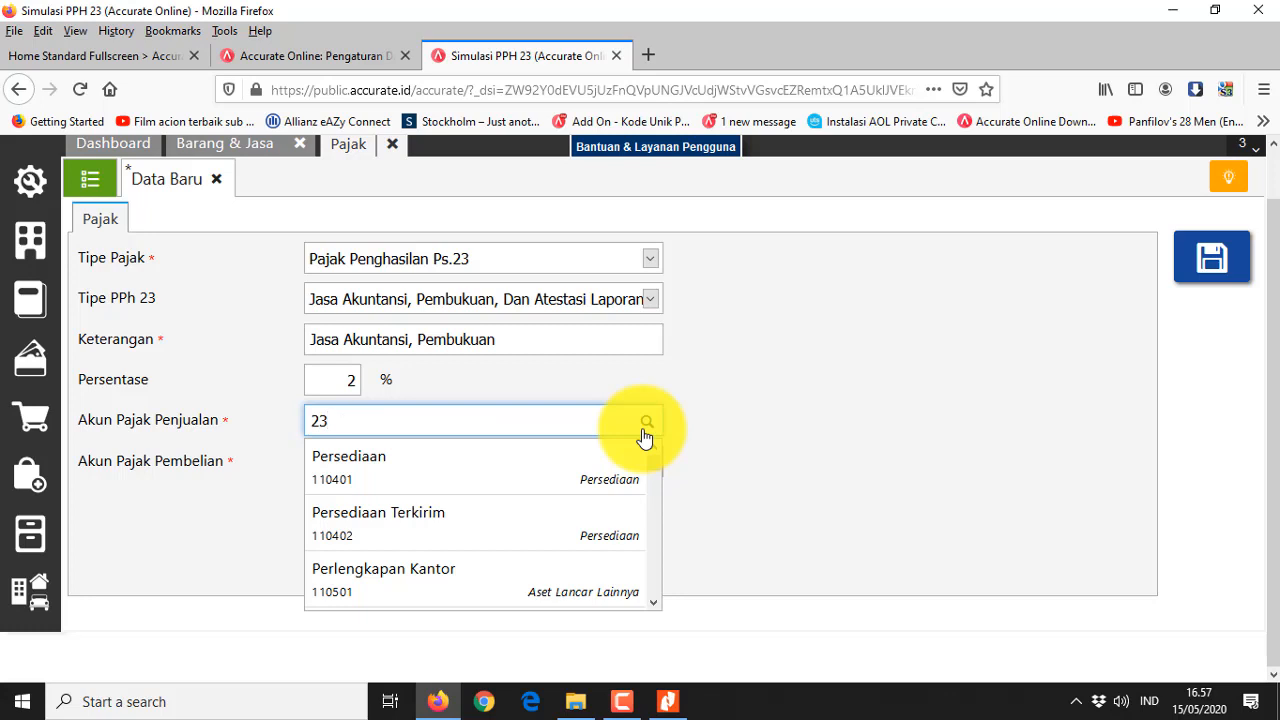
left_click(520, 480)
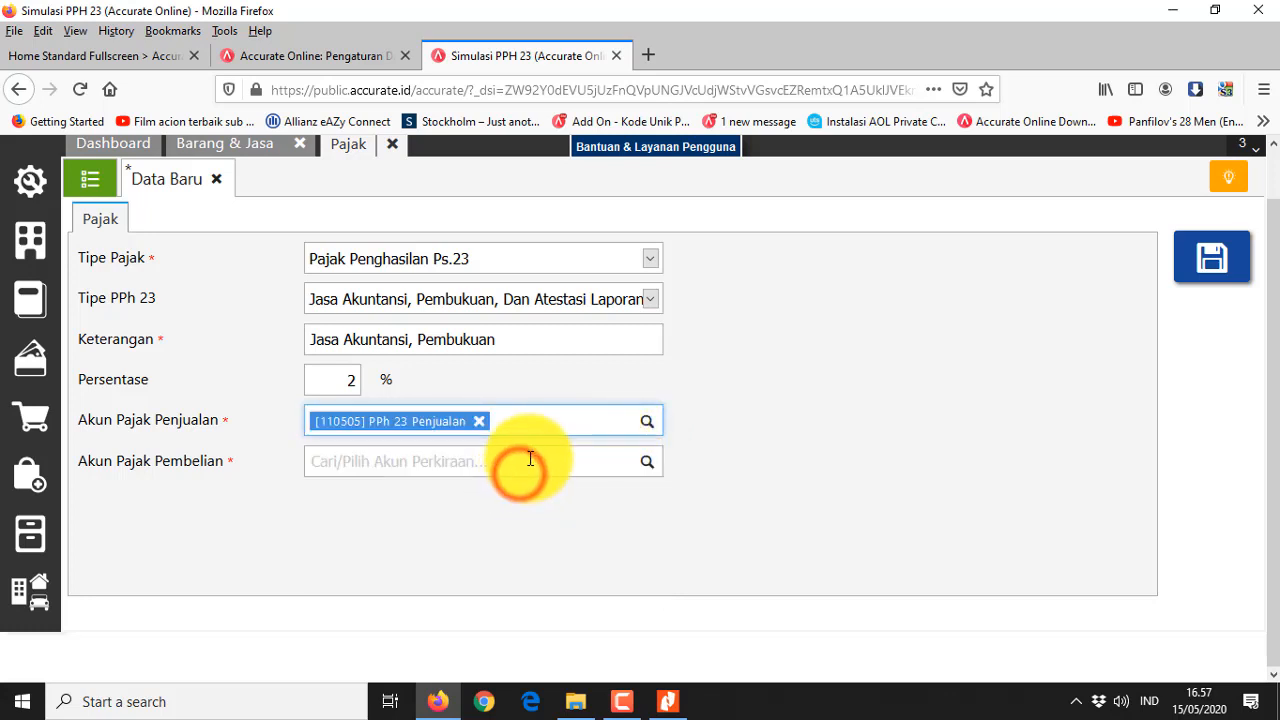
left_click(524, 461)
left_click(644, 464)
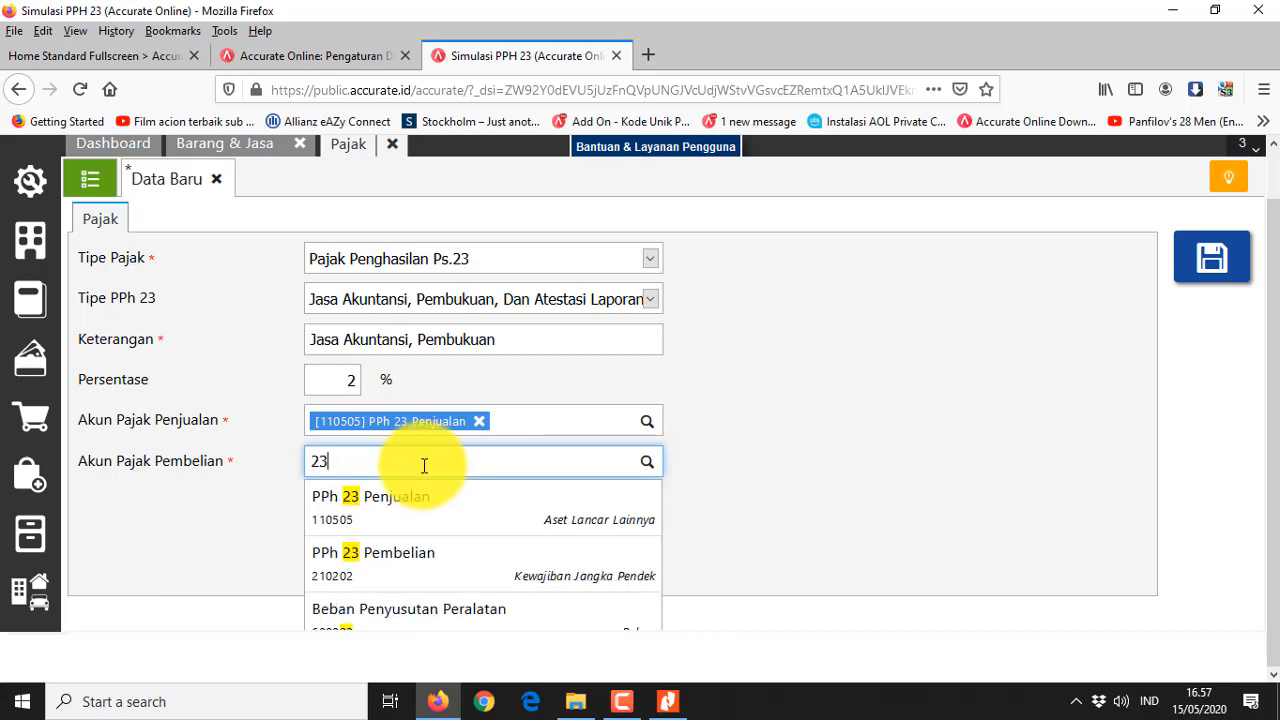
left_click(411, 555)
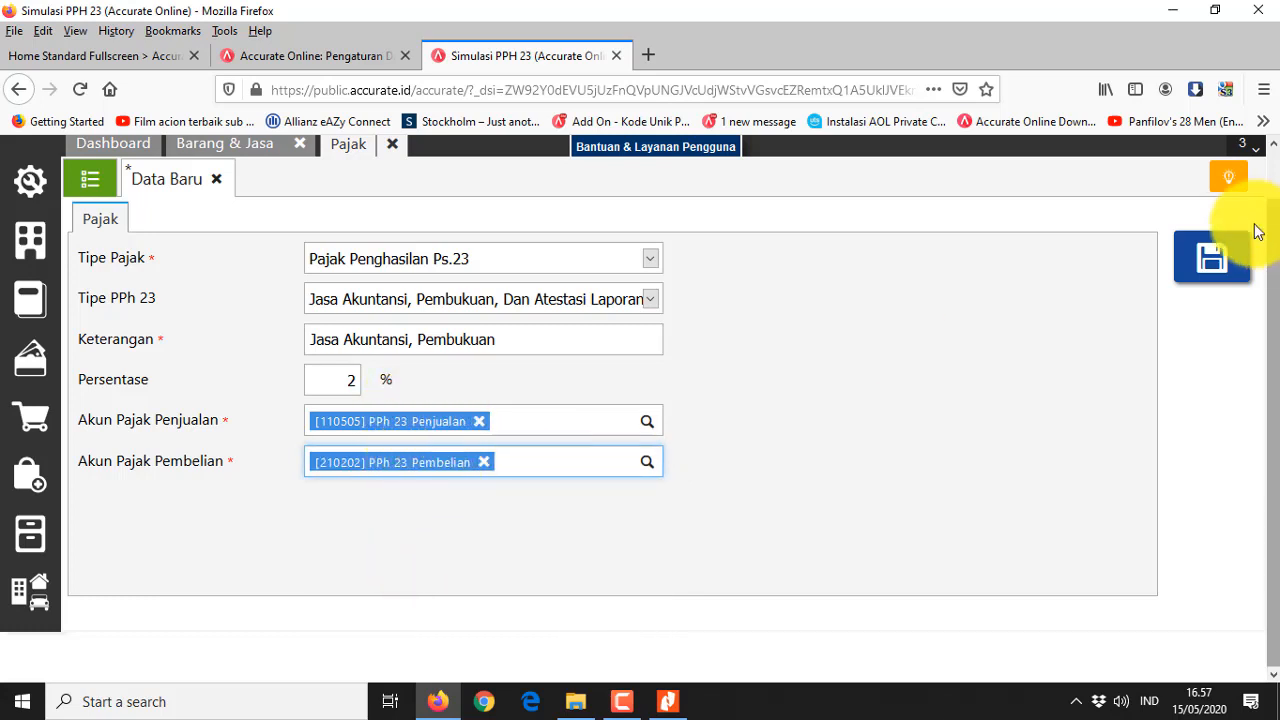
left_click(1212, 258)
left_click(89, 179)
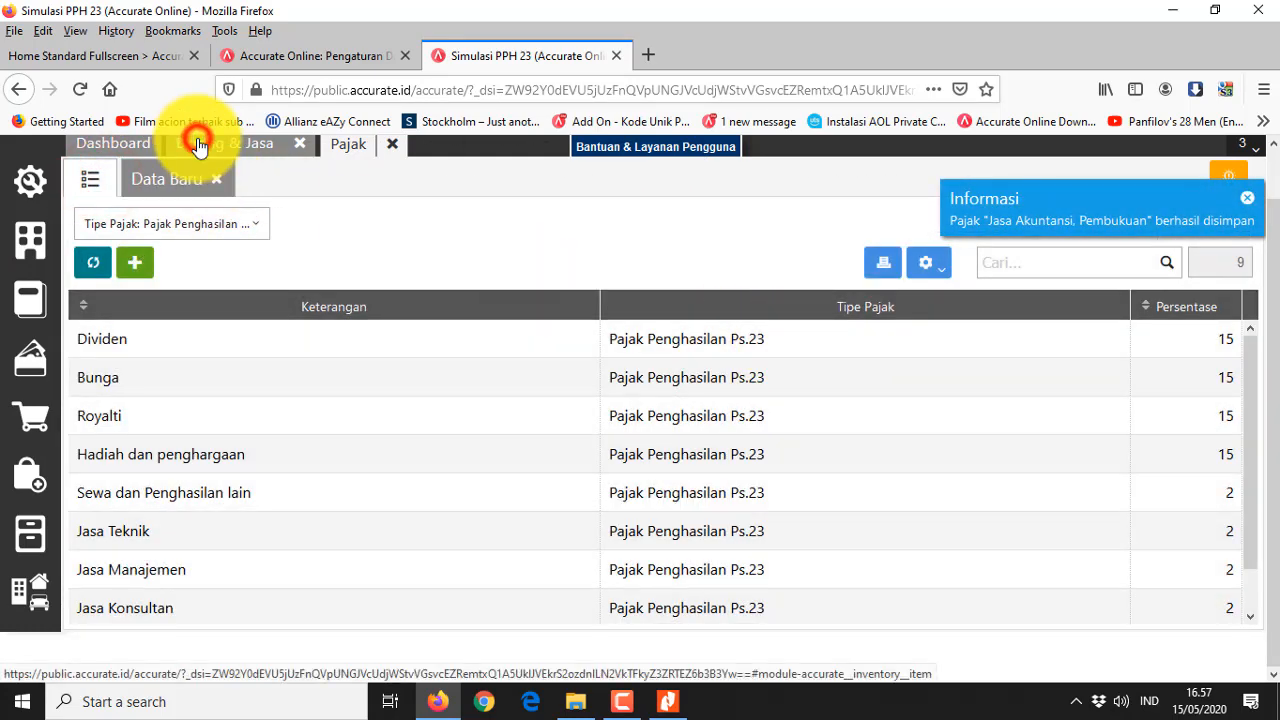
Reopen the ACCOUNTING SERVICE item and set its PPh to Jasa Akuntansi, Pembukuan in the sales and purchase settings
left_click(194, 146)
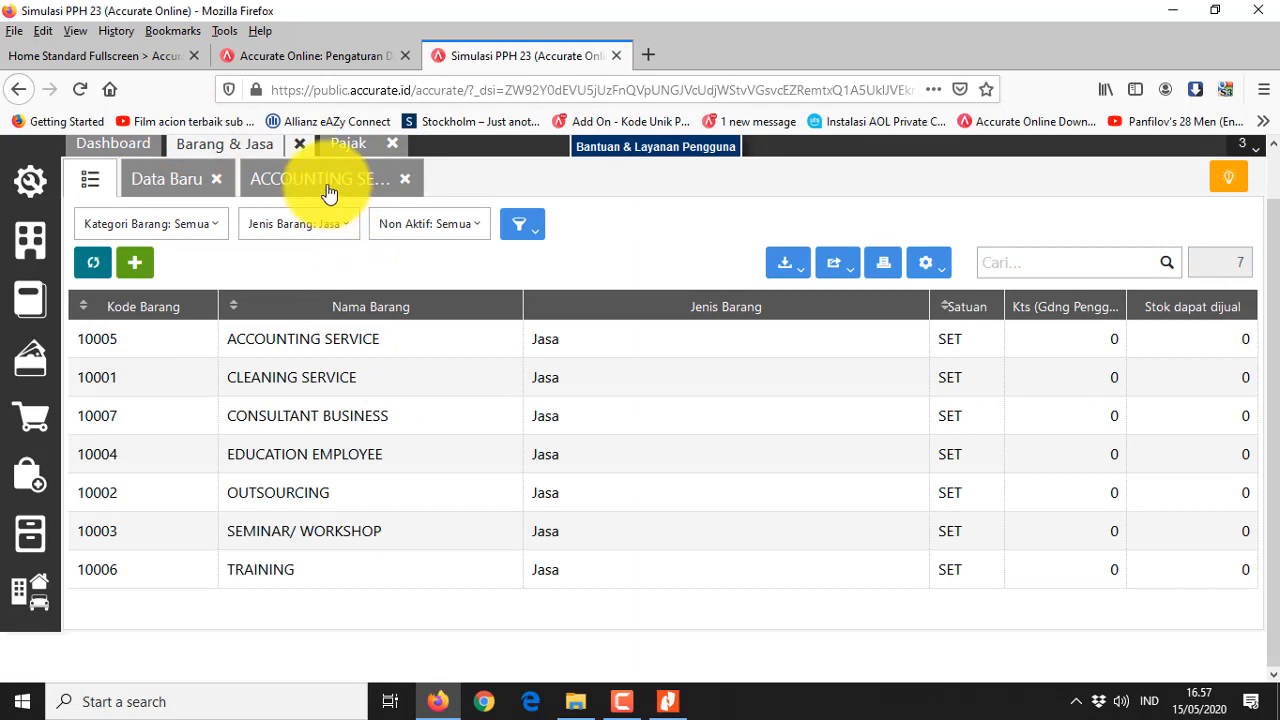
left_click(405, 179)
left_click(92, 222)
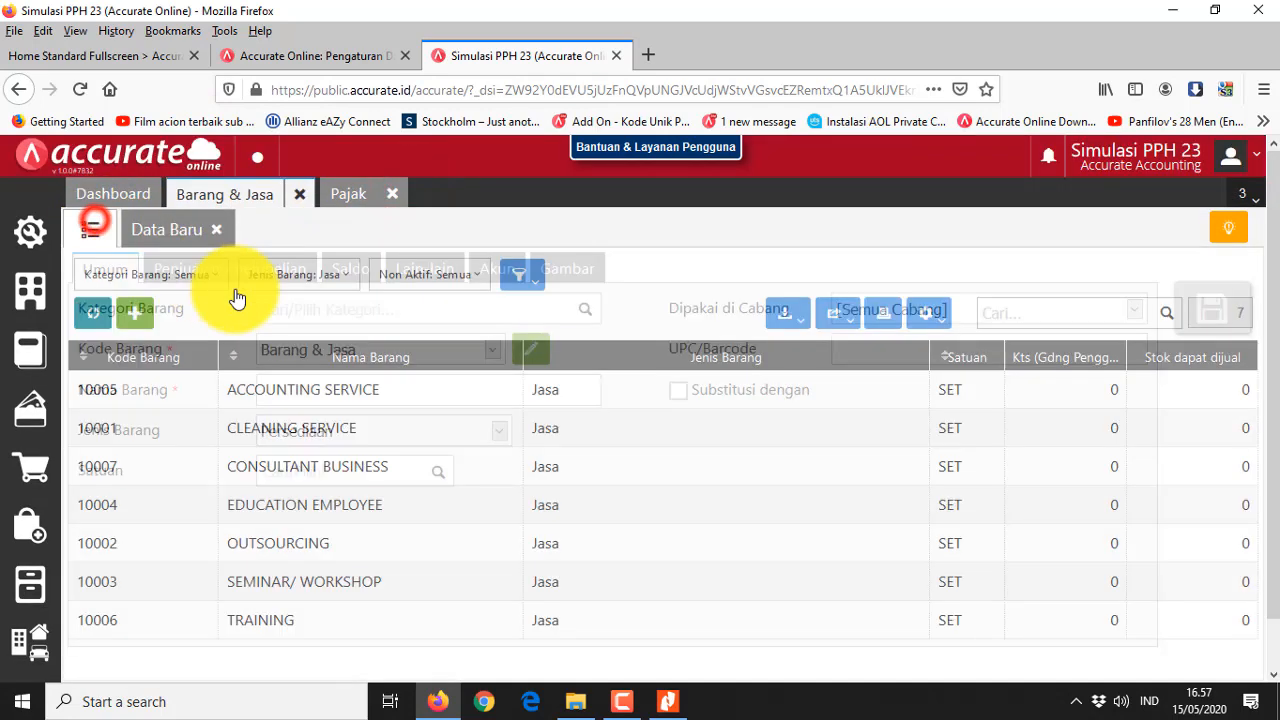
left_click(326, 389)
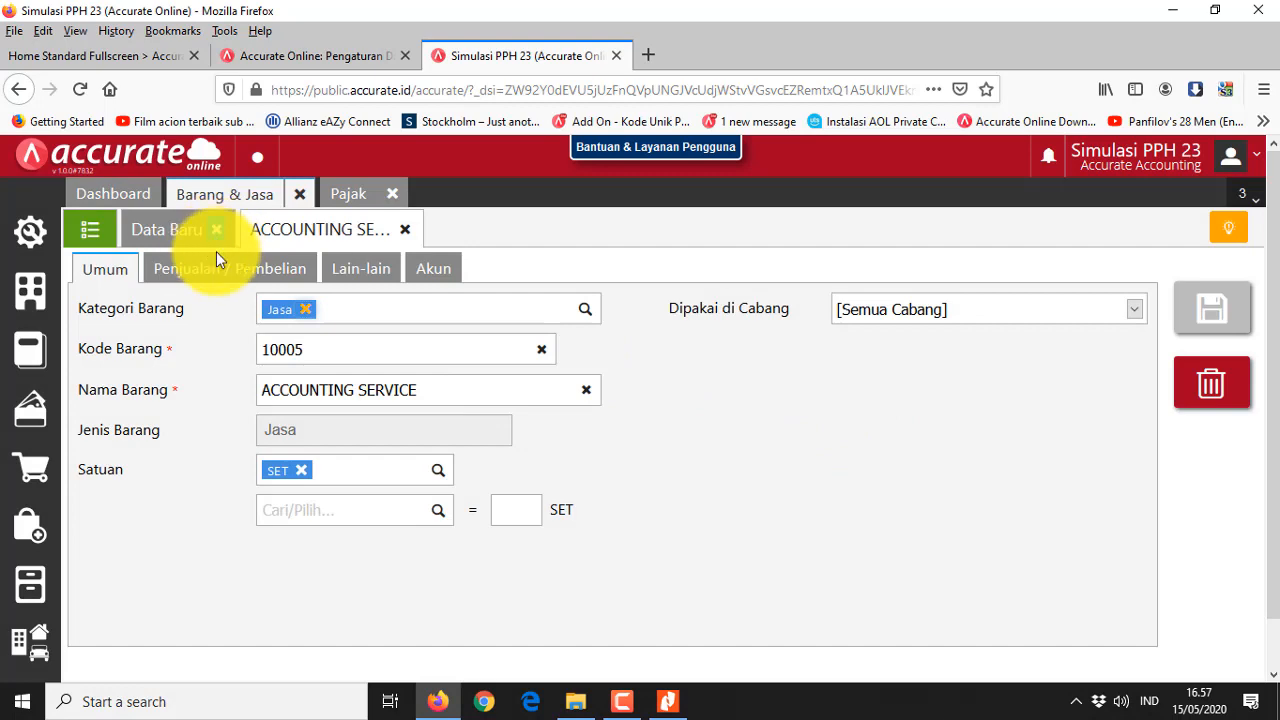
left_click(245, 262)
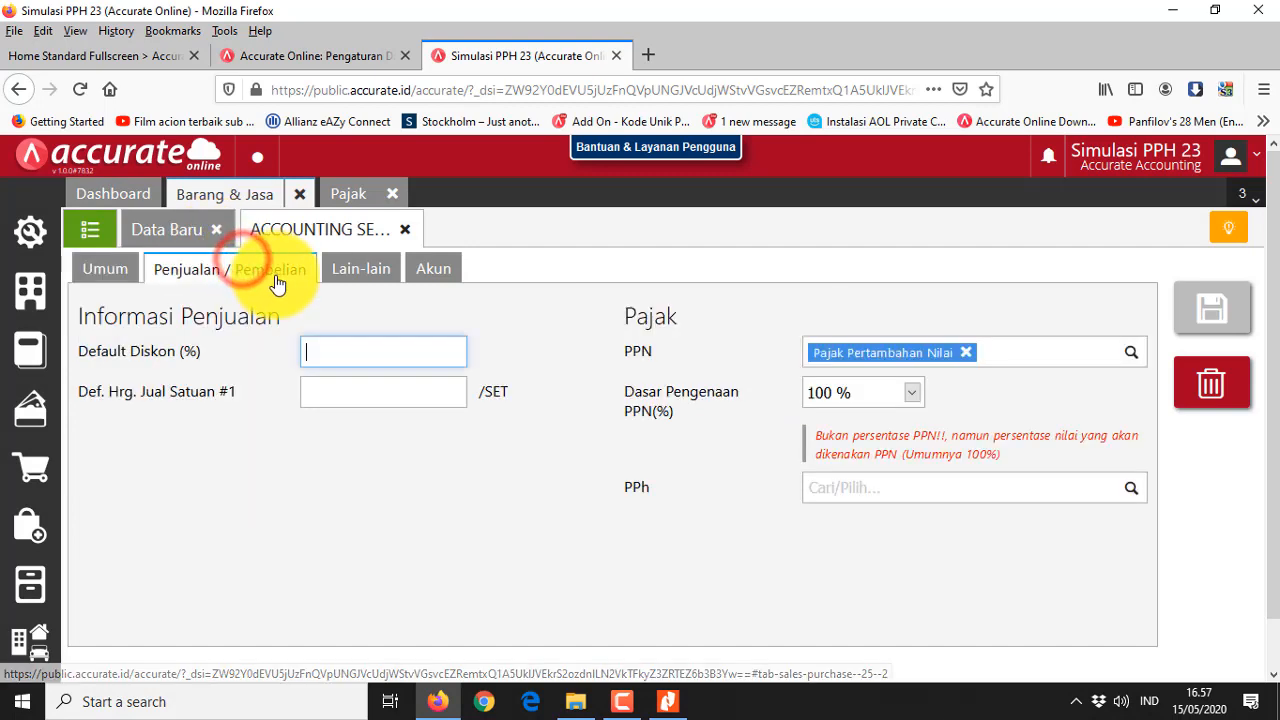
left_click(1132, 500)
left_click_drag(1137, 531, 1137, 657)
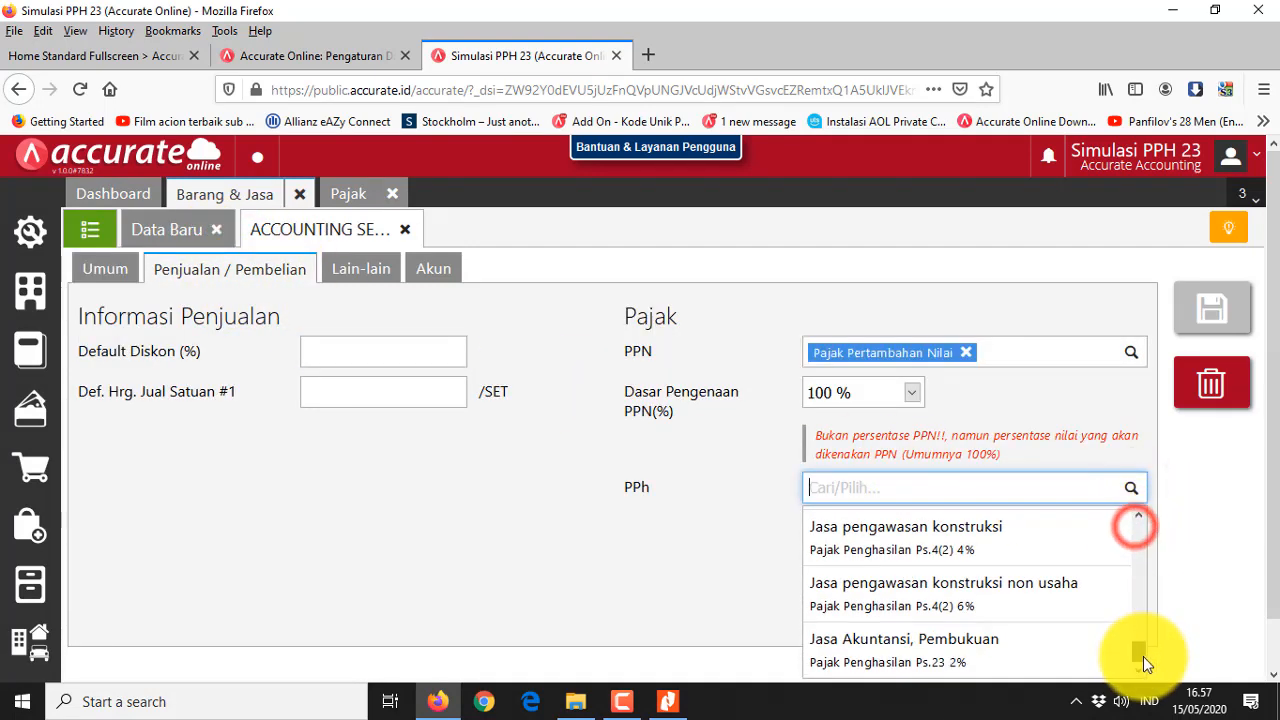
left_click(1012, 658)
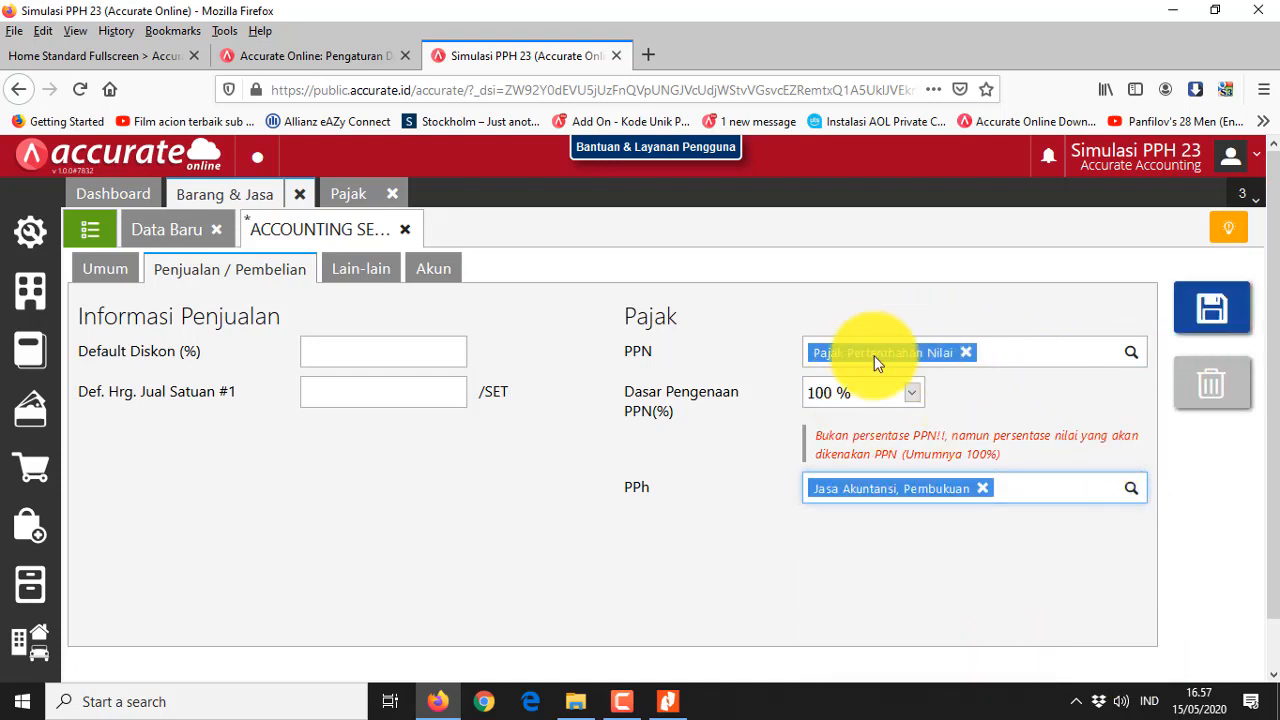
Check the ACCOUNTING SERVICE item's linked accounts, save the item and return to the item list
left_click(355, 272)
left_click(431, 272)
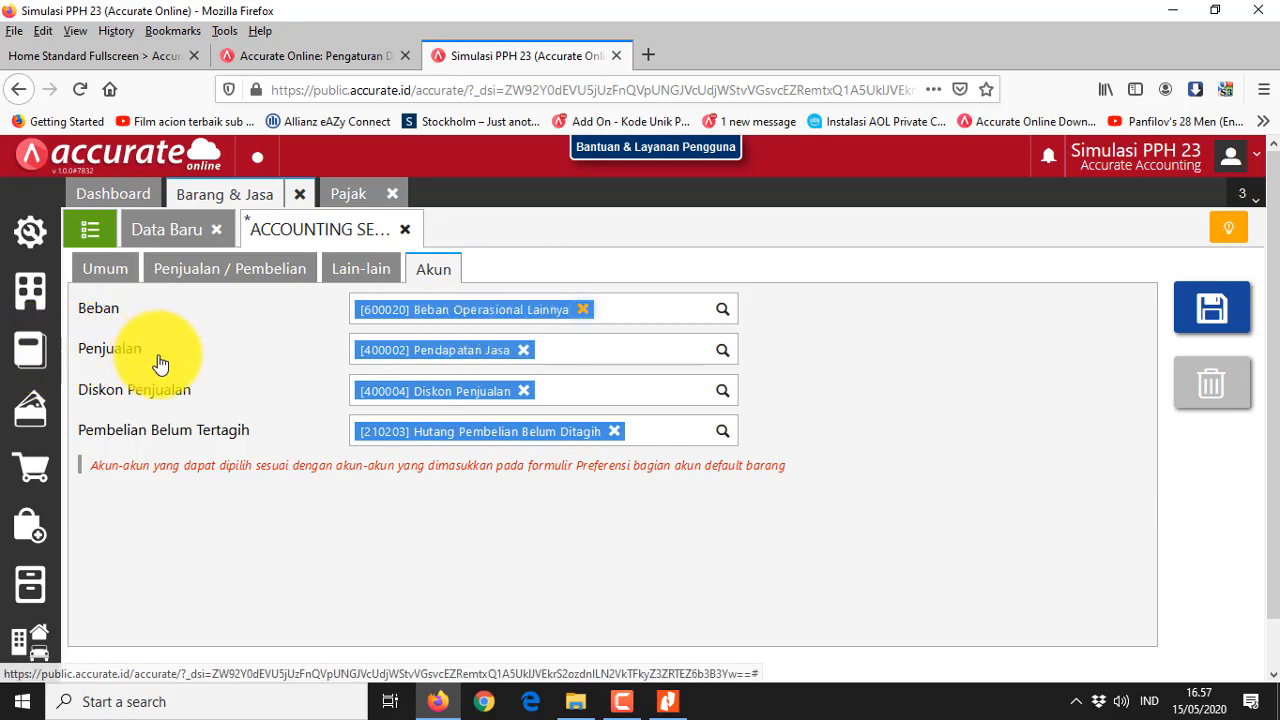
left_click(1196, 316)
left_click(91, 229)
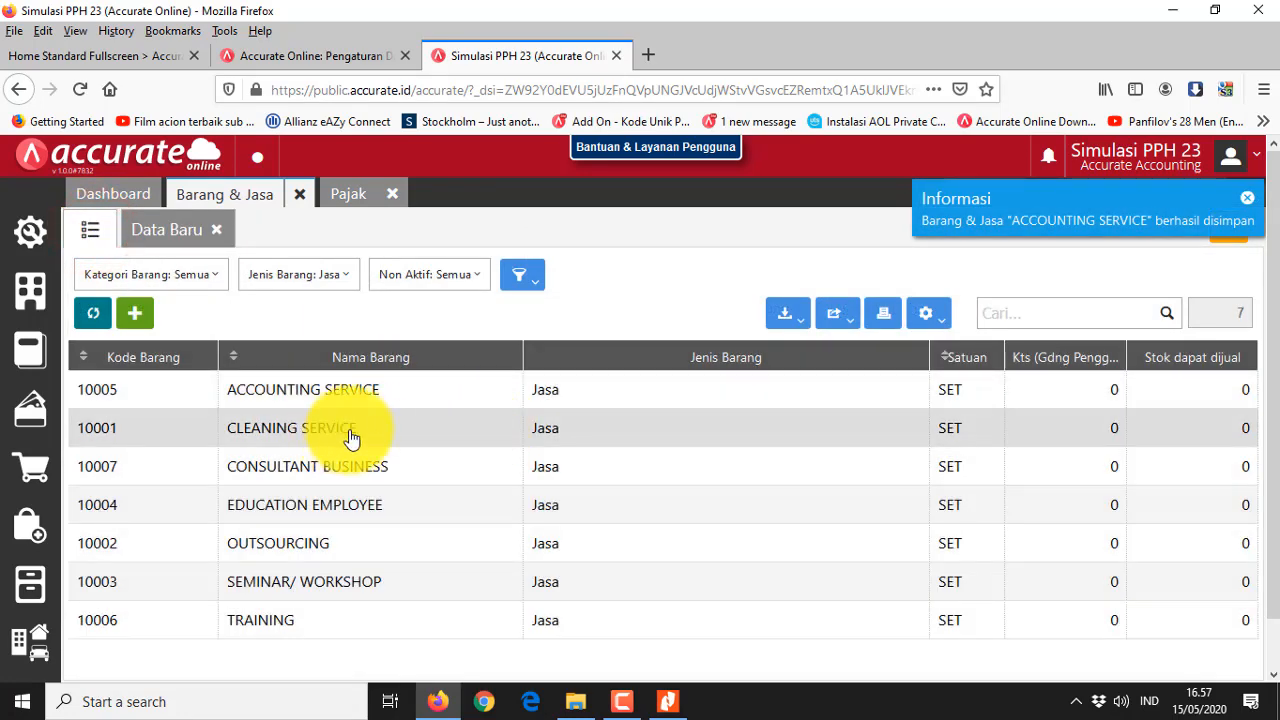
Open the CLEANING SERVICE item and check the Pajak list for a matching PPh 23 tax
left_click(350, 437)
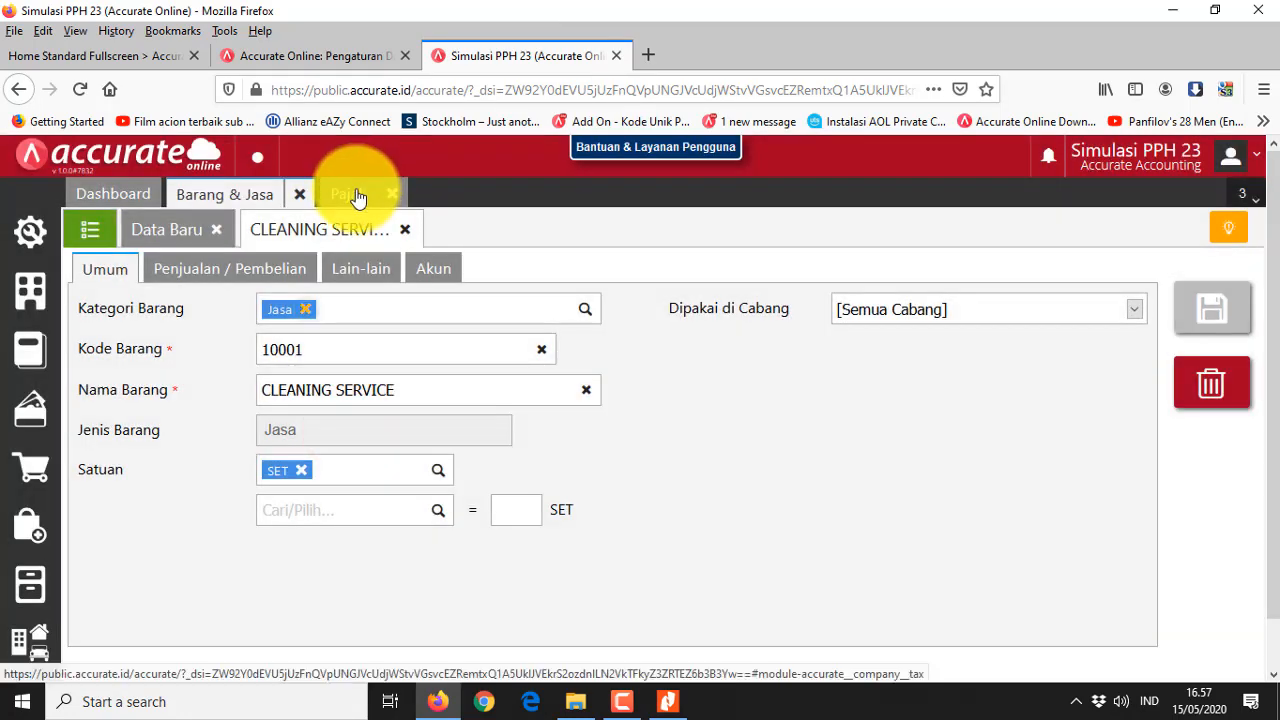
left_click(357, 195)
scroll(640, 530, "down", 1)
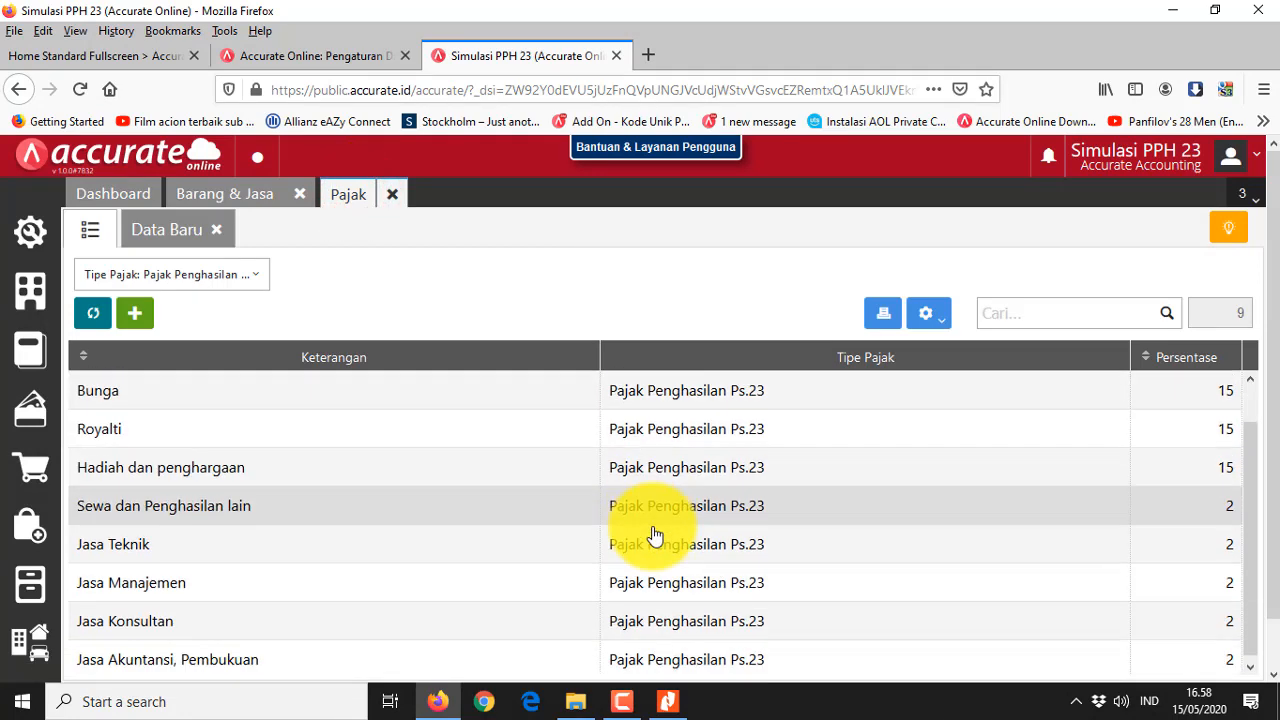
scroll(620, 575, "down", 1)
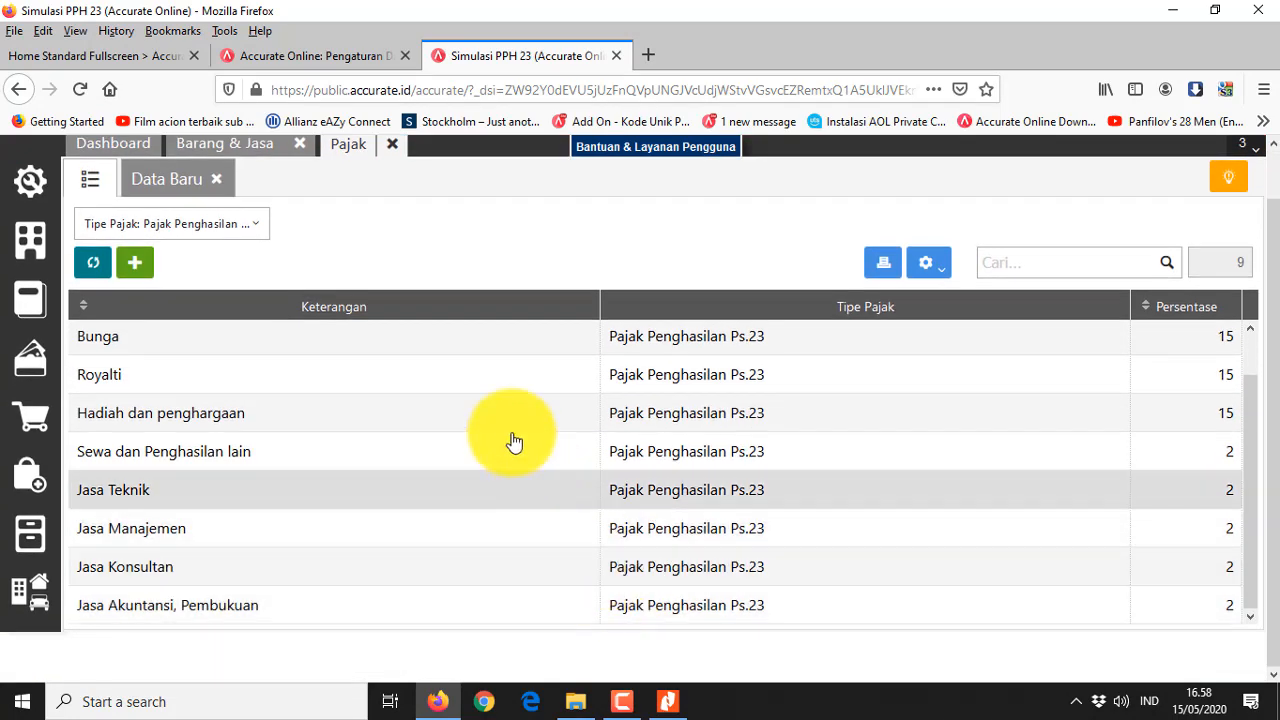
Start a new tax of type Pajak Penghasilan Ps.23 and set its PPh 23 type to Jasa Kebersihan atau cleaning service
left_click(178, 190)
left_click(383, 258)
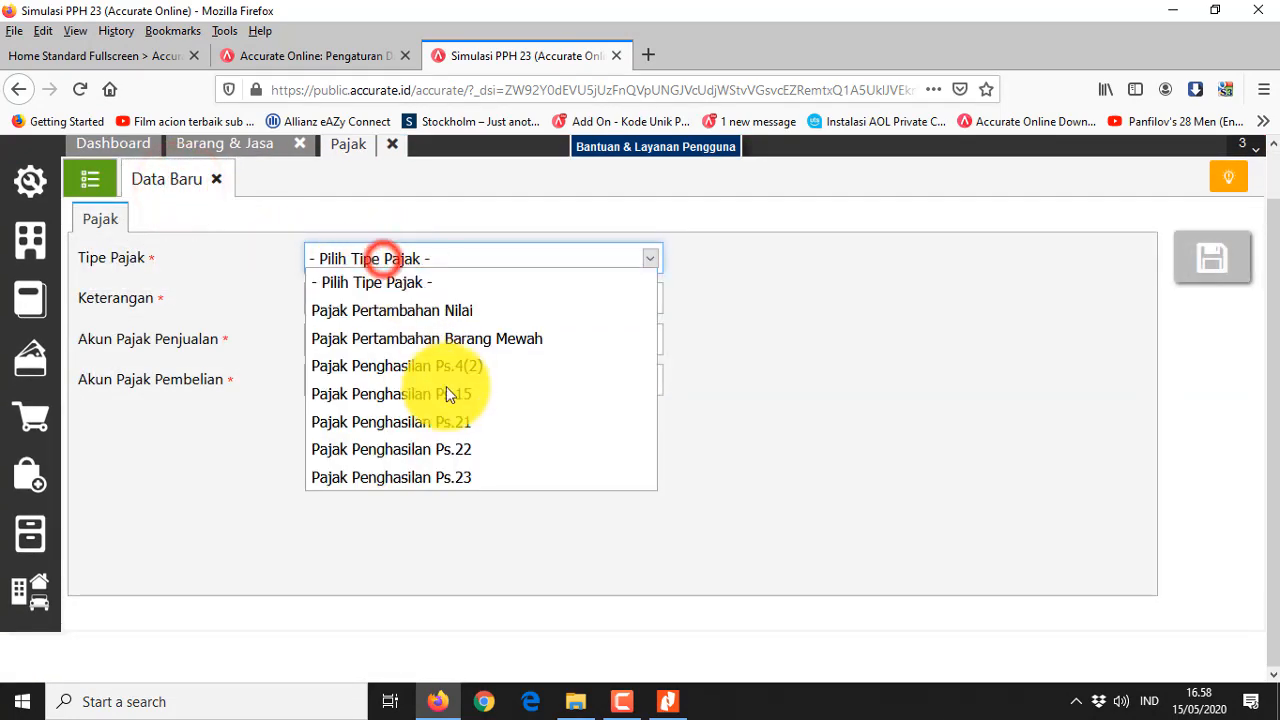
left_click(443, 471)
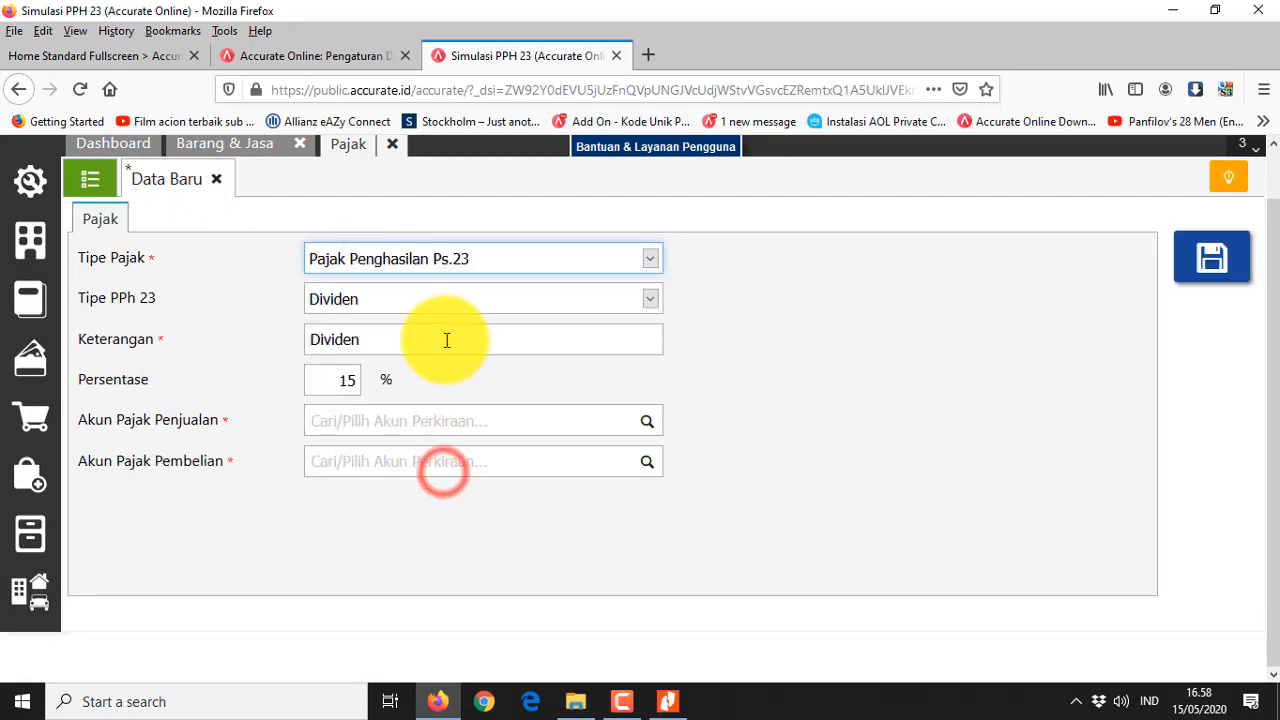
left_click(510, 305)
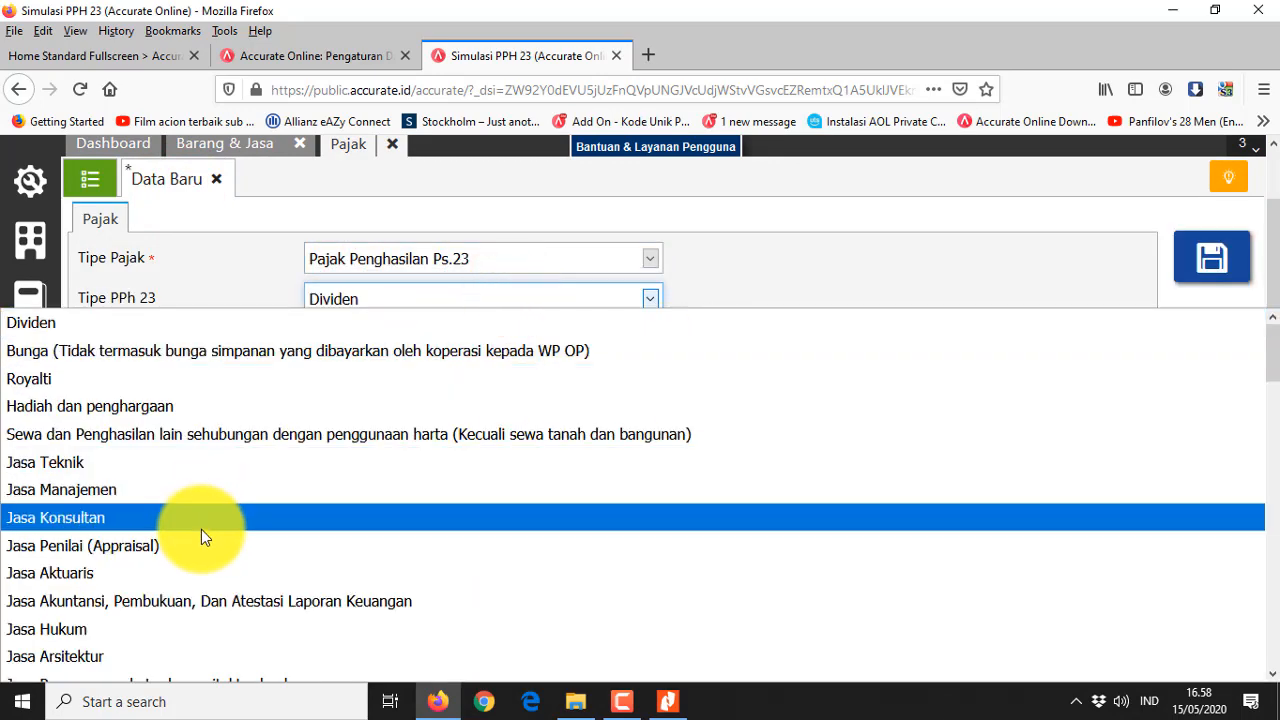
scroll(201, 540, "down", 6)
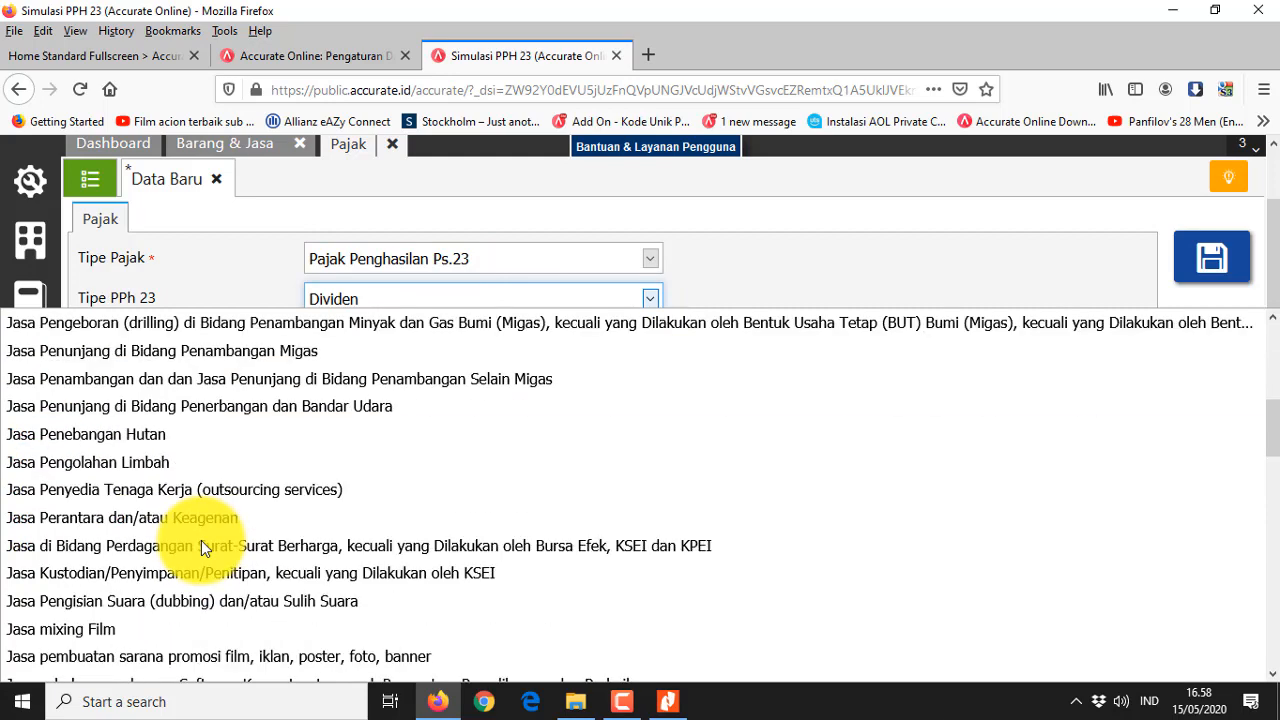
scroll(201, 545, "down", 4)
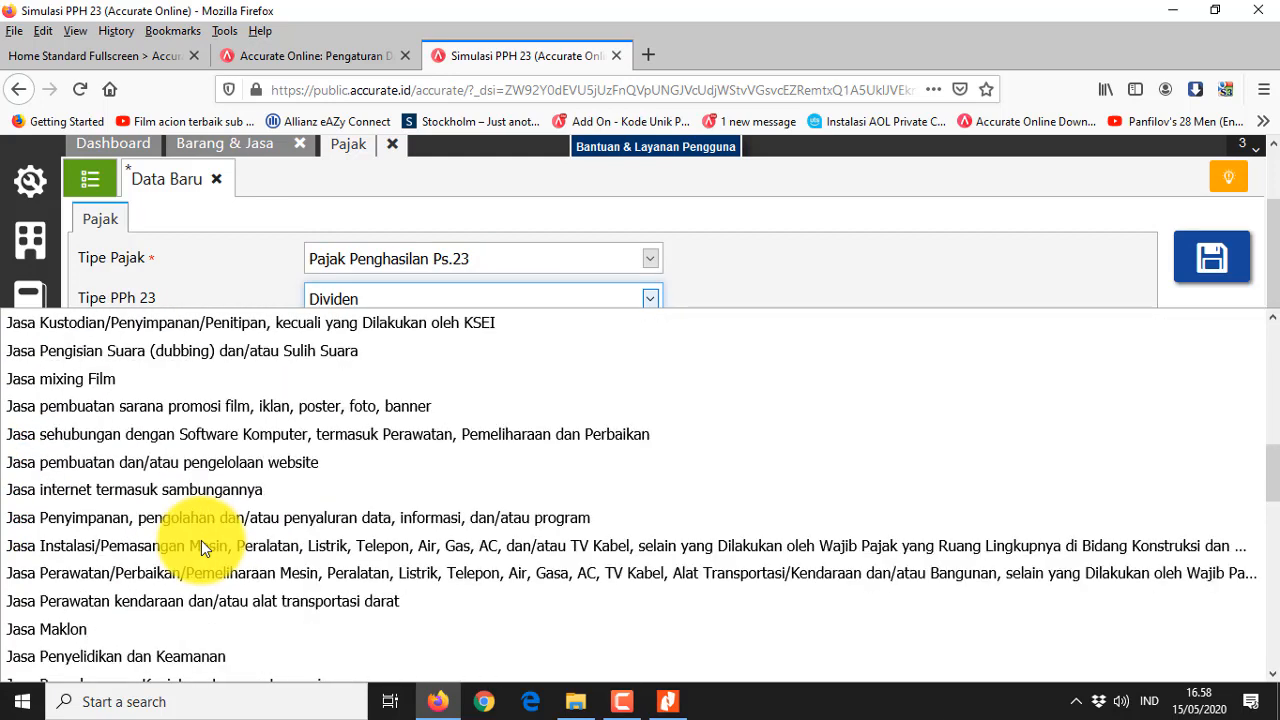
scroll(201, 545, "down", 4)
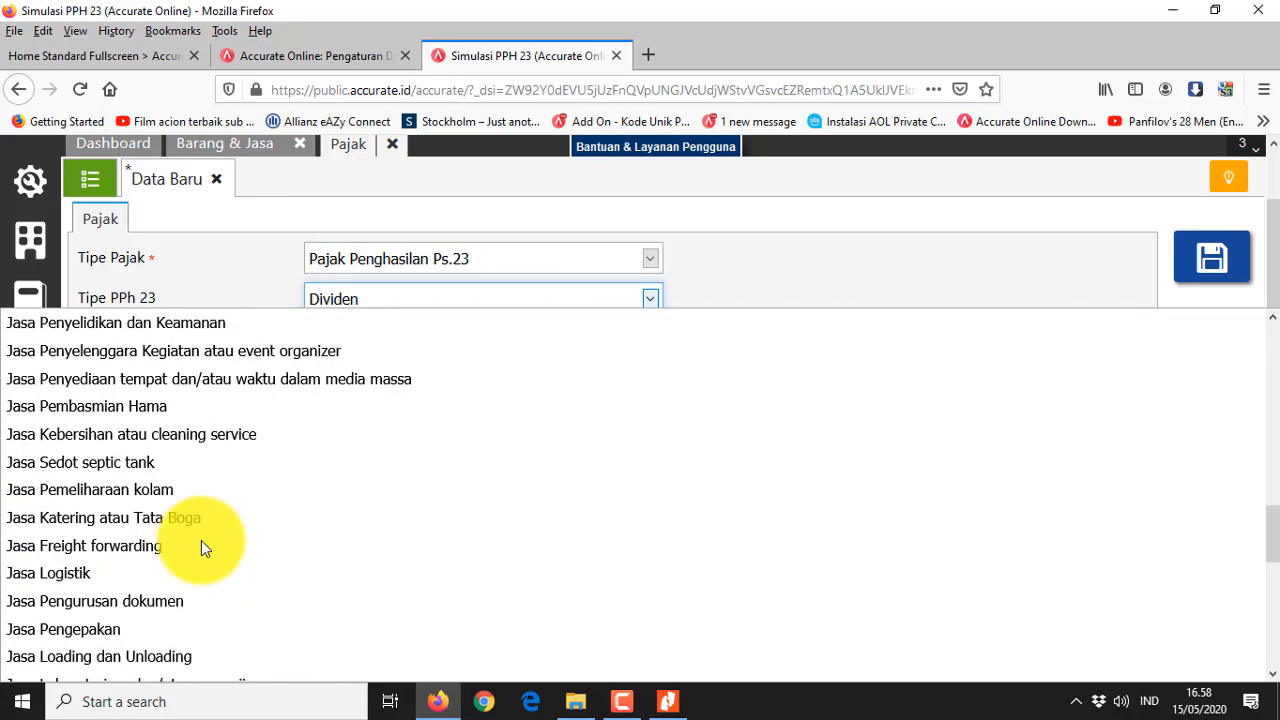
scroll(201, 545, "down", 4)
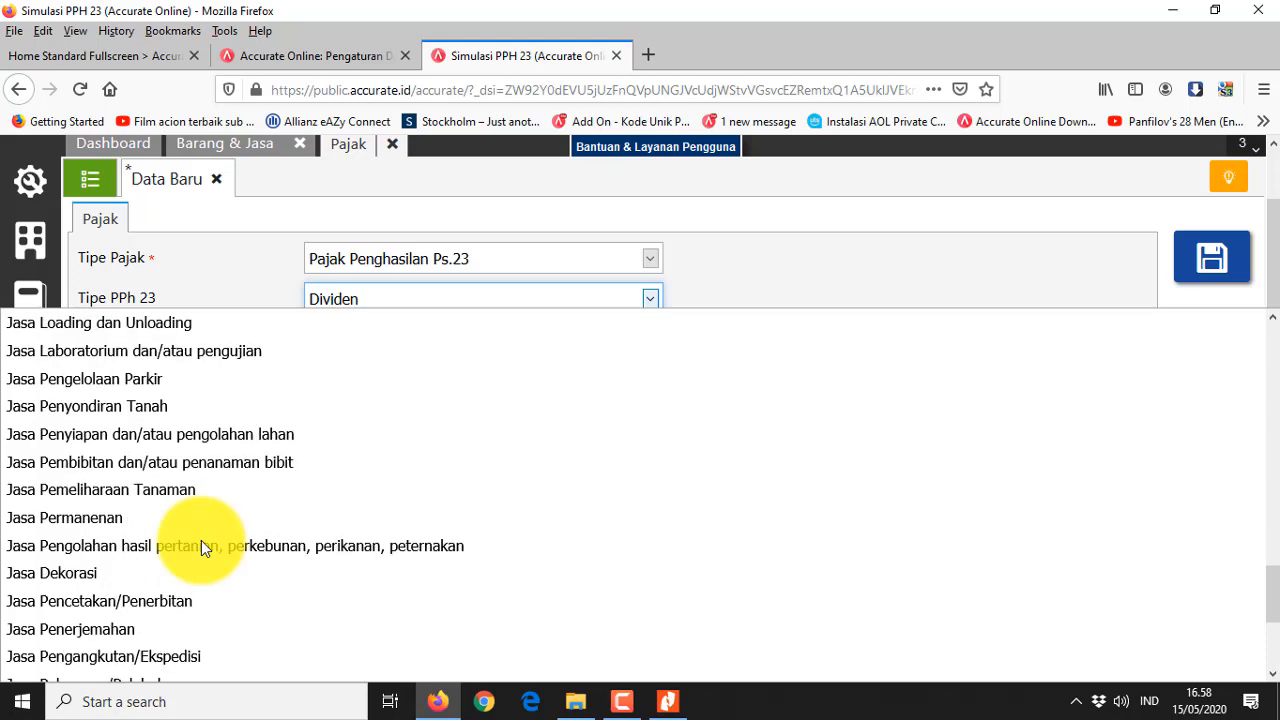
scroll(201, 545, "down", 1)
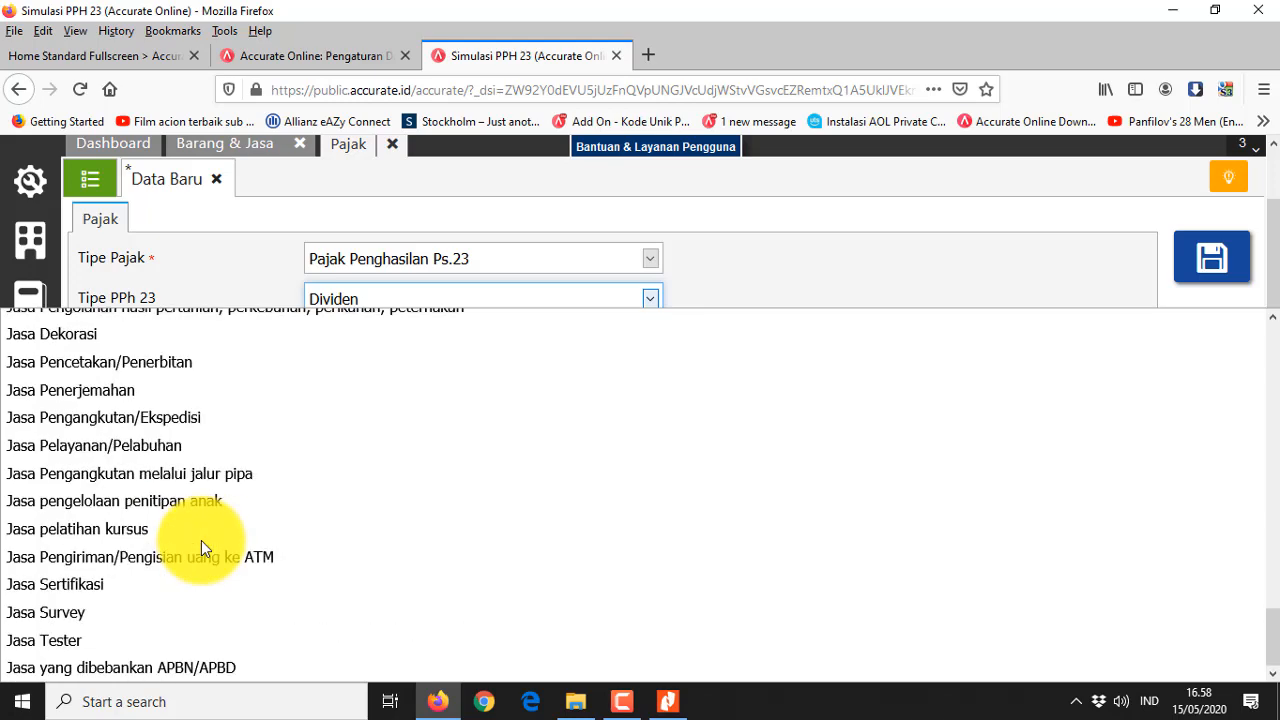
scroll(133, 550, "up", 1)
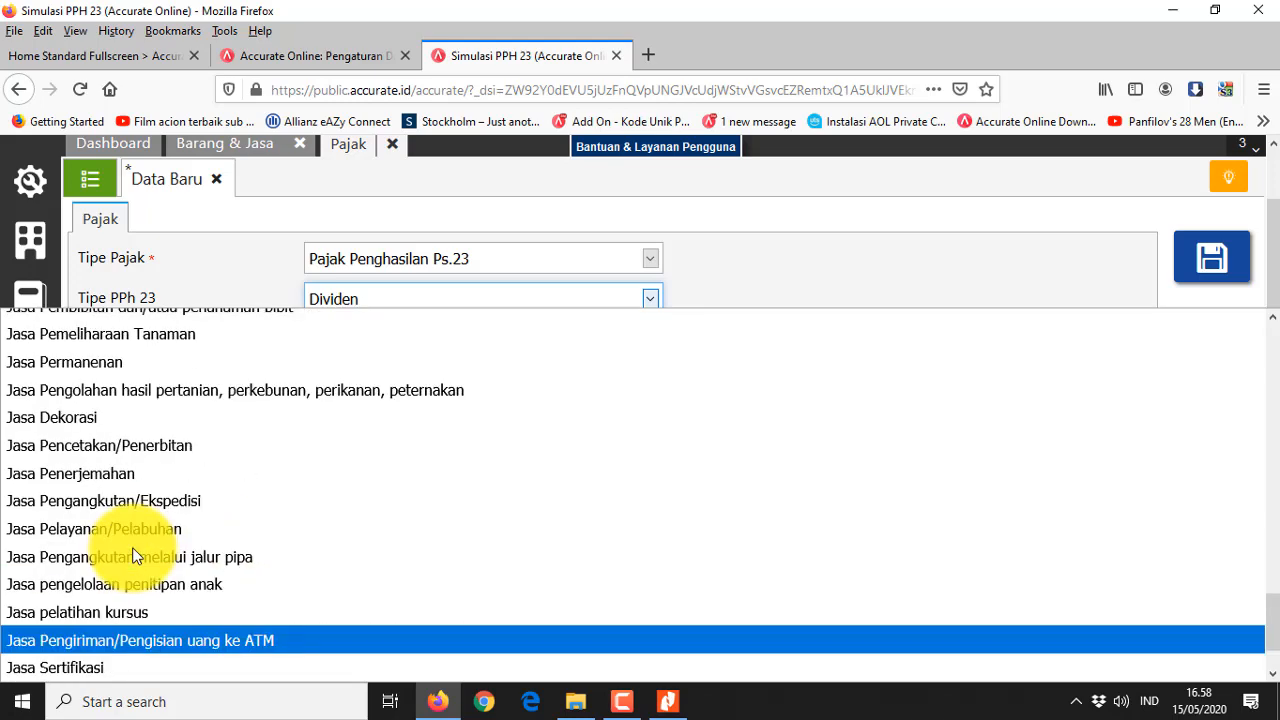
scroll(137, 556, "up", 1)
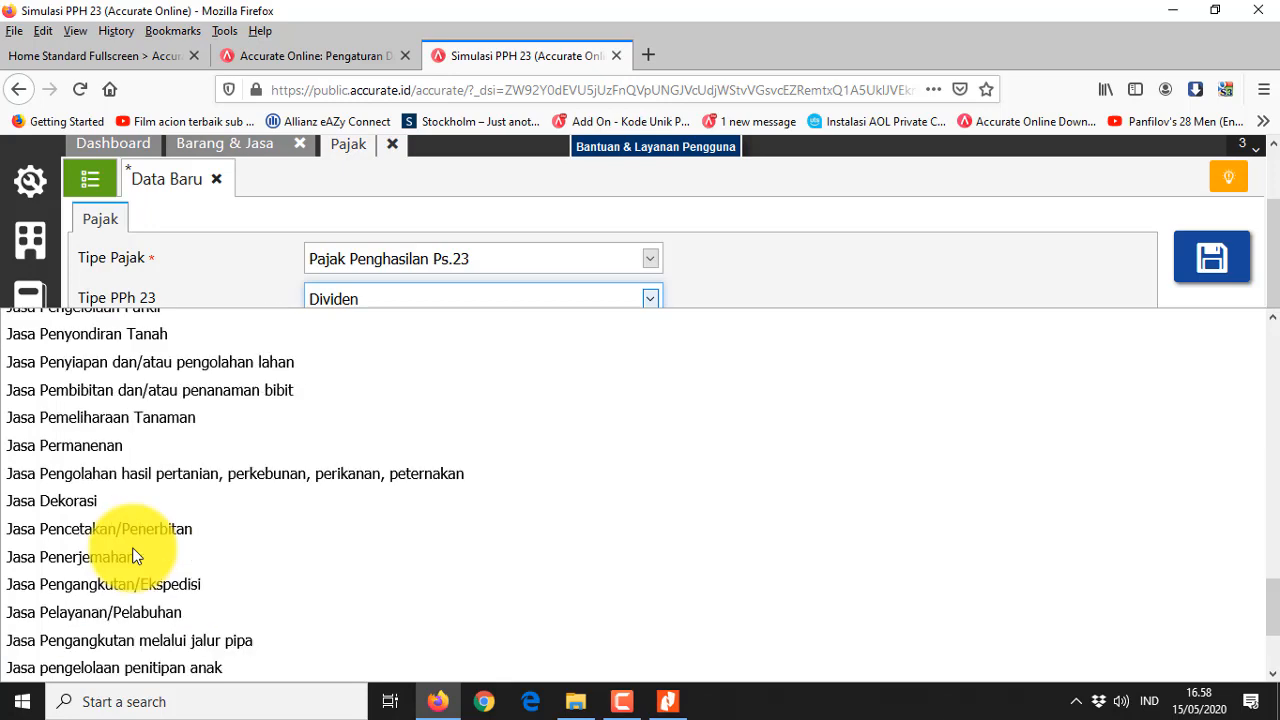
scroll(137, 556, "up", 3)
scroll(122, 544, "up", 2)
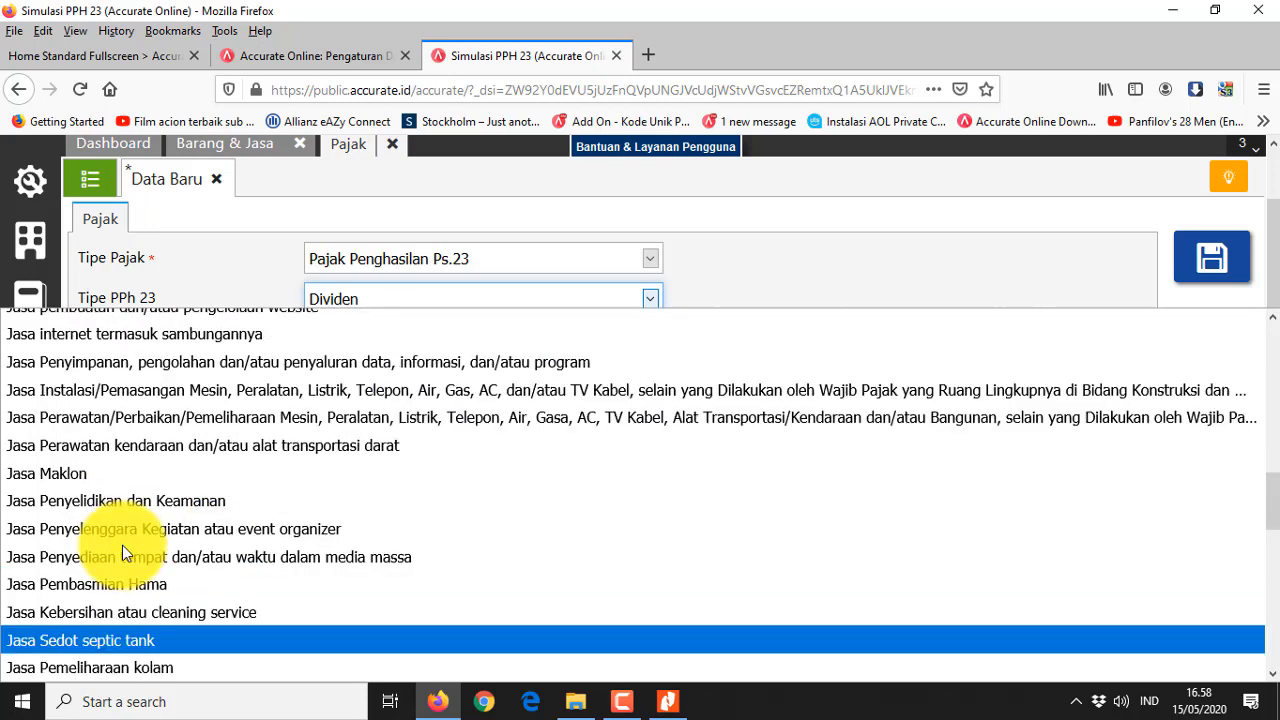
left_click(103, 616)
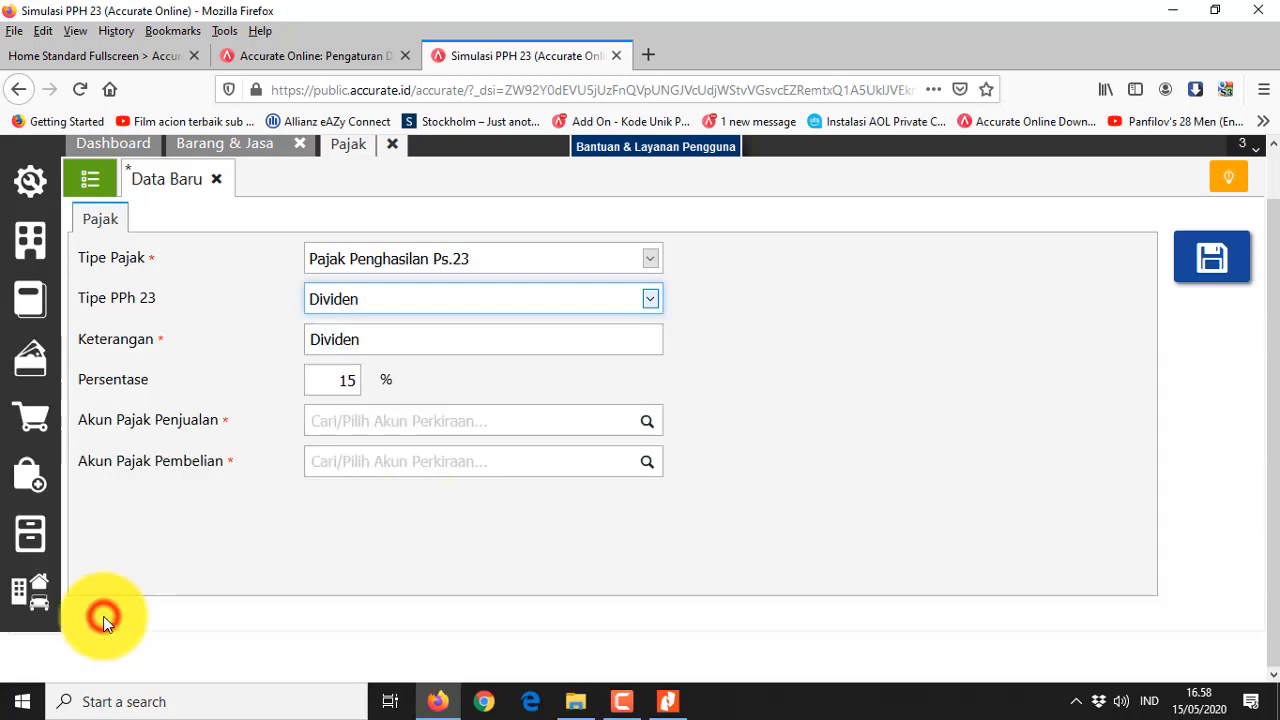
Assign PPh 23 Penjualan (110505) as the sales tax account and PPh 23 Pembelian (210202) as the purchase tax account, and save the Jasa Kebersihan tax
left_click(647, 422)
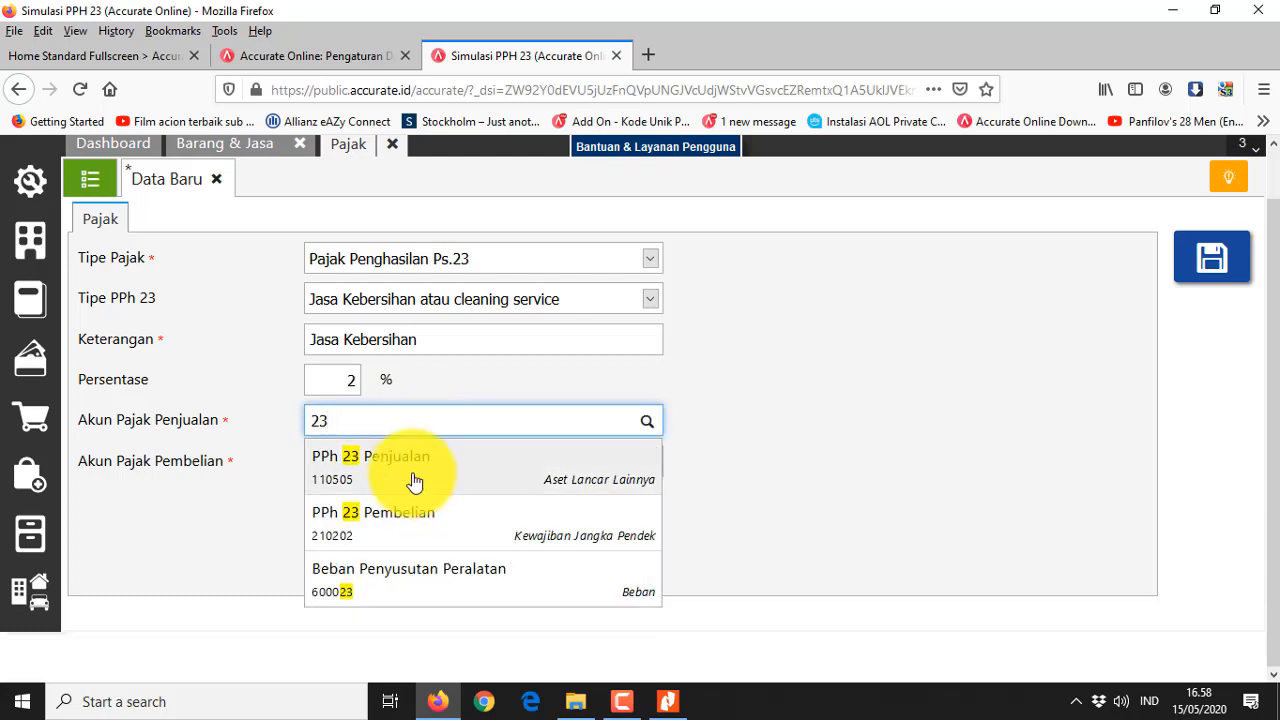
left_click(413, 481)
left_click(402, 460)
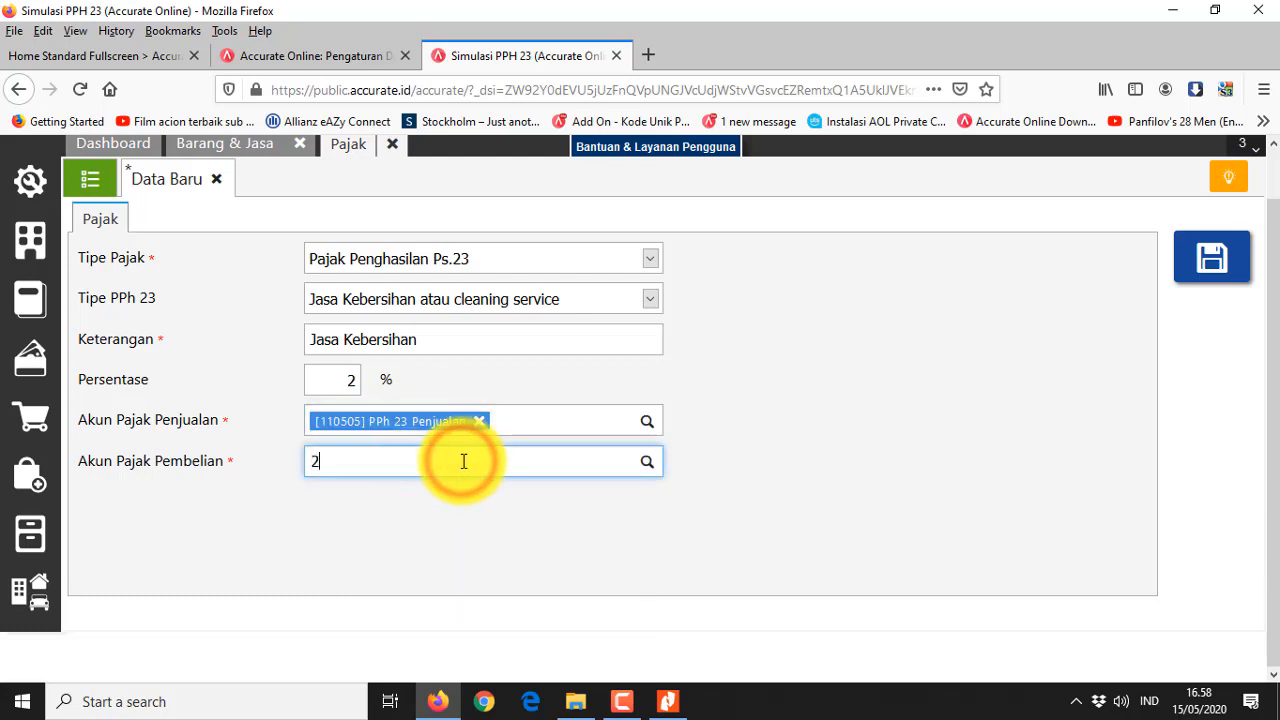
type("23")
left_click(430, 557)
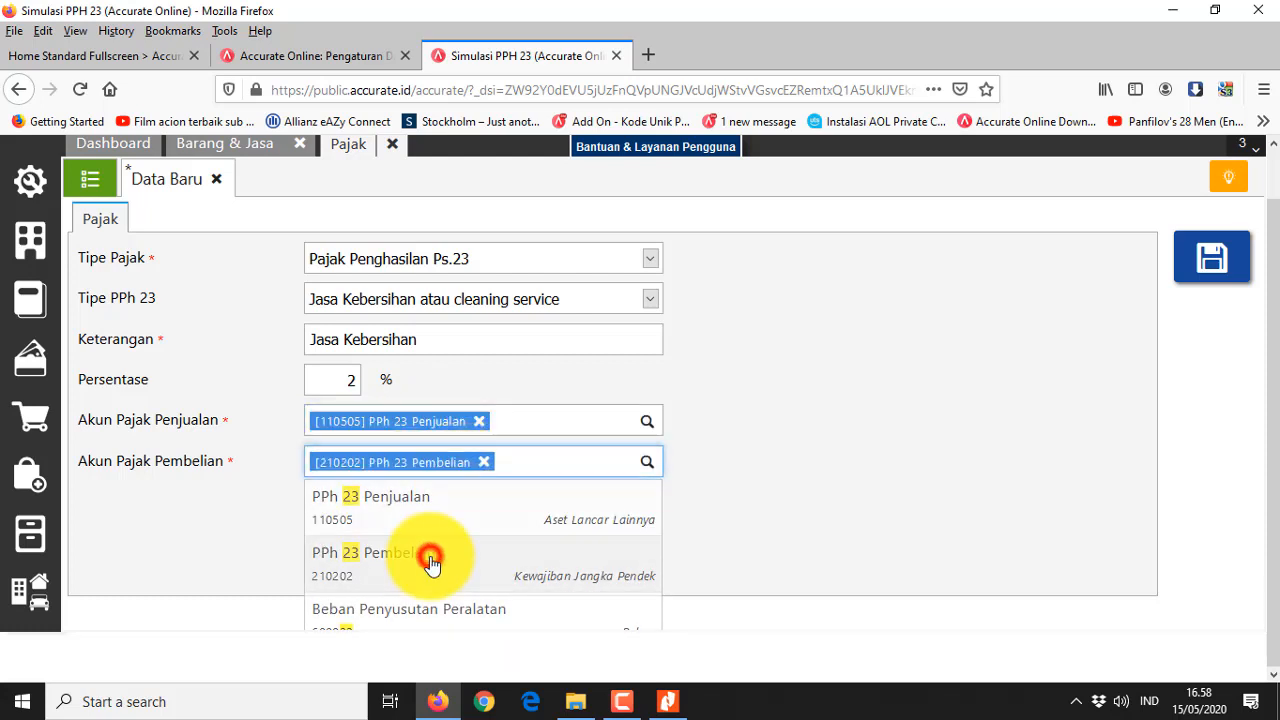
left_click(1222, 258)
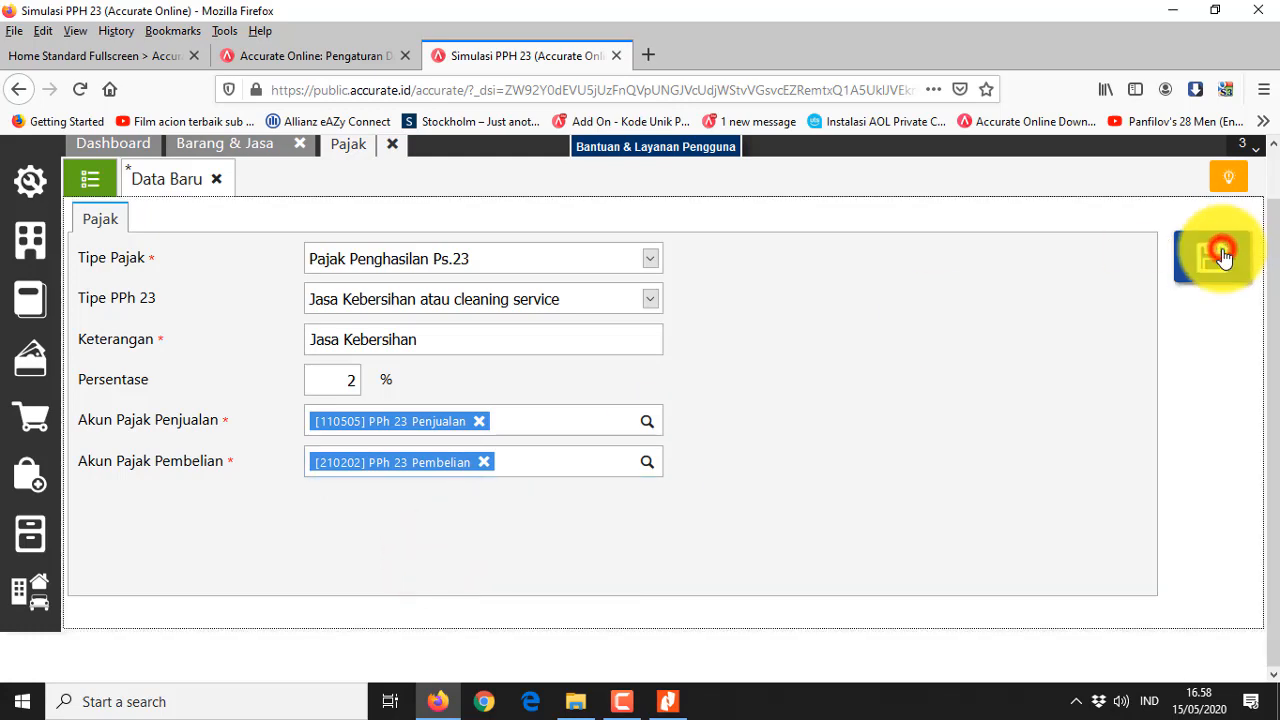
Set the CLEANING SERVICE item's PPh to Jasa Kebersihan, save the item and return to the item list
left_click(220, 145)
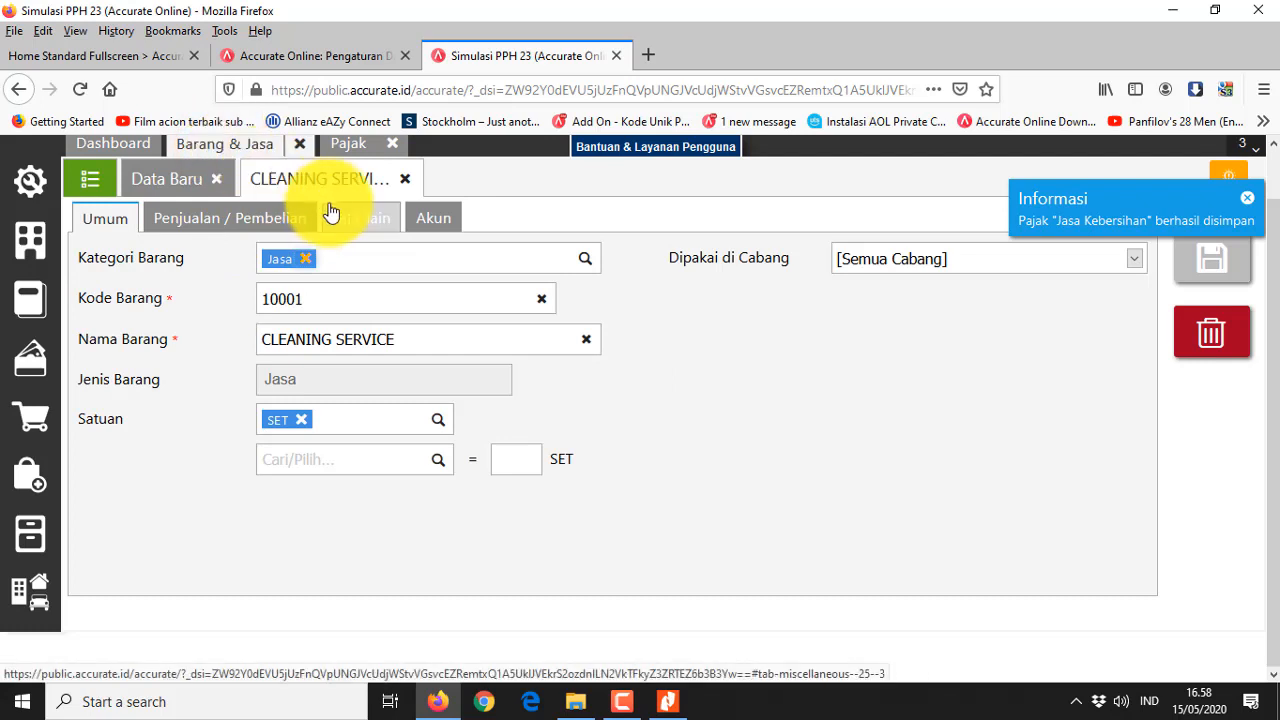
left_click(252, 224)
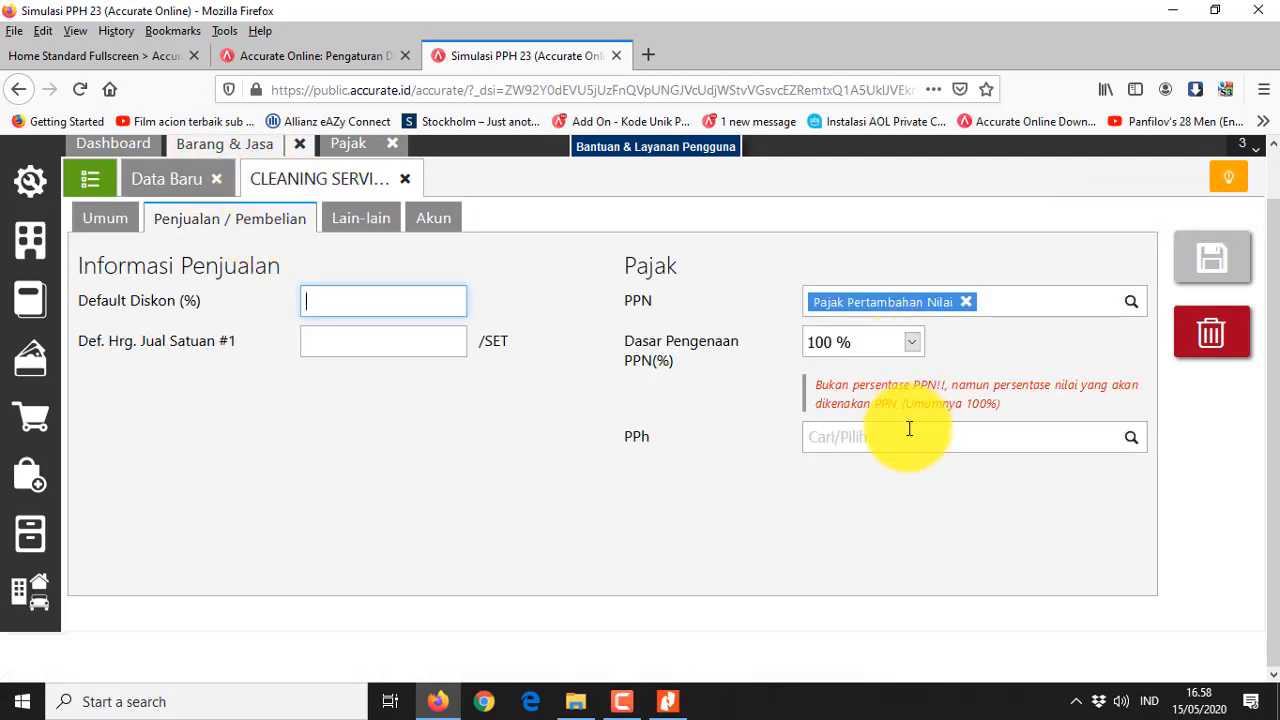
left_click_drag(1138, 483, 1146, 624)
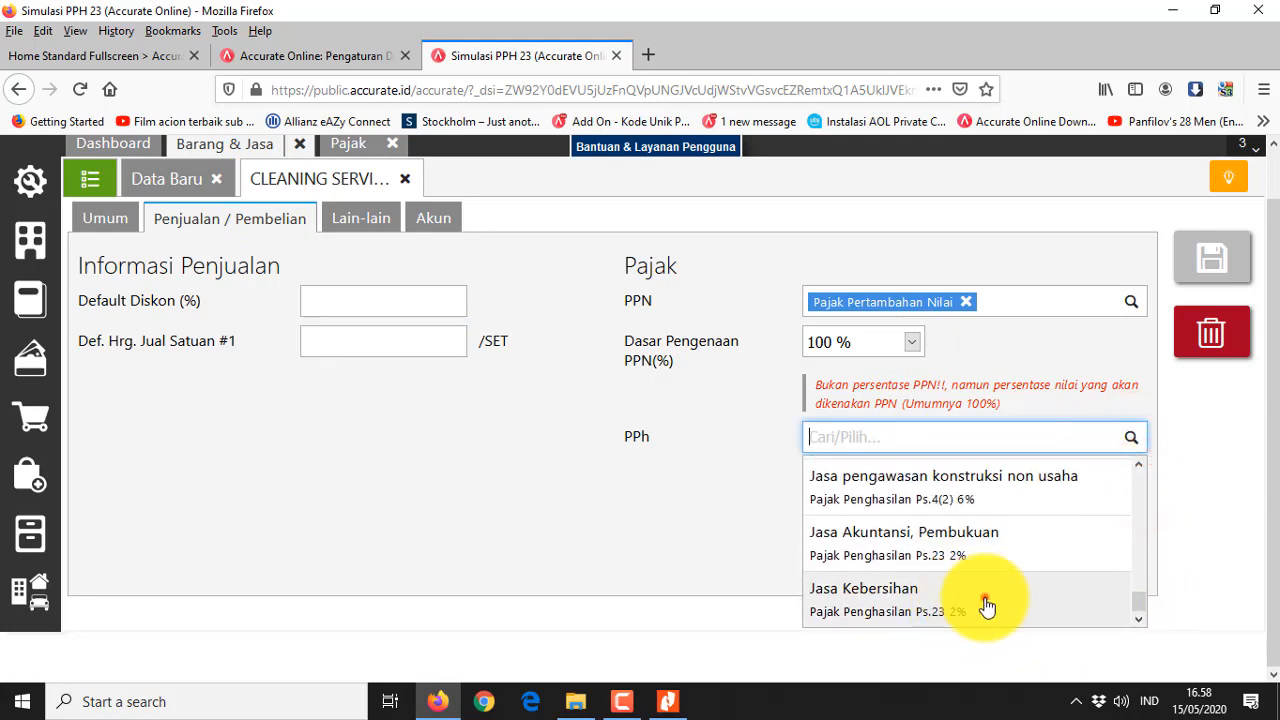
left_click(985, 604)
left_click(1230, 272)
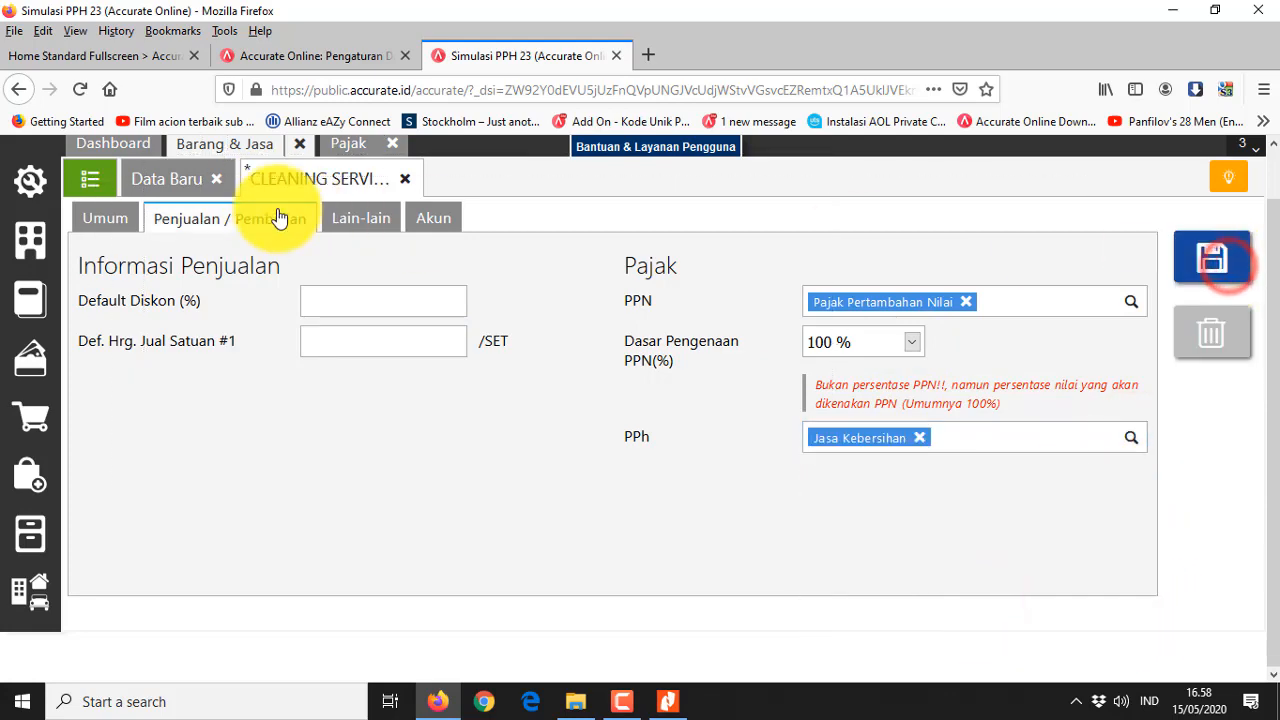
left_click(84, 231)
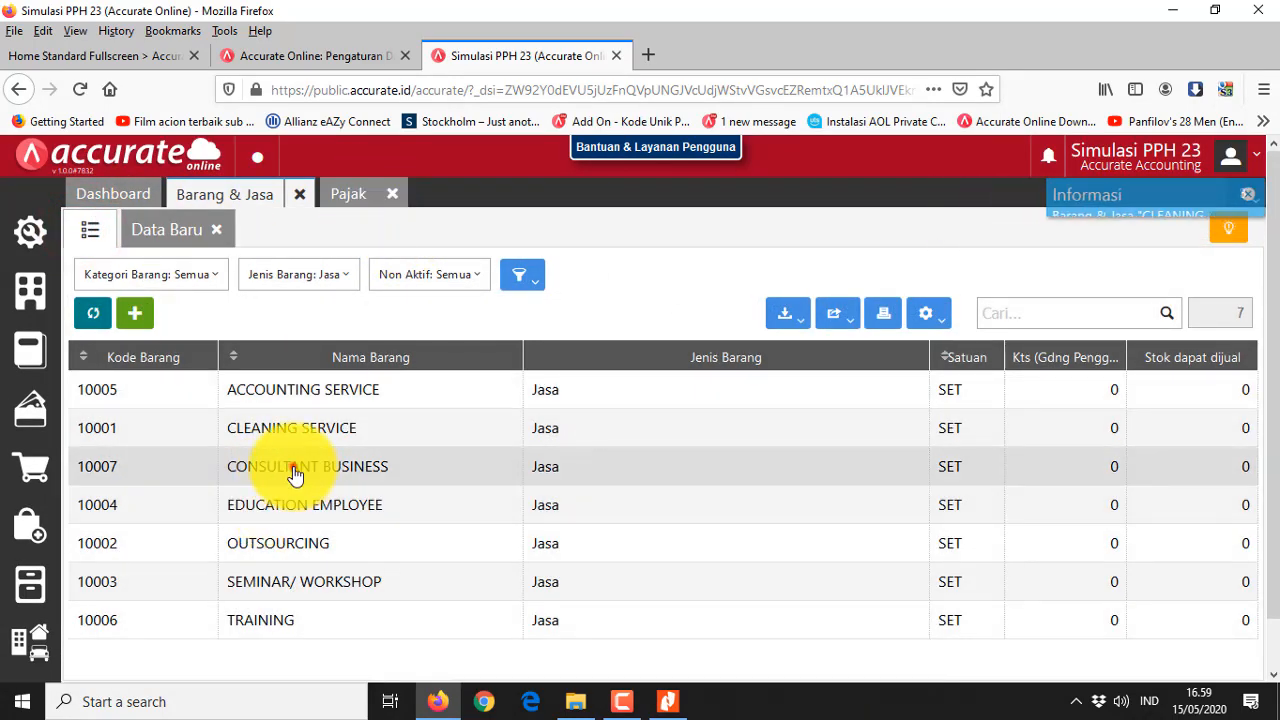
Open the CONSULTANT BUSINESS item and start a new tax of type Pajak Penghasilan Ps.23
left_click(290, 468)
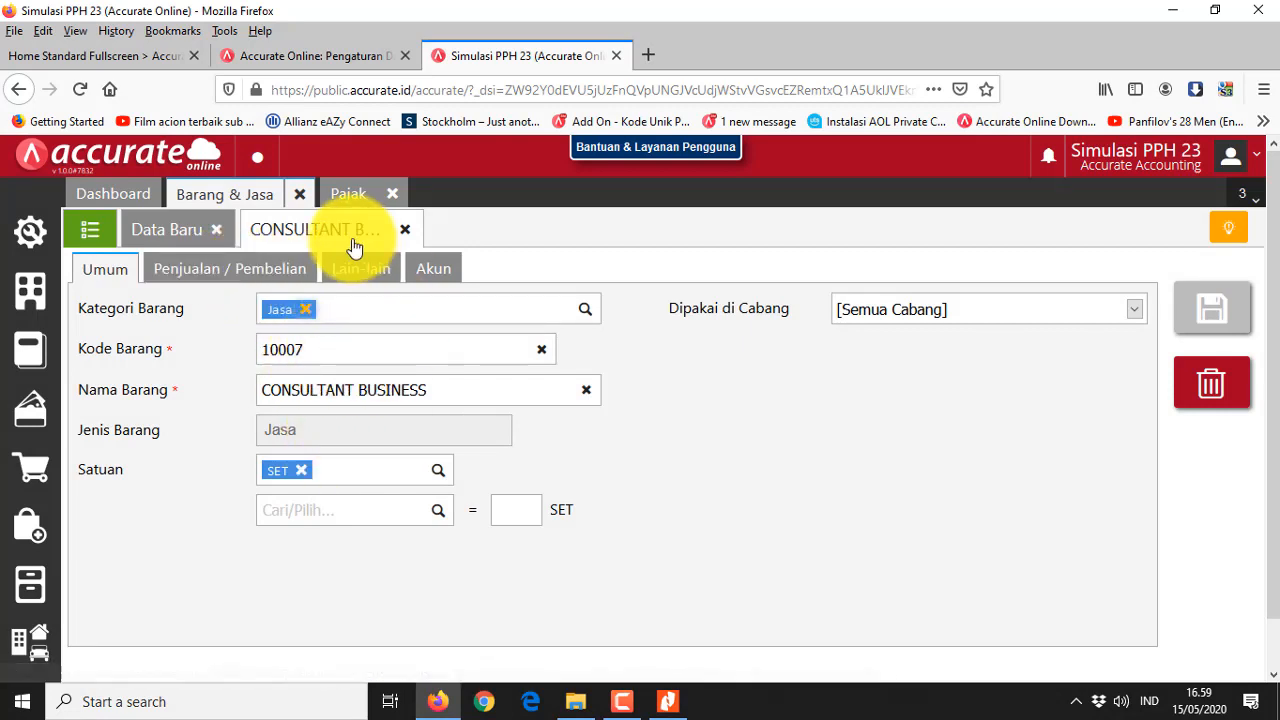
left_click(350, 194)
left_click(368, 309)
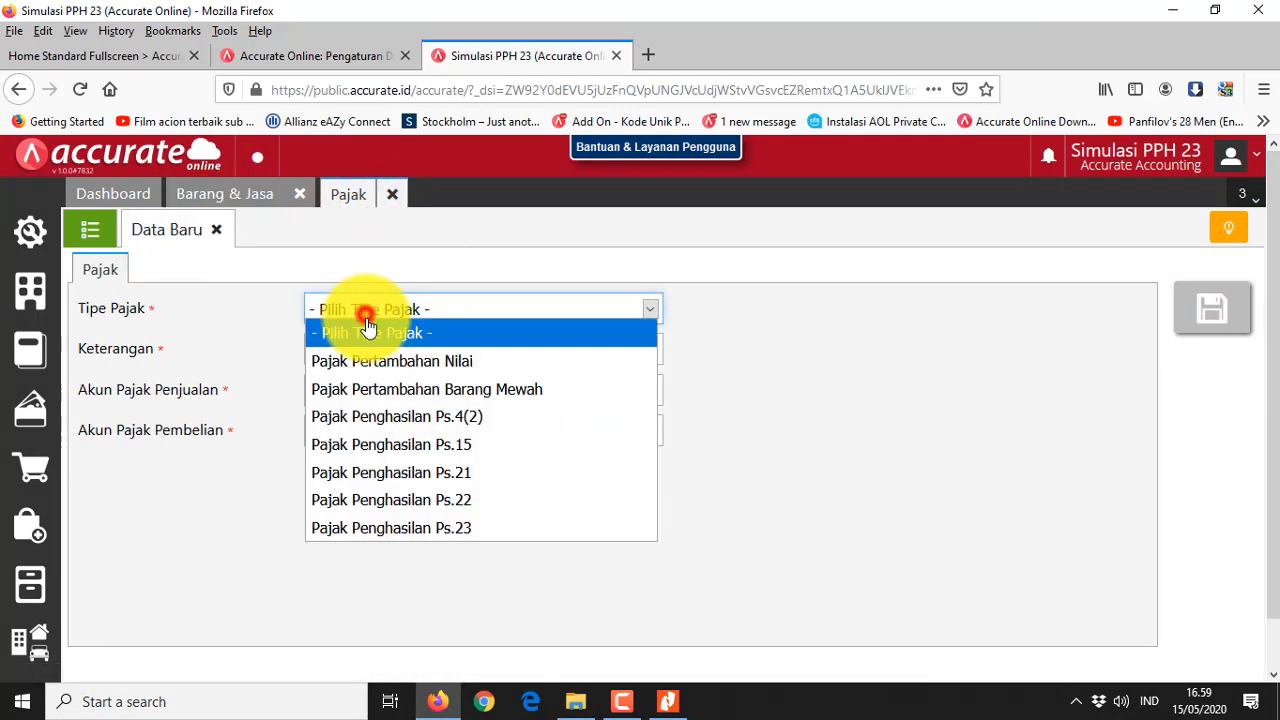
left_click(424, 525)
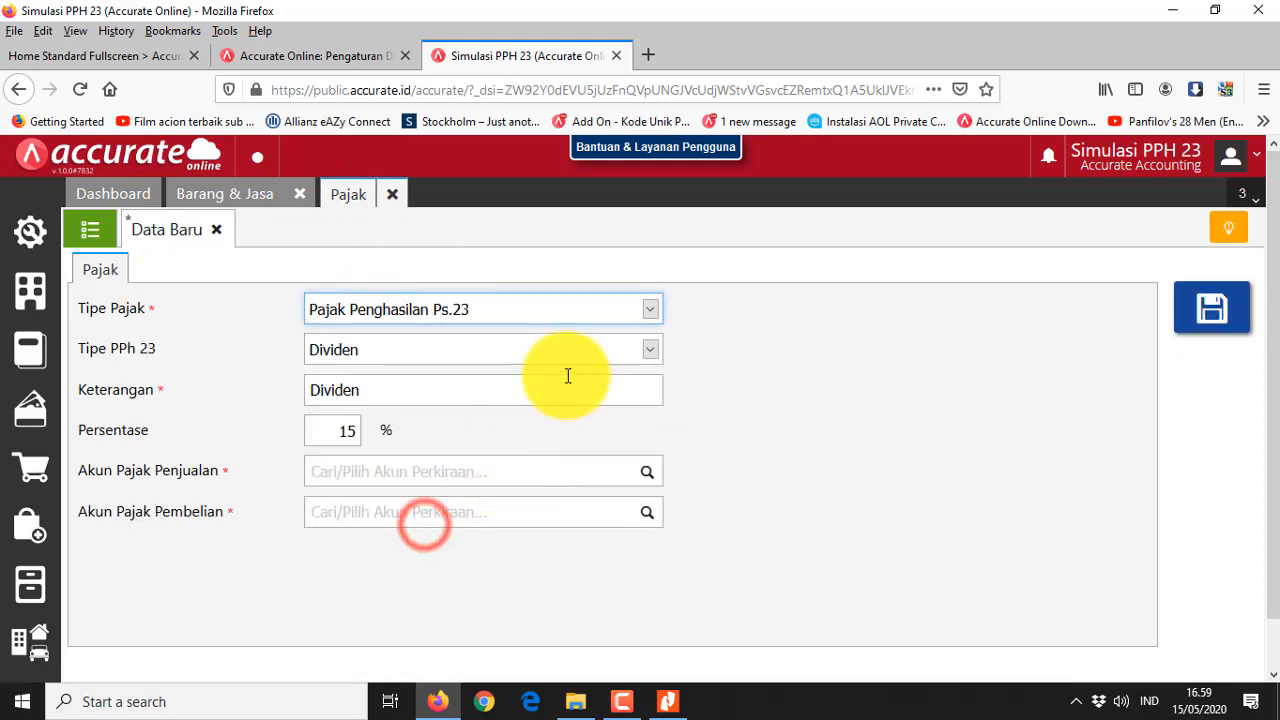
Look through the Tipe PPh 23 options for a service type that suits the CONSULTANT BUSINESS item
left_click(634, 349)
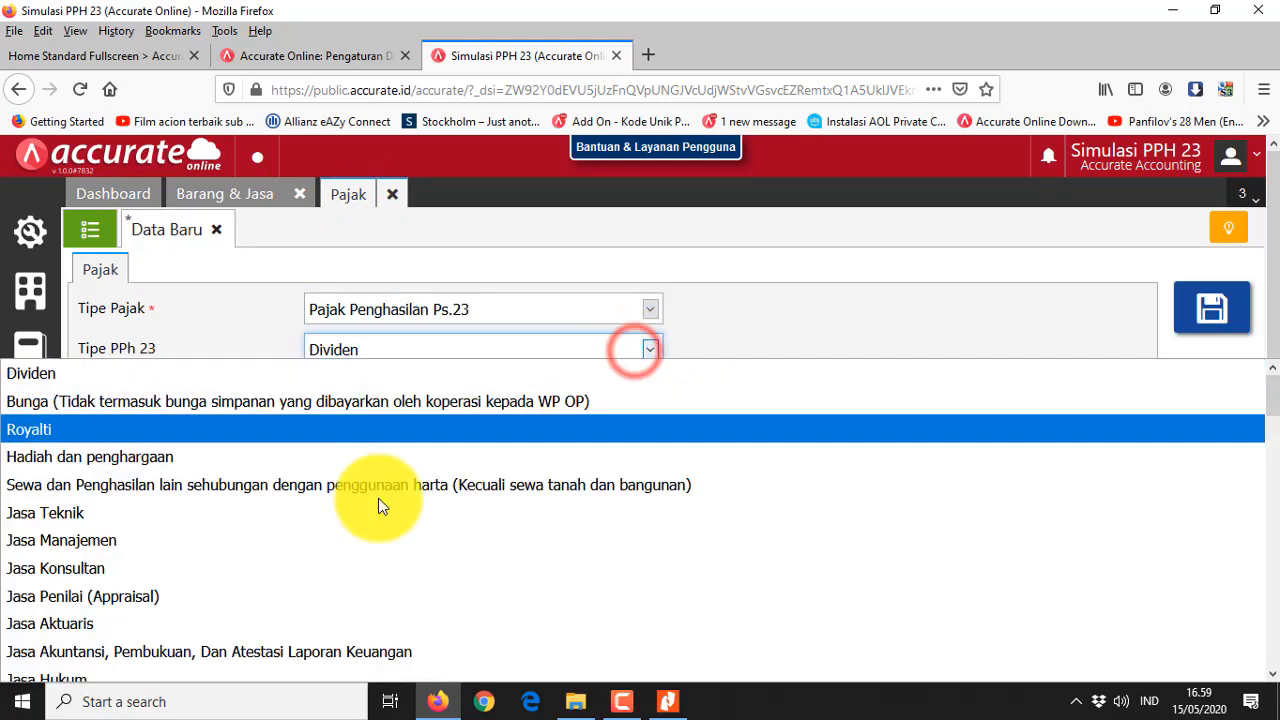
scroll(308, 571, "down", 10)
left_click_drag(1272, 570, 1272, 671)
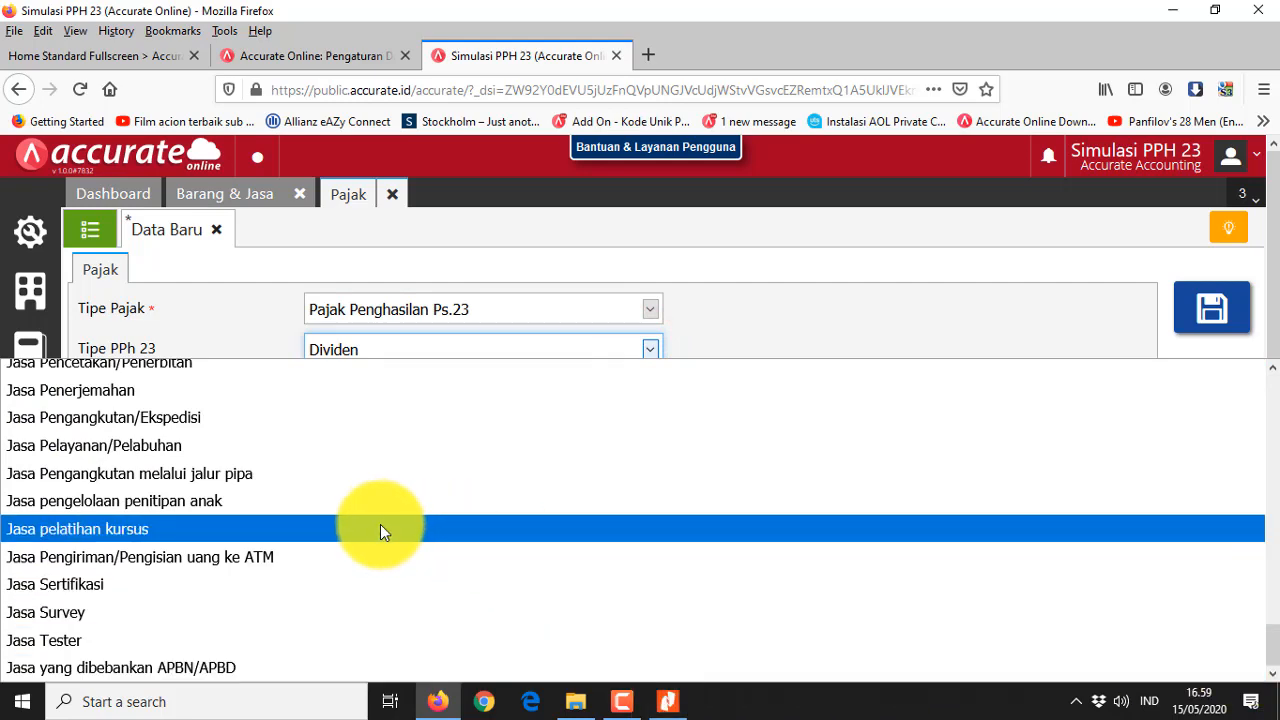
scroll(212, 566, "up", 1)
scroll(212, 566, "up", 1)
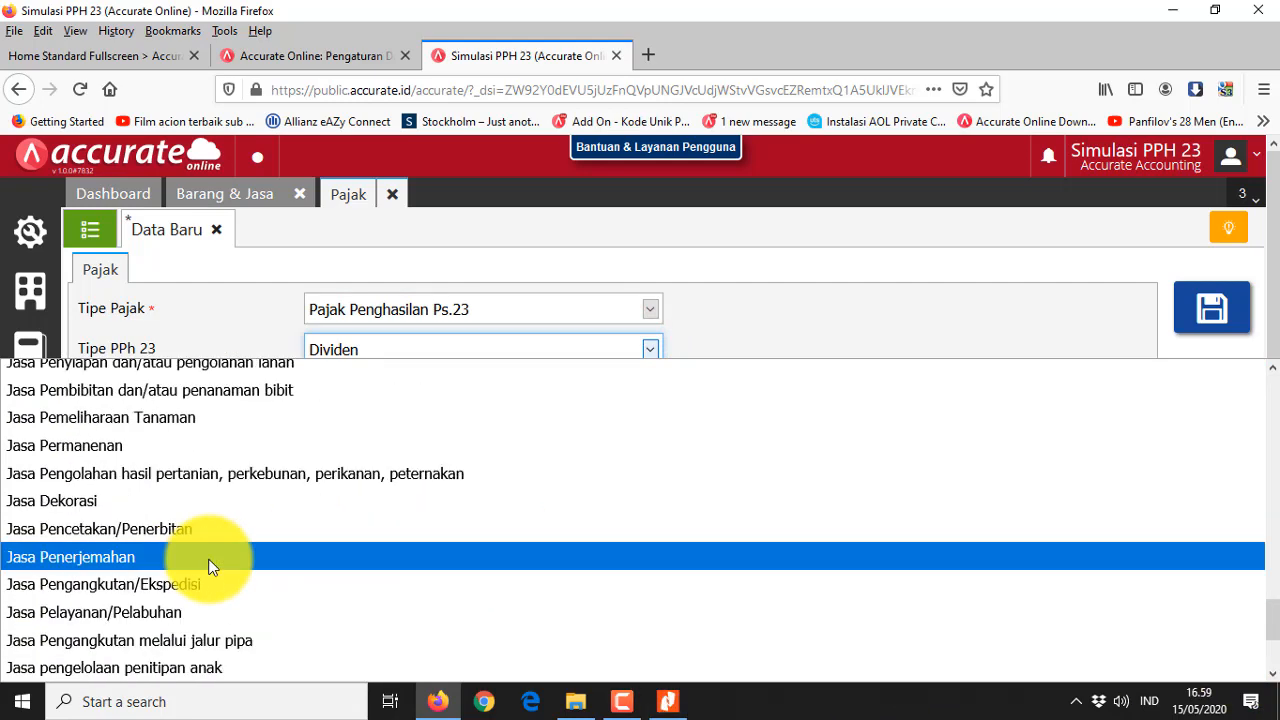
scroll(212, 566, "up", 1)
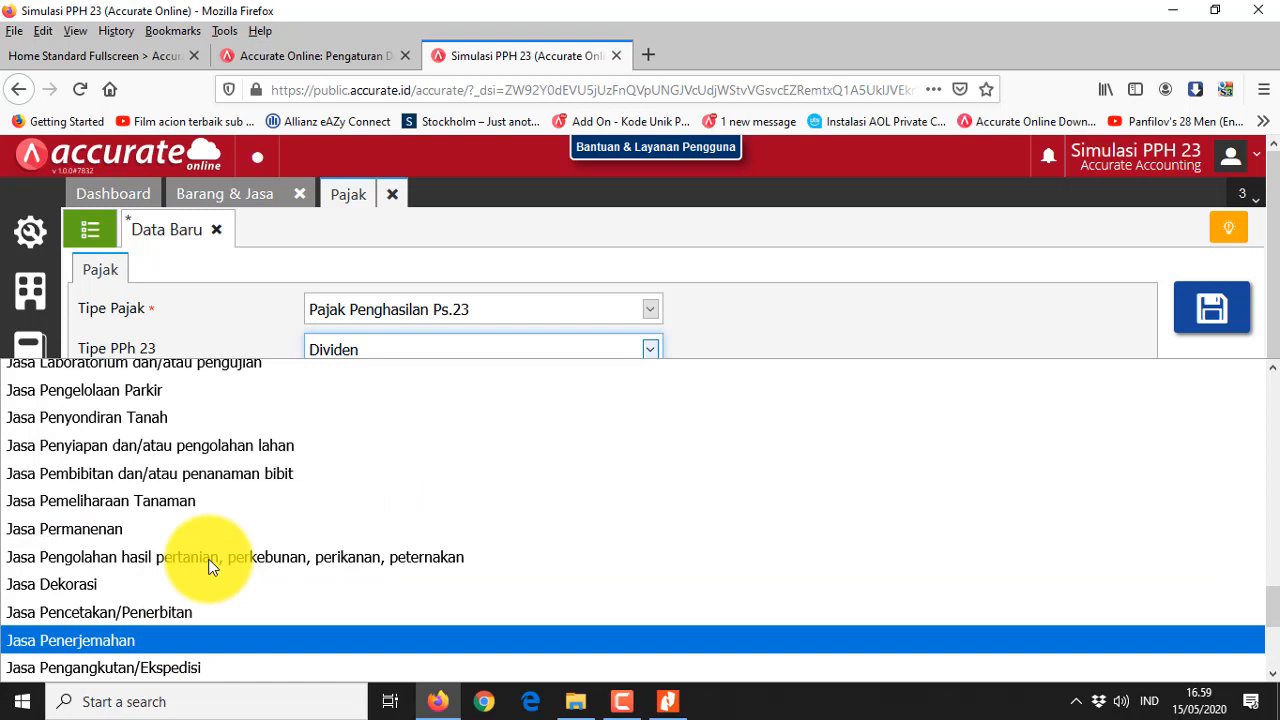
scroll(212, 566, "up", 1)
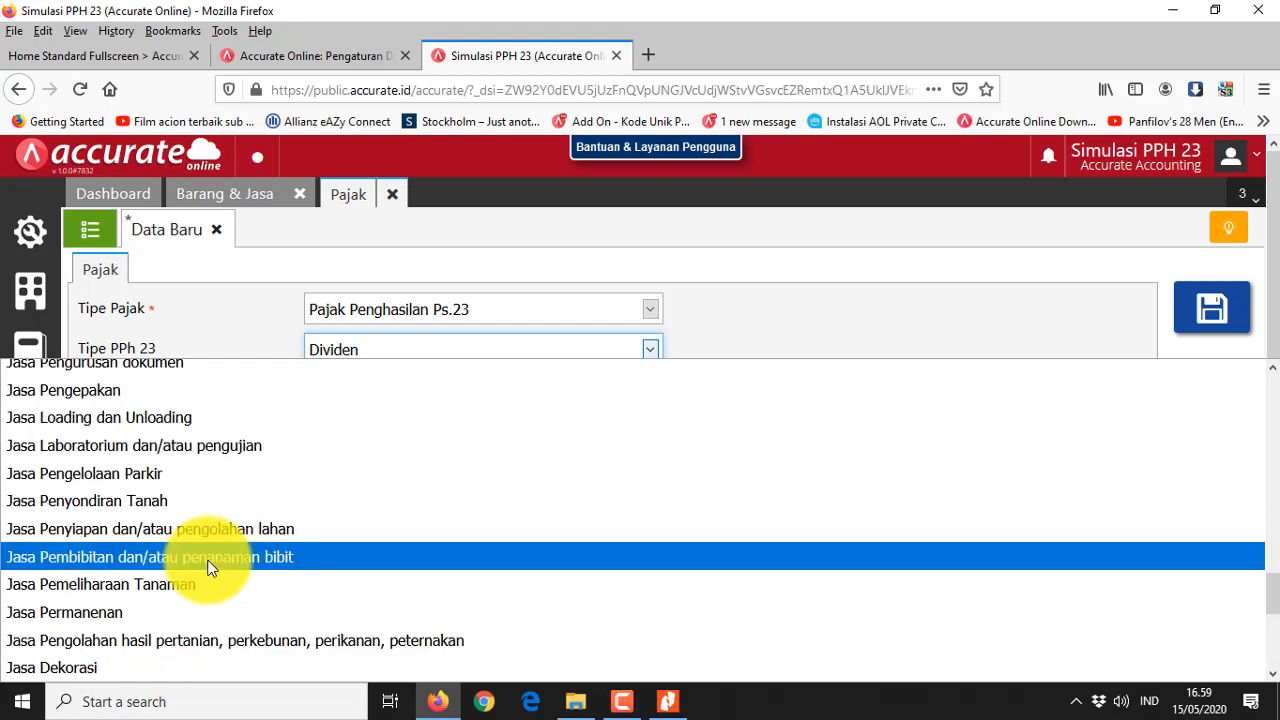
scroll(202, 559, "up", 1)
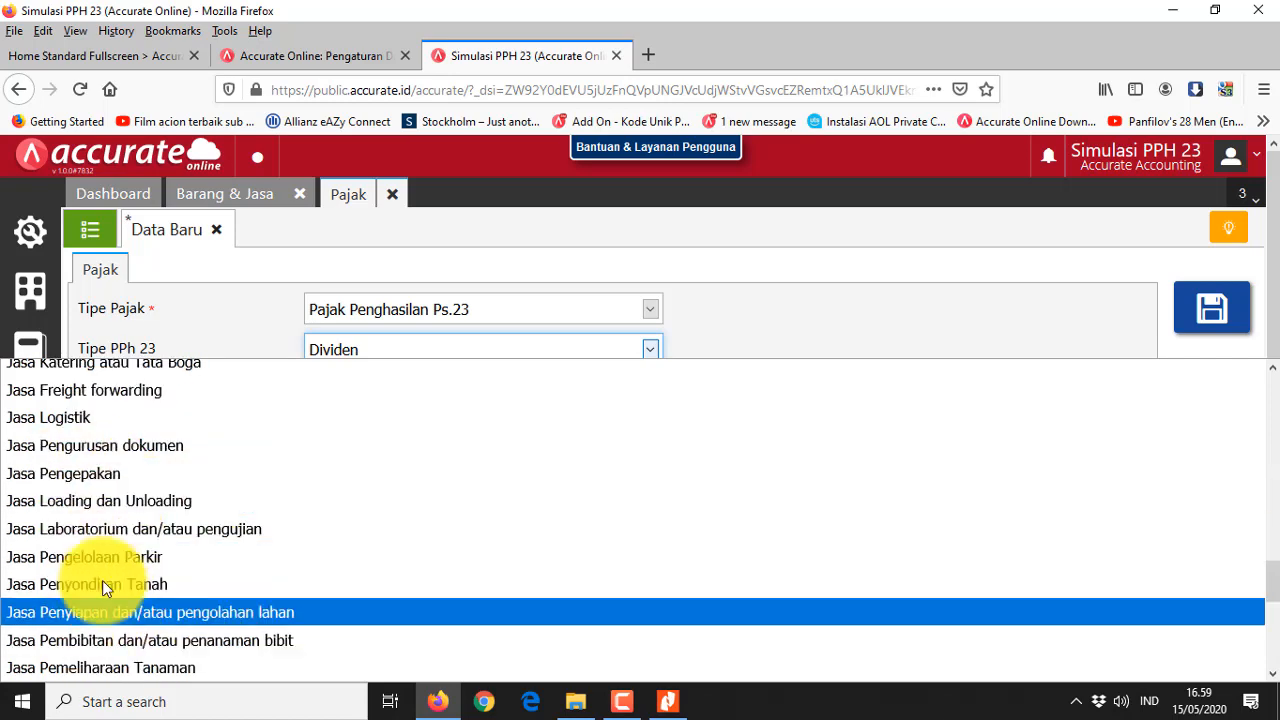
scroll(143, 592, "down", 4)
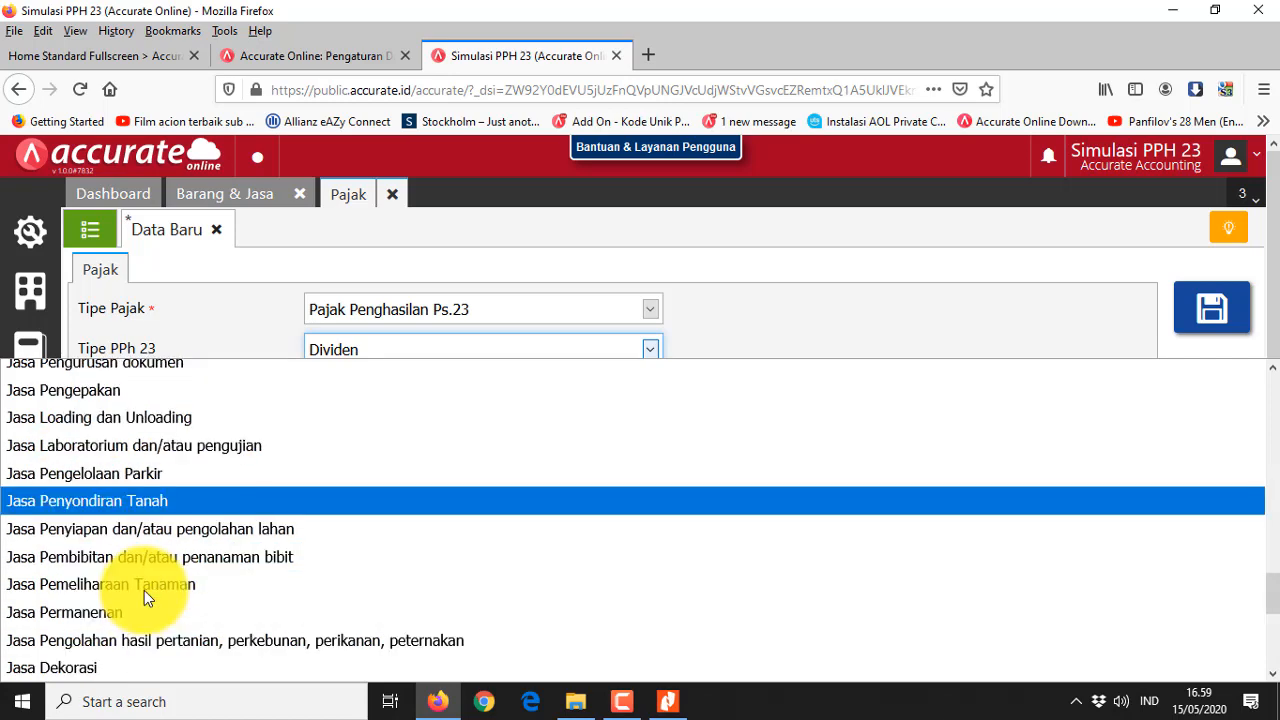
scroll(144, 600, "down", 1)
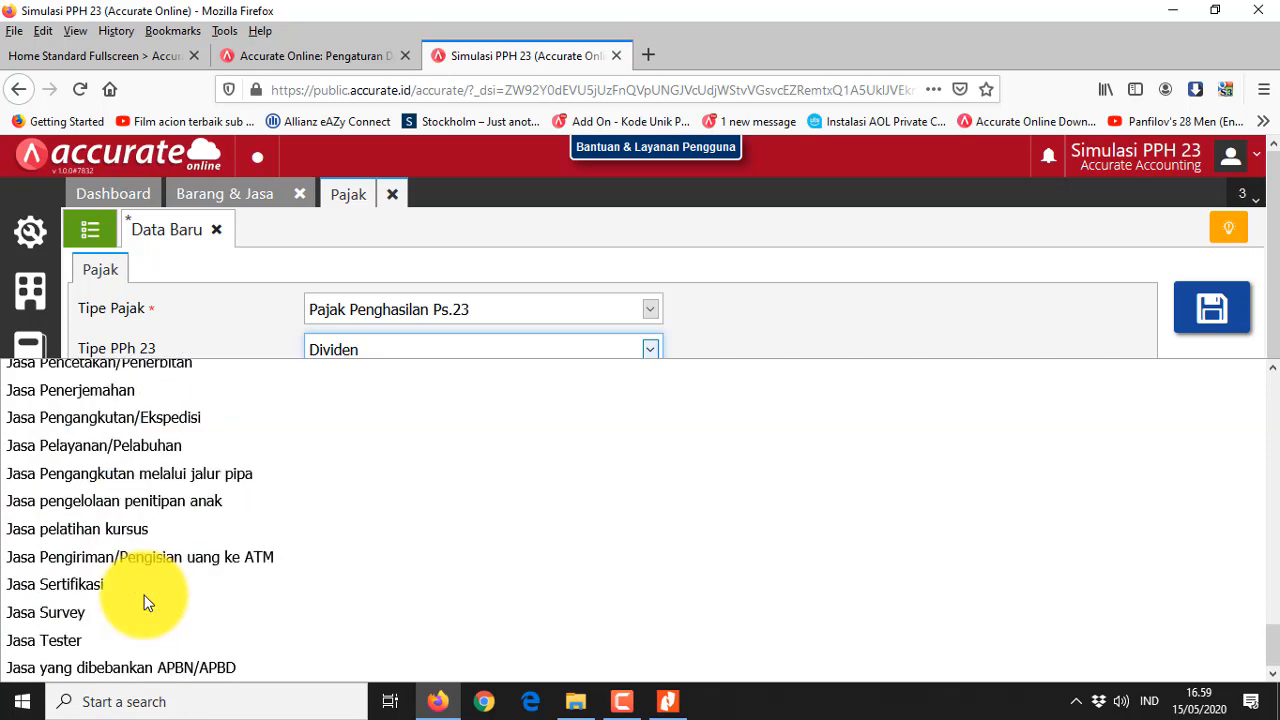
Check the CONSULTANT BUSINESS item's details and choose Jasa Konsultan as the new tax's Tipe PPh 23
left_click(229, 195)
left_click(229, 196)
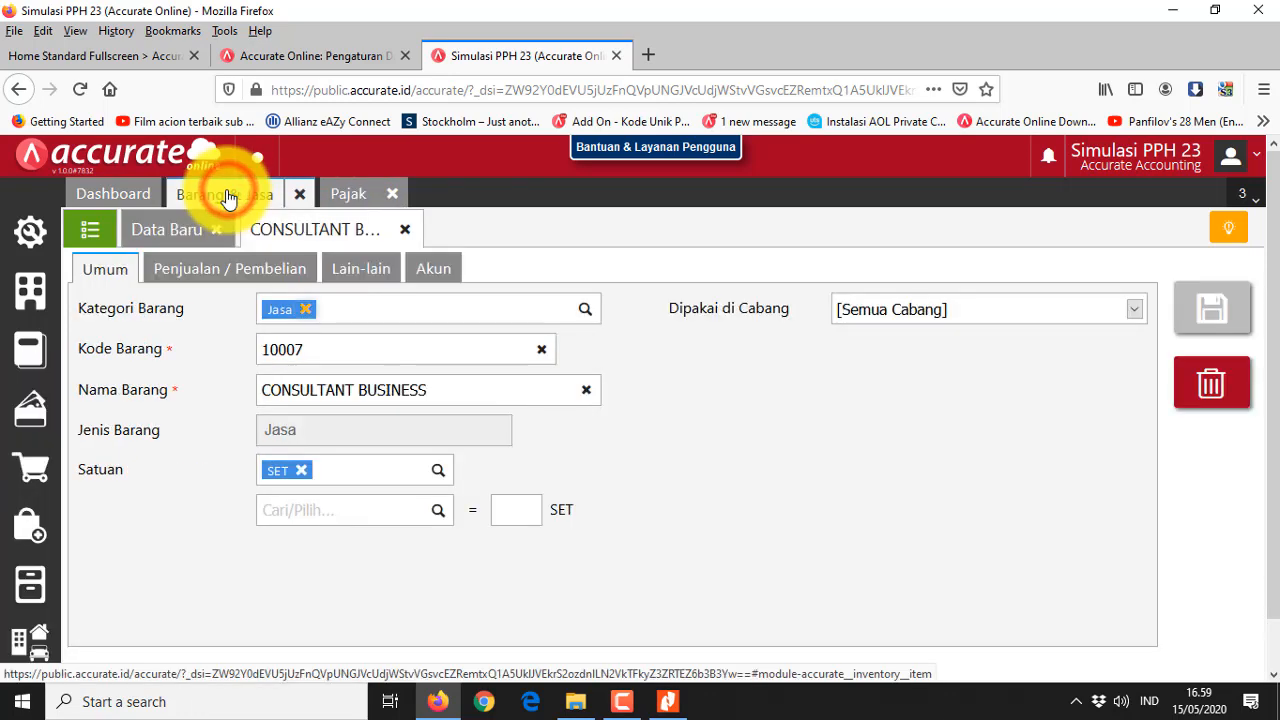
left_click(343, 197)
left_click(588, 350)
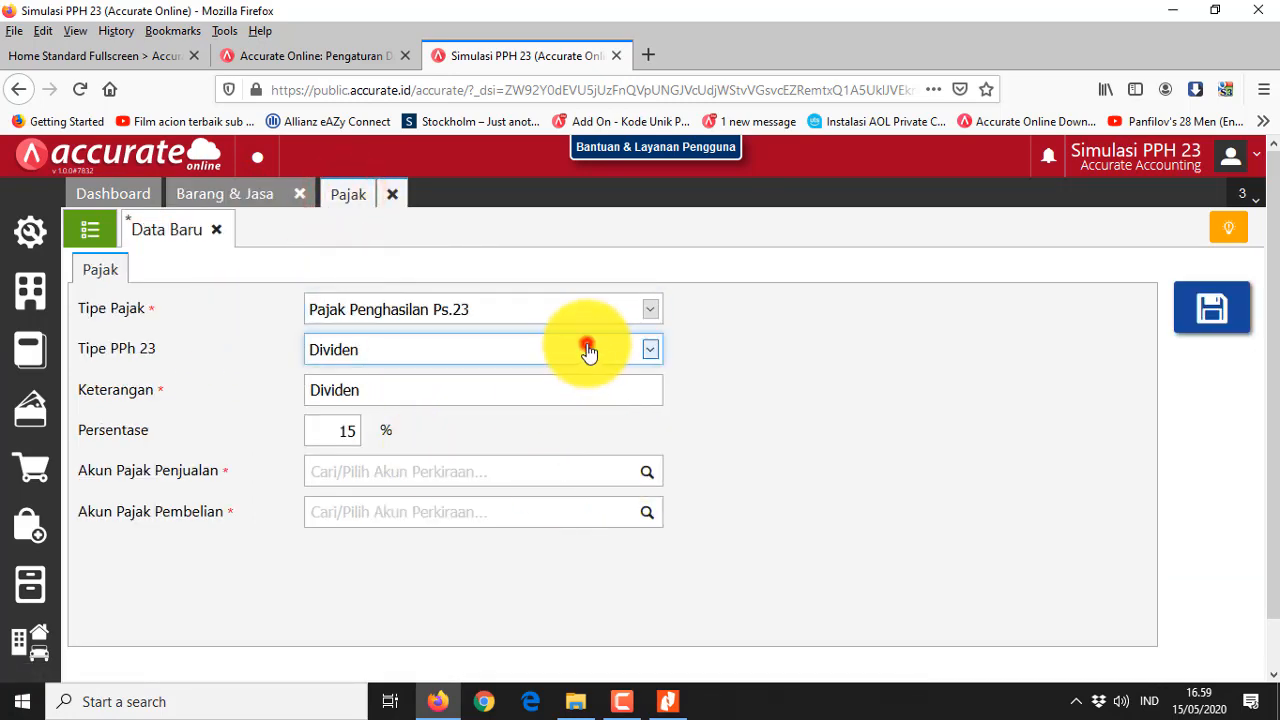
scroll(1272, 390, "down", 1)
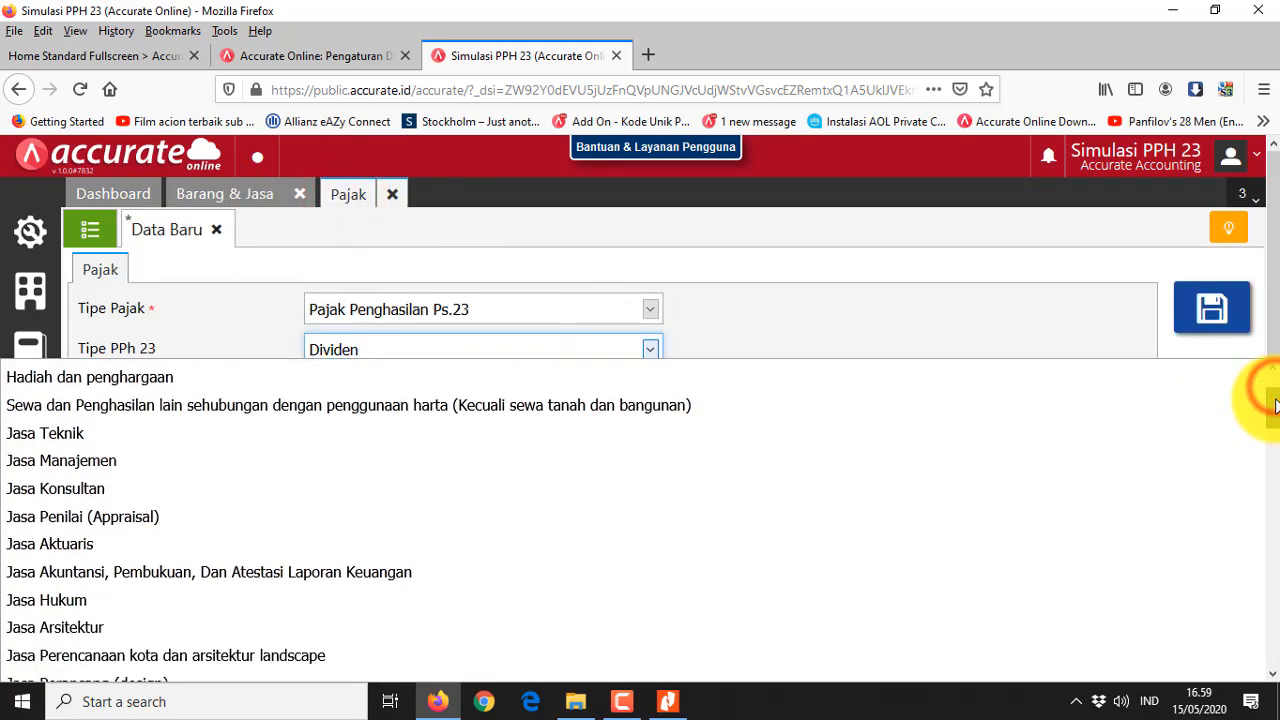
left_click(175, 494)
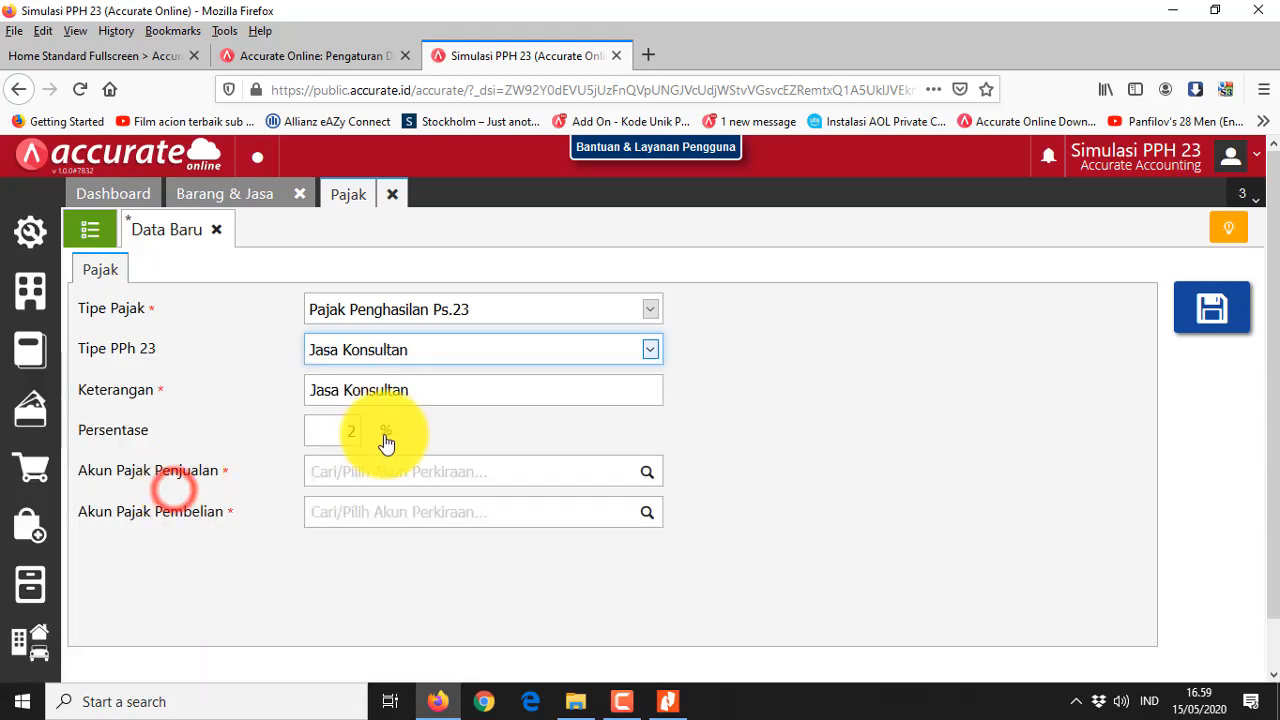
Try to save the Jasa Konsultan tax with PPh 23 Penjualan (110505) for sales and PPh 23 Pembelian (210202) for purchases
left_click(371, 471)
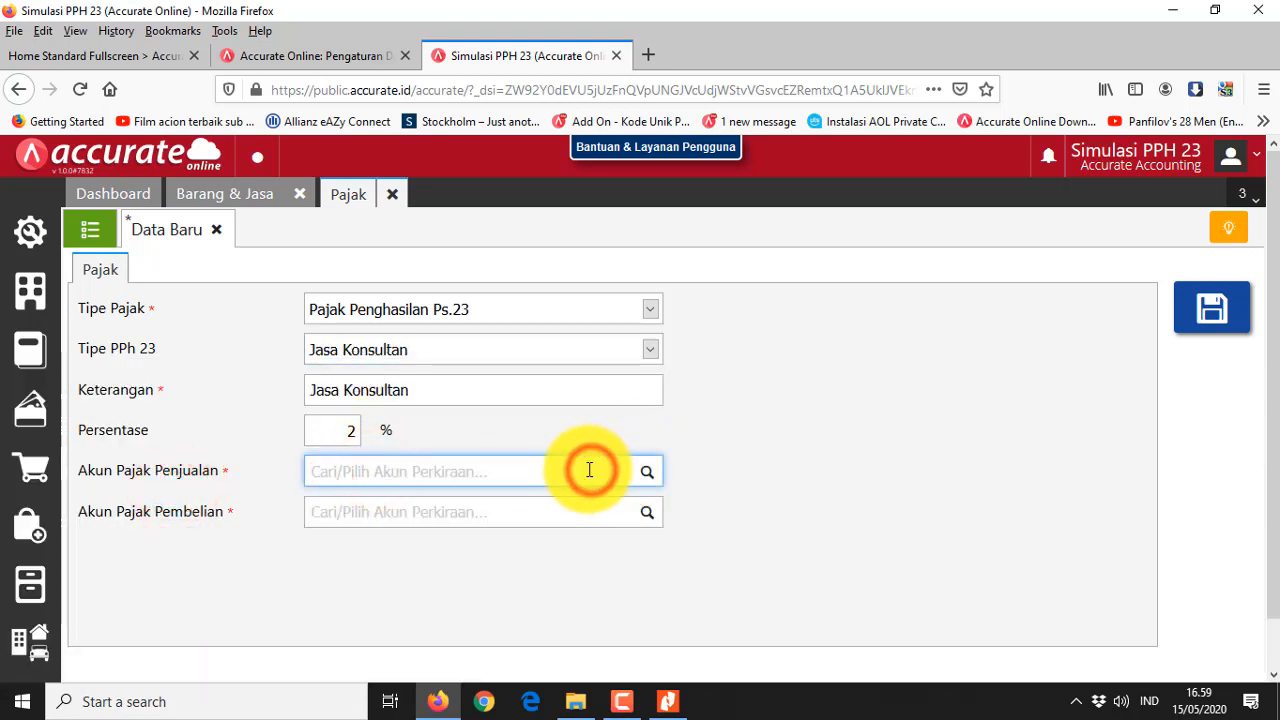
type("23")
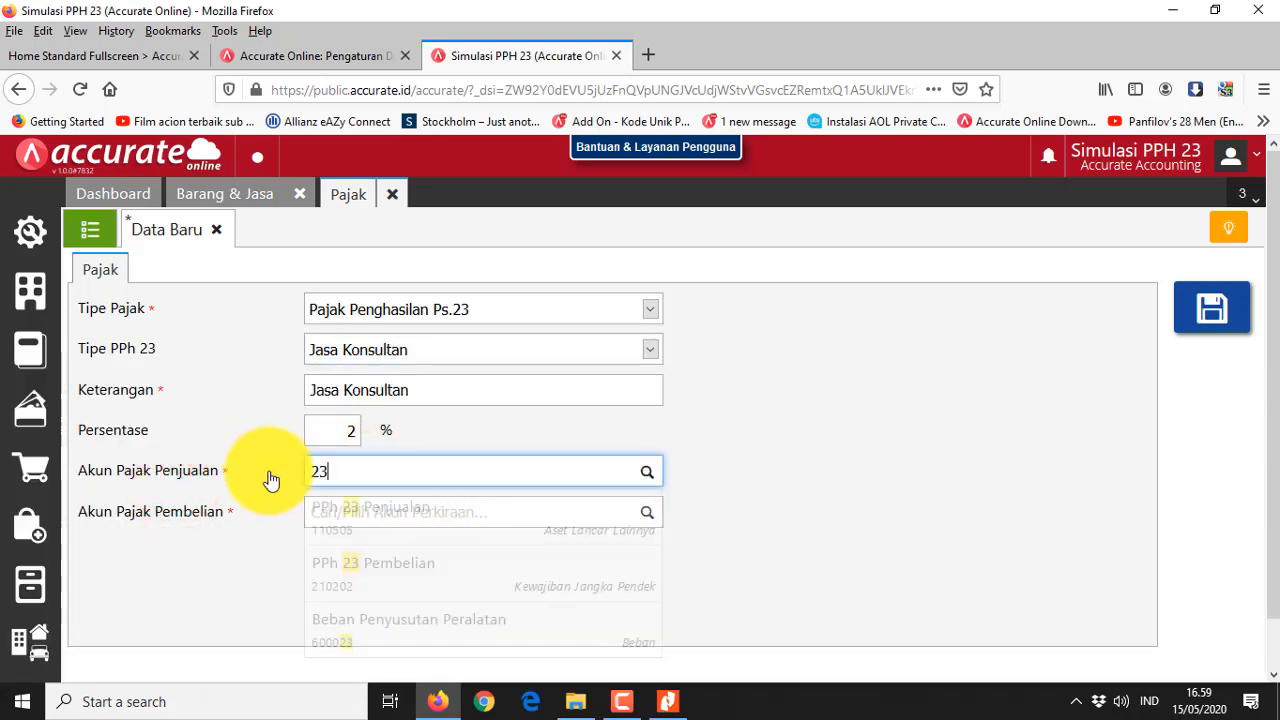
left_click(389, 505)
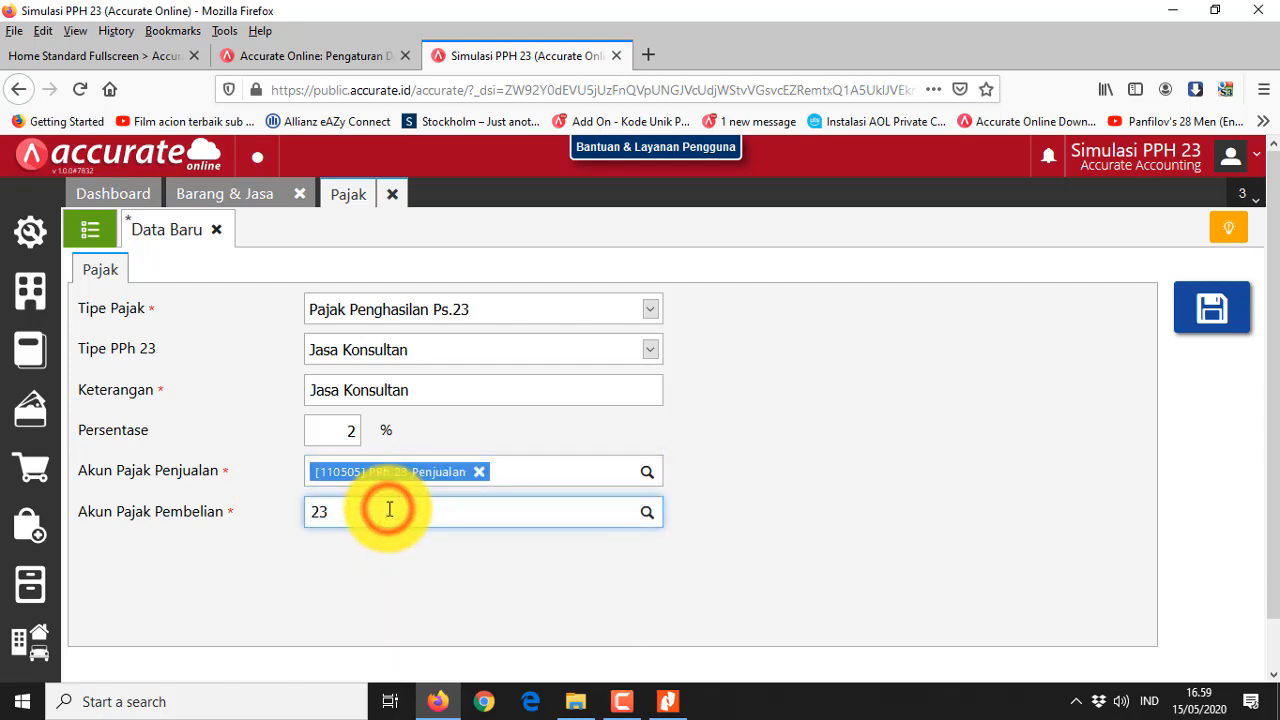
left_click(392, 610)
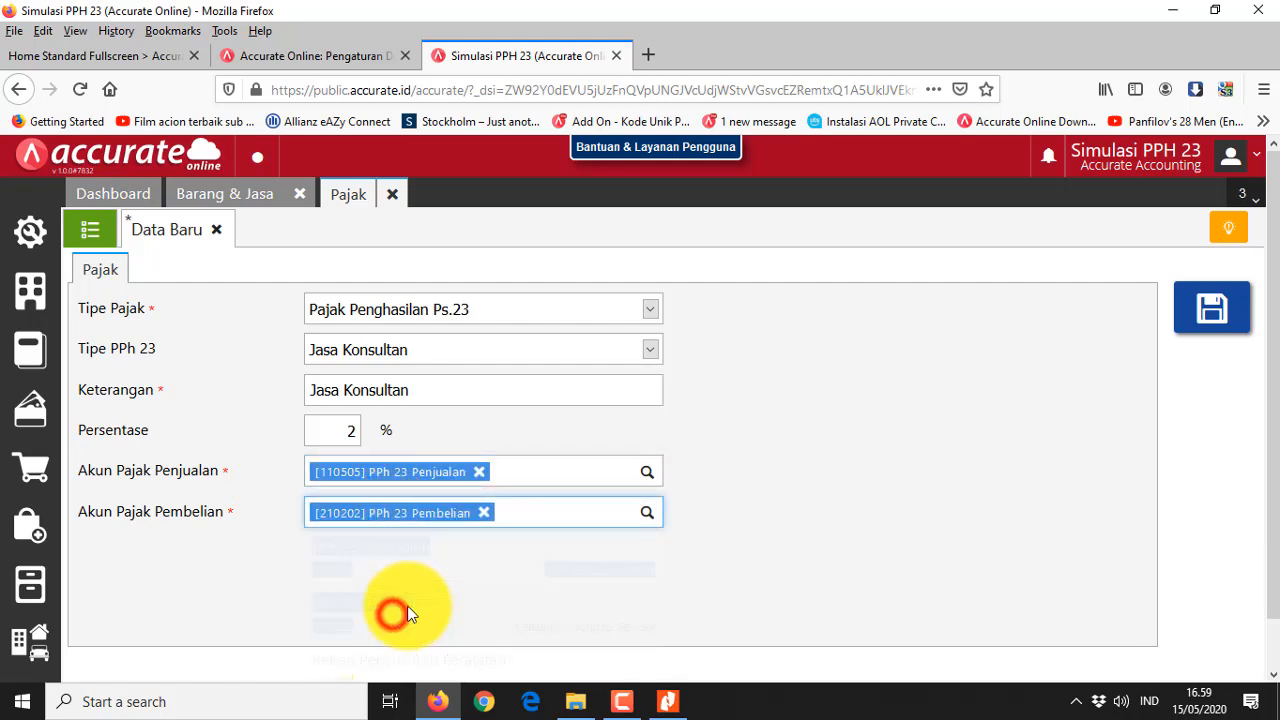
left_click(1211, 309)
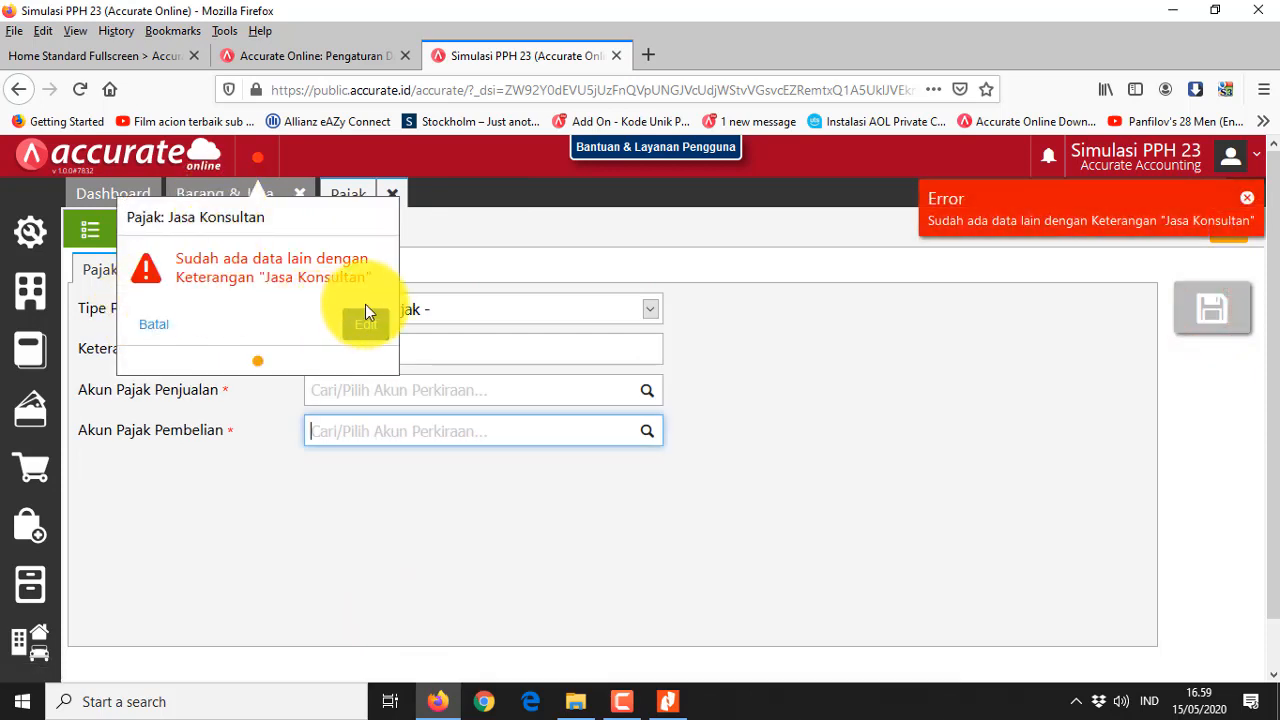
left_click(174, 328)
Check the tax list for Jasa Konsultan, assign it as the CONSULTANT BUSINESS item's PPh, save and return to the item list
left_click(90, 230)
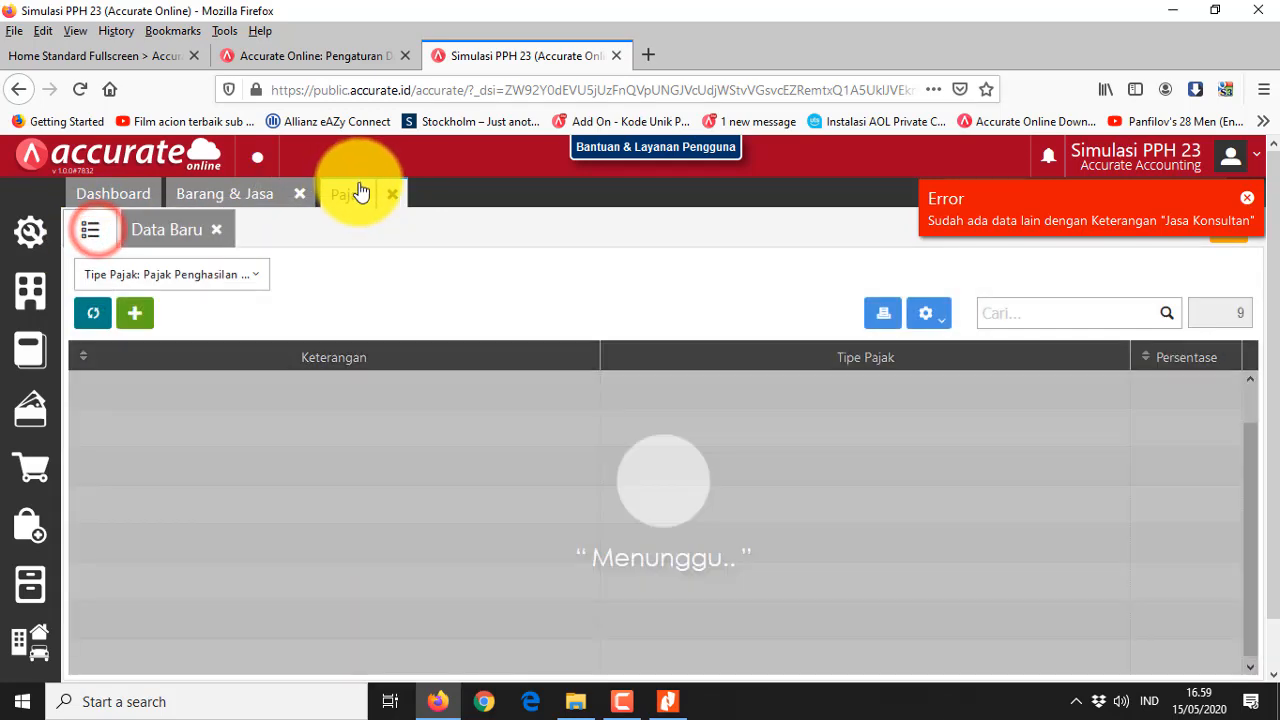
scroll(160, 540, "down", 1)
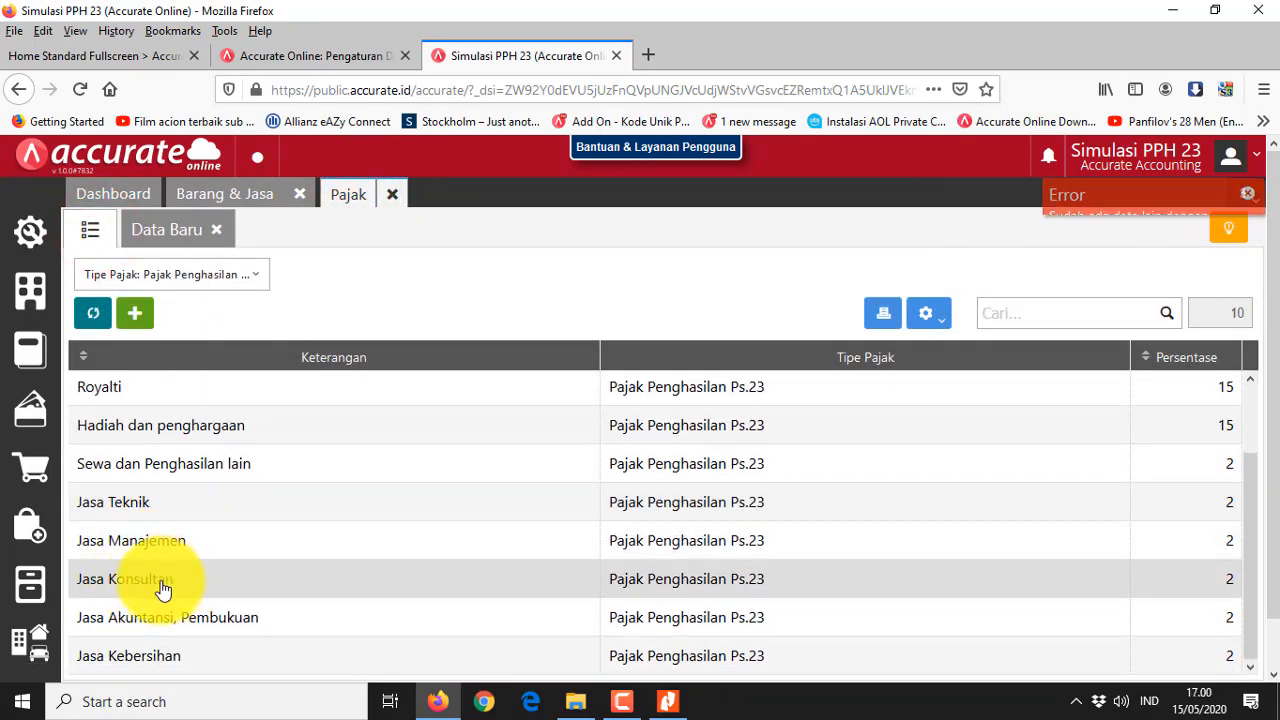
left_click(228, 195)
left_click(220, 270)
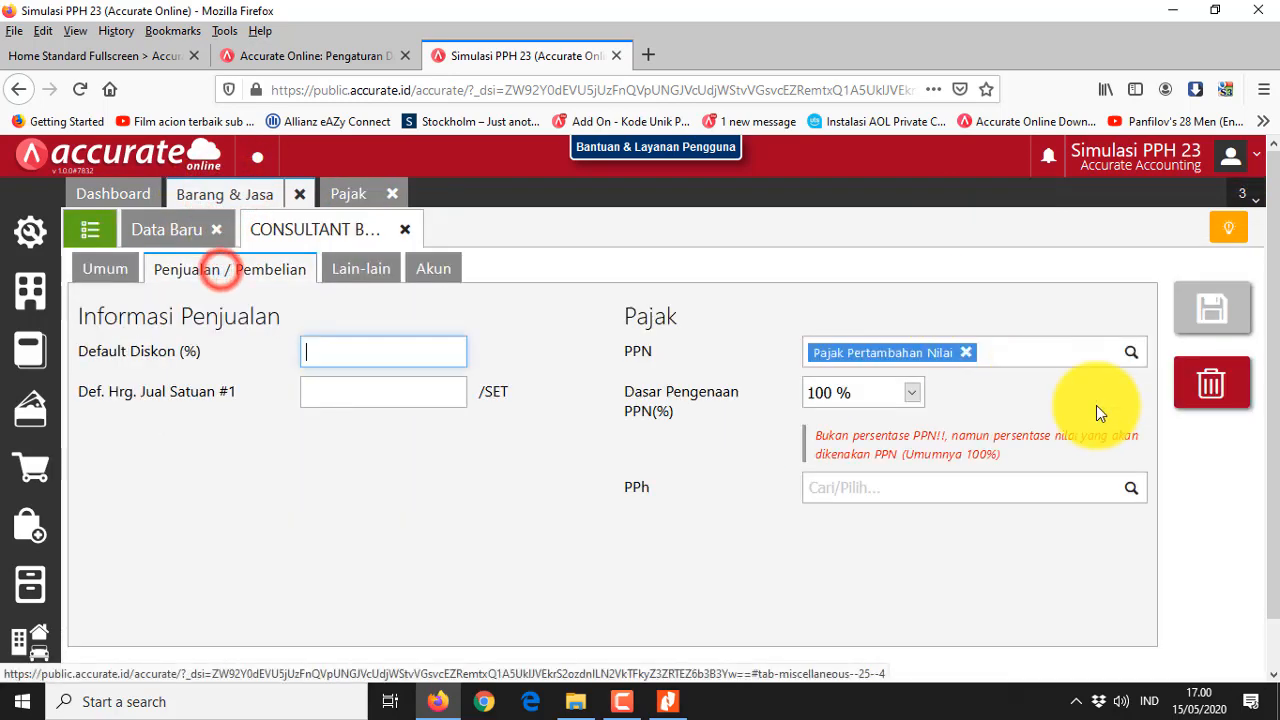
left_click(1131, 490)
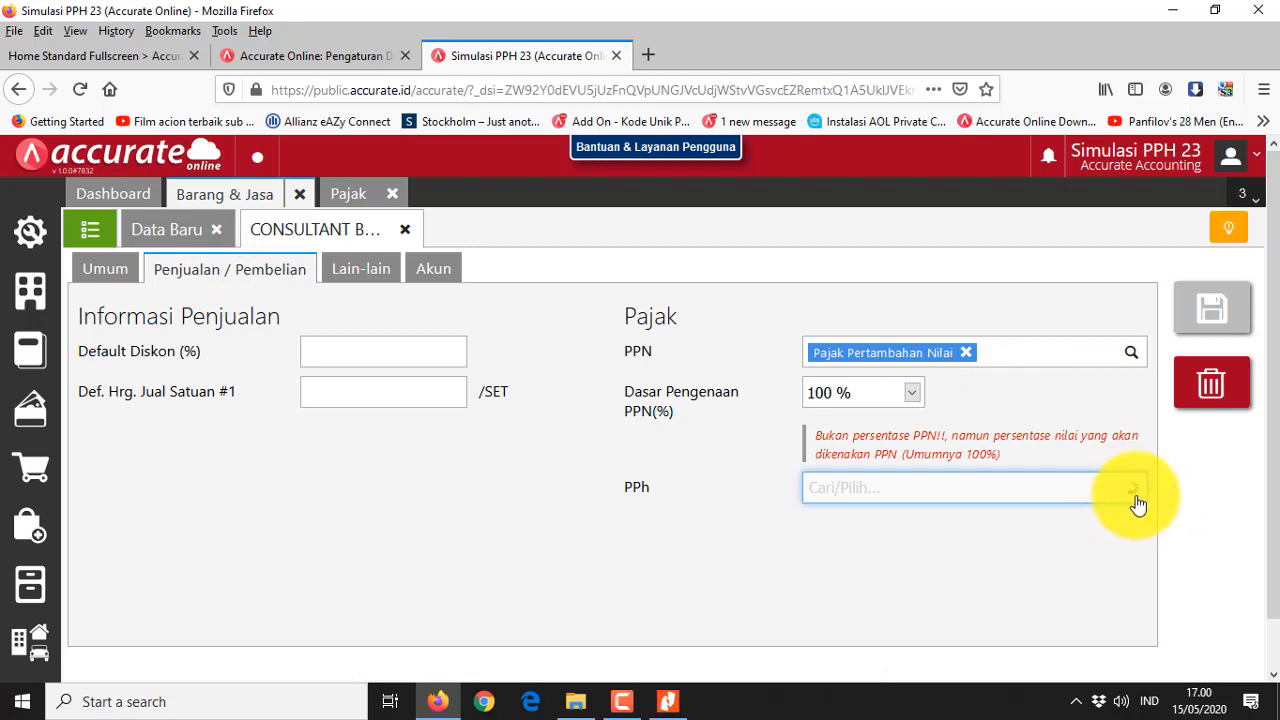
left_click_drag(1140, 523, 1139, 571)
left_click(1016, 598)
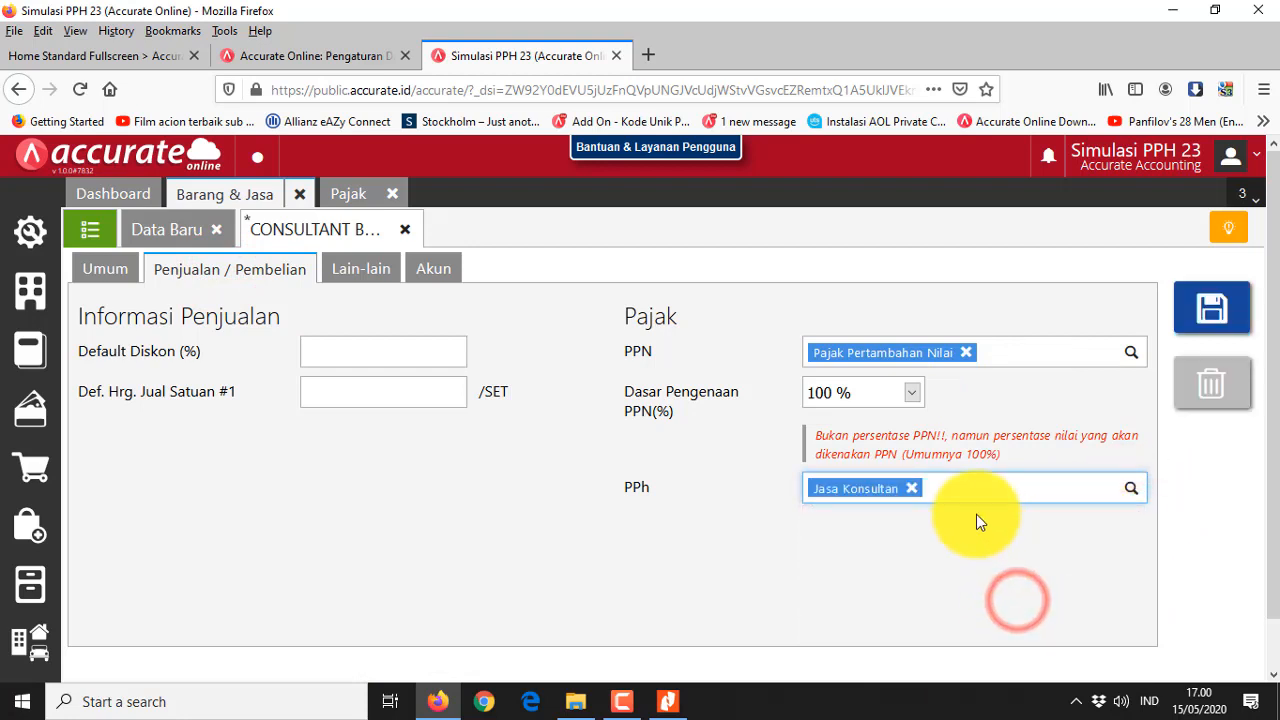
left_click(1230, 314)
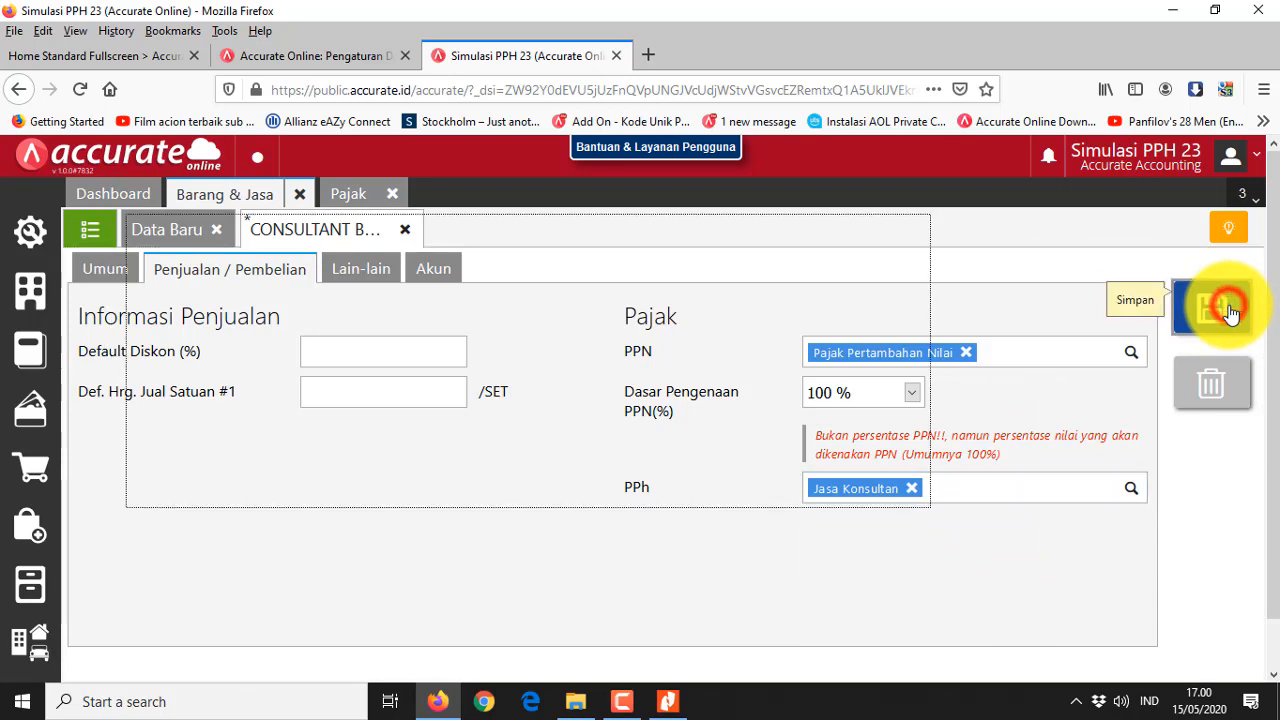
left_click(90, 230)
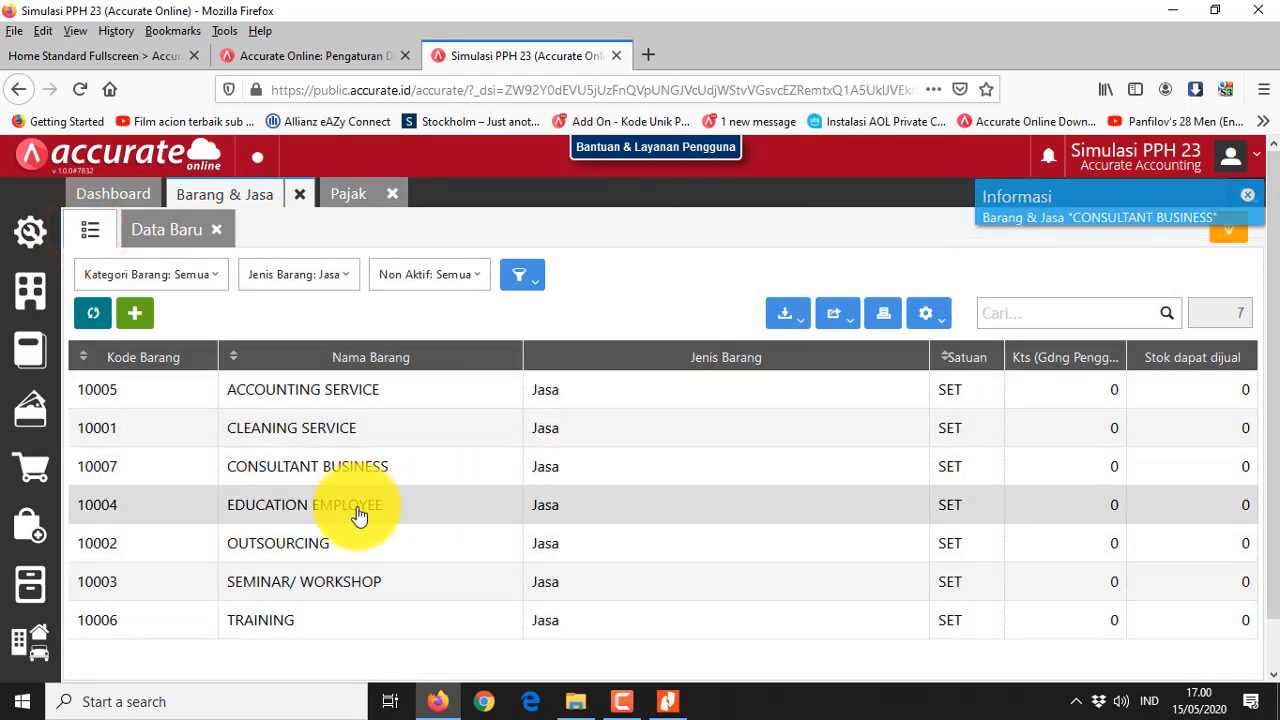
Open the EDUCATION EMPLOYEE item's sales and purchase settings
left_click(358, 510)
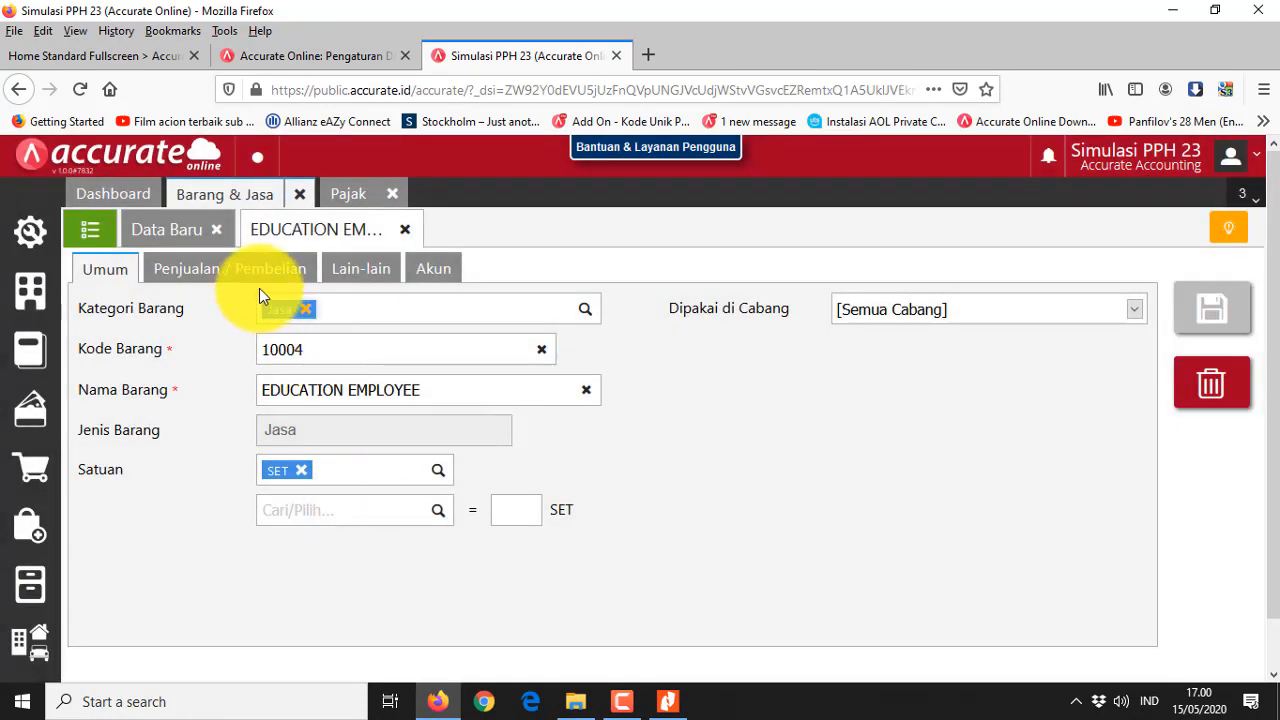
left_click(230, 270)
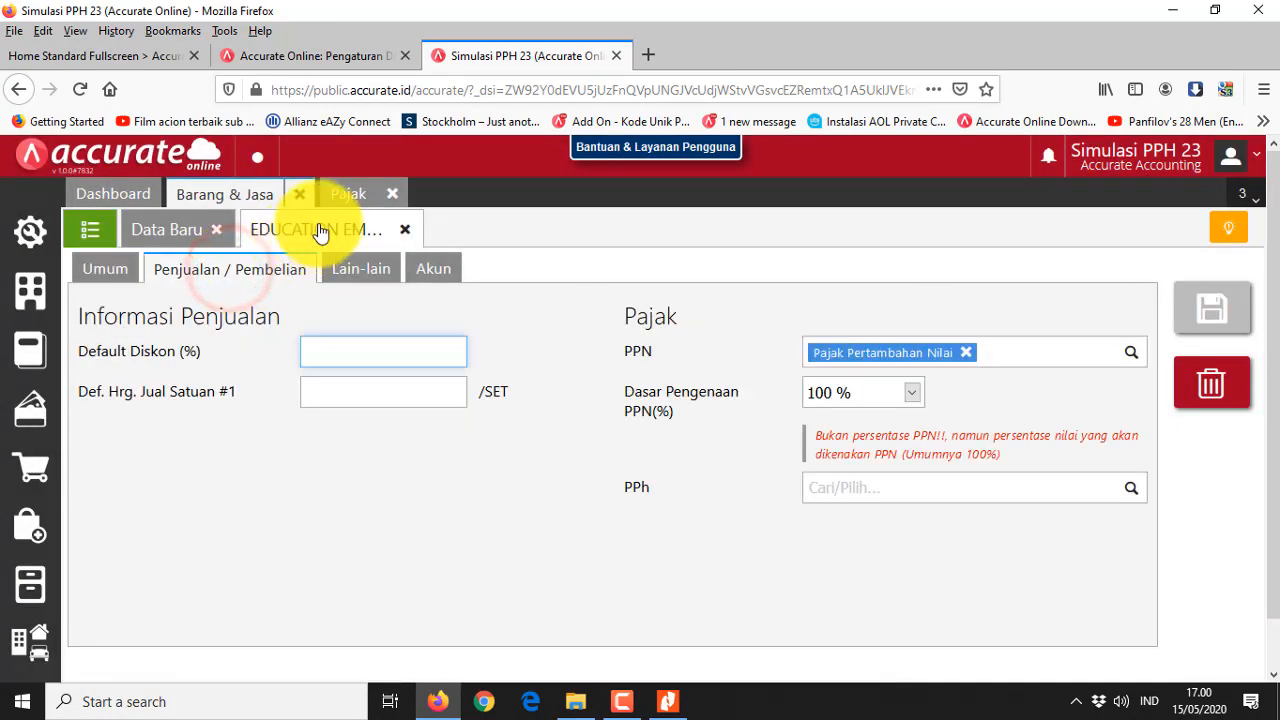
Check the existing PPh 23 taxes and start a new tax of type Pajak Penghasilan Ps.23
left_click(350, 193)
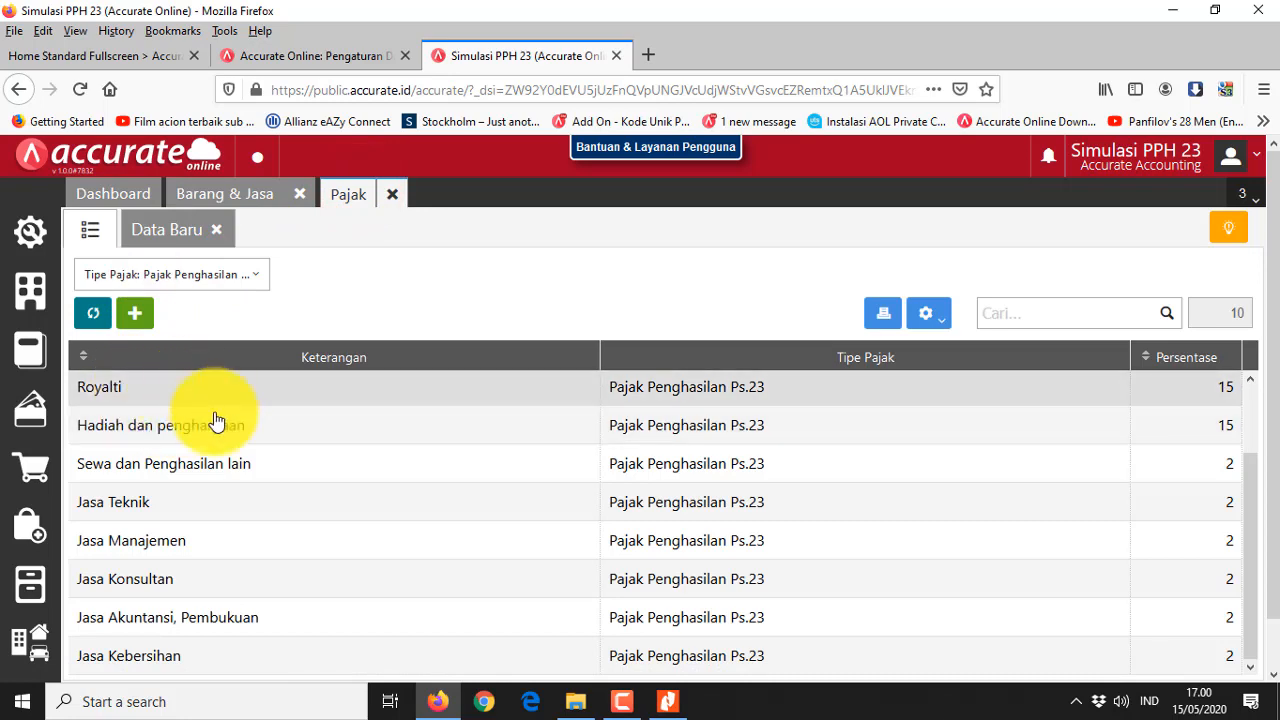
scroll(217, 538, "down", 2)
left_click(171, 187)
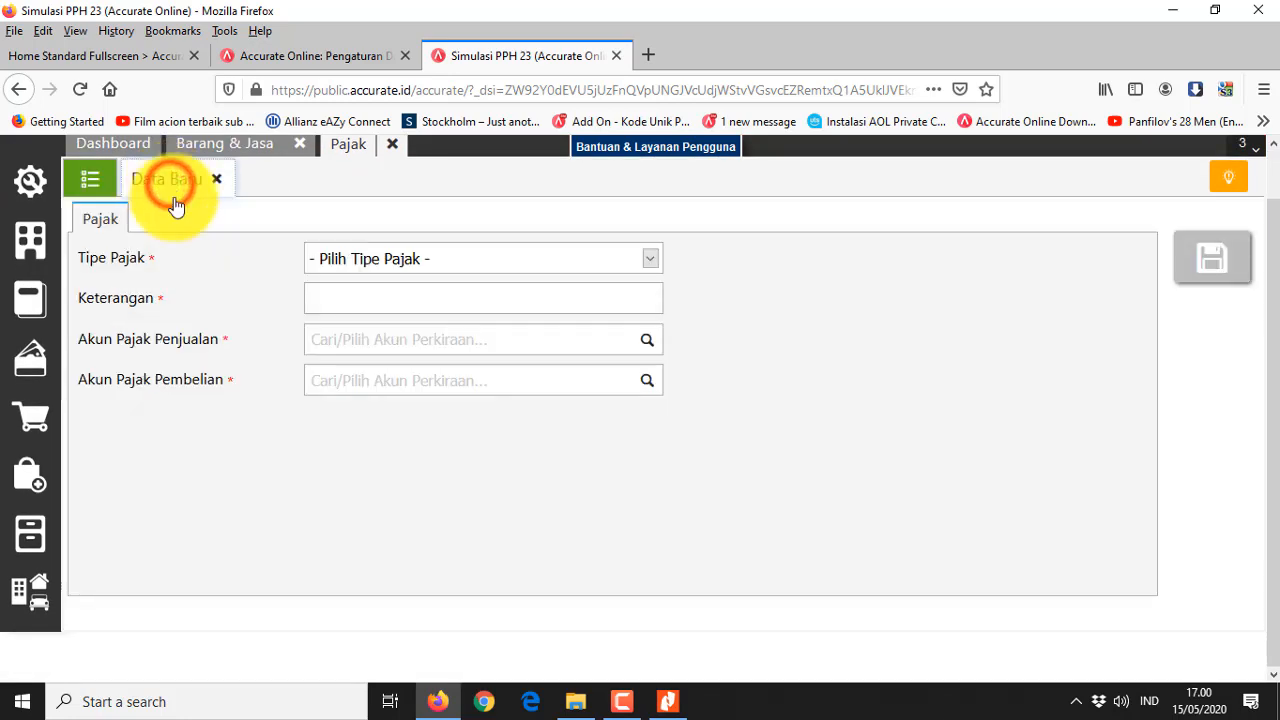
left_click(513, 262)
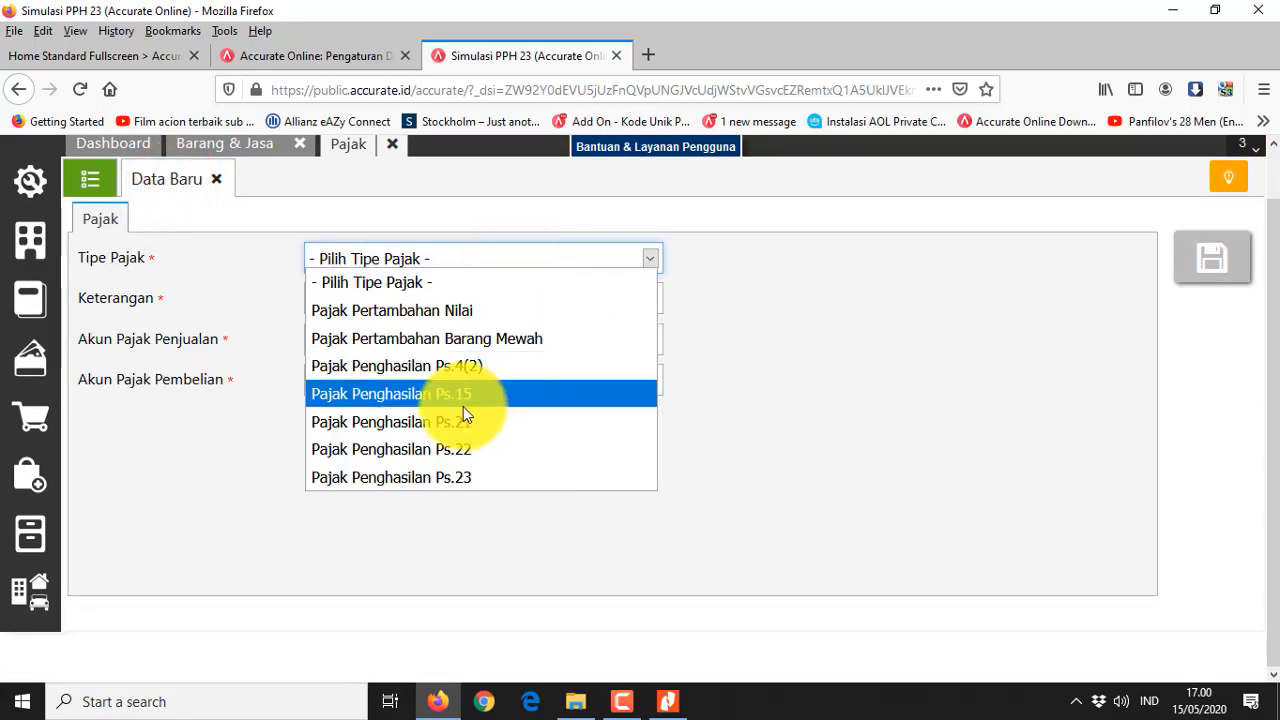
left_click(463, 474)
Look through the Tipe PPh 23 options for one that suits EDUCATION EMPLOYEE, try Jasa Konsultan and discard the draft tax
left_click(627, 298)
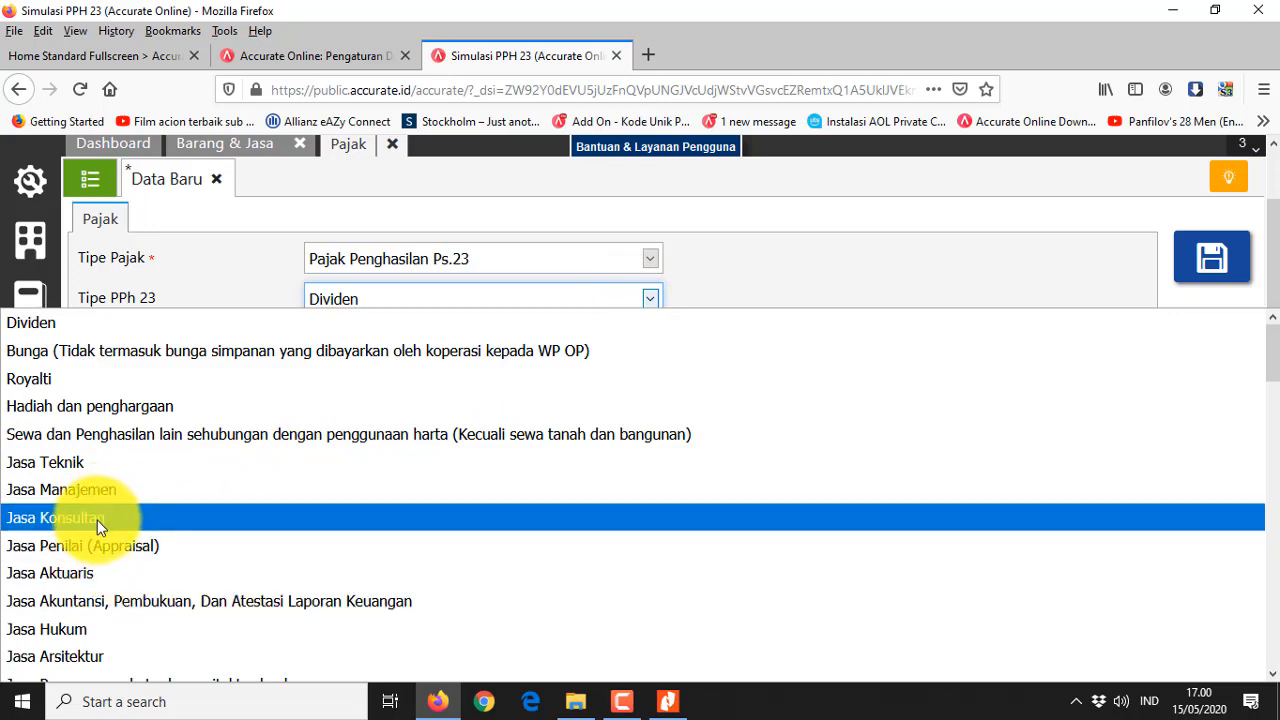
scroll(96, 527, "down", 1)
scroll(95, 537, "down", 1)
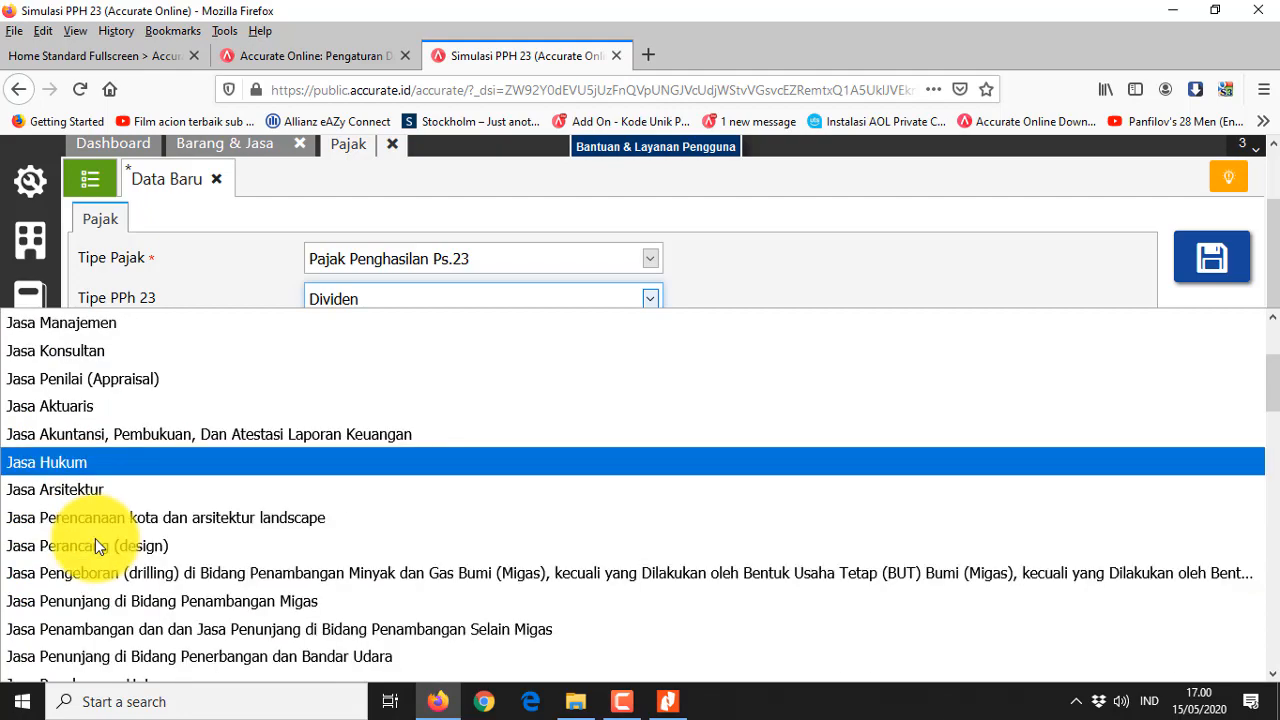
scroll(95, 538, "down", 1)
scroll(95, 538, "down", 5)
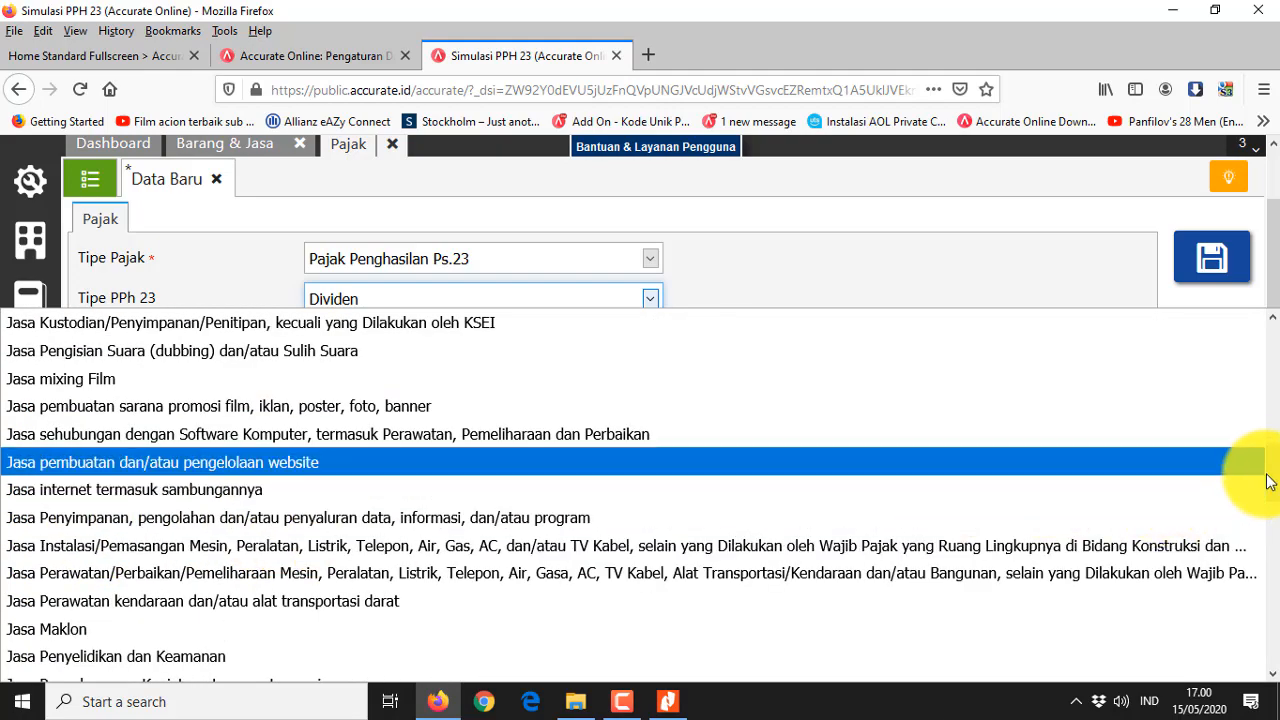
left_click_drag(1266, 470, 1277, 652)
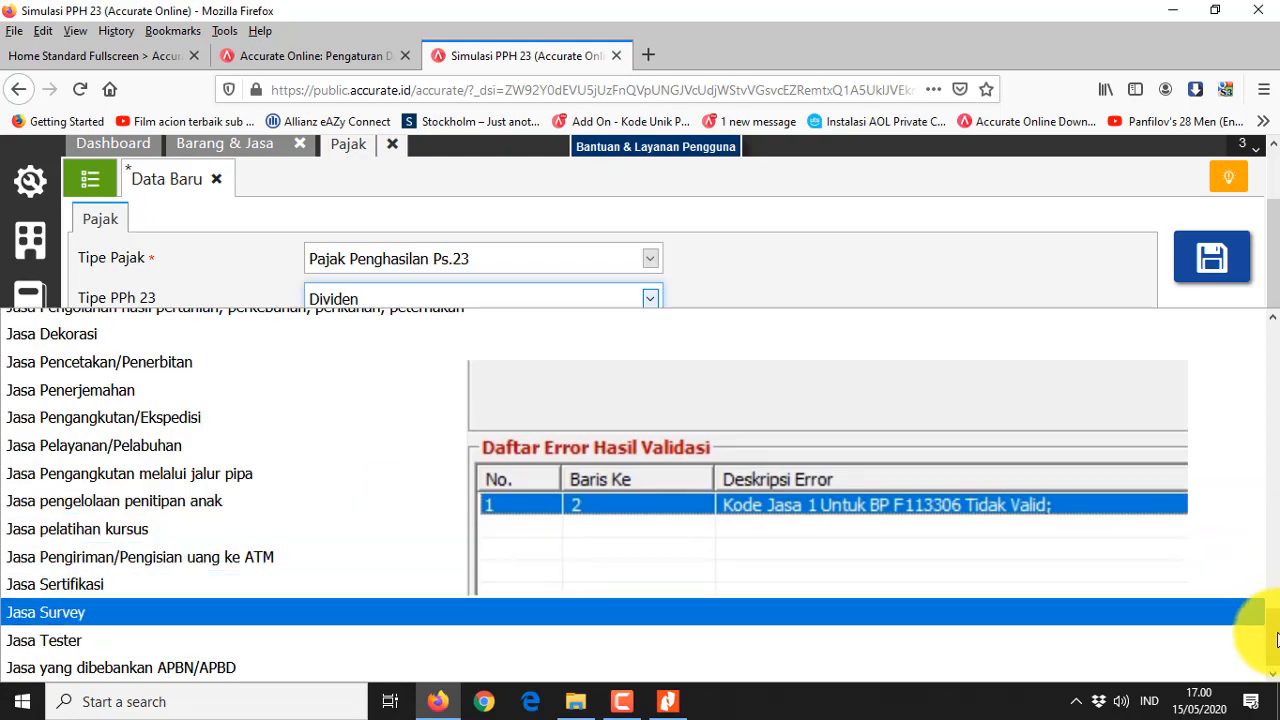
left_click_drag(1273, 640, 1248, 357)
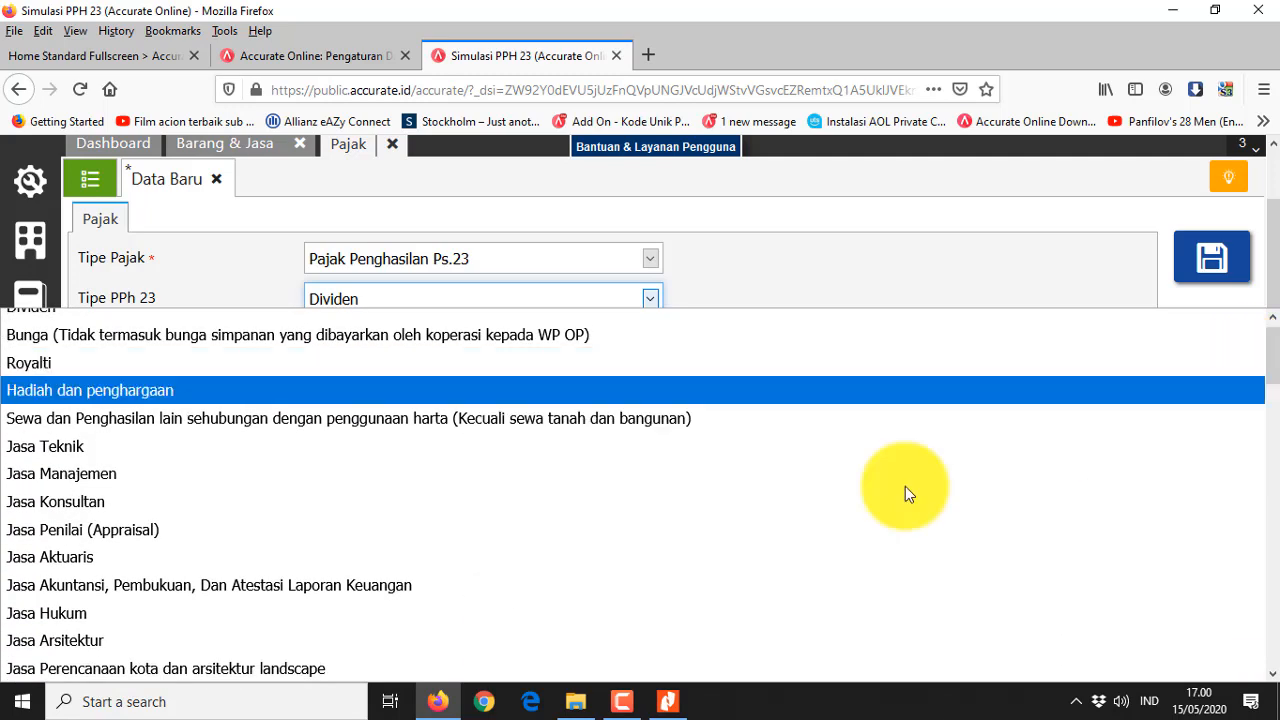
left_click(123, 507)
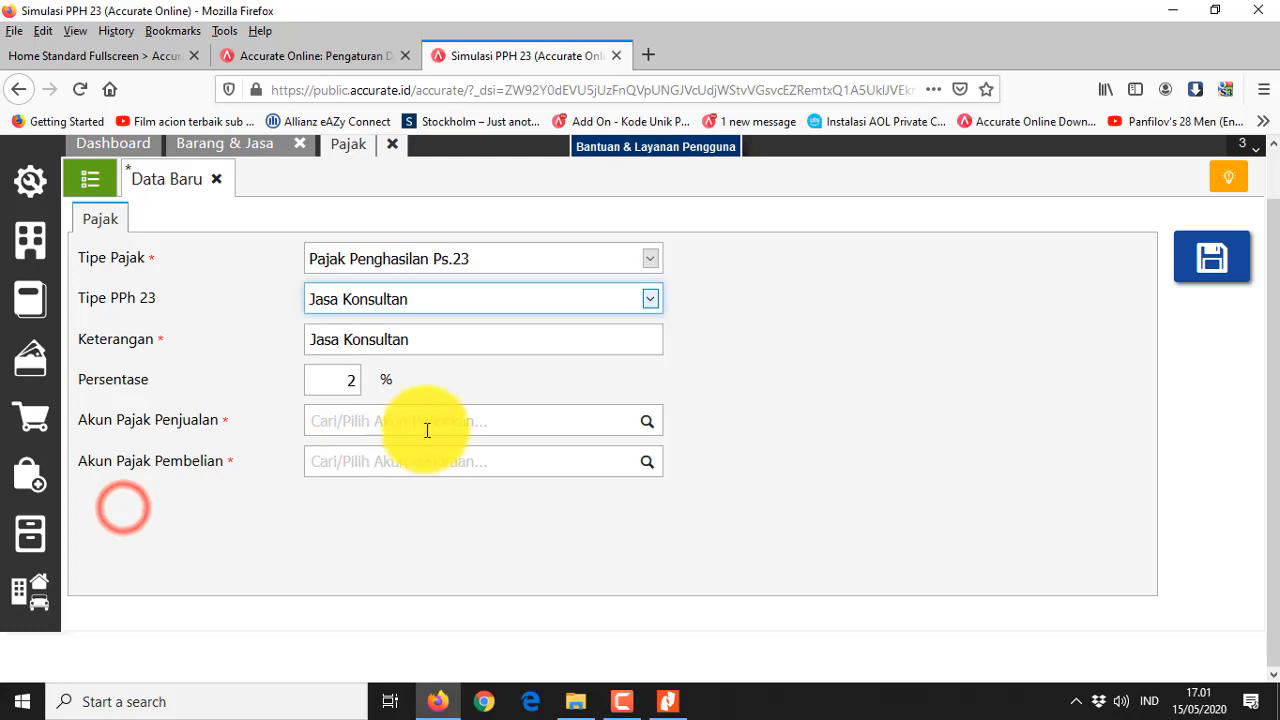
left_click(392, 144)
left_click(784, 452)
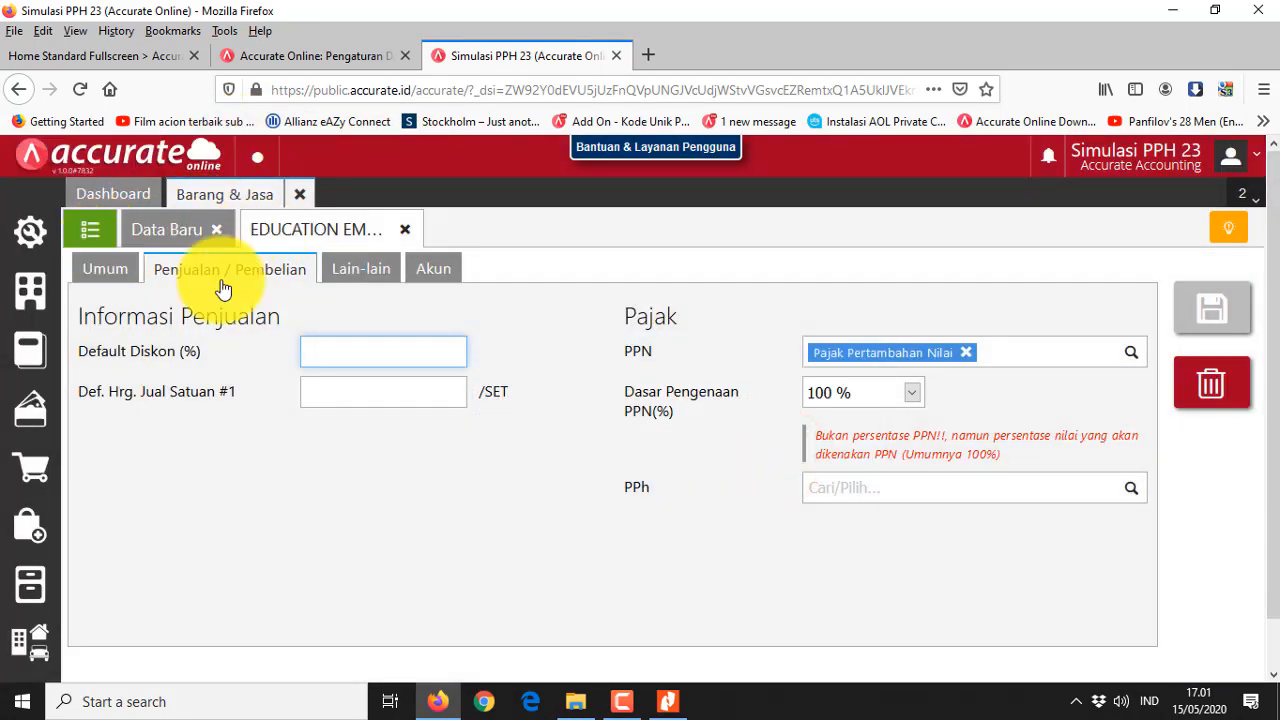
Set the EDUCATION EMPLOYEE item's PPh to Jasa Konsultan, save the item and return to the item list
left_click(1131, 496)
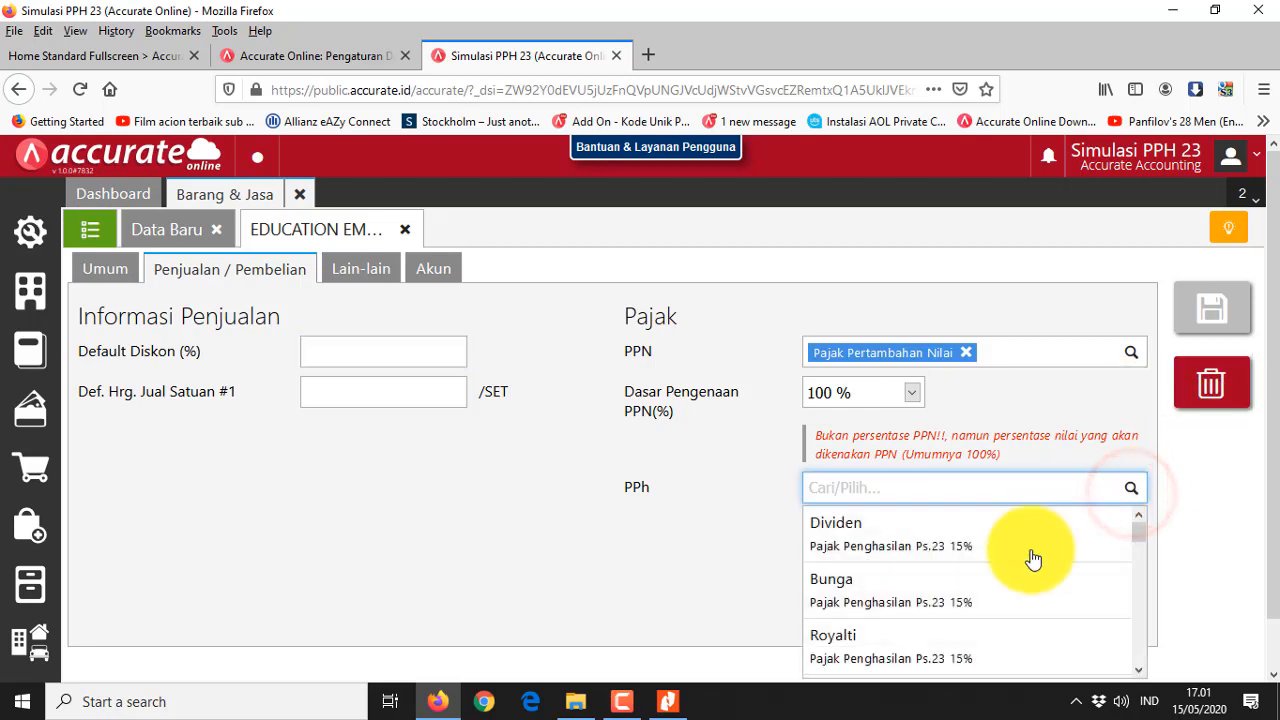
scroll(995, 575, "down", 3)
scroll(1137, 580, "up", 2)
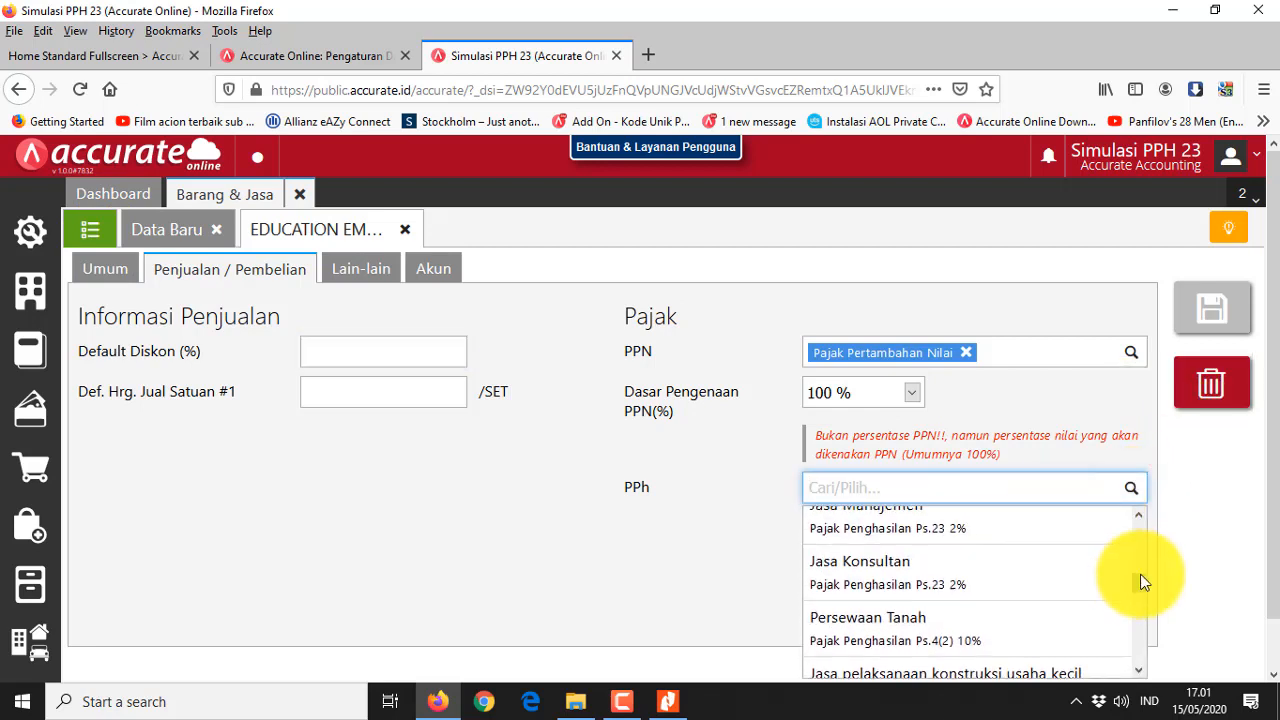
left_click(1040, 590)
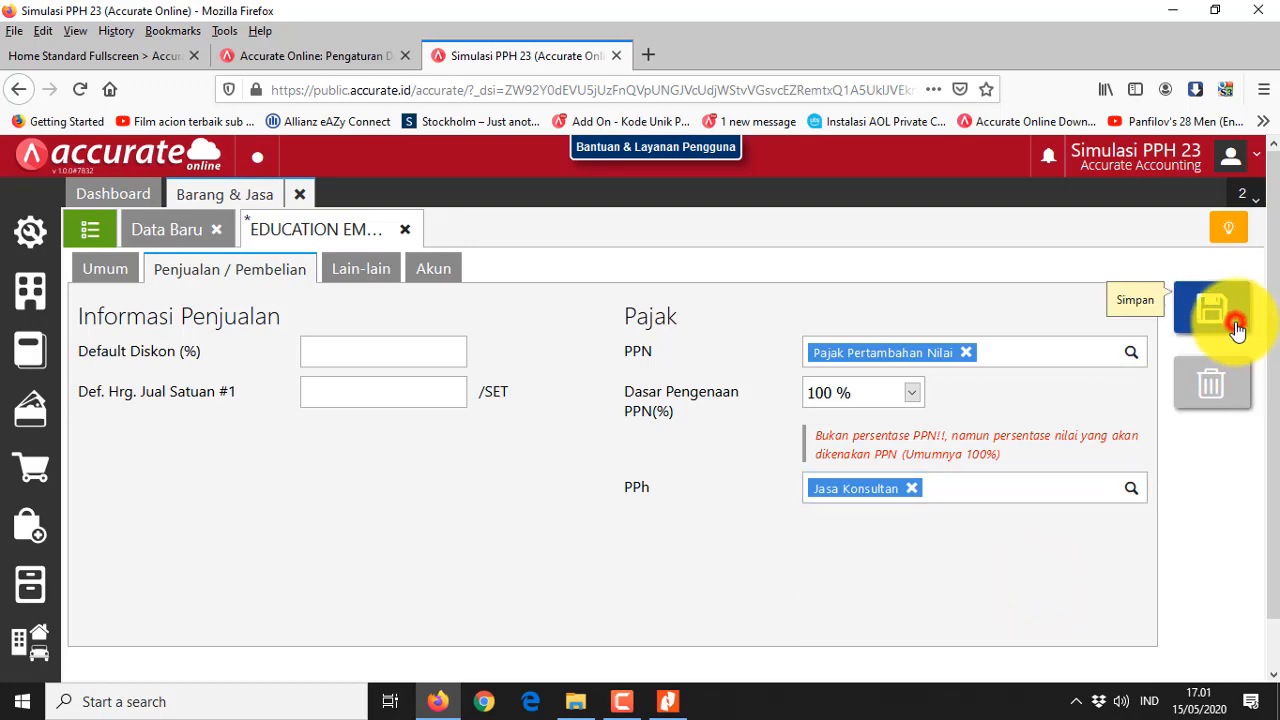
left_click(1237, 328)
left_click(90, 229)
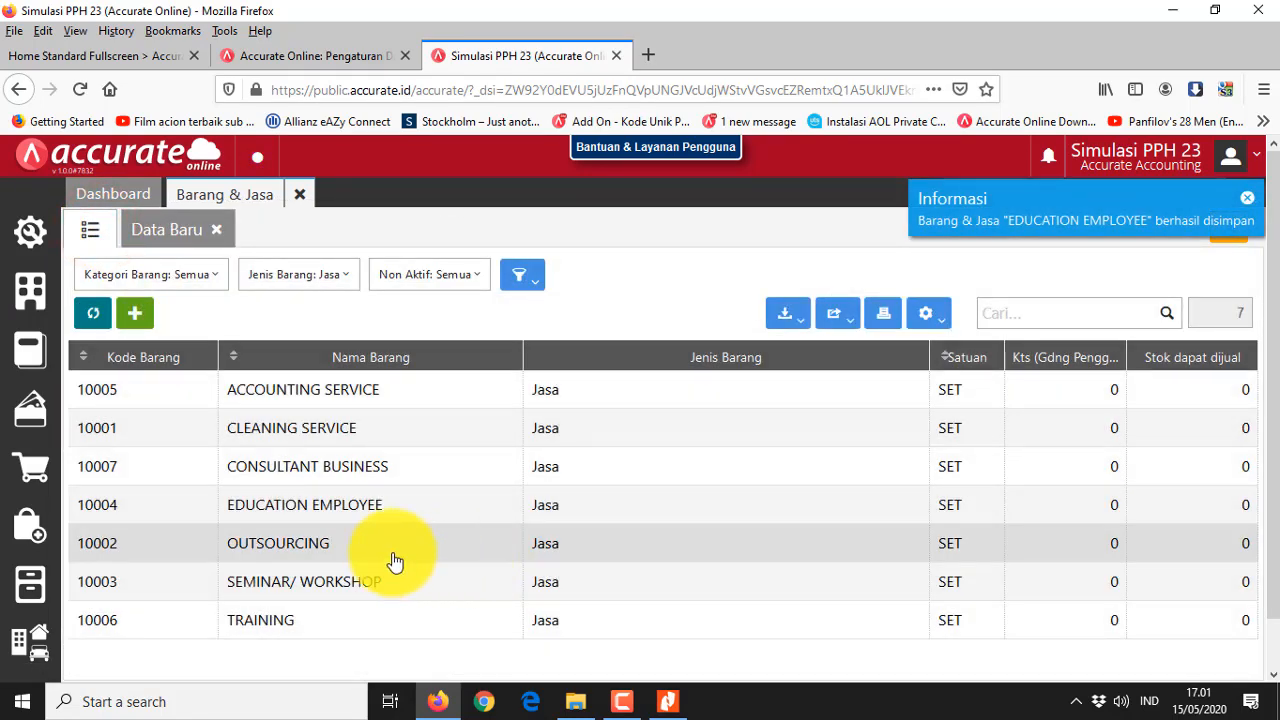
Open the OUTSOURCING item and review its sales and purchase, miscellaneous and account settings
left_click(343, 550)
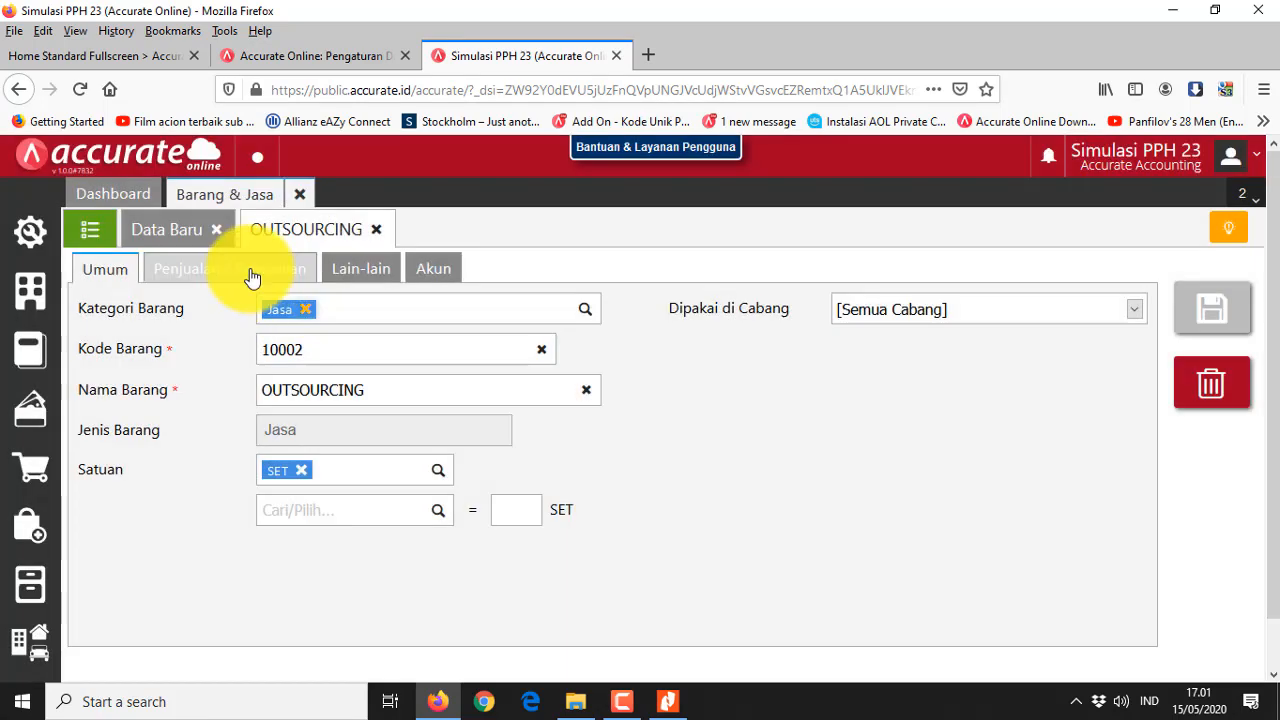
left_click(250, 272)
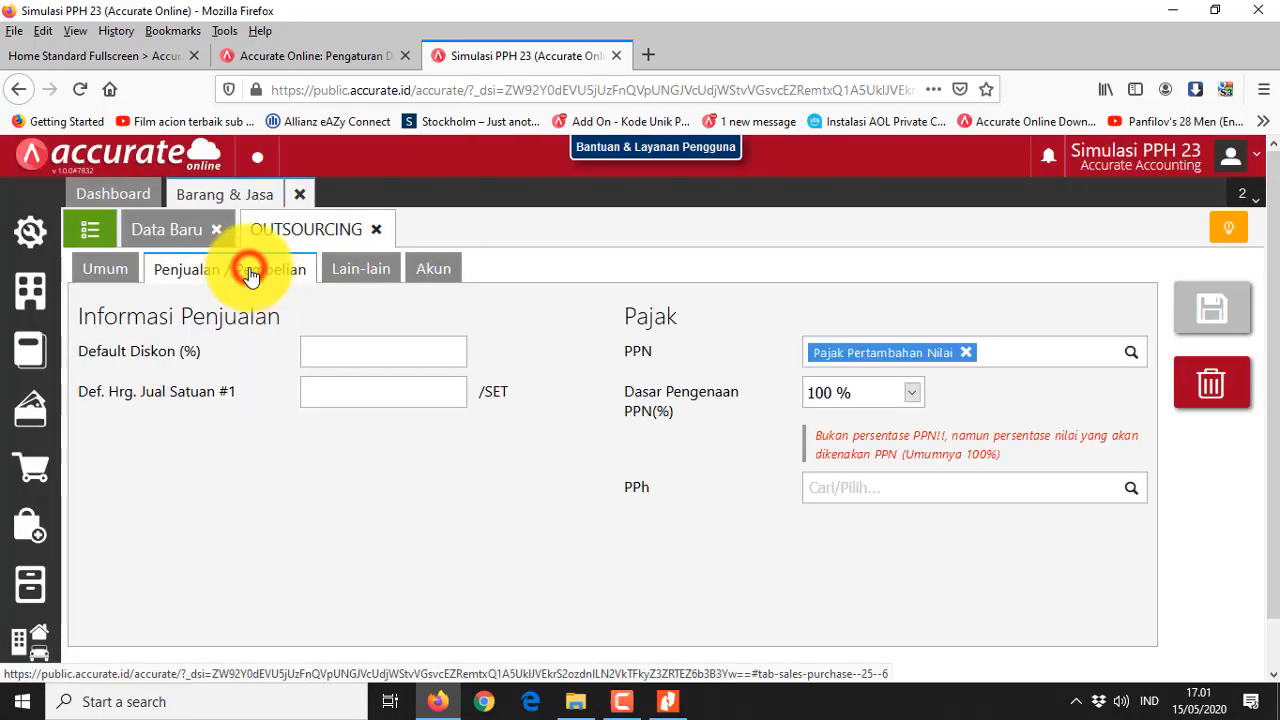
left_click(356, 271)
left_click(425, 272)
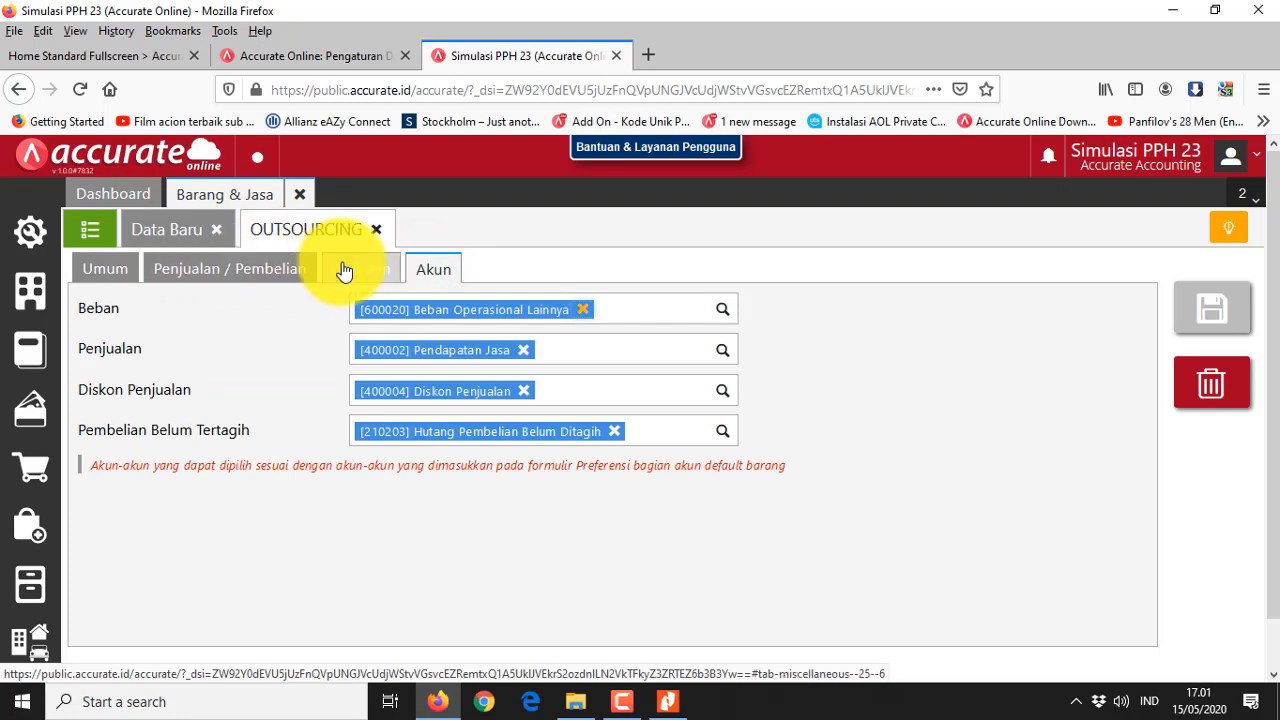
Open the tax list and filter it to Pajak Penghasilan Ps.23 to review the existing PPh 23 taxes
left_click(30, 287)
left_click(605, 375)
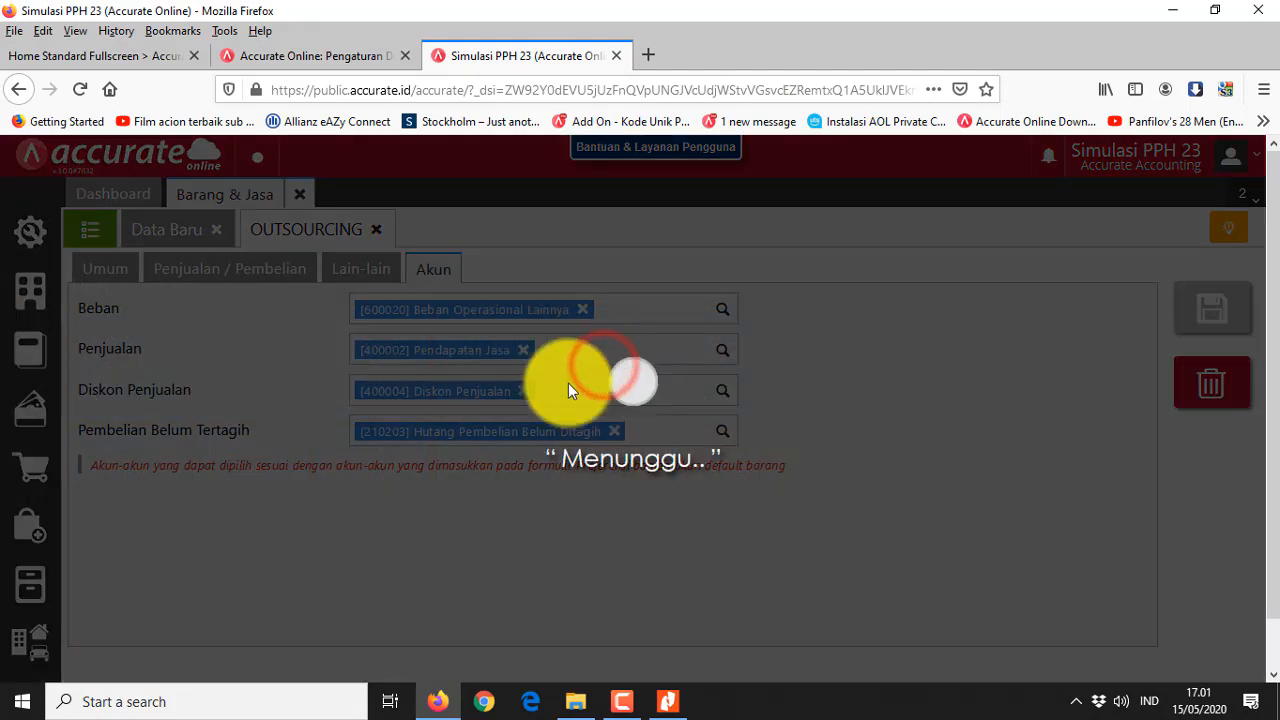
left_click(88, 229)
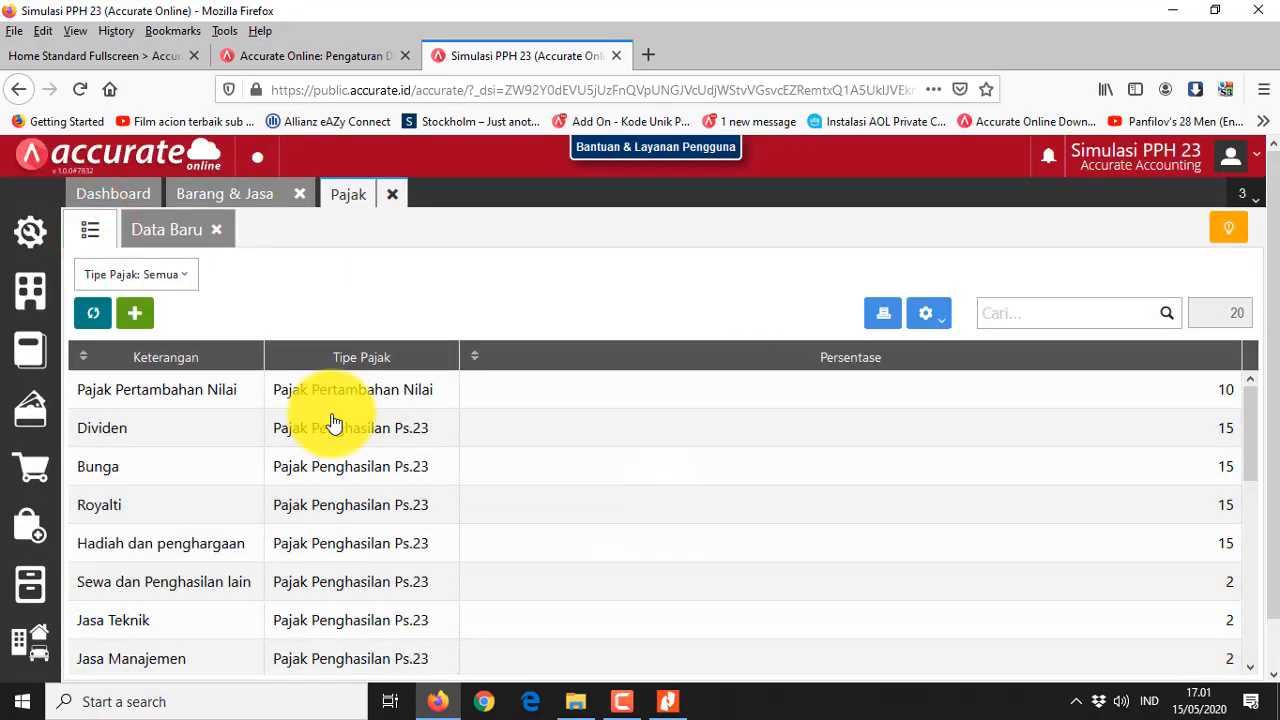
scroll(335, 560, "down", 3)
scroll(330, 567, "down", 2)
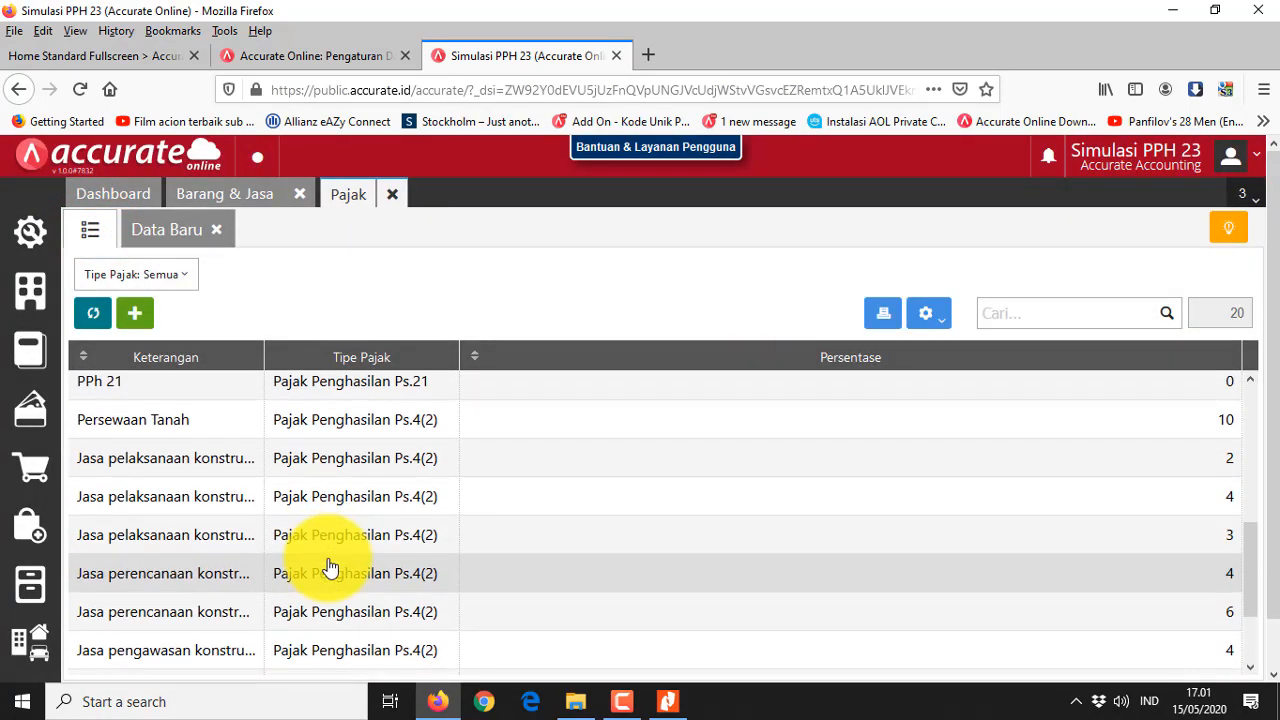
left_click(164, 284)
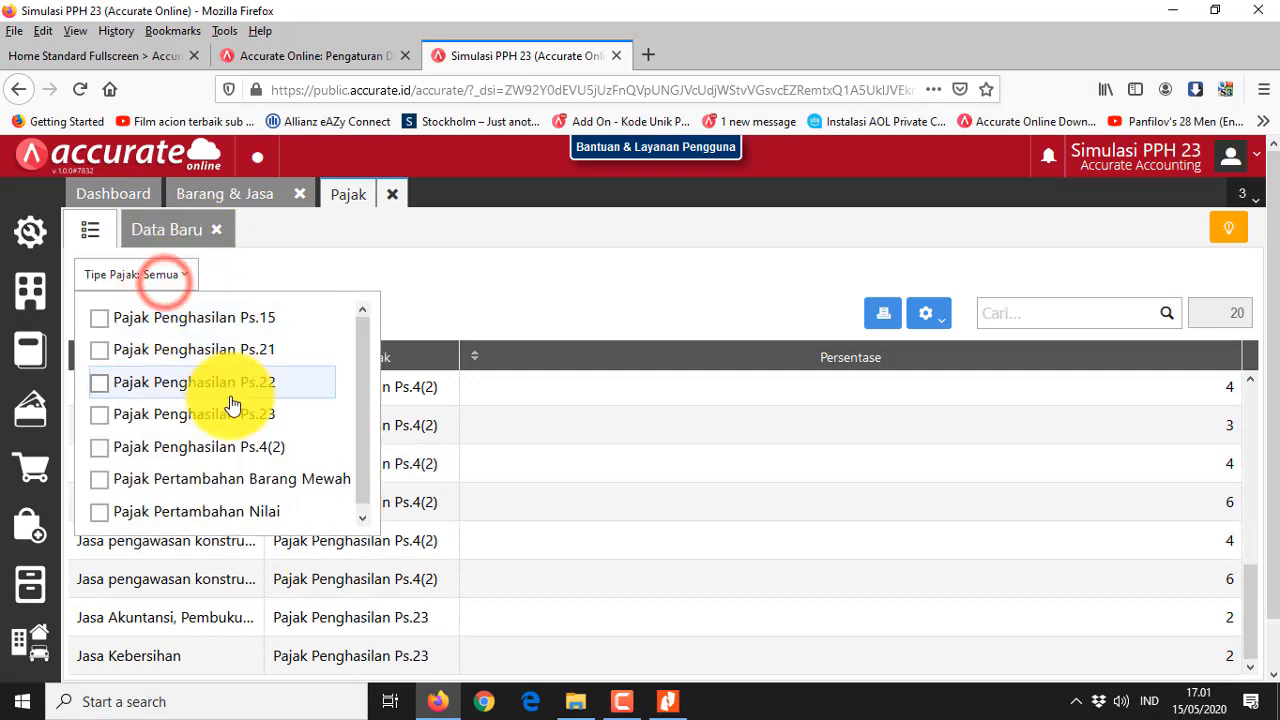
left_click(146, 430)
left_click(611, 295)
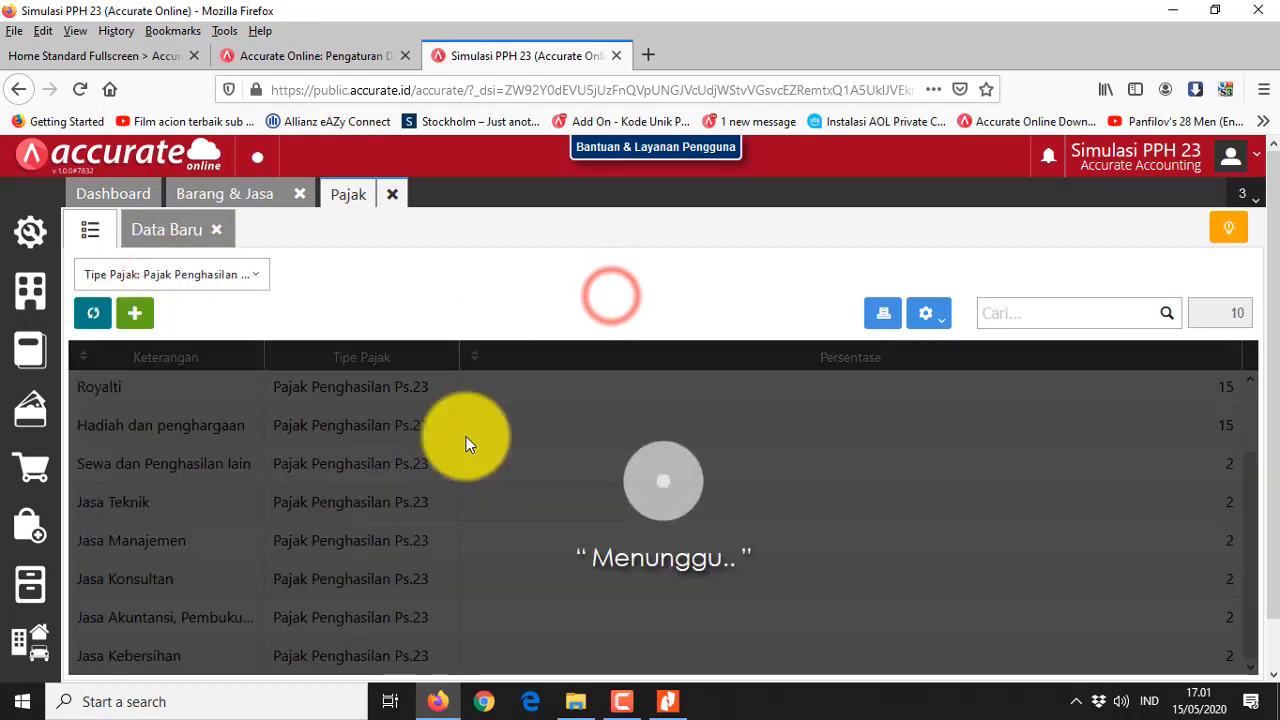
scroll(409, 489, "down", 1)
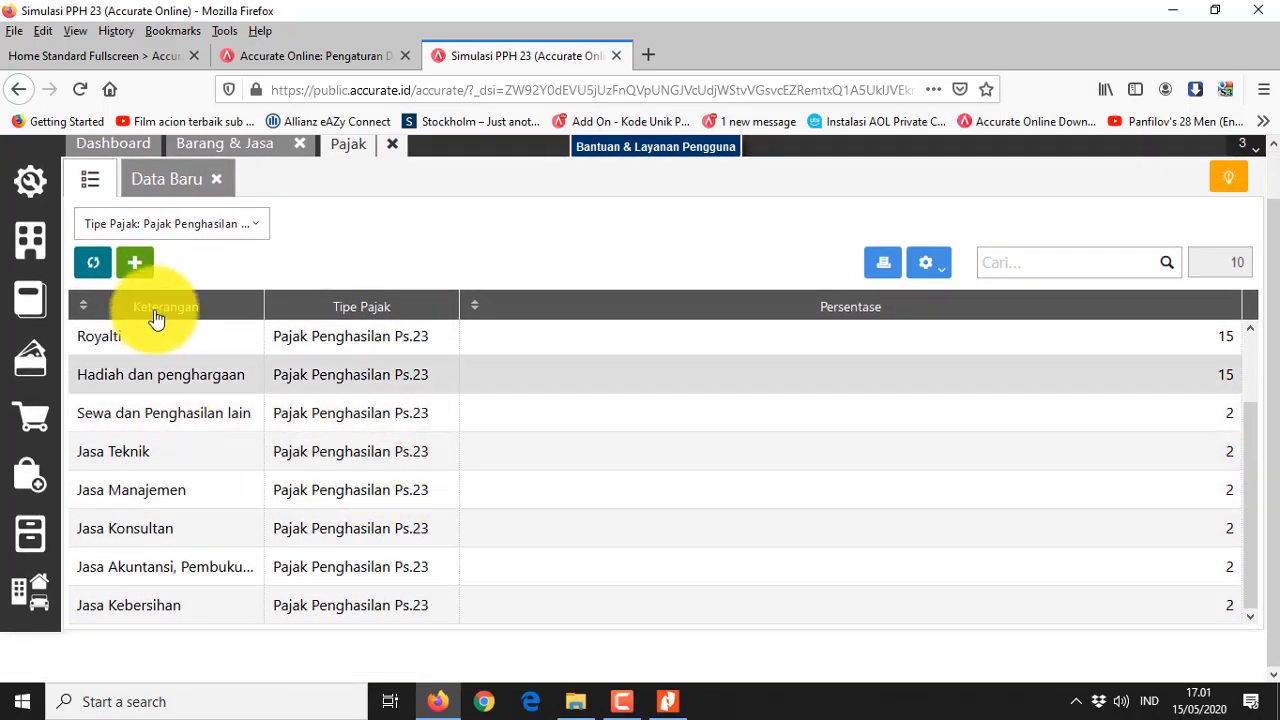
Start a new Pajak Penghasilan Ps.23 tax with Tipe PPh 23 Jasa Penyedia Tenaga Kerja (outsourcing services)
left_click(168, 180)
left_click(455, 265)
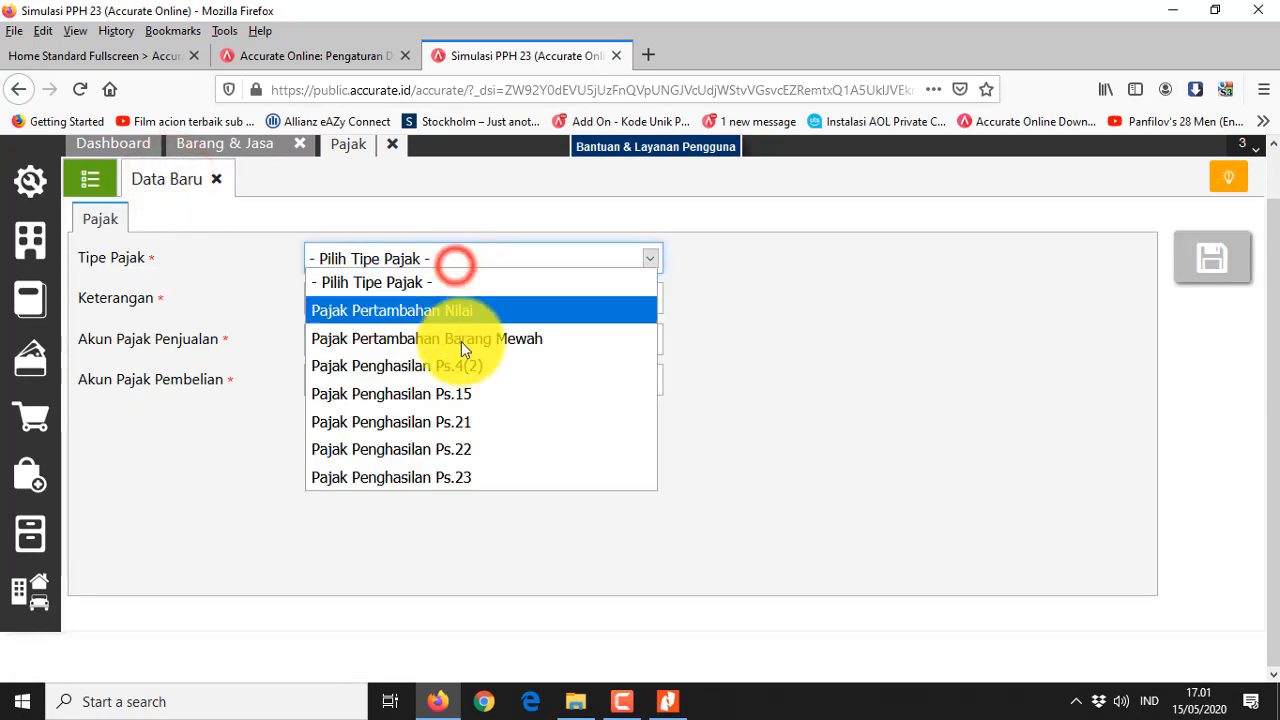
left_click(465, 470)
left_click(652, 301)
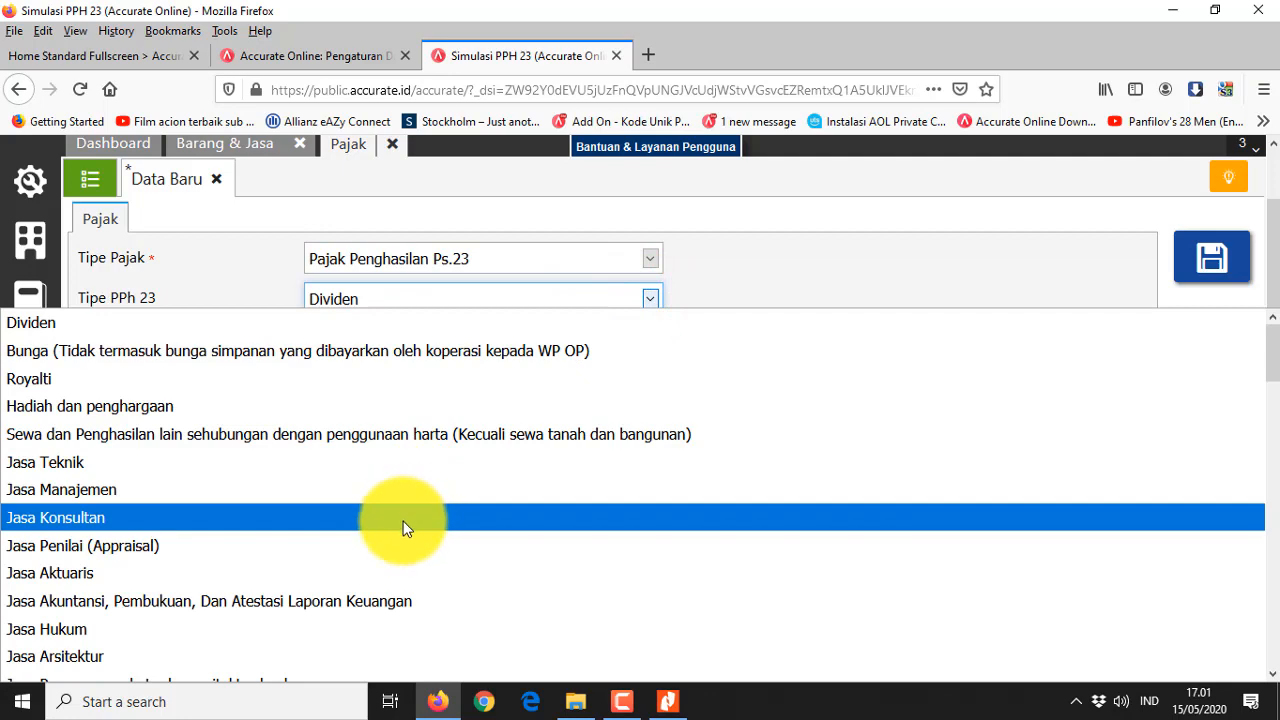
scroll(402, 530, "down", 5)
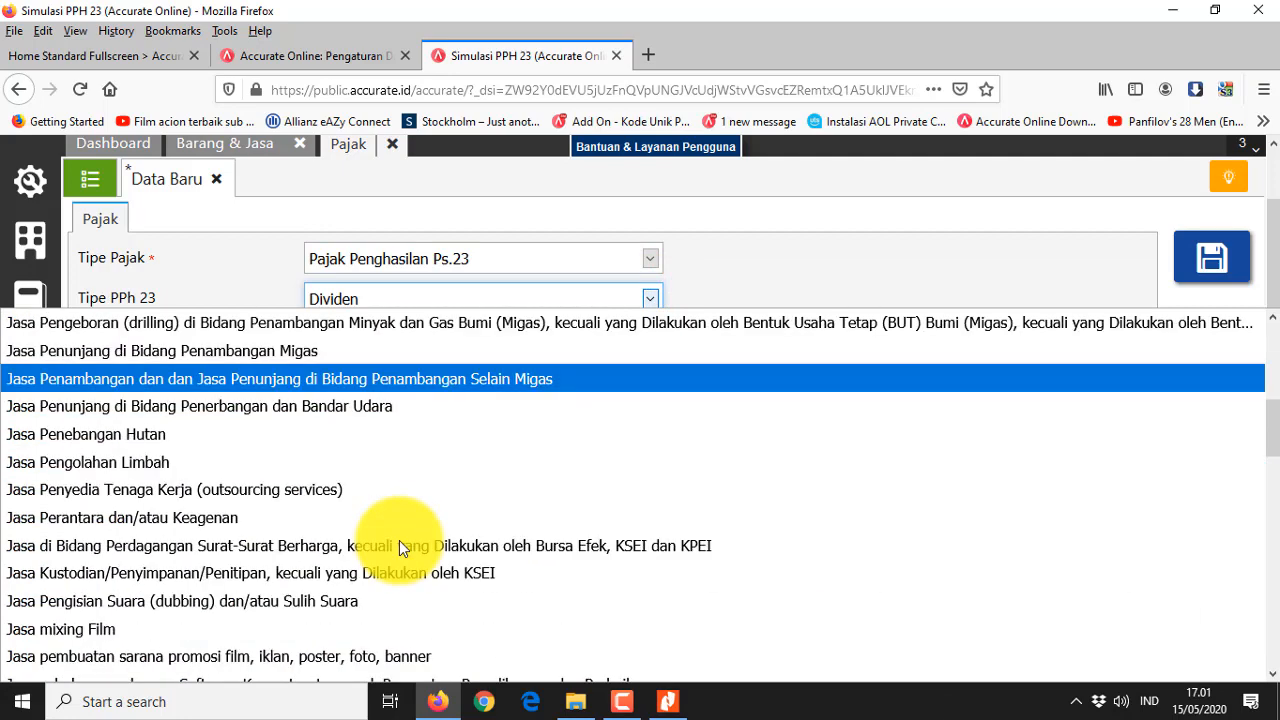
left_click(340, 489)
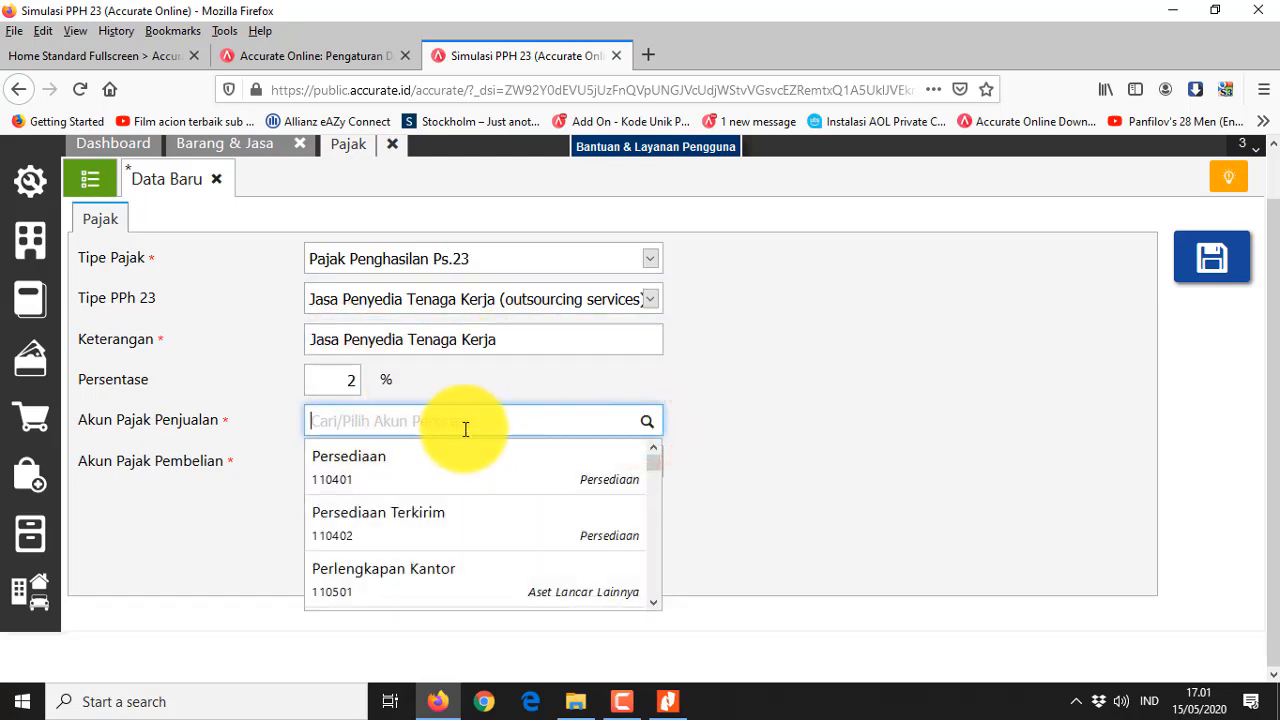
Assign PPh 23 Penjualan as the sales tax account and PPh 23 Pembelian as the purchase tax account, and save the tax
type("23")
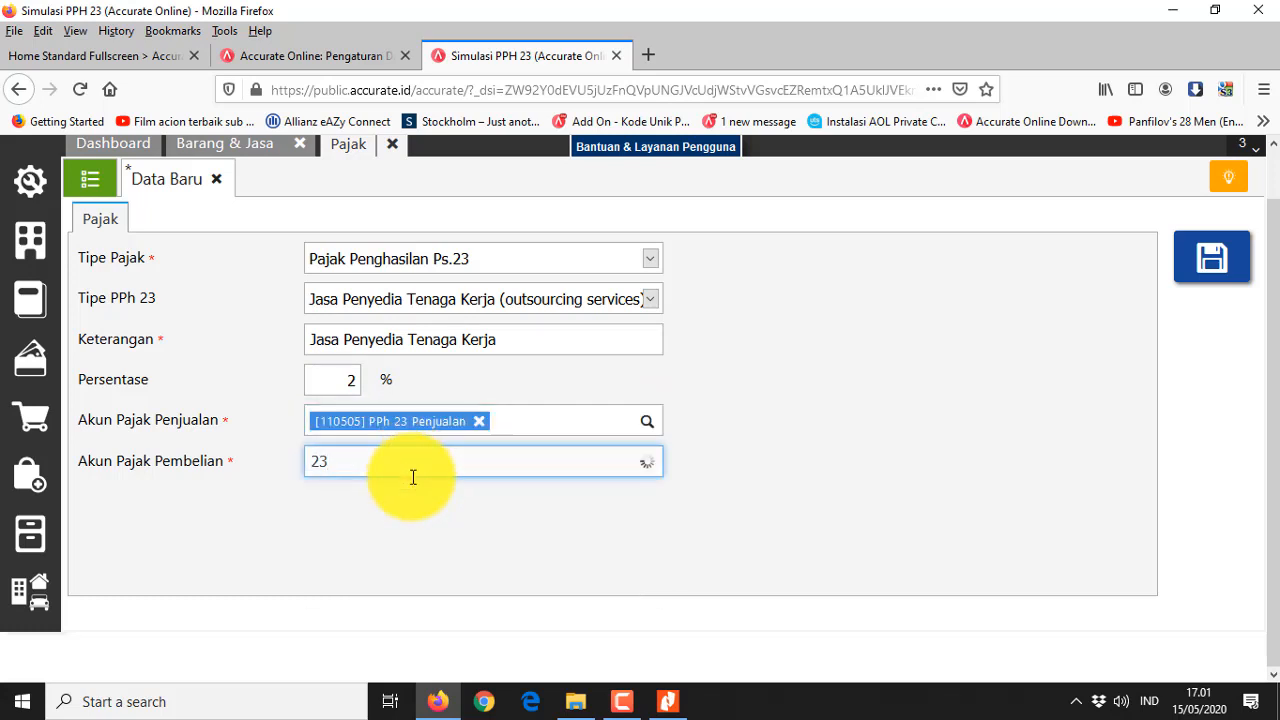
left_click(418, 552)
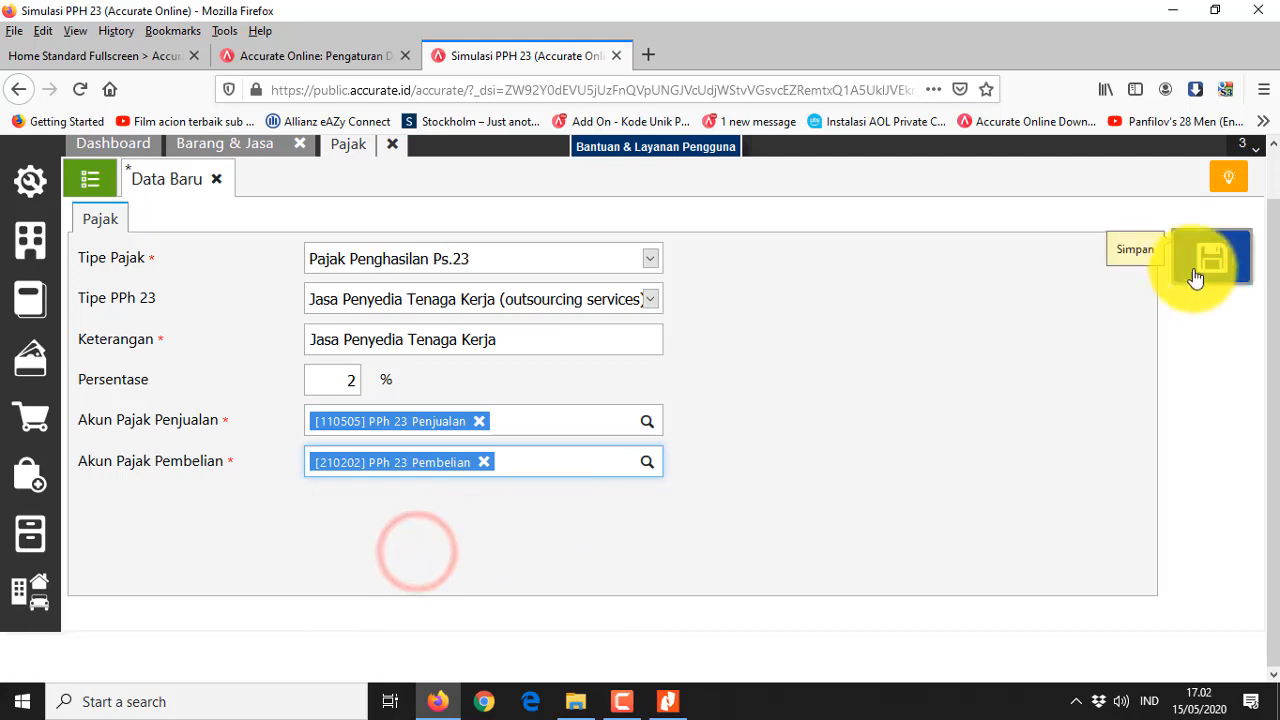
left_click(1204, 262)
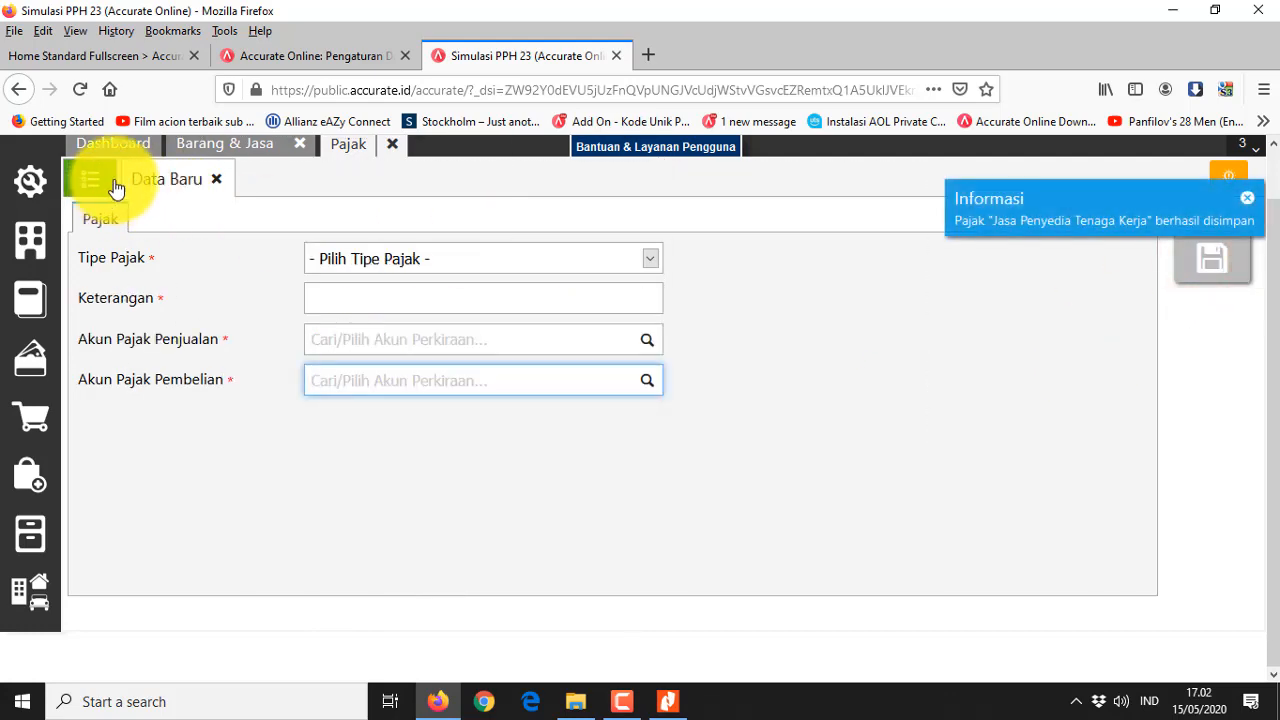
Set the OUTSOURCING item's PPh to Jasa Penyedia Tenaga Kerja, save the item and return to the item list
left_click(241, 150)
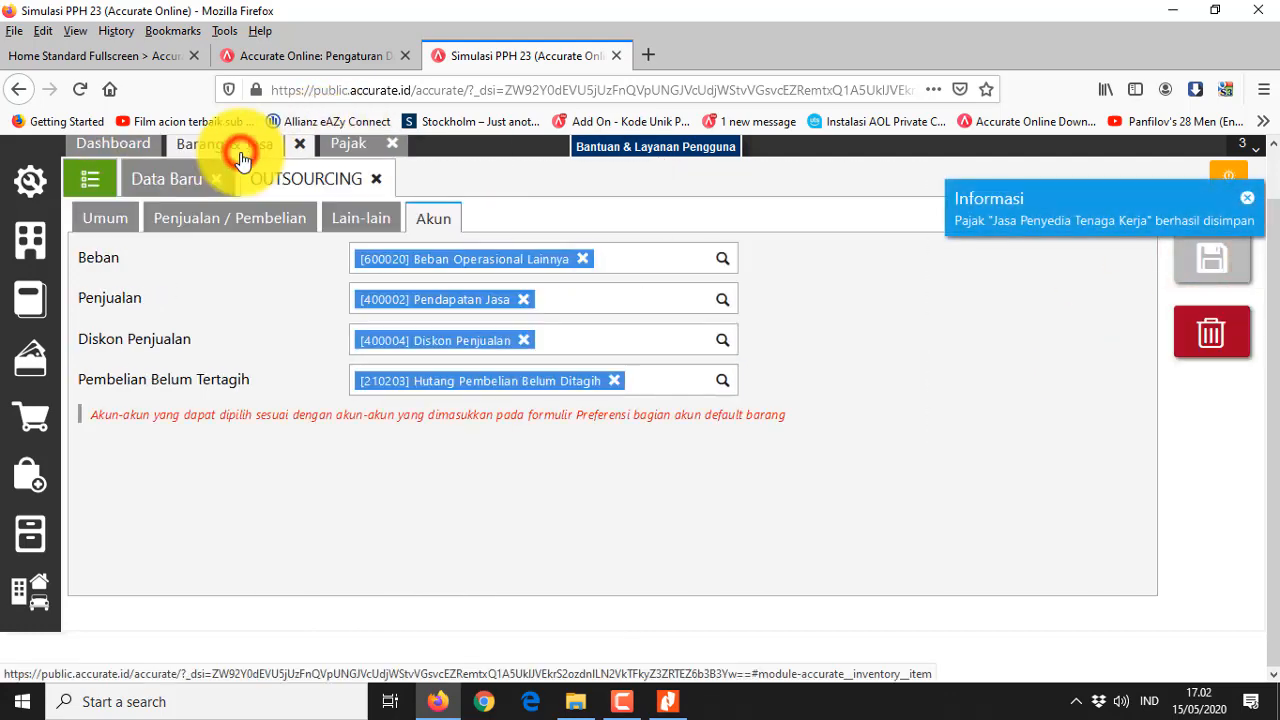
left_click(252, 219)
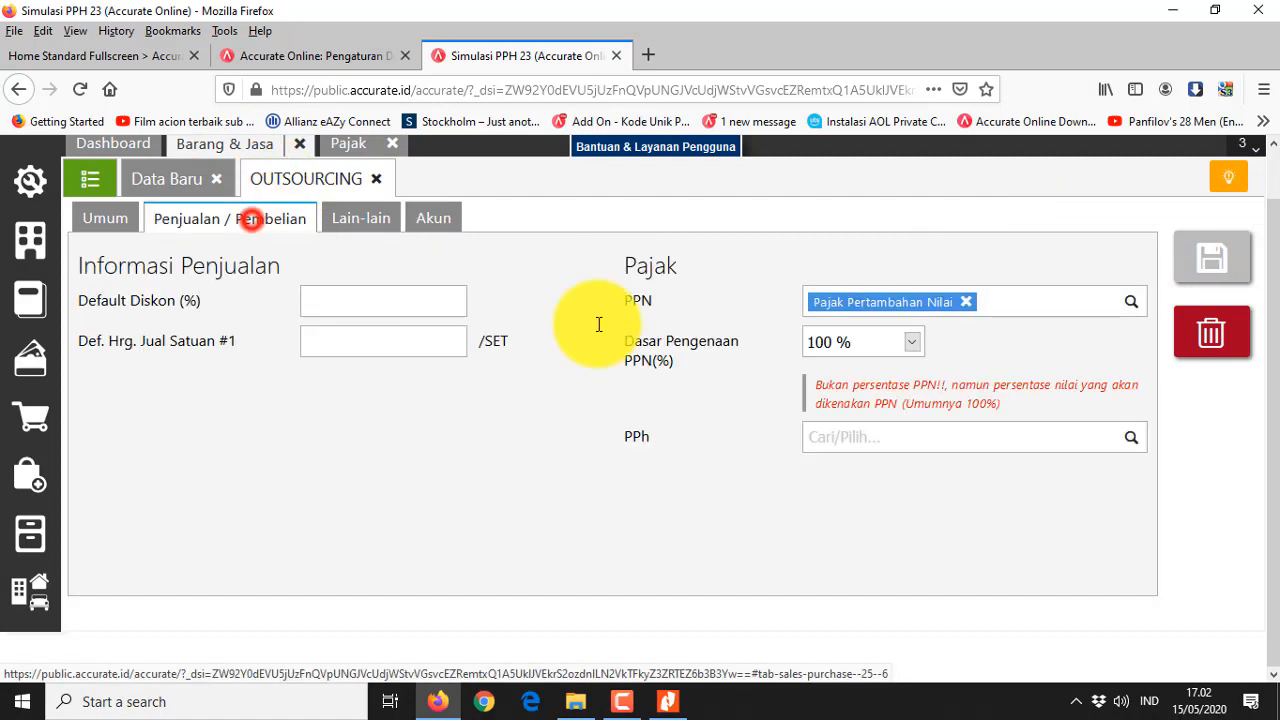
left_click(1135, 437)
left_click_drag(1141, 487, 1137, 610)
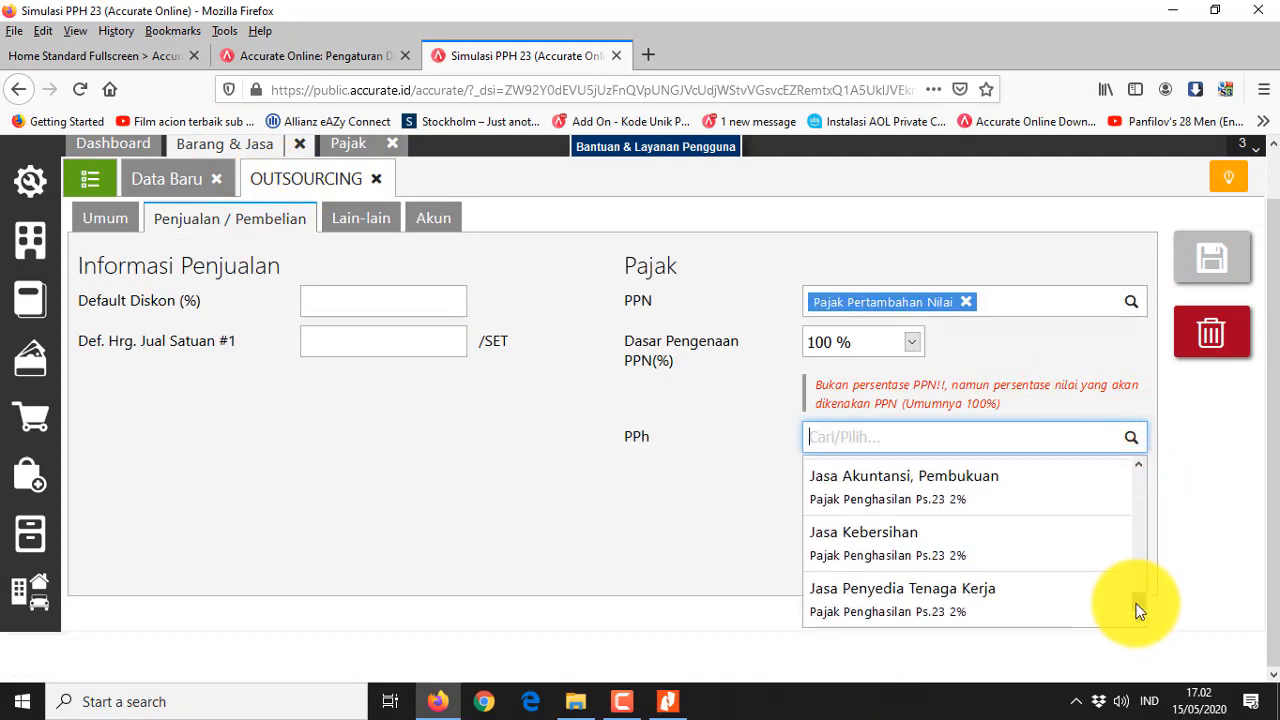
left_click(998, 596)
left_click(1210, 253)
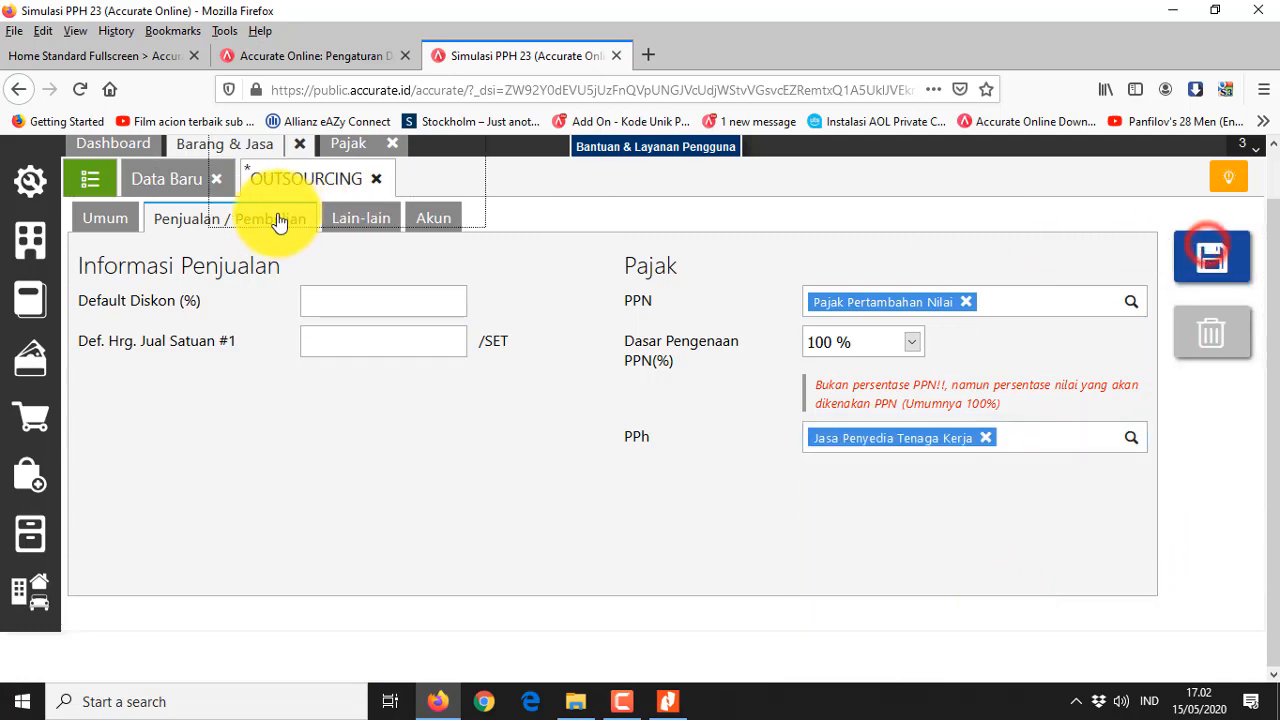
left_click(88, 232)
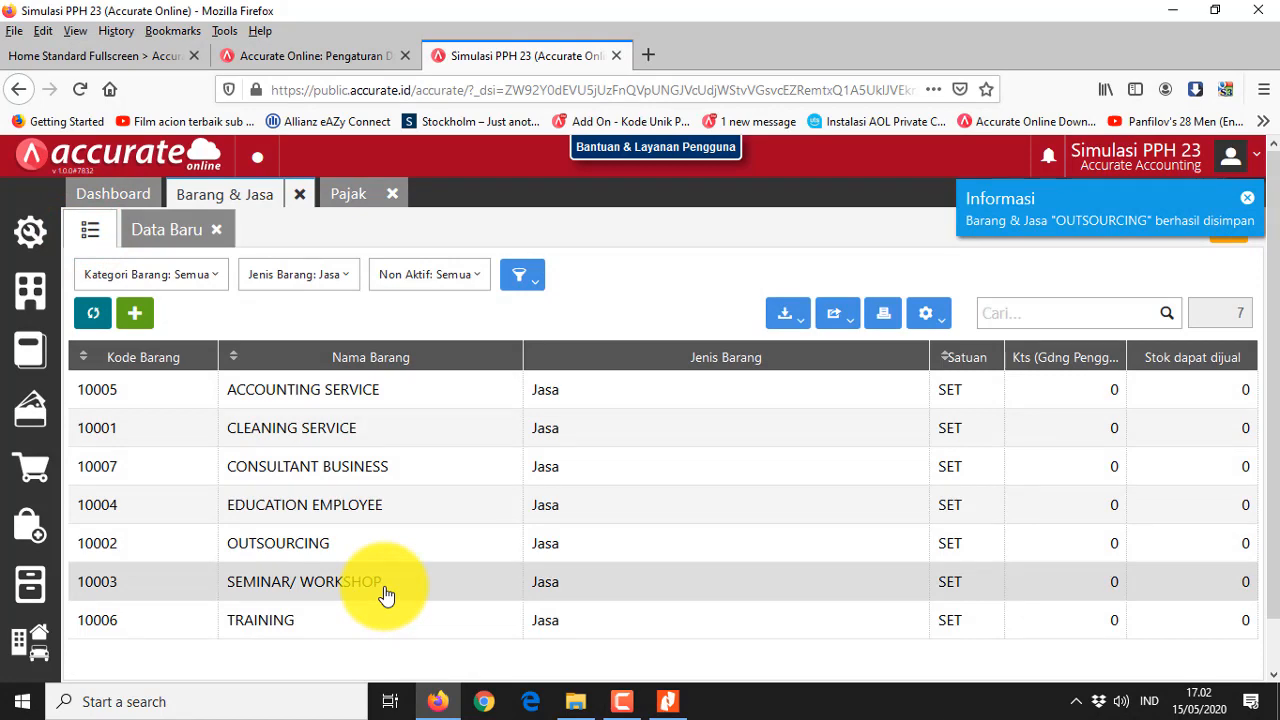
Open the SEMINAR/ WORKSHOP item's sales and purchase settings and look through the Tipe PPh 23 options in a new Ps.23 tax for a match
left_click(385, 591)
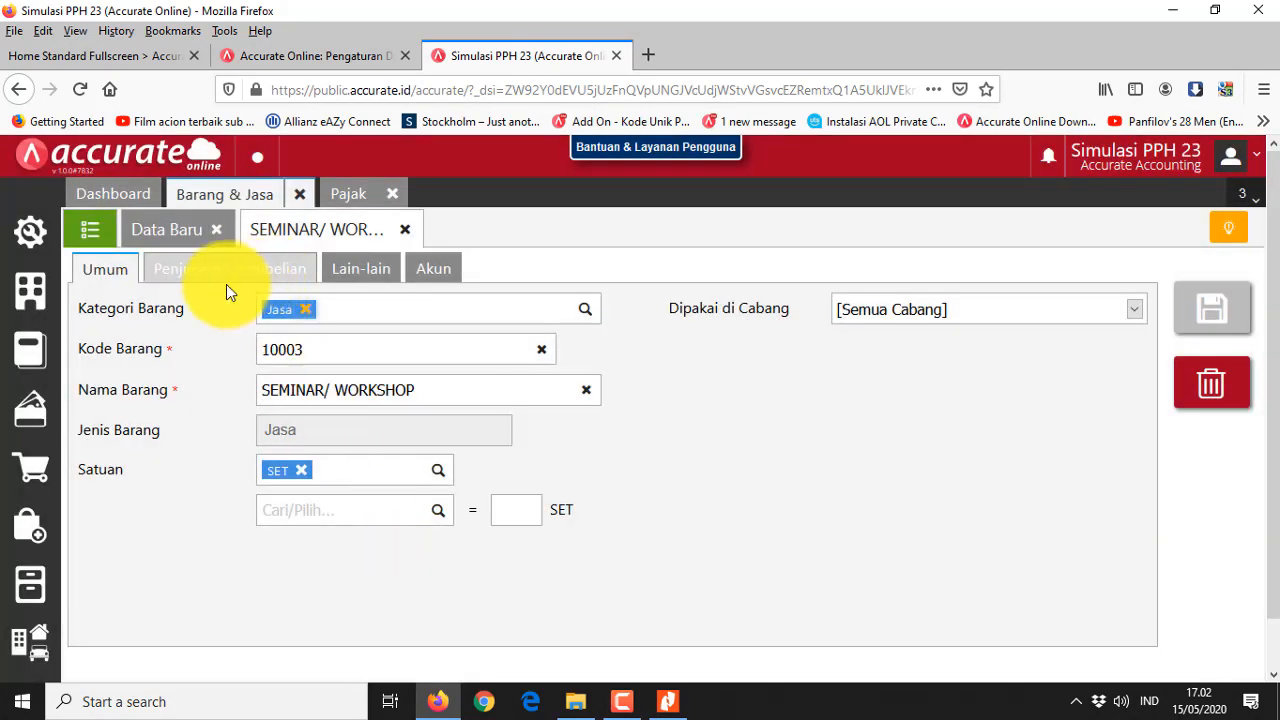
left_click(221, 278)
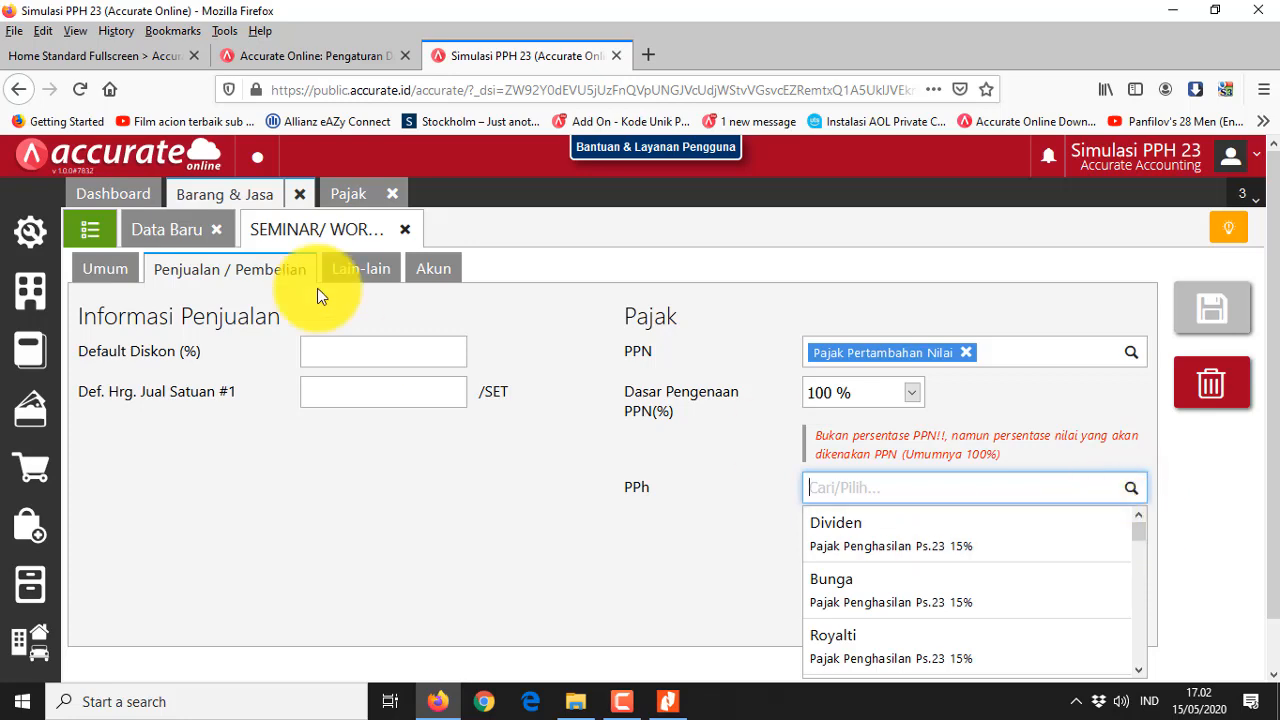
left_click(342, 193)
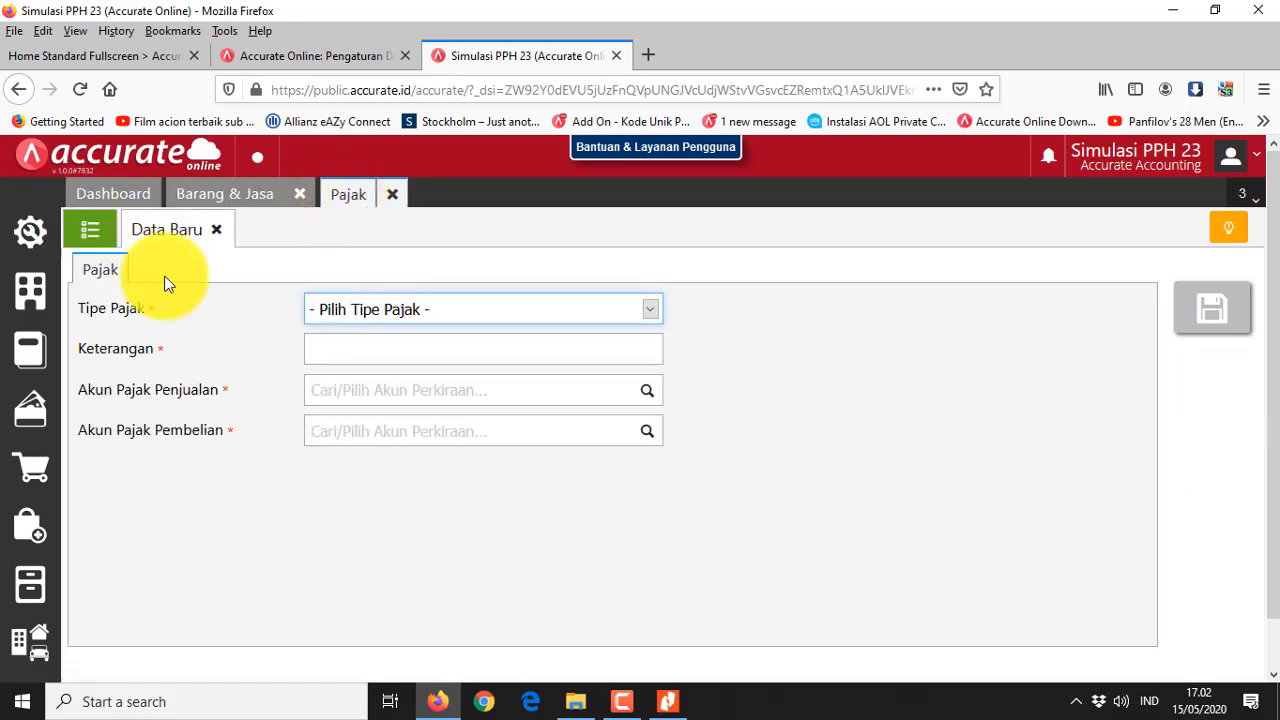
left_click(420, 306)
left_click(466, 528)
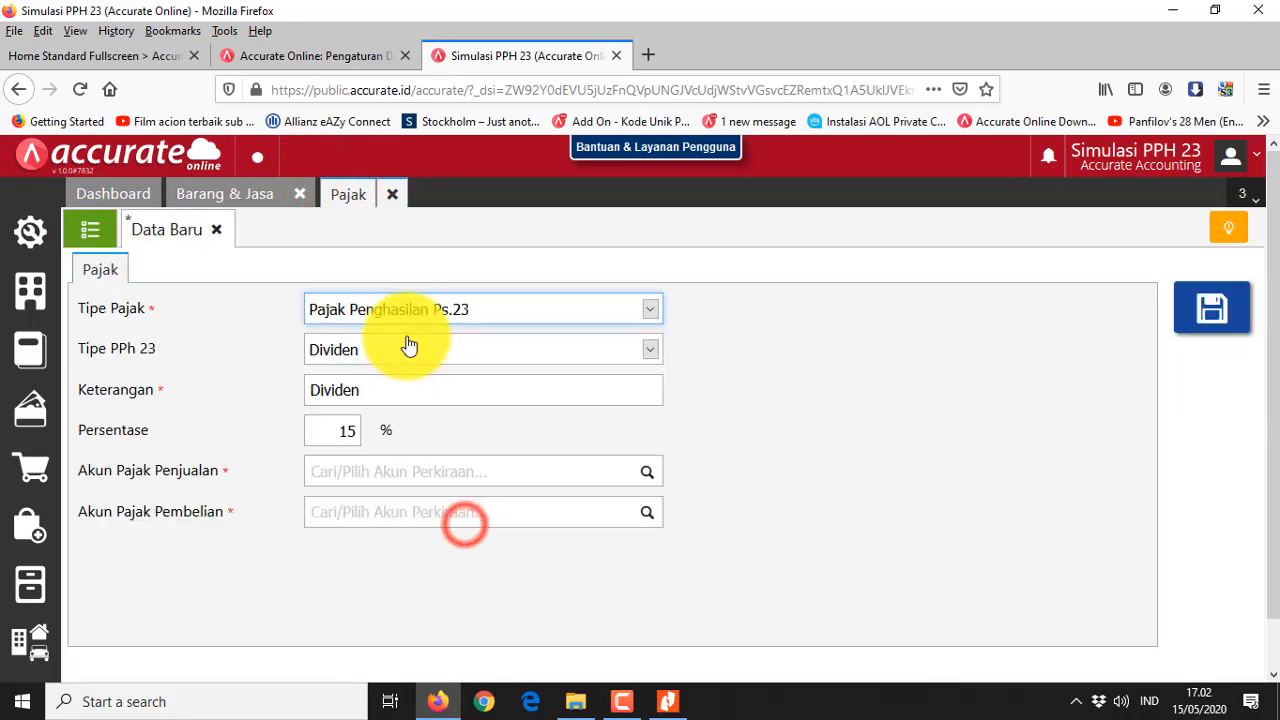
left_click(400, 349)
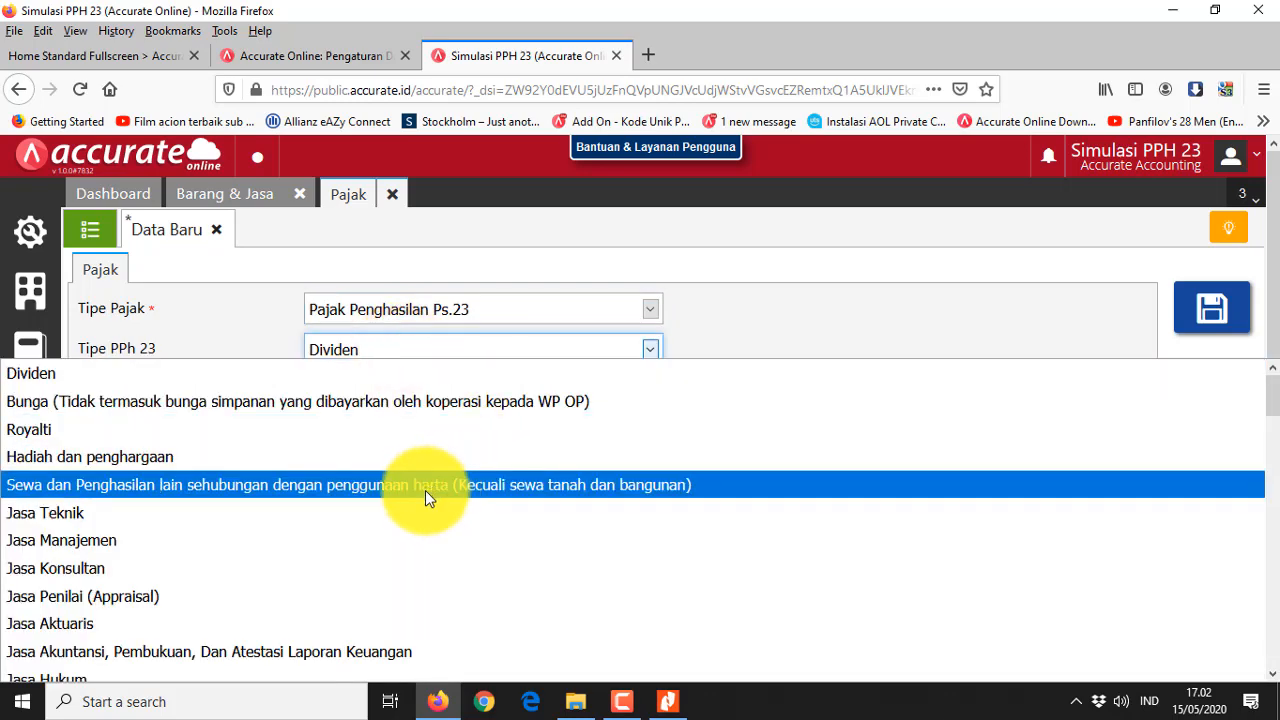
scroll(425, 490, "down", 1)
scroll(419, 516, "down", 5)
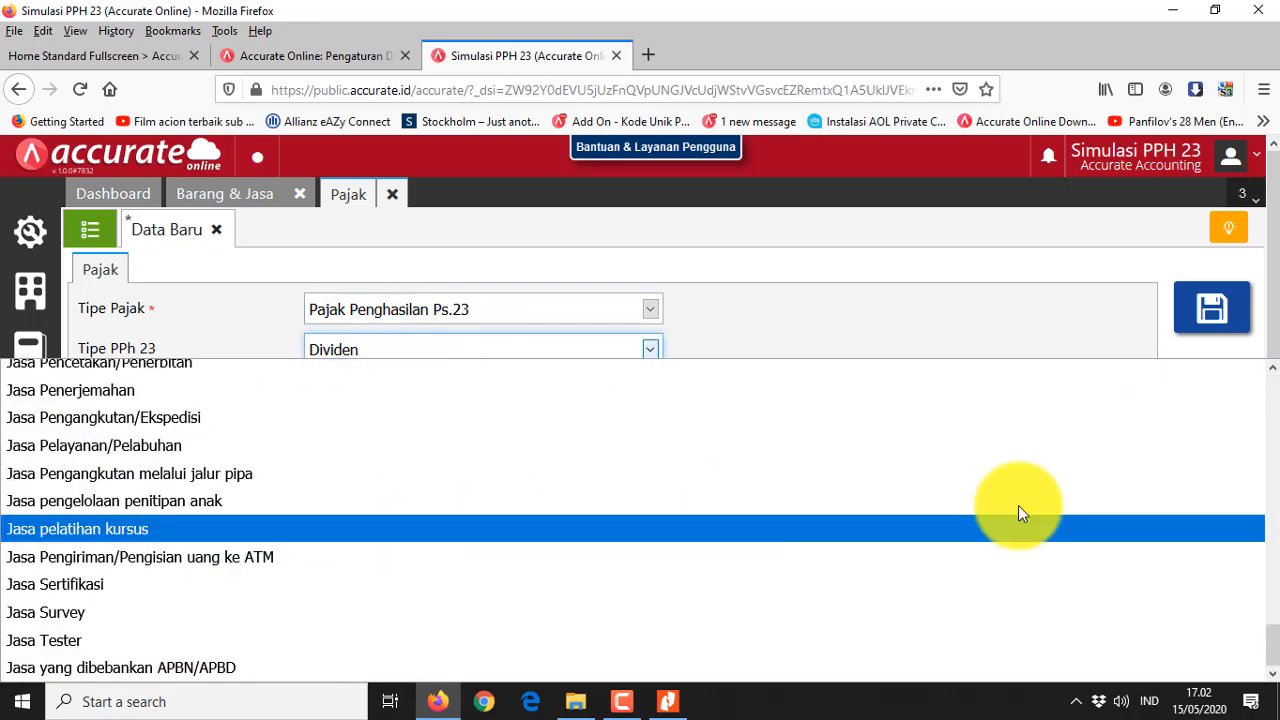
left_click_drag(1270, 637, 1258, 318)
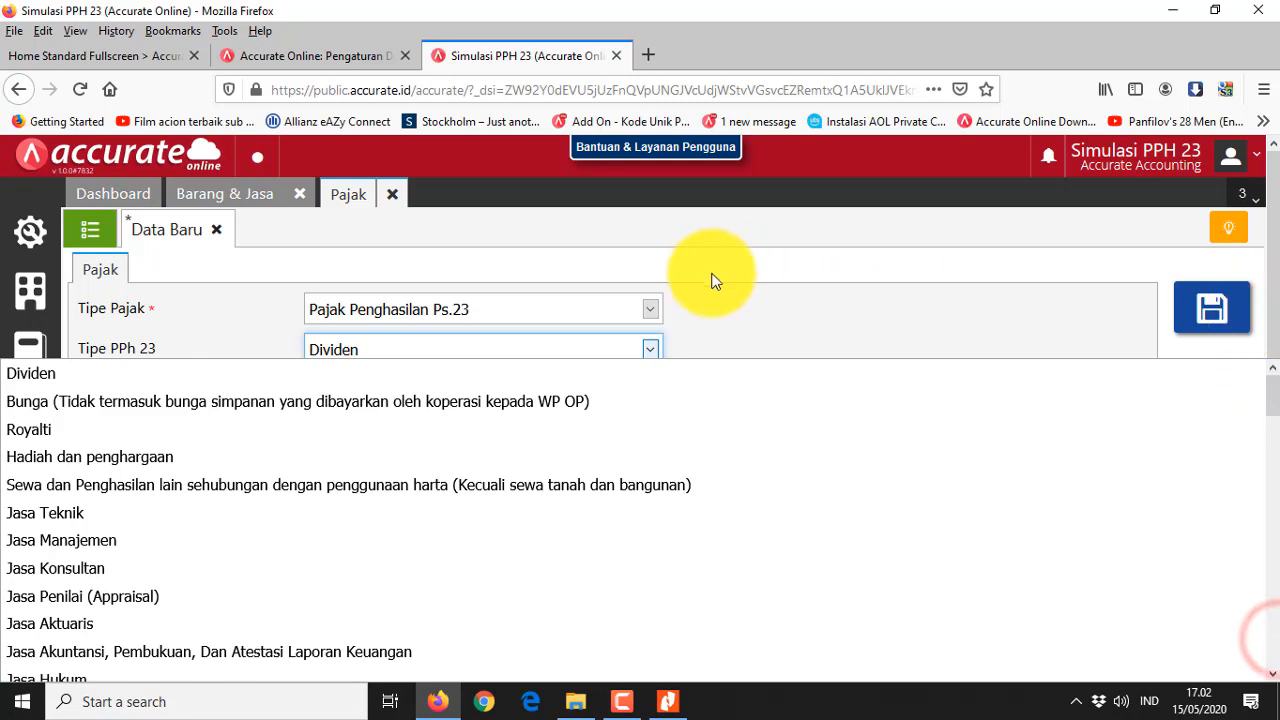
left_click(702, 235)
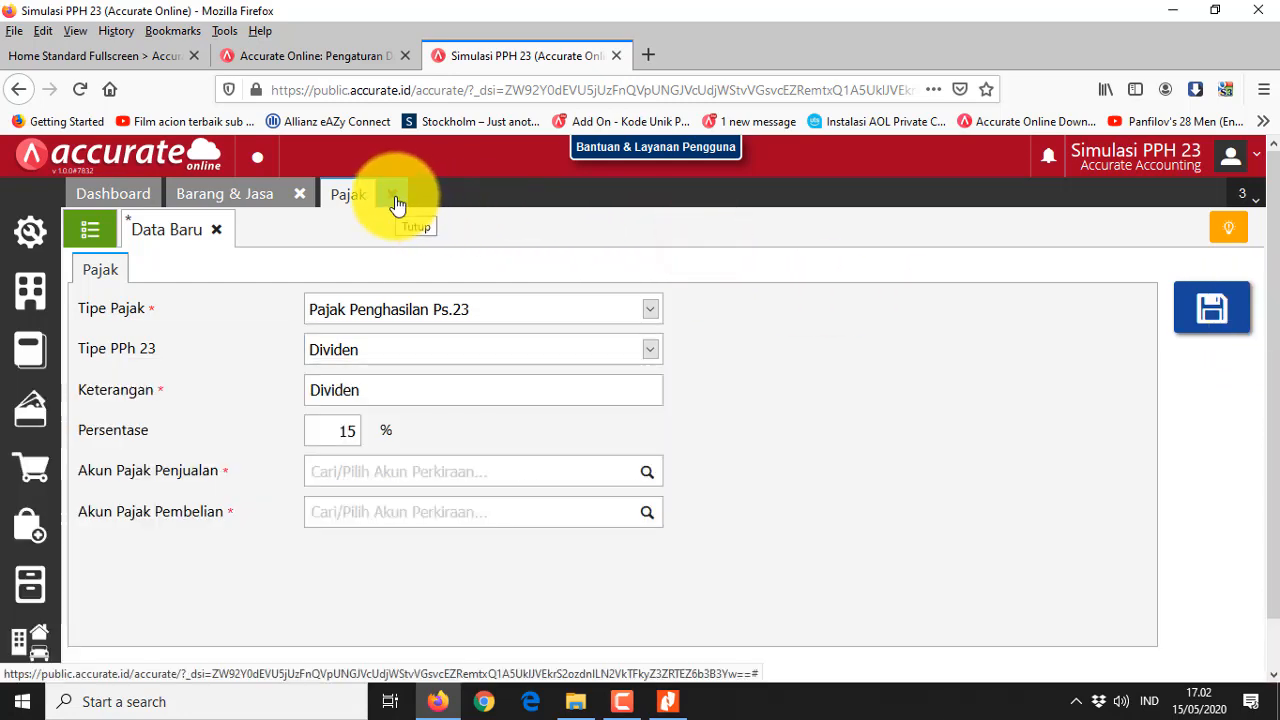
Set the SEMINAR/ WORKSHOP item's PPh to Jasa Konsultan, save the item and return to the item list
left_click(238, 200)
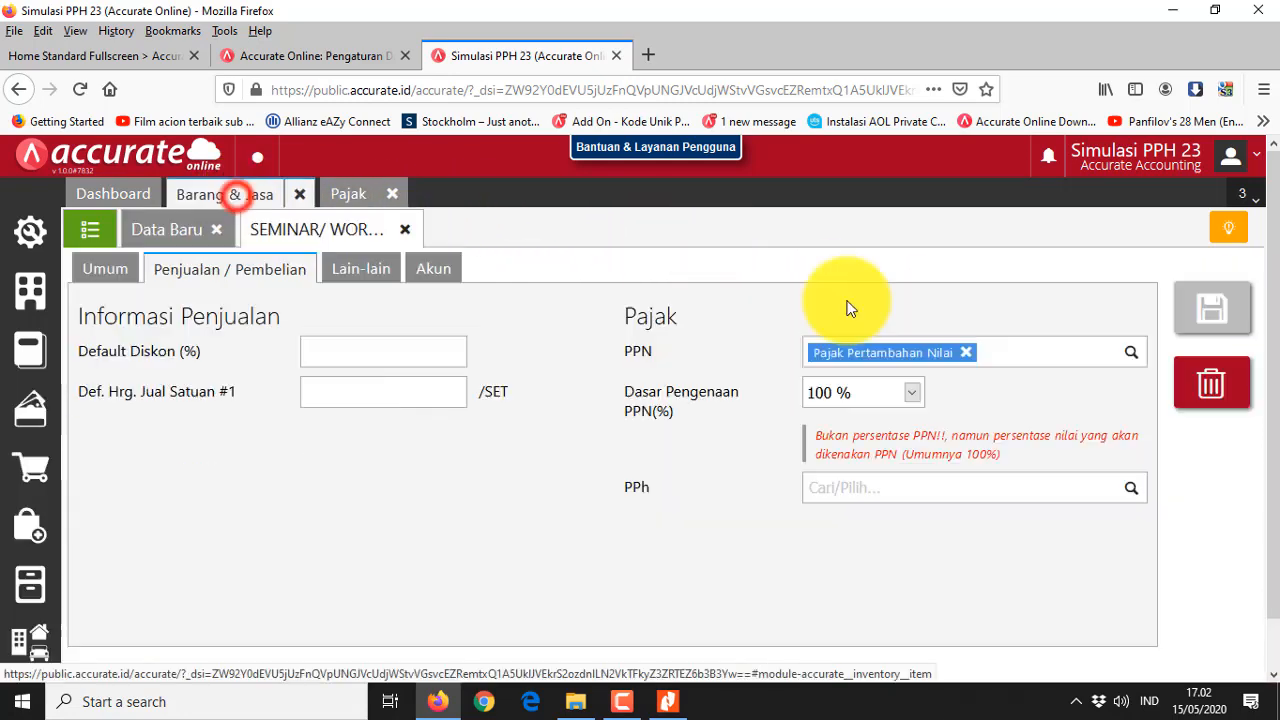
left_click(1131, 510)
scroll(1141, 530, "down", 3)
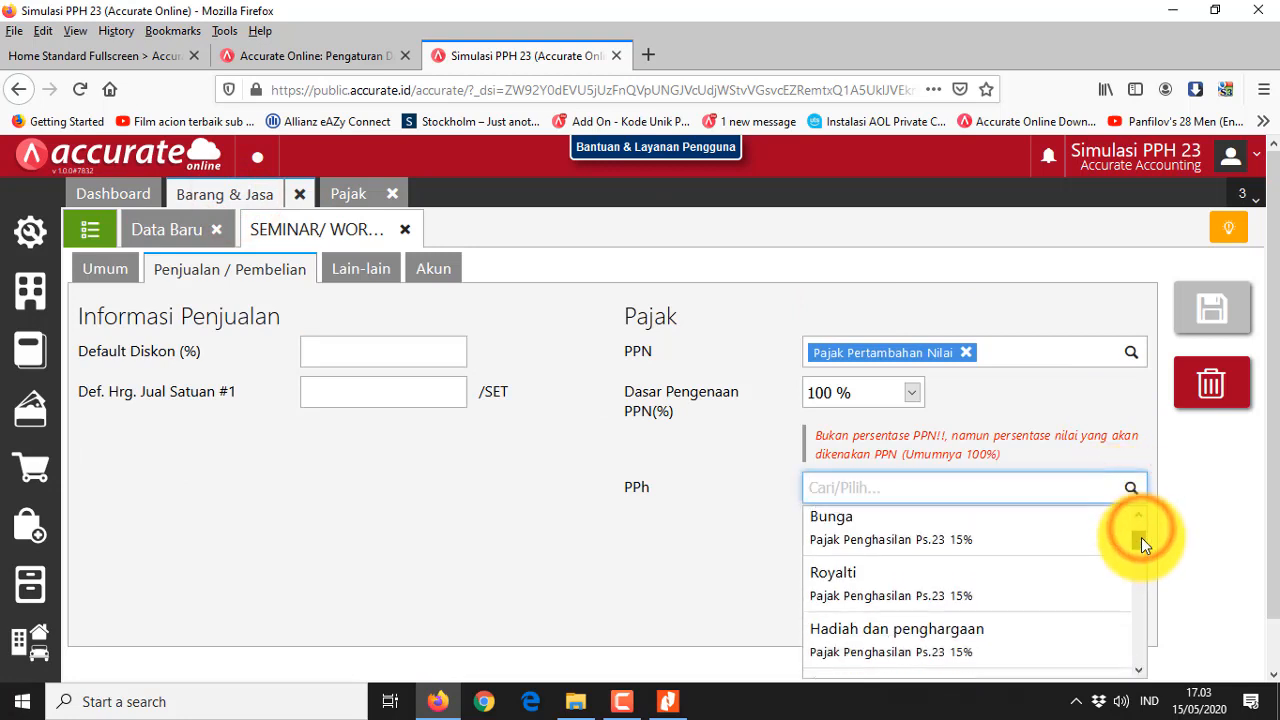
left_click_drag(1145, 553, 1142, 578)
left_click(1029, 607)
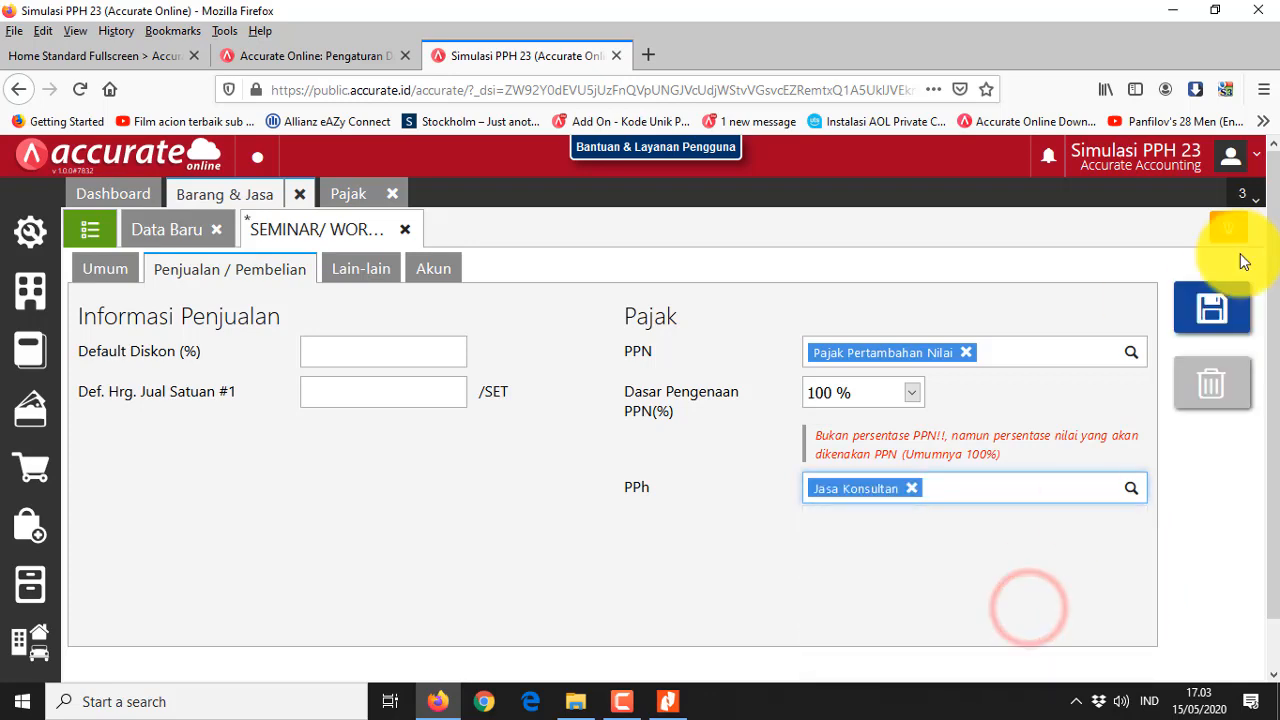
left_click(1226, 322)
left_click(90, 229)
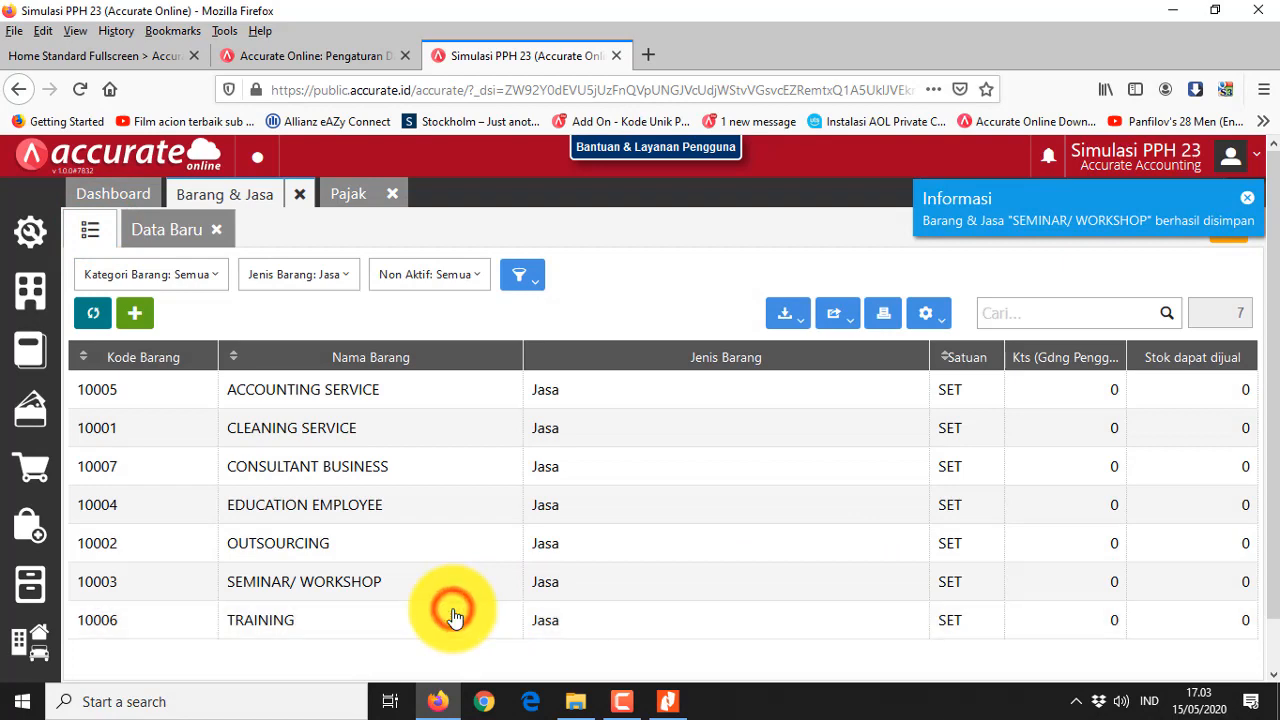
Set the TRAINING item's PPh to Jasa Teknik, save the item and switch back to the tax form
left_click(458, 615)
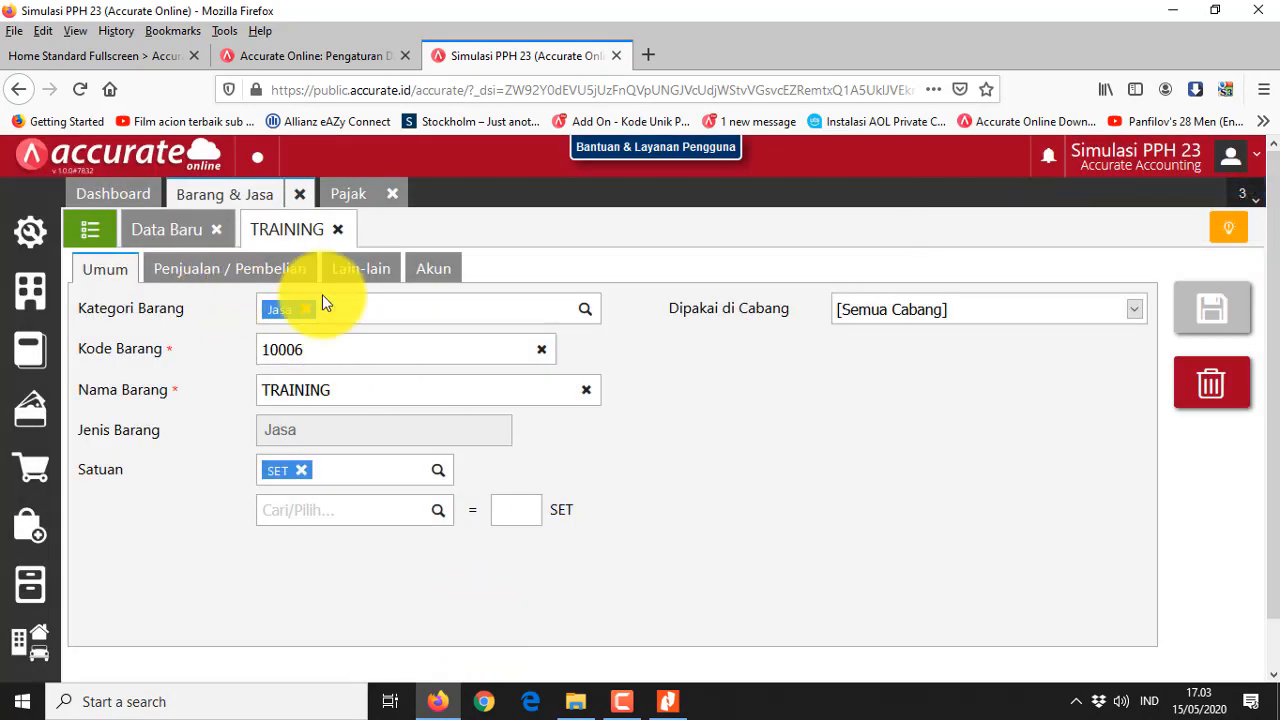
left_click(188, 270)
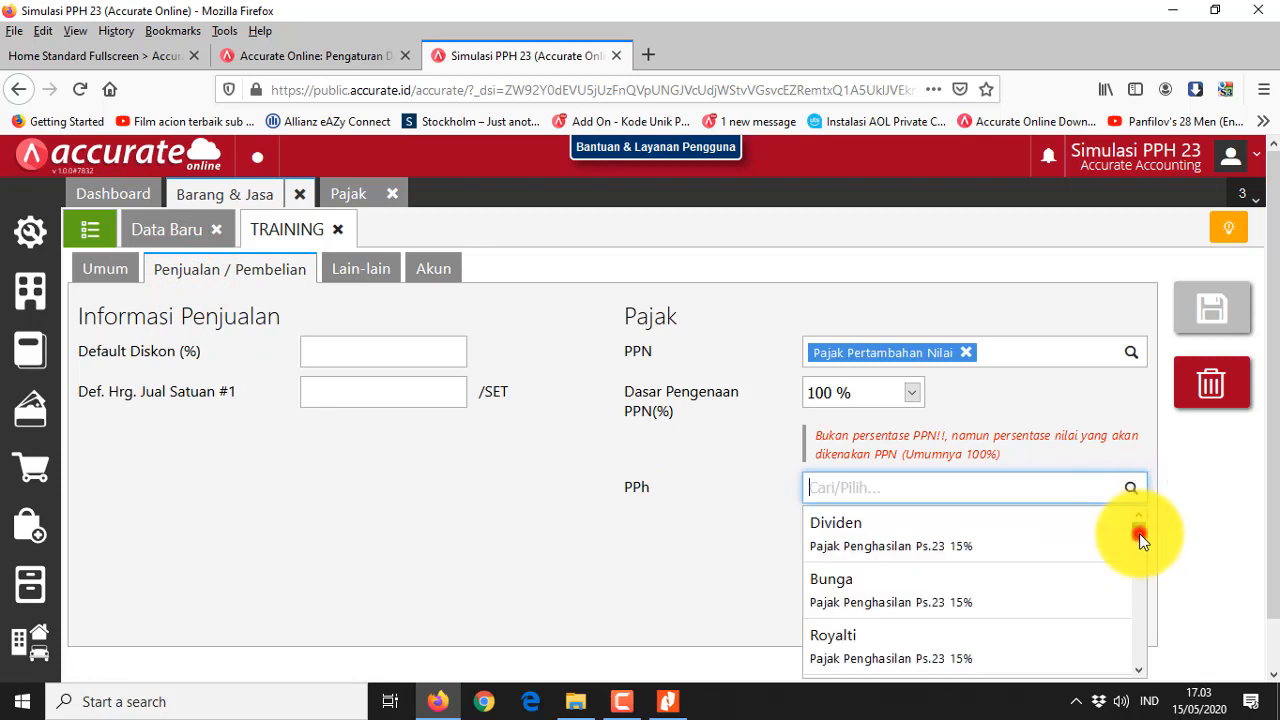
mouse_move(1139, 533)
left_mouse_down()
mouse_move(1142, 586)
mouse_move(1143, 555)
left_mouse_up()
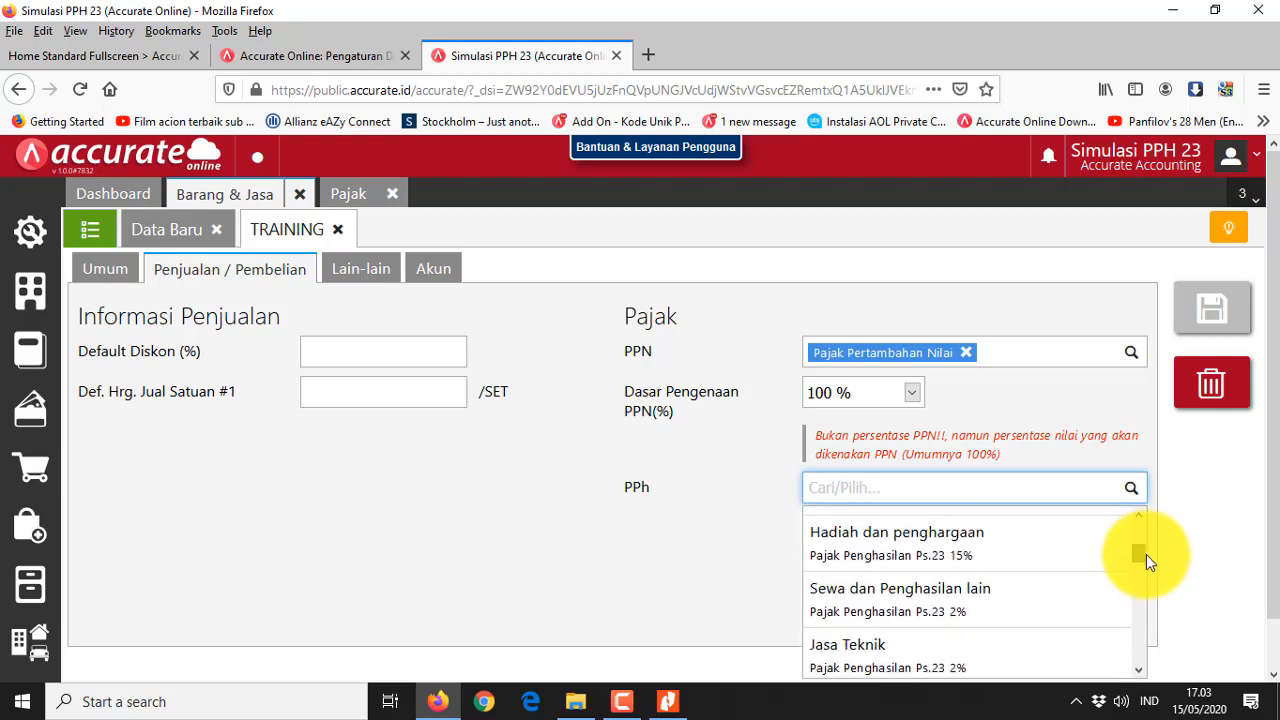
left_click(991, 657)
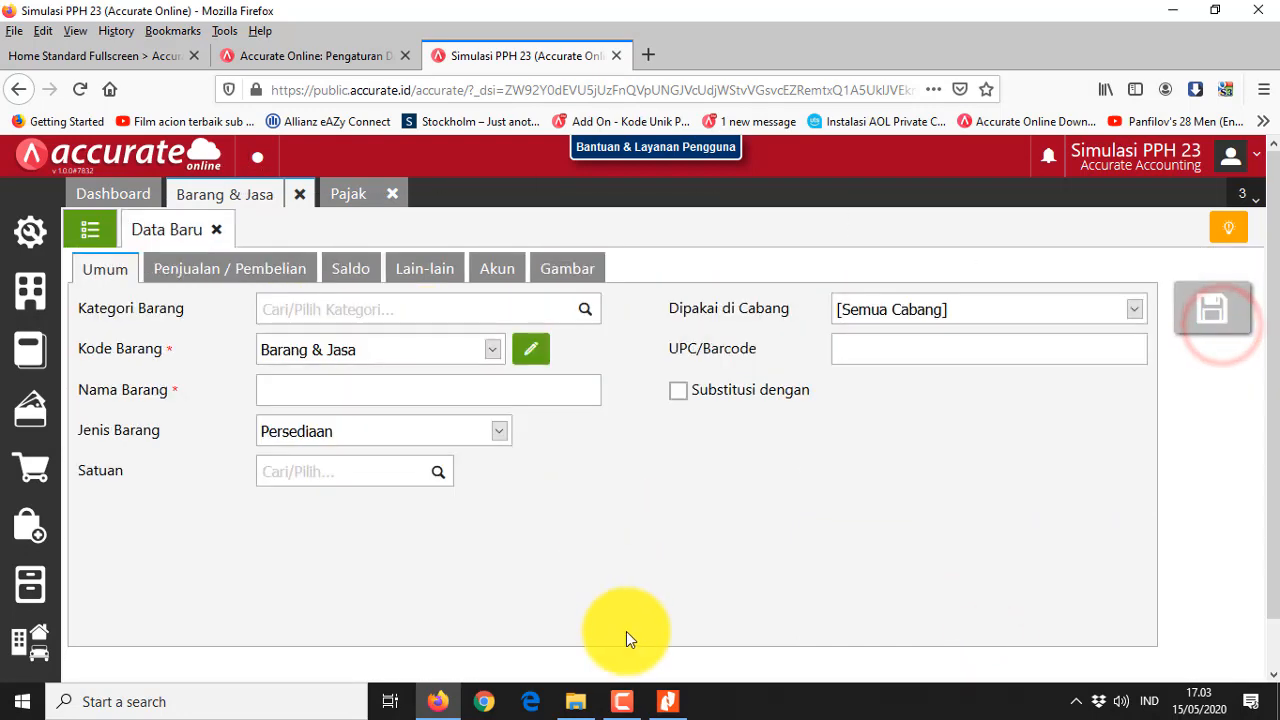
left_click(345, 194)
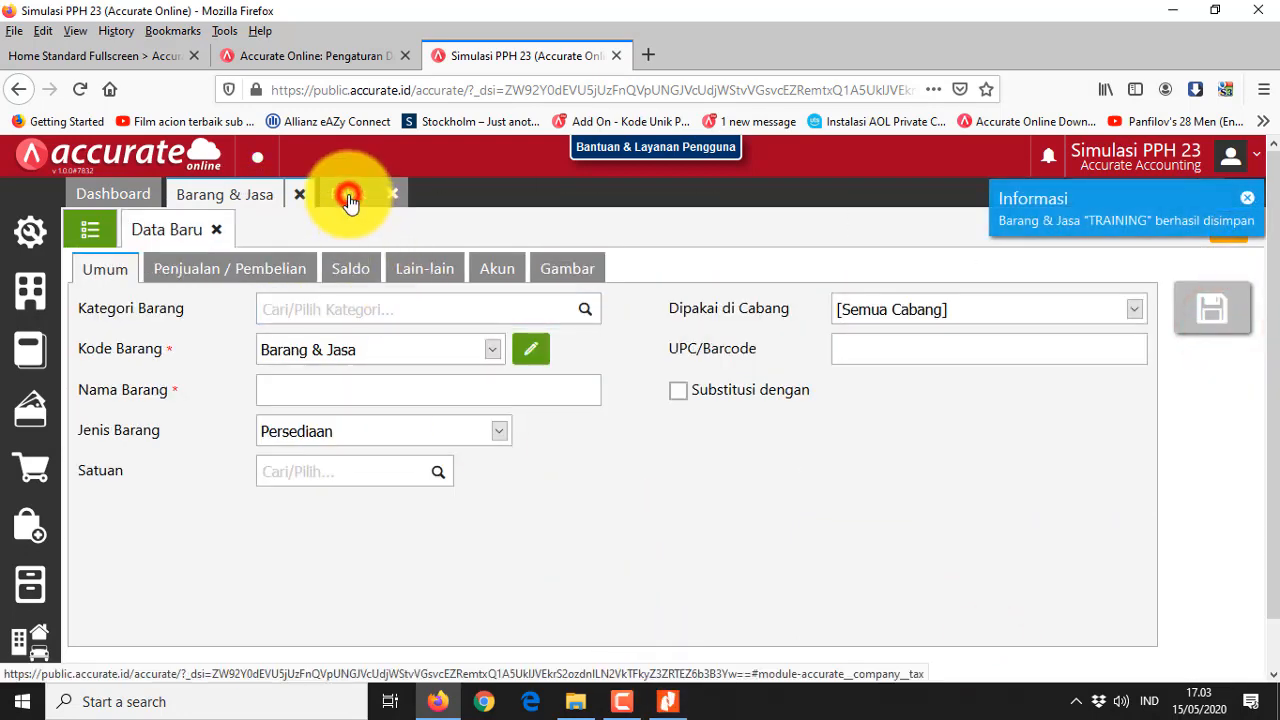
Review the list of Ps.23 income taxes and the list of service items they are assigned to
left_click(89, 230)
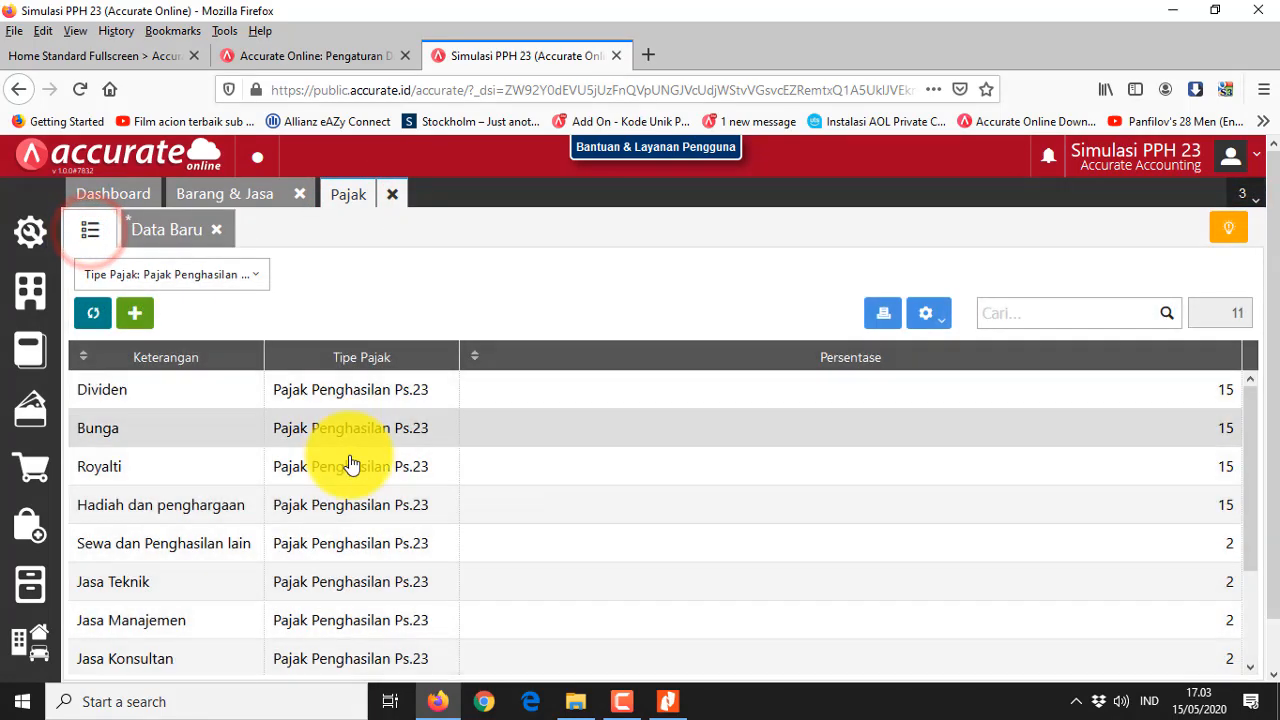
left_click(249, 196)
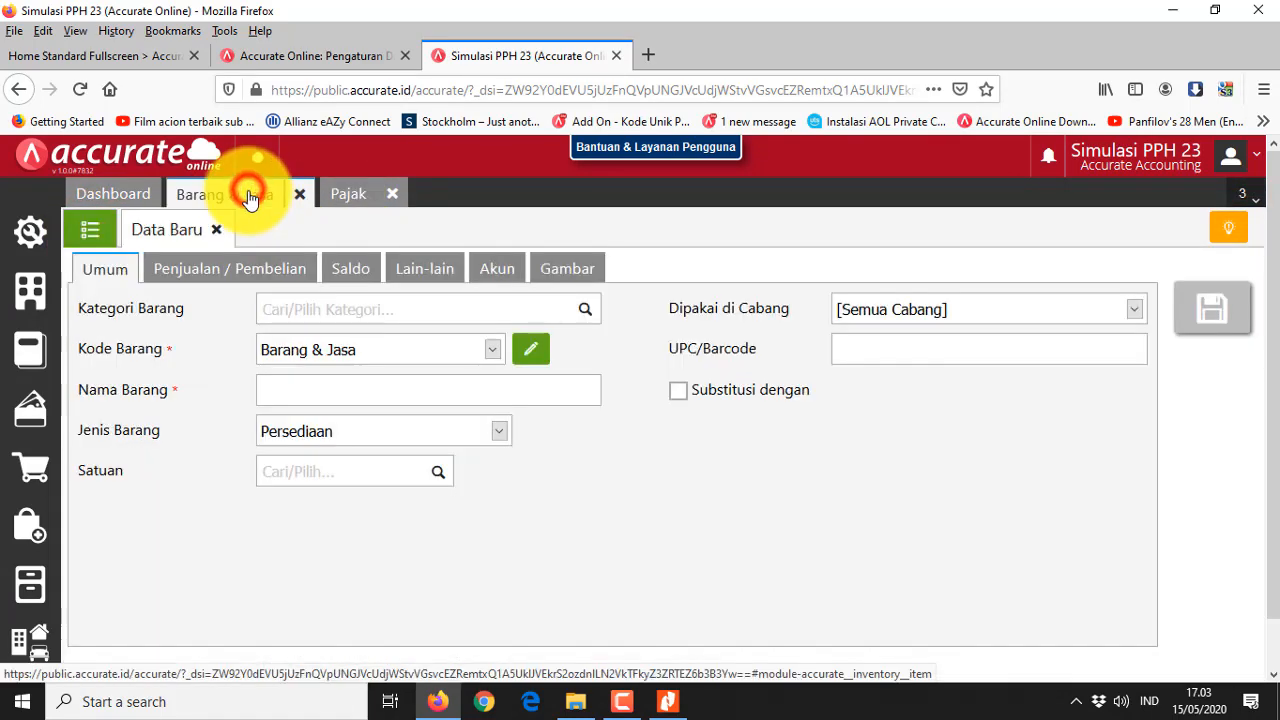
left_click(91, 229)
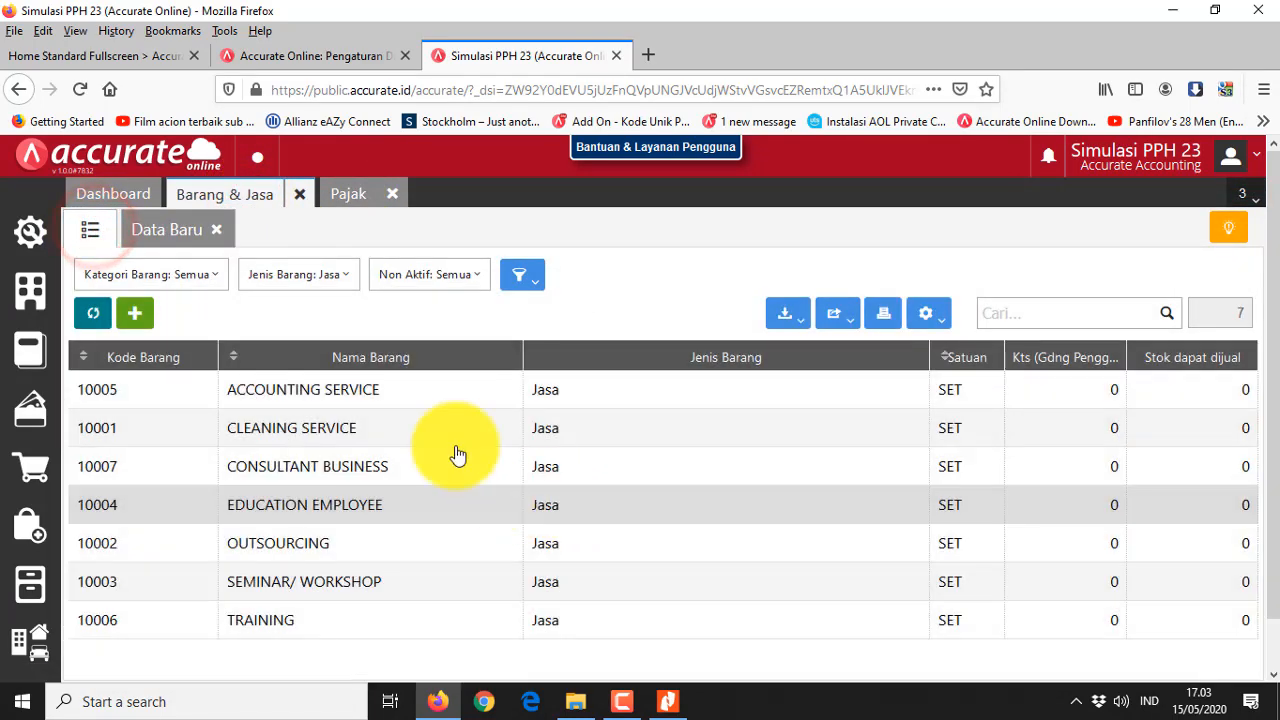
Switch to the workshop PDF in Nitro Pro and find case A, Hutang PPh 23, in the November 2019 transaction data
left_click(670, 700)
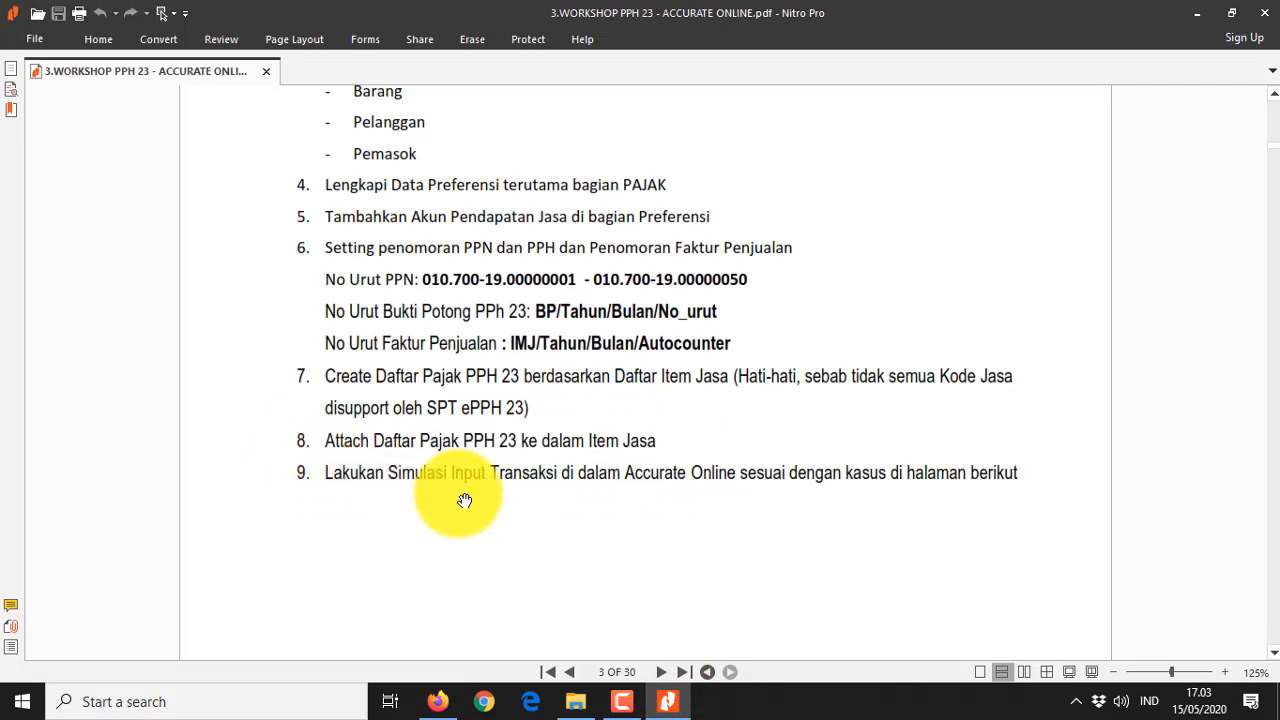
scroll(822, 476, "down", 10)
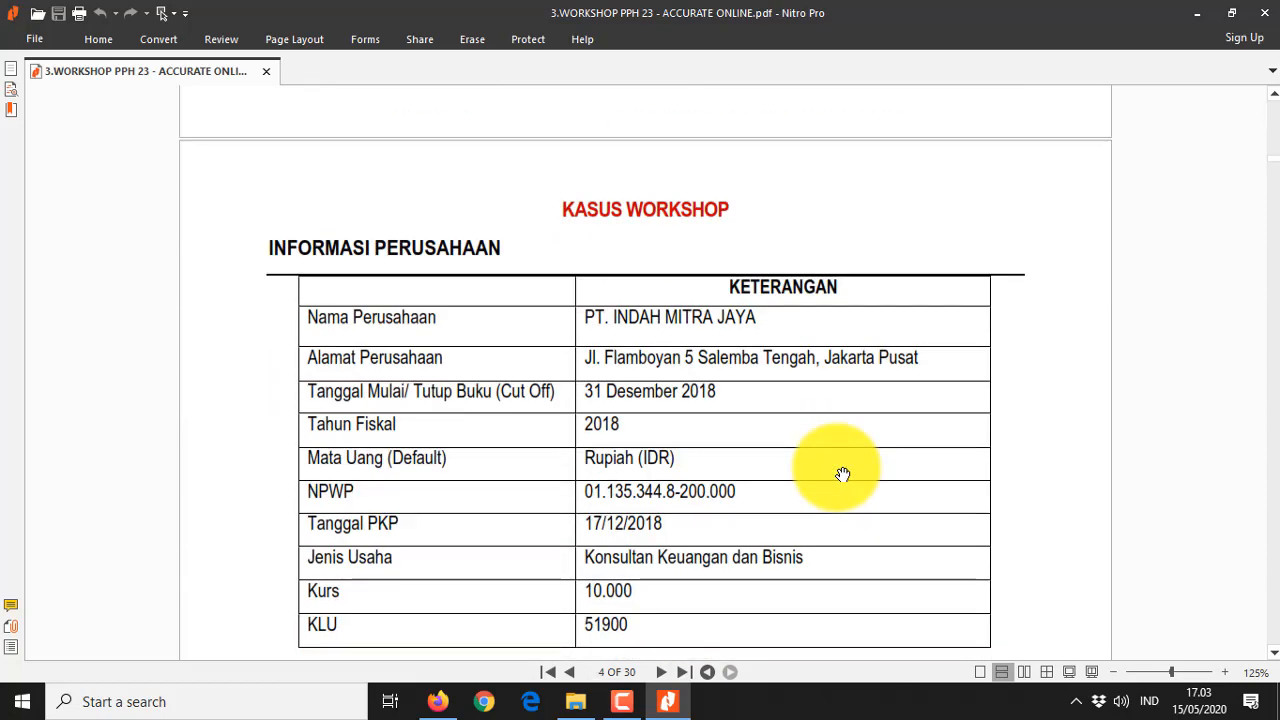
scroll(842, 474, "down", 15)
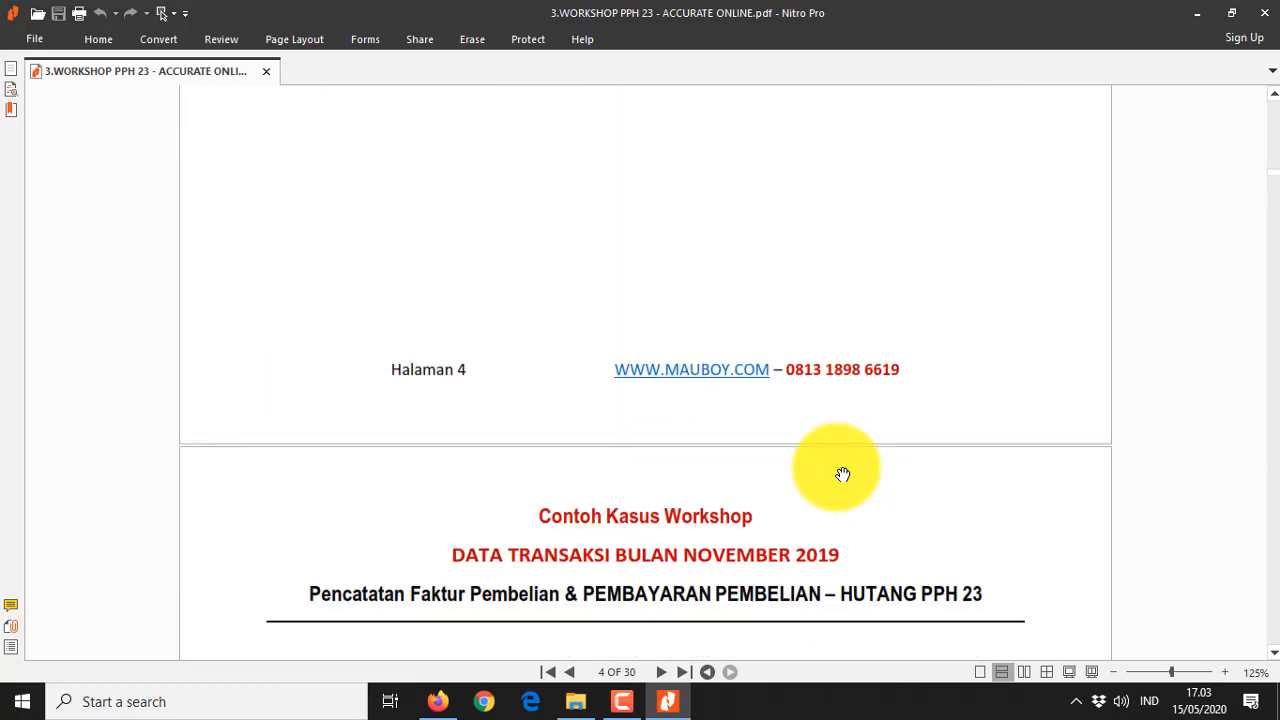
scroll(842, 474, "down", 4)
scroll(843, 474, "down", 1)
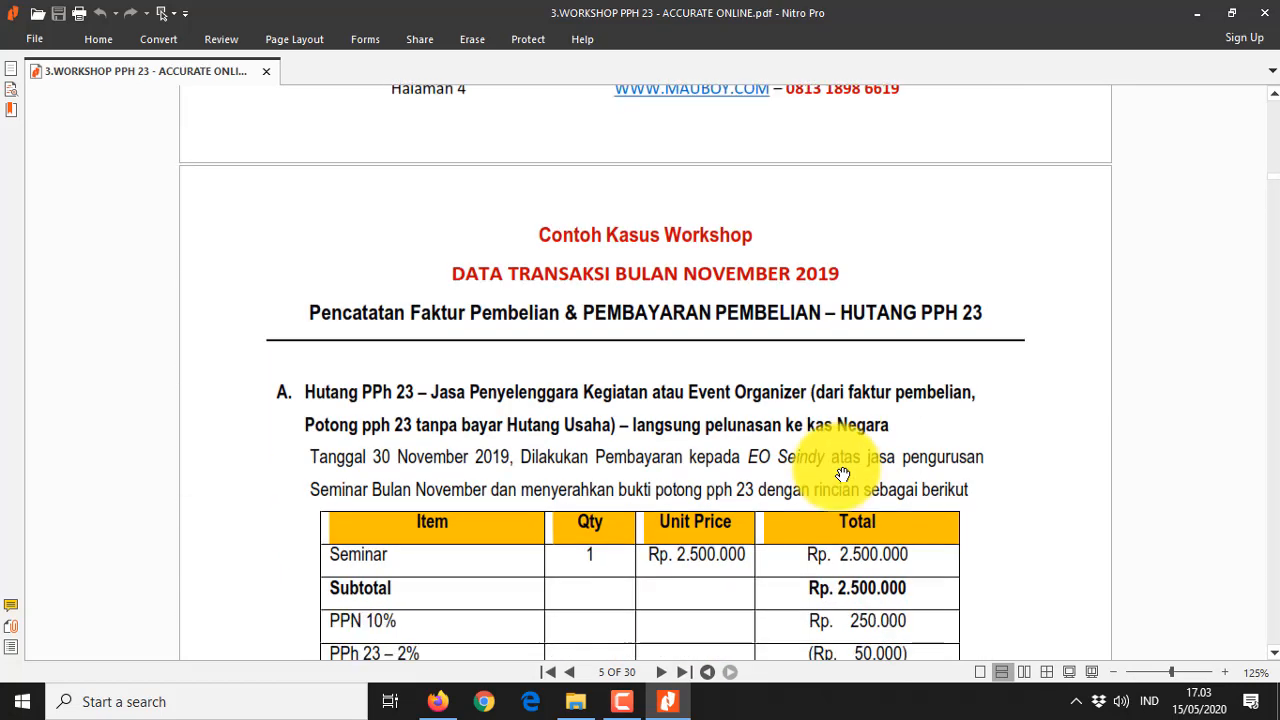